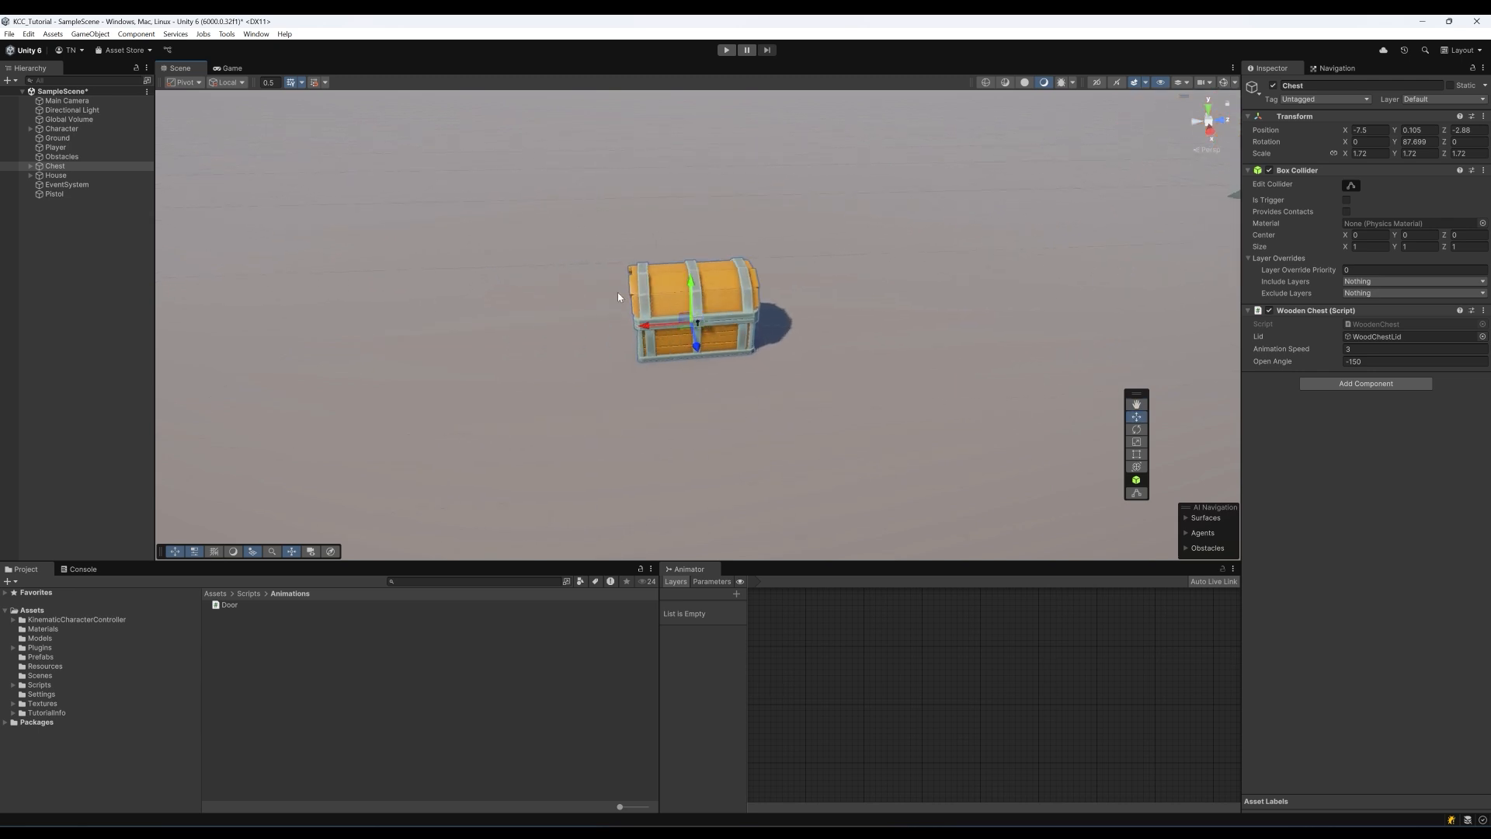
Examine the chest, the pistol and the house door in the scene by selecting each one
left_click(713, 301)
left_click(697, 324)
left_click(709, 344)
scroll(762, 346, "down", 5)
middle_click_drag(871, 309, 716, 339)
left_click(693, 310)
middle_click_drag(831, 329, 588, 331)
scroll(589, 331, "up", 3)
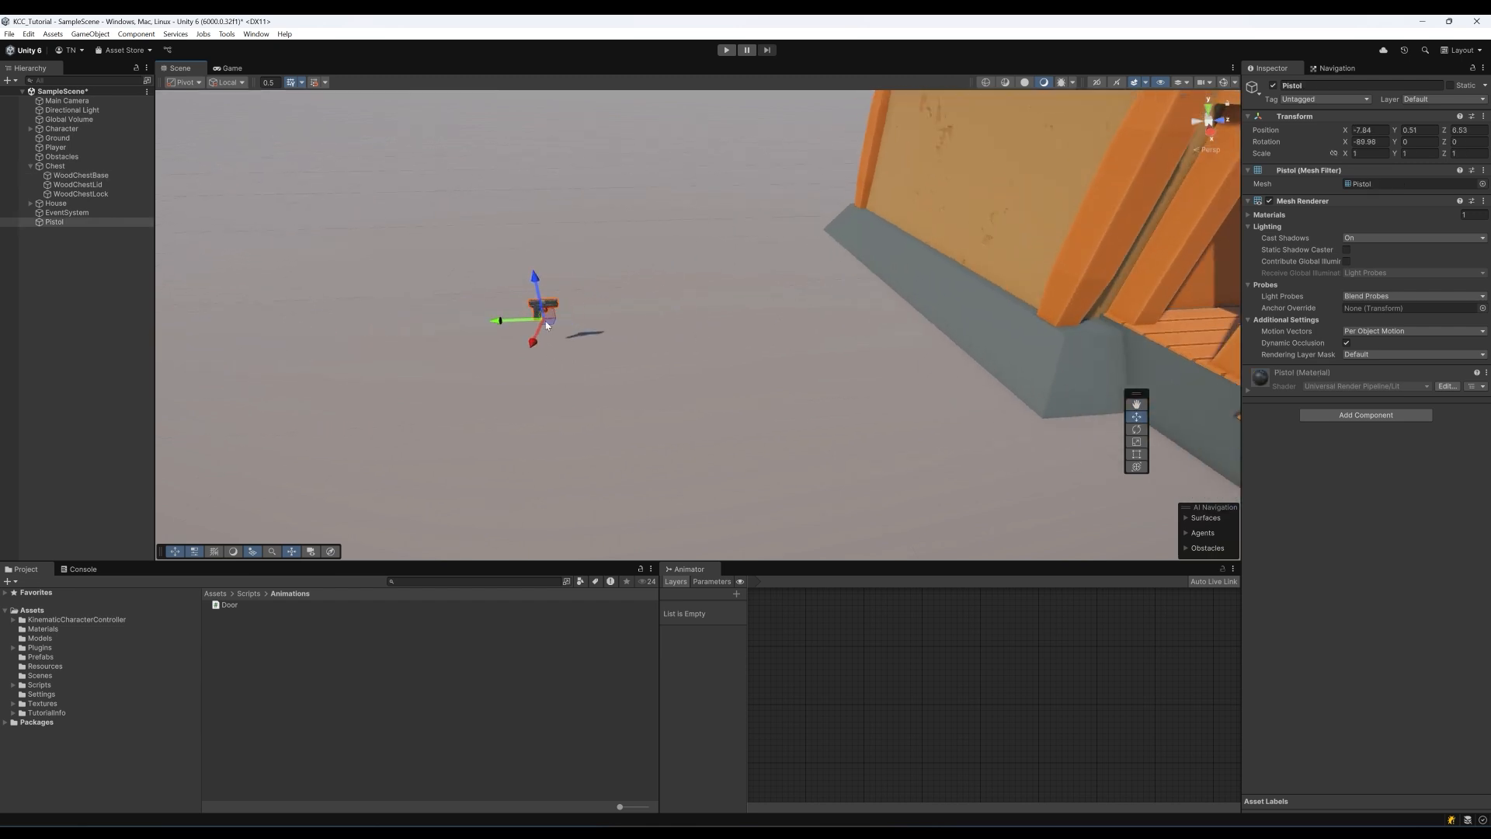
middle_click_drag(733, 327, 607, 328)
scroll(607, 328, "down", 3)
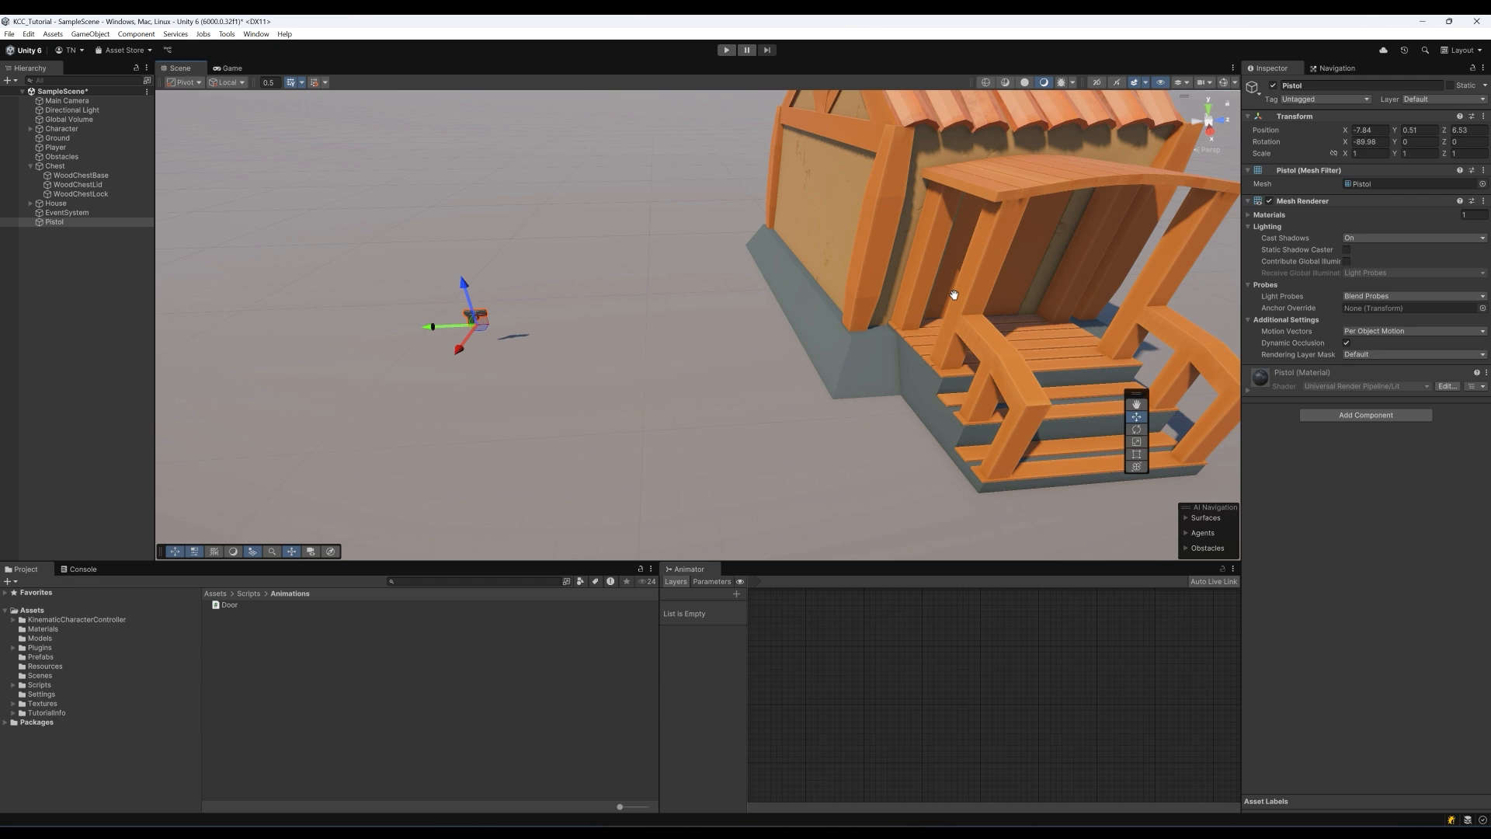
middle_click_drag(971, 298, 796, 290)
left_click(796, 290)
scroll(652, 338, "down", 3)
middle_click_drag(473, 341, 655, 350)
middle_click_drag(525, 360, 683, 330)
scroll(563, 346, "up", 2)
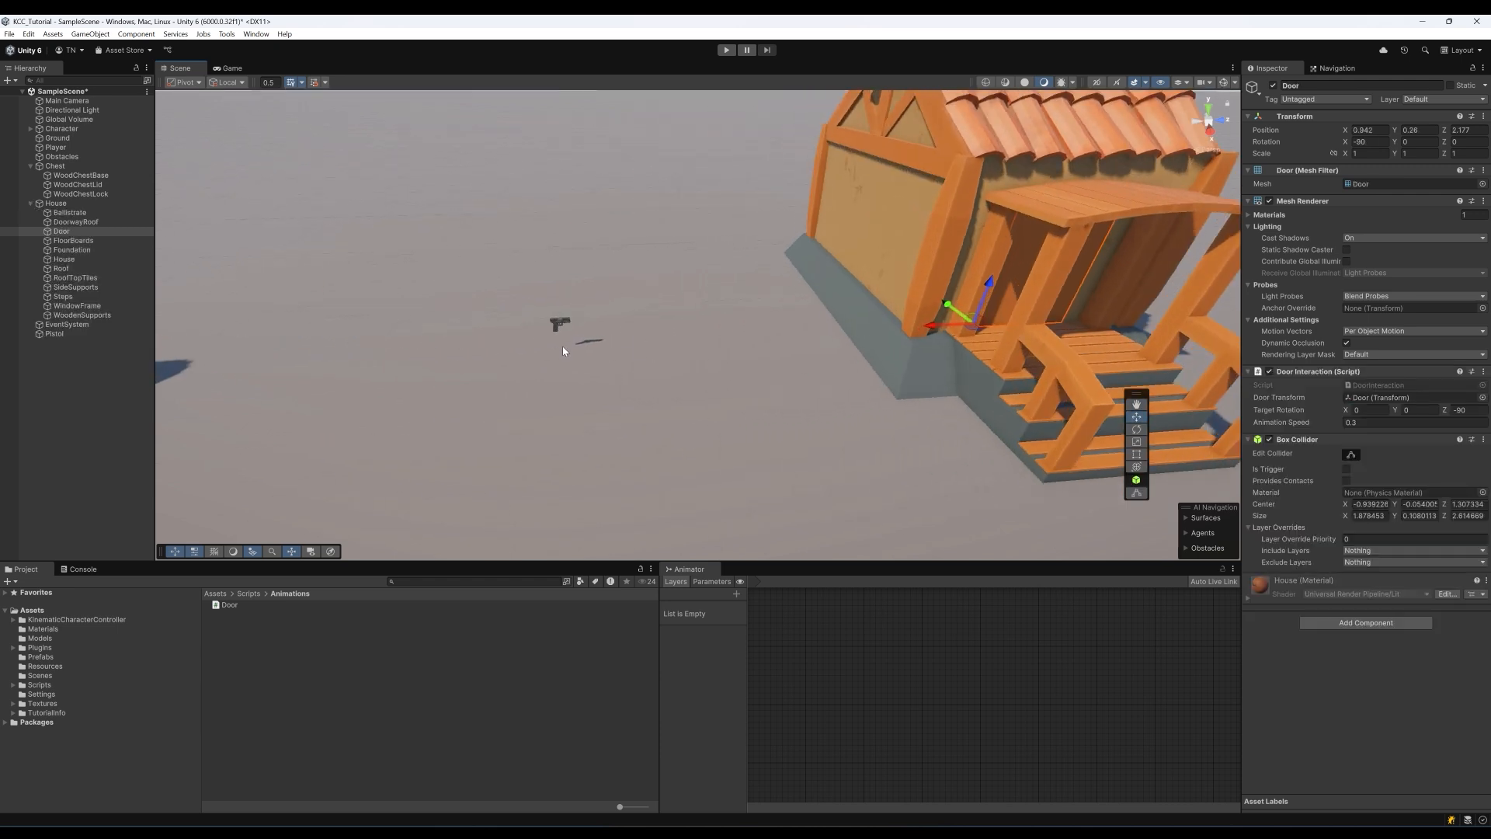
middle_click_drag(610, 349, 812, 328)
mouse_move(547, 353)
middle_mouse_down()
mouse_move(813, 334)
mouse_move(654, 358)
middle_mouse_up()
scroll(656, 362, "up", 3)
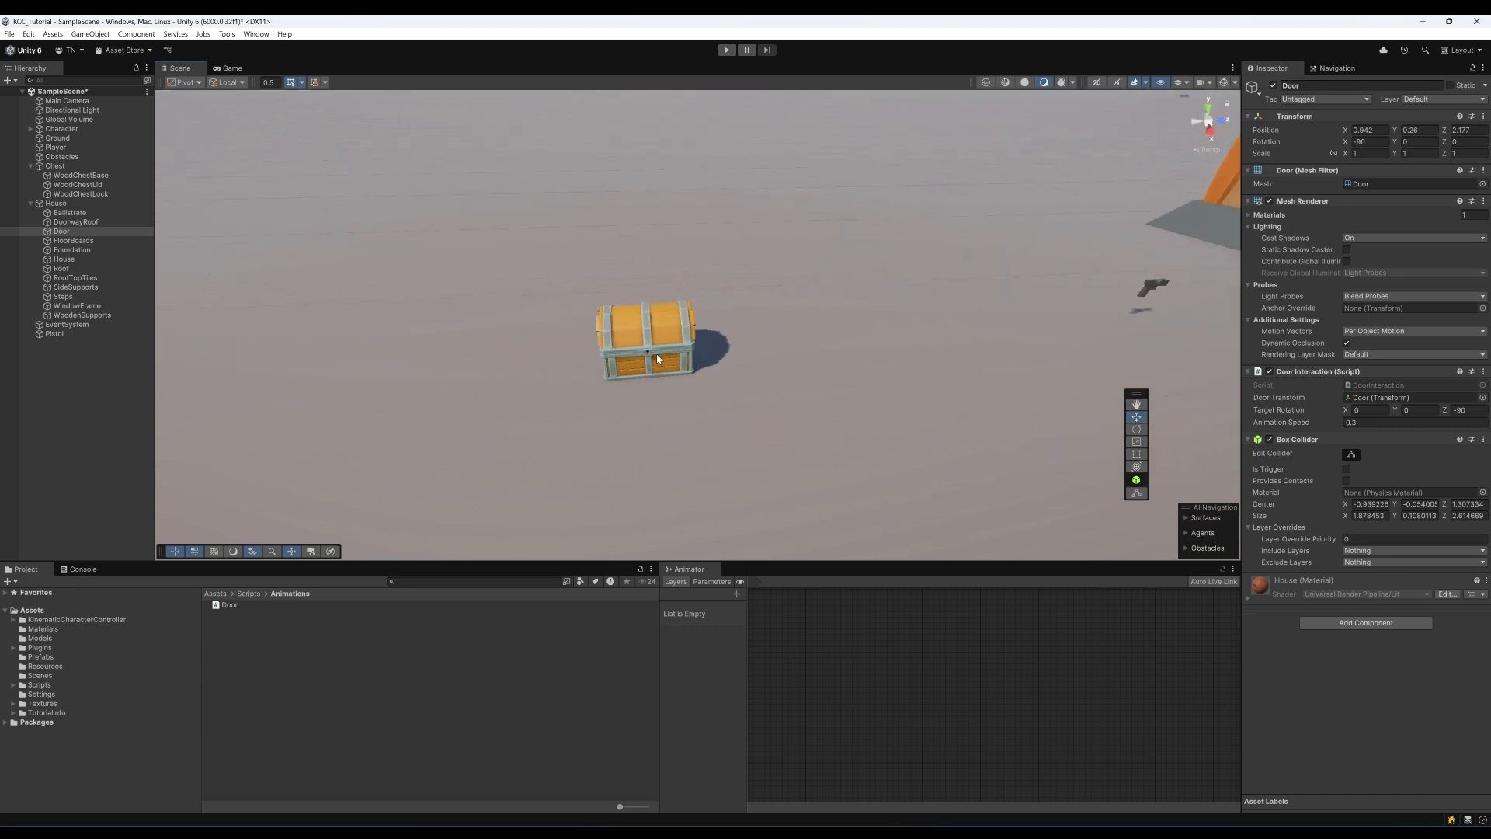
Select the chest's base mesh and inspect the wooden chest up close from the front
left_click(633, 388)
middle_click_drag(643, 378, 680, 374)
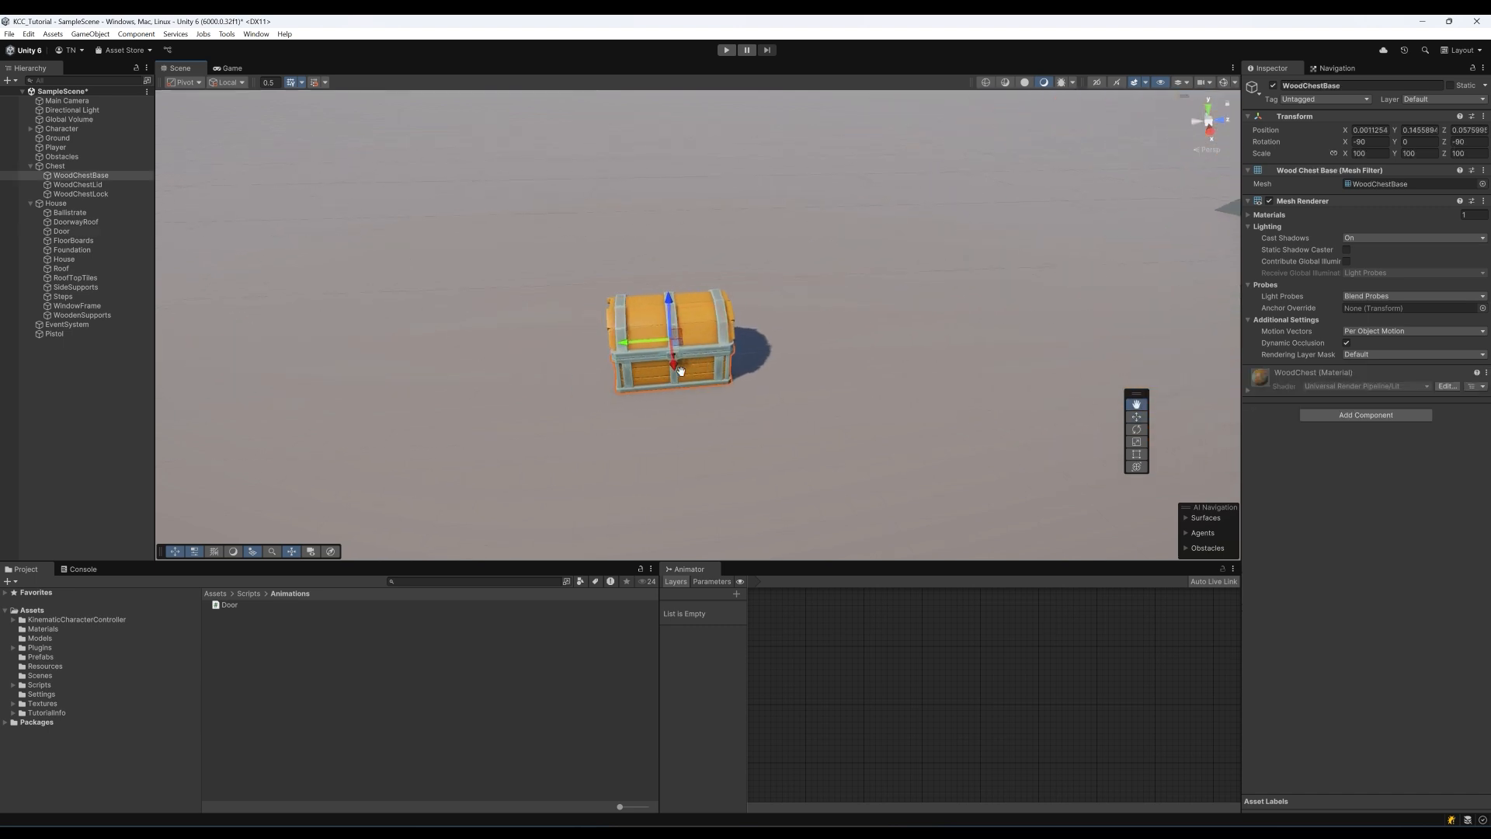
scroll(680, 374, "up", 2)
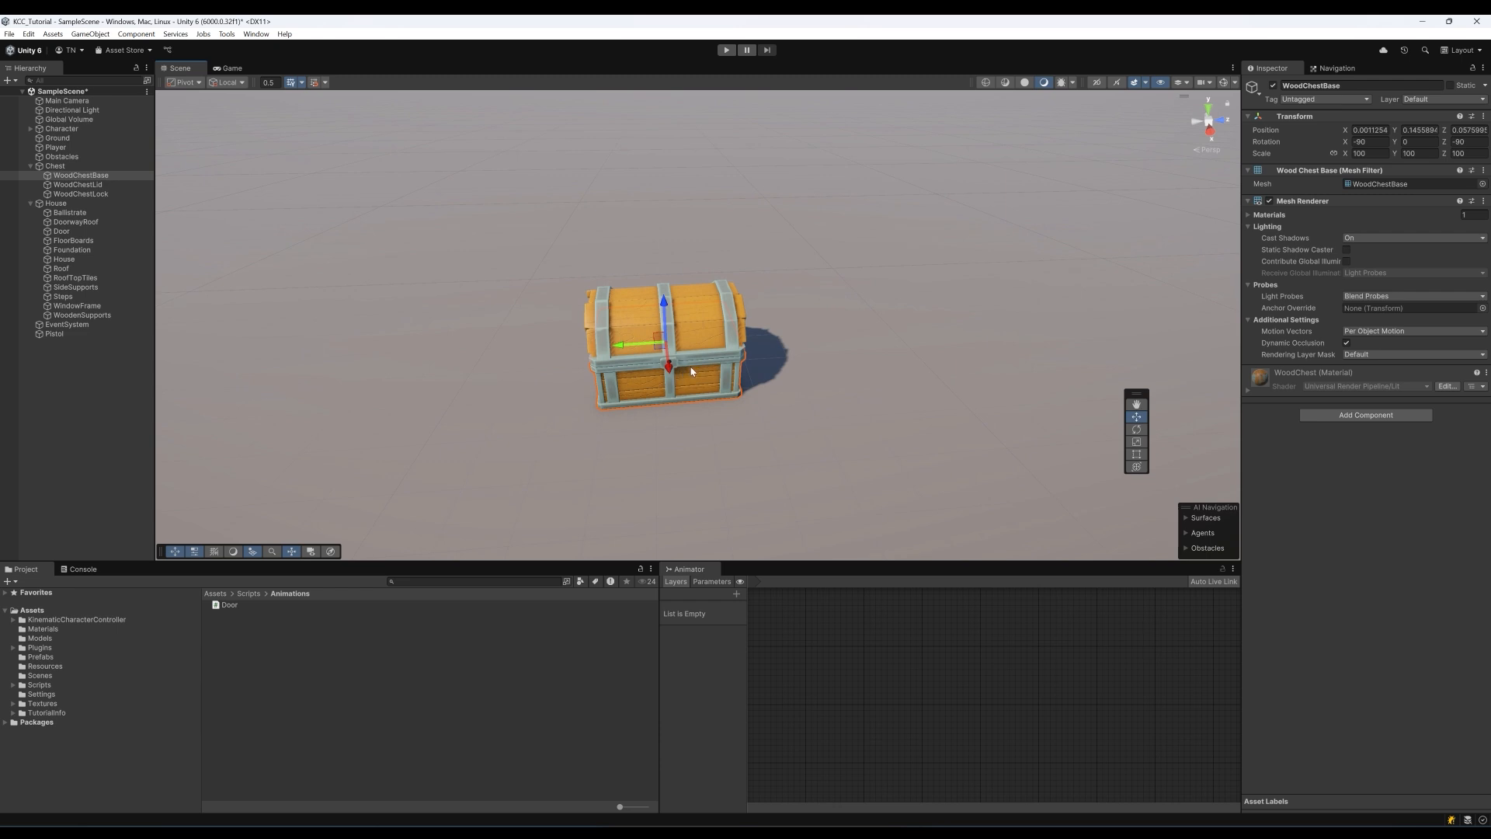
scroll(691, 371, "up", 2)
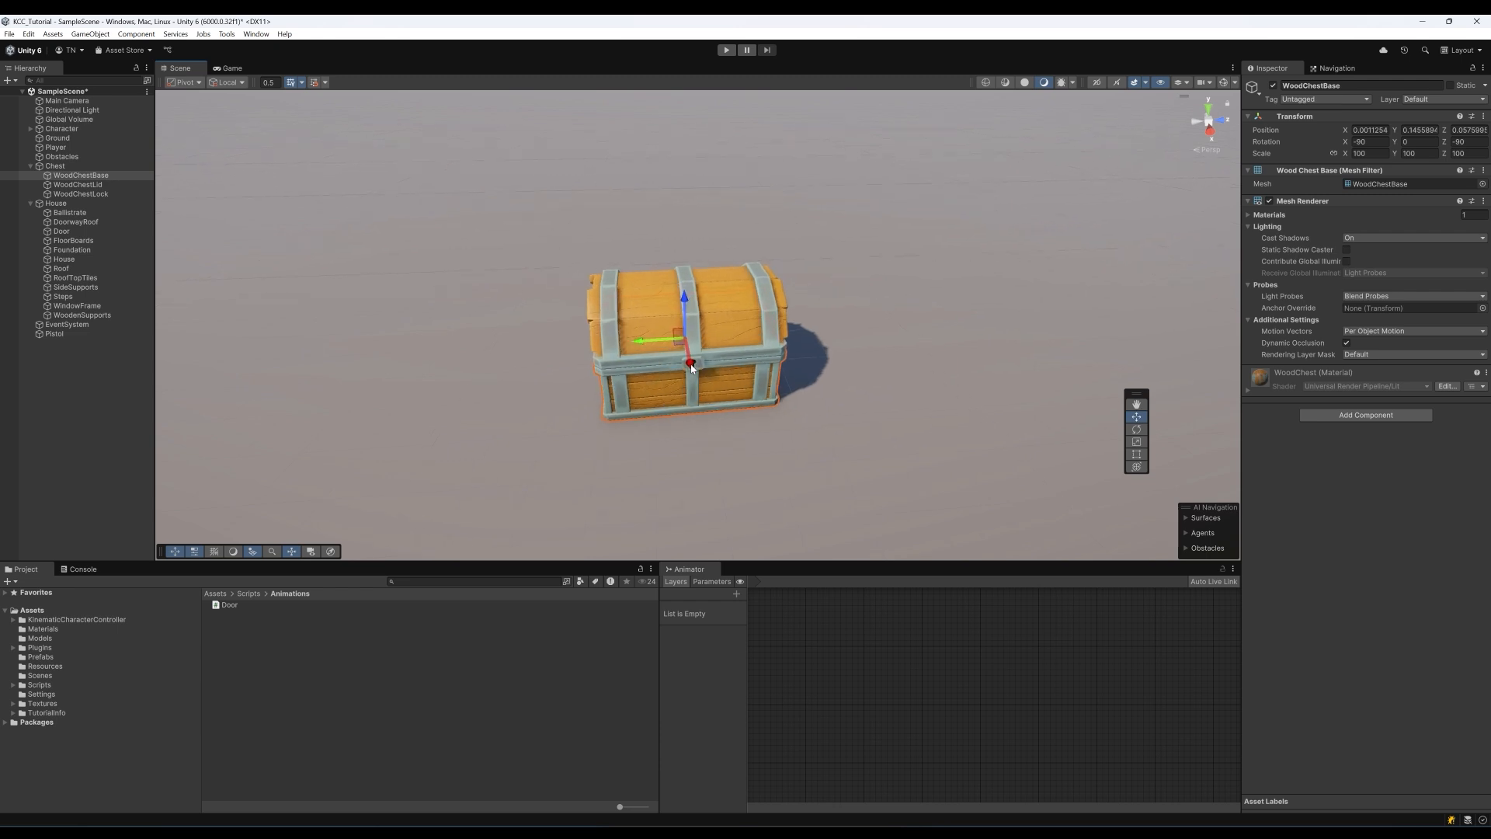
scroll(645, 406, "up", 1)
scroll(644, 406, "up", 1)
middle_click_drag(646, 409, 653, 306)
left_click_drag(663, 445, 657, 342, "alt")
middle_click_drag(650, 479, 675, 288)
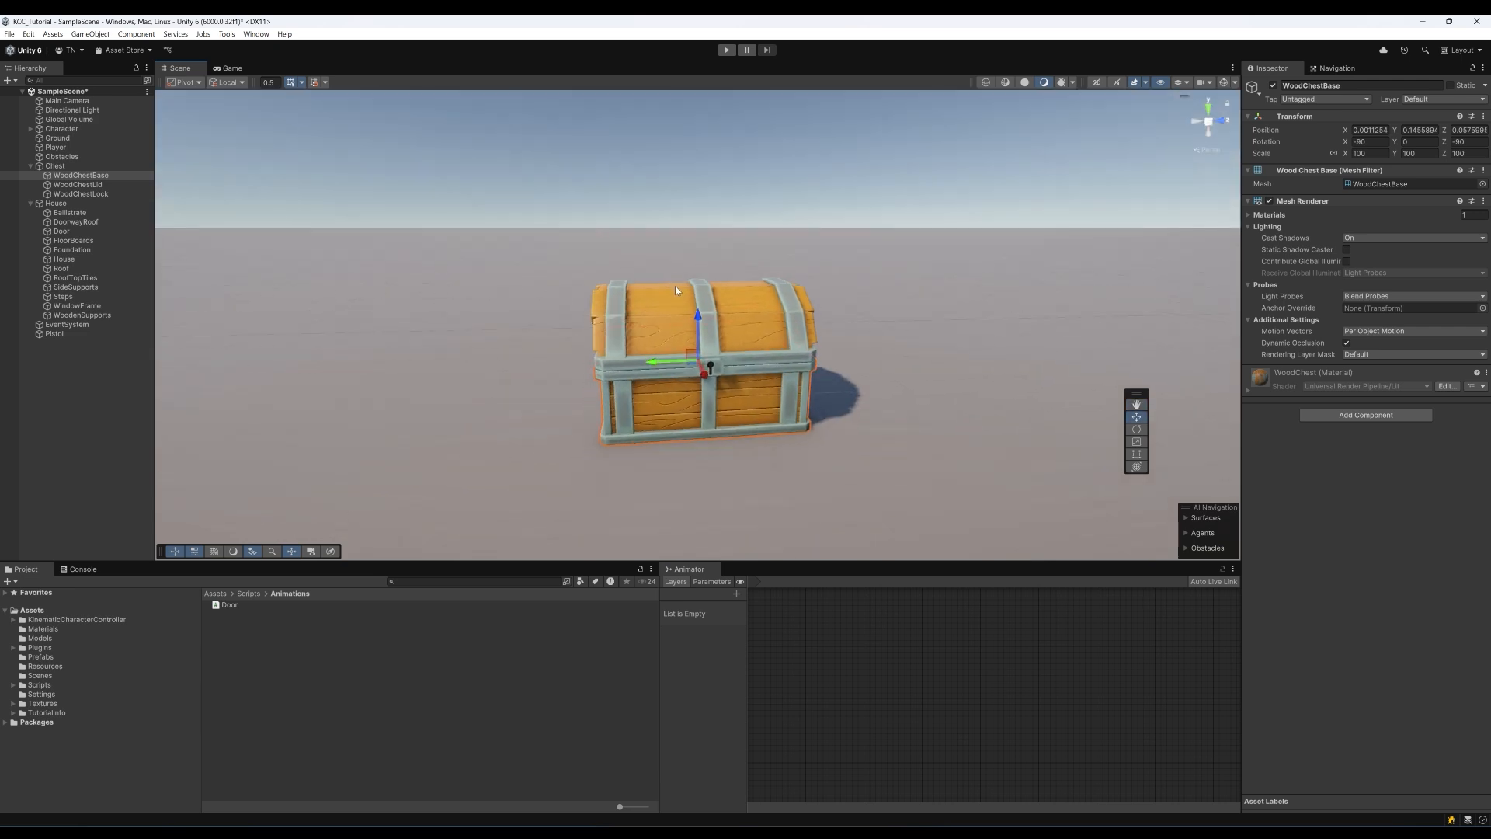
left_click_drag(675, 290, 440, 458, "alt")
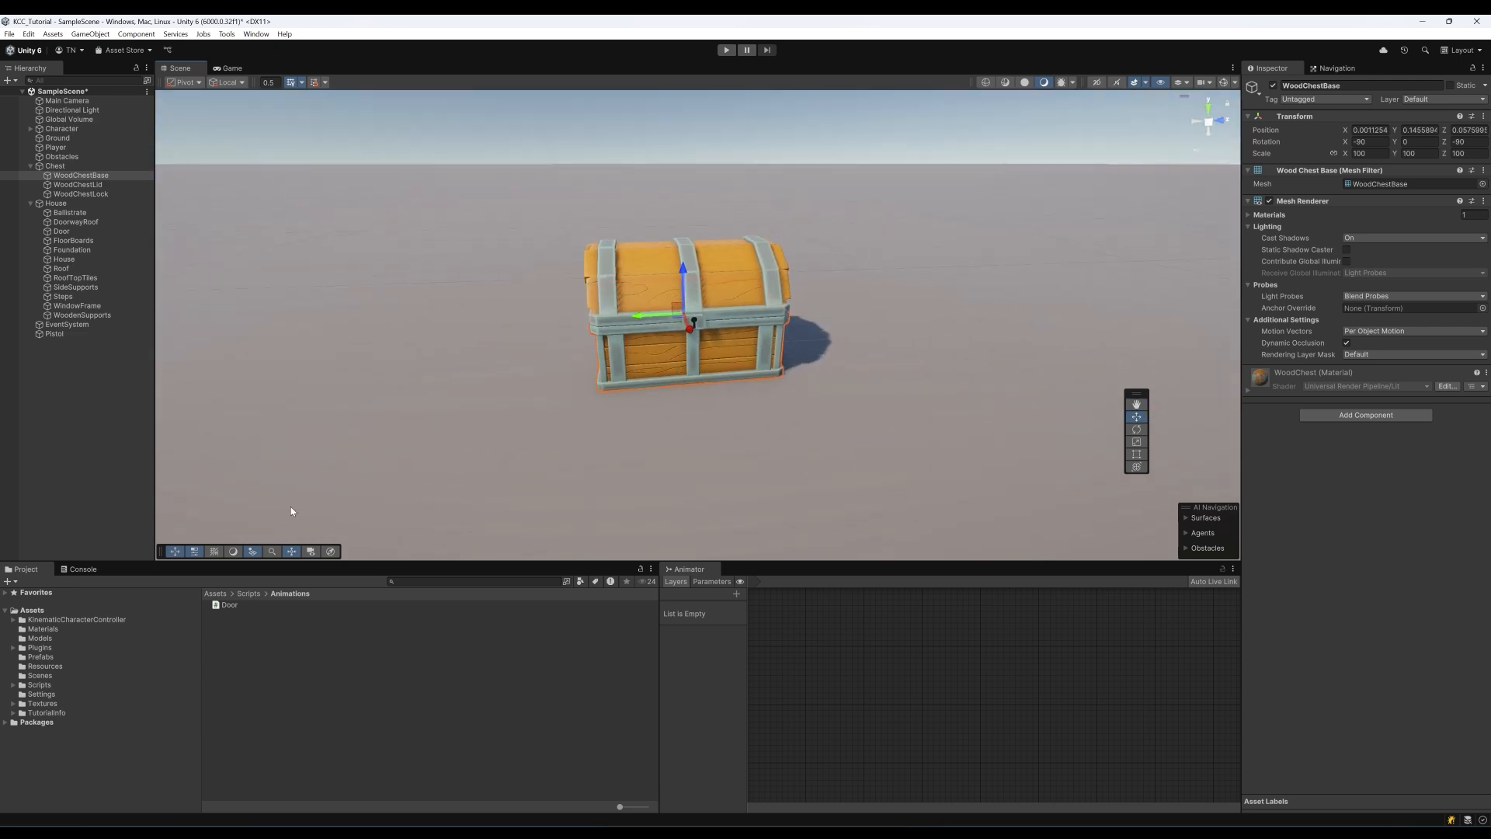
right_click(37, 617)
mouse_move(116, 264)
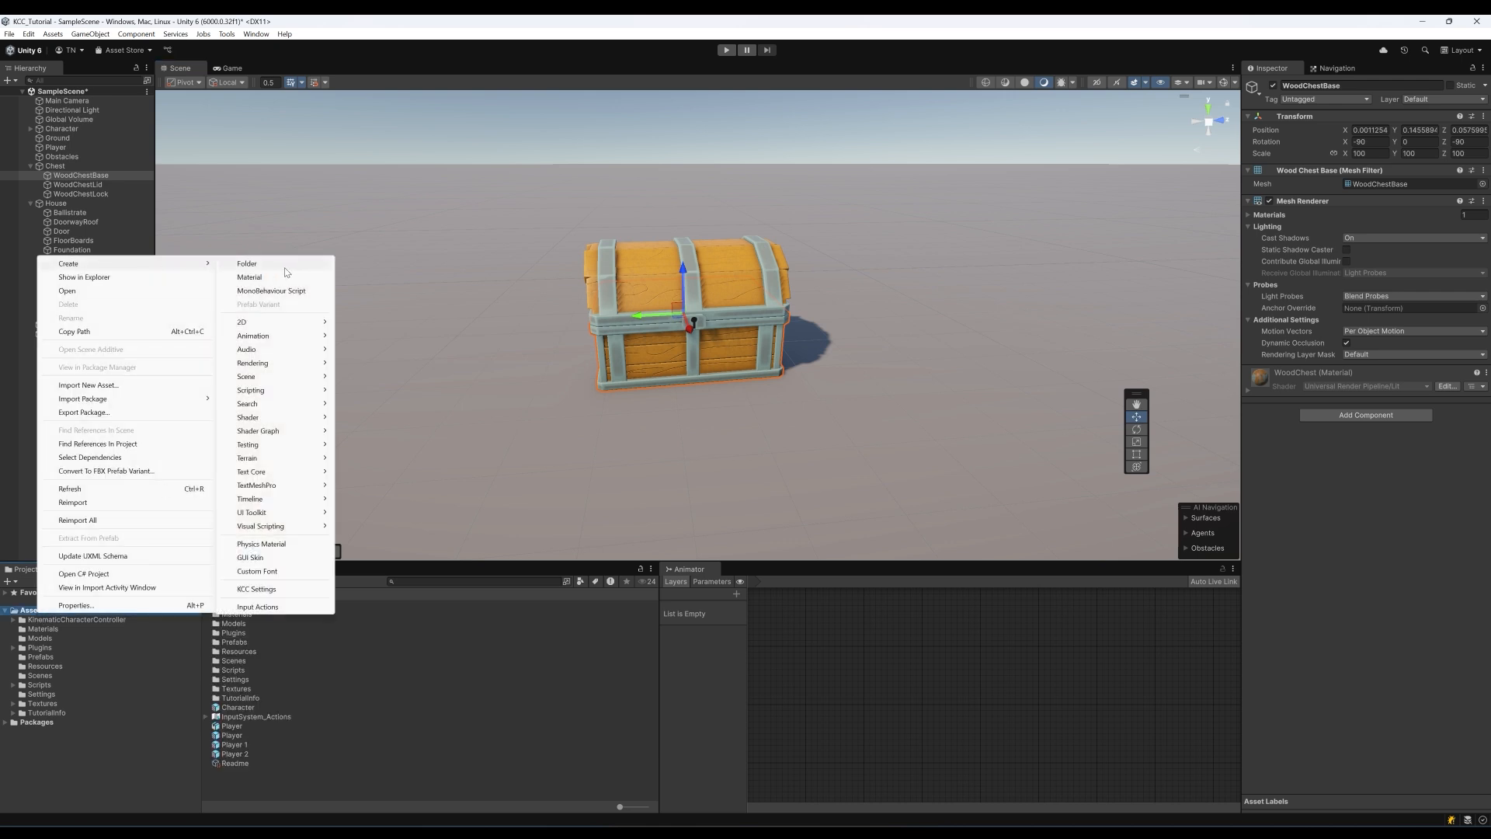
left_click(284, 267)
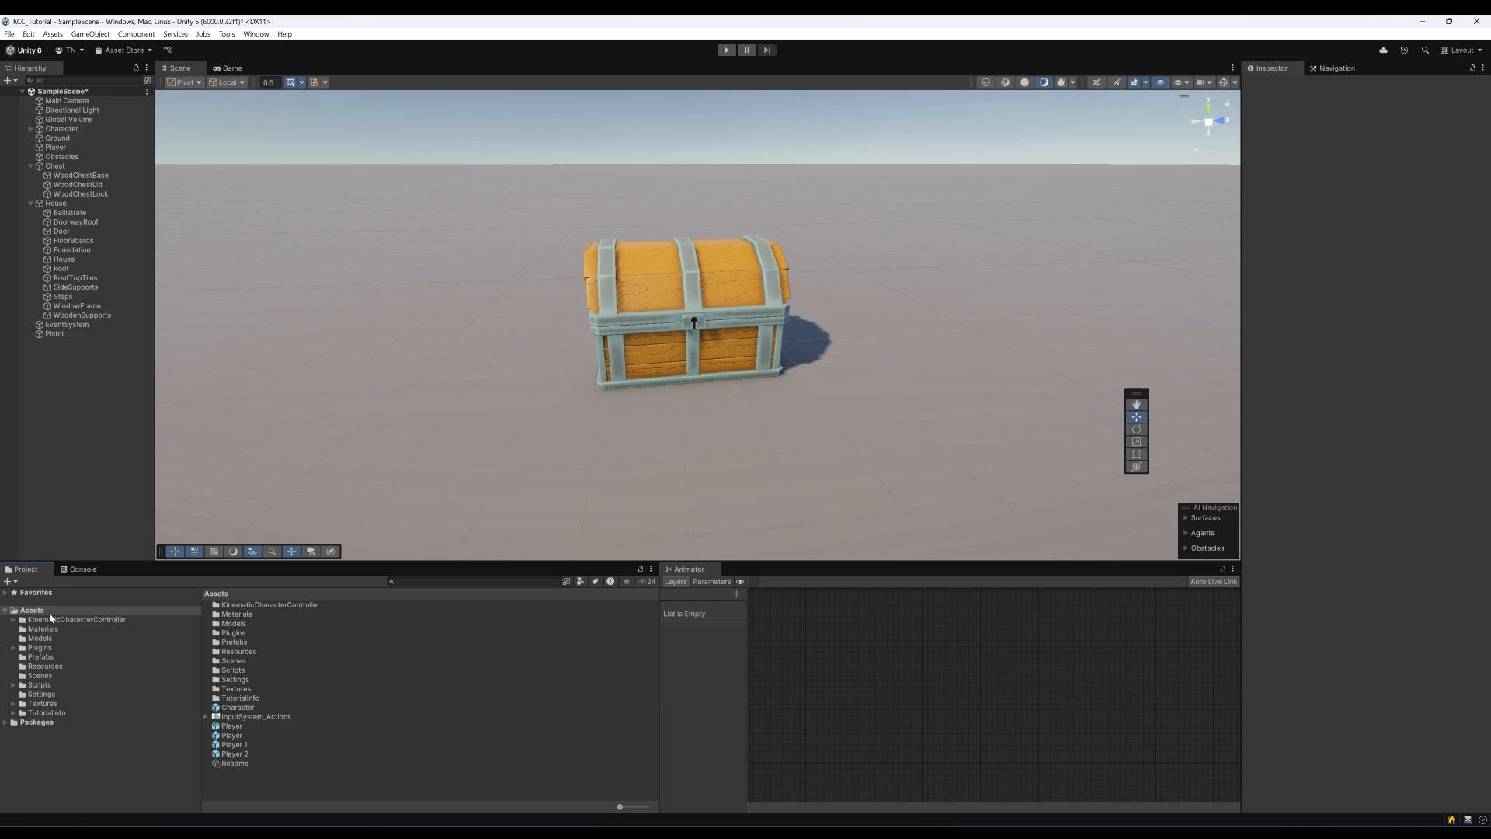
Create a folder named Animations in the project's root Assets folder and open it
right_click(50, 617)
mouse_move(116, 263)
left_click(289, 269)
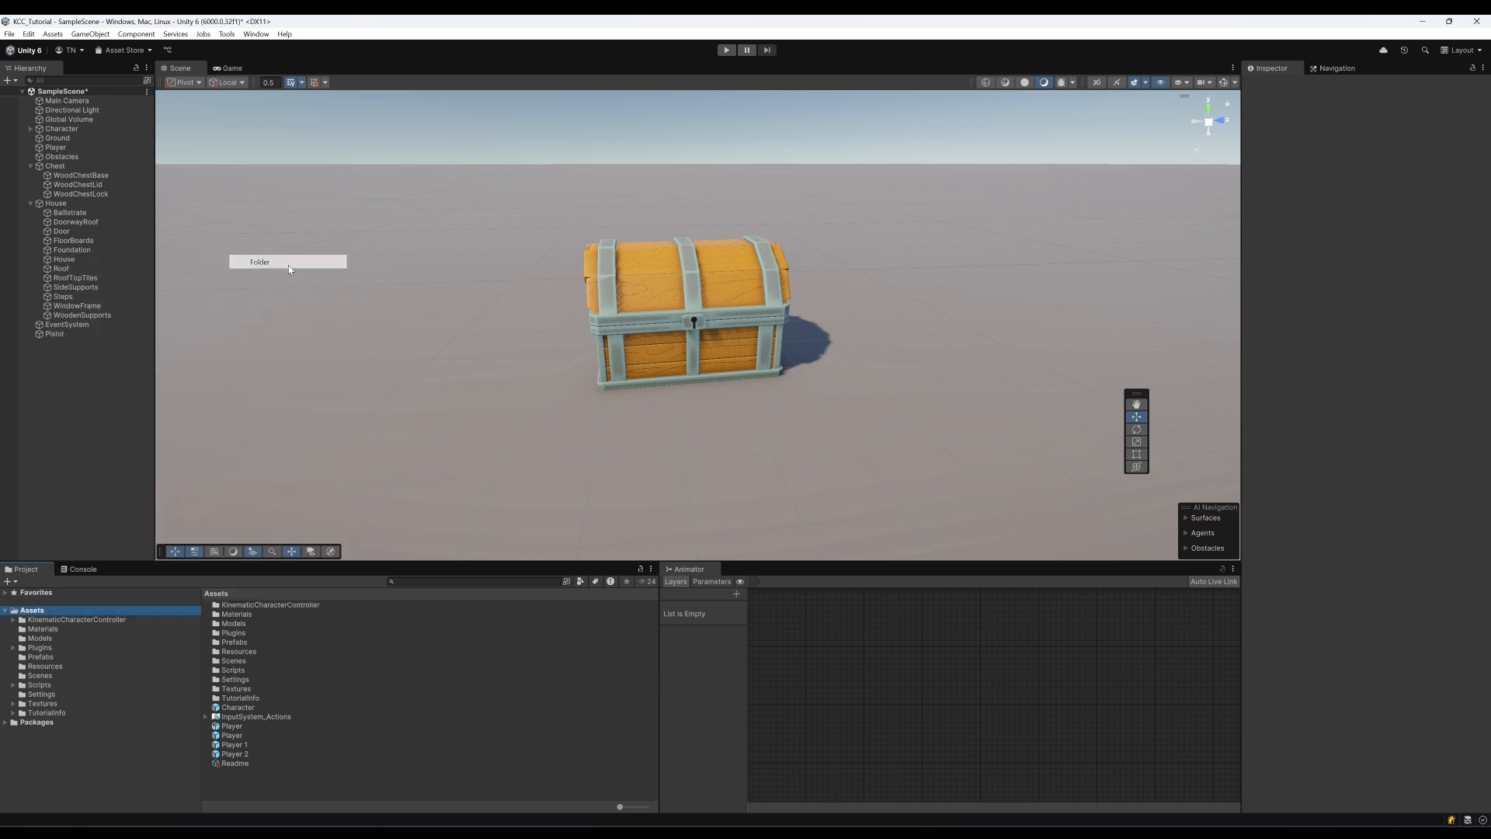
type("Animations")
key("Return")
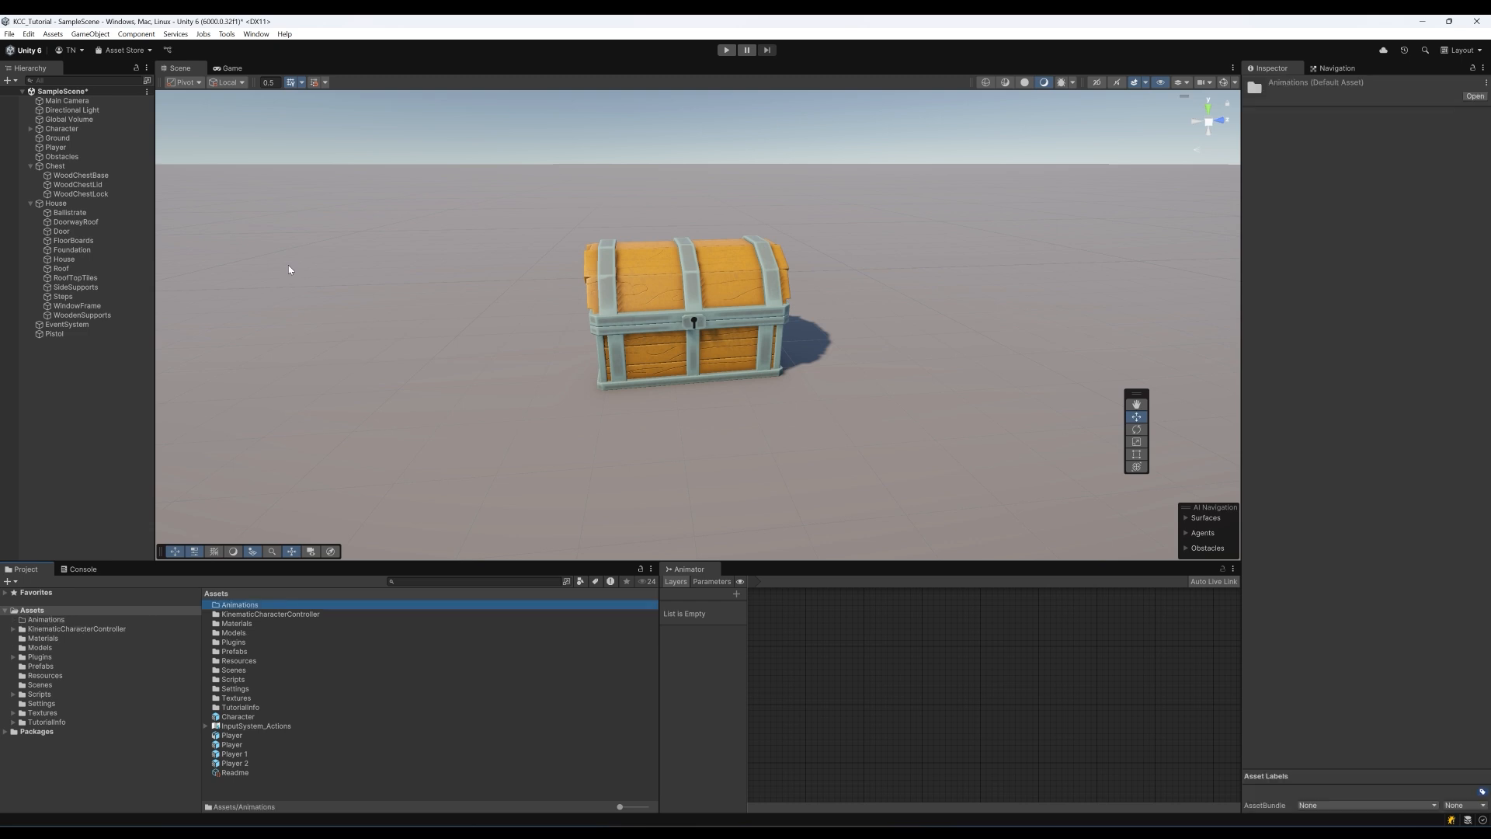
key("Return")
Create an Animator Controller named ChestAnimator in the Animations folder and open its state graph
right_click(292, 654)
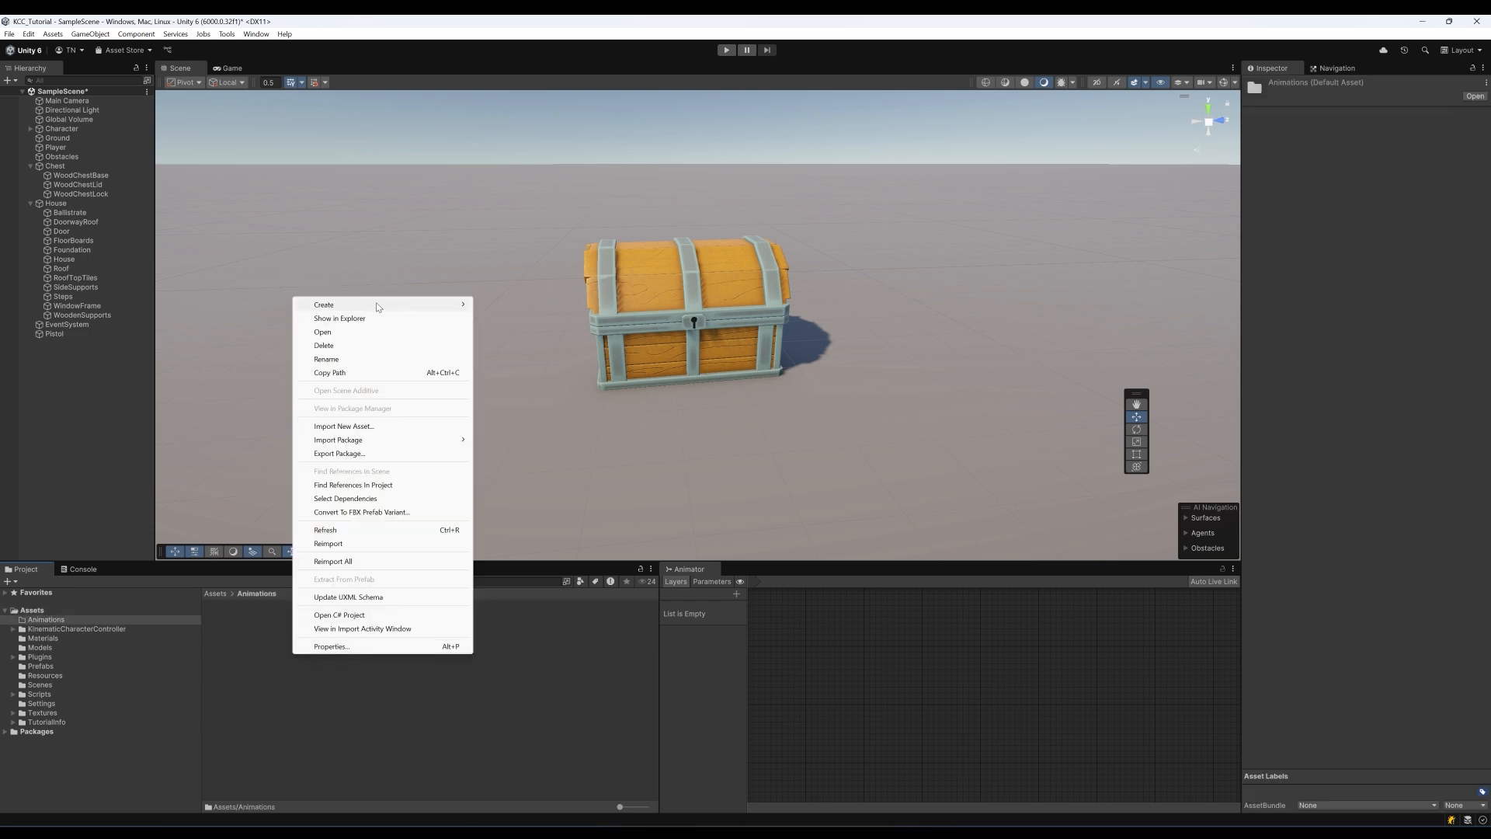
mouse_move(372, 305)
mouse_move(547, 378)
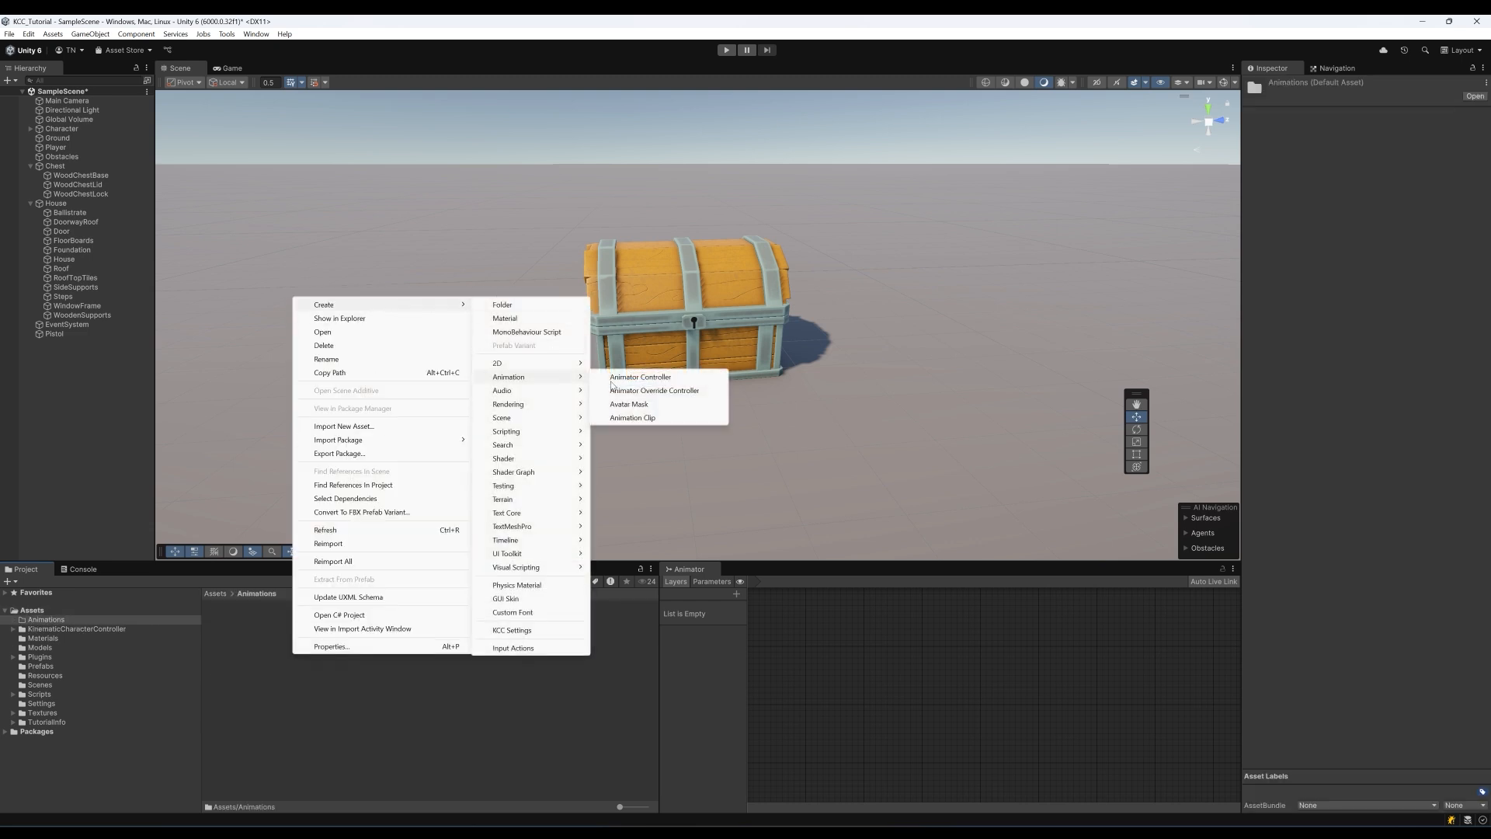
left_click(691, 379)
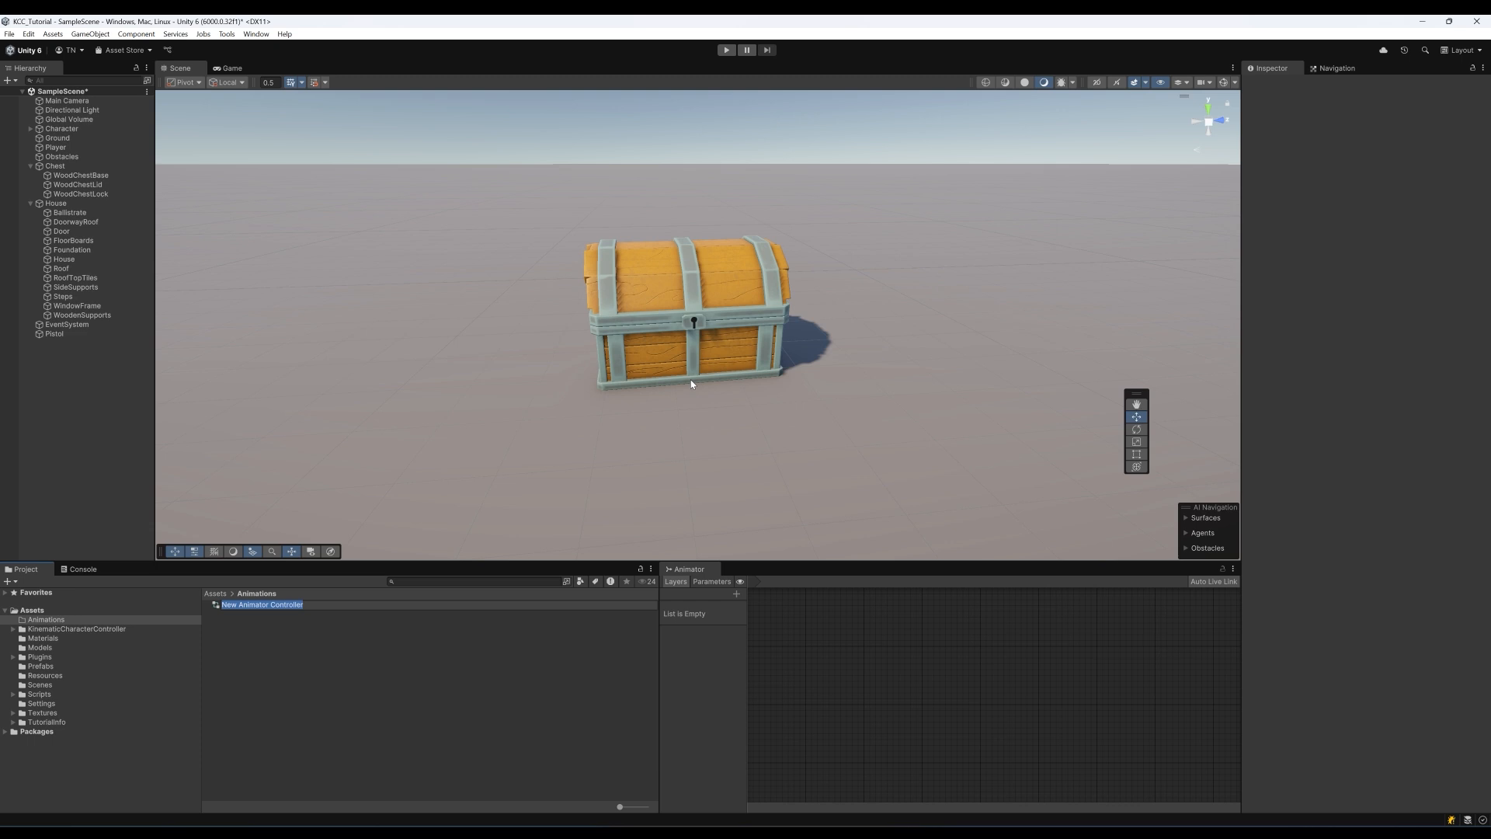
type("ChestAnimator")
key("Return")
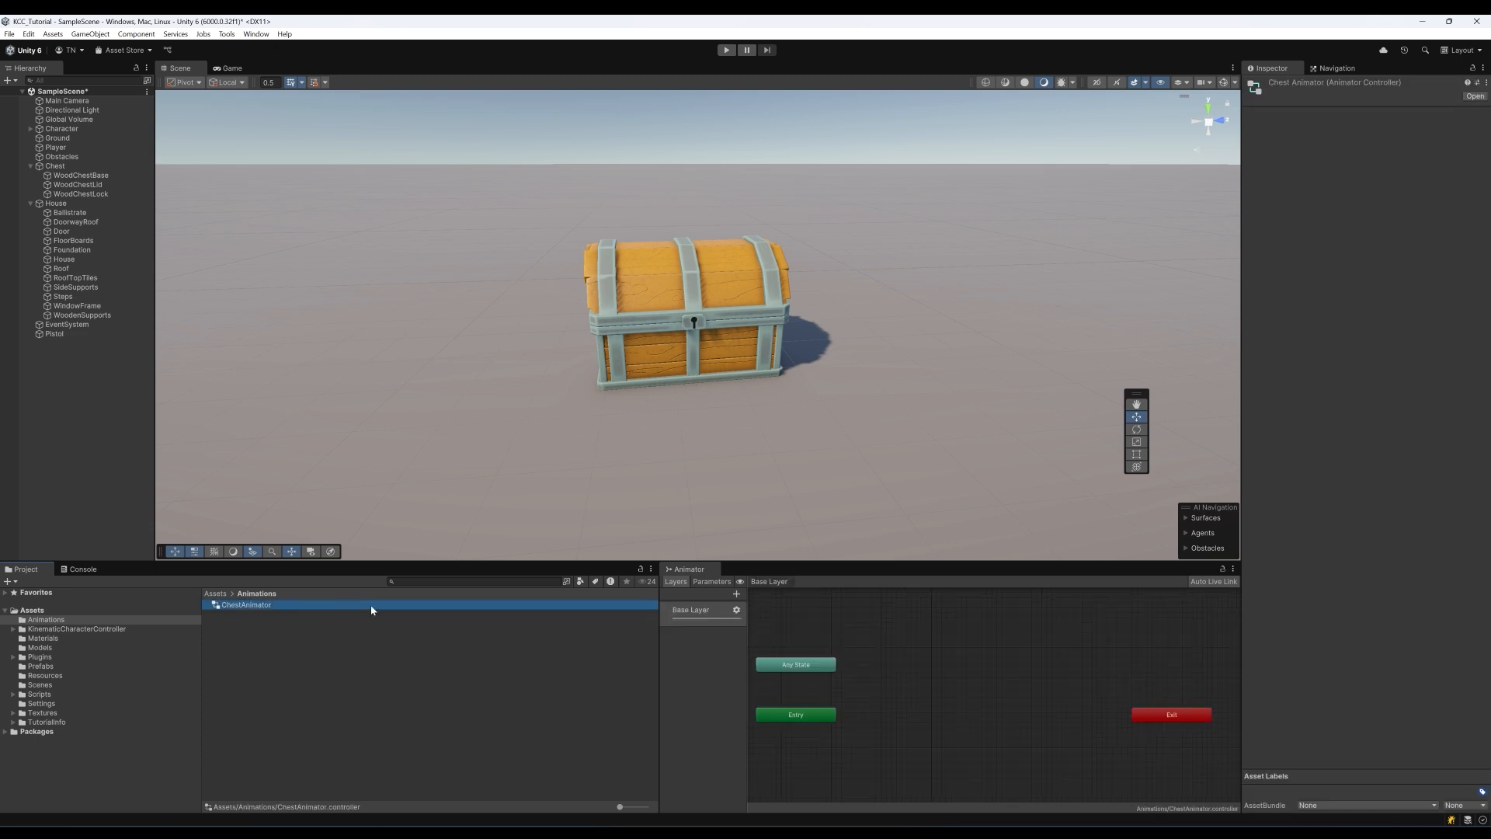
mouse_move(866, 680)
middle_mouse_down()
mouse_move(893, 687)
mouse_move(866, 666)
middle_mouse_up()
scroll(868, 667, "down", 3)
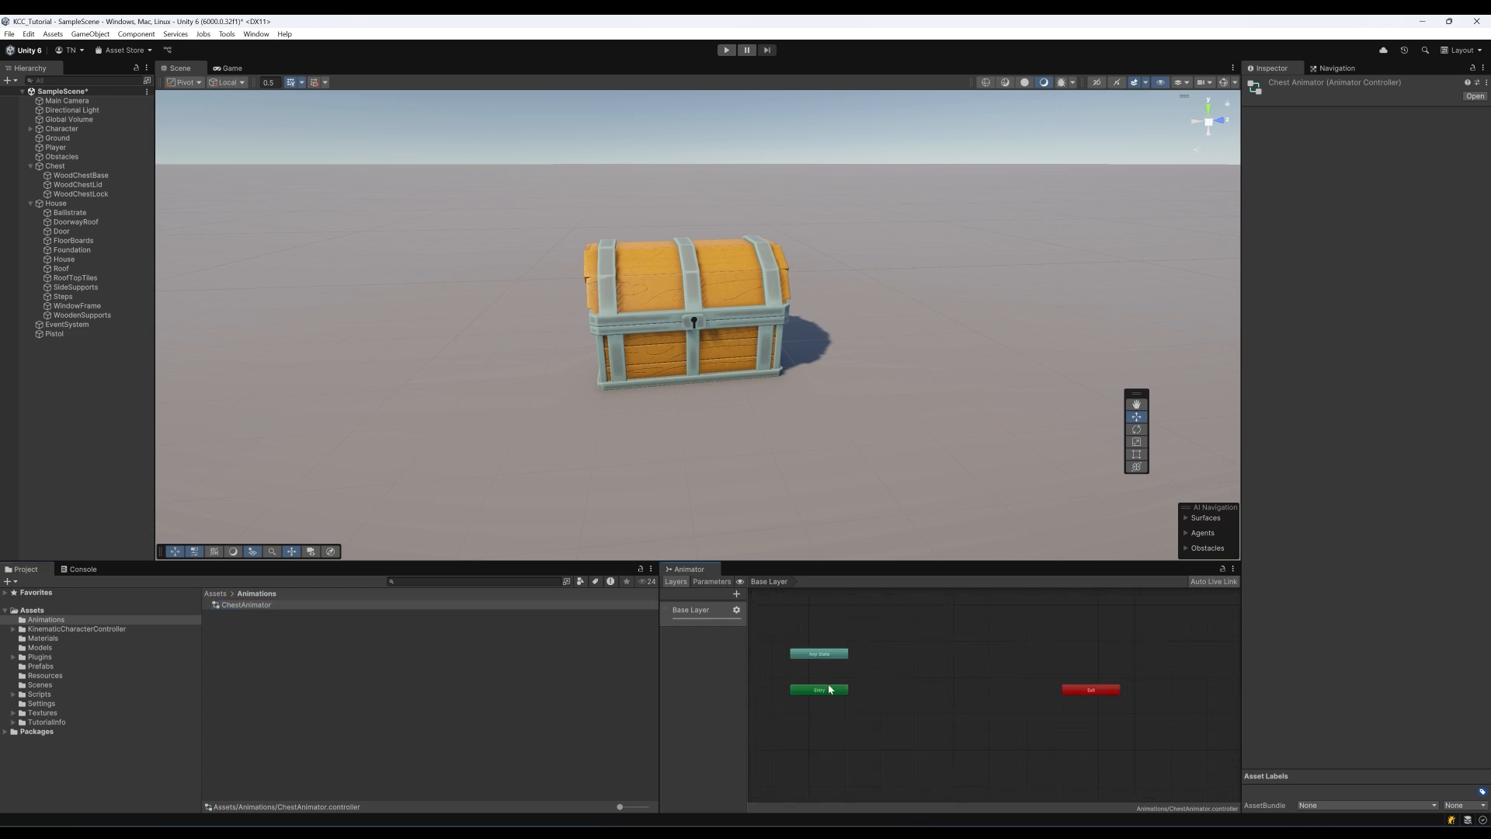
scroll(873, 683, "up", 2)
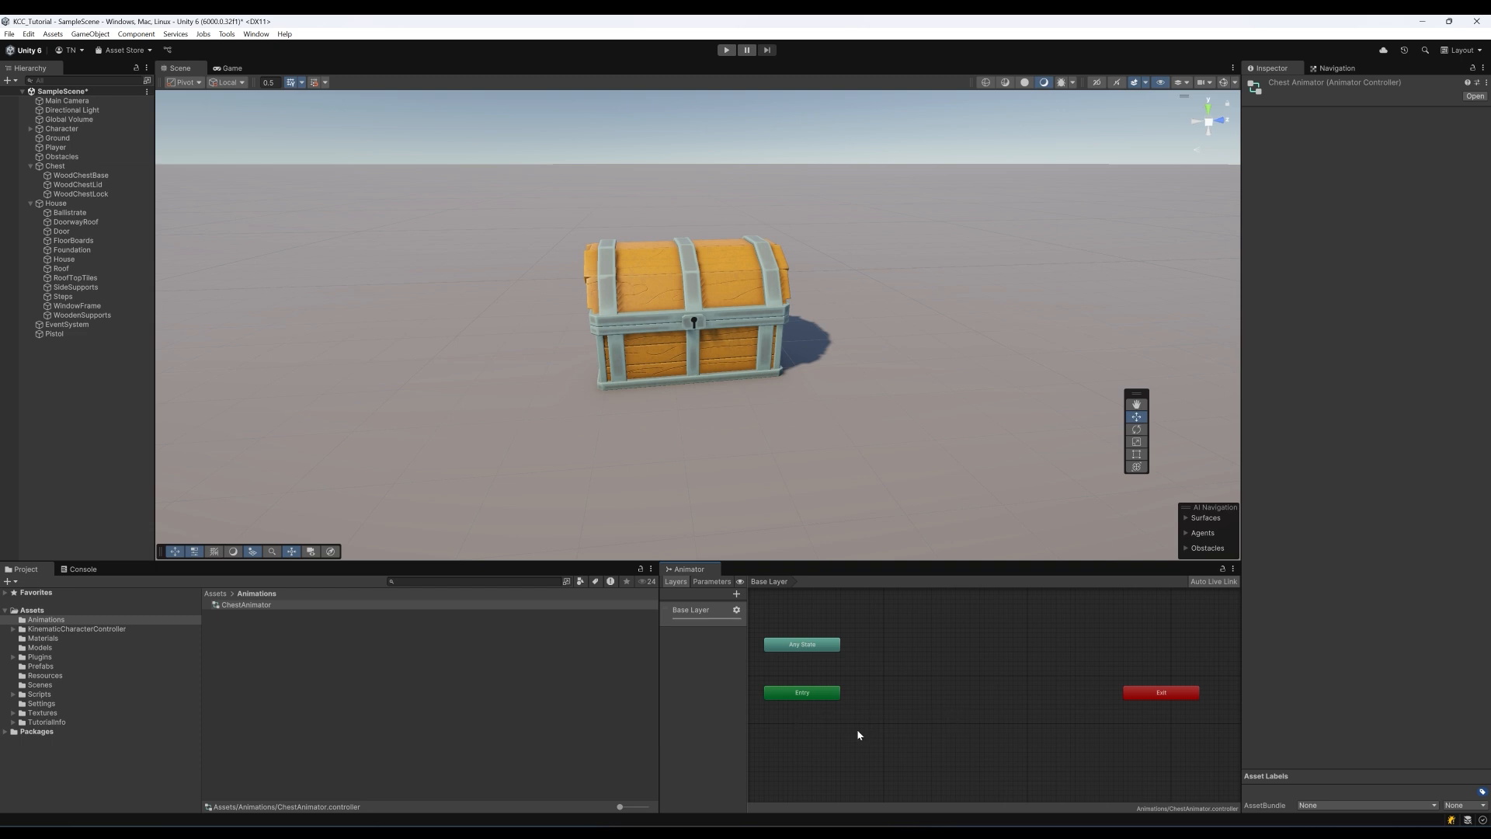
Create an animation clip named OpenChest in the Animations folder and add it as a state in the ChestAnimator graph
left_click(256, 606)
right_click(252, 650)
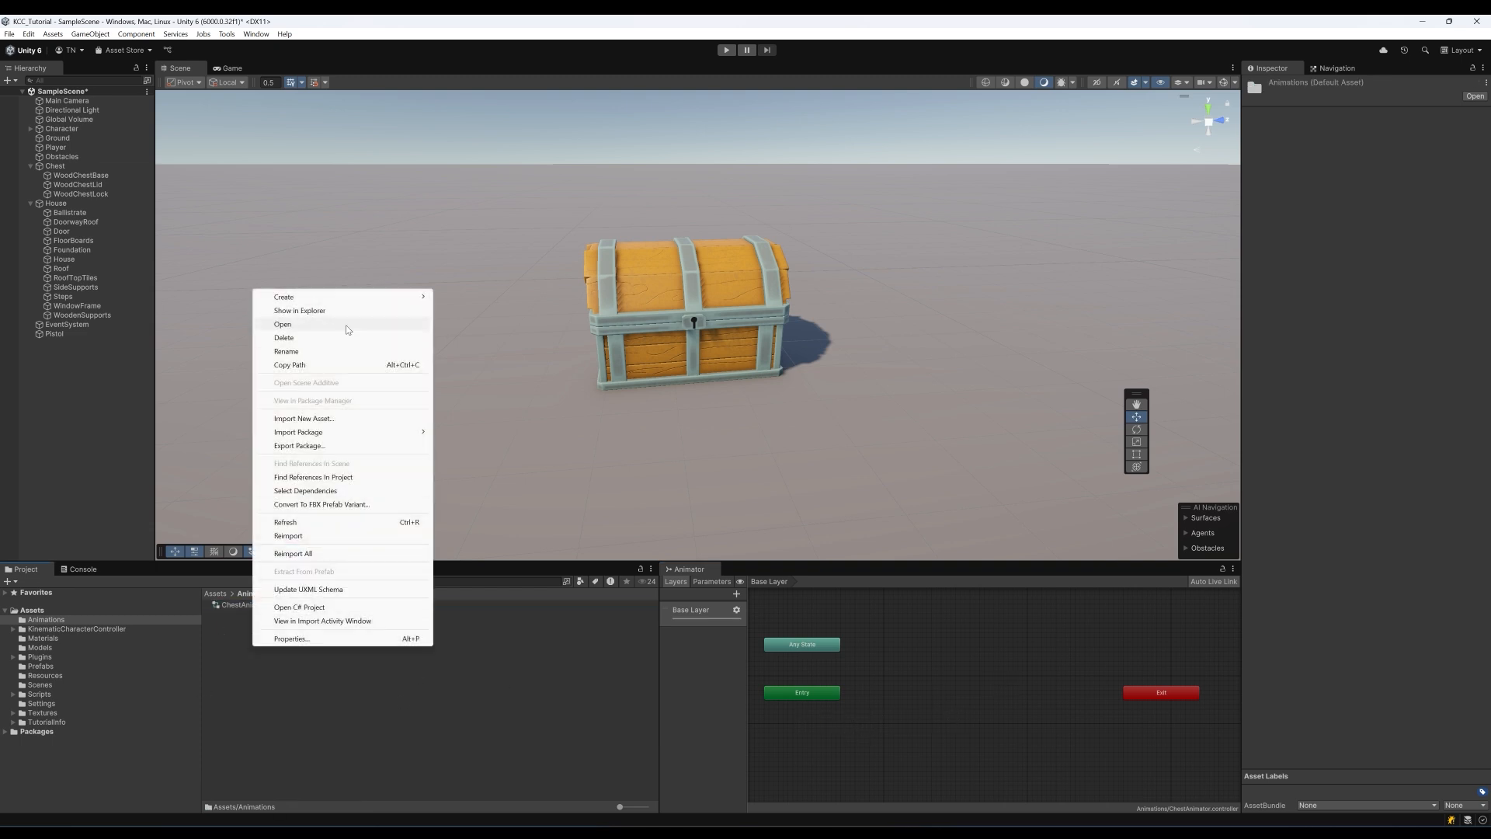
mouse_move(414, 297)
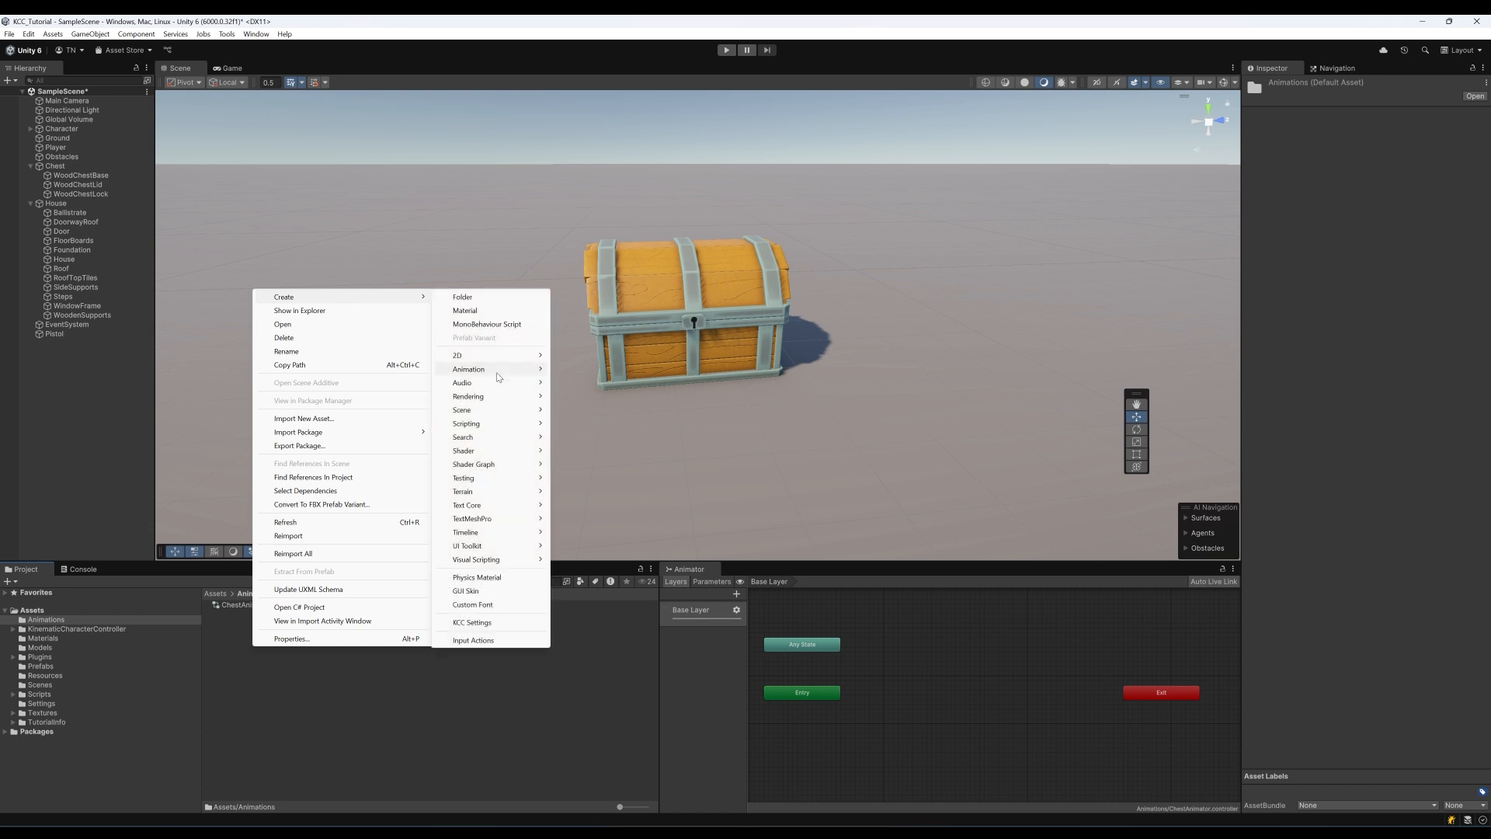
mouse_move(496, 371)
left_click(592, 410)
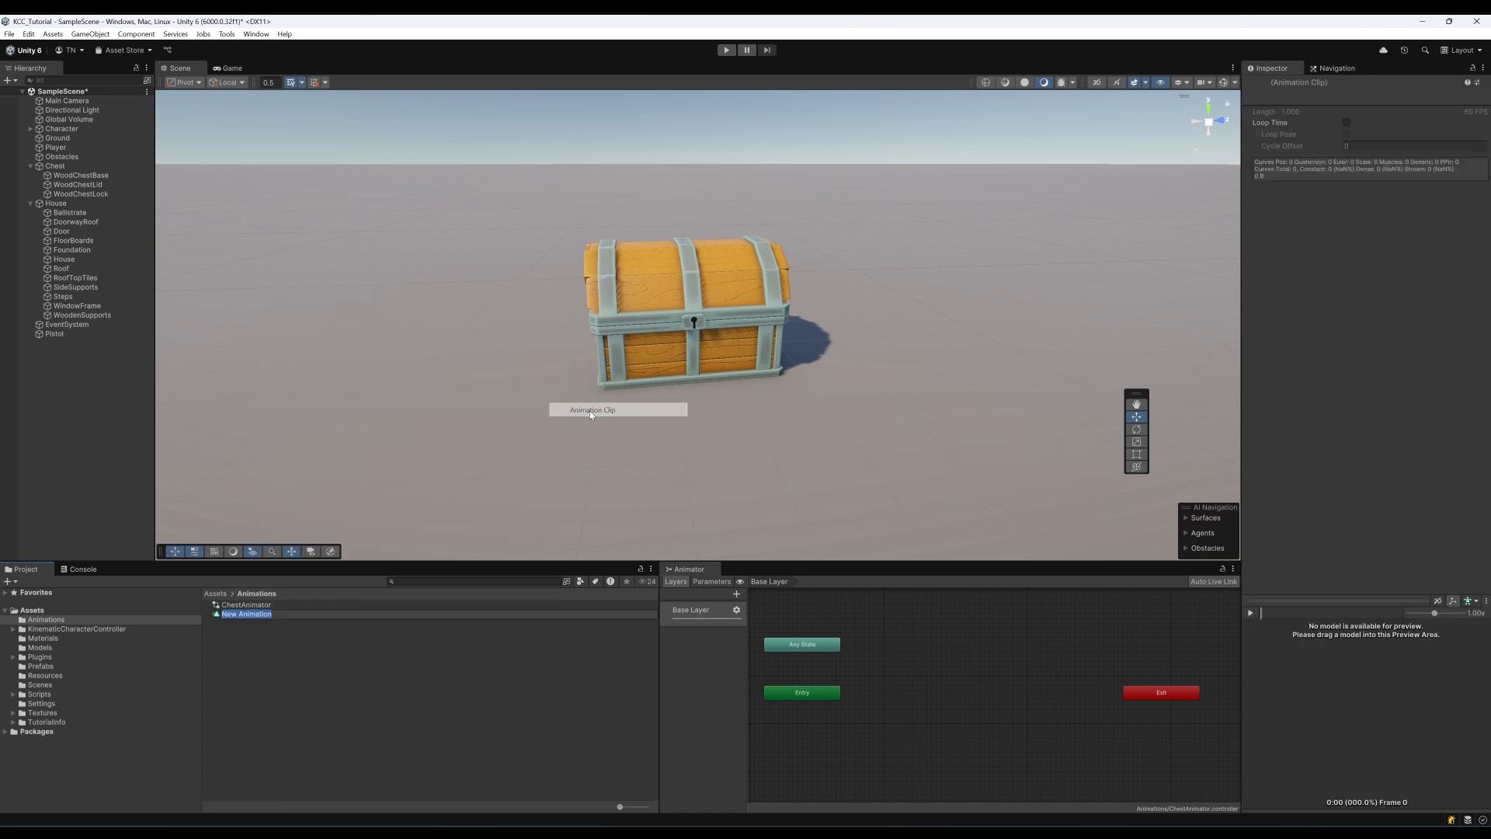
type("OpenChest")
key("Return")
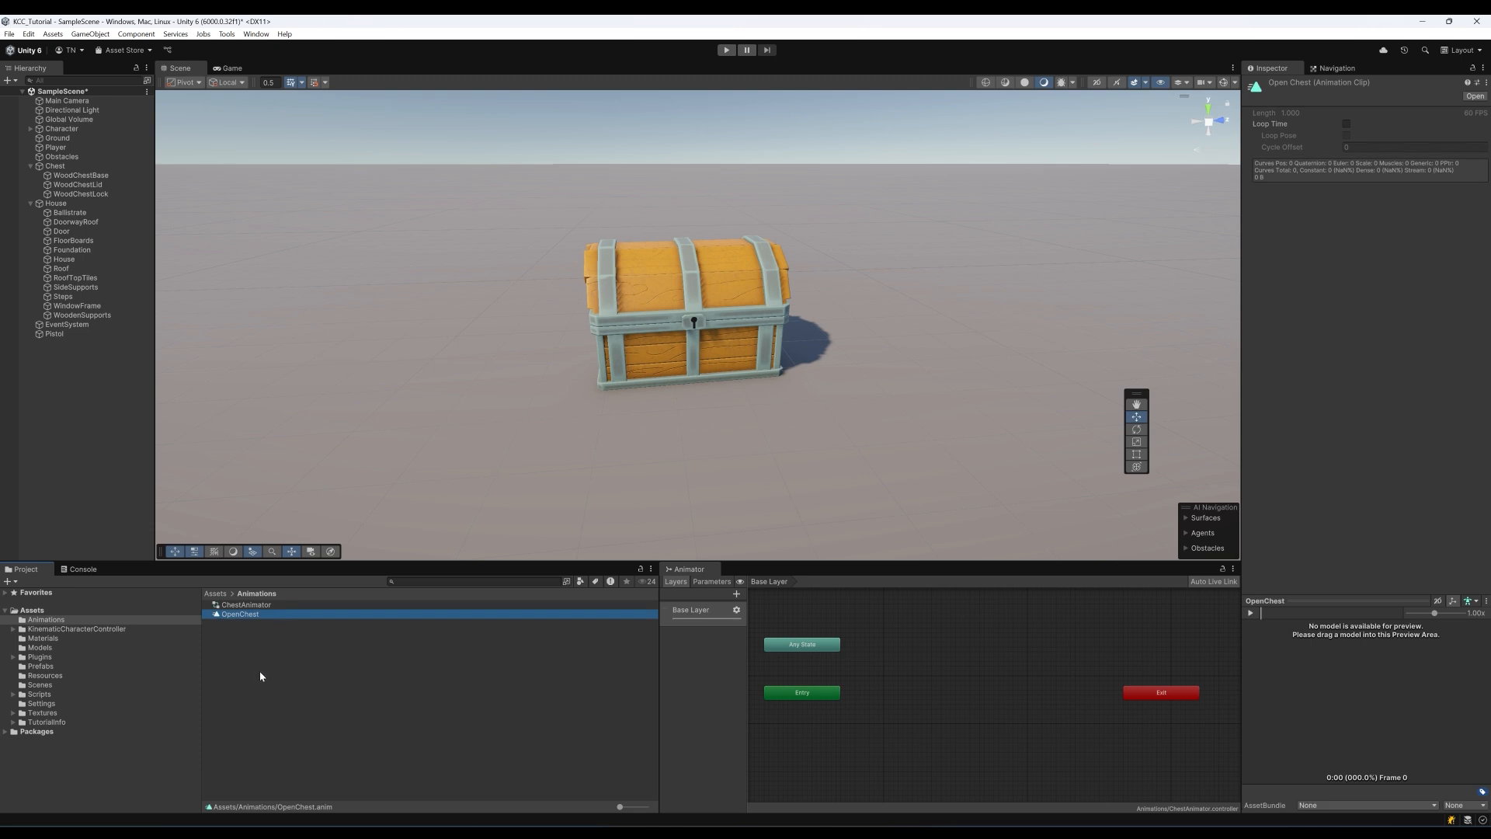
left_click_drag(238, 615, 969, 700)
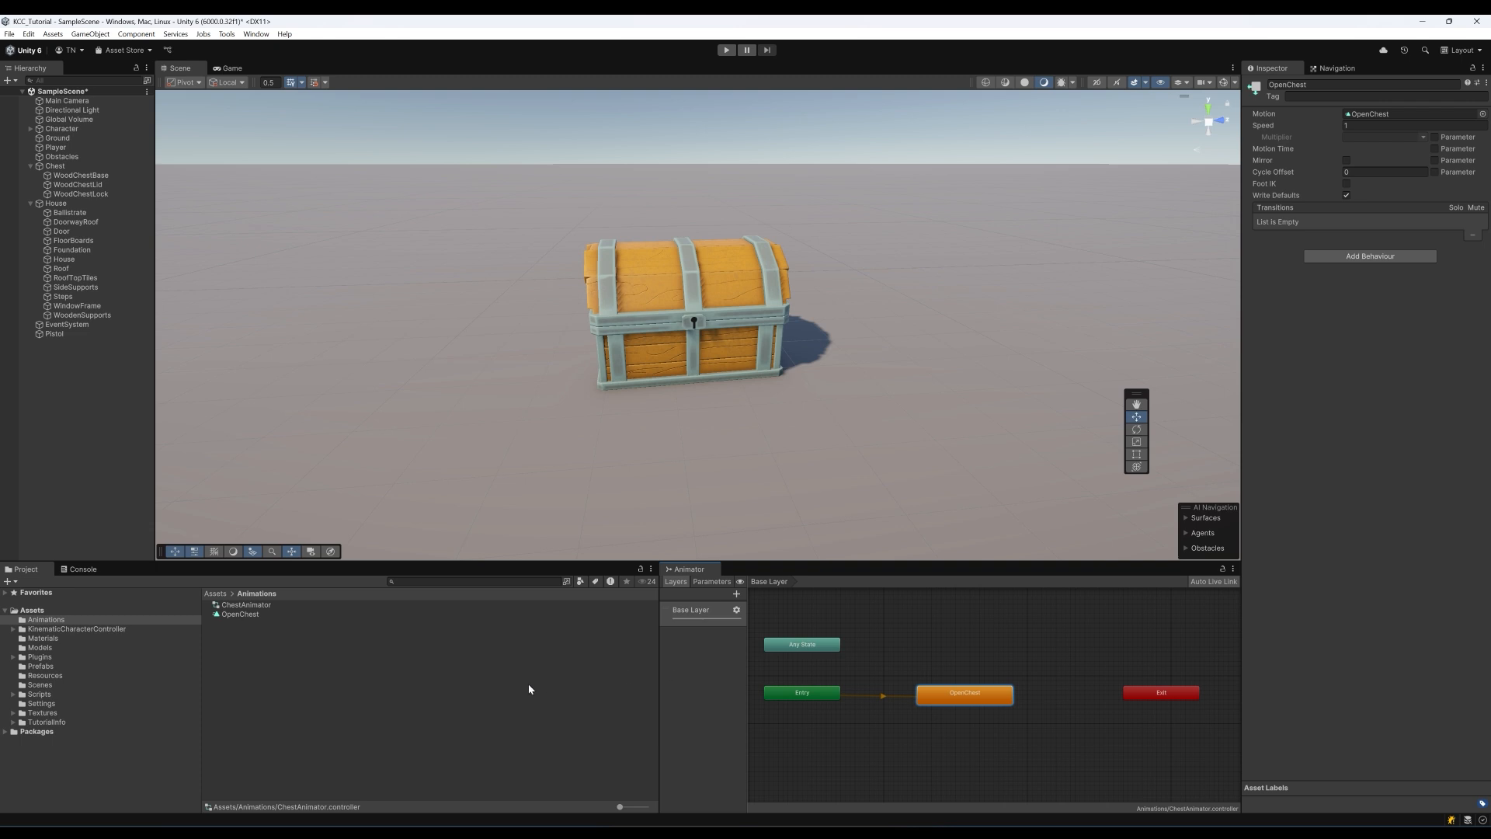
Open the OpenChest clip in the Animation window and move the window clear of the chest
double_click(241, 614)
left_click_drag(618, 272, 543, 406)
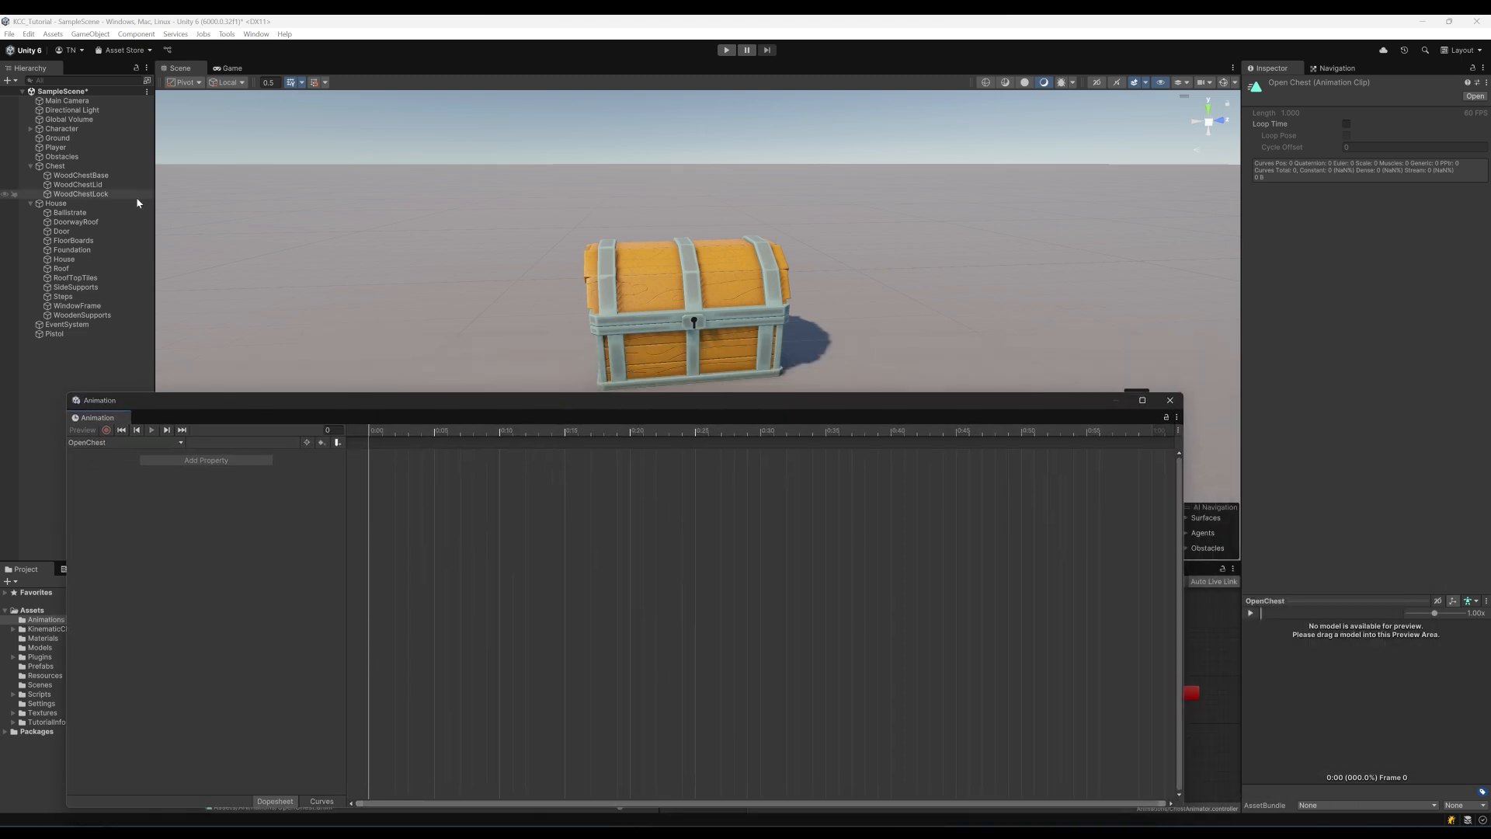
Remove the Wooden Chest script component from the Chest object
left_click(74, 167)
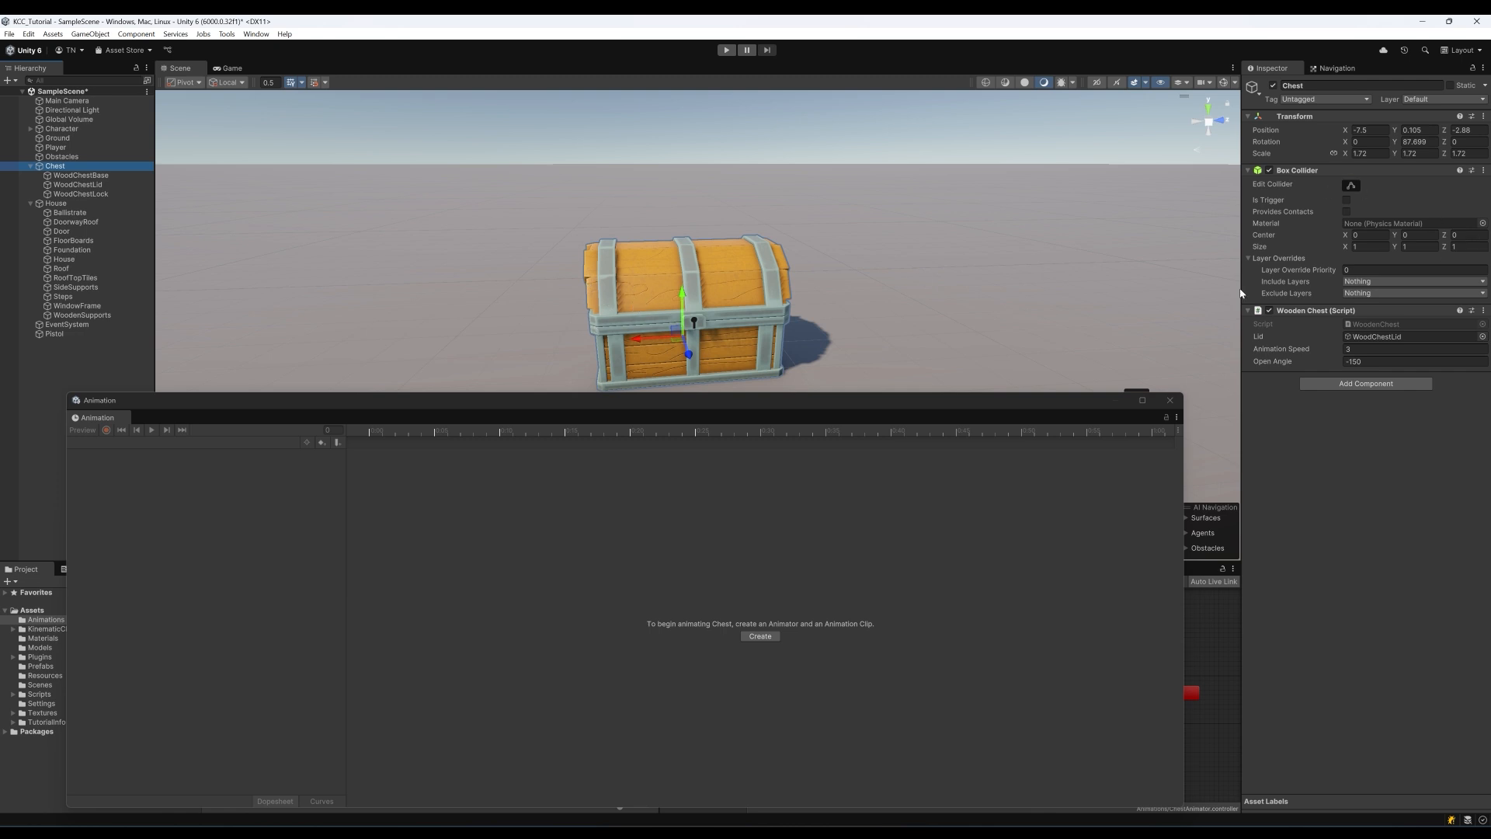
left_click(1483, 310)
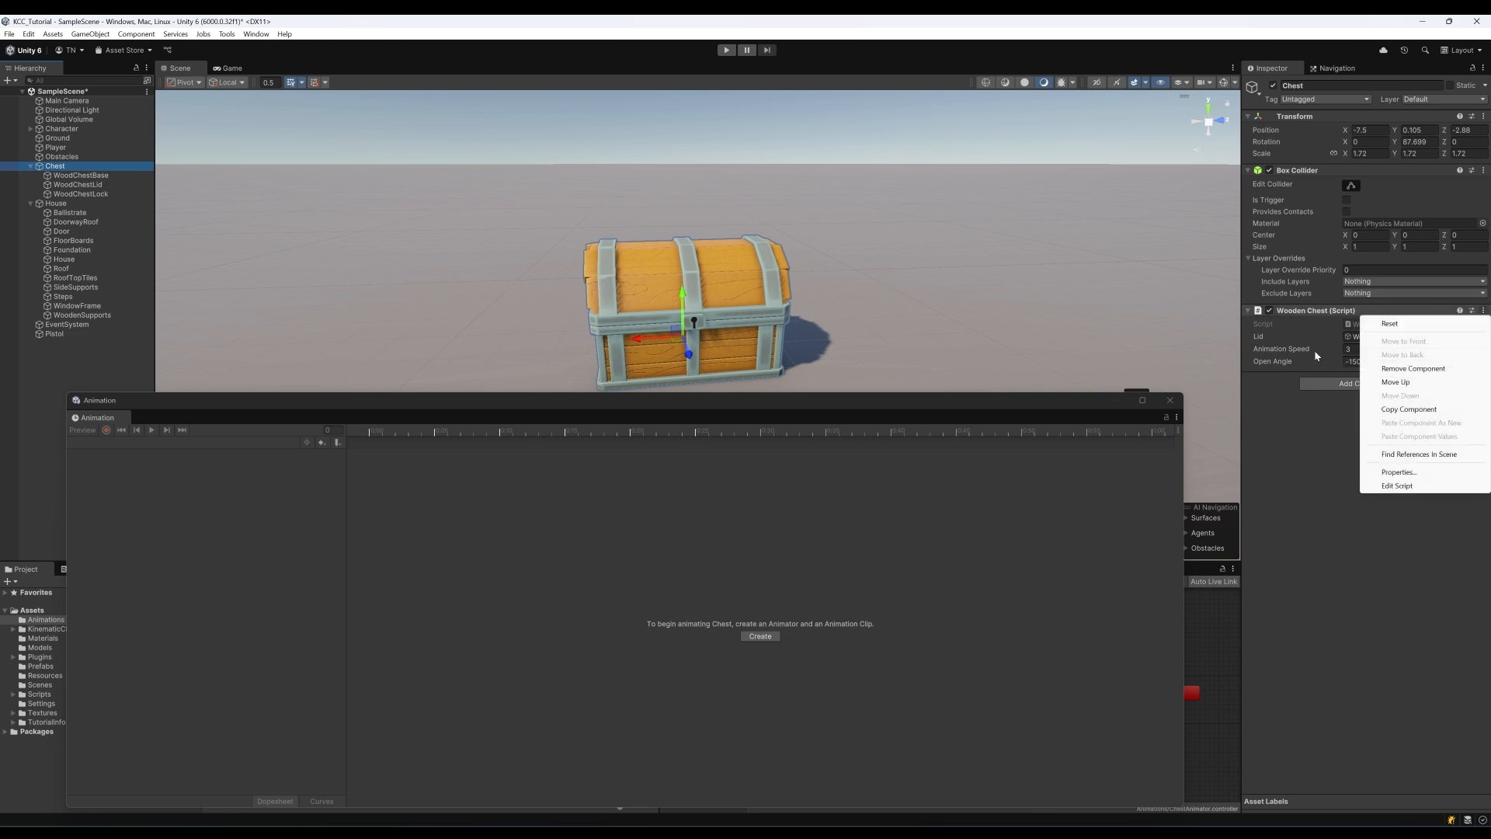
key("Escape")
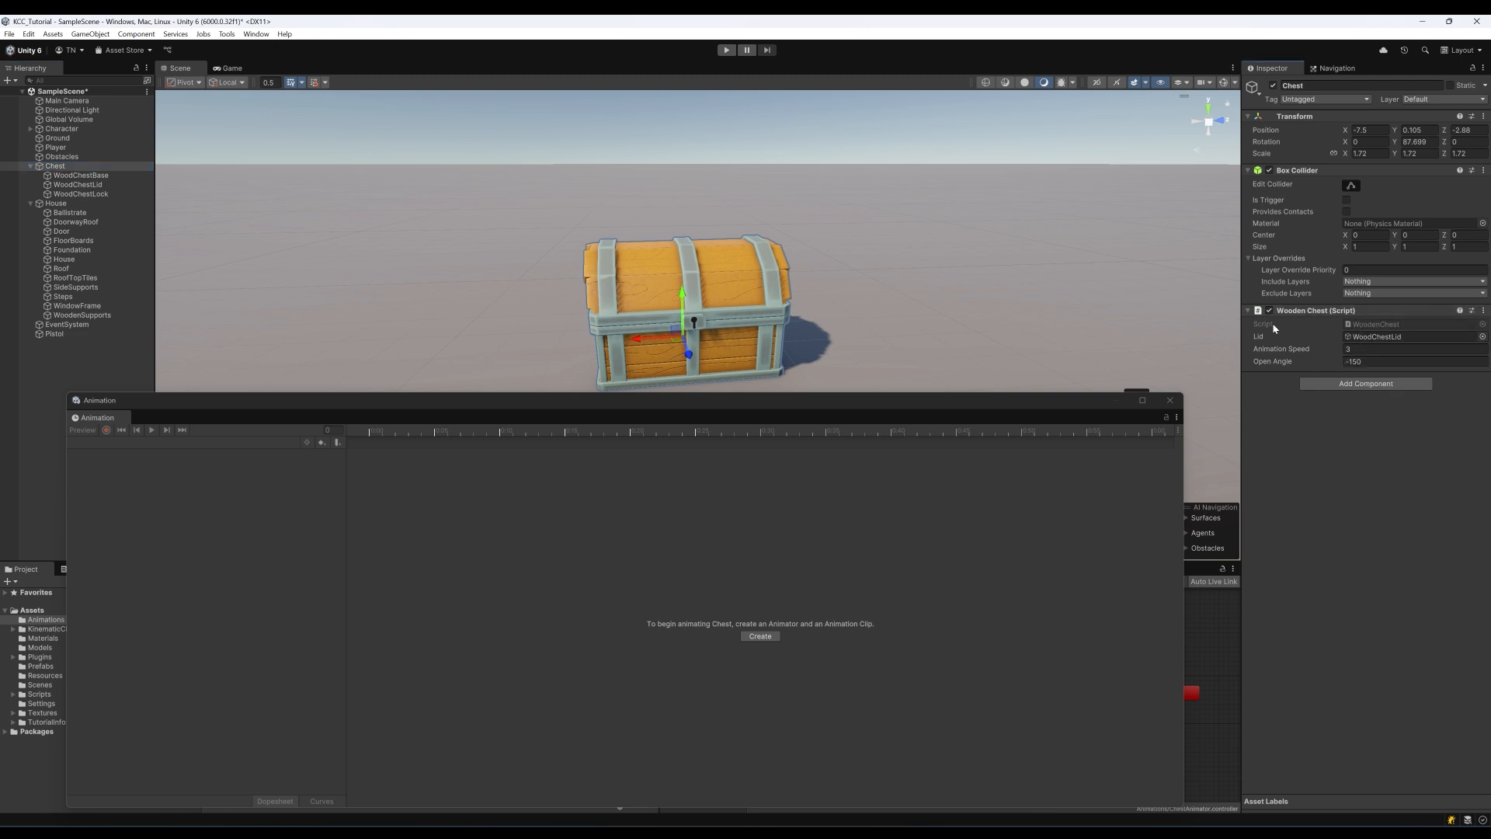
right_click(1359, 310)
left_click(1397, 338)
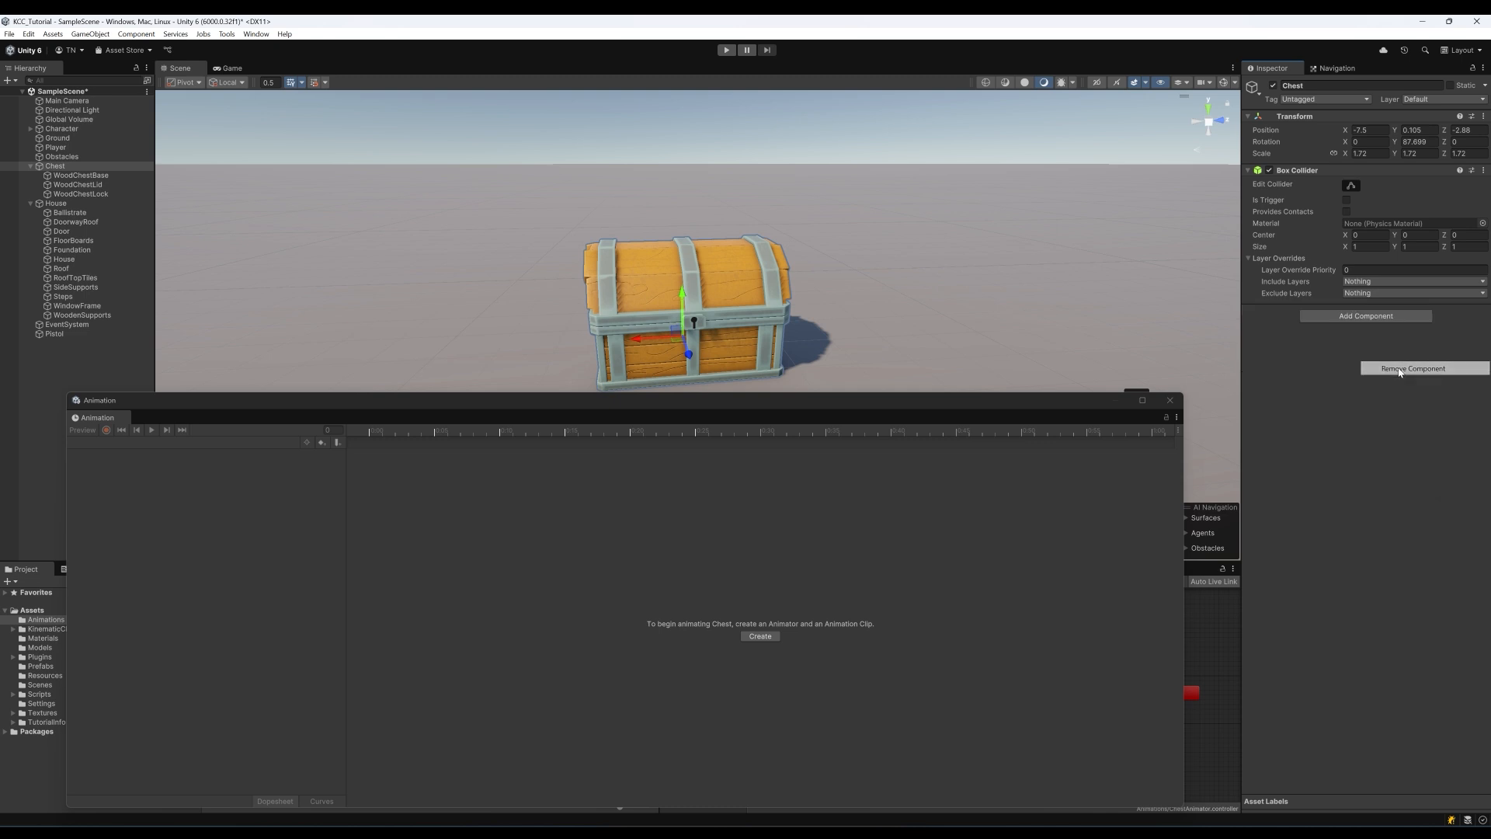
Close the Animation window and attach the ChestAnimator controller to the Chest object as an Animator component
left_click_drag(638, 403, 730, 407)
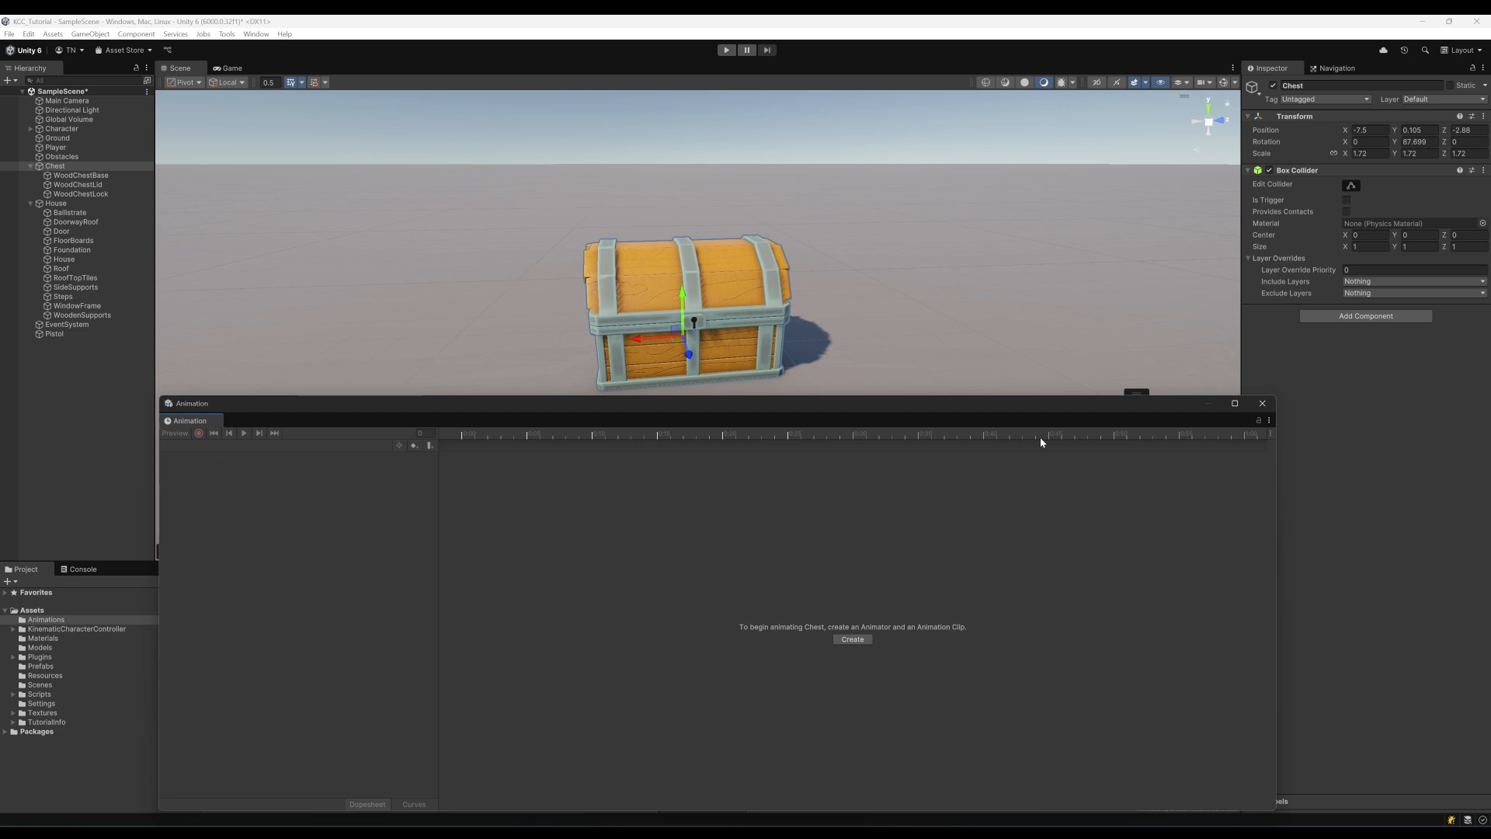
left_click(1262, 403)
left_click_drag(241, 608, 1314, 464)
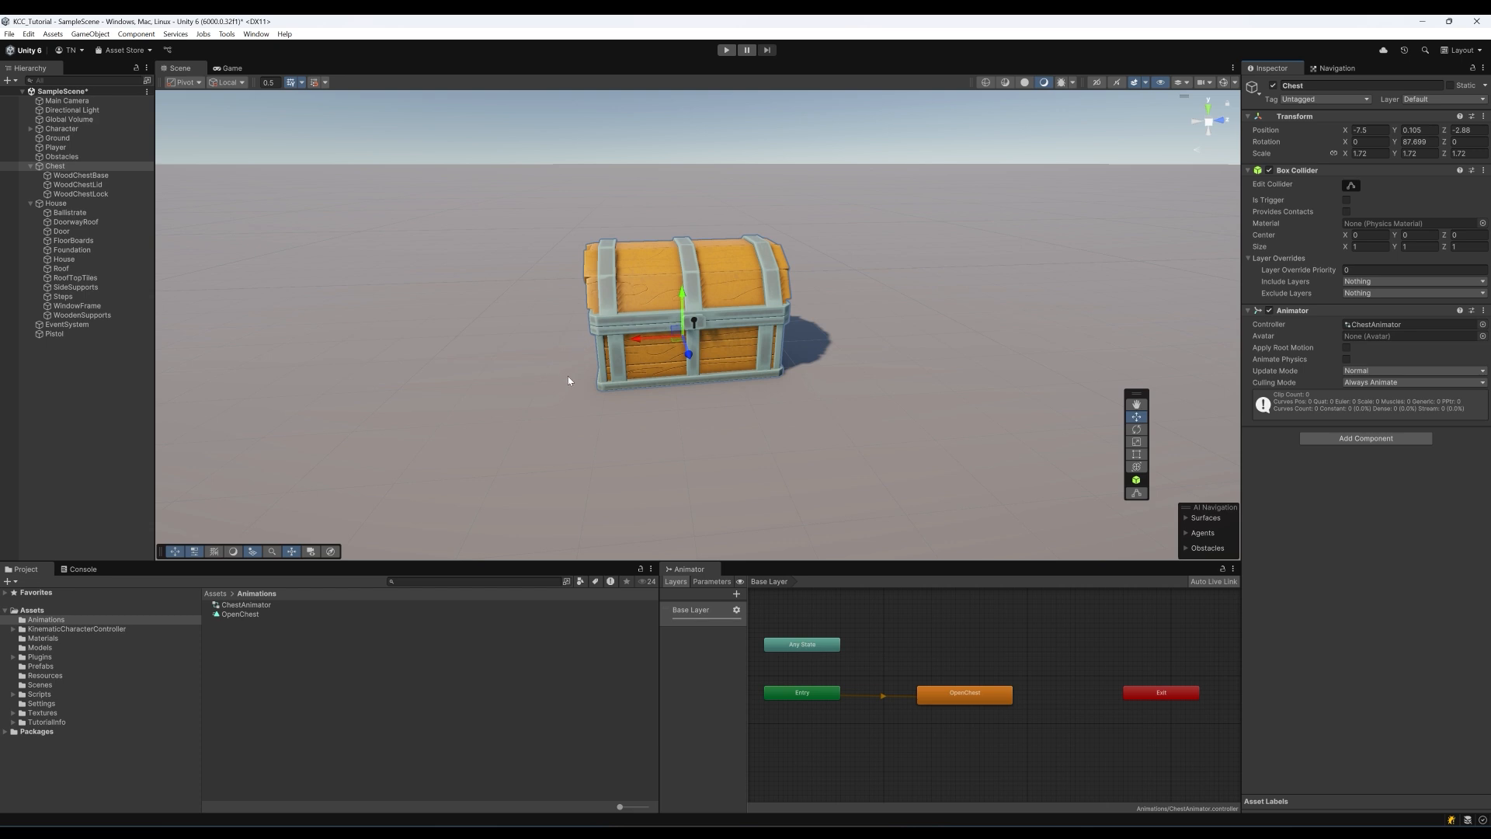
Rotate the Chest object about its Y axis to about 91.7 degrees
mouse_move(1394, 145)
left_mouse_down()
mouse_move(1367, 151)
mouse_move(1427, 161)
mouse_move(1372, 159)
mouse_move(1427, 156)
mouse_move(1380, 139)
left_mouse_up()
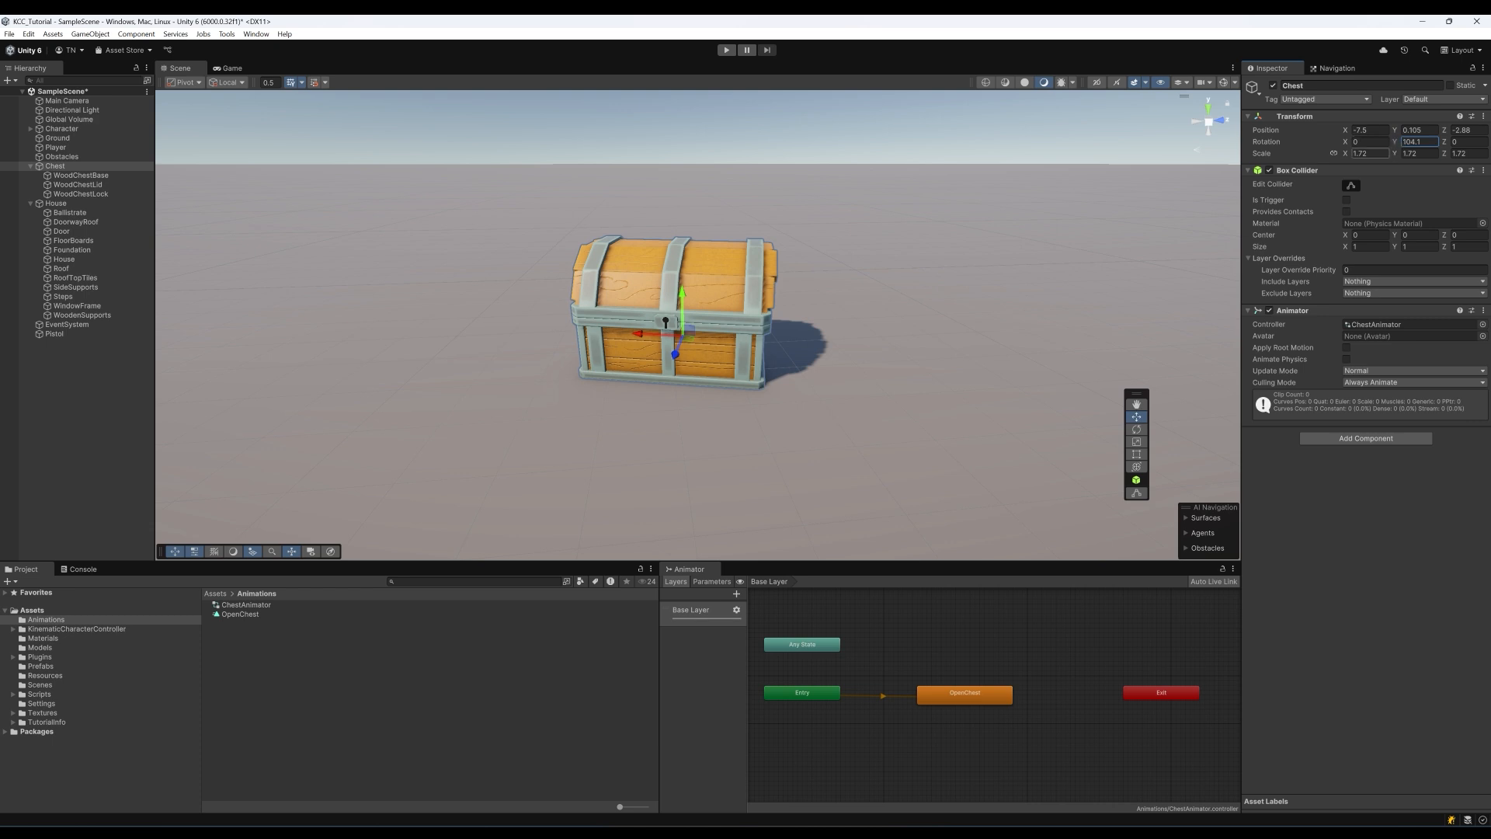
key("e")
mouse_move(657, 358)
left_mouse_down()
mouse_move(809, 341)
mouse_move(668, 382)
left_mouse_up()
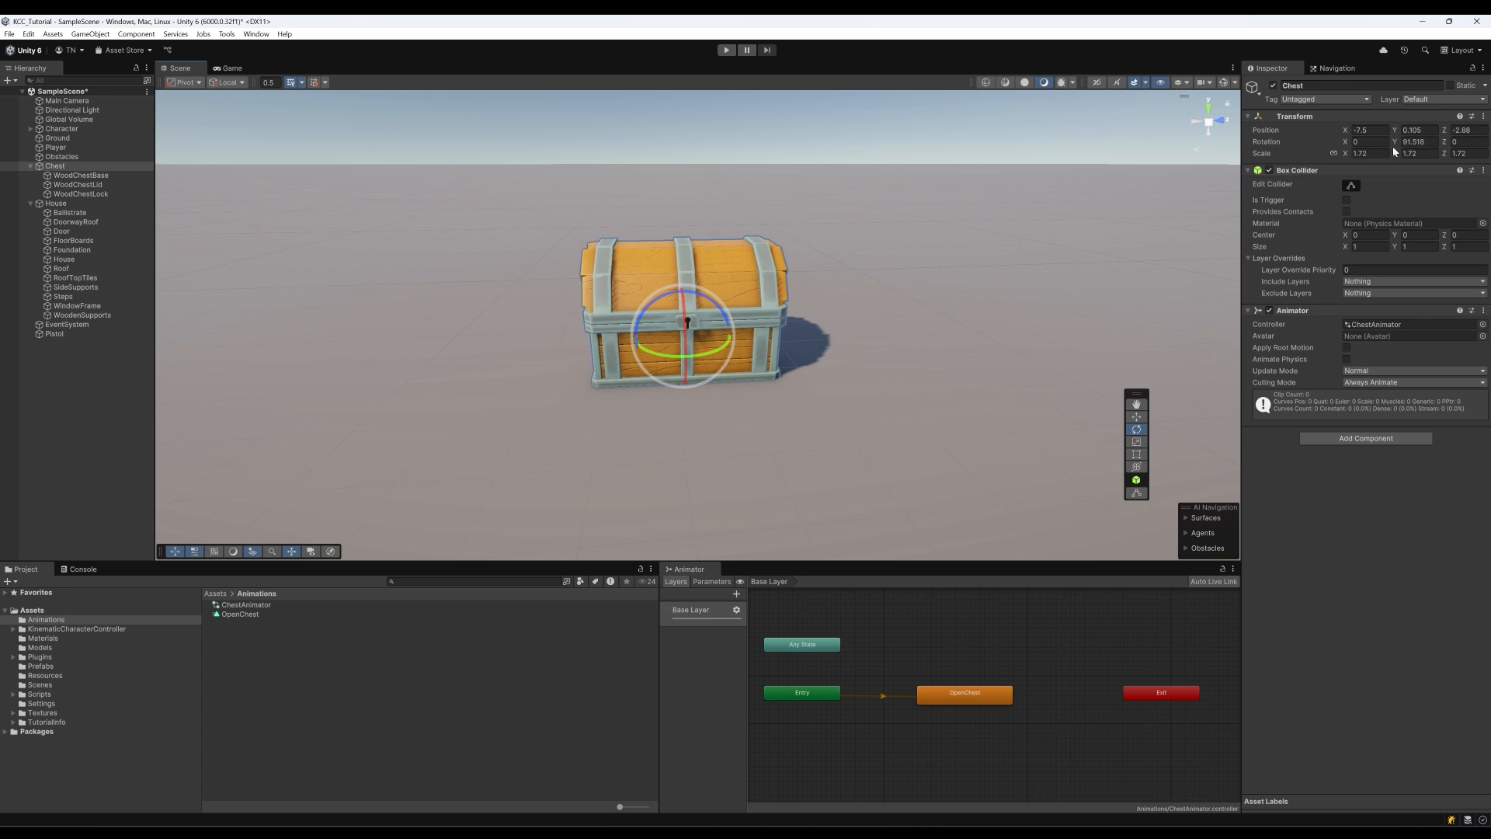
left_click_drag(716, 353, 677, 362)
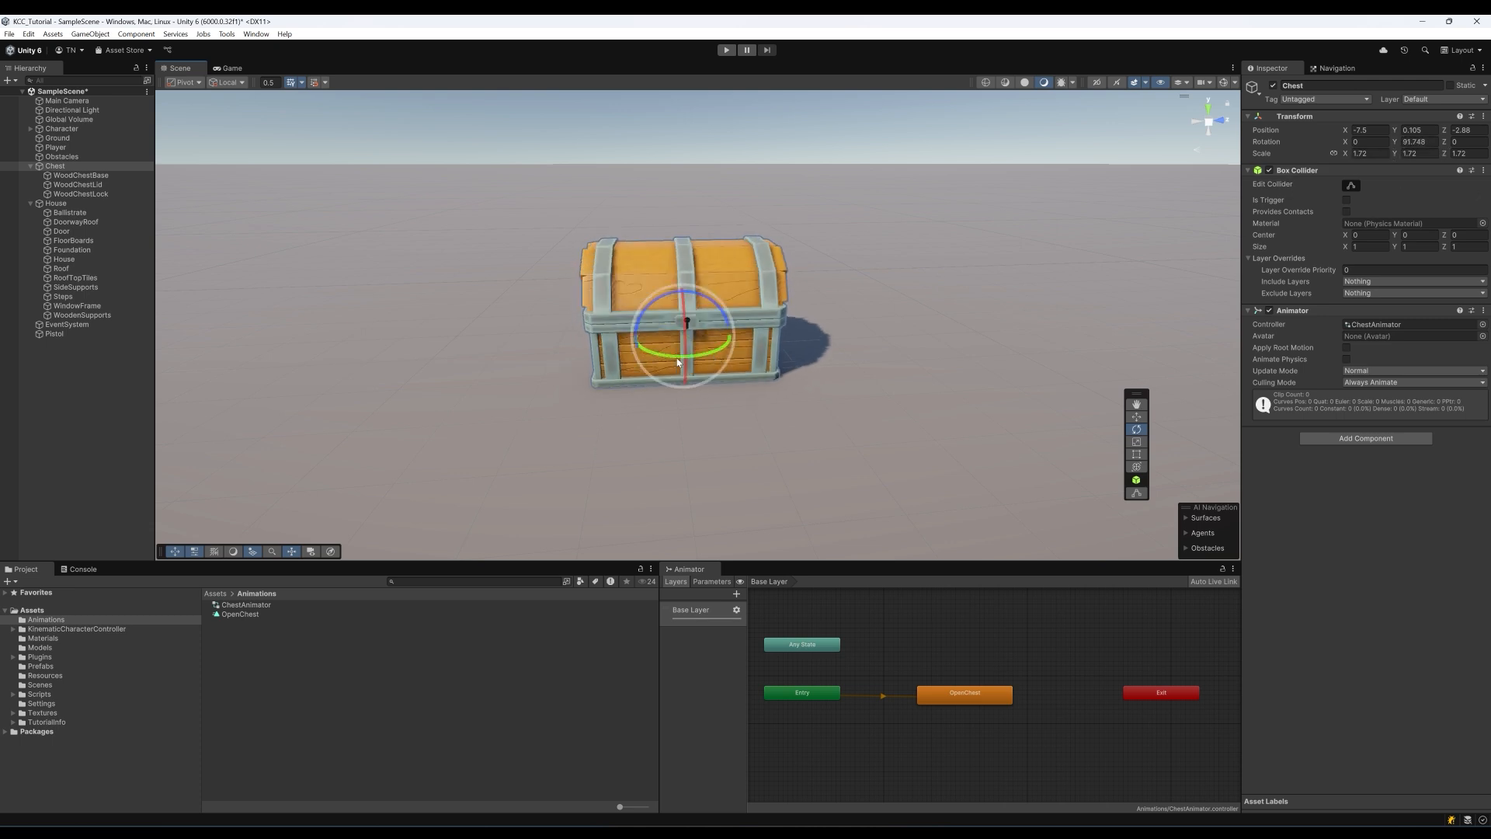
Create an empty parent object for the Chest and name it ChestParent
right_click(66, 167)
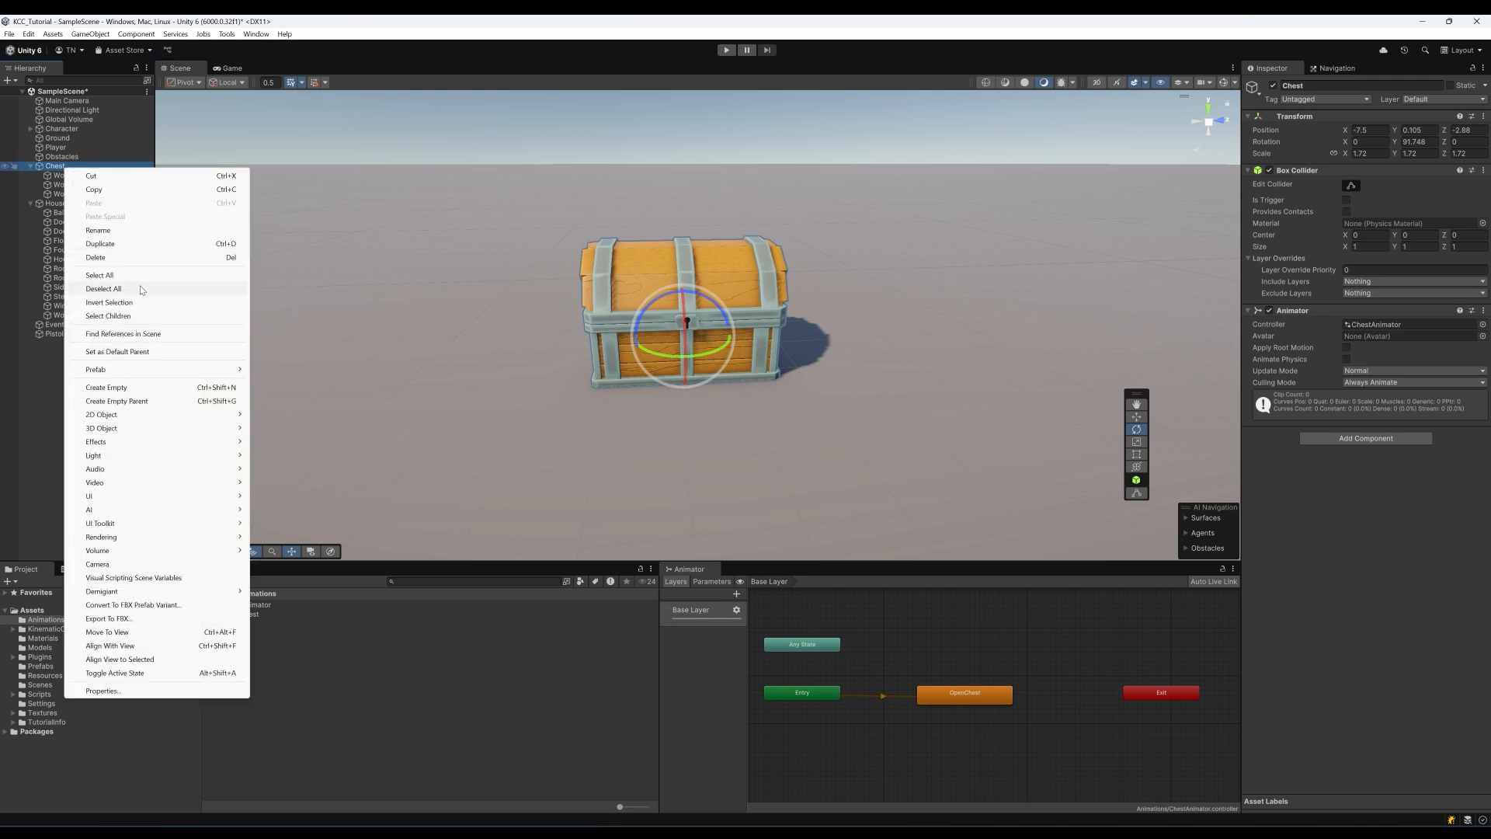
left_click(141, 402)
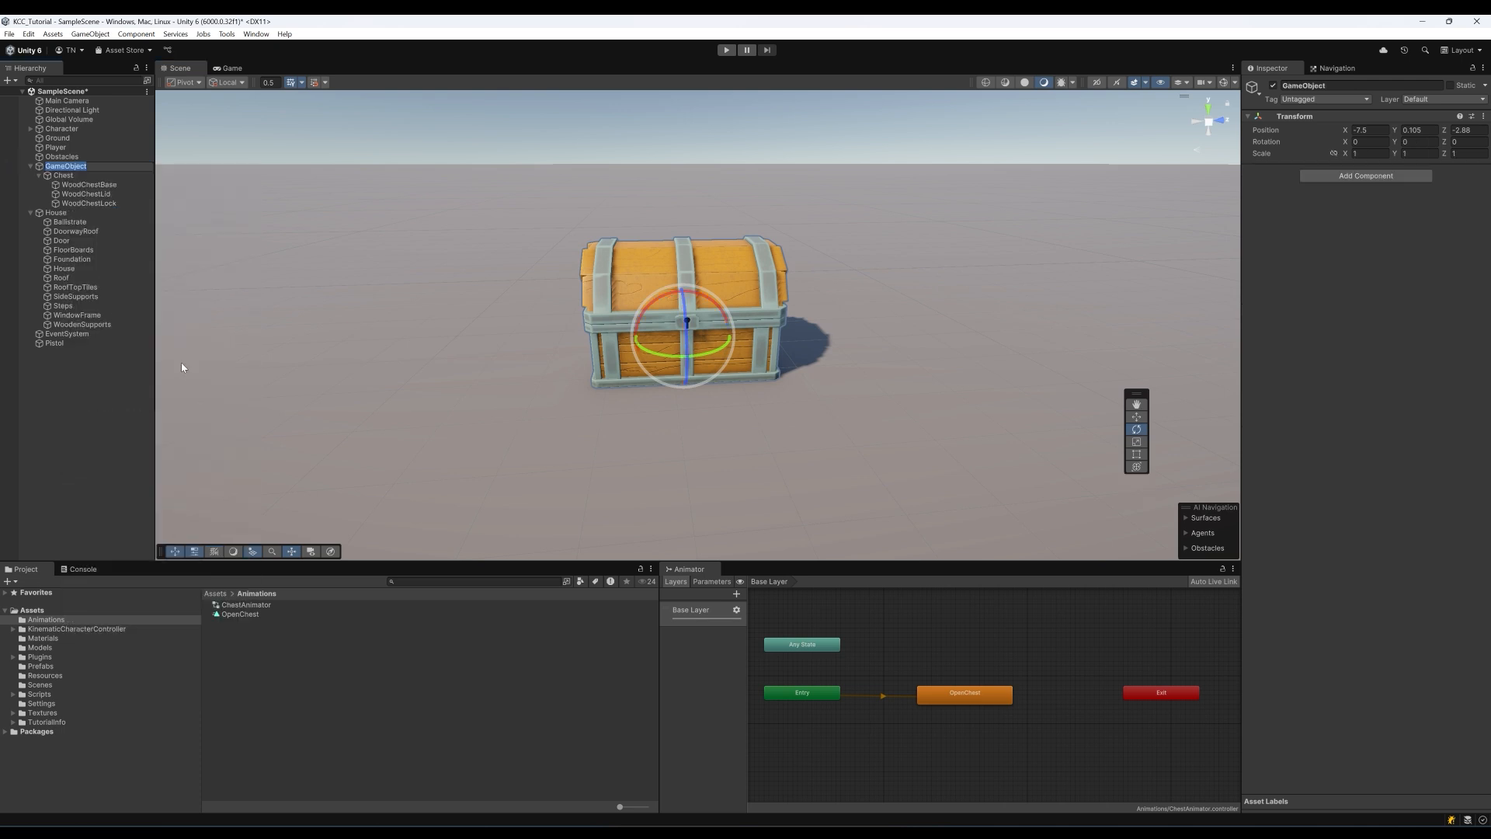
type("ChestParent")
key("Return")
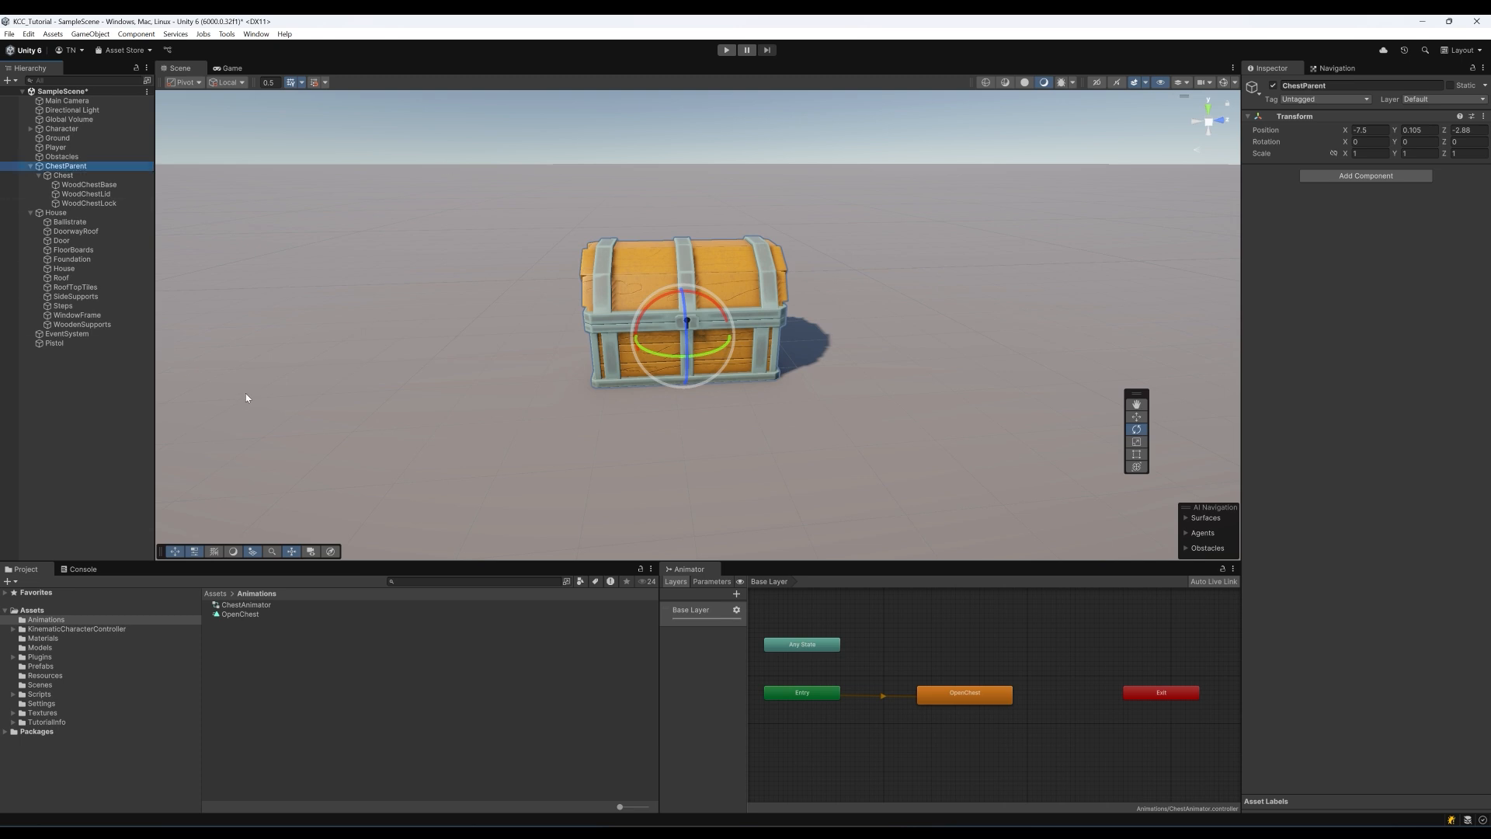
Remove the Animator component from Chest and attach the ChestAnimator controller to ChestParent instead
left_click(261, 605)
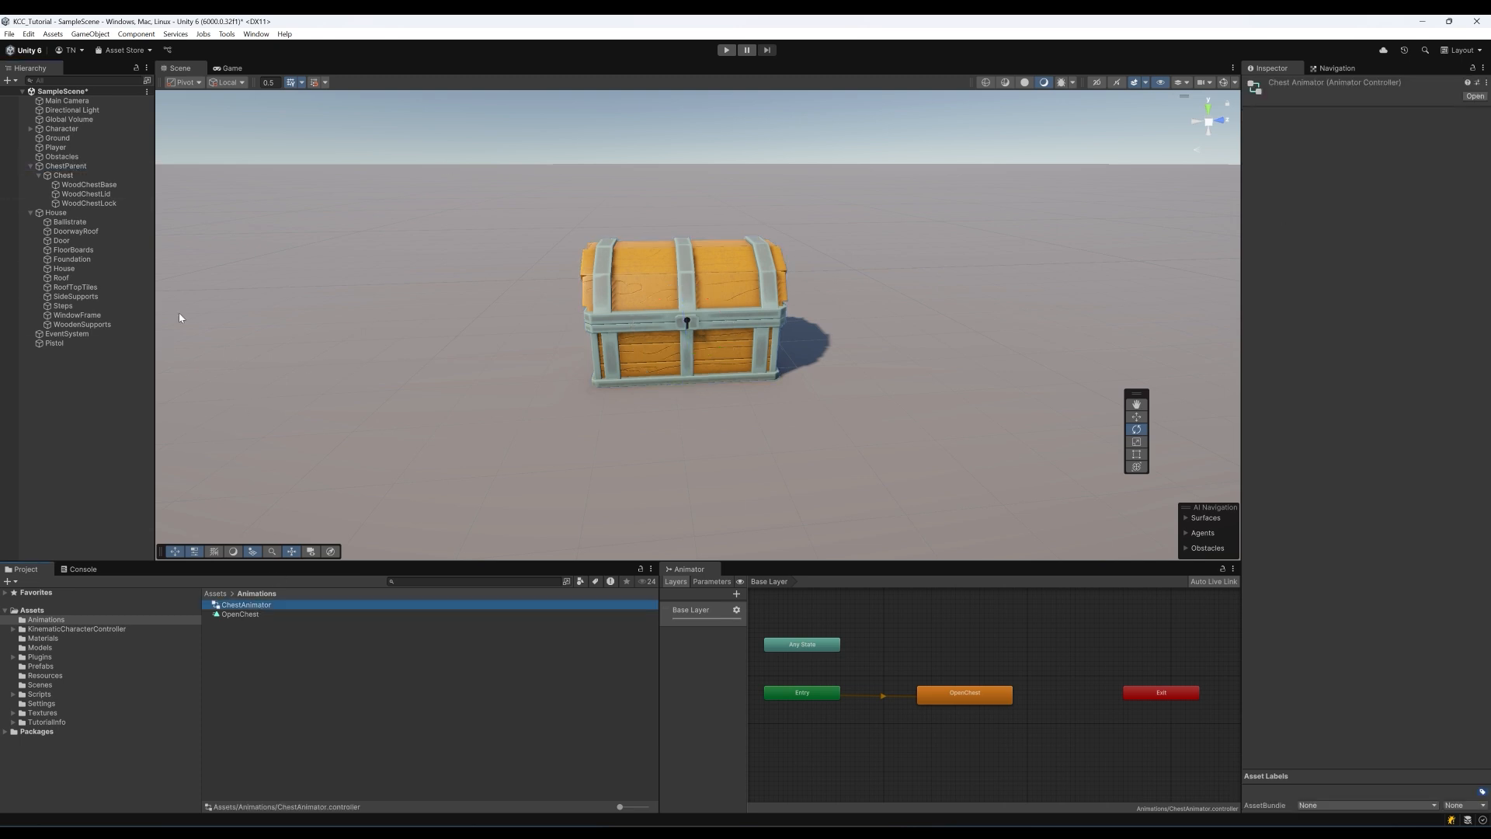
left_click(63, 176)
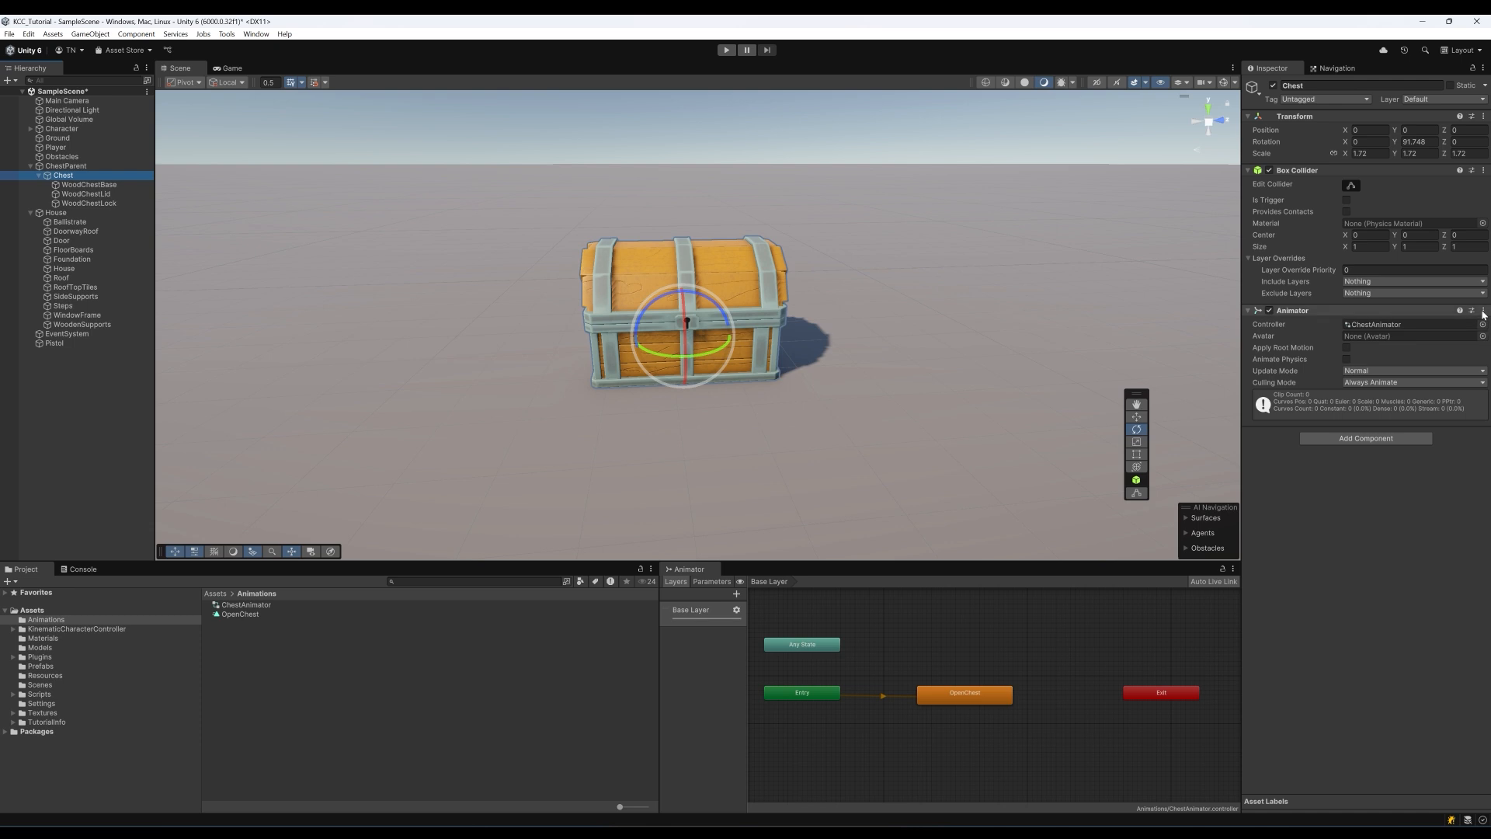
right_click(1429, 310)
left_click(1390, 366)
left_click_drag(243, 605, 67, 166)
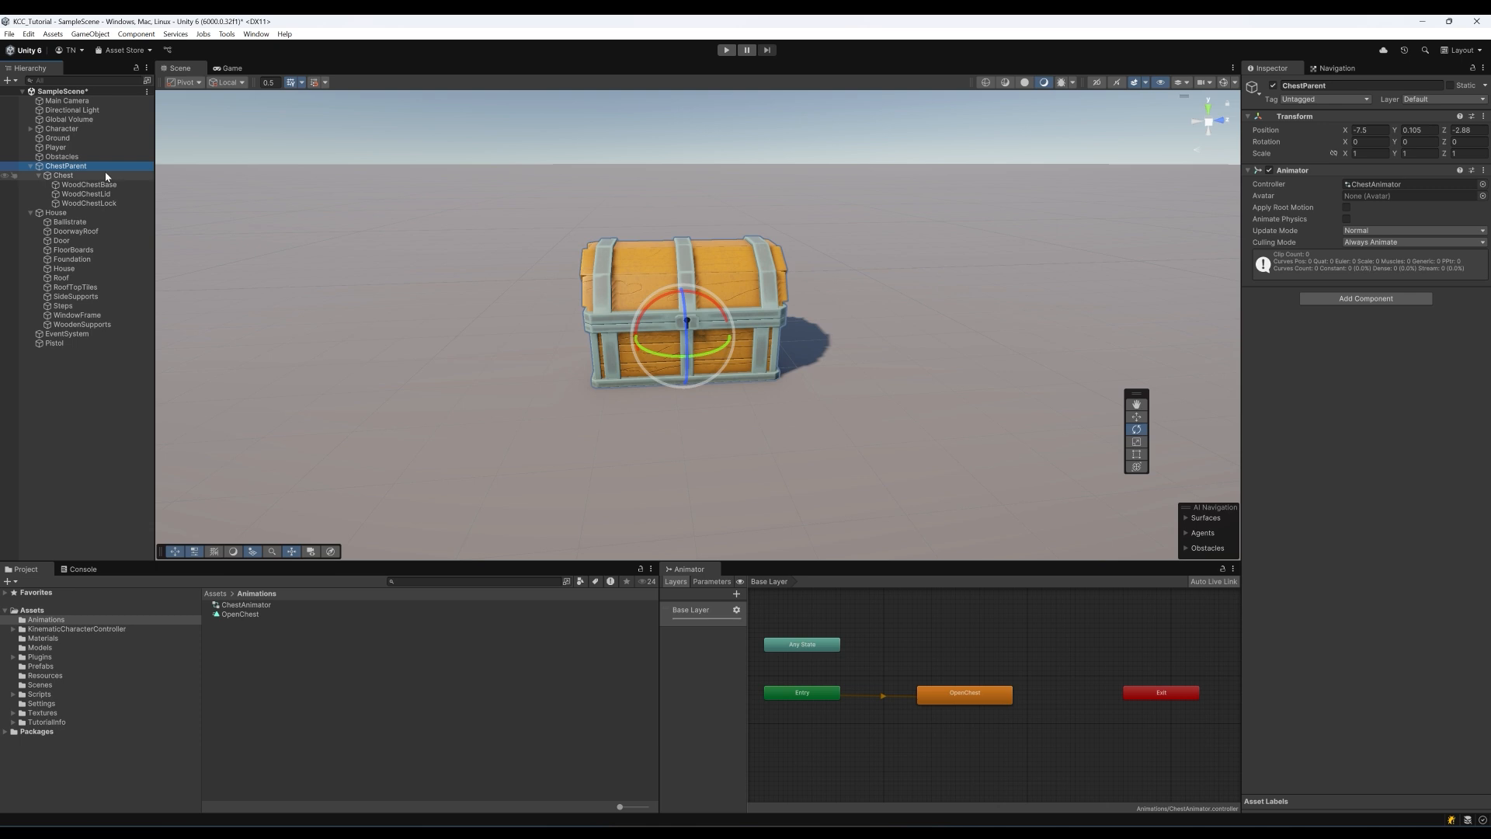
Rotate the ChestParent object about its Y axis to about 8.6 degrees
left_click_drag(716, 351, 665, 369)
left_click(47, 176)
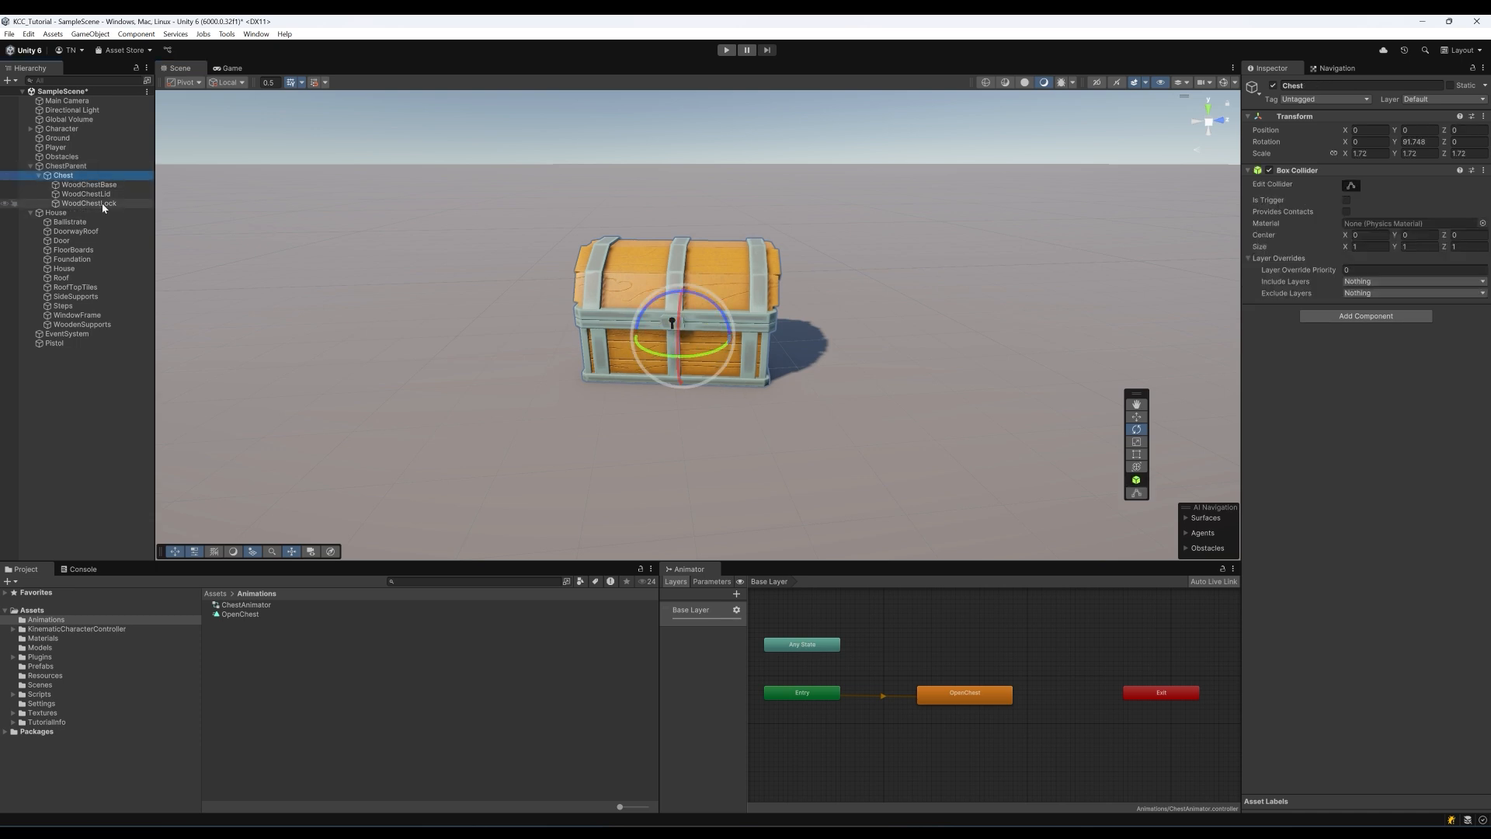
left_click(66, 166)
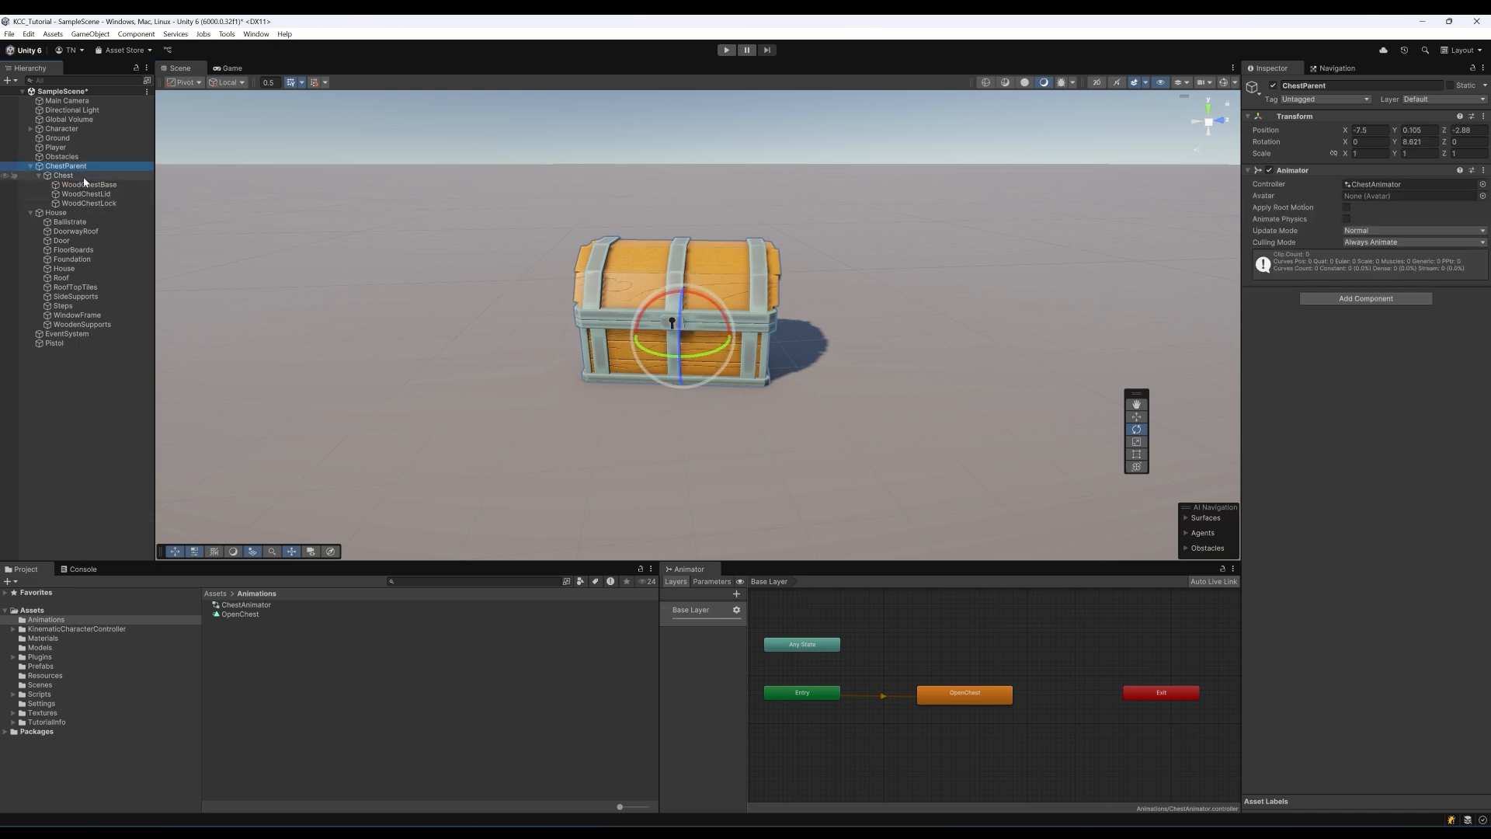
Open the OpenChest clip in the Animation window for ChestParent, keep the chest in view, and enable keyframe recording
double_click(240, 614)
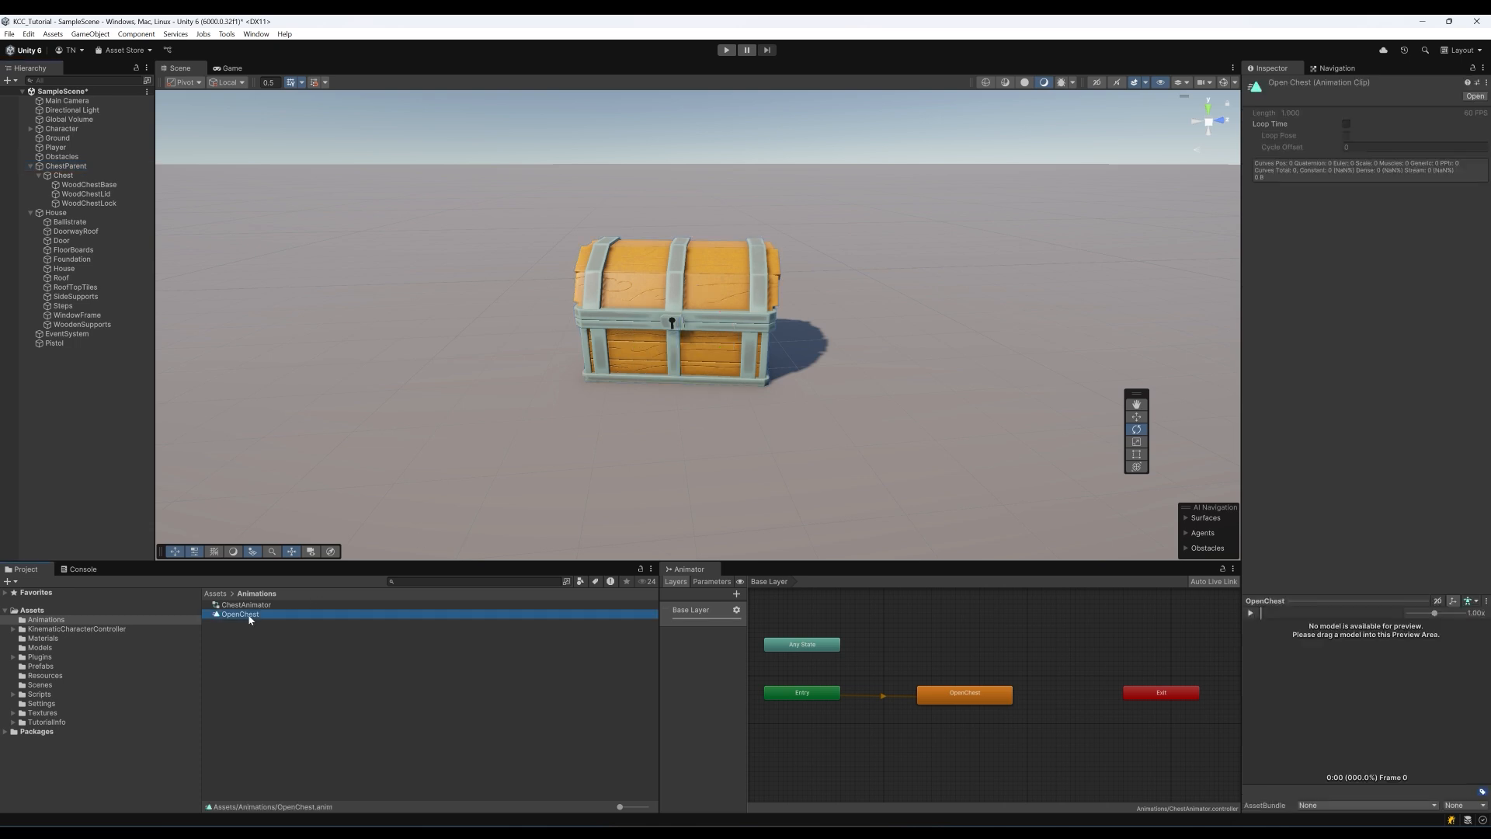
left_click_drag(389, 402, 330, 442)
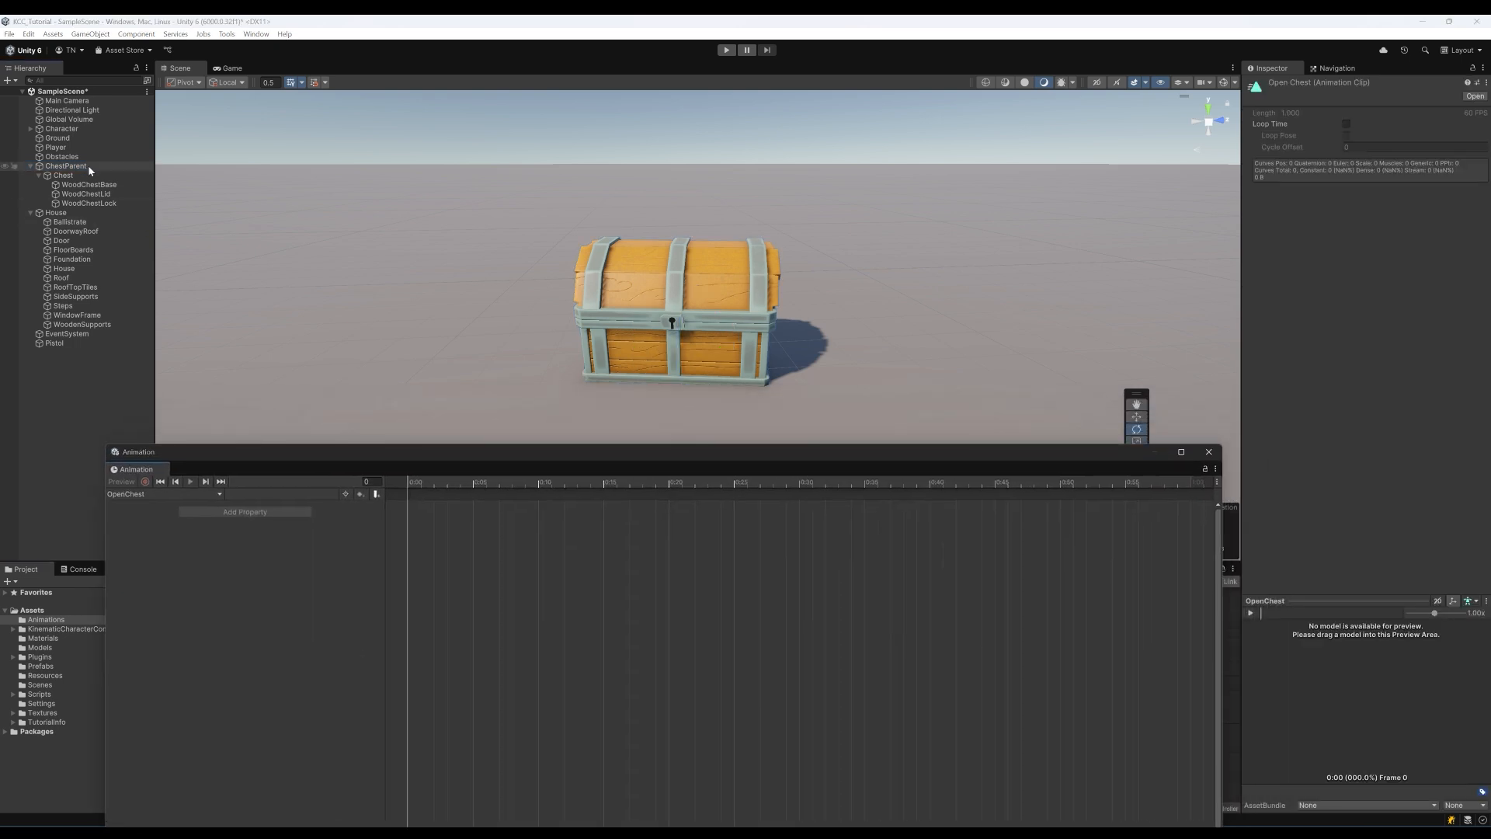
left_click(66, 166)
left_click(150, 495)
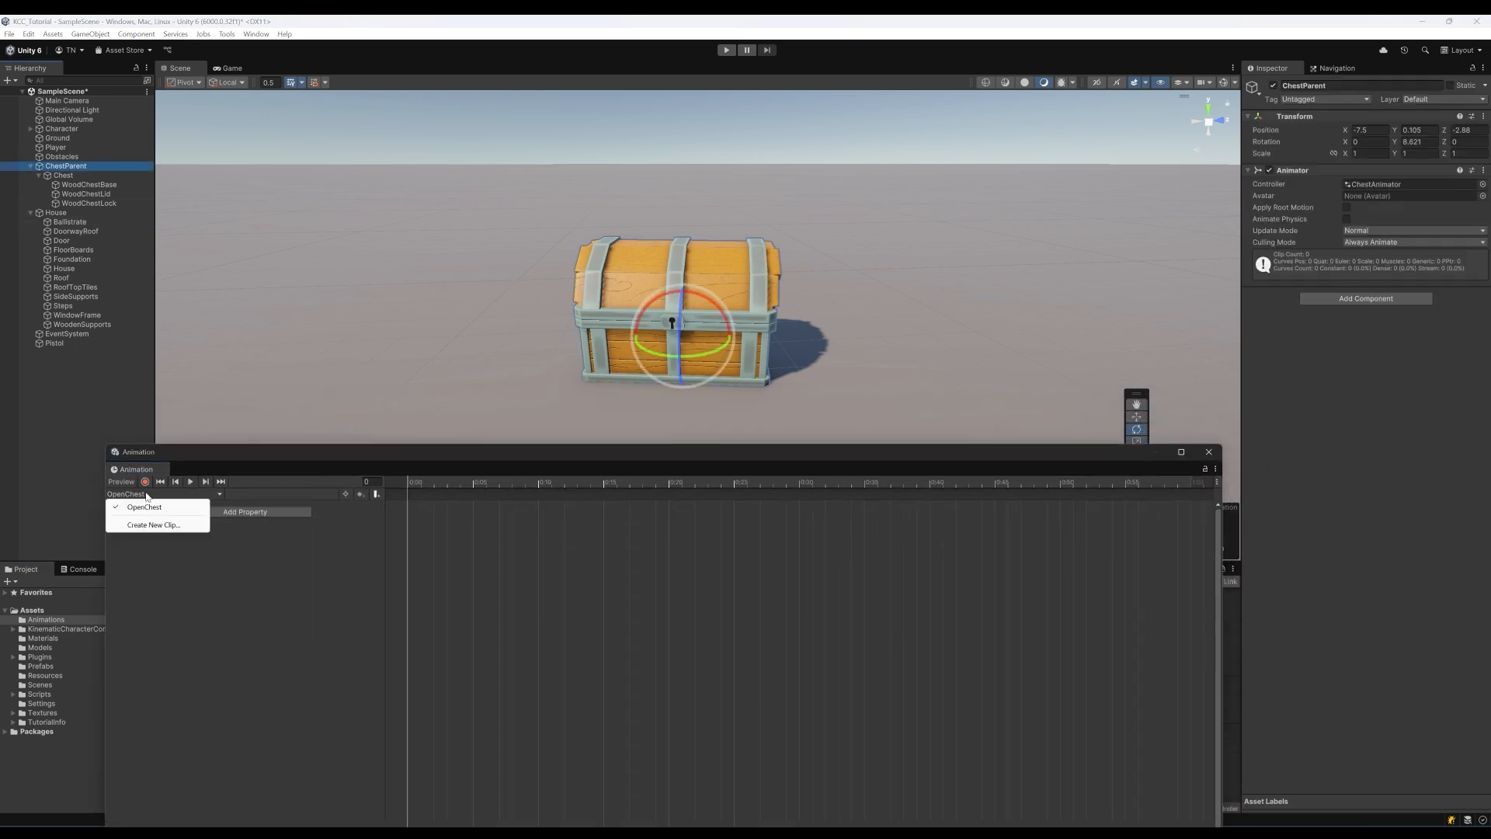
left_click(148, 509)
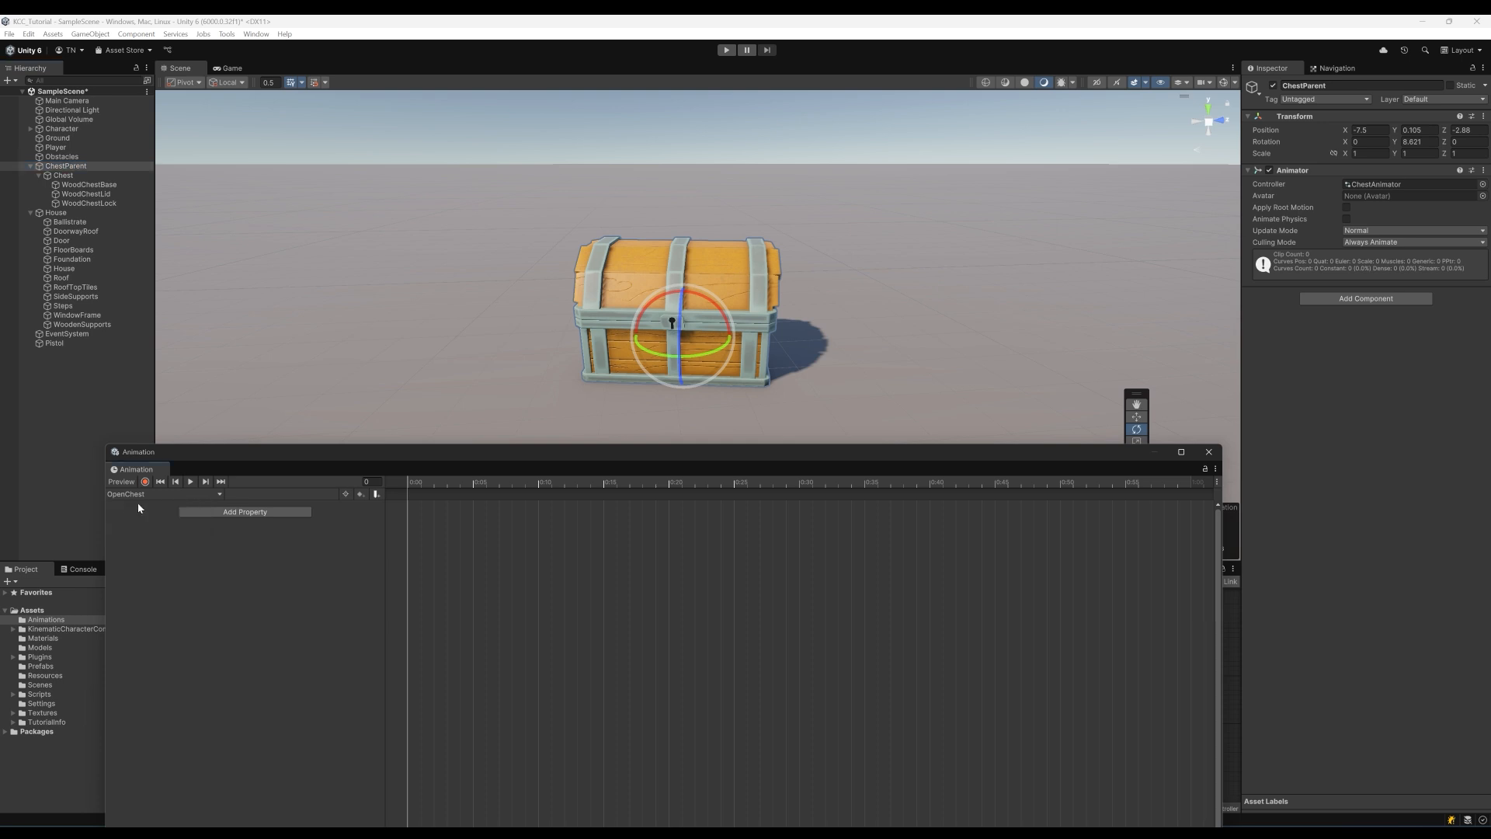
left_click_drag(350, 454, 310, 481)
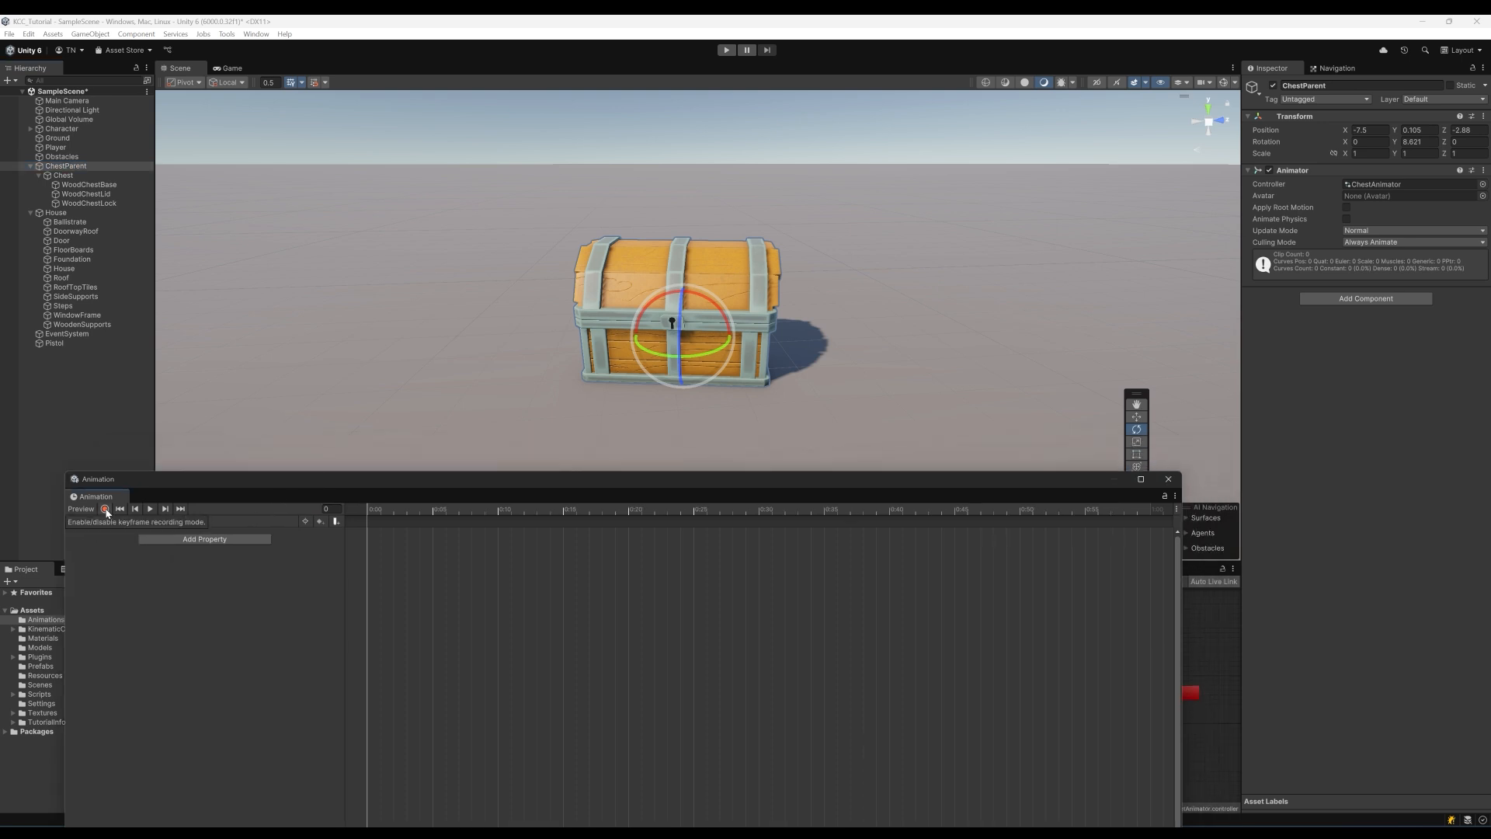
left_click(104, 509)
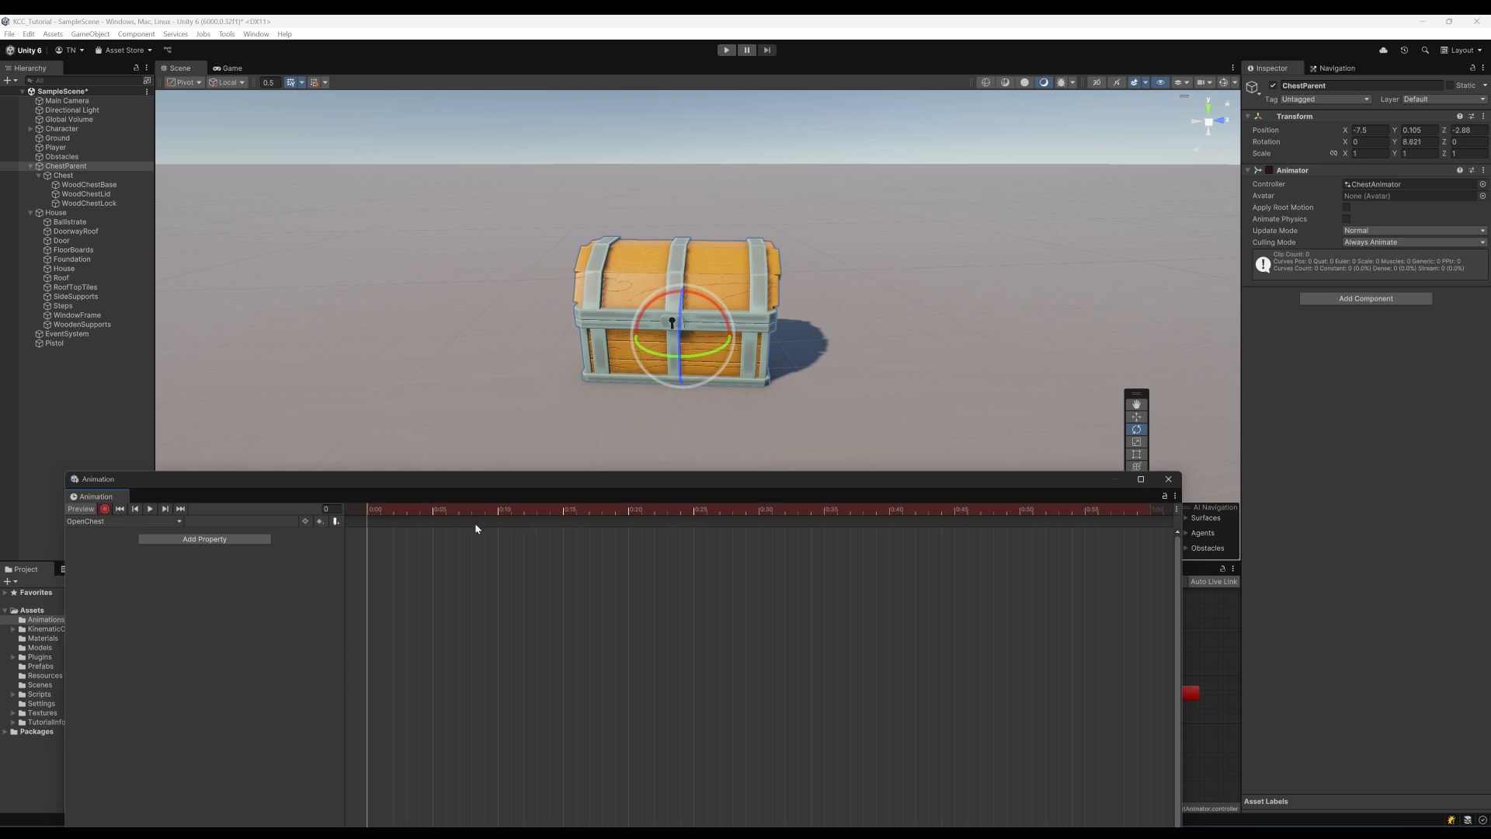
Record a rotation keyframe at frame 0 with the Chest turned to about 70.4 degrees about Y
left_click(78, 176)
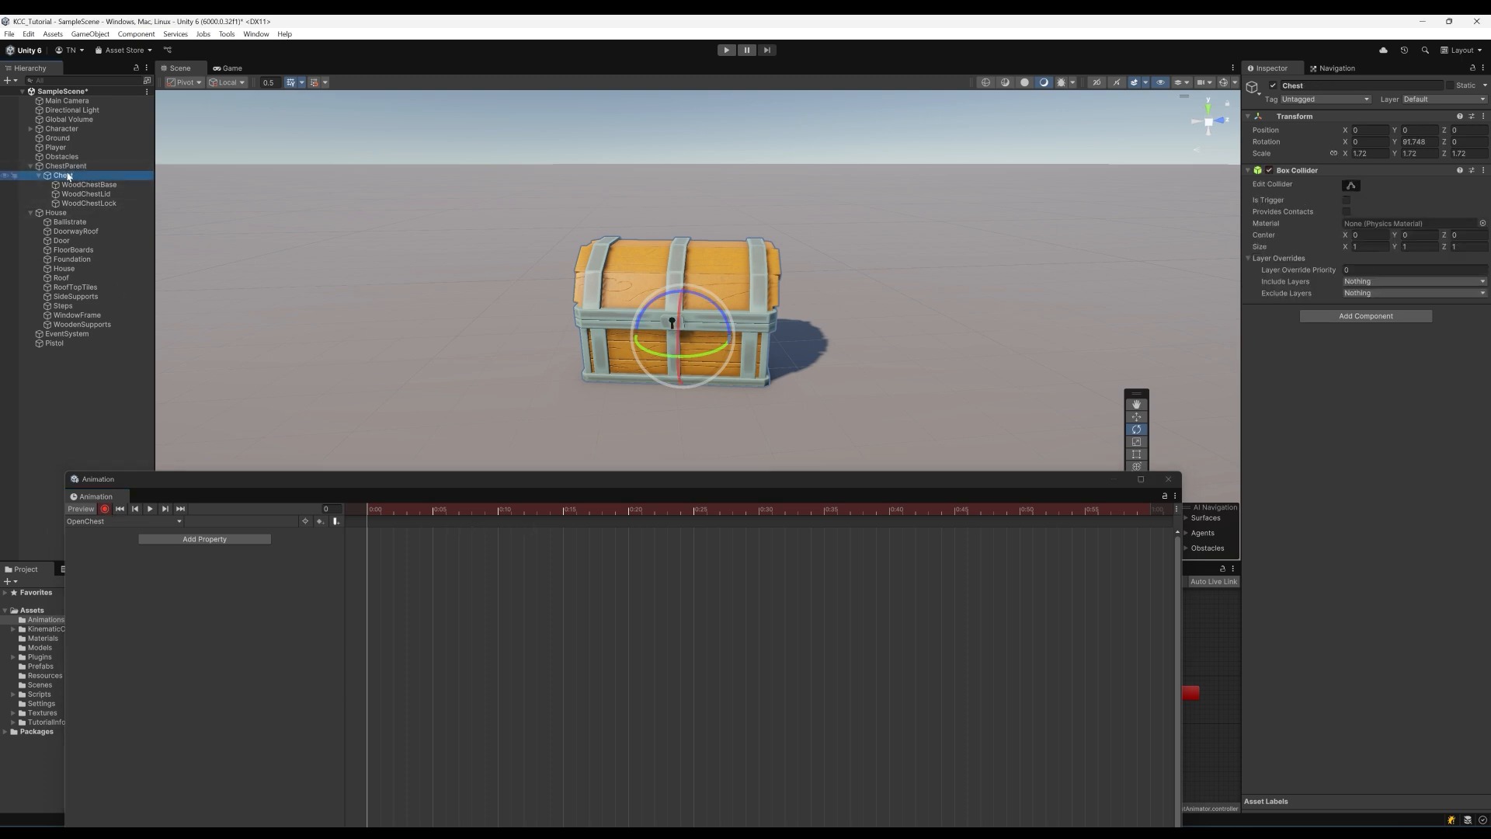
left_click_drag(690, 348, 652, 359)
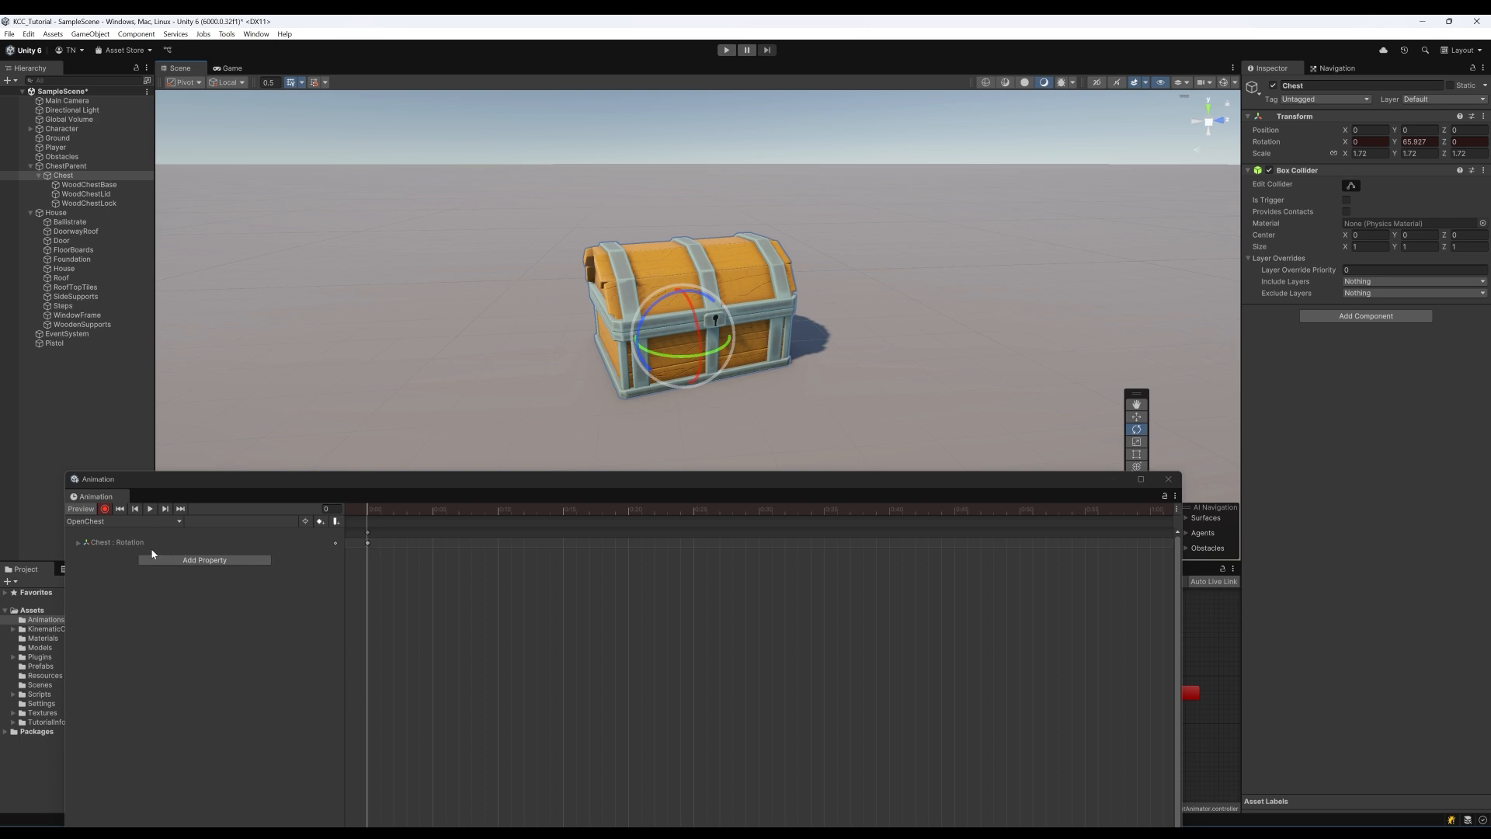
left_click_drag(684, 357, 685, 368)
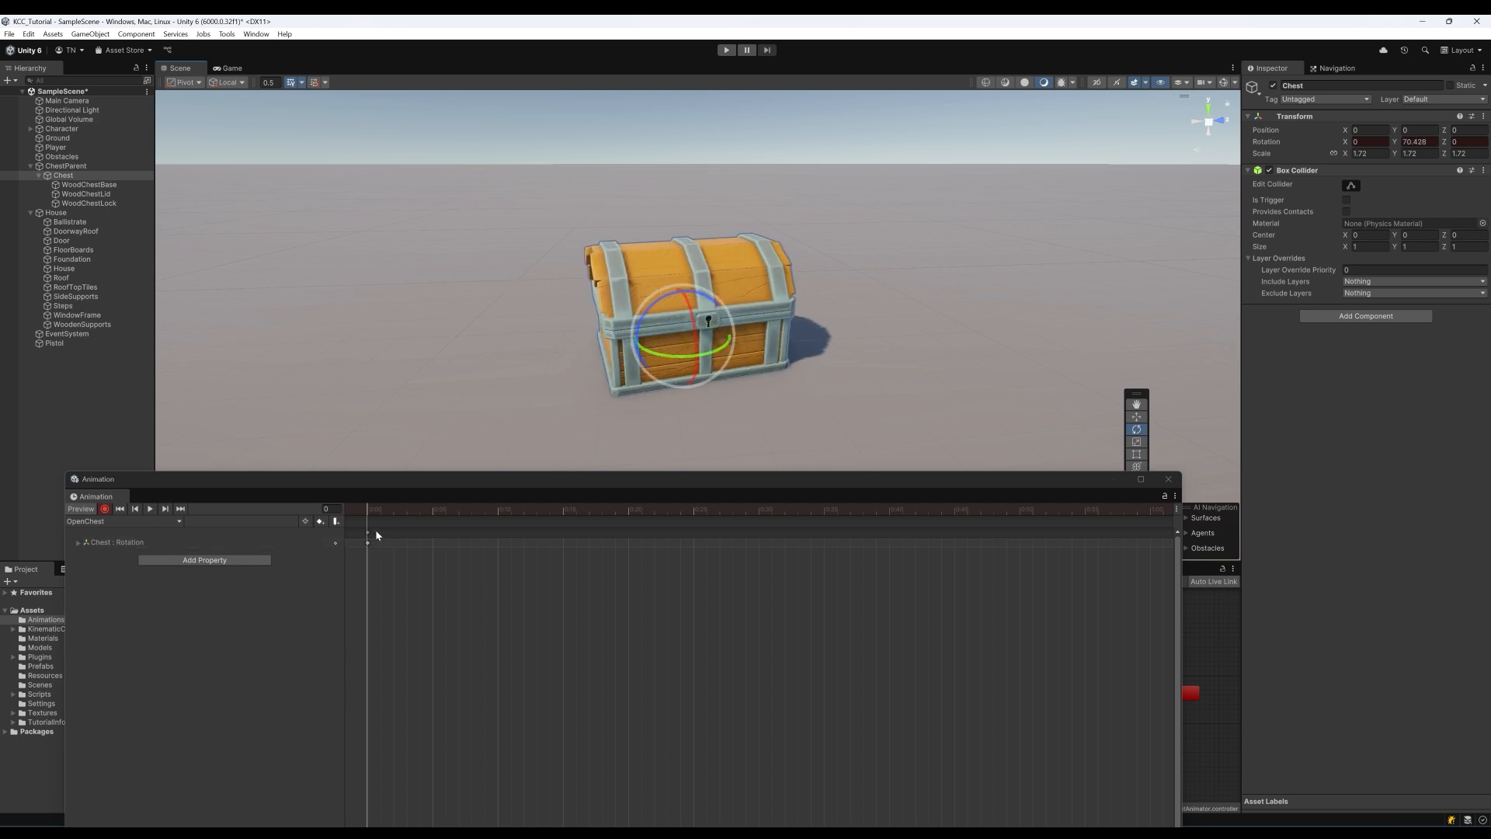
left_click(79, 543)
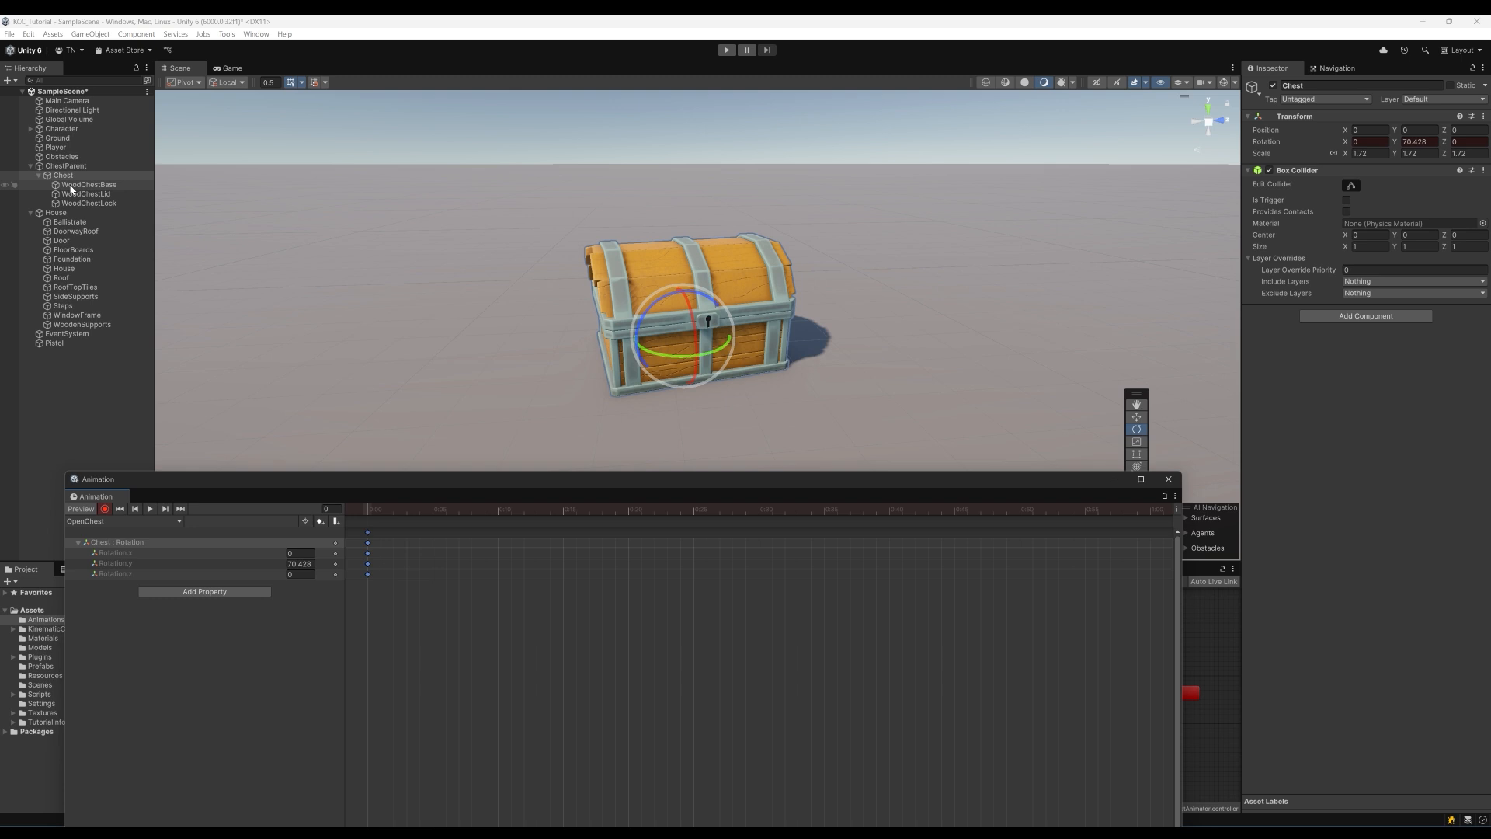
Record a rotation keyframe at frame 20 with the Chest turned to about 111.4 degrees about Y, and scrub back to the start
left_click_drag(369, 514, 630, 532)
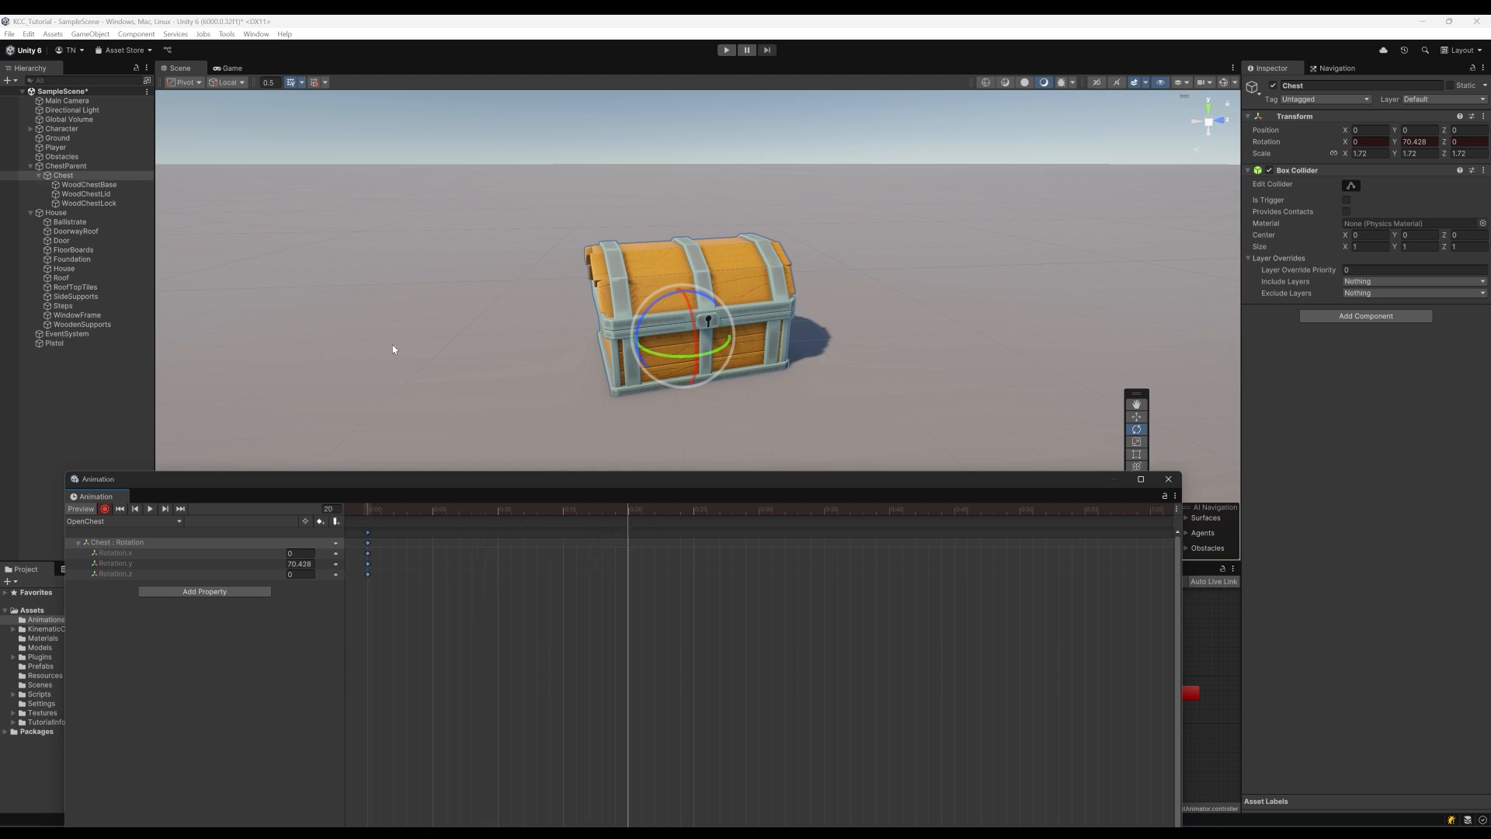
left_click_drag(682, 359, 621, 362)
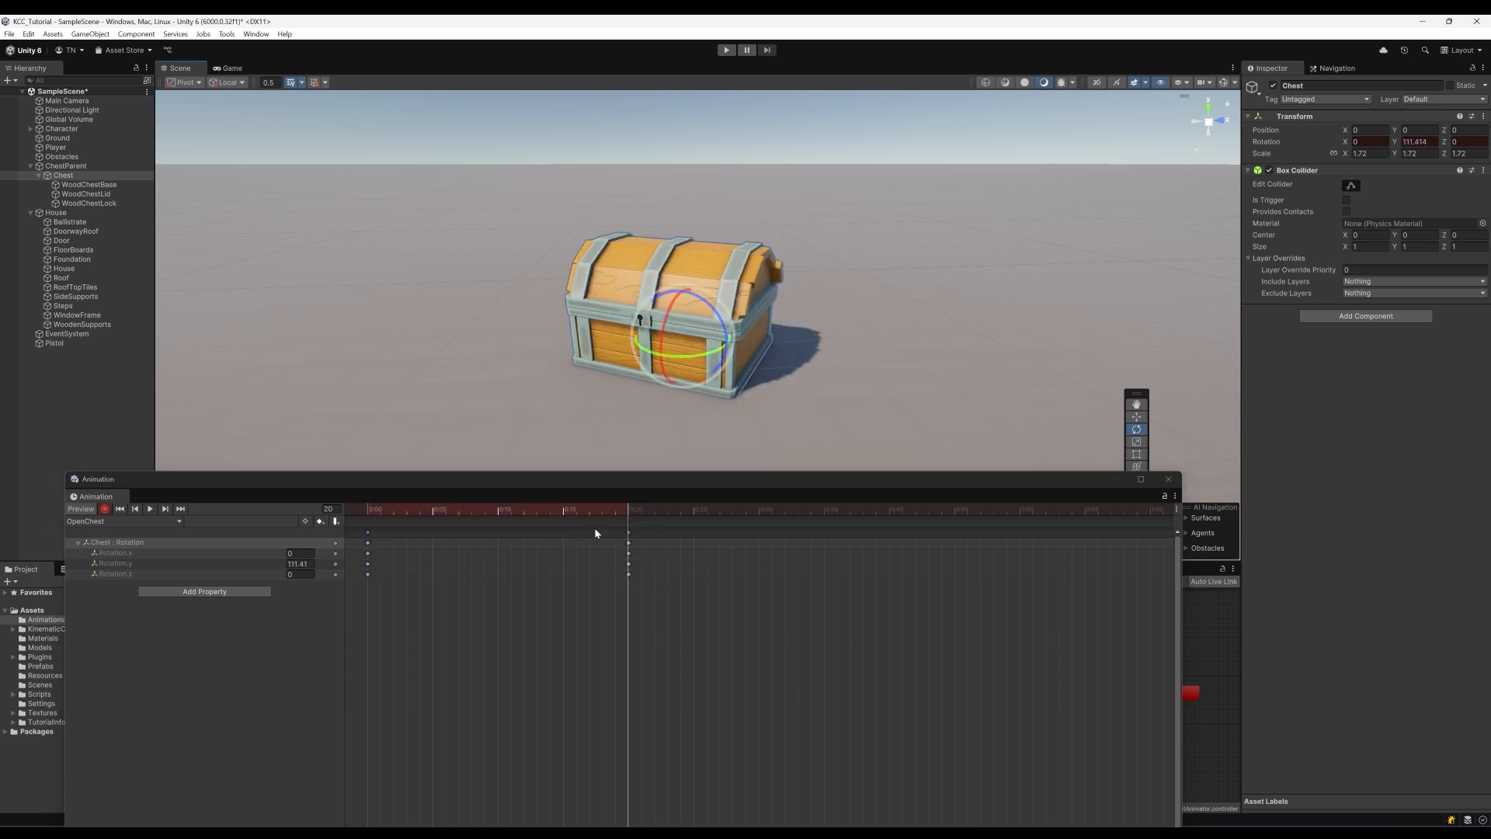
left_click_drag(631, 514, 354, 535)
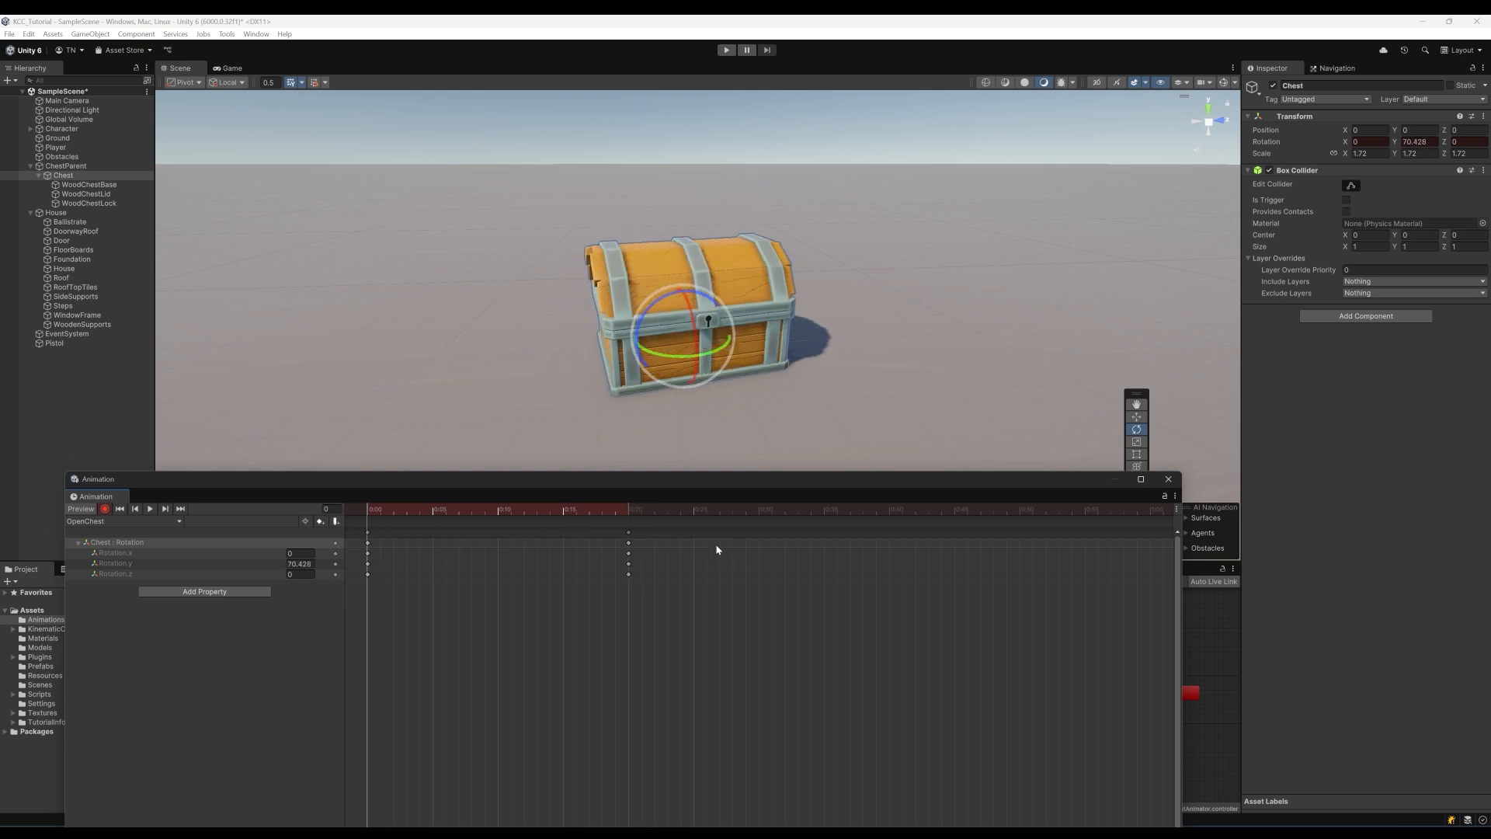
Delete the Chest rotation keyframes at frames 20 and 0 from the OpenChest clip
left_click(629, 534)
key("Delete")
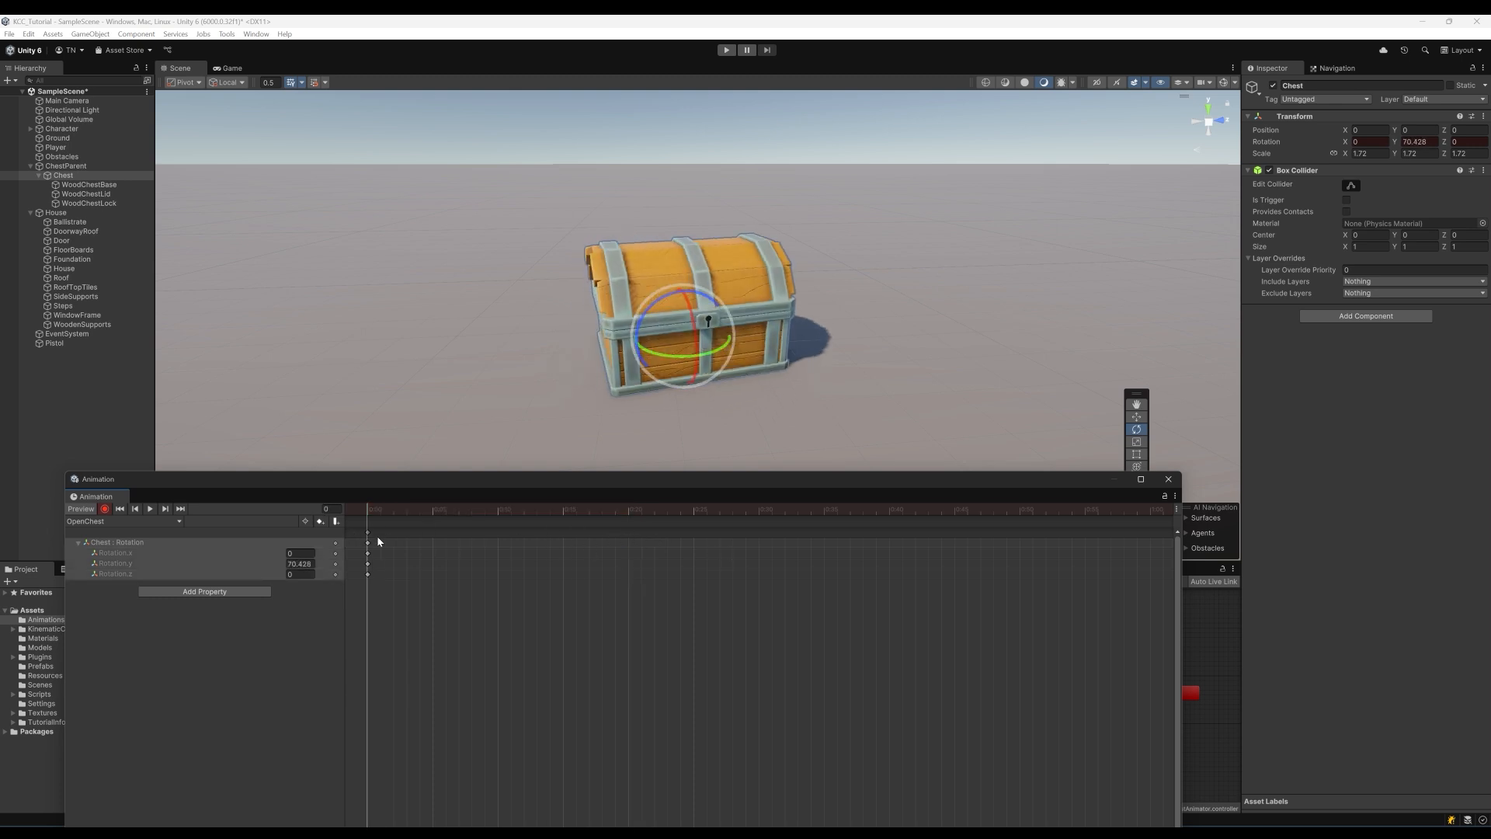
left_click(368, 533)
key("Delete")
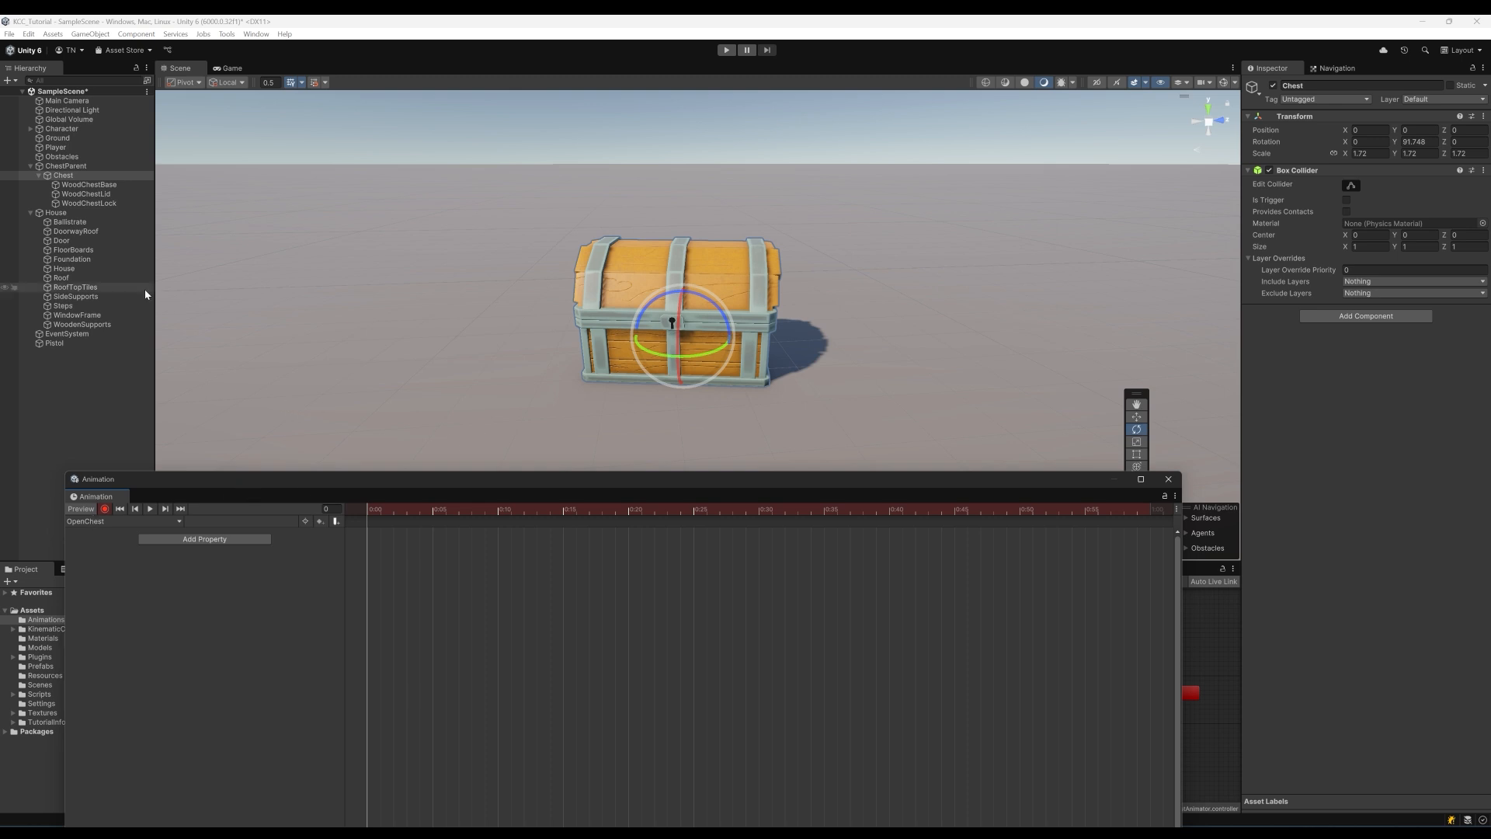
Record a frame 0 rotation keyframe with the Chest's Y rotation set to 0
left_click(1414, 141)
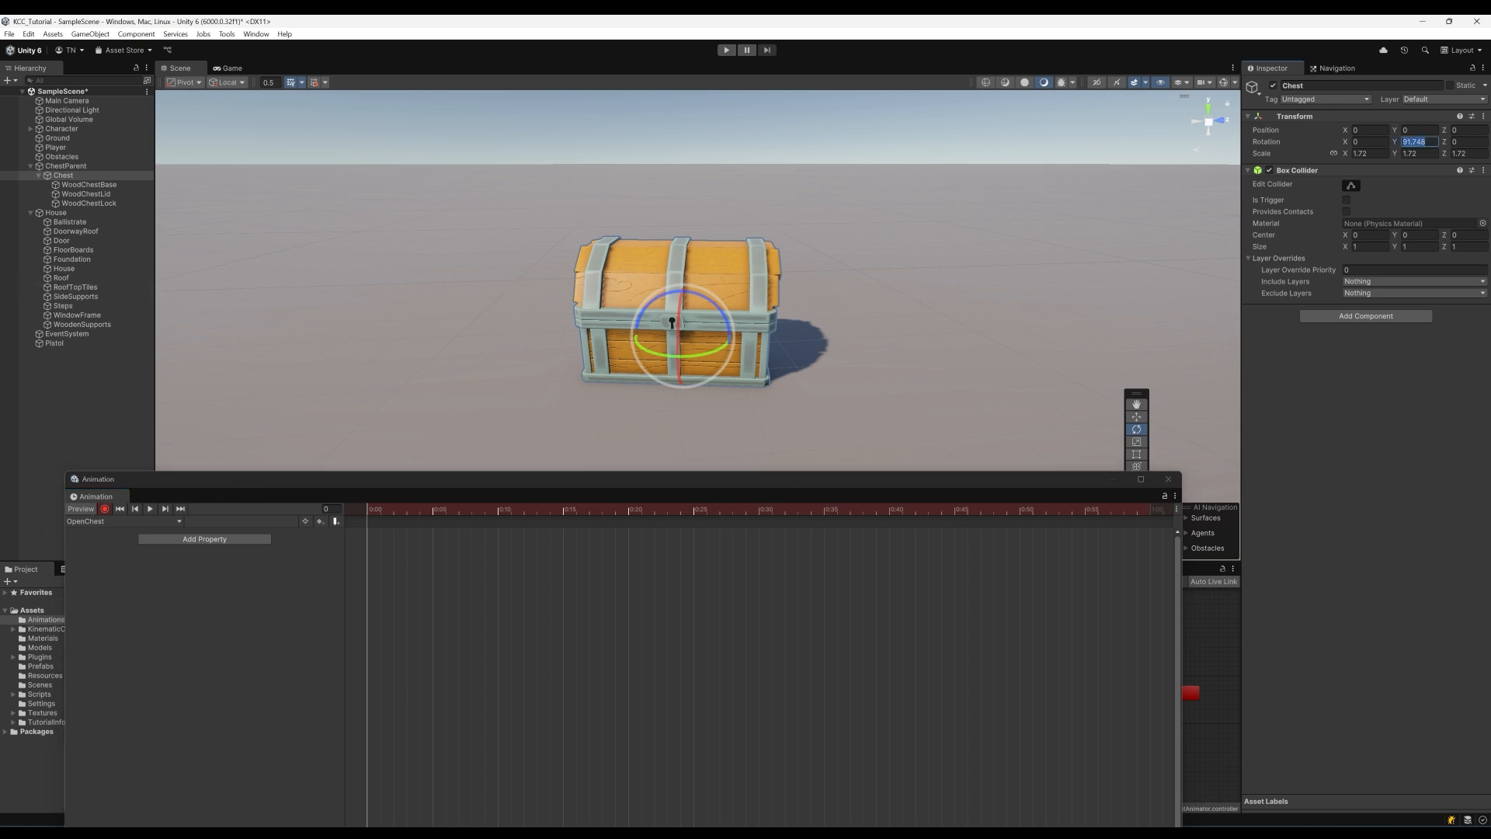
type("0")
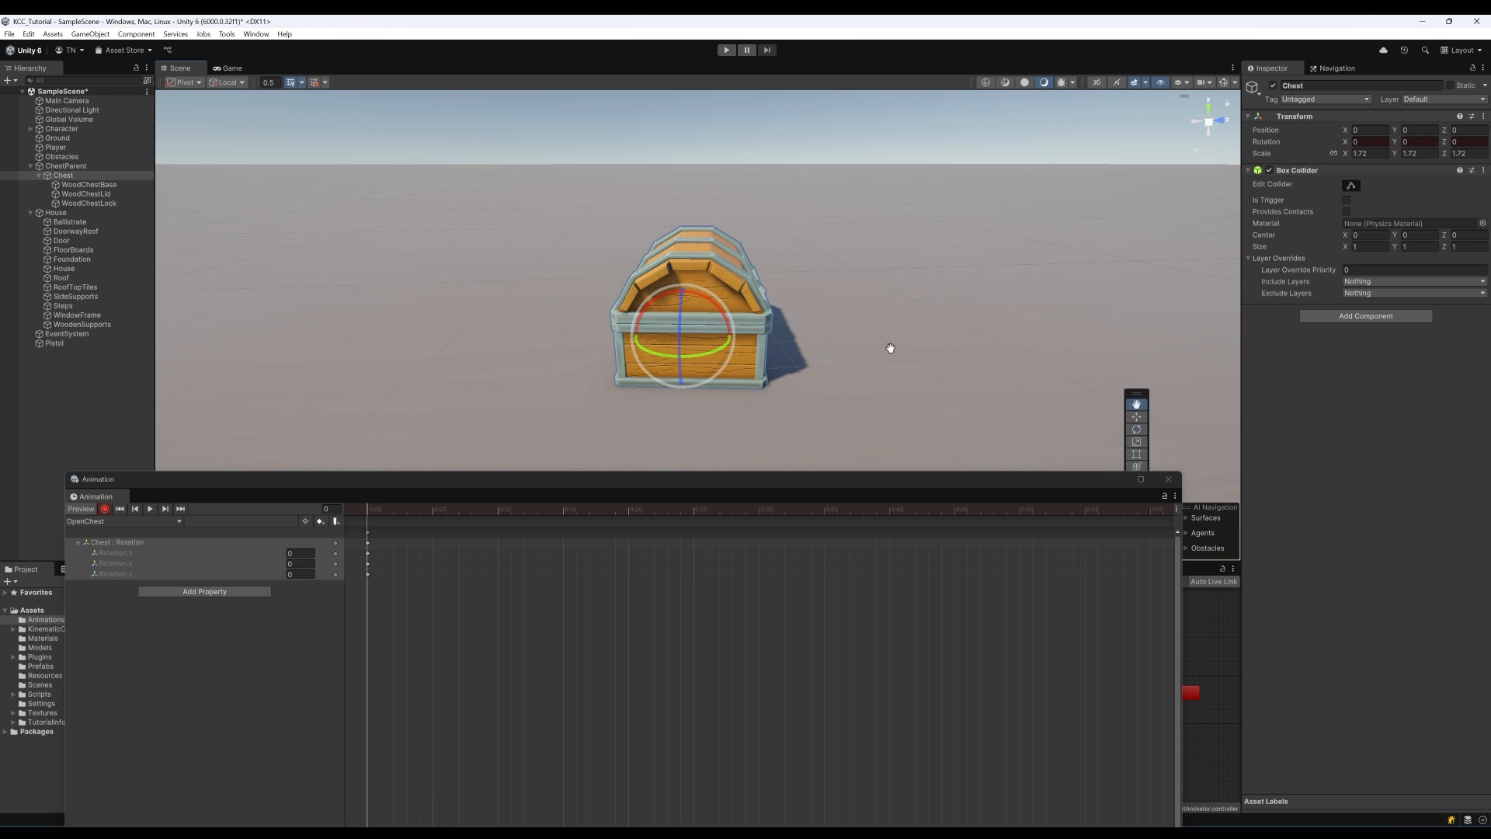
left_click_drag(919, 323, 768, 324, "alt")
scroll(654, 357, "up", 1)
right_click_drag(654, 357, 672, 348)
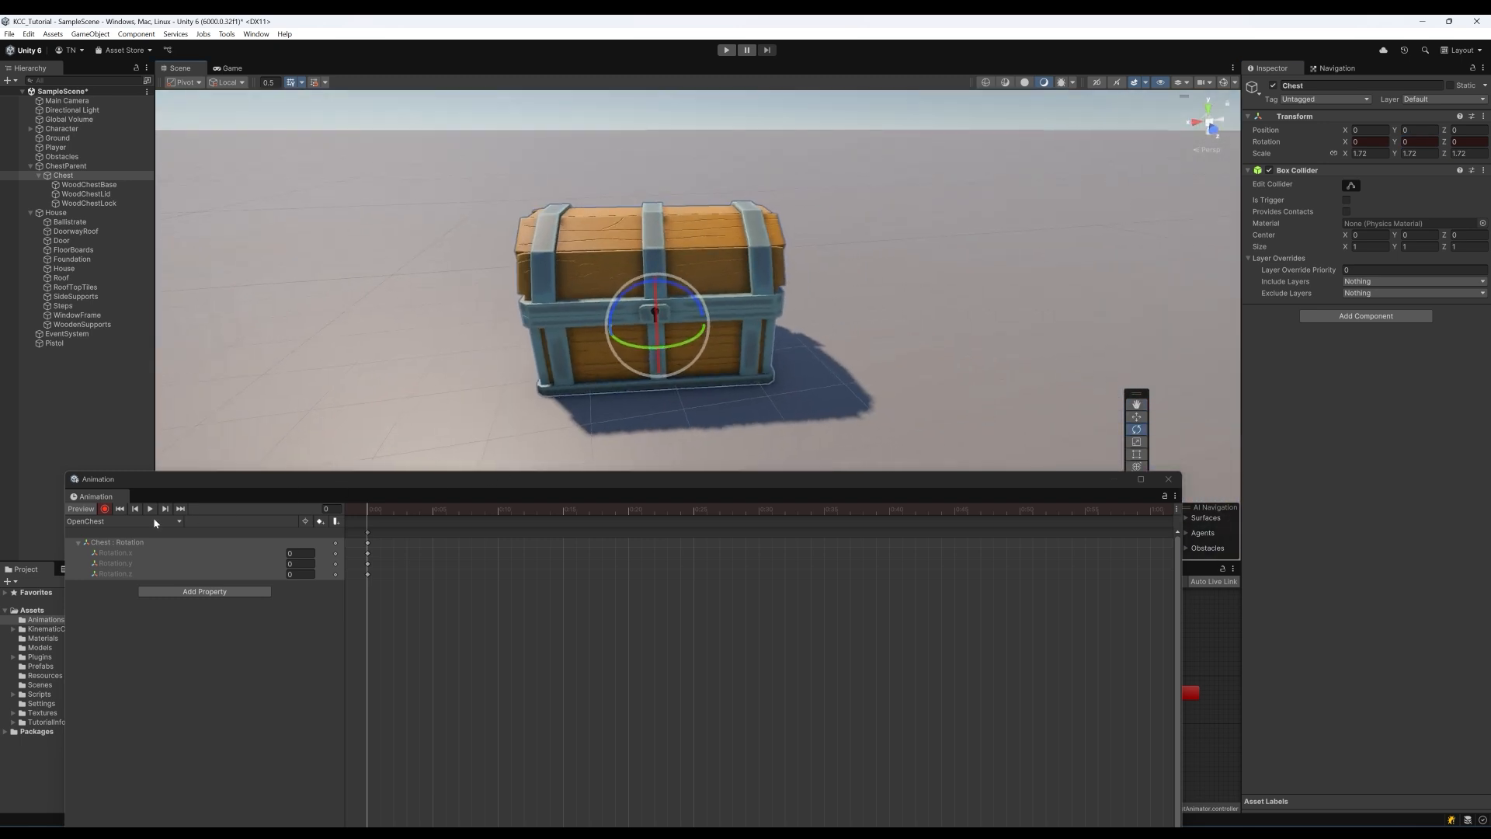
left_click(77, 541)
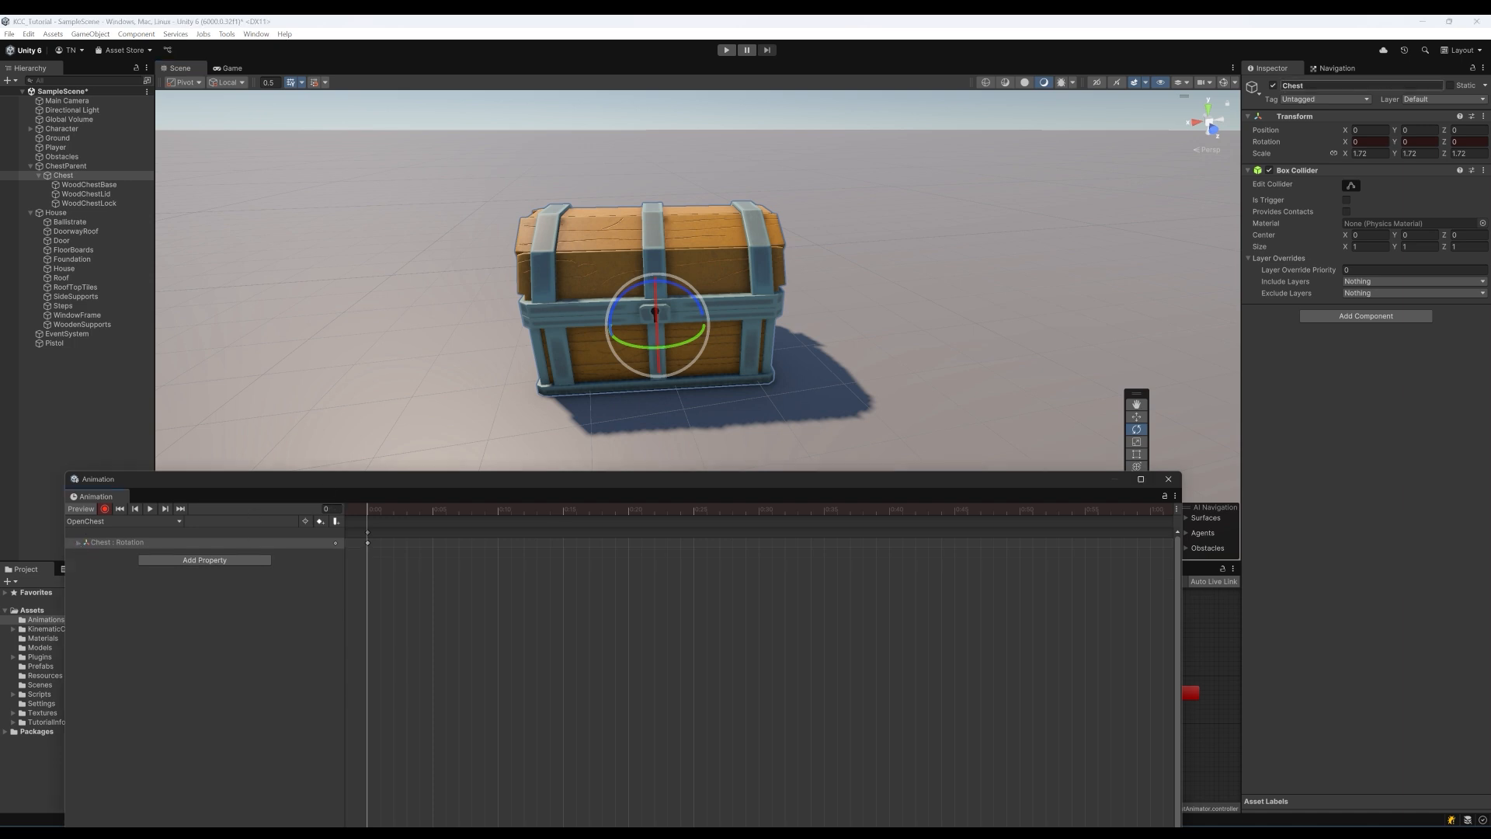
Add keyframes for the Chest's position and scale at frame 0
right_click(1265, 129)
left_click(1297, 201)
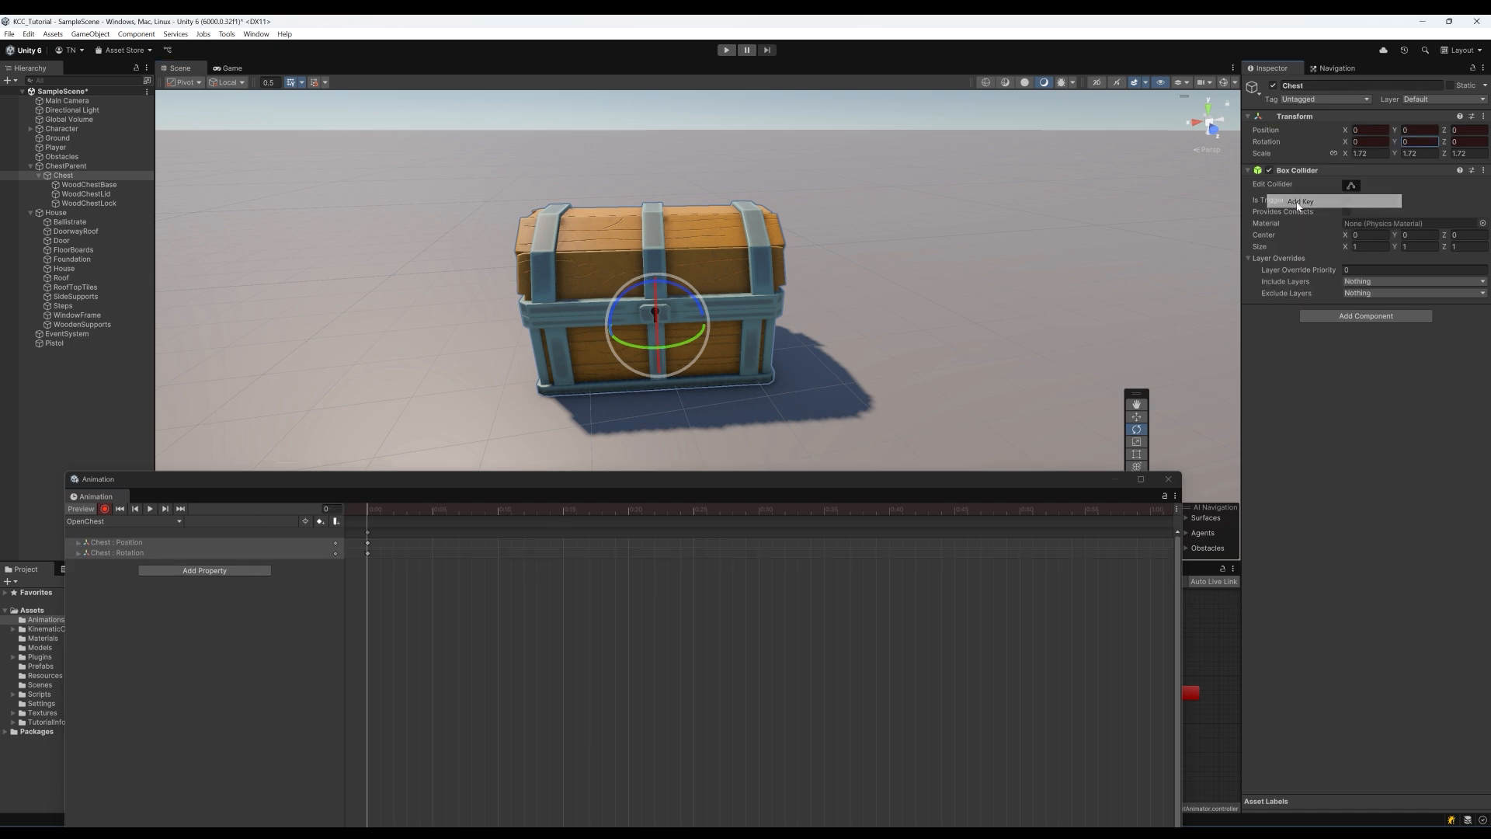
right_click(1267, 144)
left_click(1297, 223)
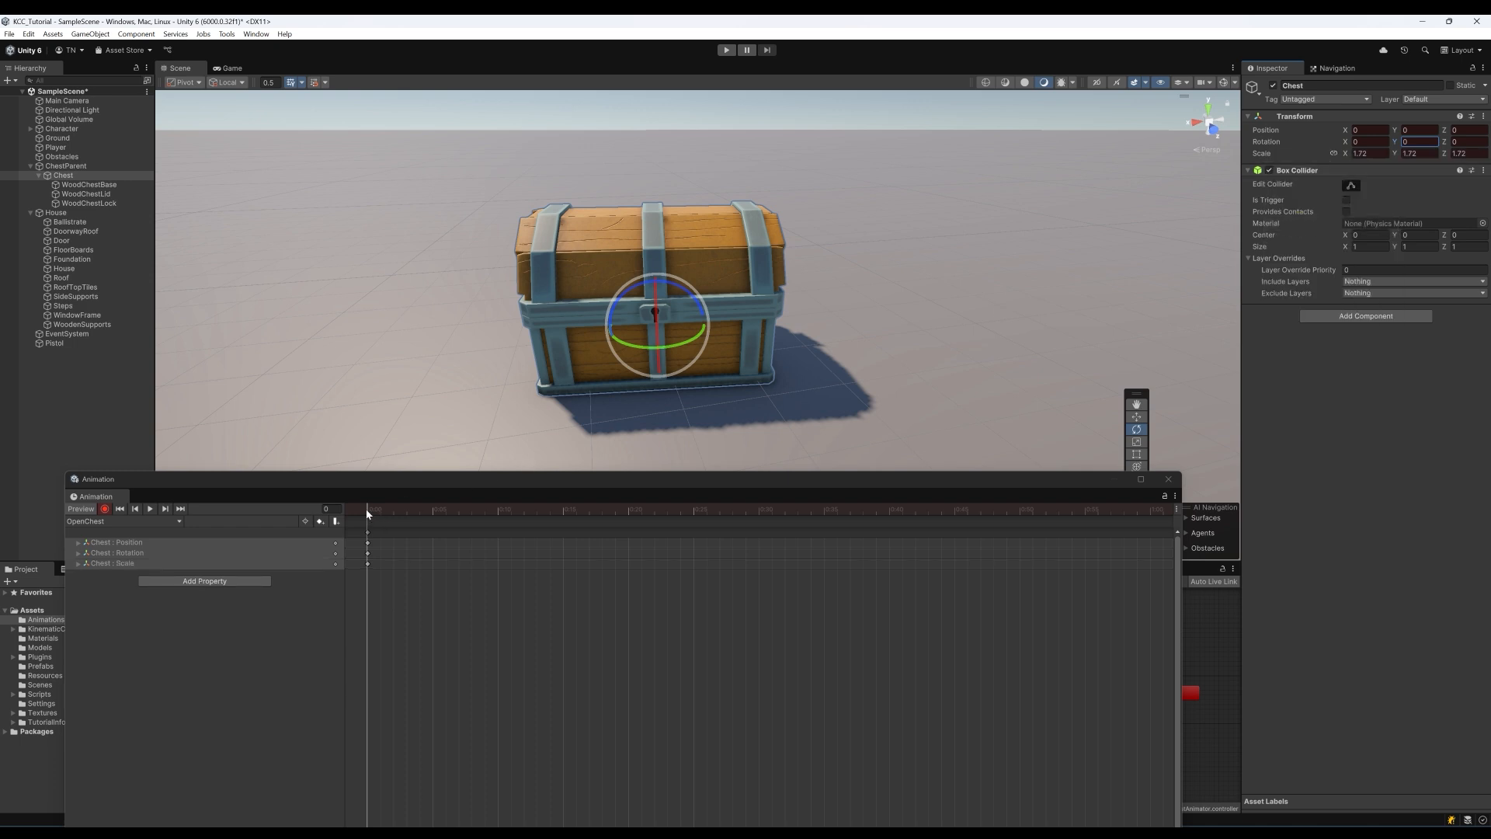
Record a scale keyframe at frame 10 with the Chest scaled uniformly to 2.1
left_click_drag(367, 512, 501, 517)
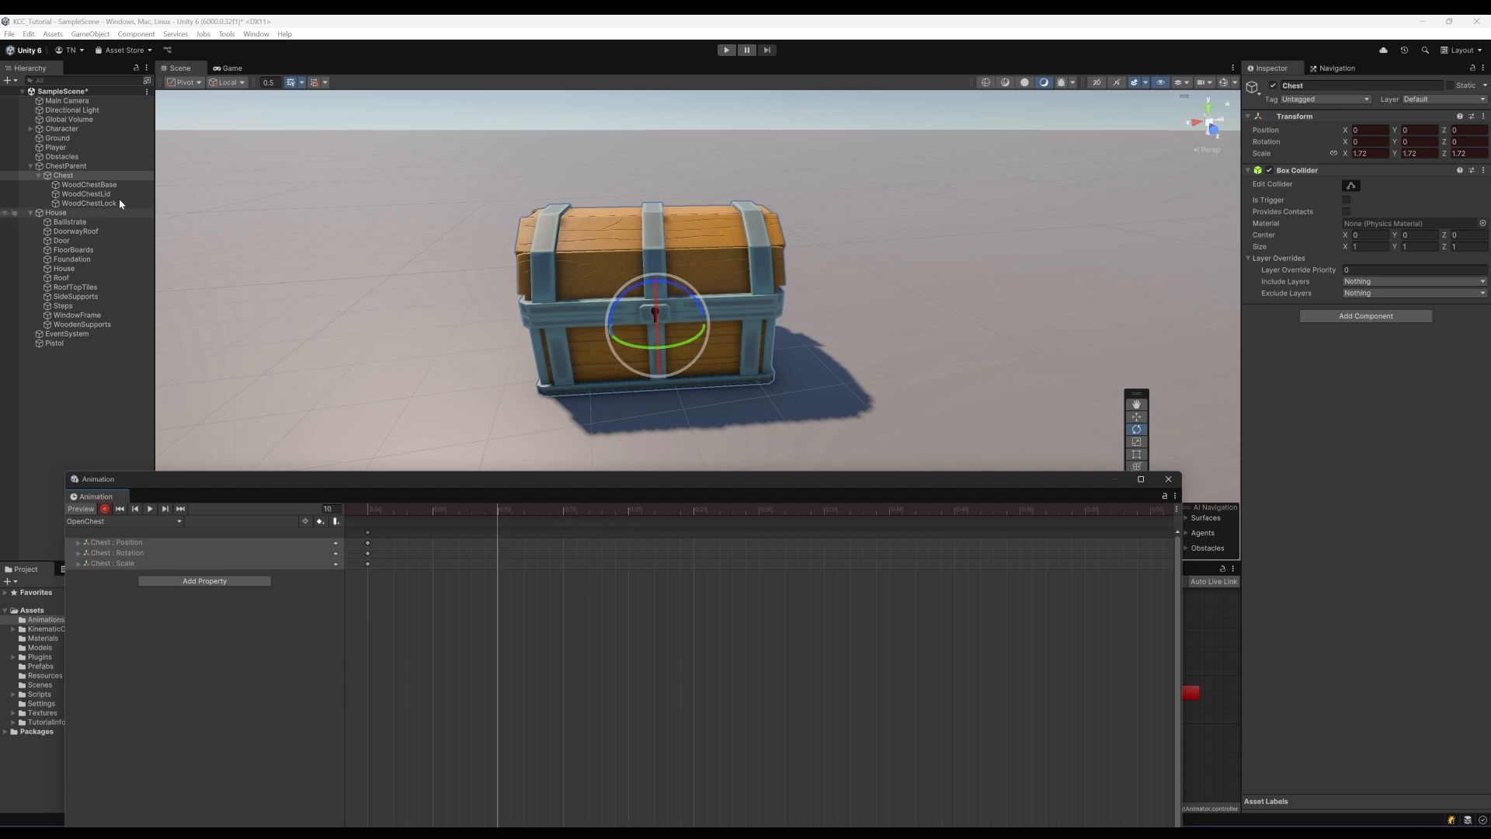
left_click(1367, 153)
type("2.7")
key("Return")
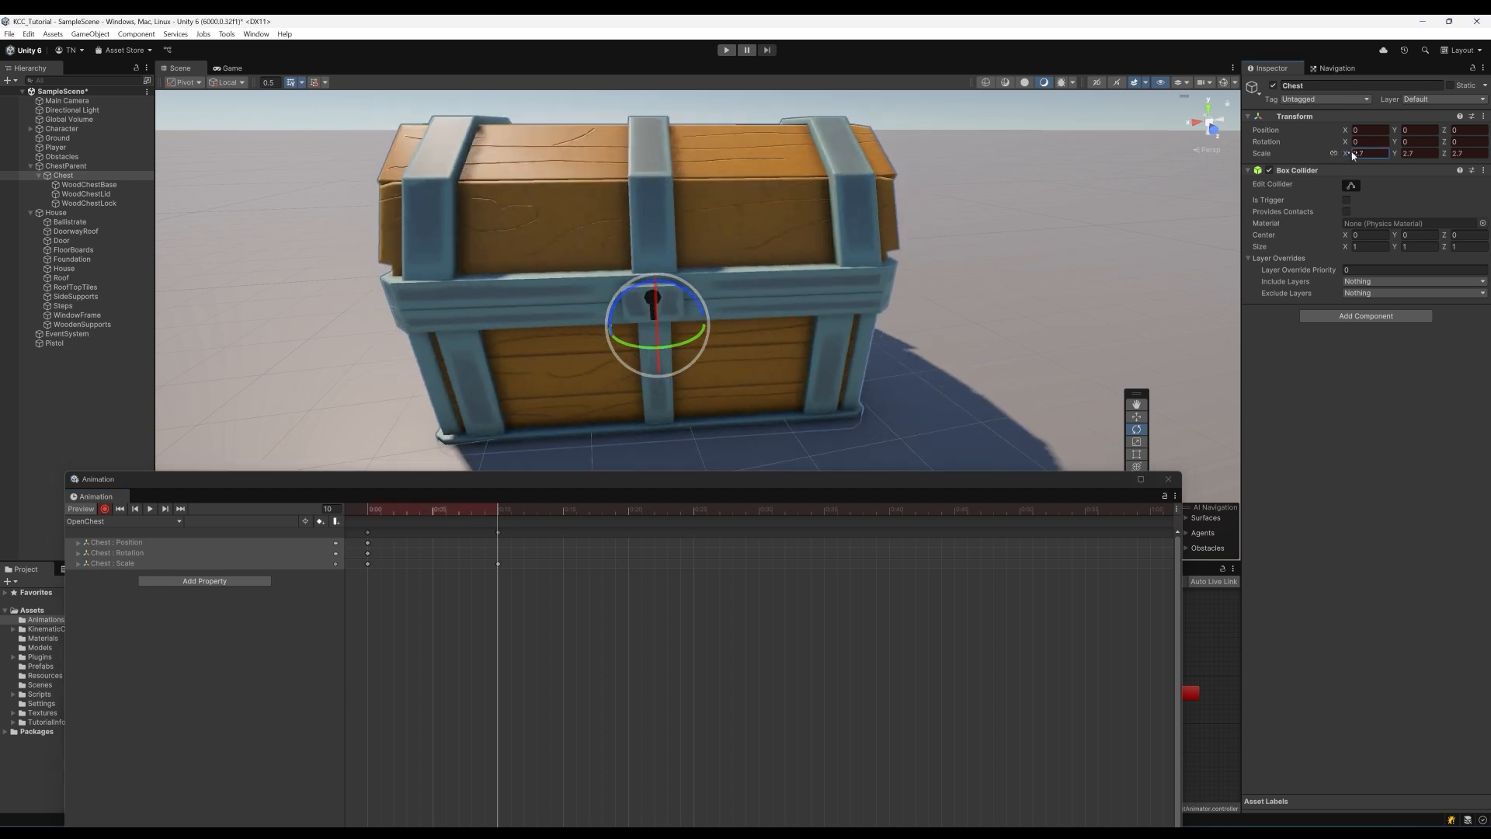
left_click_drag(1352, 153, 1344, 153)
scroll(554, 452, "down", 3)
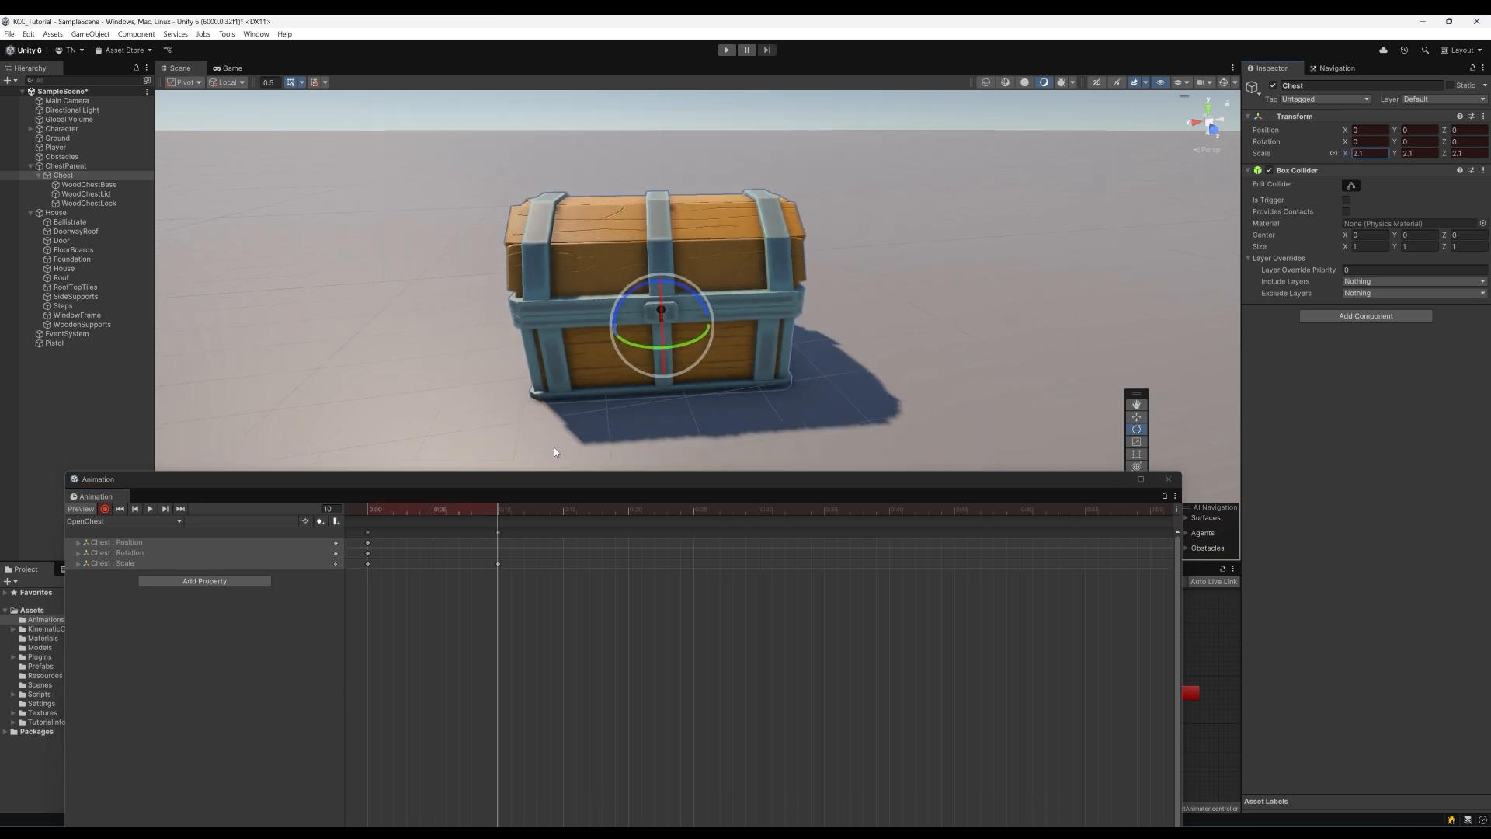
Duplicate the frame 0 keyframes at frame 20 and play the OpenChest animation from the start
left_click_drag(499, 508, 631, 520)
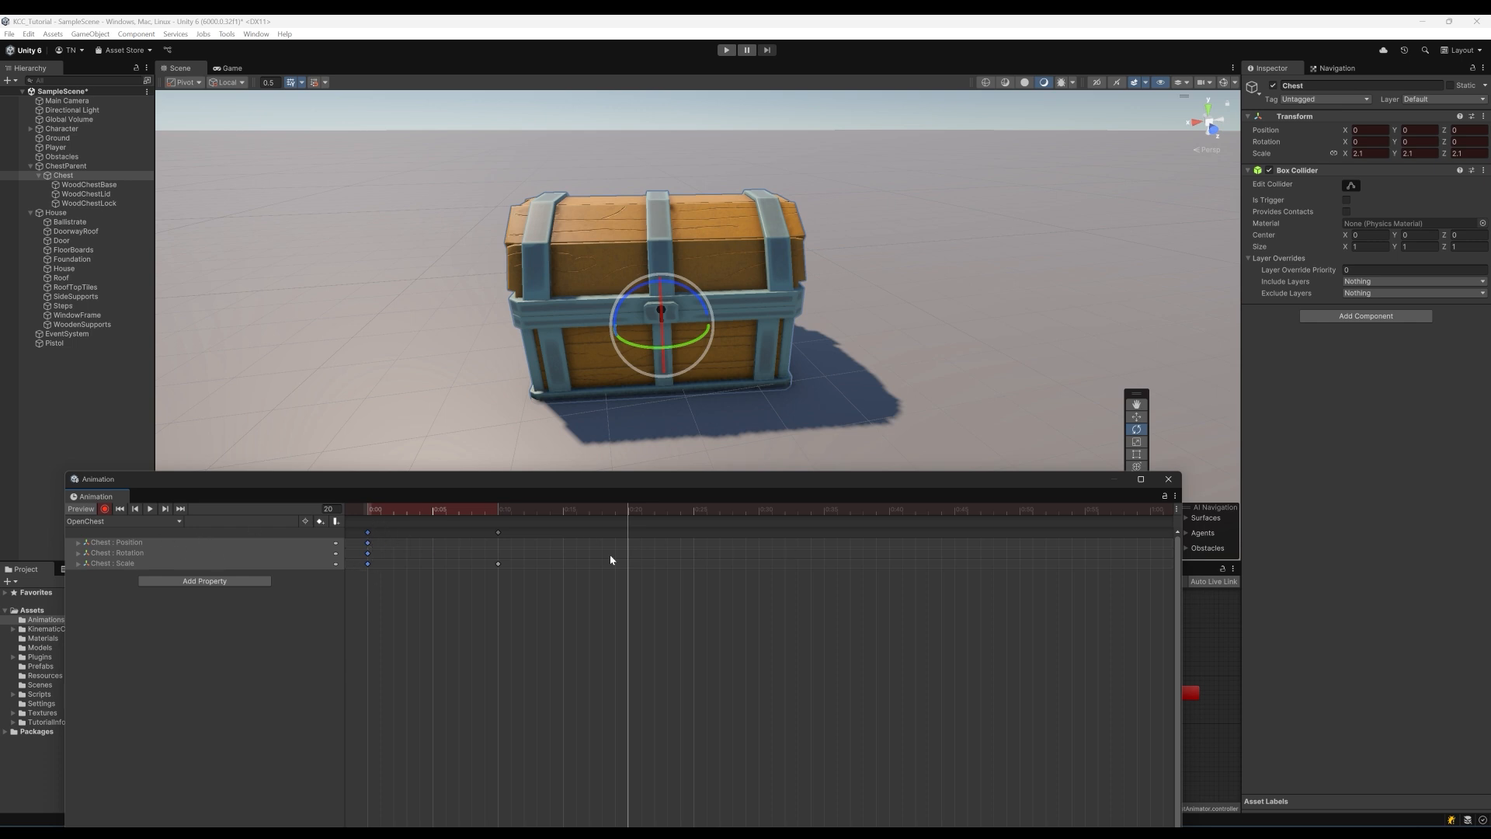
key("ctrl+v")
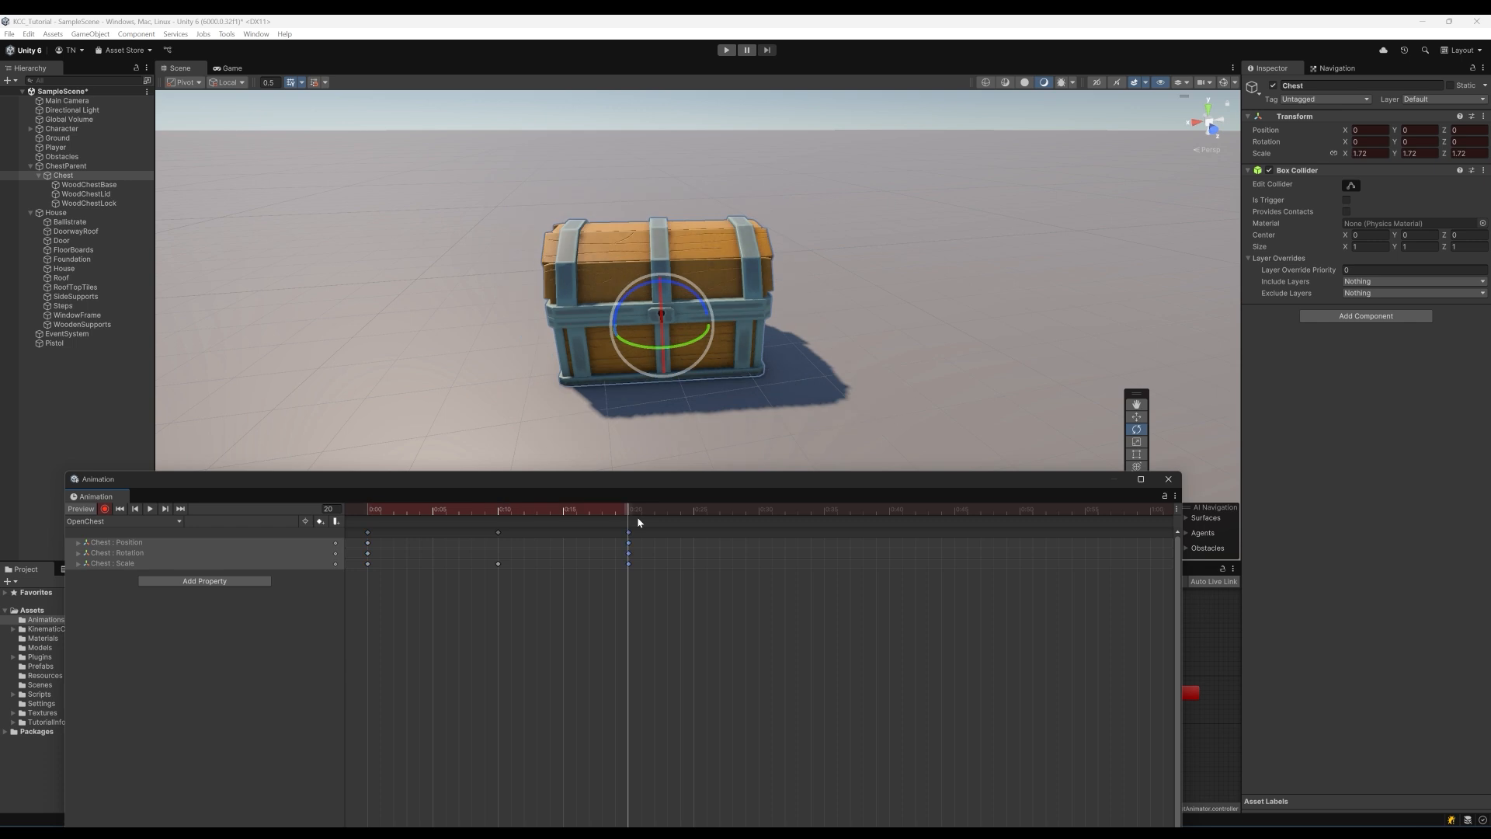
left_click(576, 510)
left_click_drag(554, 520, 347, 533)
key("space")
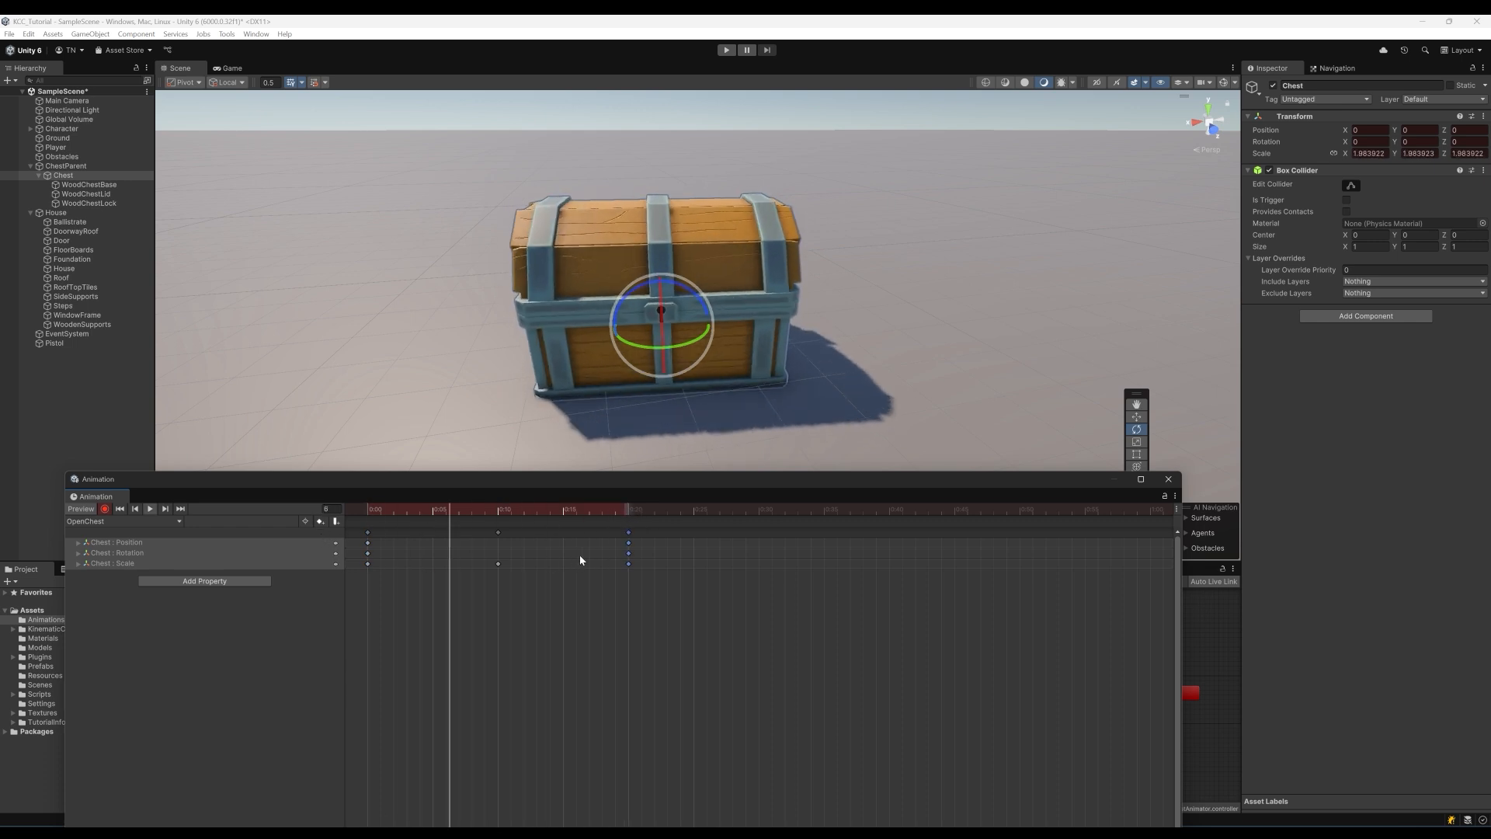
Add position, rotation and scale keyframes for the WoodChestLock at frame 20
left_click_drag(406, 522, 628, 537)
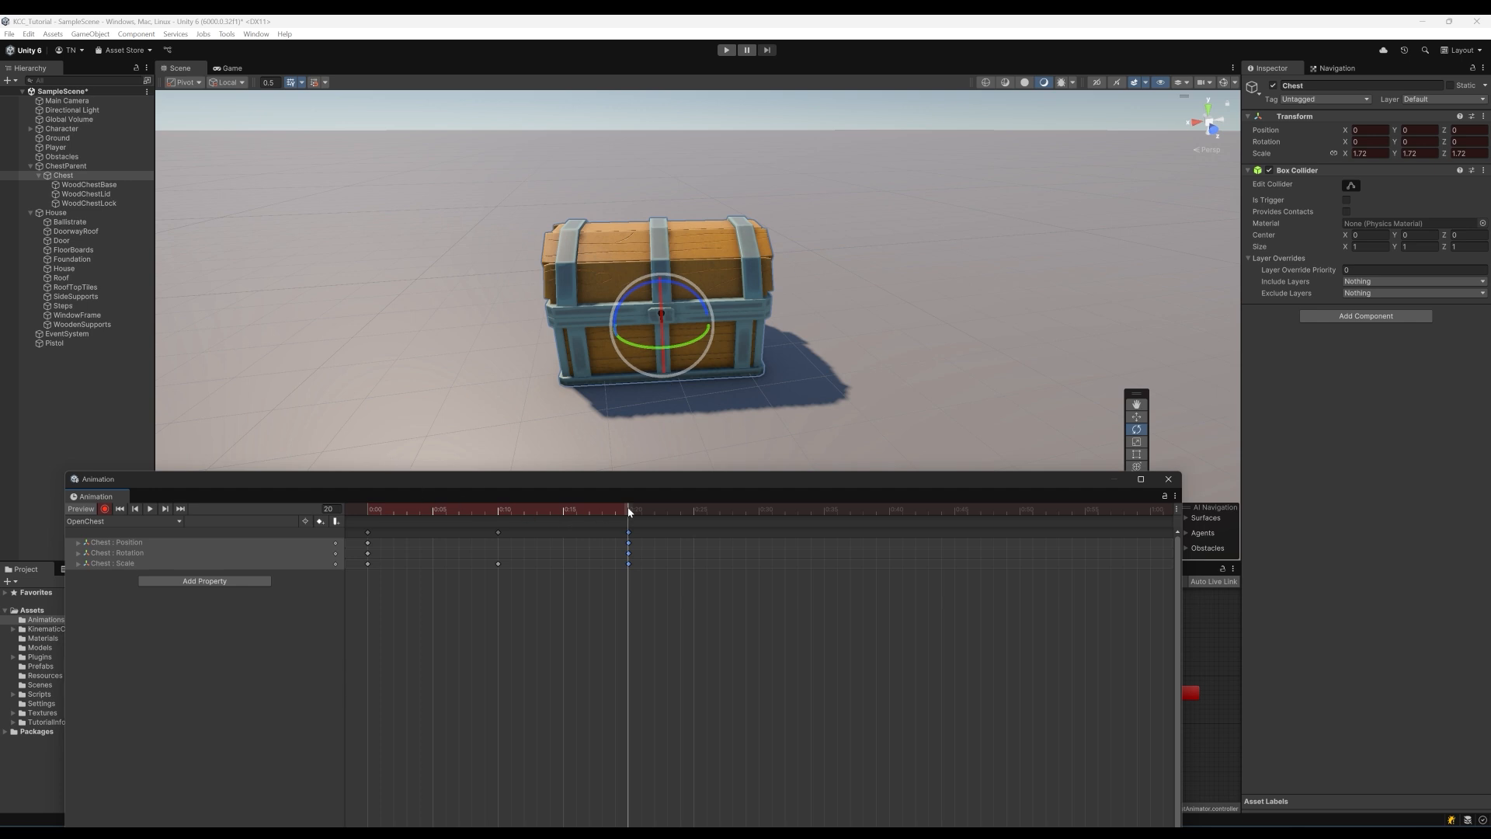
left_click(109, 205)
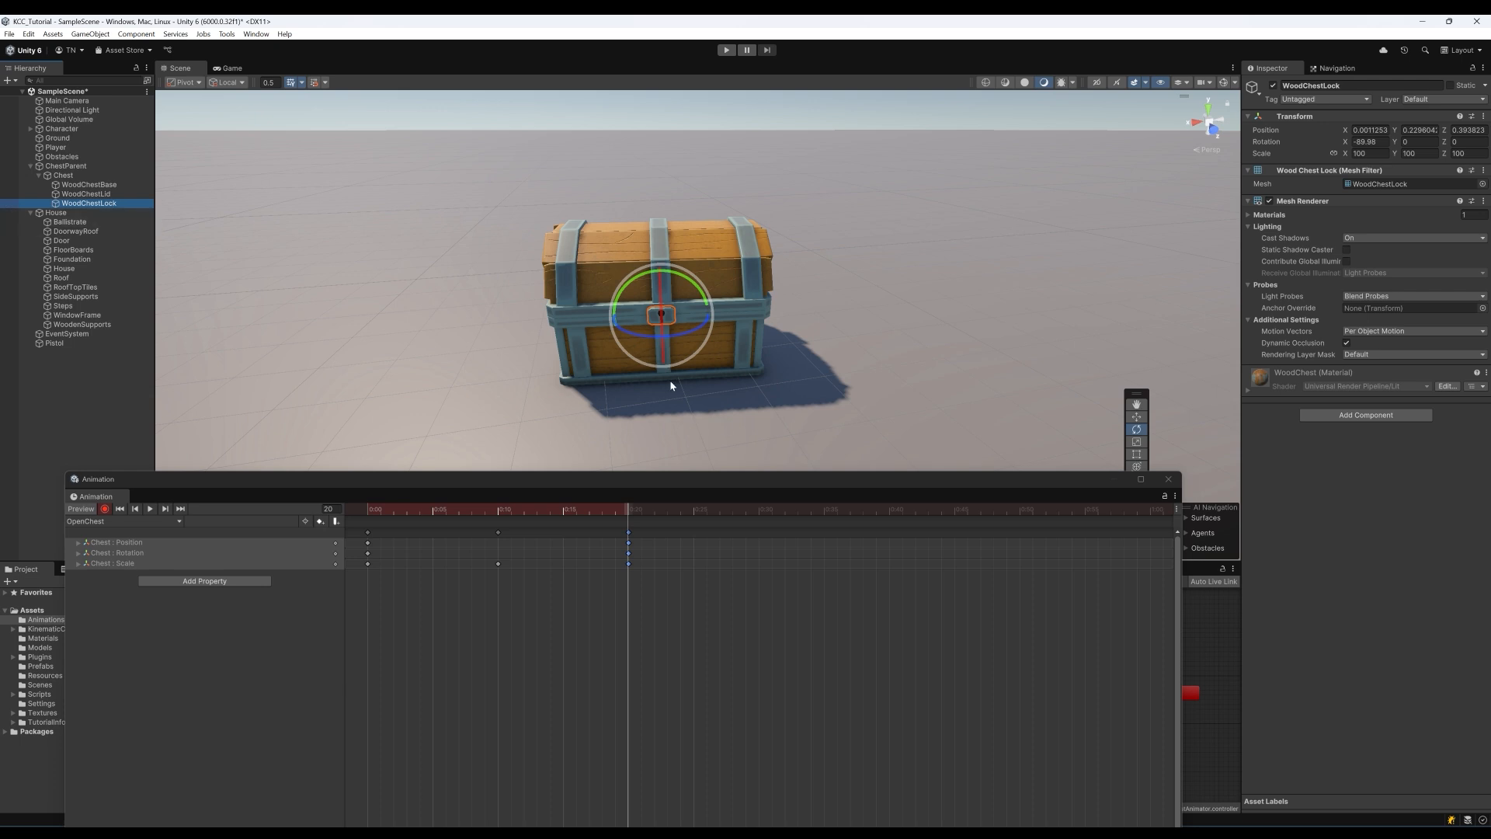
right_click(1266, 130)
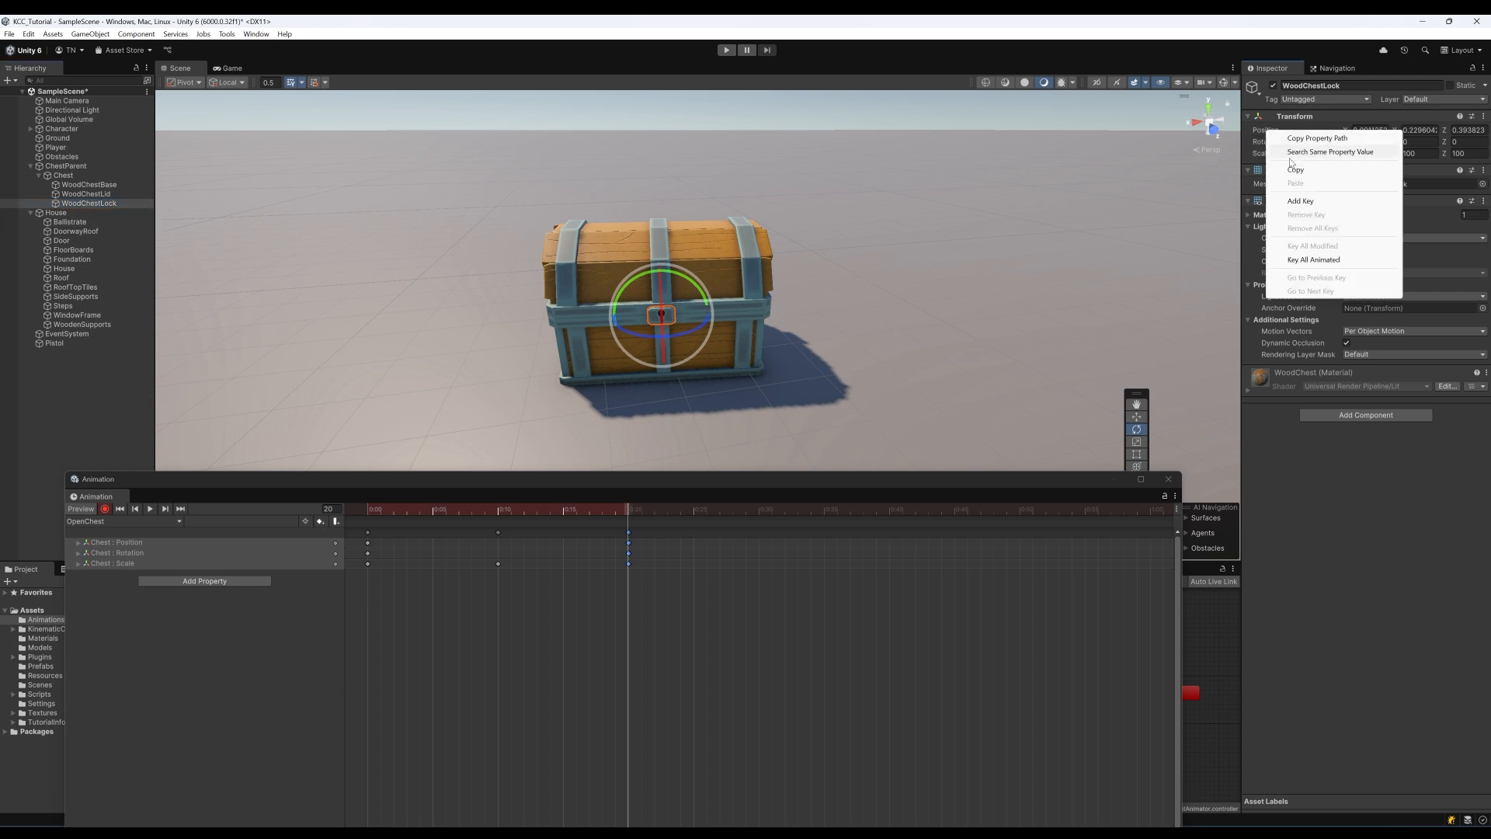
left_click(1304, 200)
right_click(1270, 143)
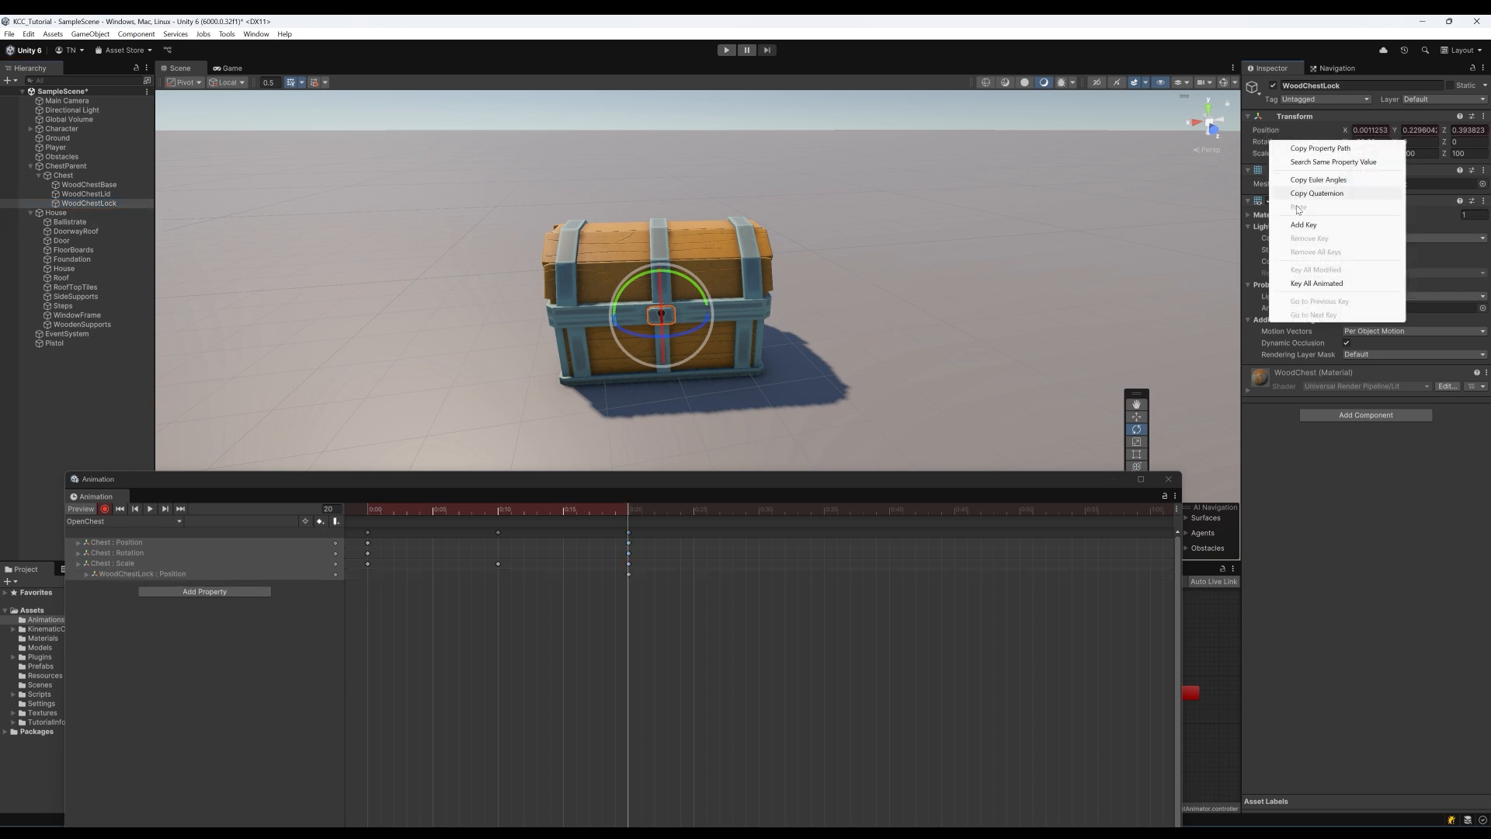
left_click(1304, 212)
right_click(1267, 153)
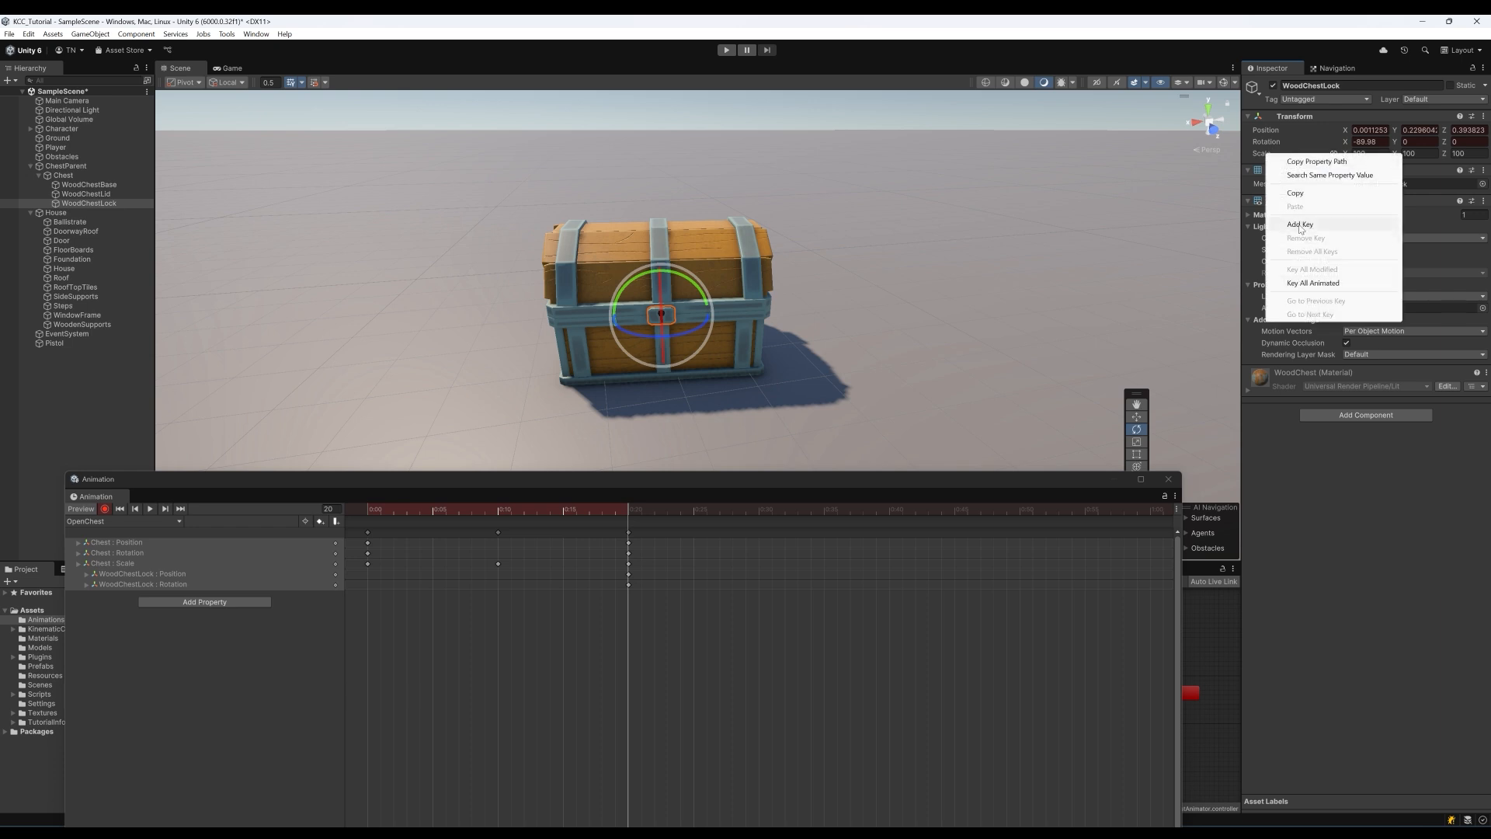
left_click(1305, 222)
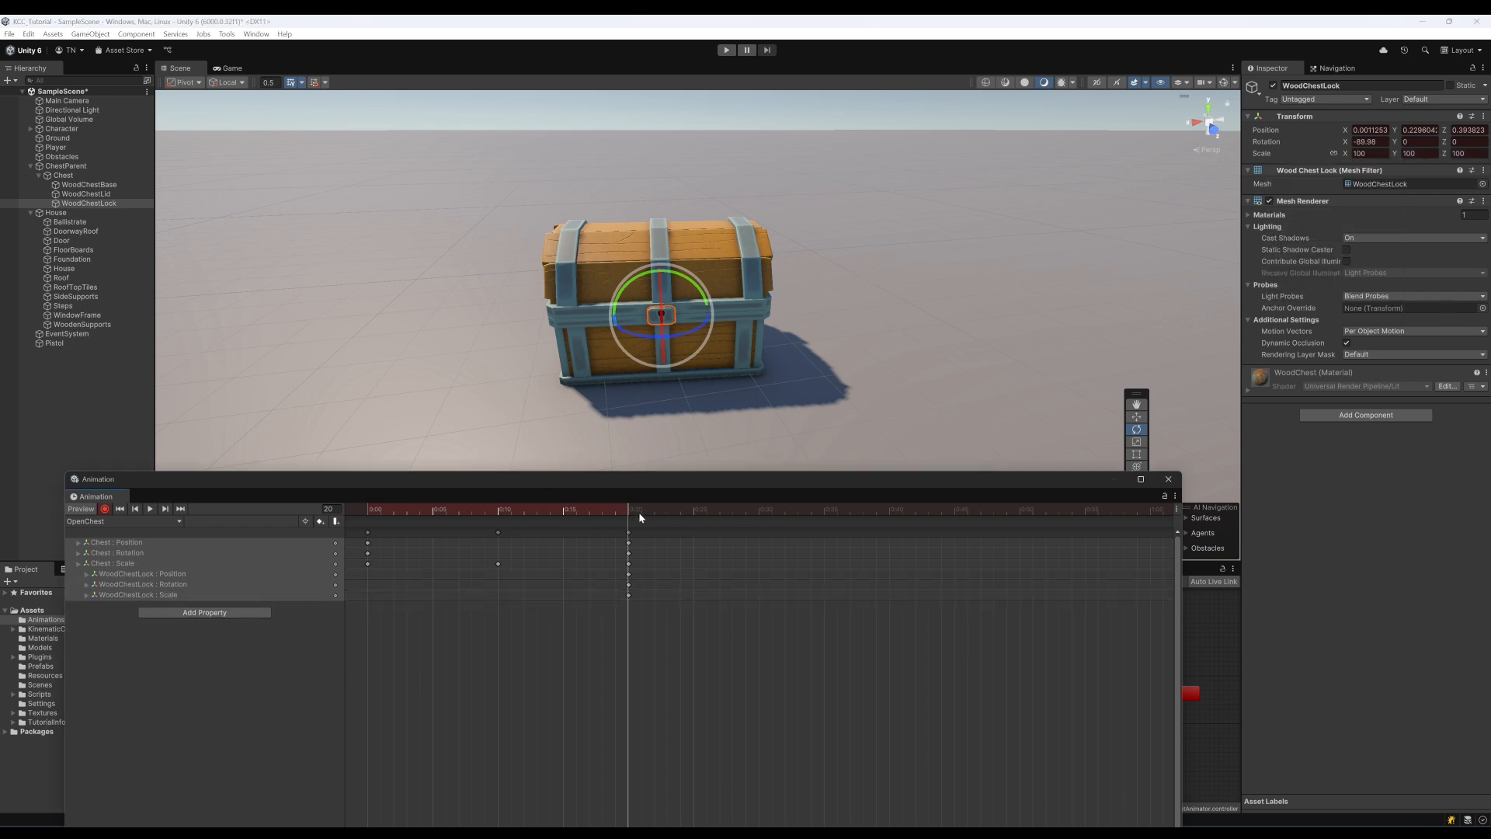
Record a position keyframe at frame 30 with the WoodChestLock lowered to about Y -0.024, and play the clip
mouse_move(629, 509)
left_mouse_down()
mouse_move(367, 510)
mouse_move(625, 536)
left_mouse_up()
left_click_drag(625, 533, 755, 545)
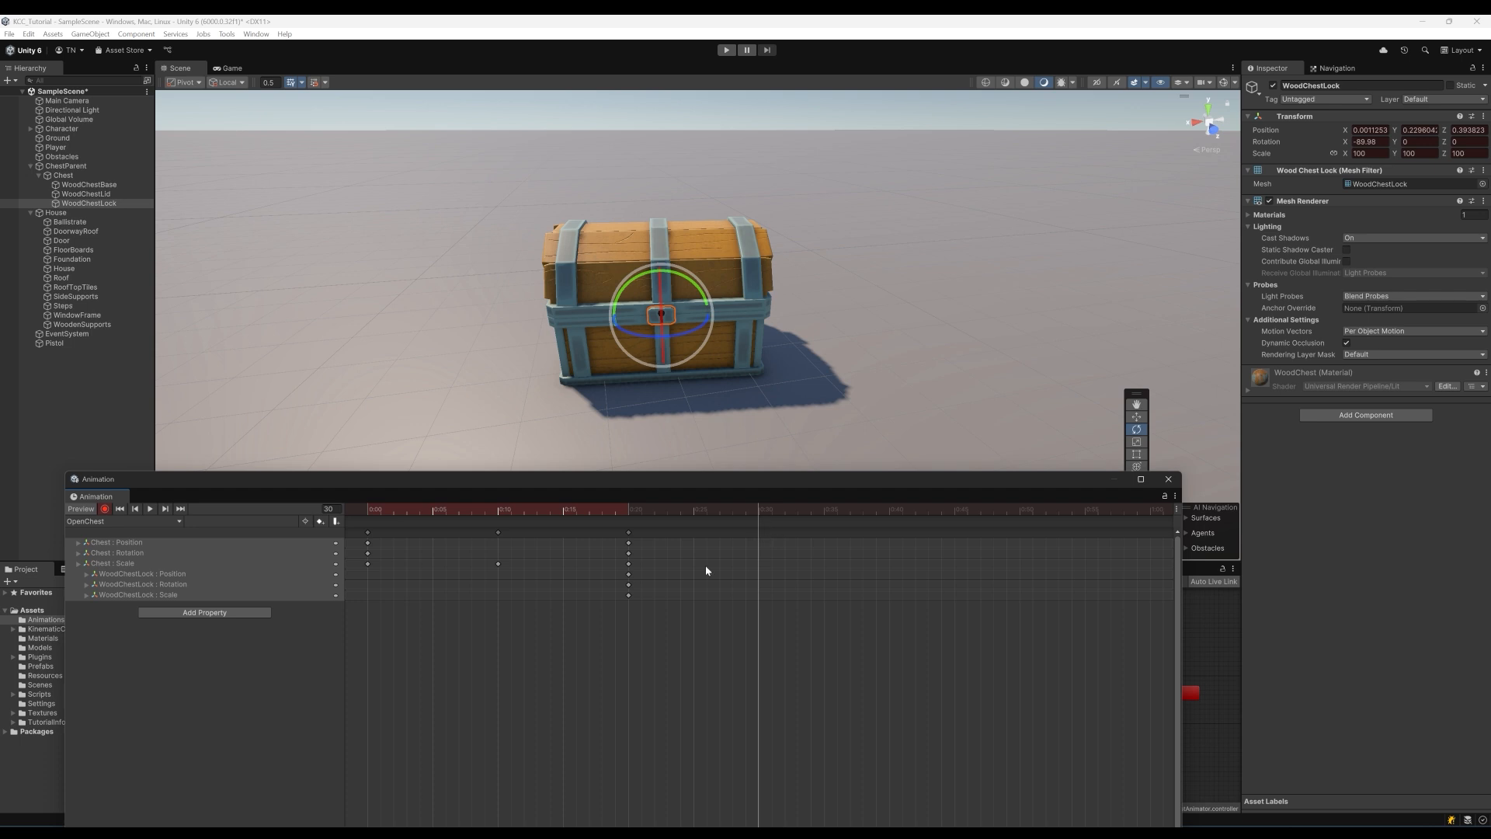
key("w")
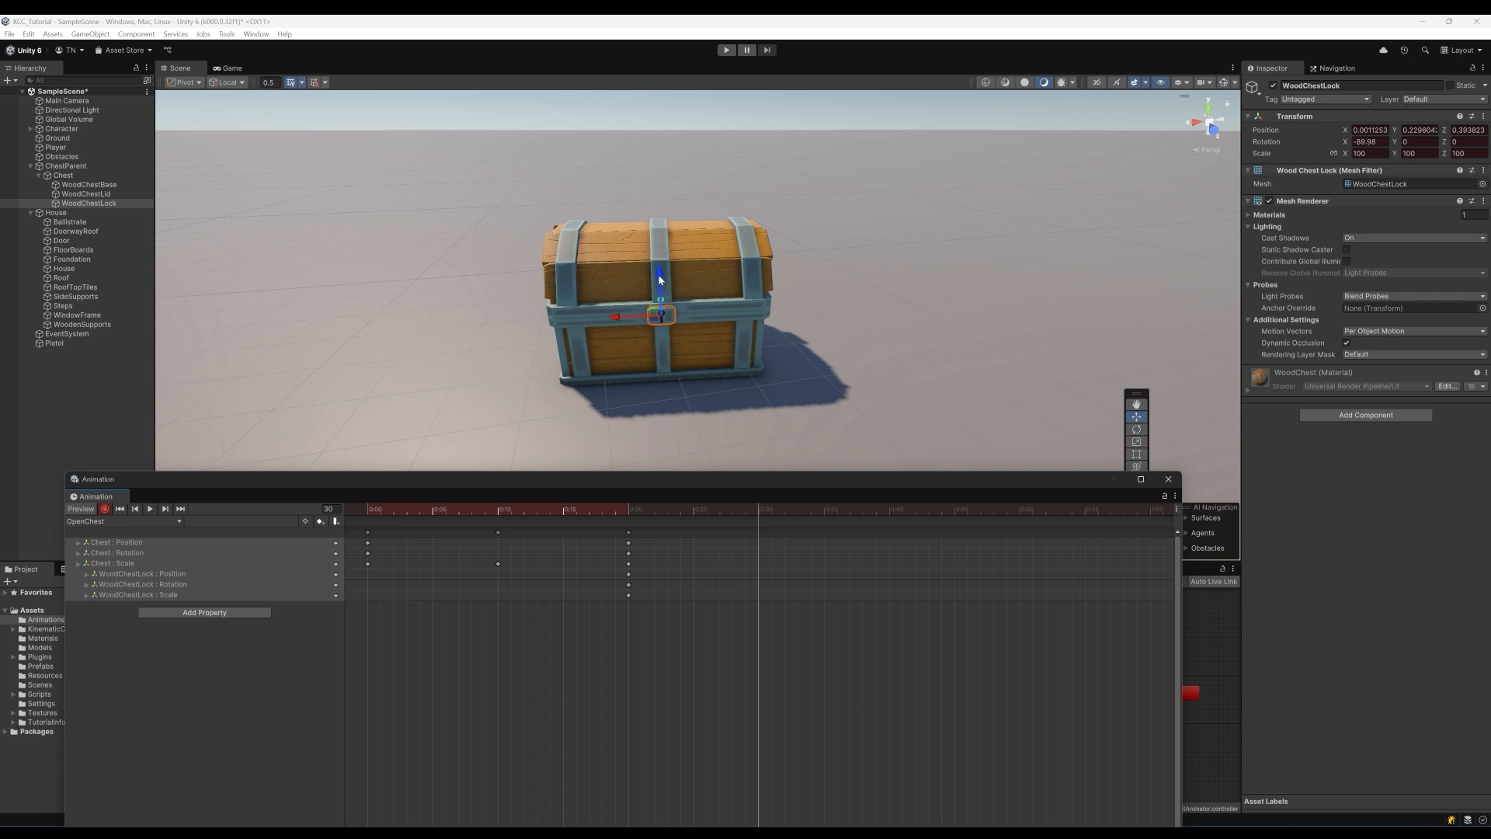
right_click_drag(540, 314, 645, 326)
middle_click_drag(646, 326, 852, 232)
scroll(852, 231, "down", 2)
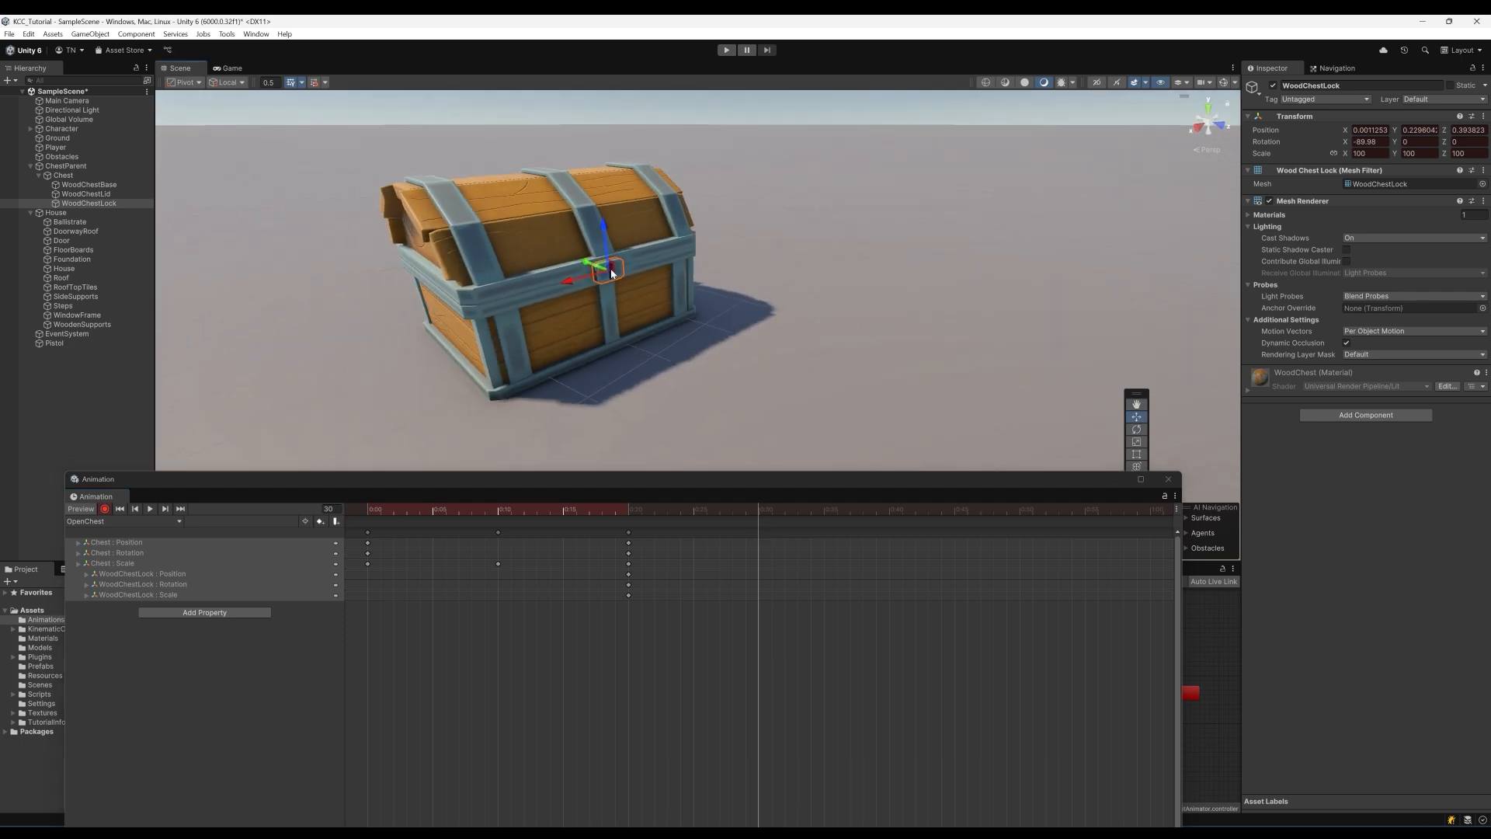
left_click_drag(604, 237, 615, 312)
right_click_drag(819, 355, 741, 341)
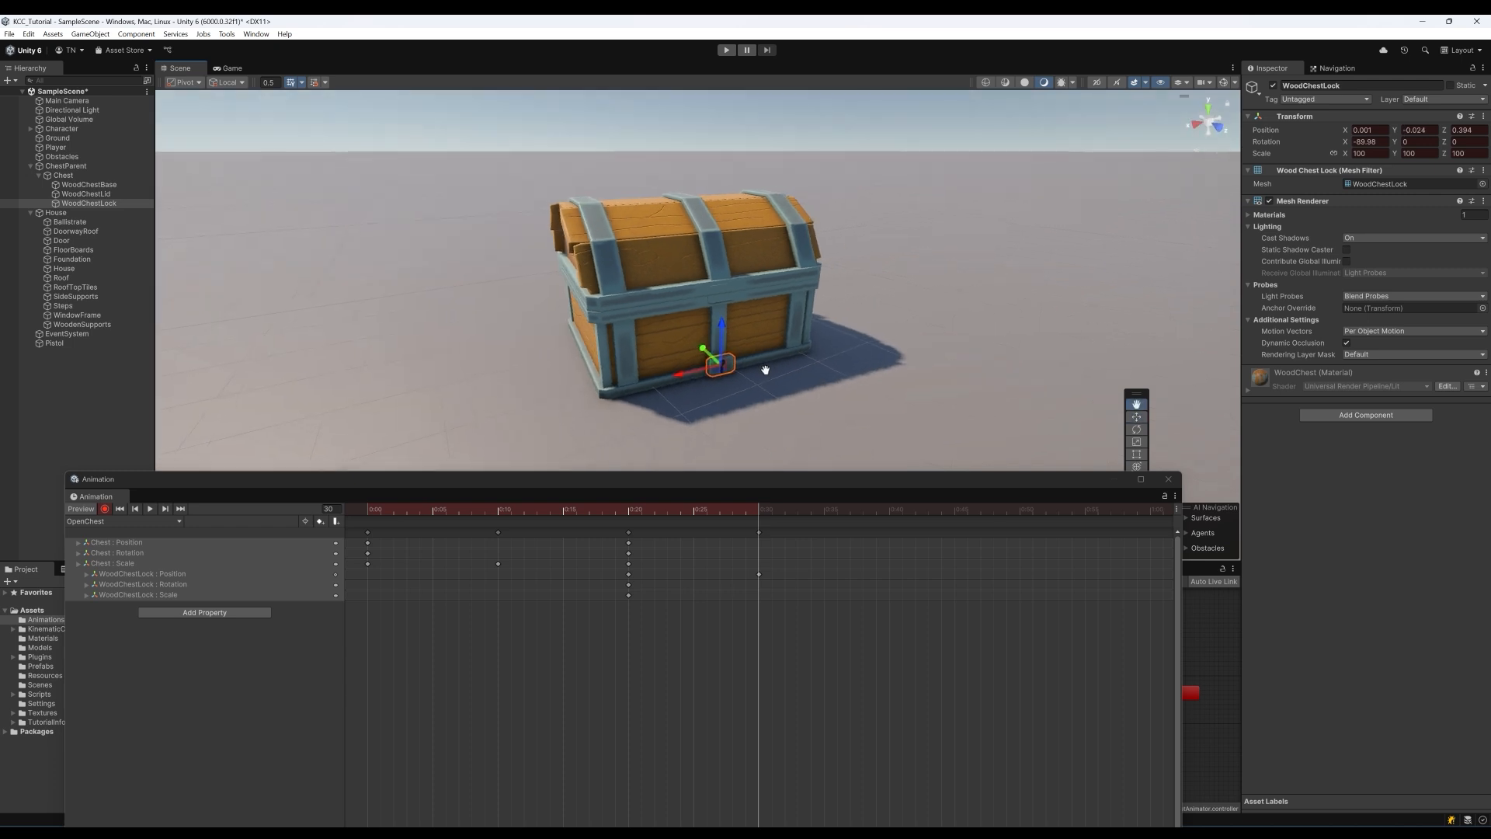
key("space")
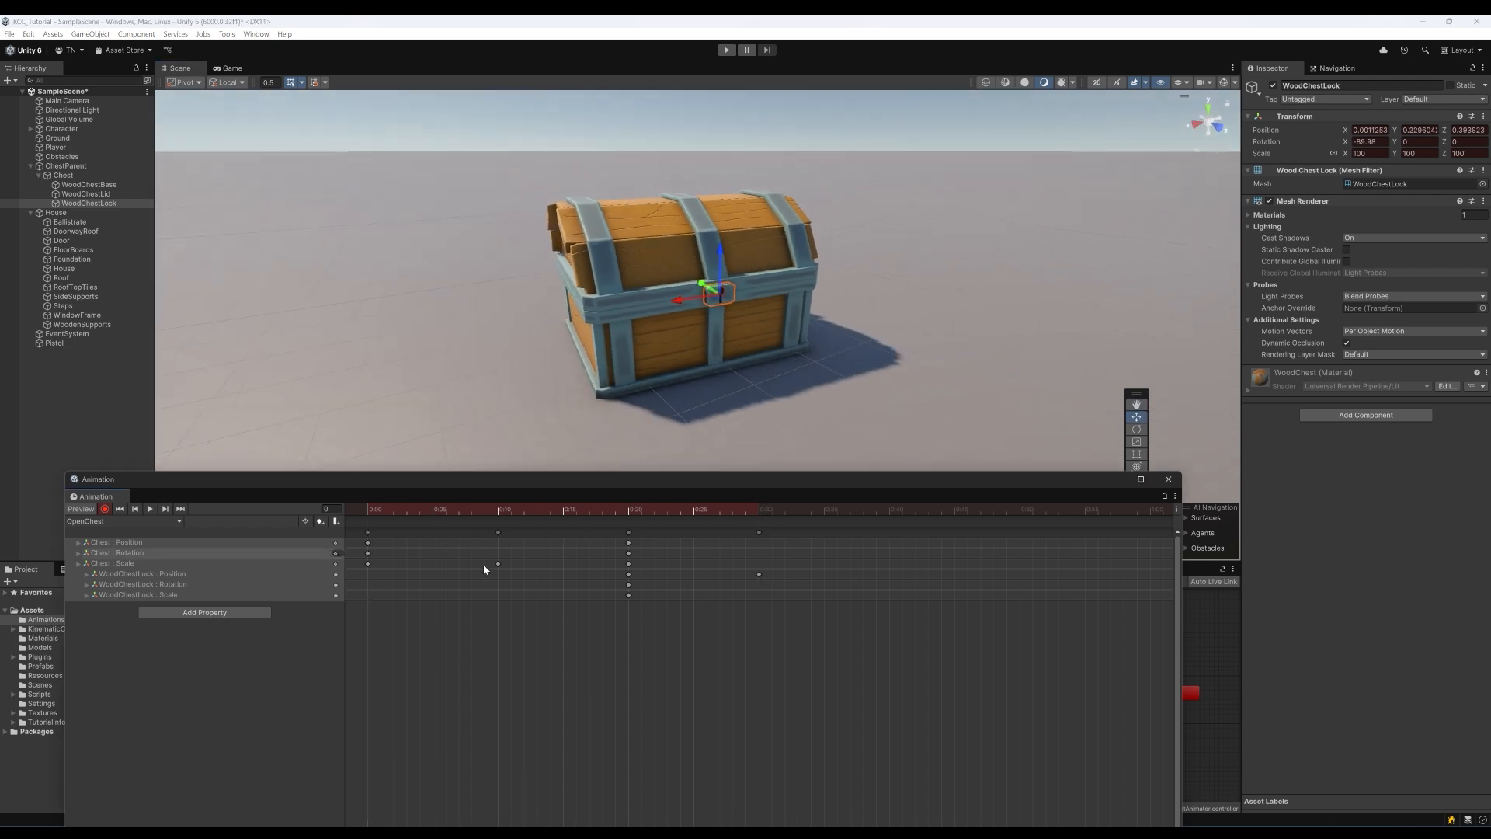
left_click_drag(522, 509, 759, 535)
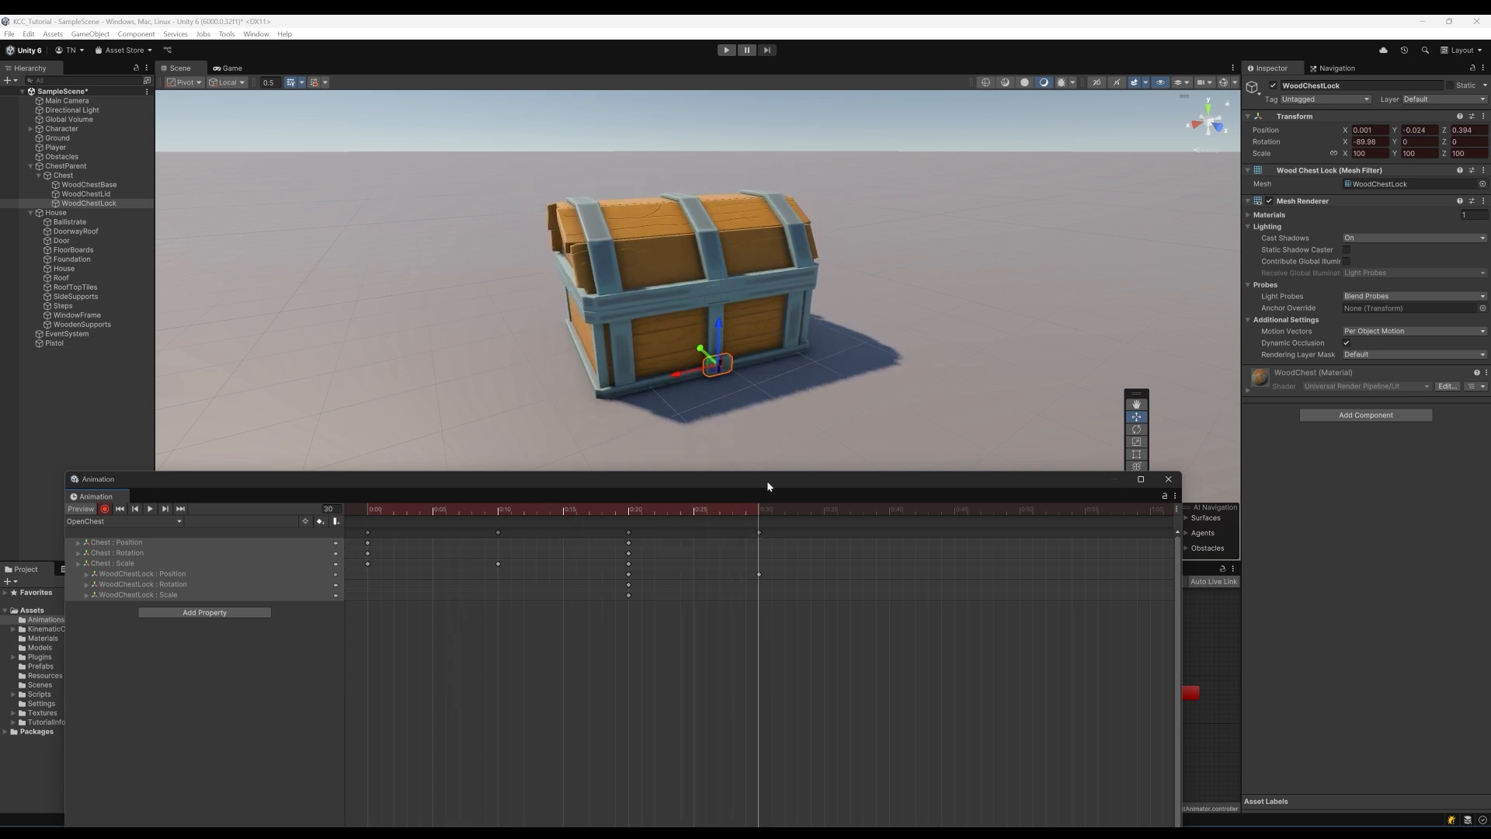
Key the WoodChestLock as active at frame 29 and as inactive at frame 30
mouse_move(761, 510)
left_mouse_down()
mouse_move(629, 520)
mouse_move(748, 524)
left_mouse_up()
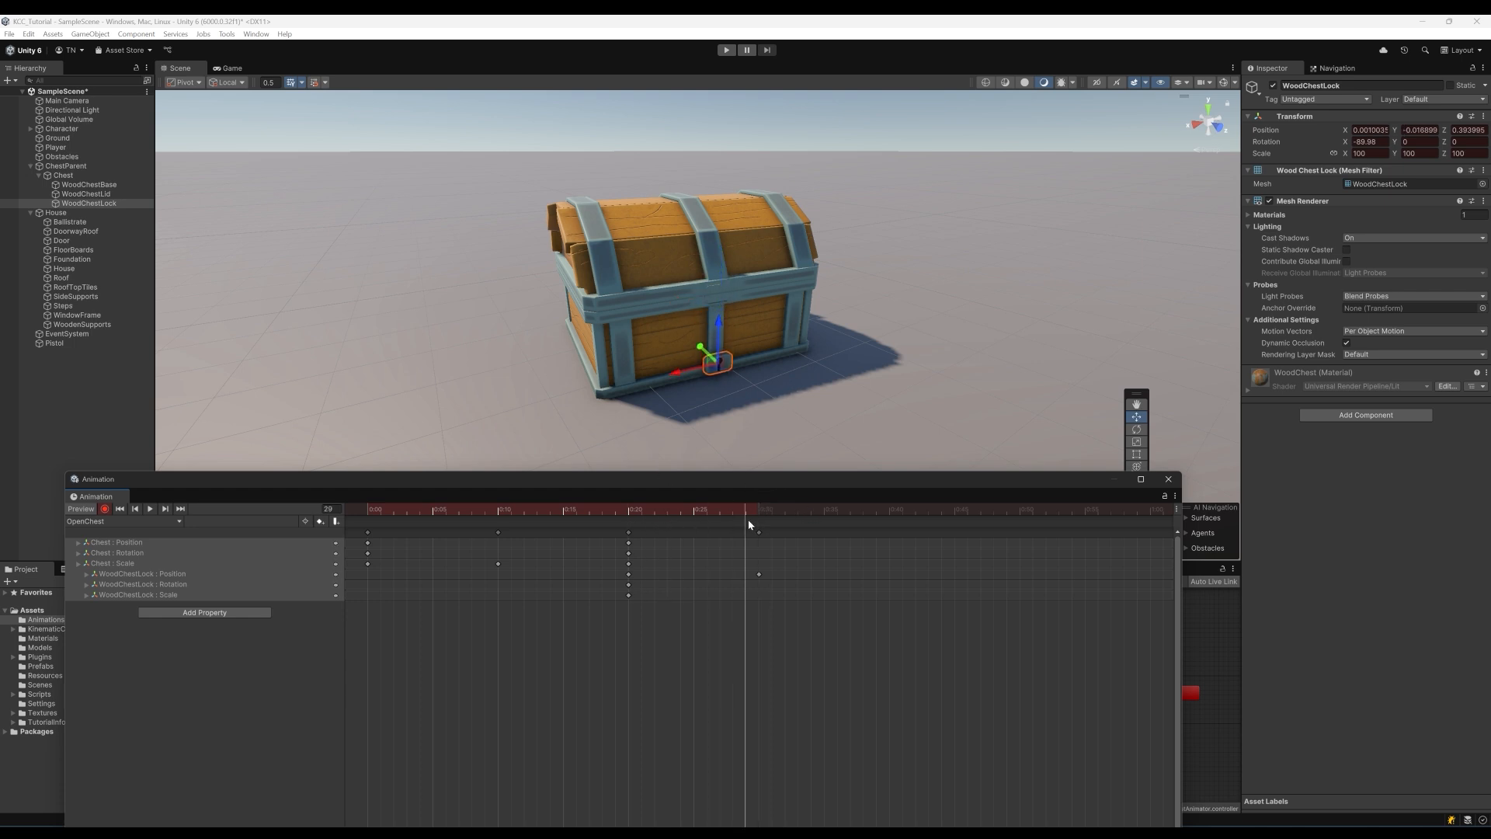
right_click(1273, 91)
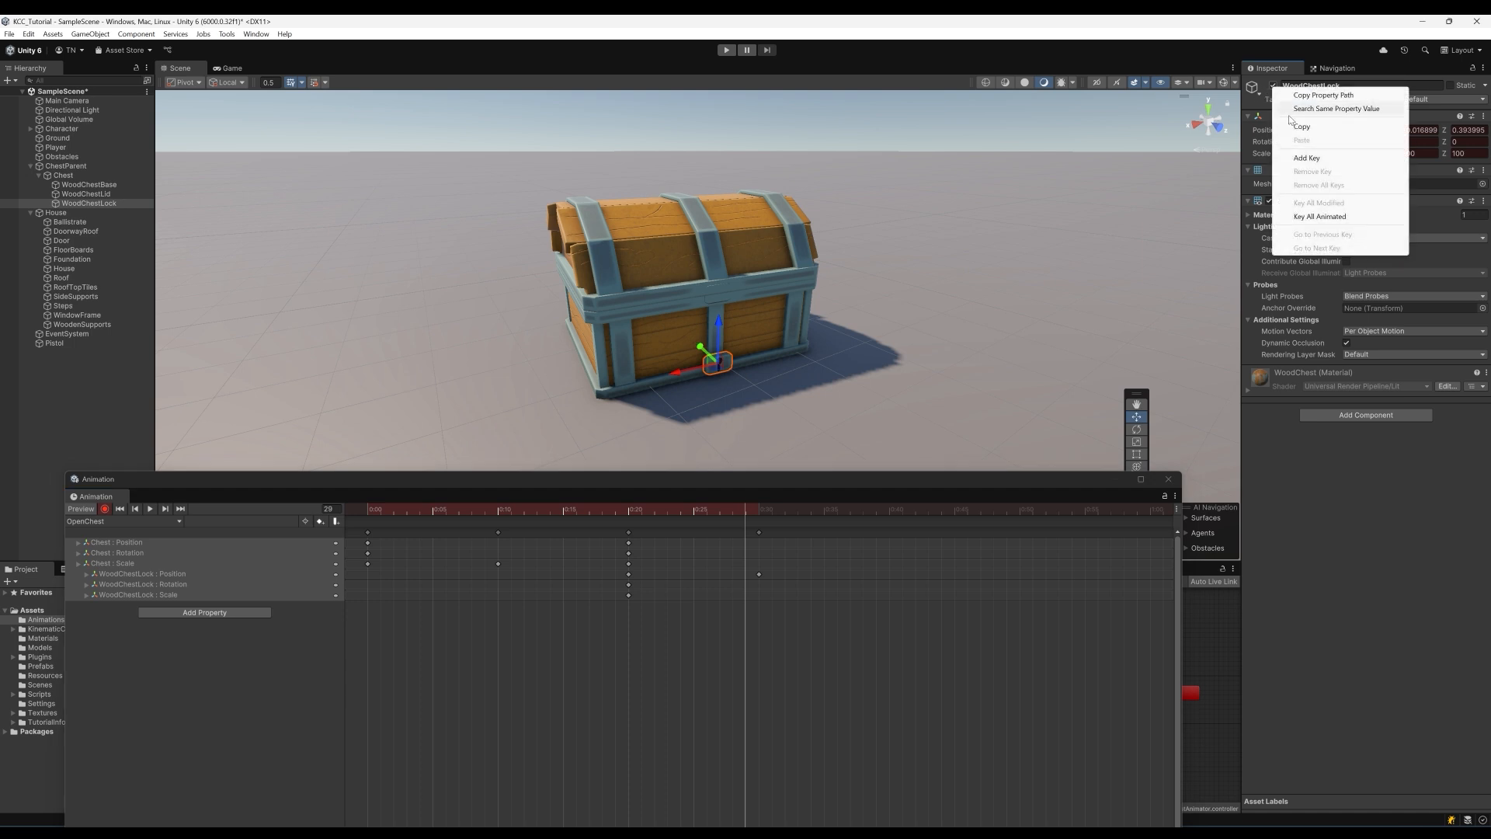
left_click(1306, 158)
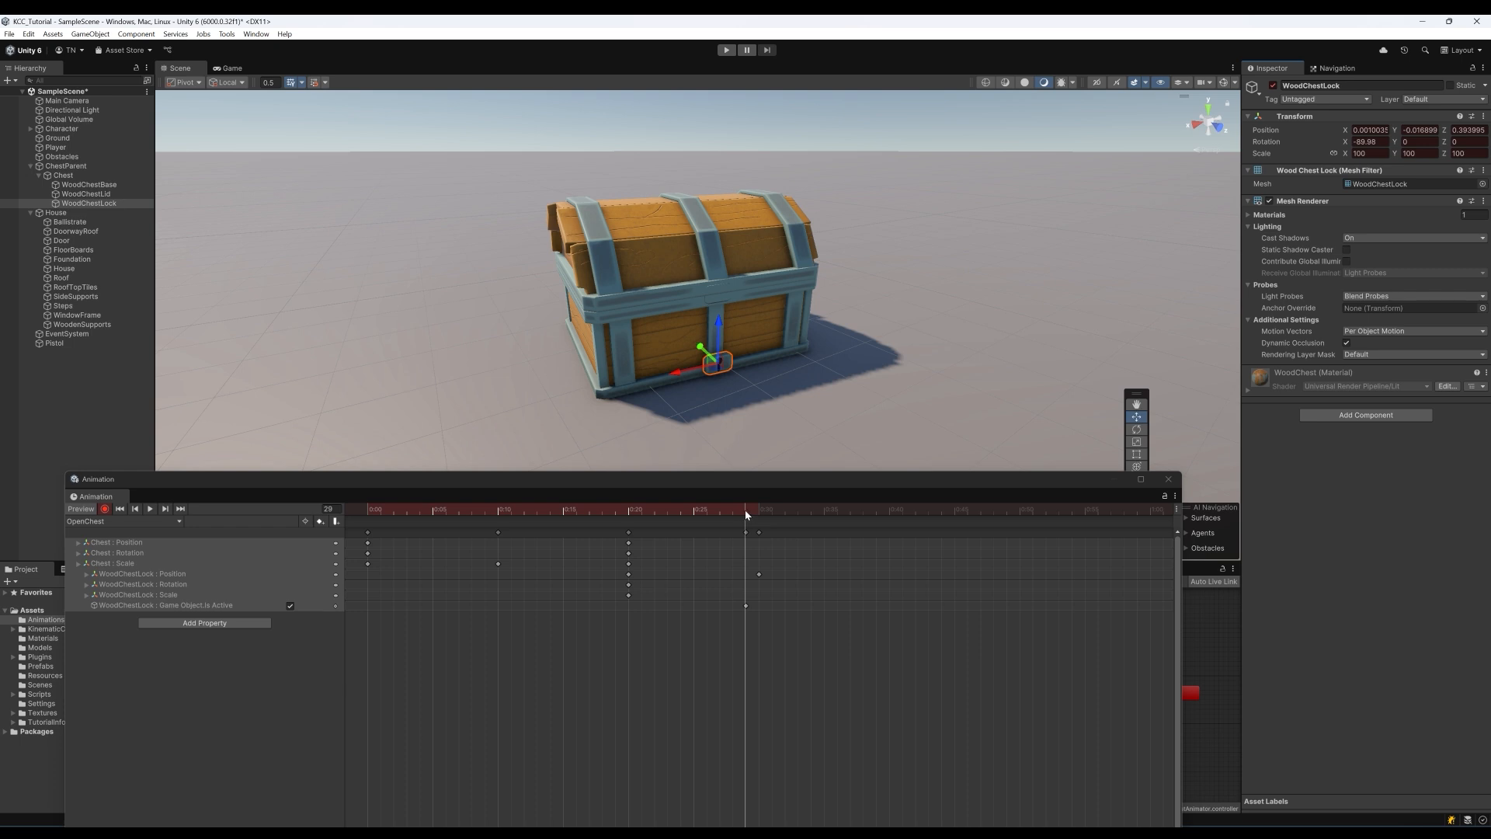
left_click_drag(746, 514, 757, 513)
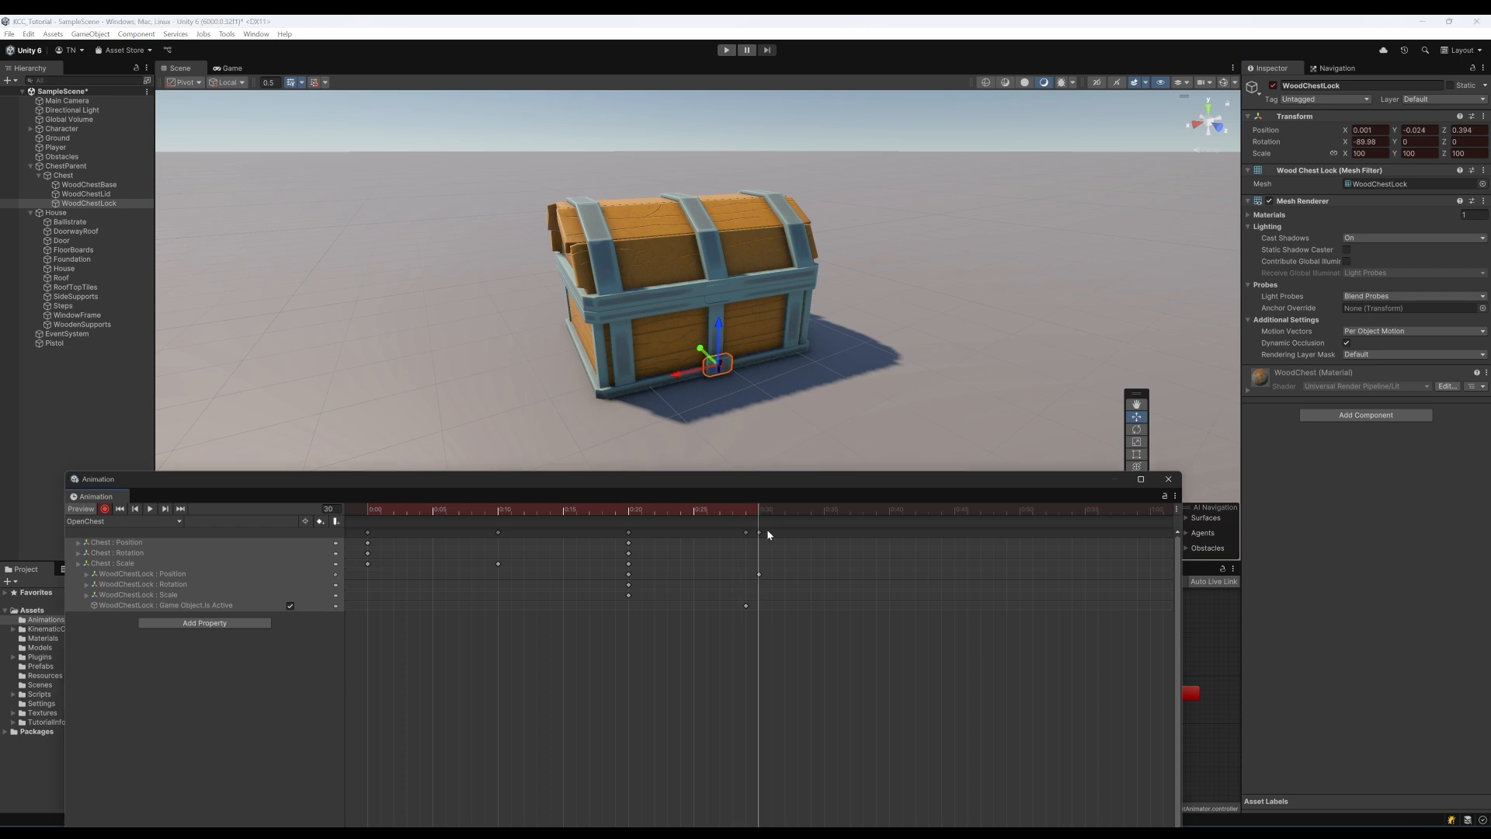
left_click(1272, 85)
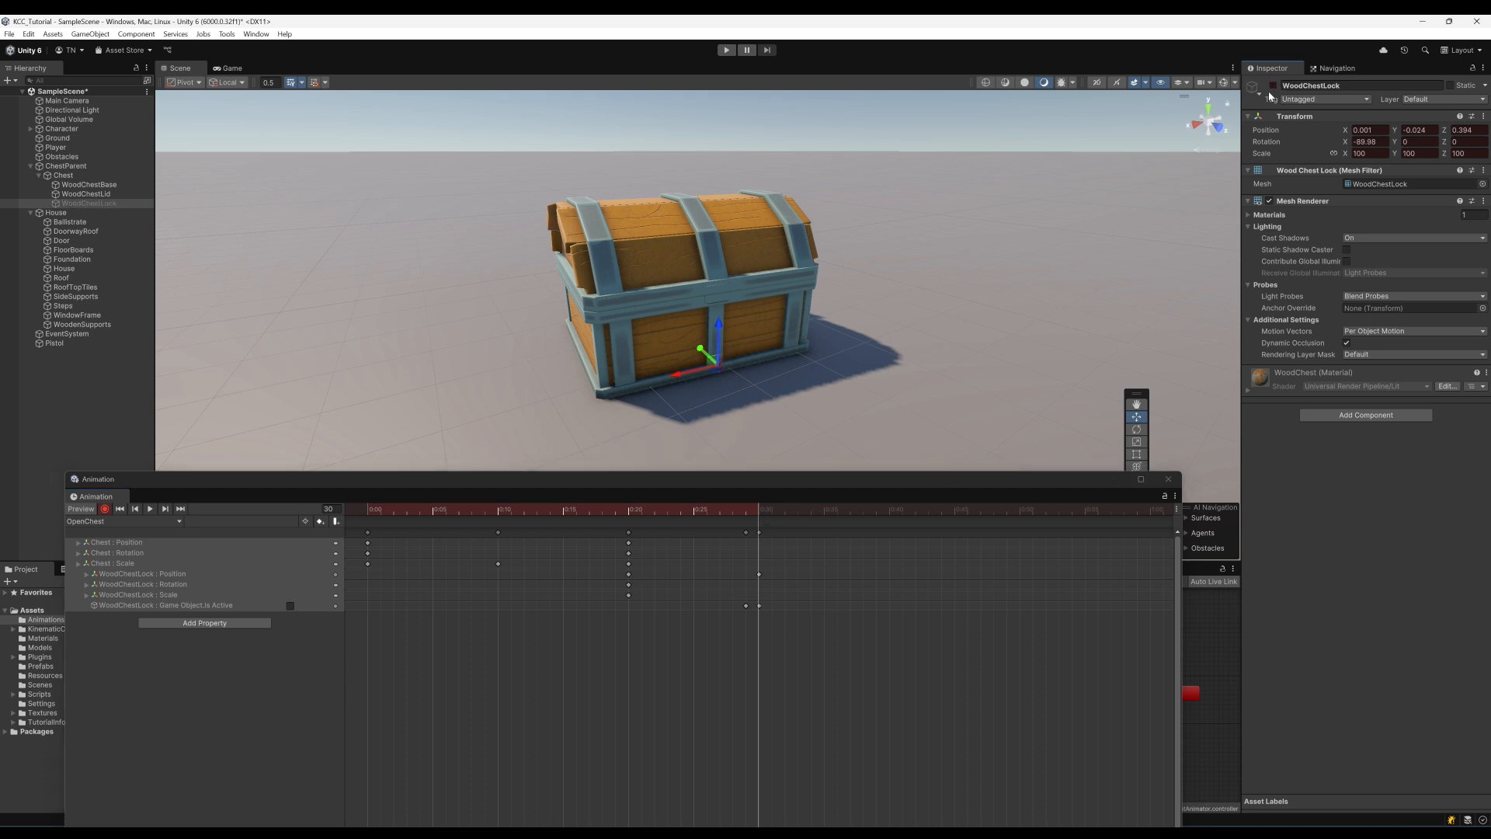
Record a rotation keyframe at frame 29 with the WoodChestLock tumbled to about X 97, Y -90, Z 90, and play the clip
left_click_drag(760, 510, 743, 556)
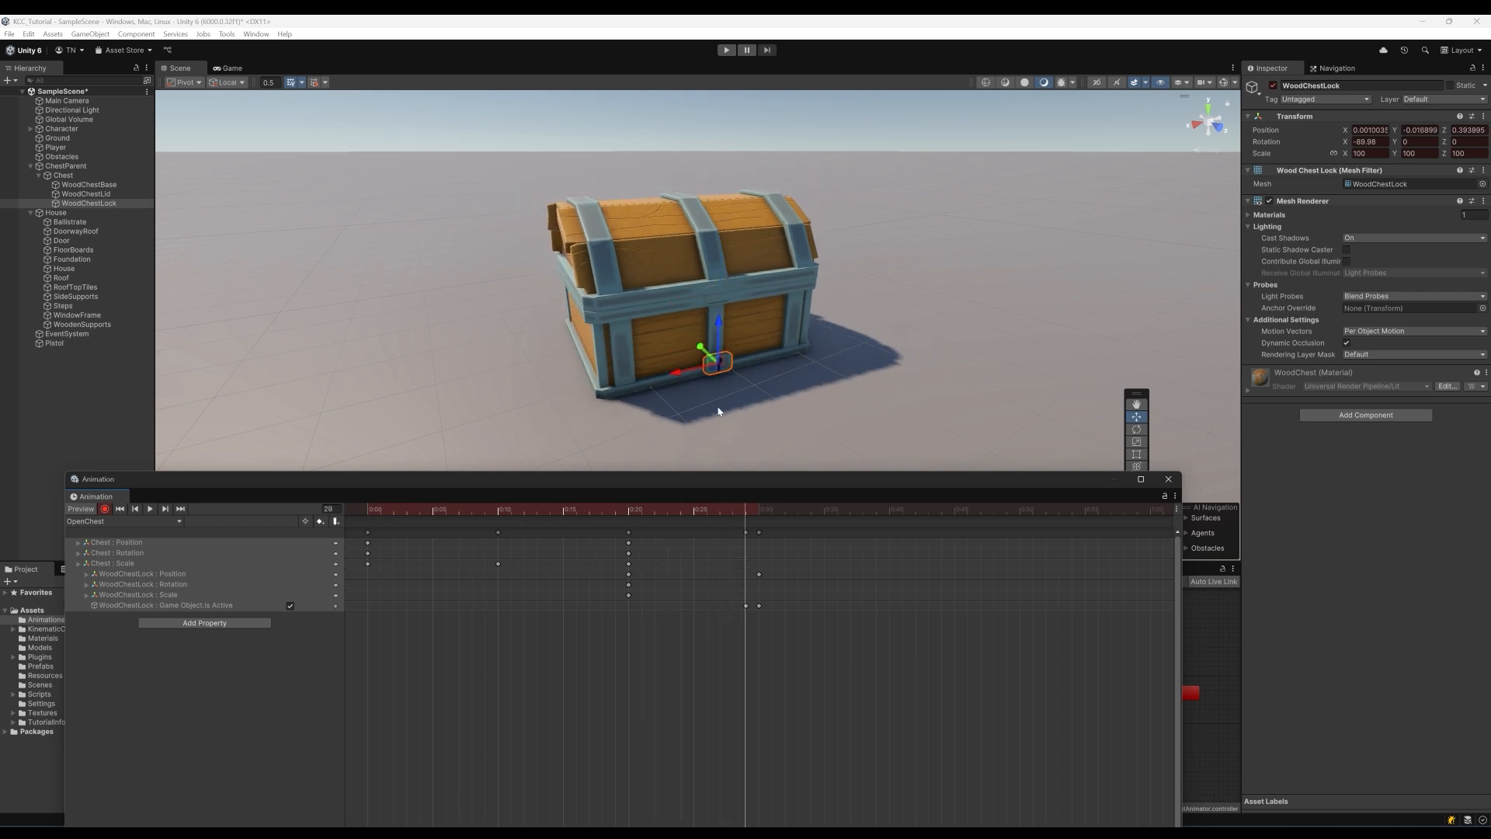
key("e")
left_click_drag(692, 339, 971, 367)
left_click_drag(692, 336, 864, 325)
left_click_drag(748, 513, 477, 531)
key("space")
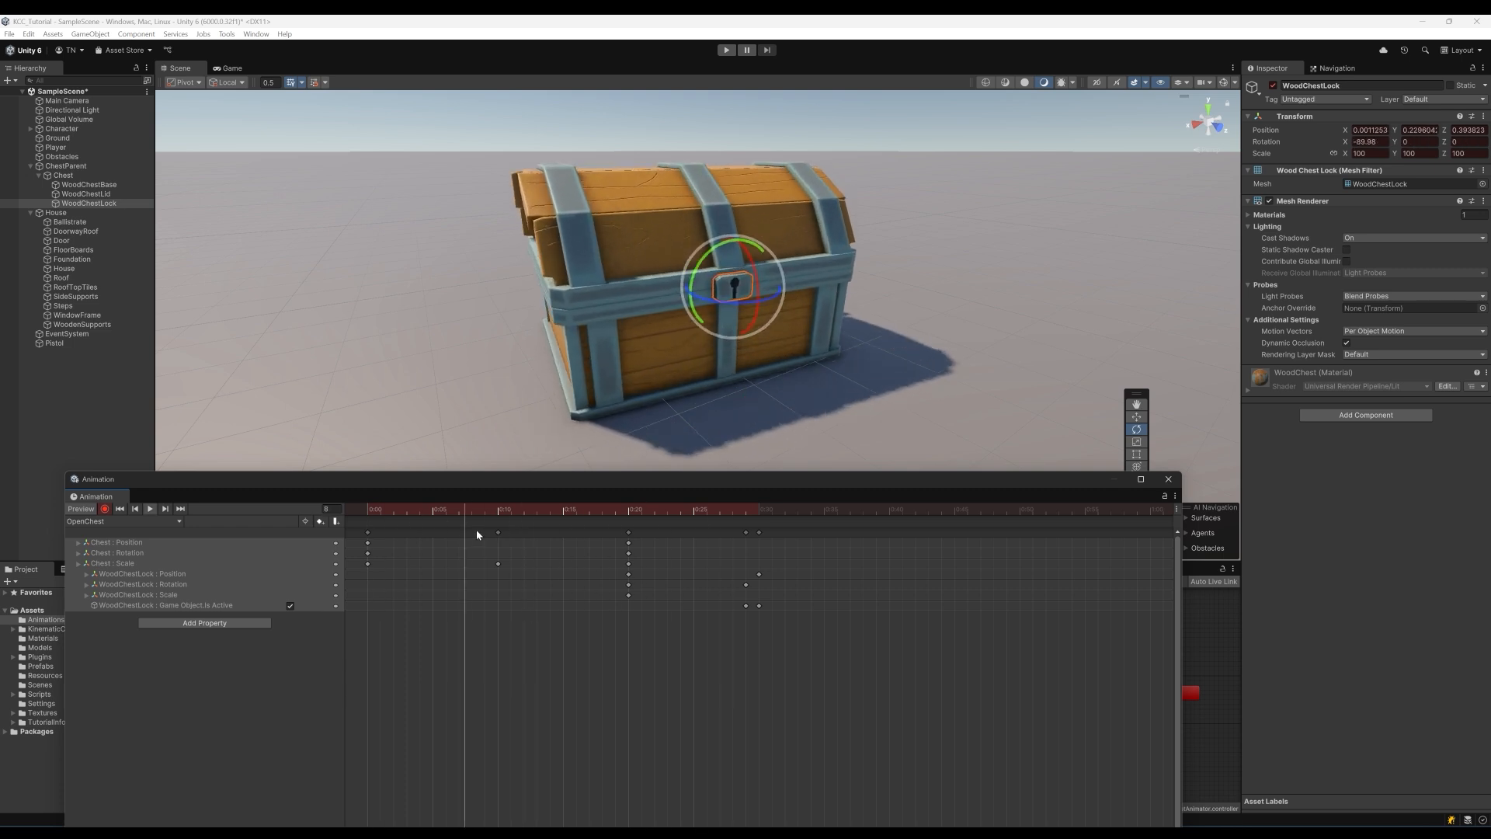
left_click(445, 508)
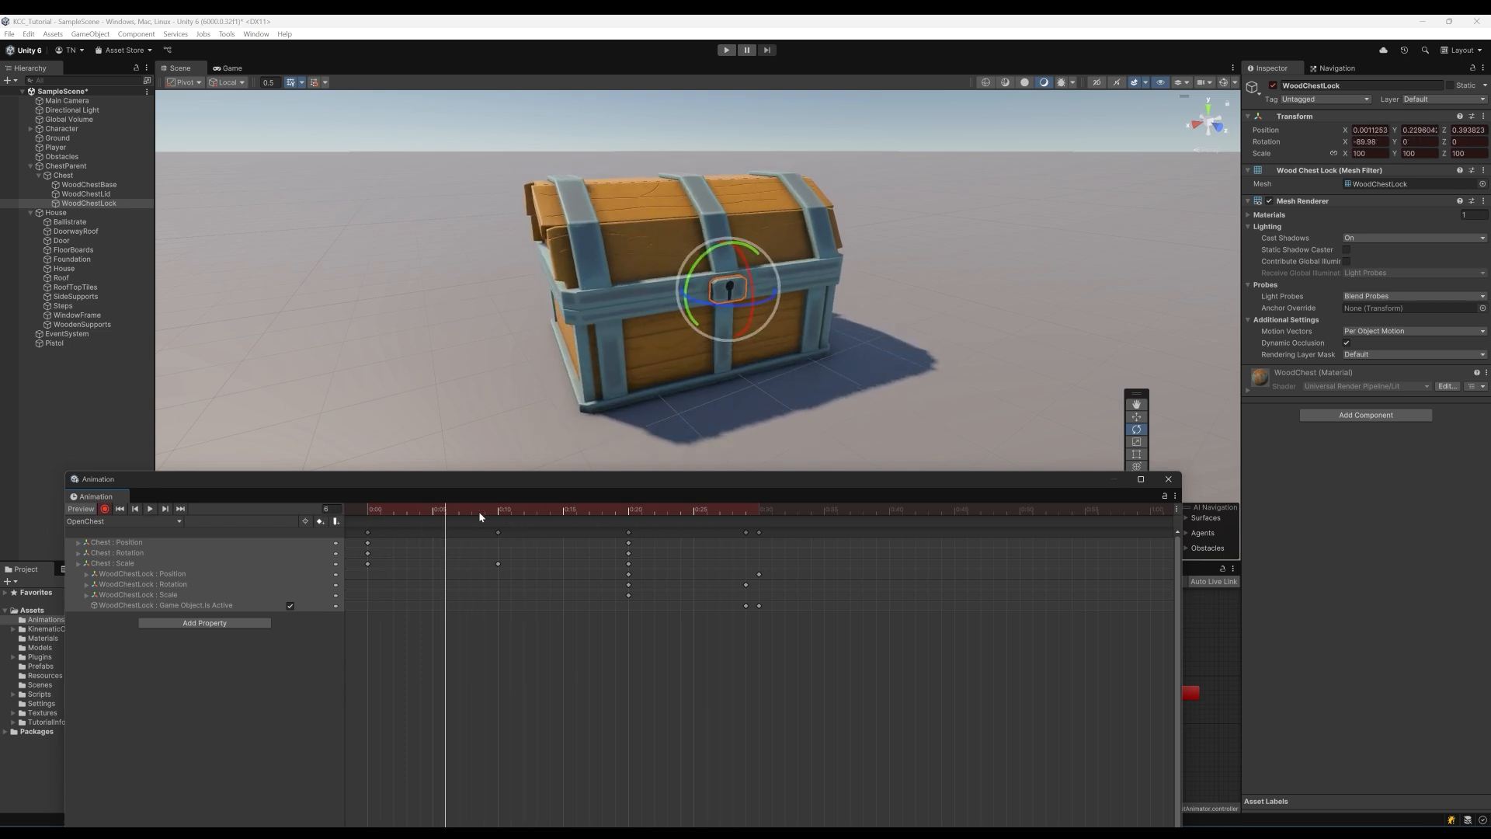
Move the lock's frame 29 and 30 keyframes to frames 40 and 41 to slow its fall, and replay the clip
left_click_drag(447, 508, 694, 535)
left_click_drag(733, 641, 892, 539)
left_click_drag(697, 508, 366, 528)
key("space")
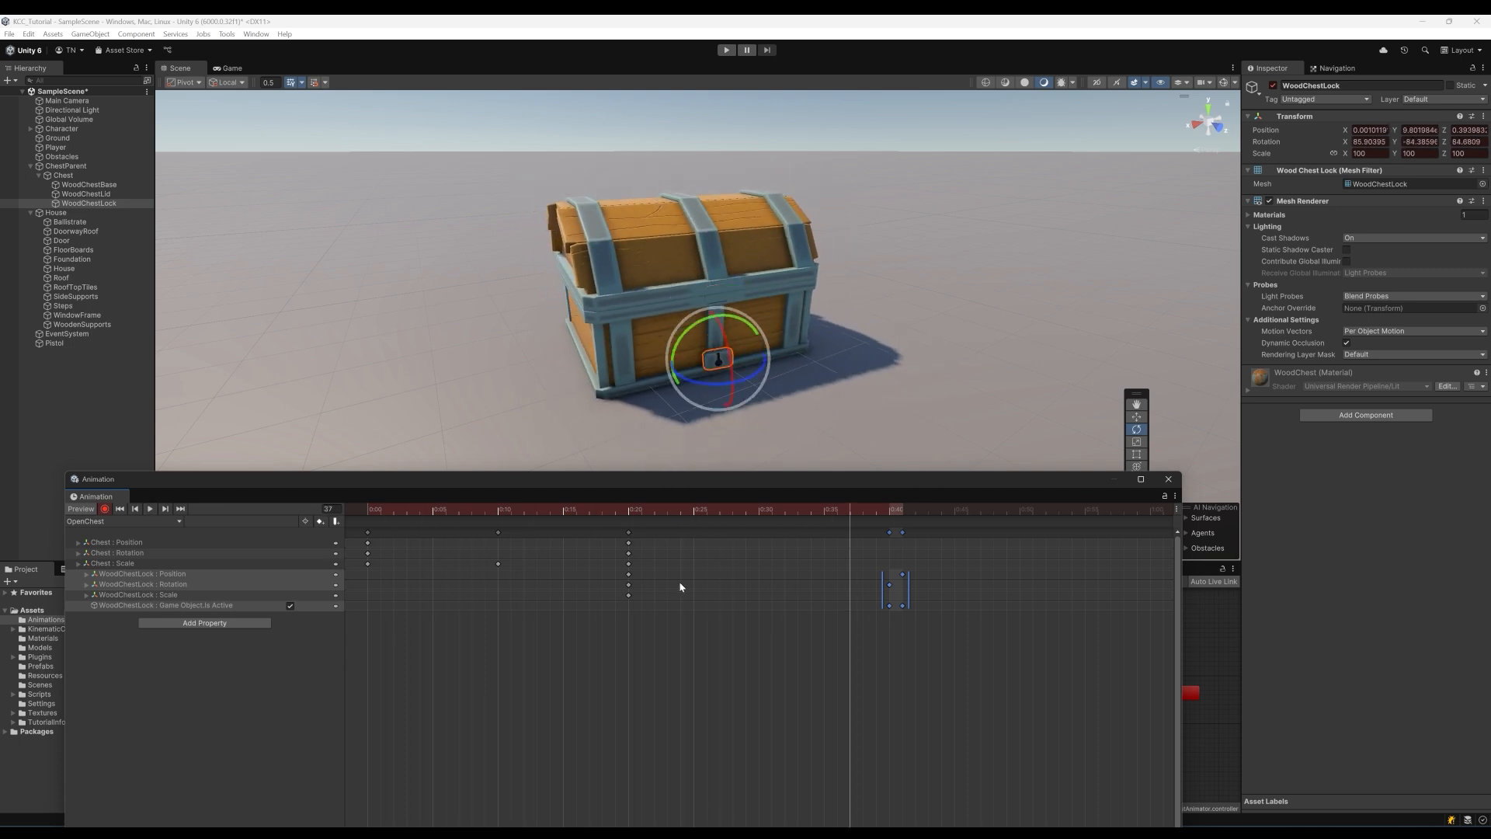
Add position and rotation keyframes for the WoodChestLid at frame 41
left_click_drag(848, 517, 903, 517)
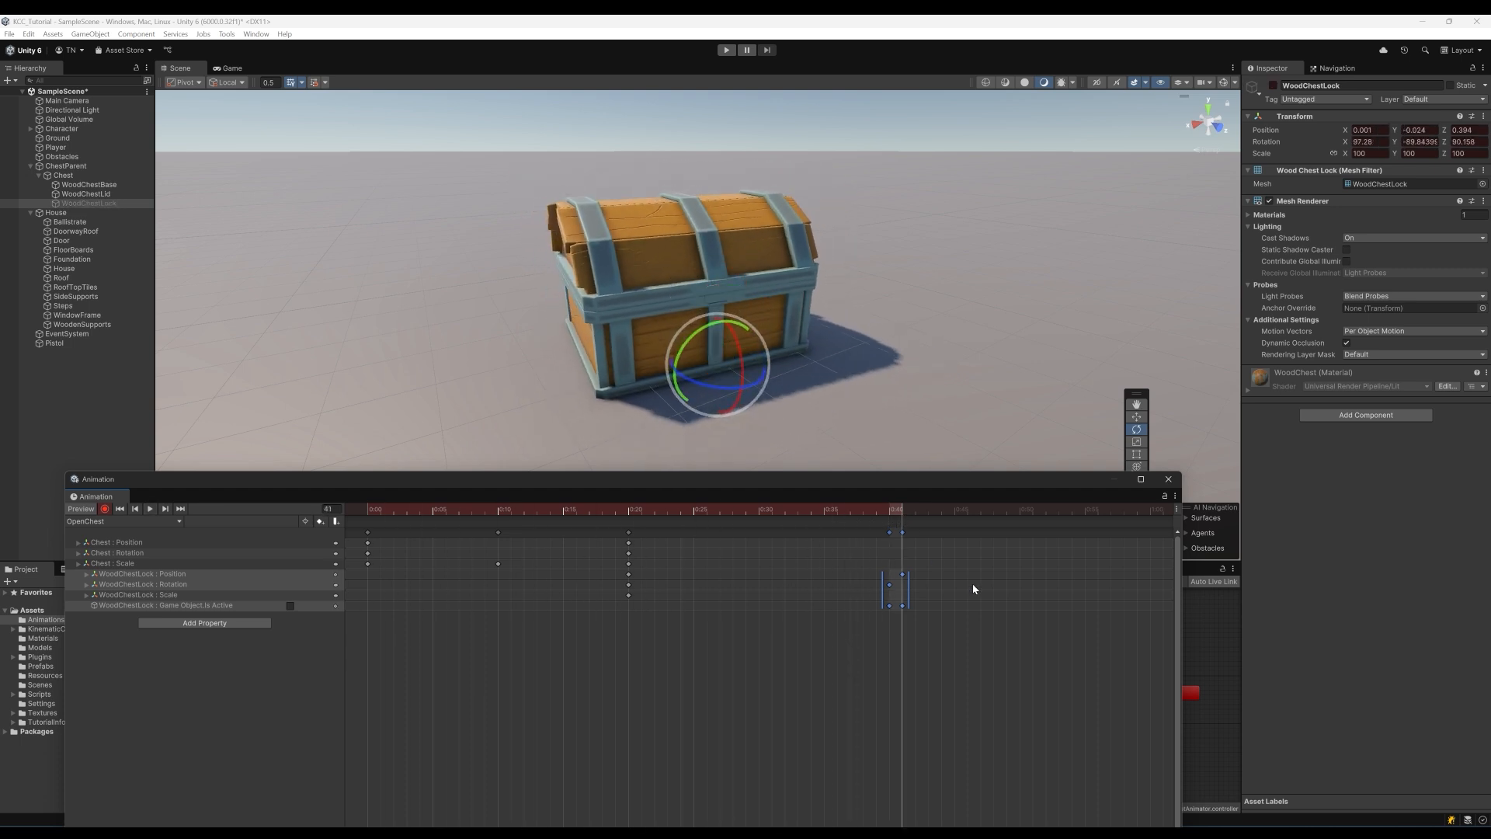
middle_click_drag(964, 587, 710, 594)
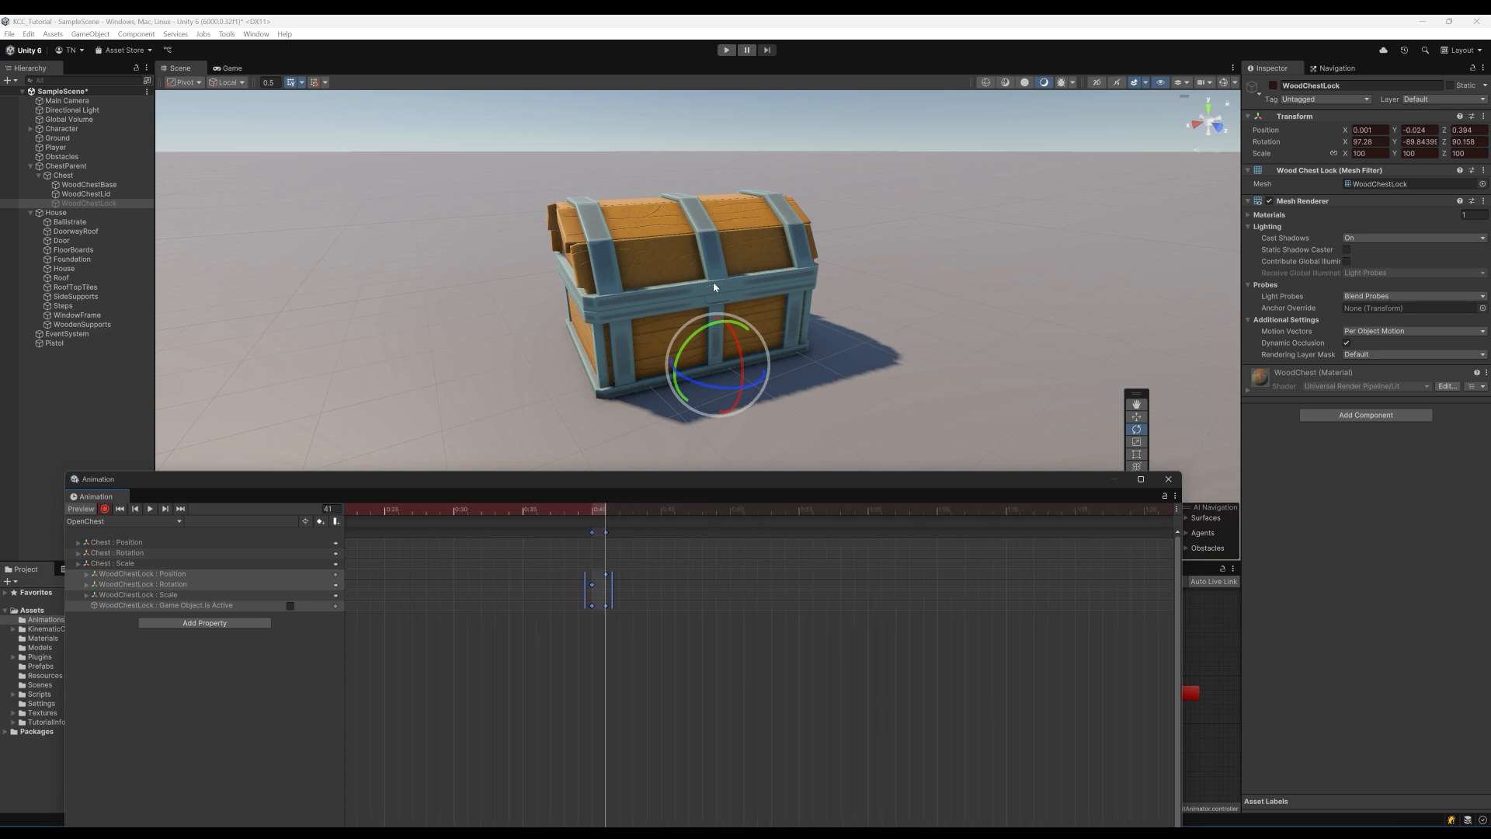
left_click_drag(501, 356, 592, 339, "alt")
middle_click_drag(592, 340, 702, 334)
scroll(702, 334, "down", 3)
left_click(600, 271)
left_click_drag(653, 315, 759, 333, "alt")
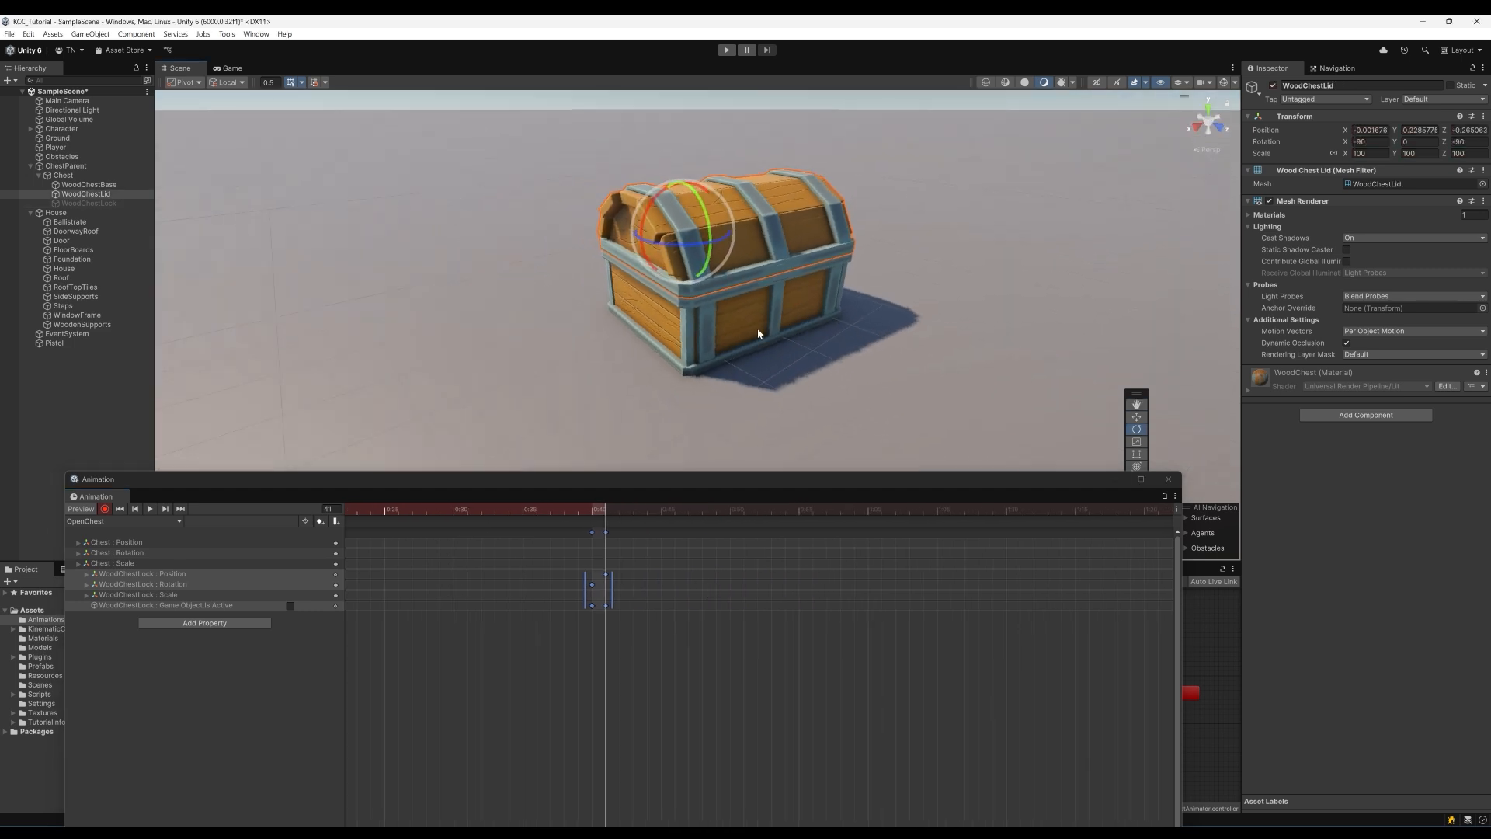
middle_click_drag(759, 332, 742, 350)
right_click(1273, 132)
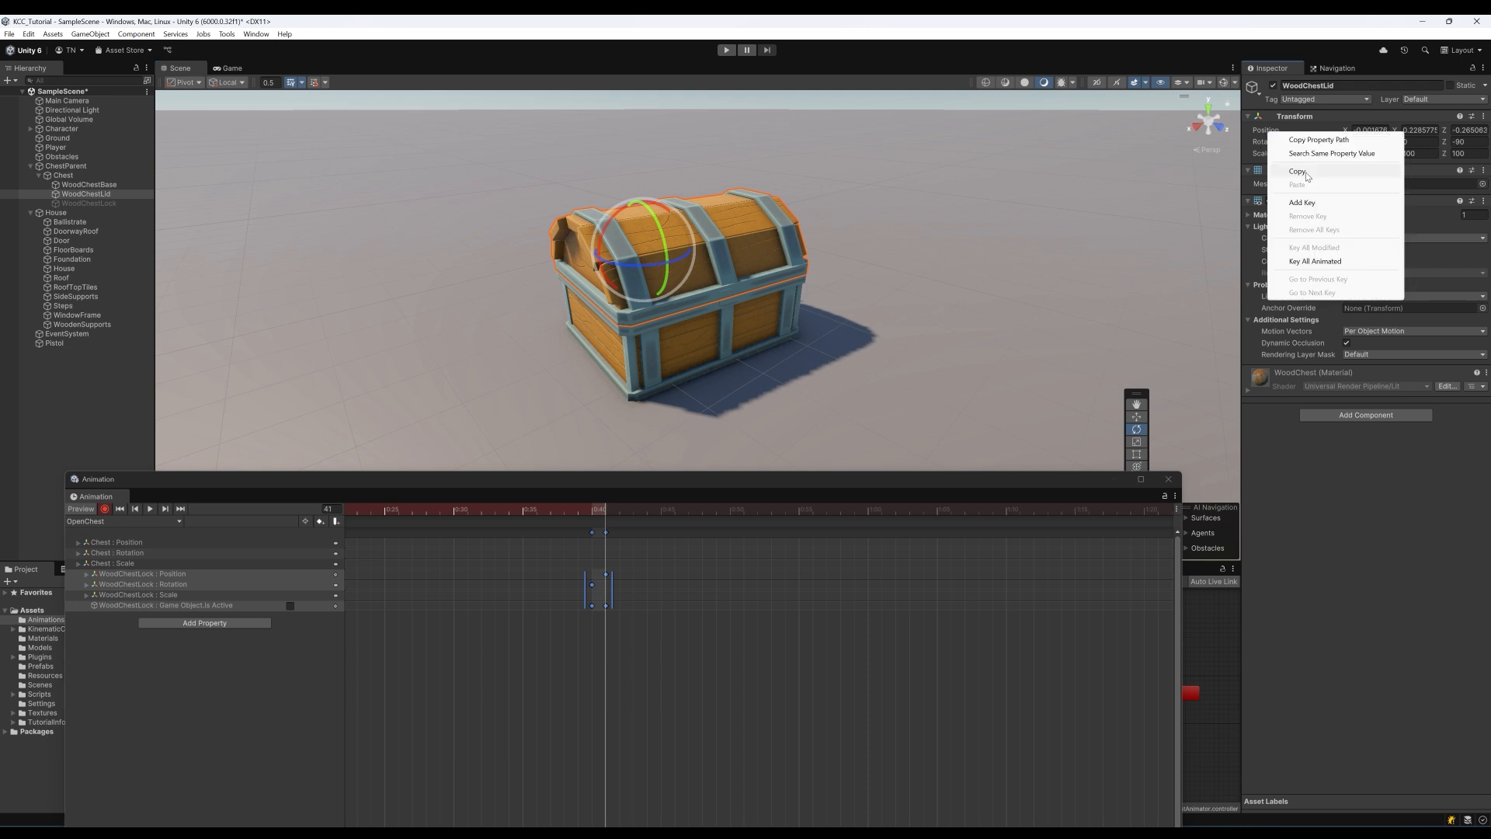
left_click(1320, 206)
right_click(1268, 143)
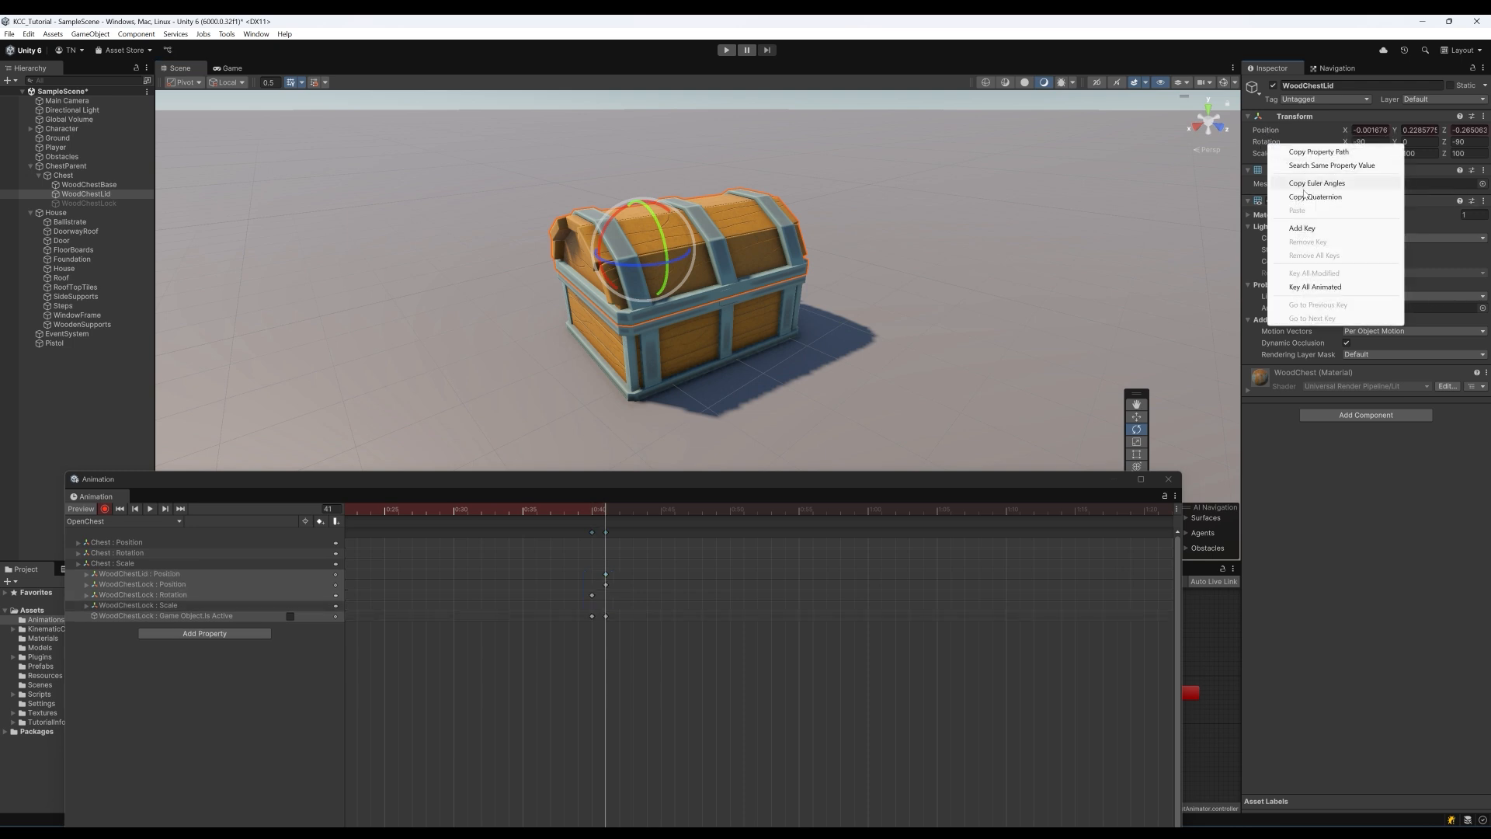
left_click(1336, 226)
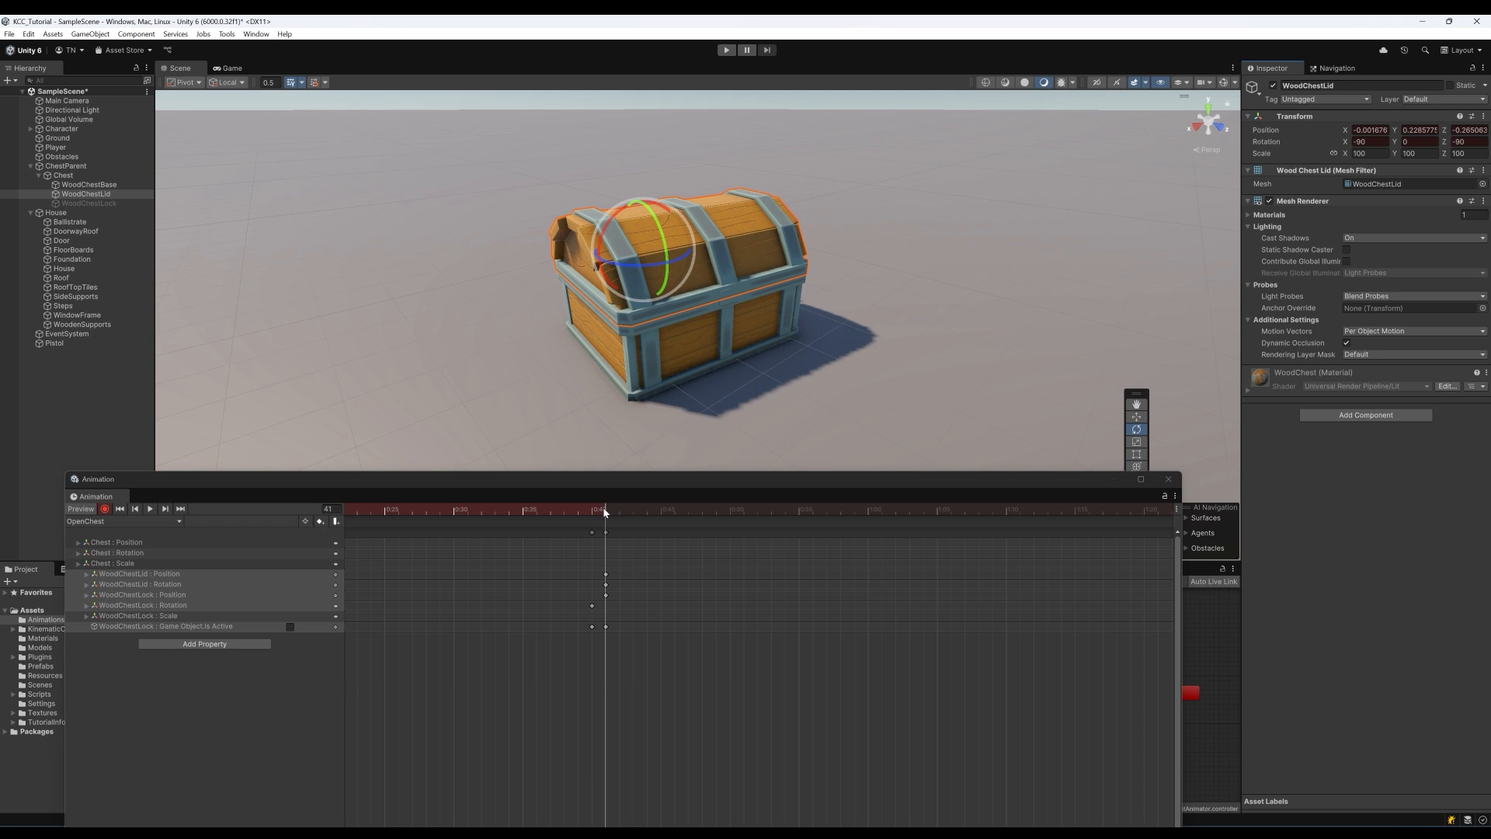
Record a frame 60 rotation keyframe with the WoodChestLid swung open to about X -239.8, and play the clip from the start
left_click_drag(606, 512, 802, 525)
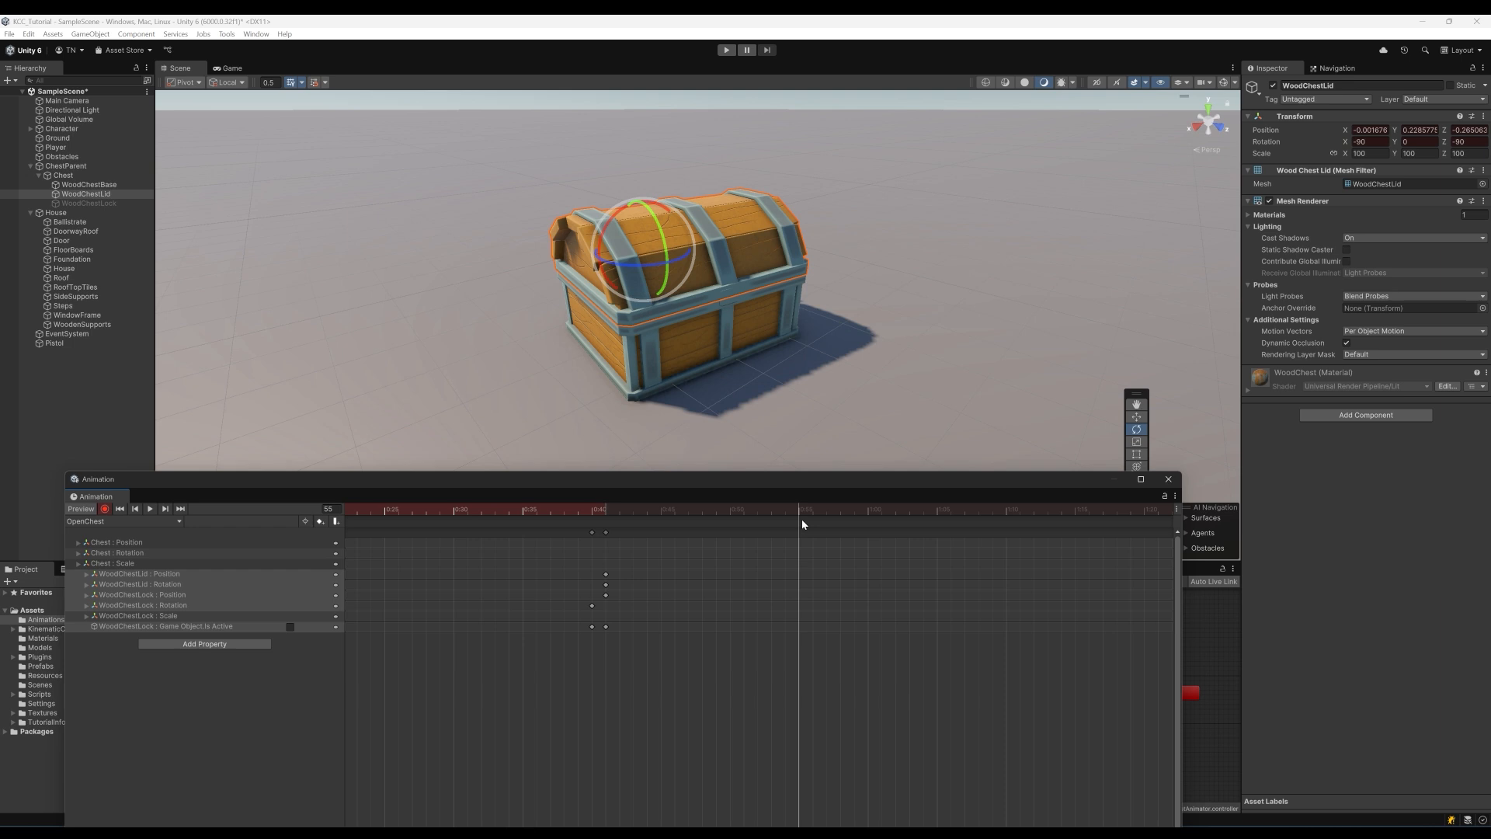
left_click_drag(802, 524, 871, 530)
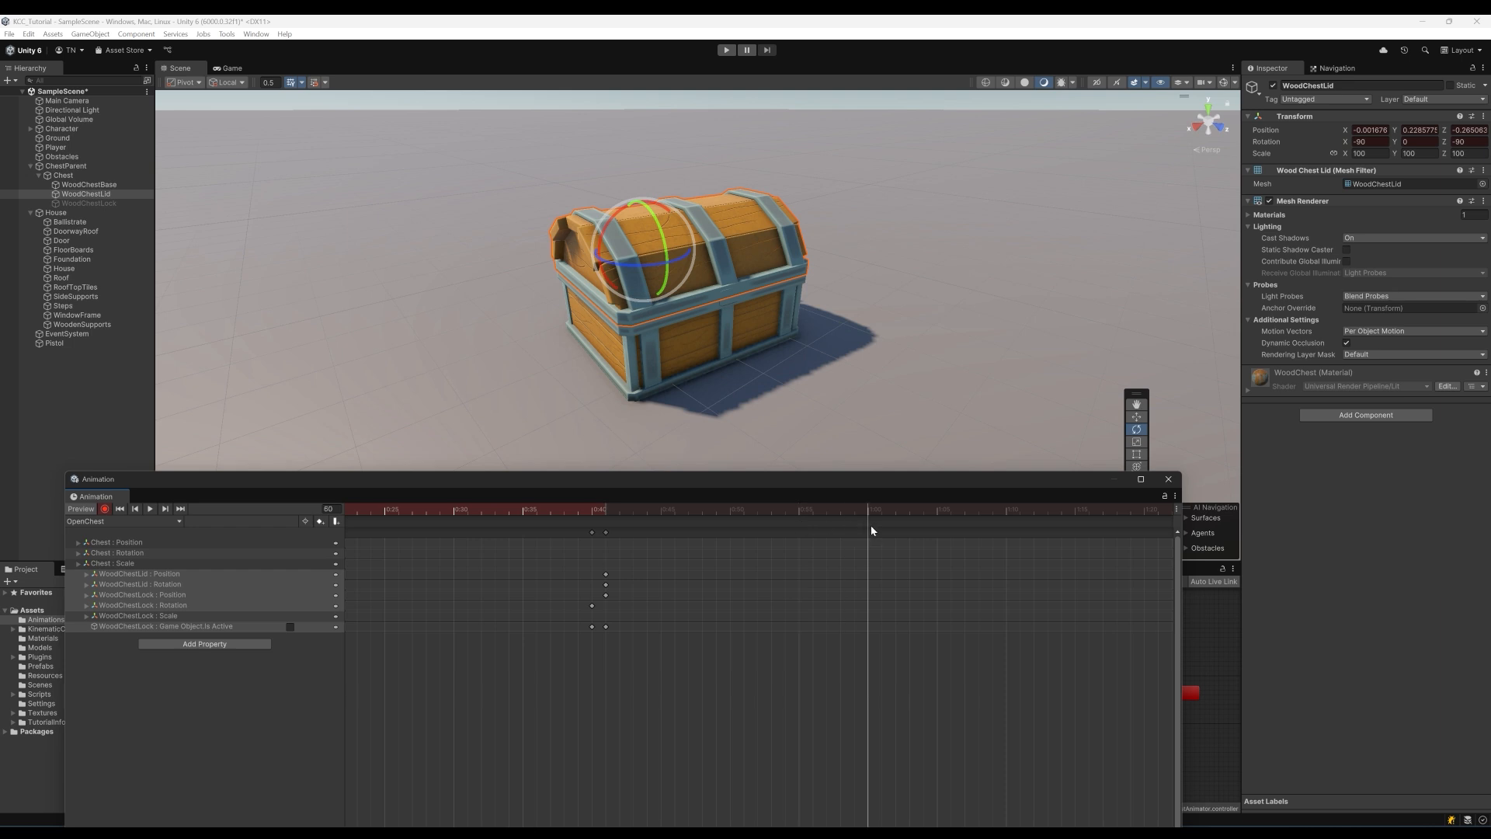
left_click_drag(667, 244, 615, 153)
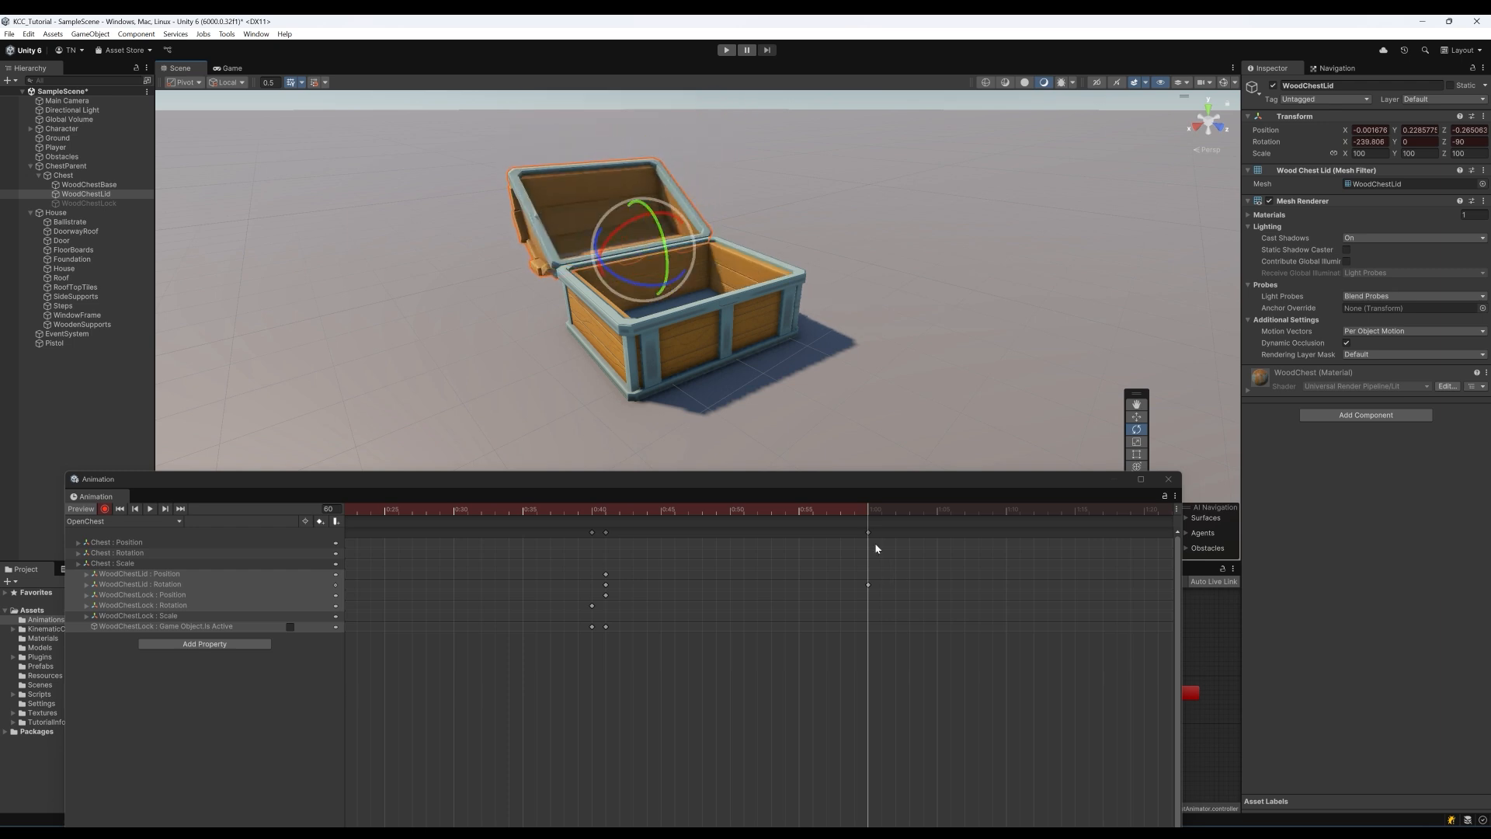
left_click_drag(867, 514, 303, 525)
scroll(434, 544, "down", 3)
scroll(481, 602, "down", 3)
left_click_drag(374, 513, 367, 513)
key("space")
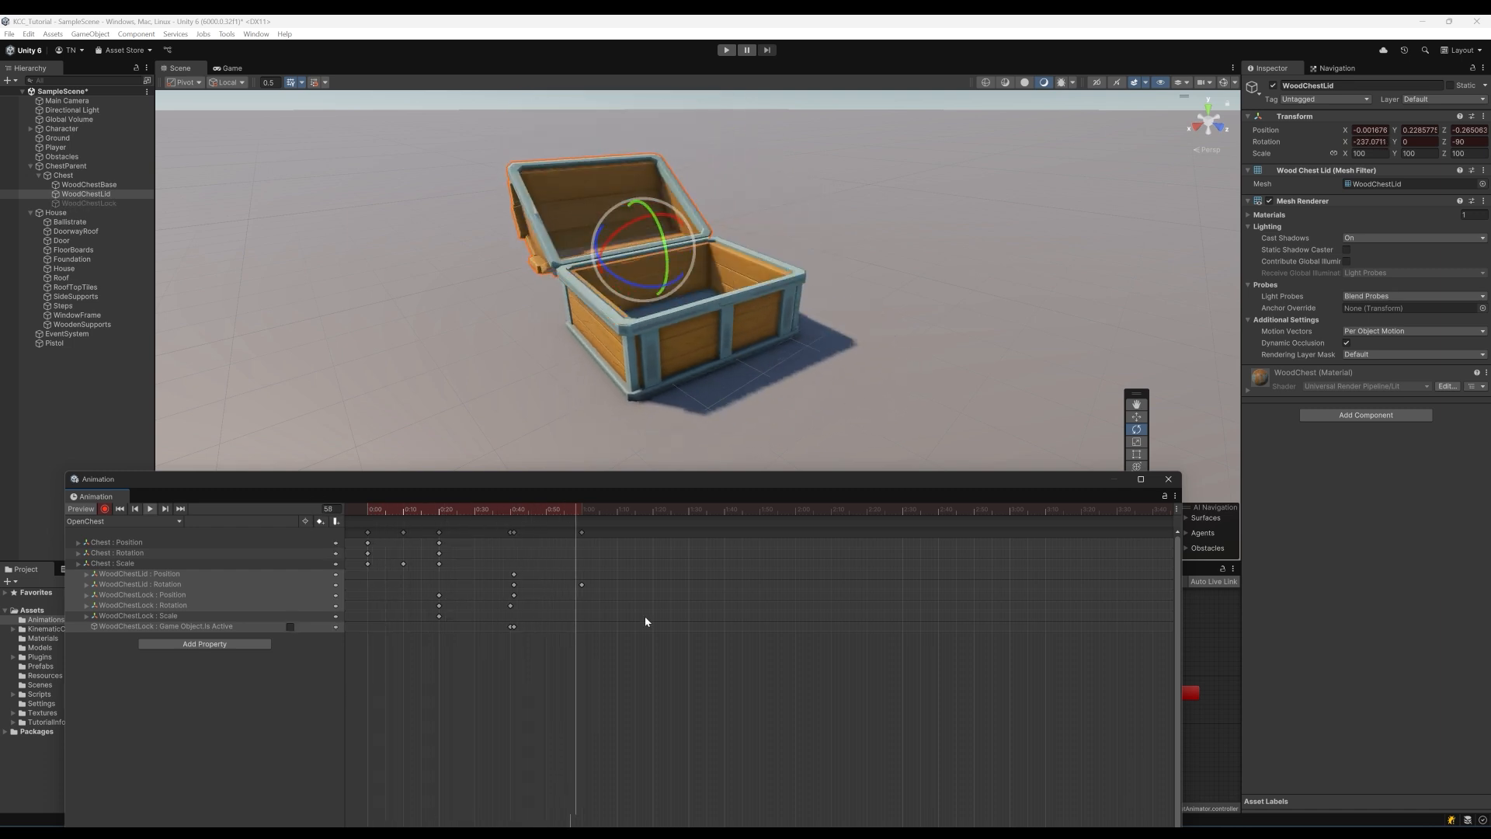
Move the Animation window higher and scrub from frame 41 to frame 60 to review the lid opening
left_click_drag(428, 509, 548, 603)
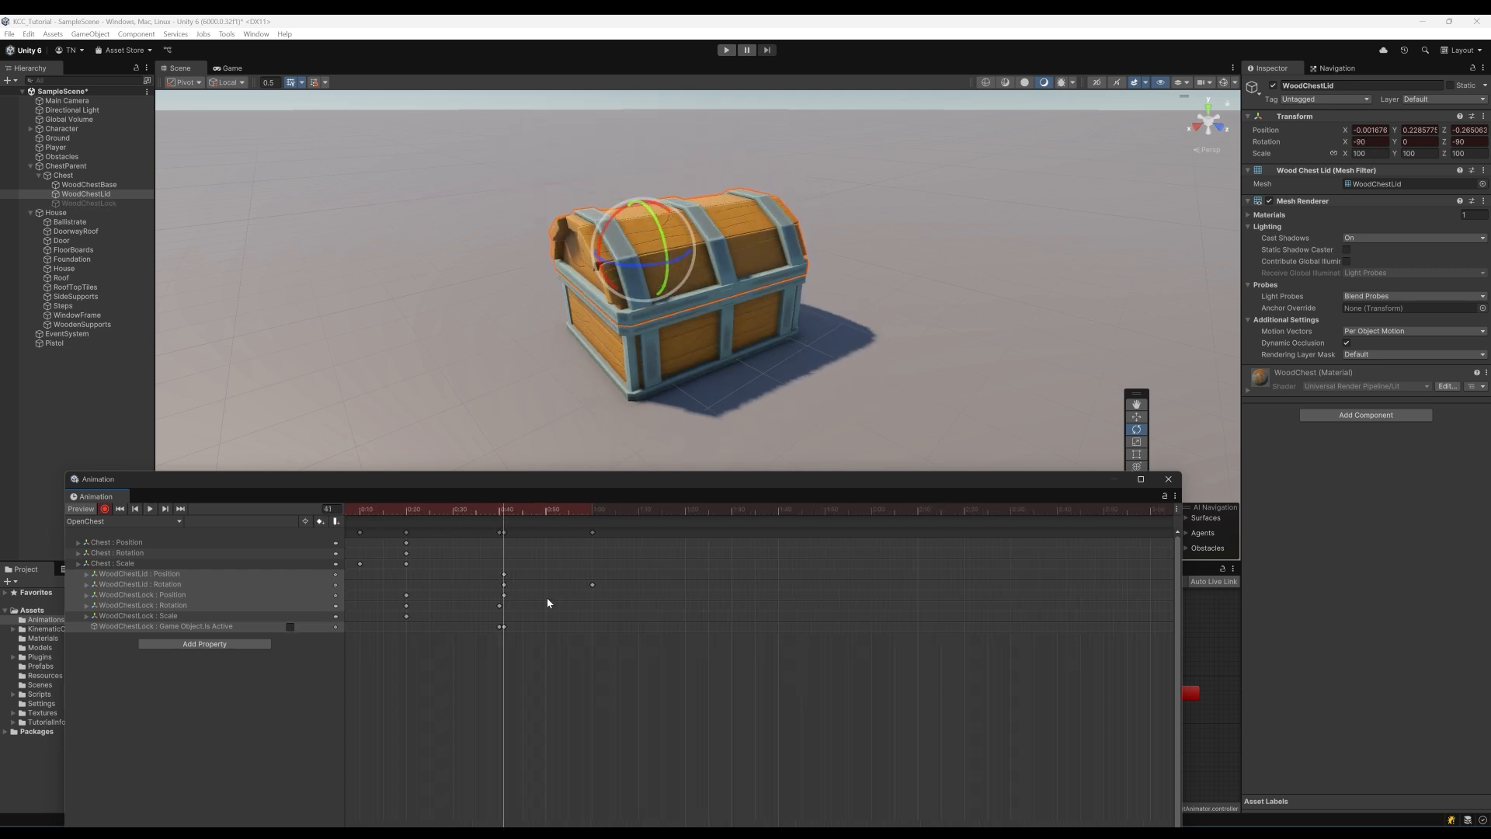
left_click_drag(607, 478, 613, 411)
left_click_drag(510, 441, 613, 404)
left_click(508, 440)
left_click_drag(507, 441, 594, 446)
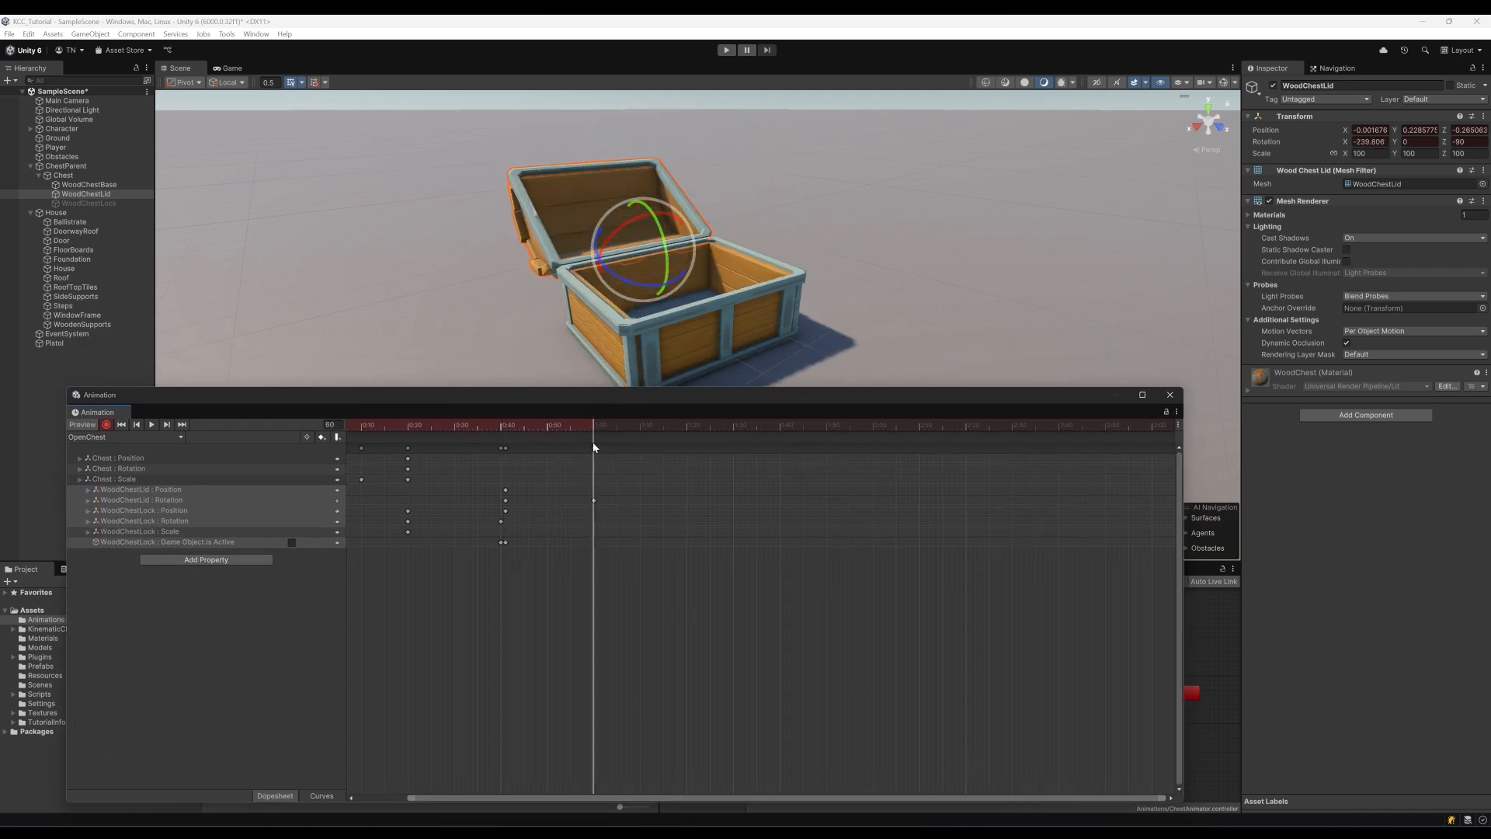
Set the playhead to frame 41 and isolate the WoodChestLid rotation in the curve editor
mouse_move(502, 426)
left_mouse_down()
mouse_move(604, 448)
mouse_move(505, 455)
left_mouse_up()
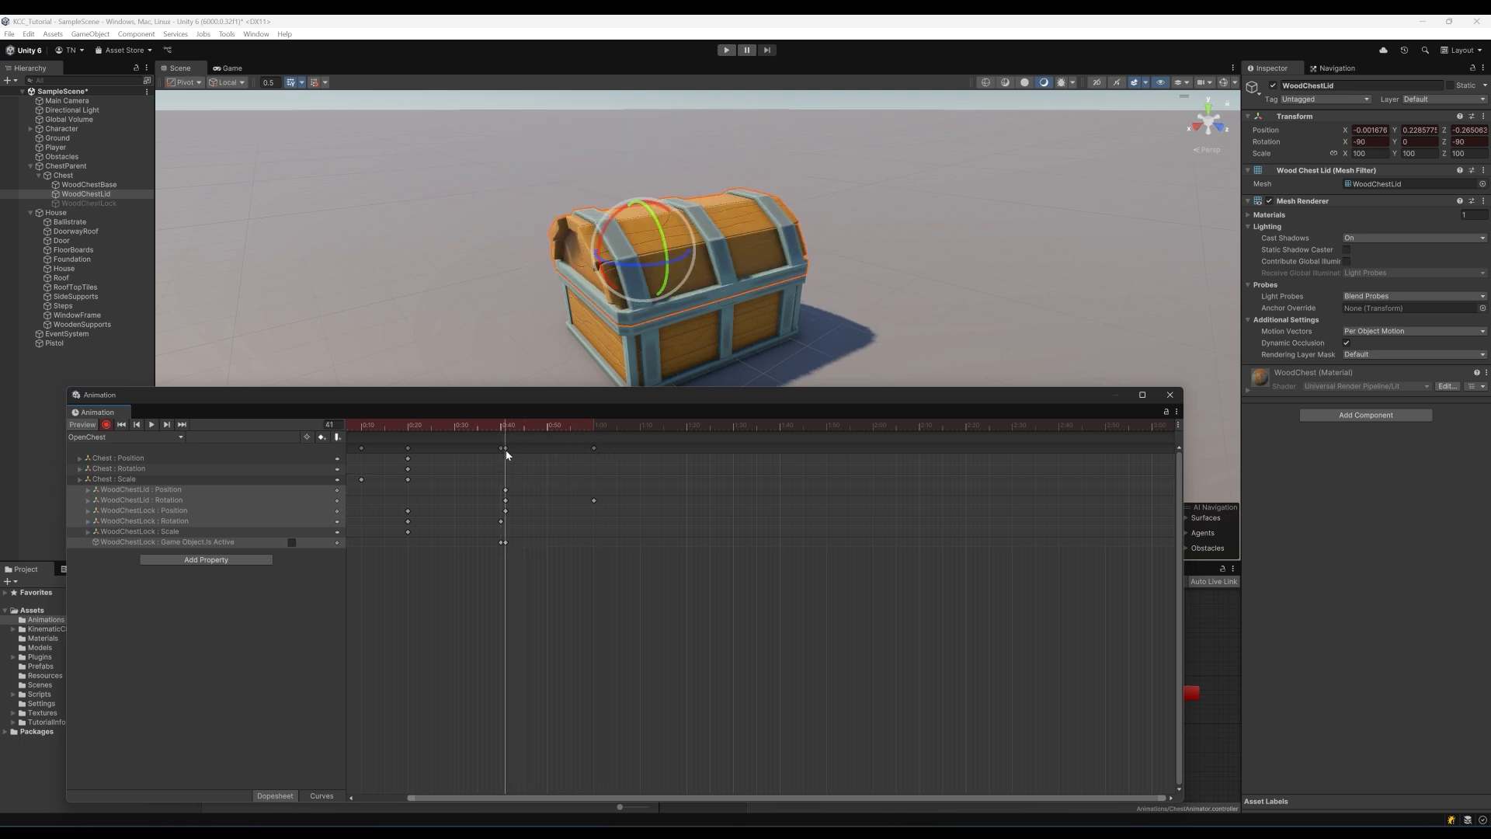
left_click(322, 795)
scroll(459, 614, "down", 4)
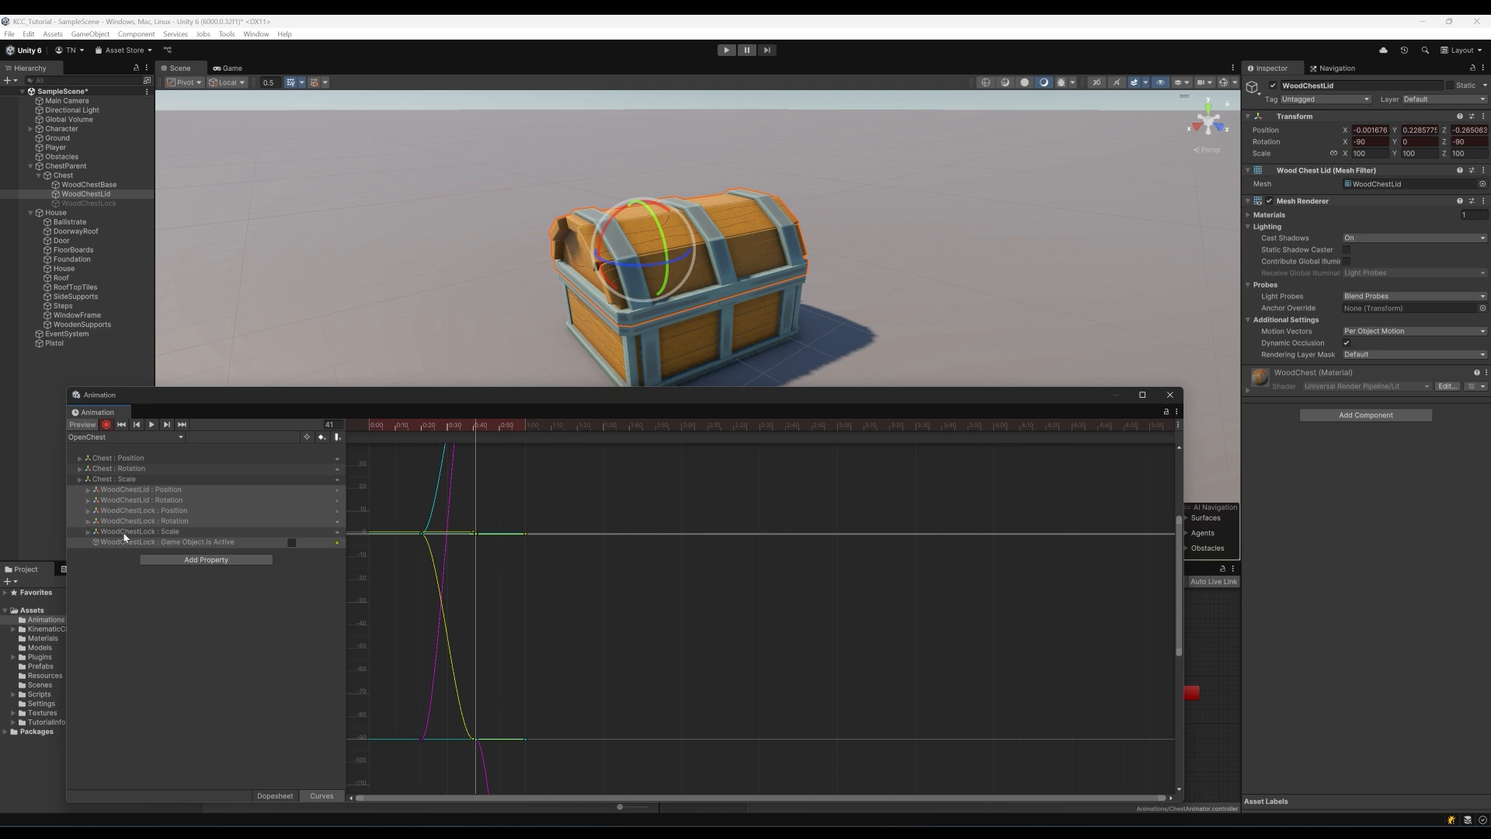
left_click(130, 501)
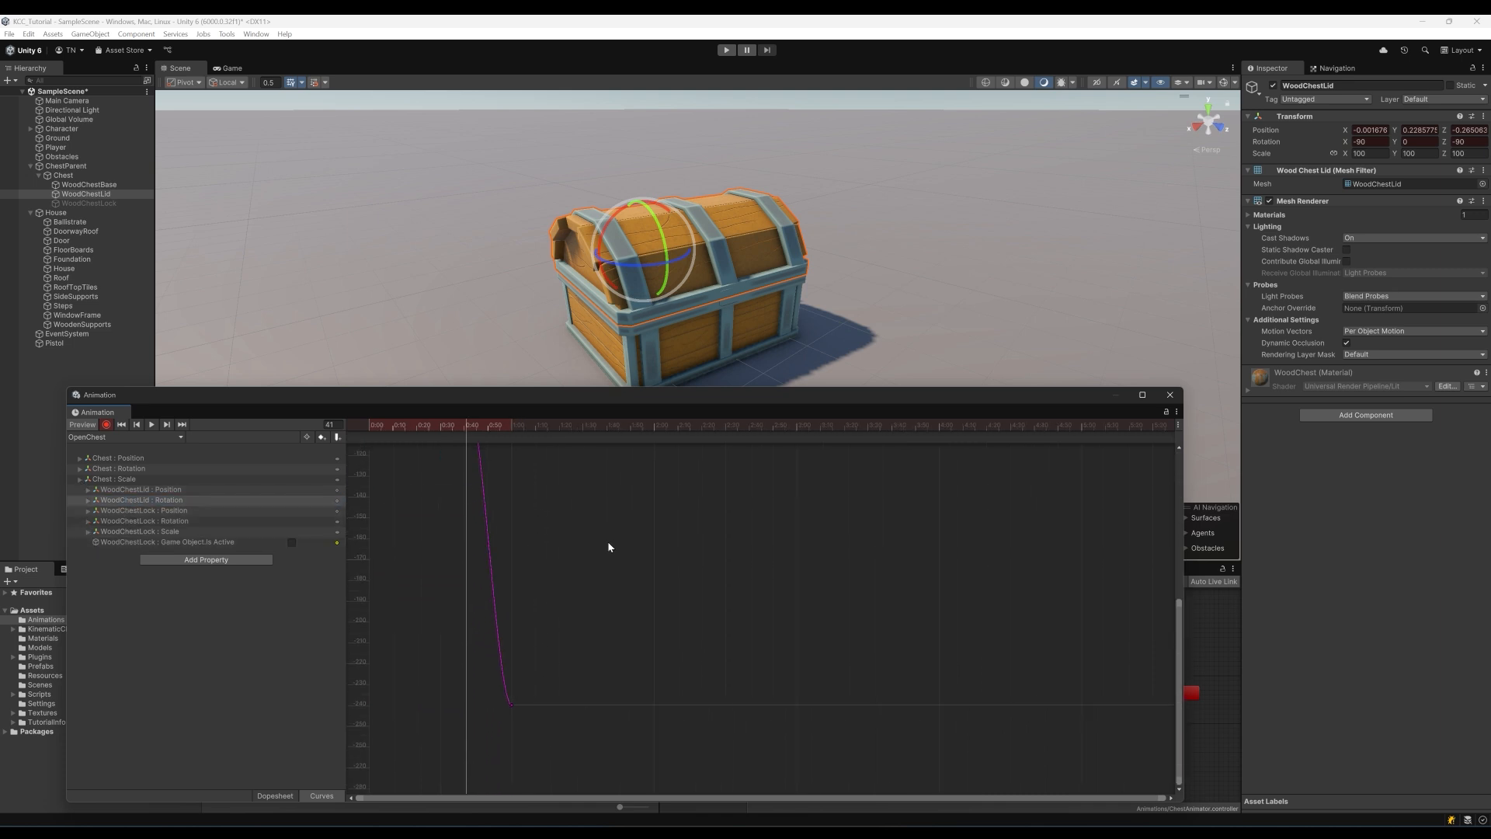
scroll(577, 626, "down", 2)
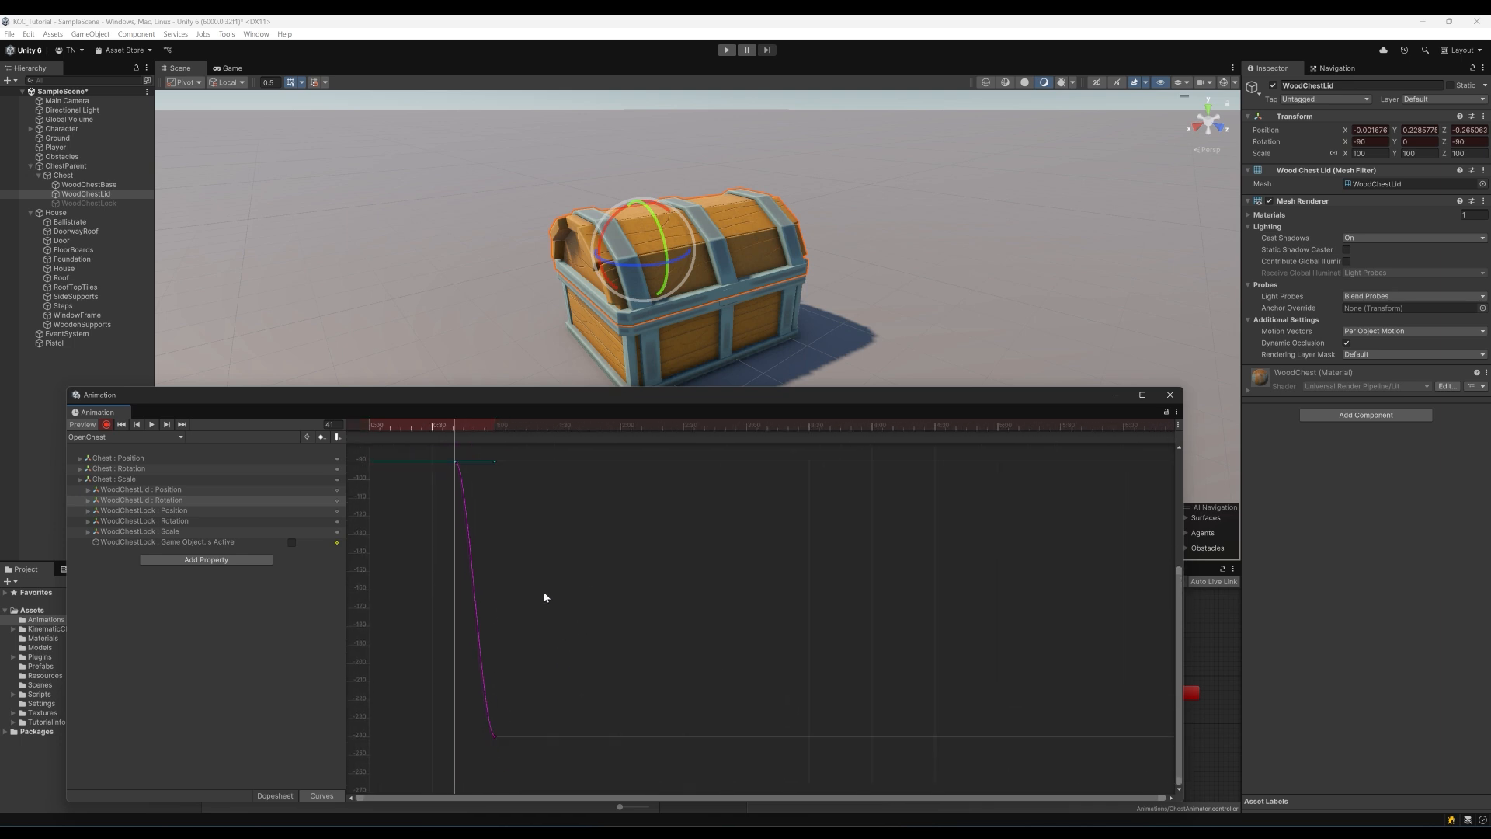
scroll(536, 600, "down", 2)
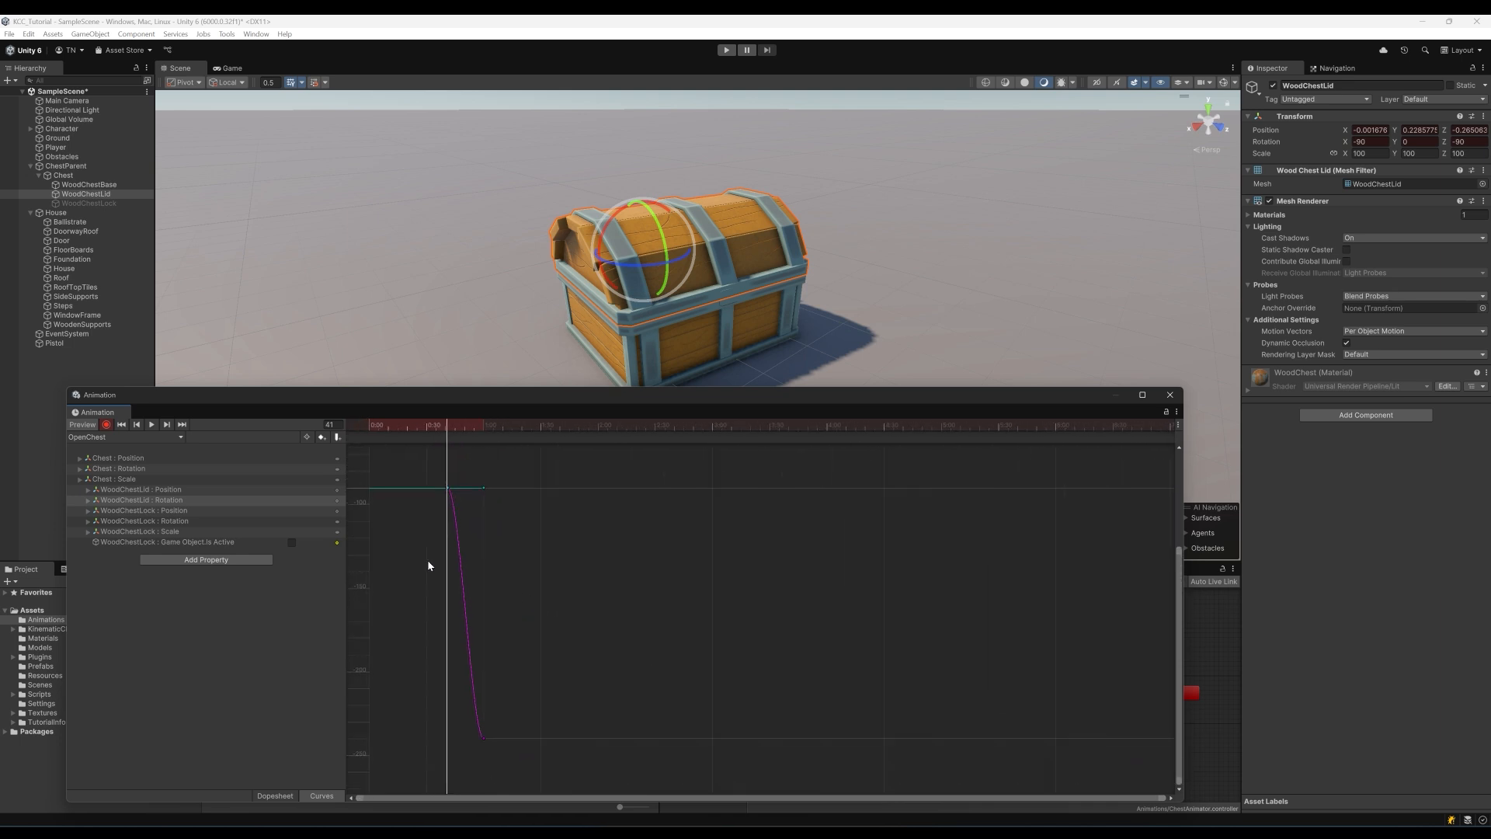
Reshape the lid's X rotation curve by turning the frame 60 keyframe's incoming tangent nearly vertical, so the opening accelerates towards its end
left_click(443, 494)
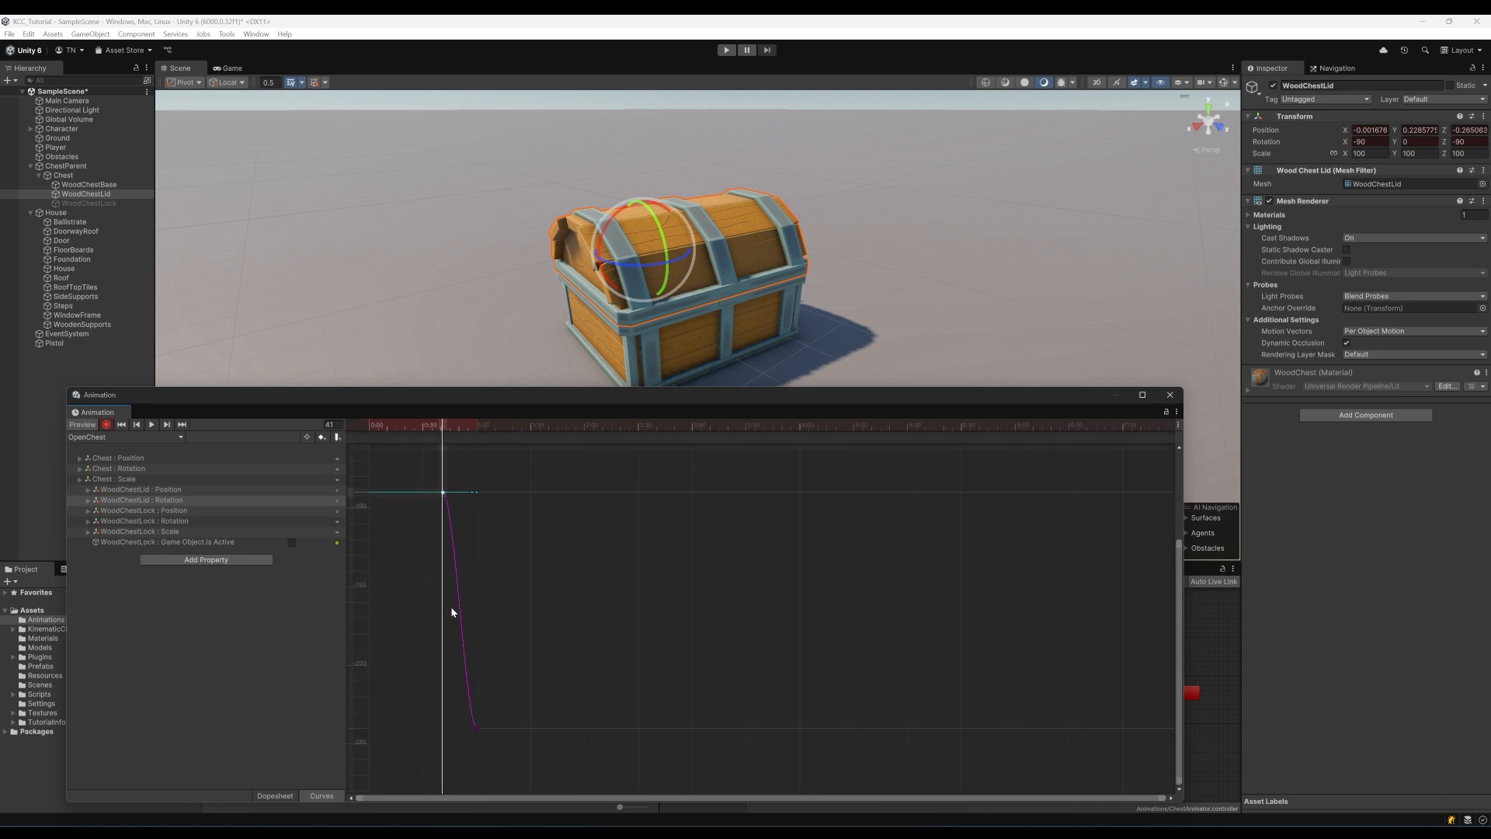
left_click(477, 726)
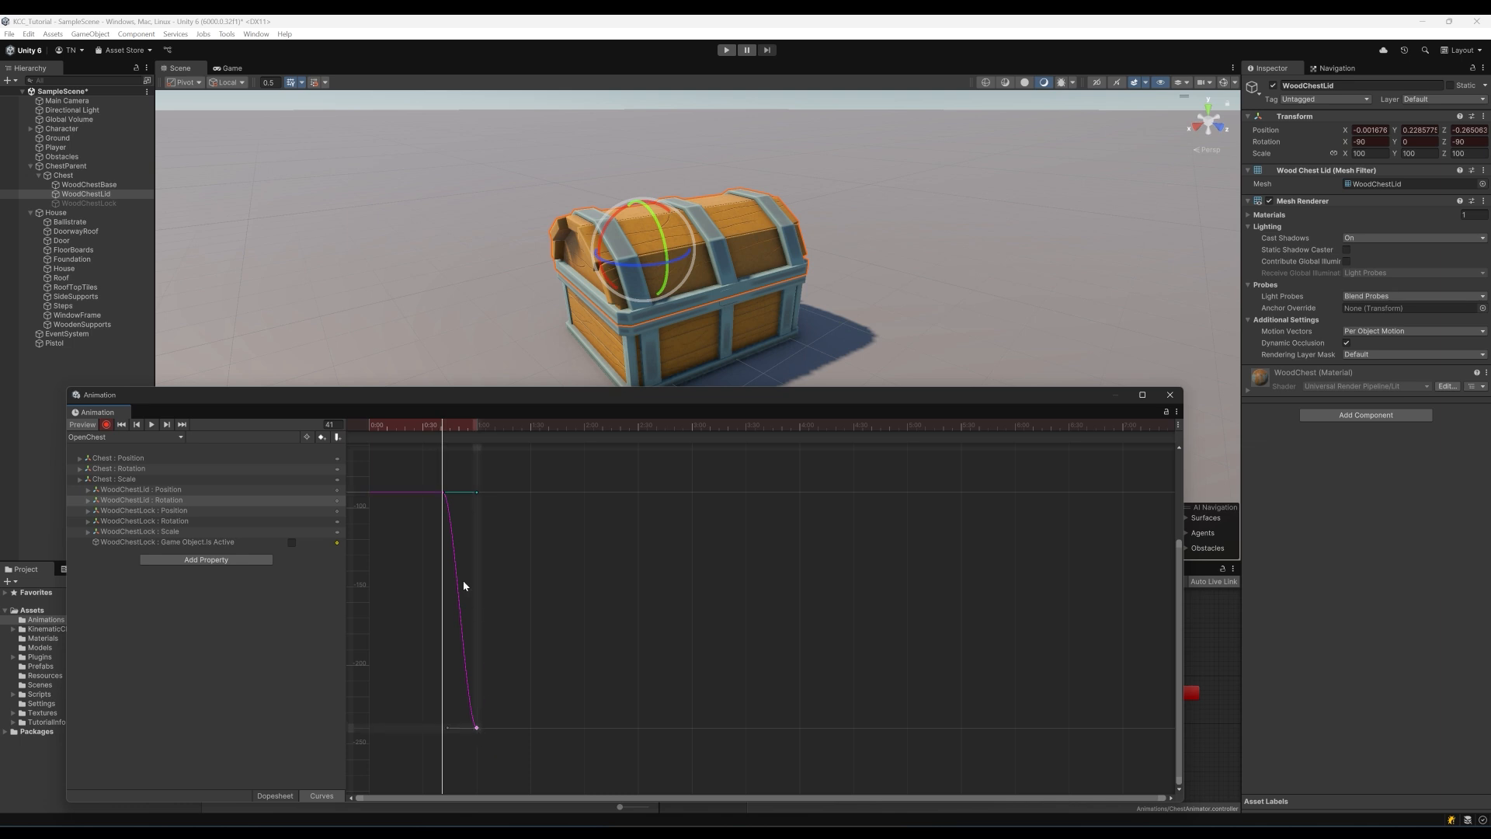
left_click(443, 494)
left_click(477, 727)
left_click_drag(450, 726, 476, 706)
mouse_move(444, 433)
left_mouse_down()
mouse_move(463, 426)
mouse_move(443, 434)
left_mouse_up()
scroll(432, 505, "up", 2)
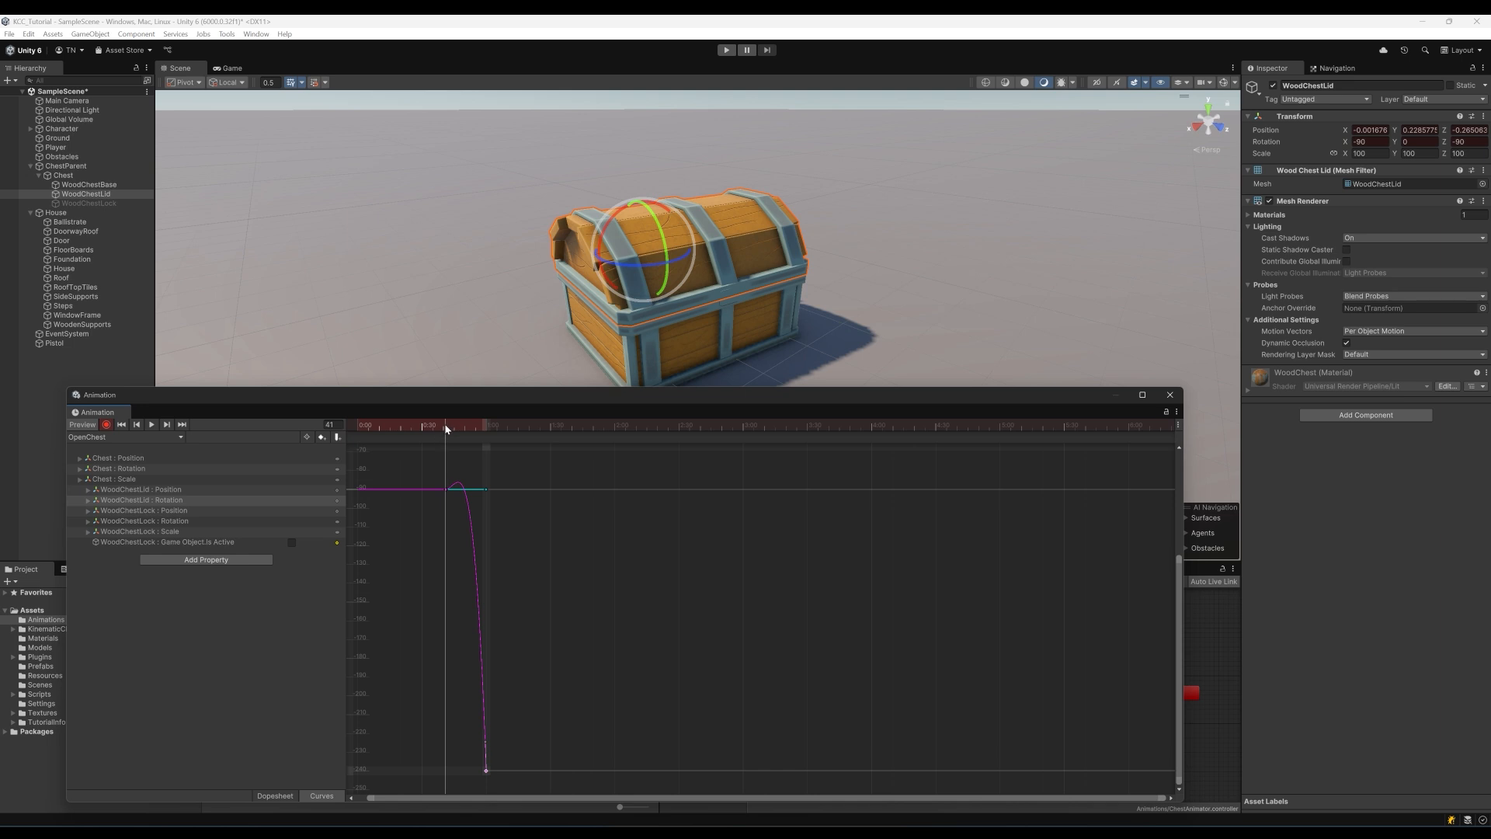
Angle the outgoing tangent of the lid's frame 41 rotation keyframe steeply downward so the curve no longer bulges above its starting value
mouse_move(446, 427)
left_mouse_down()
mouse_move(474, 434)
mouse_move(448, 434)
left_mouse_up()
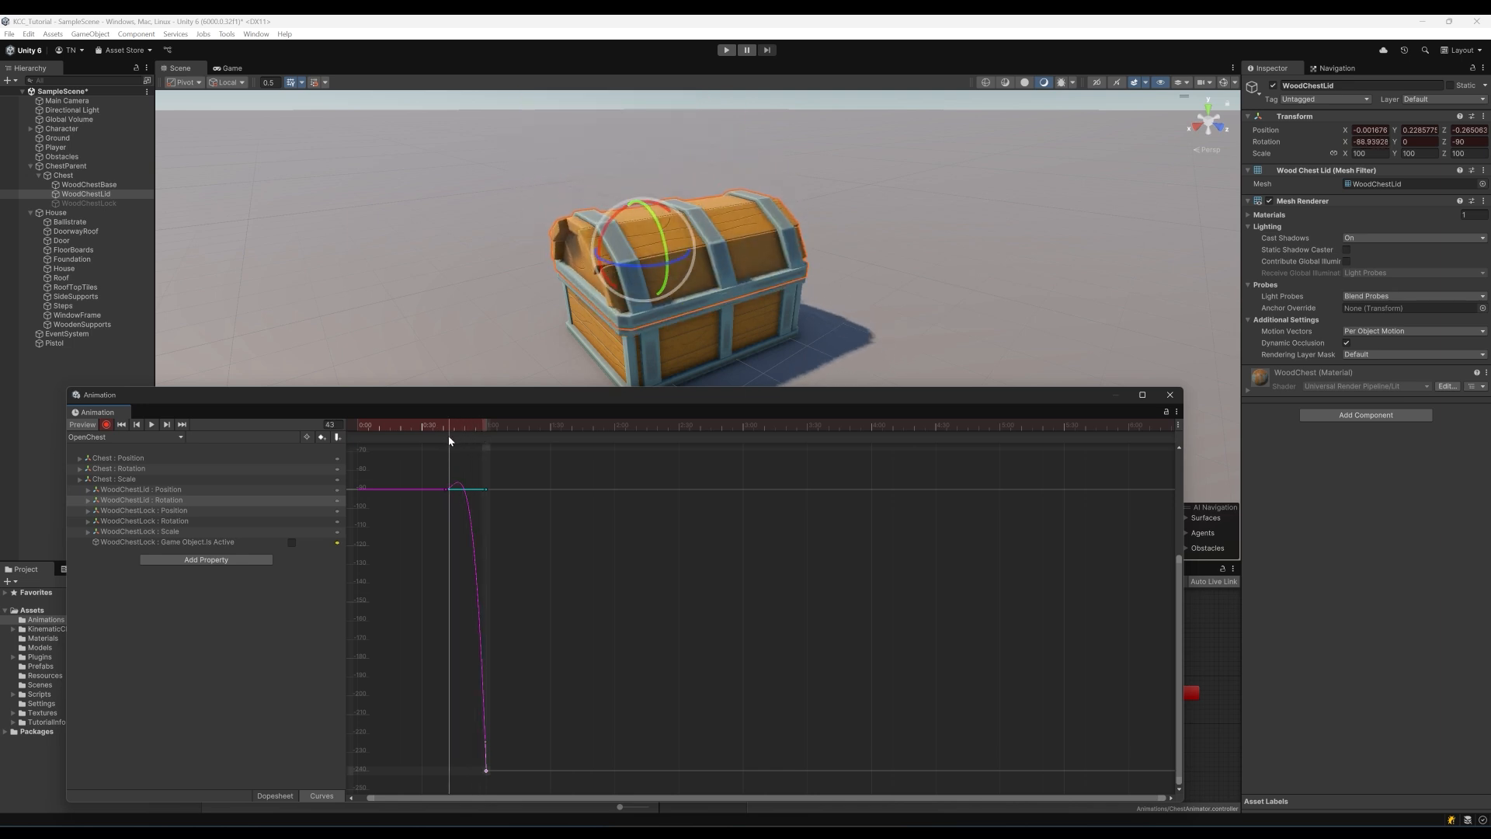
left_click(447, 491)
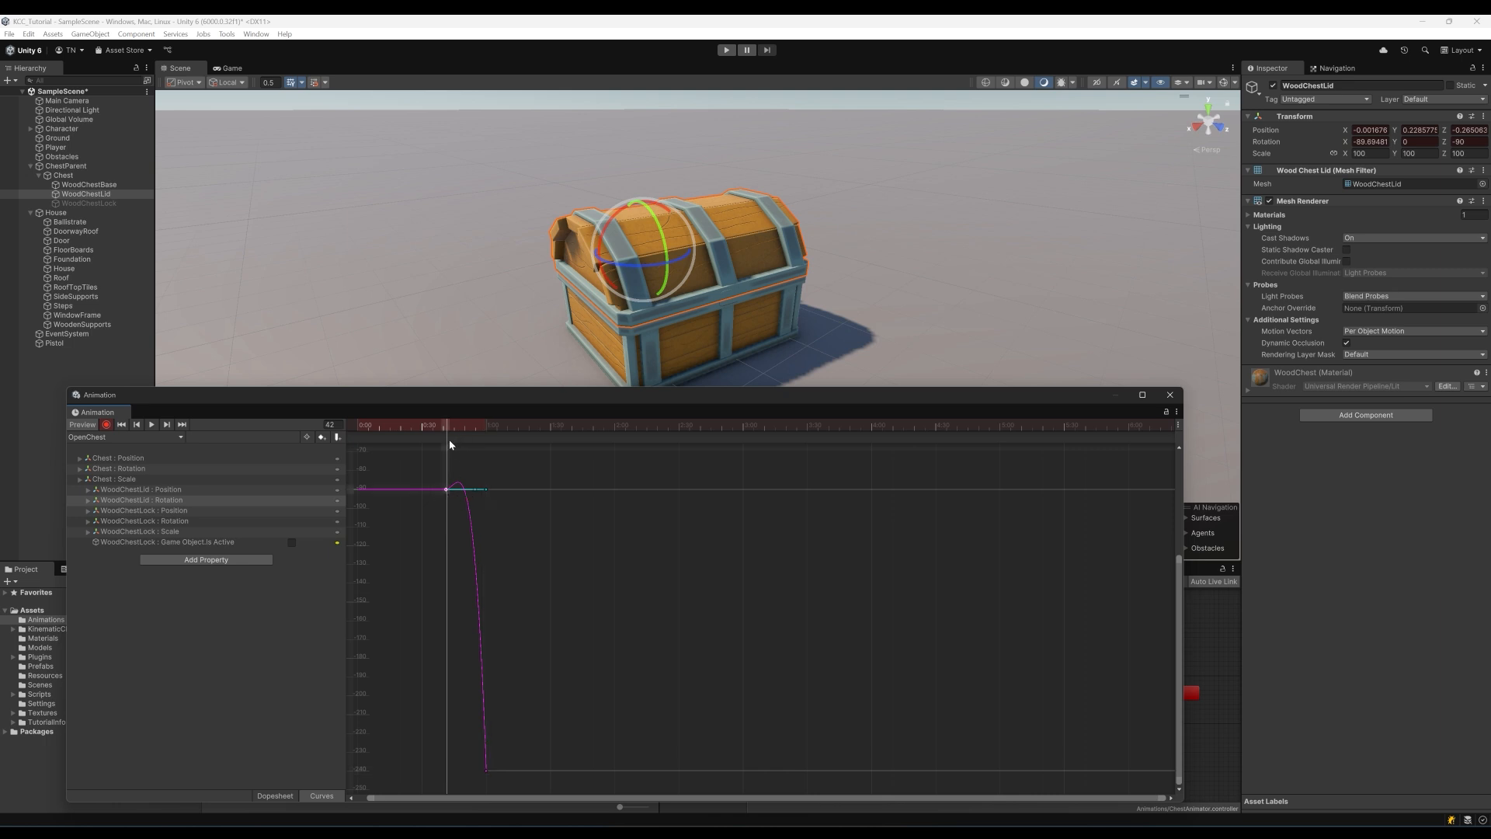
left_click_drag(475, 493, 458, 537)
scroll(461, 547, "down", 2)
scroll(471, 575, "up", 1)
left_click_drag(444, 530, 441, 528)
Replay the OpenChest clip from the dopesheet to check the lid motion, and end recording by closing the Animation window
left_click_drag(440, 425, 474, 443)
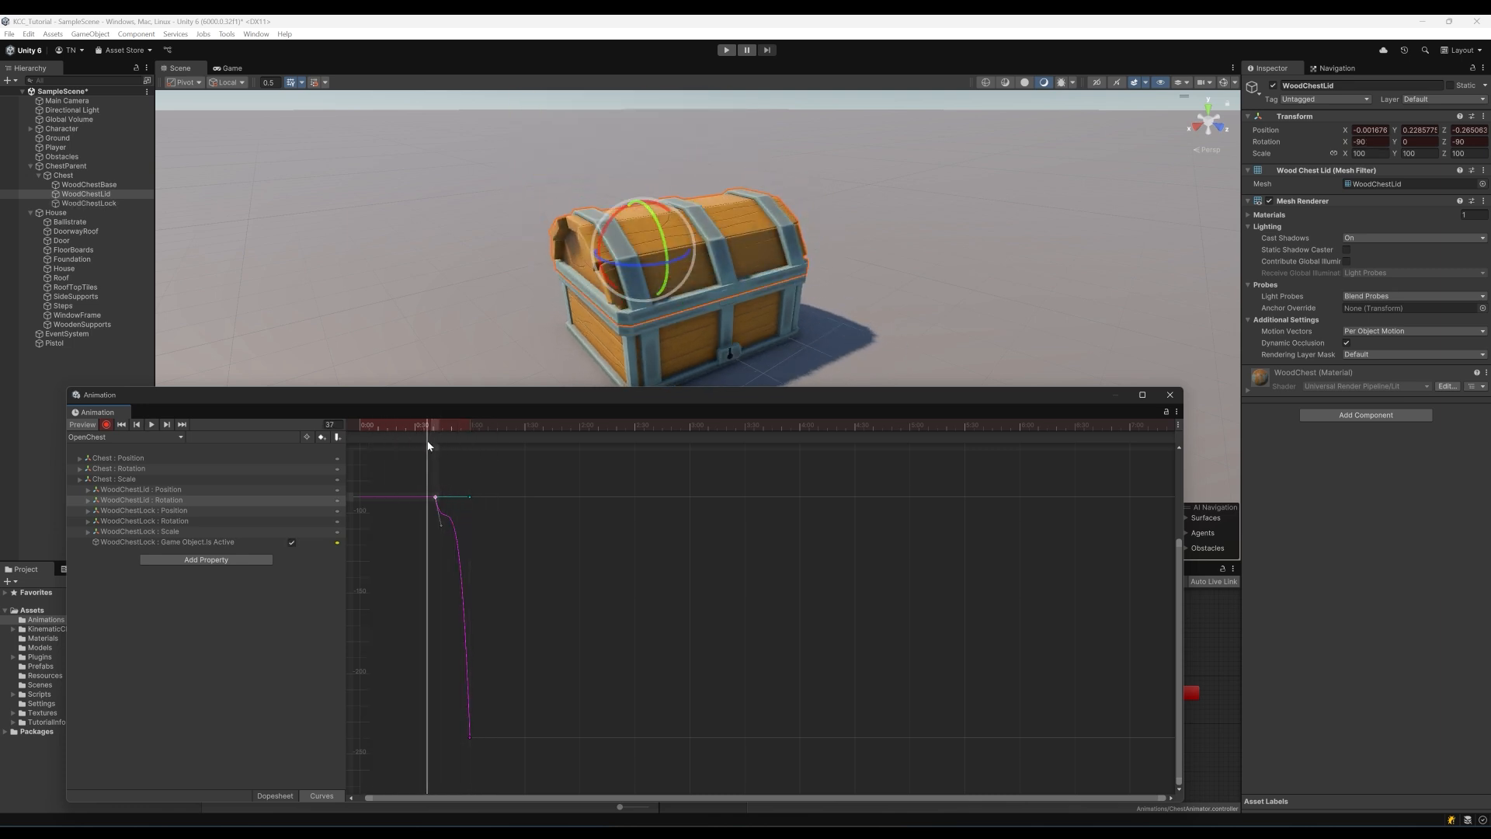
key("space")
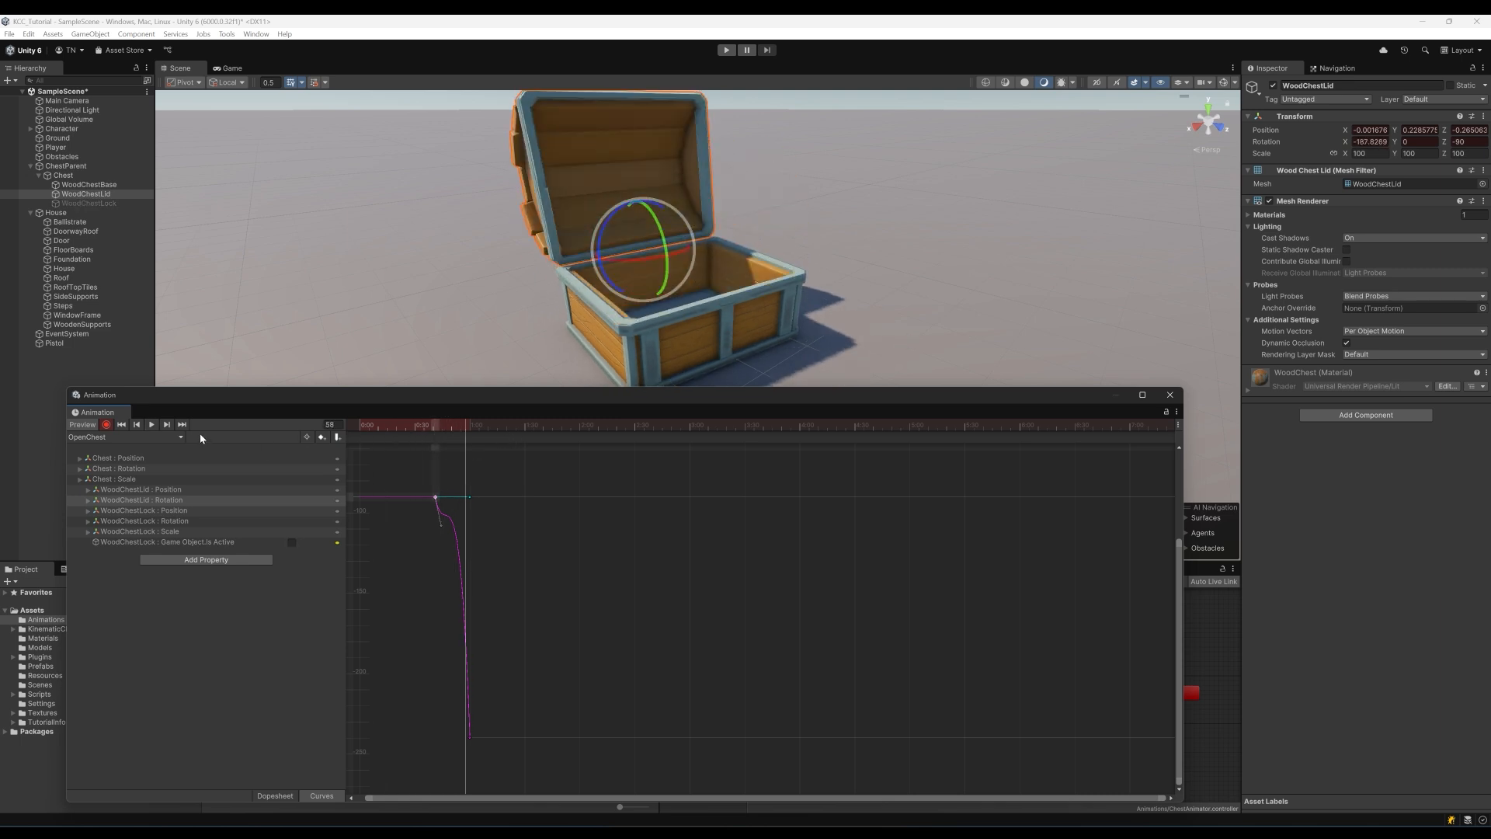
left_click(278, 796)
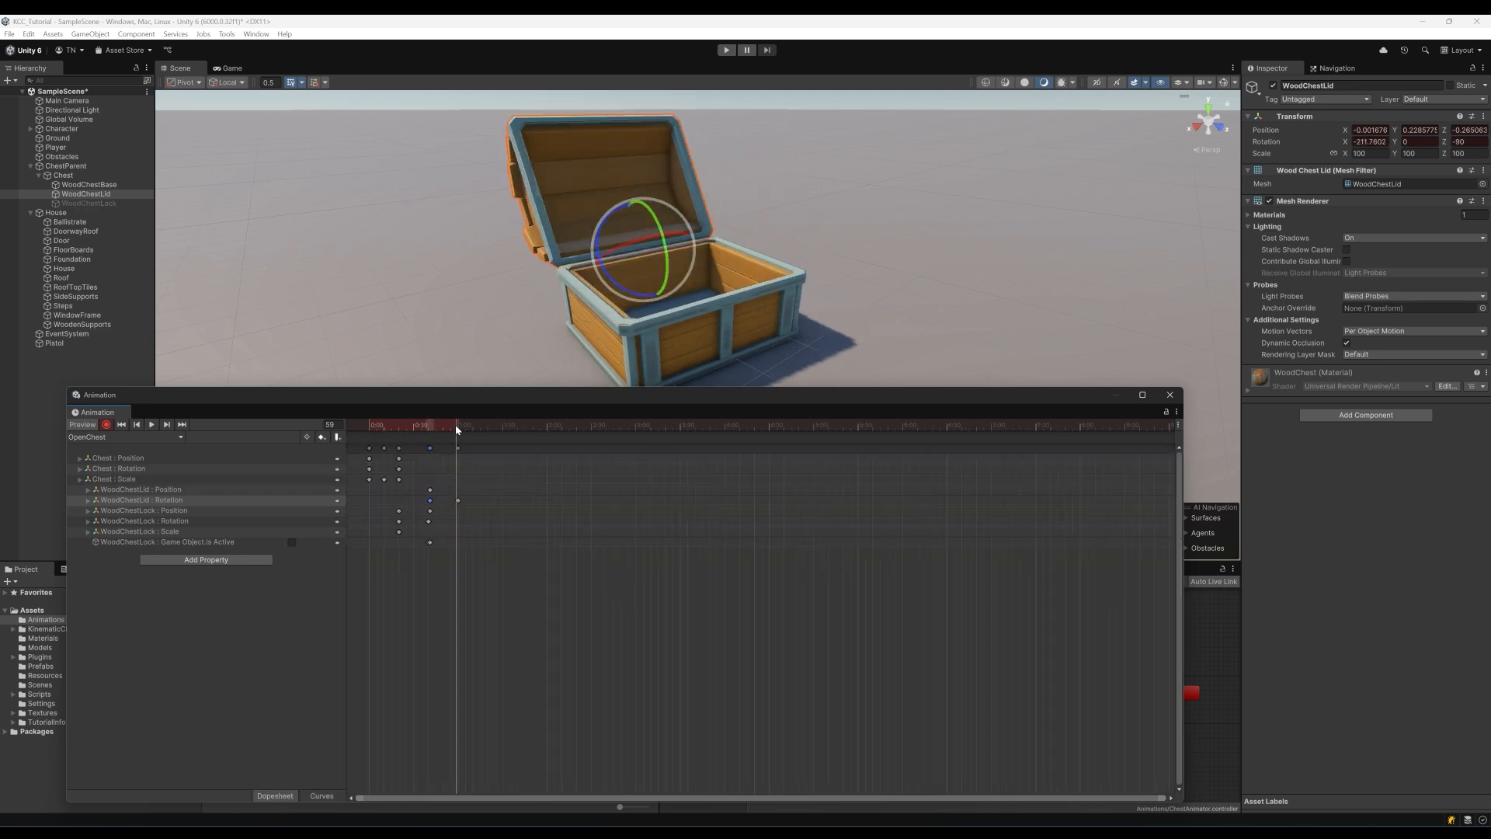
left_click_drag(455, 424, 369, 425)
key("space")
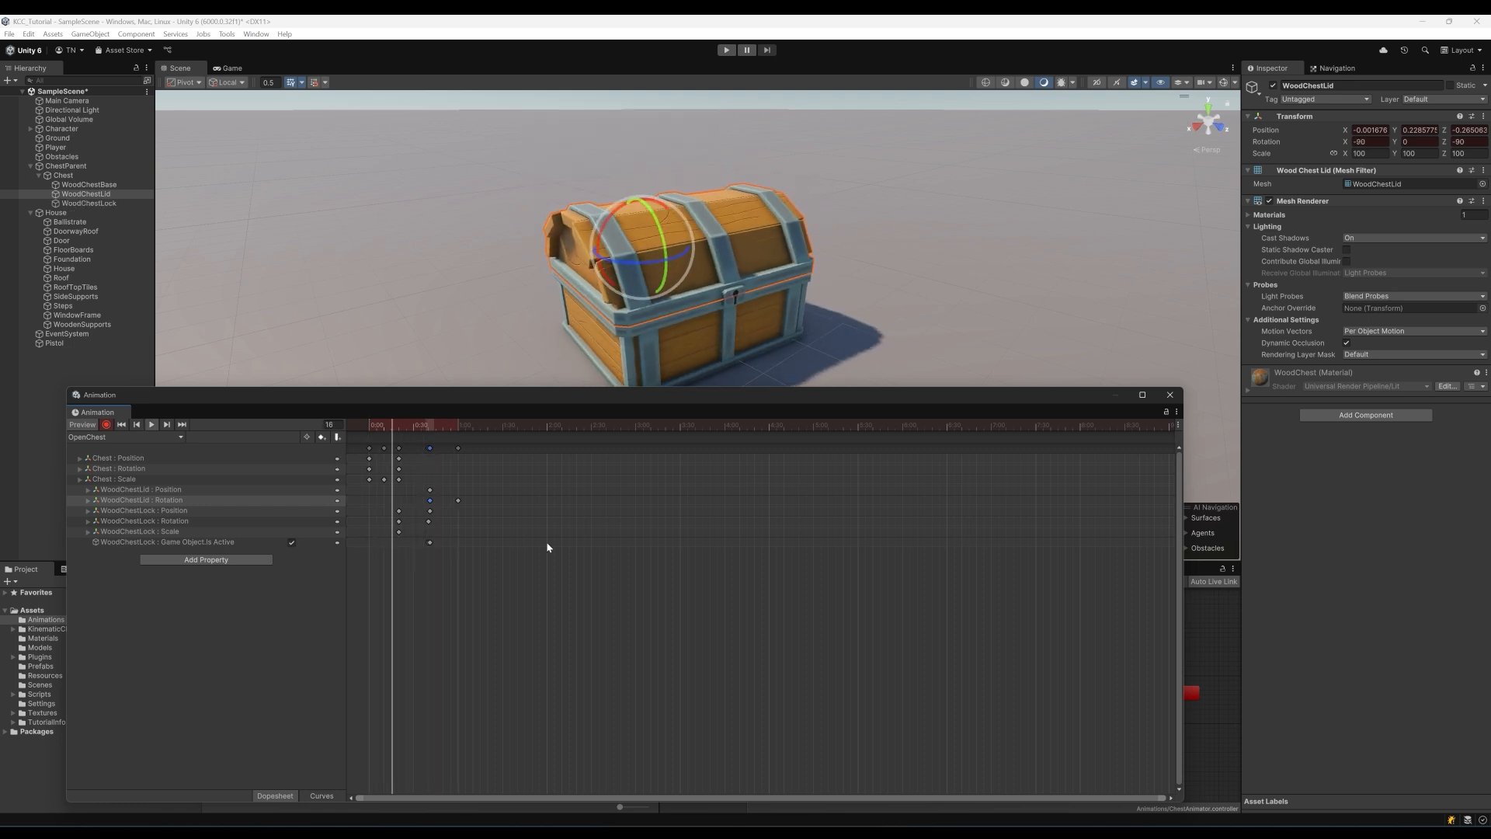
left_click(403, 425)
key("space")
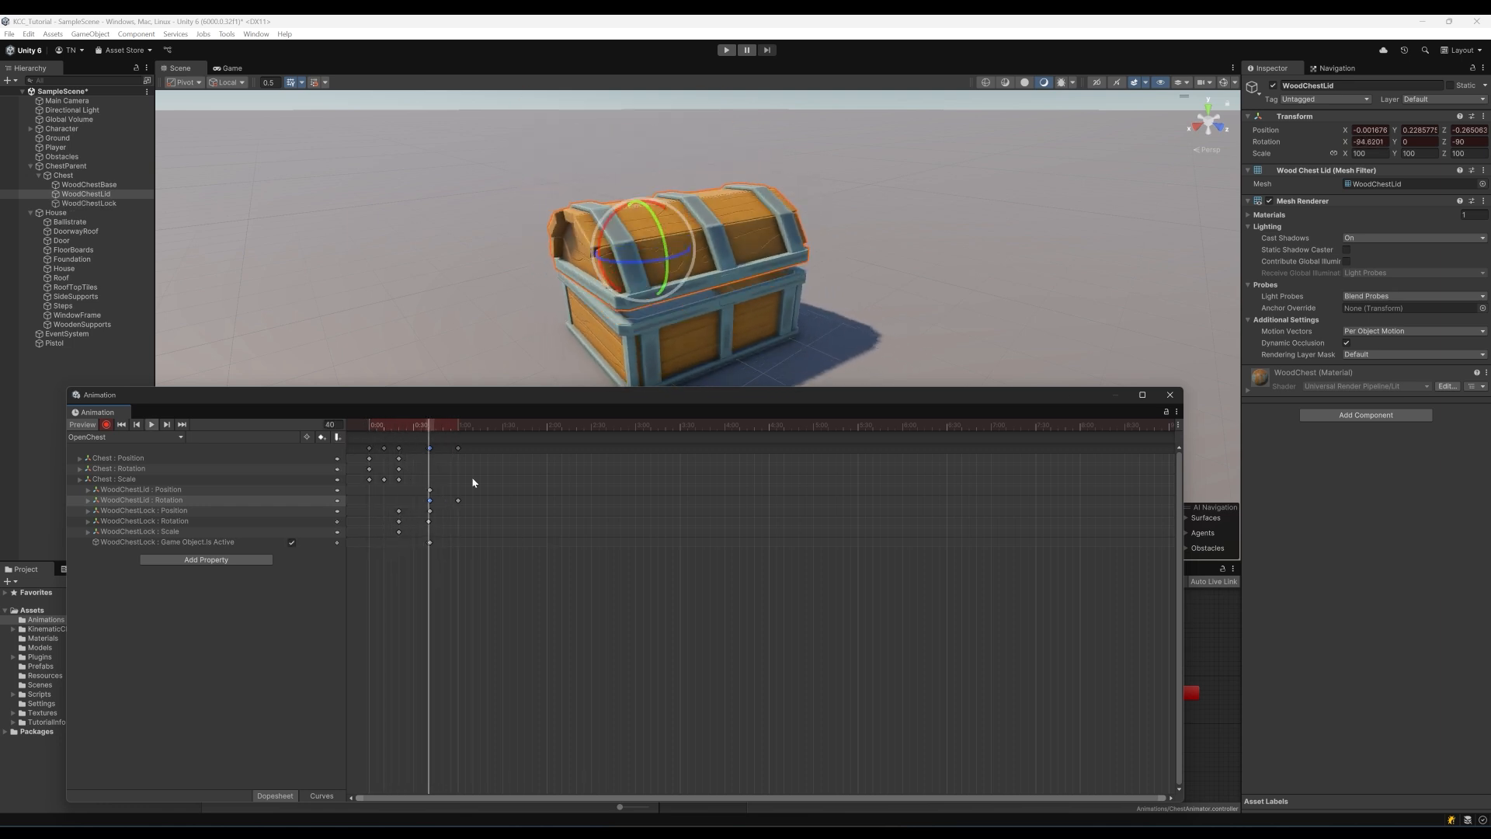
left_click(106, 425)
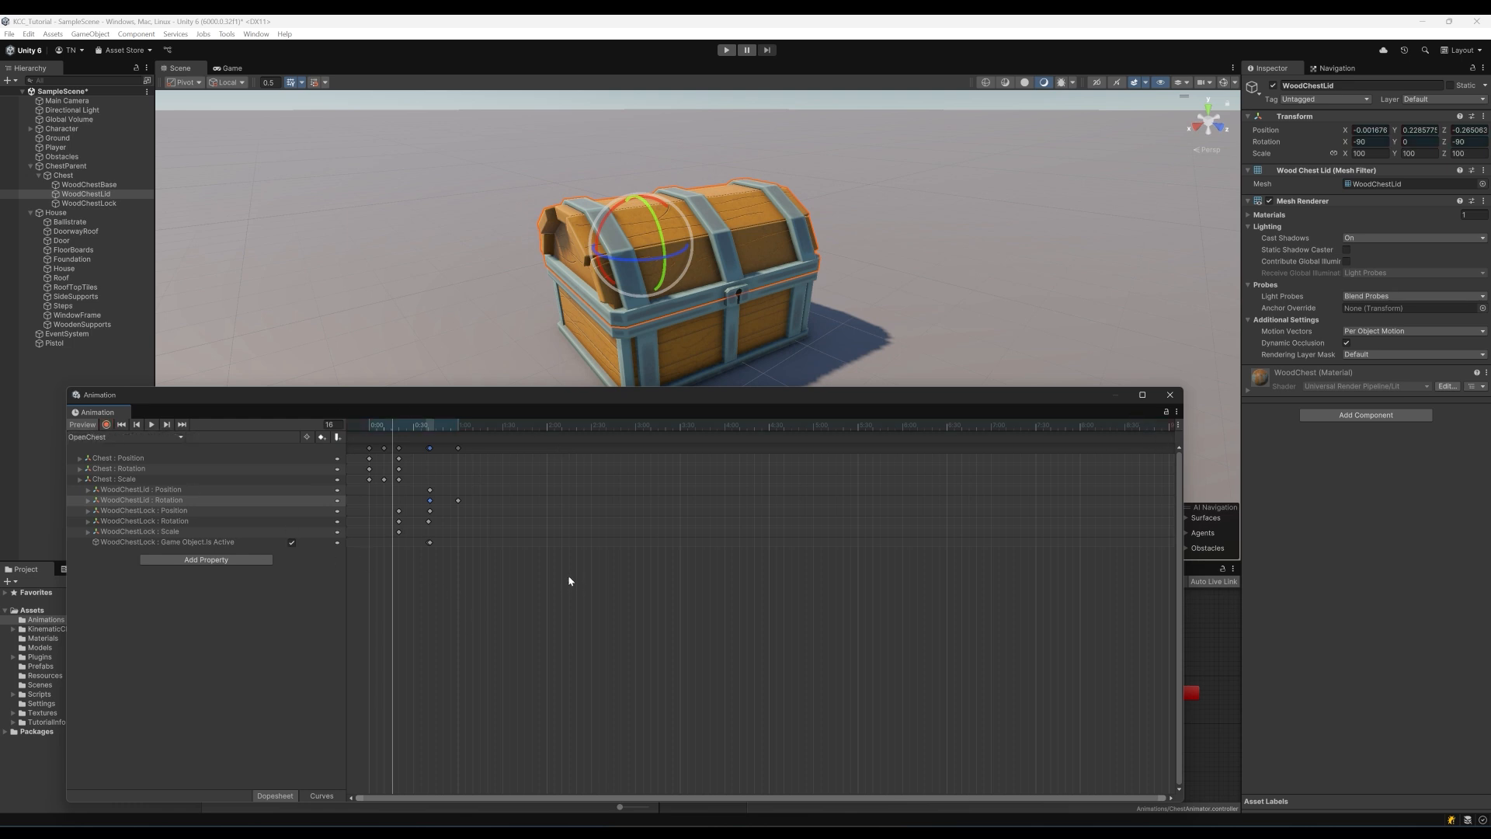
left_click(1170, 395)
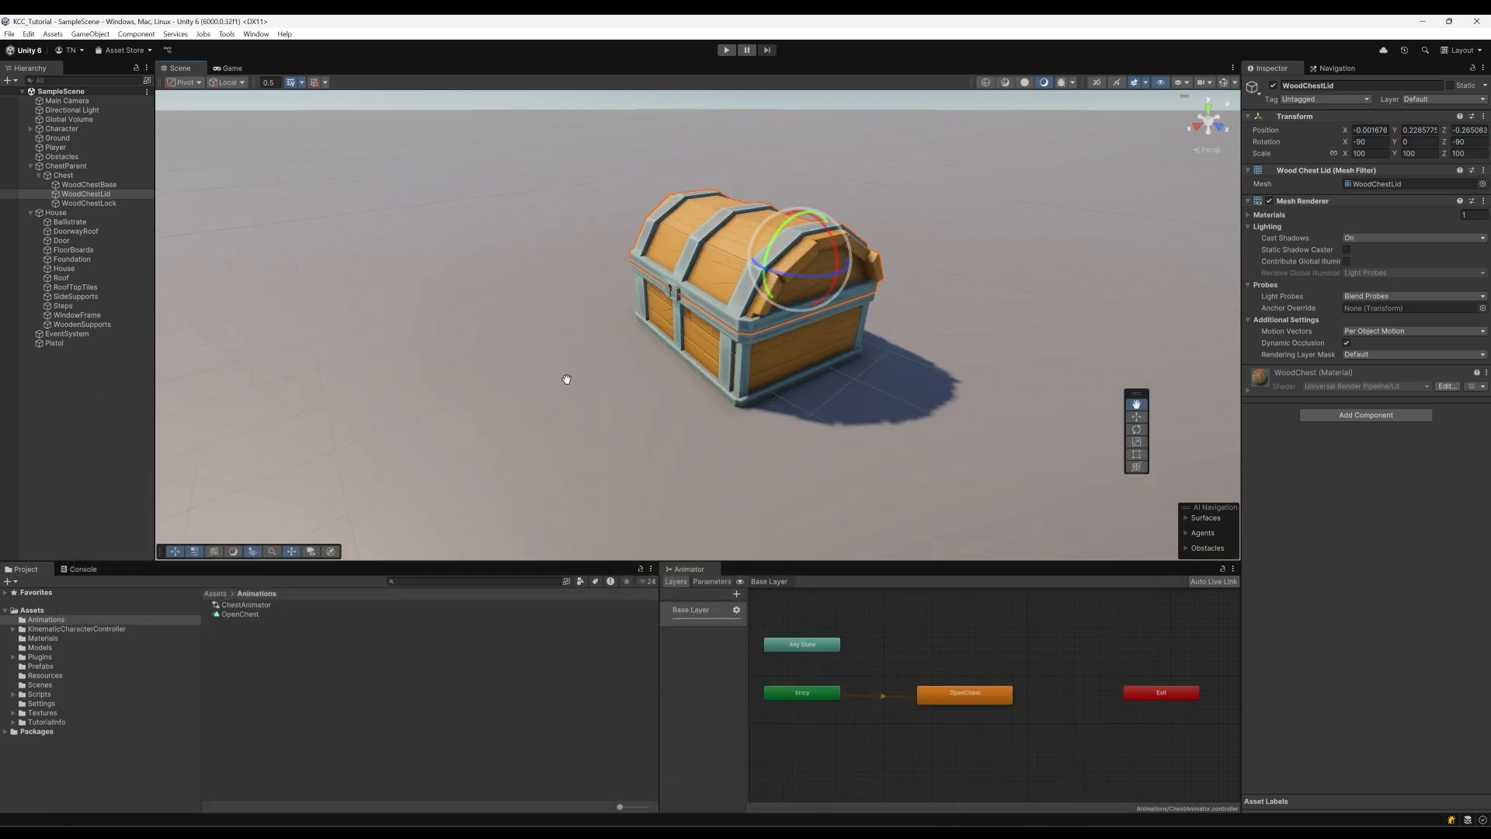
Collapse the Chest object in the hierarchy and set its Y rotation to 0
left_click(60, 175)
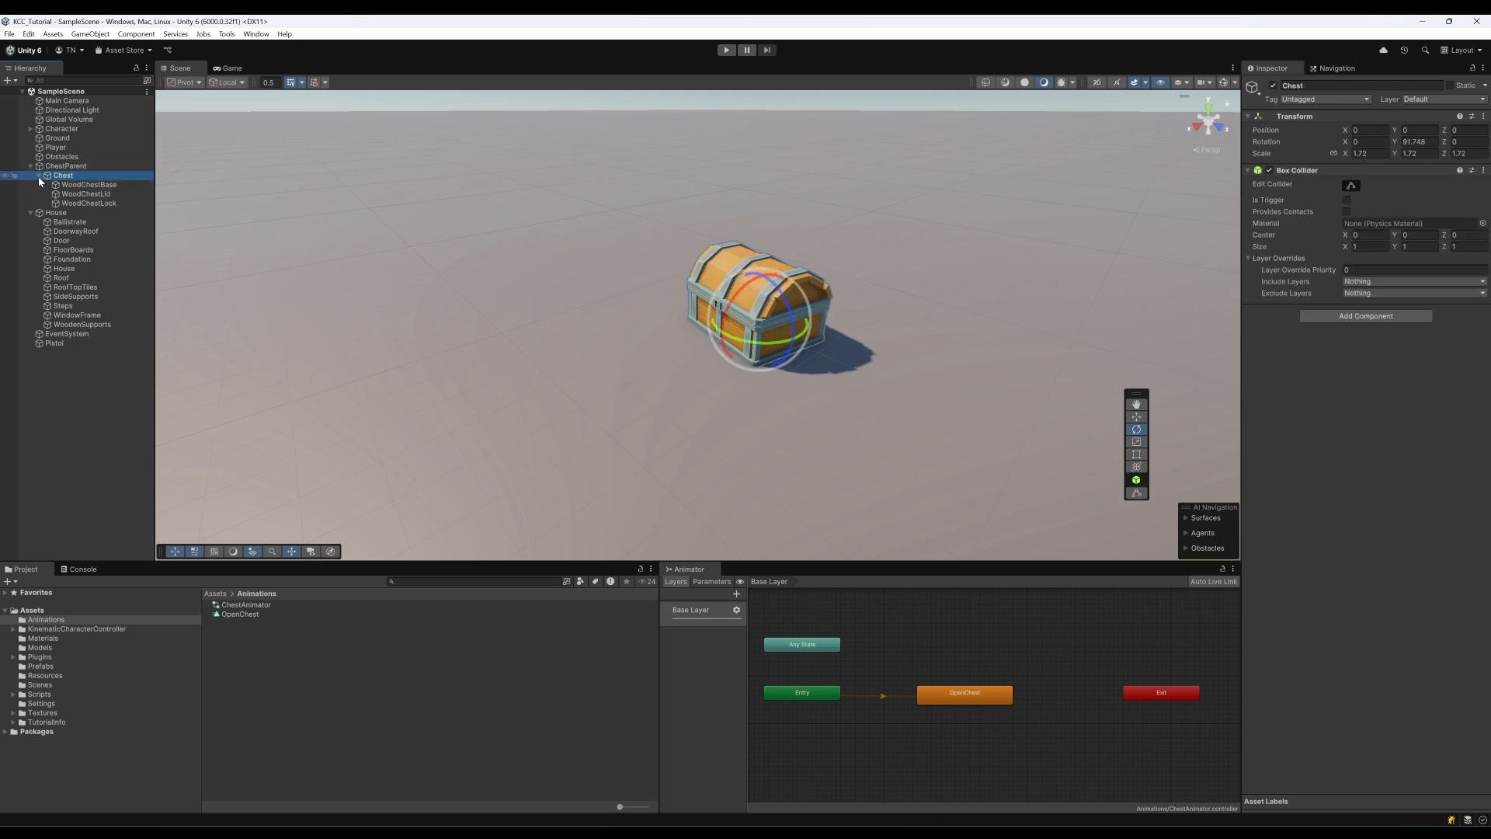
left_click(39, 176)
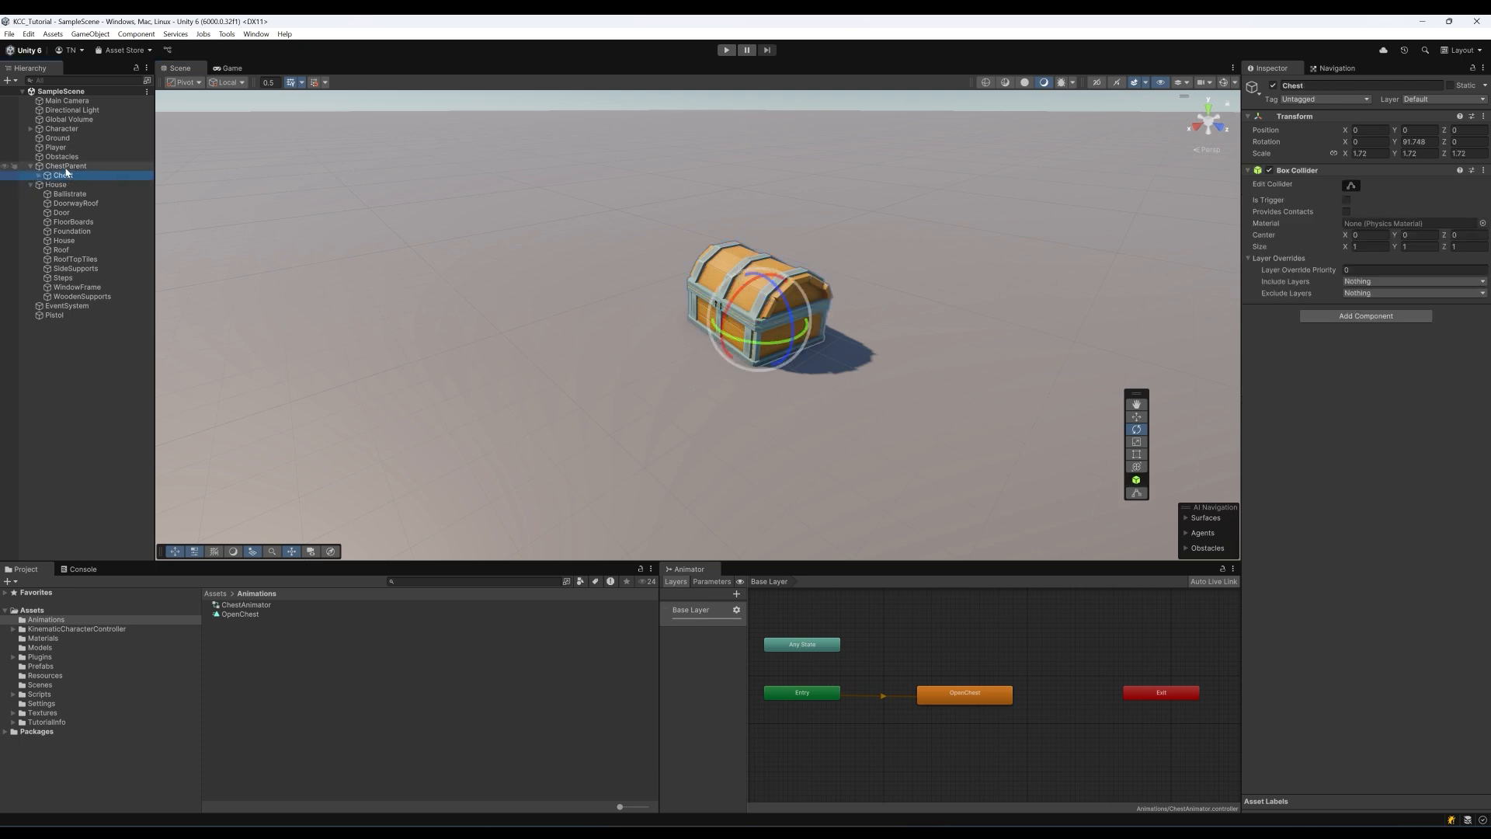
left_click(1415, 141)
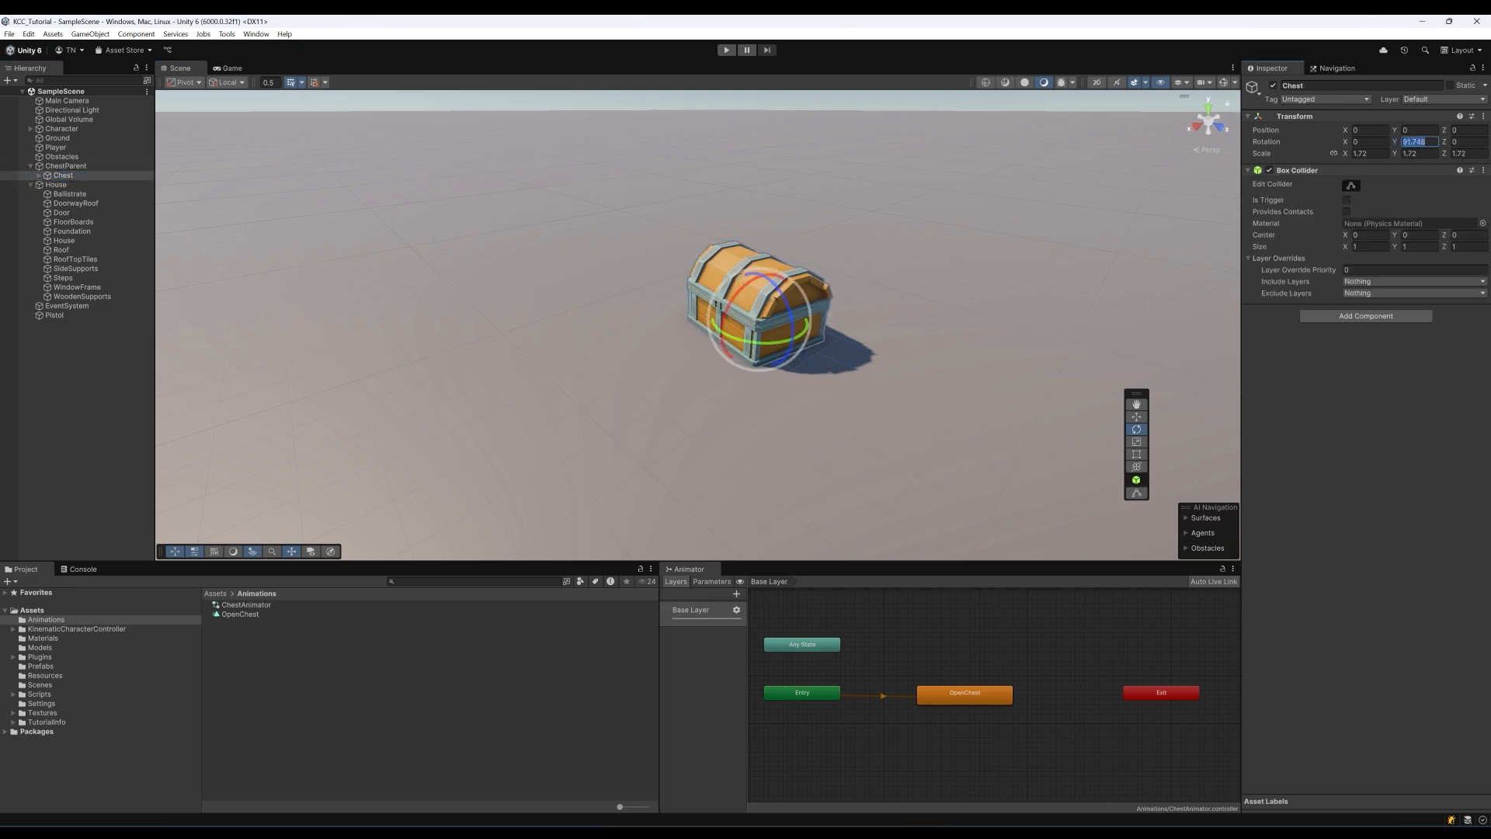
type("0")
middle_click_drag(845, 354, 692, 326)
scroll(815, 317, "up", 5)
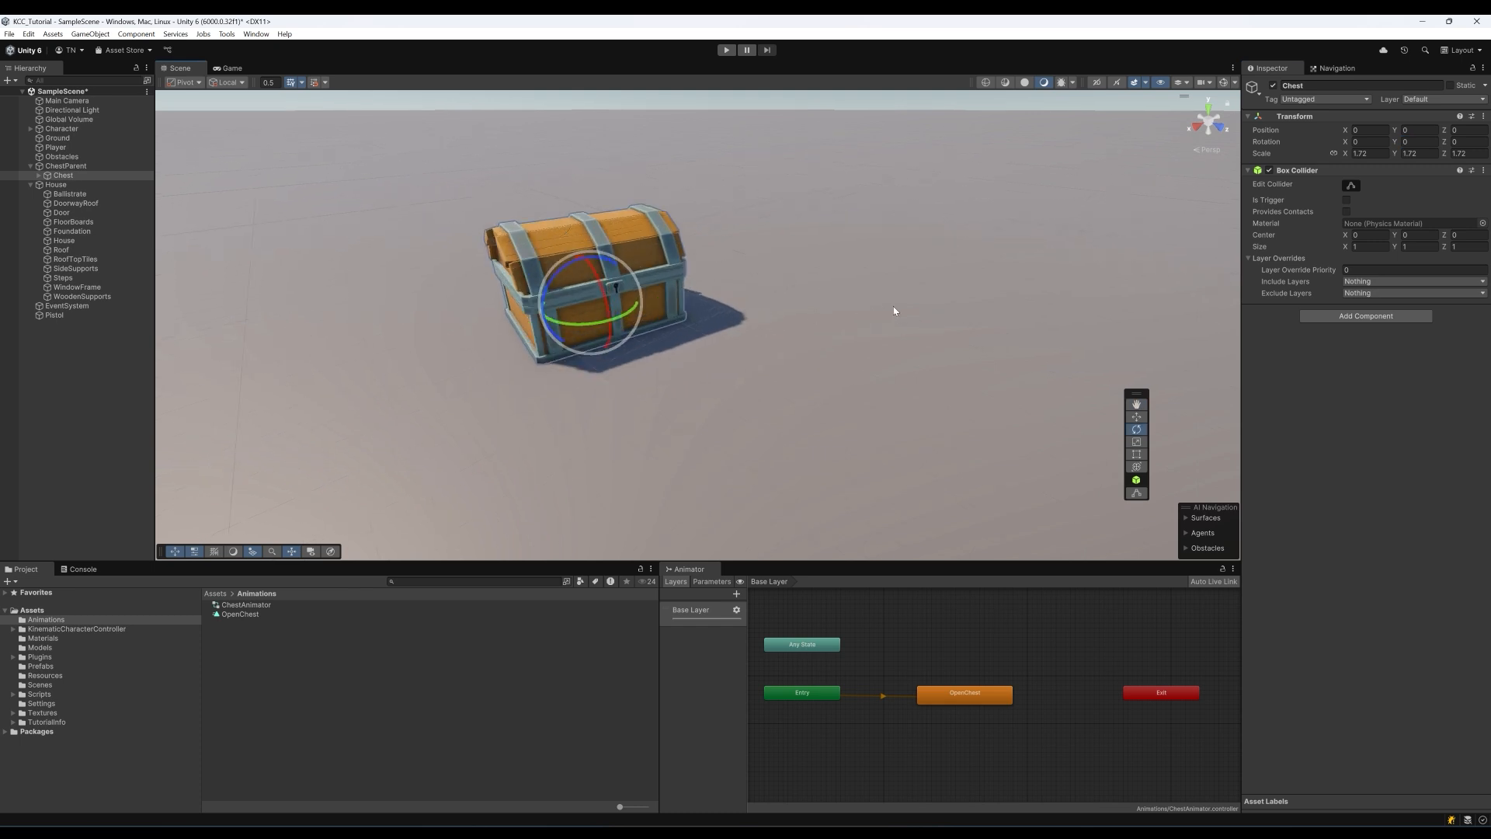
Move ChestParent near the character to about X 0.15, Z 4.89, and turn it to a Y rotation of about 186
left_click(66, 165)
scroll(602, 278, "down", 2)
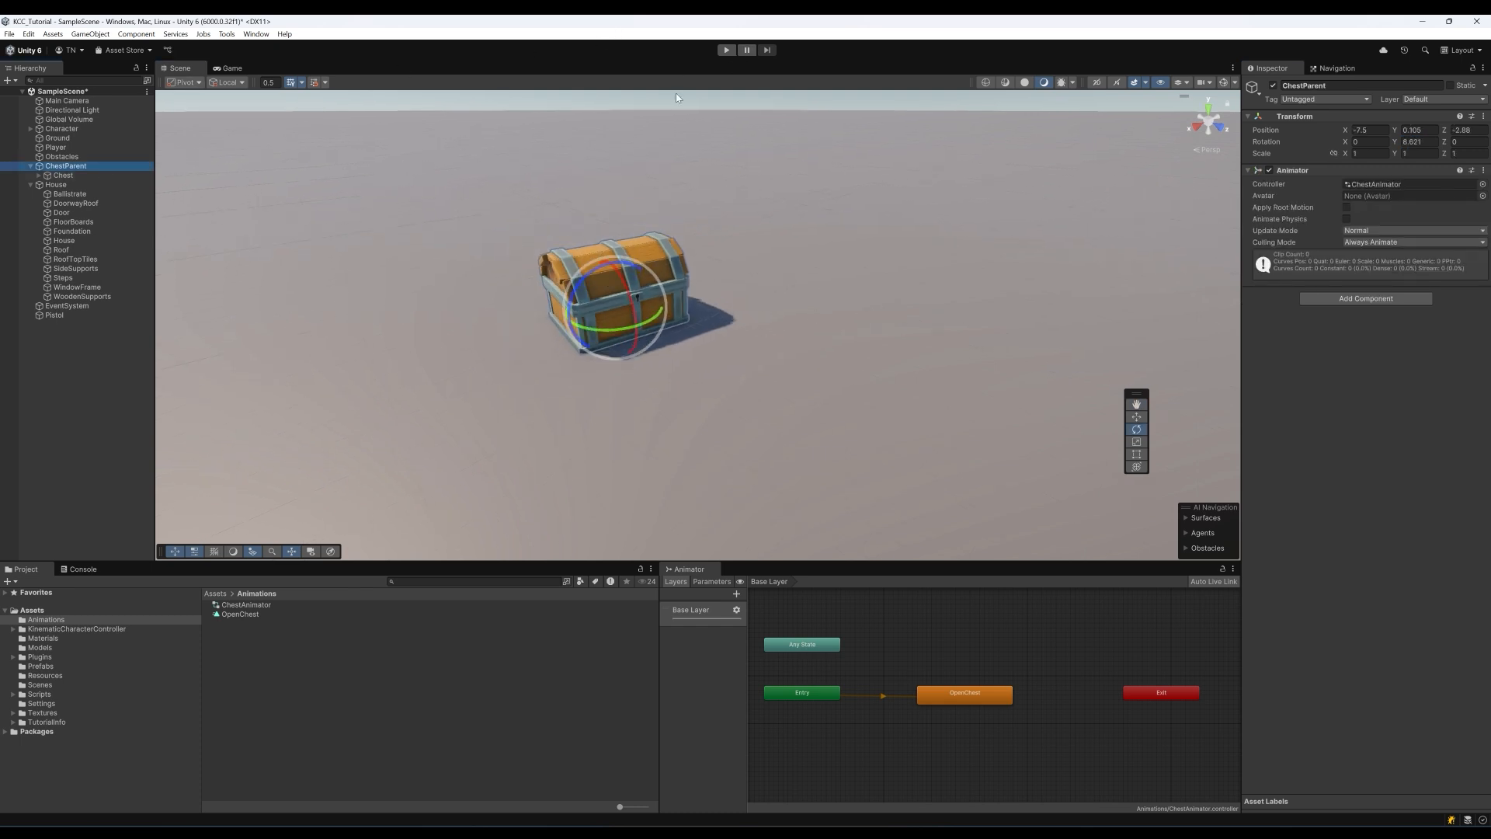
scroll(602, 160, "down", 6)
middle_click_drag(626, 226, 649, 201)
key("w")
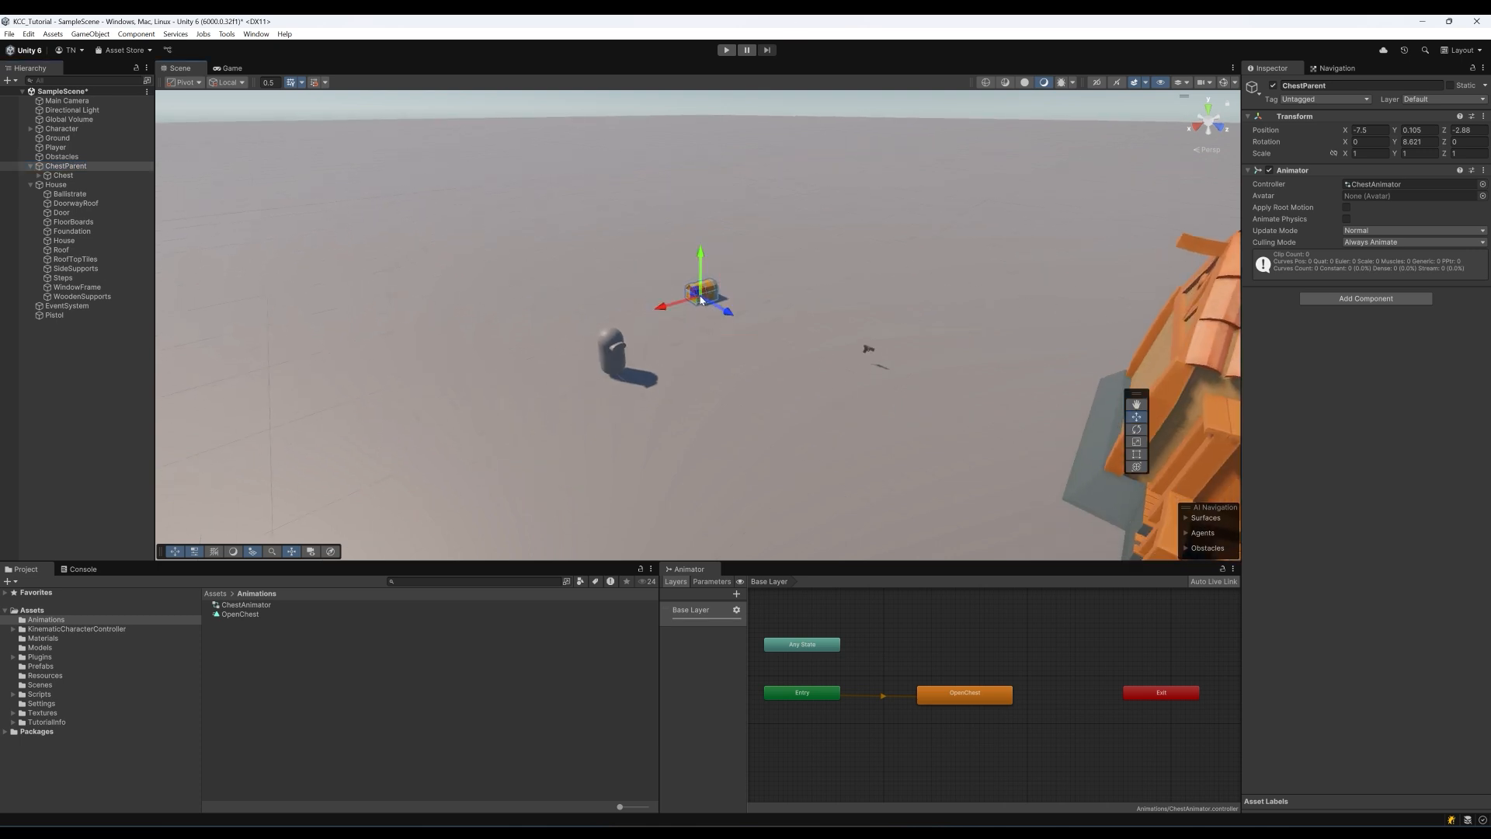
left_click_drag(702, 303, 406, 359)
key("e")
key("w")
left_click_drag(708, 427, 690, 439)
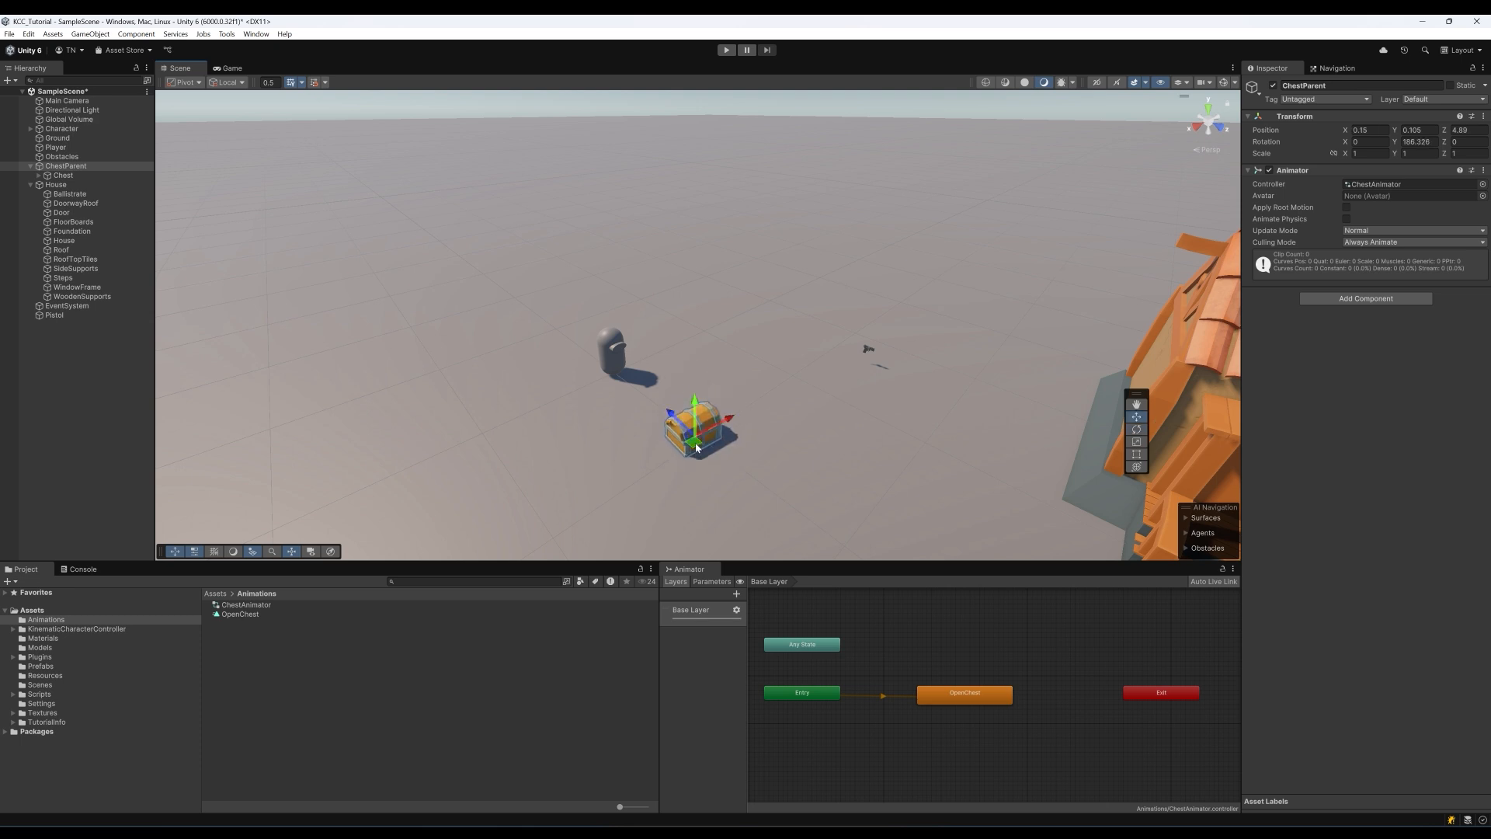
Enter play mode and dock the Game view side by side with the Scene view
middle_click_drag(491, 425, 554, 391)
right_click_drag(554, 392, 589, 403)
middle_click_drag(588, 403, 666, 427)
left_click_drag(665, 426, 686, 403, "alt")
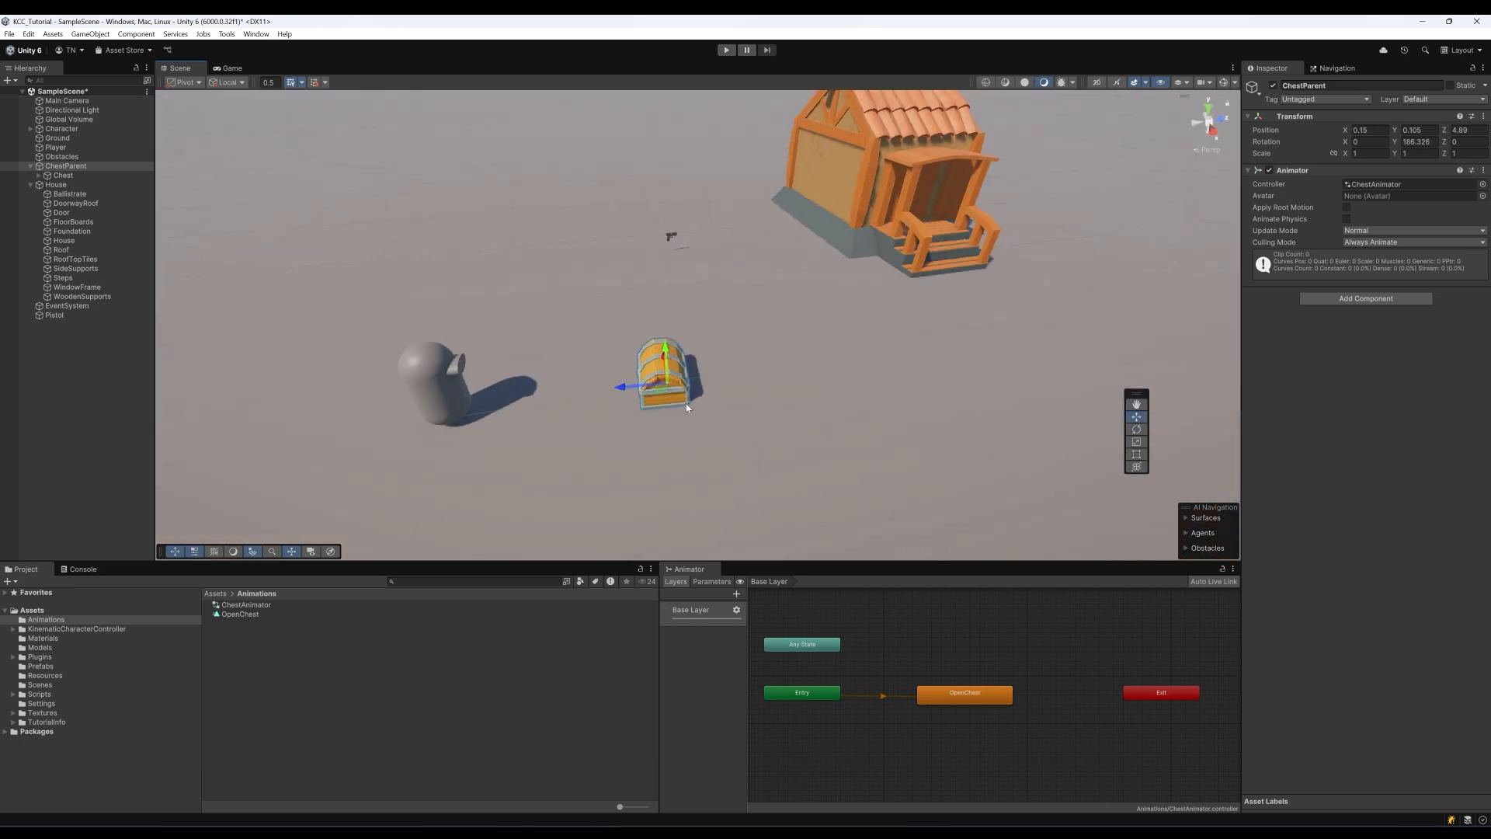
middle_click_drag(687, 403, 811, 359)
left_click(726, 50)
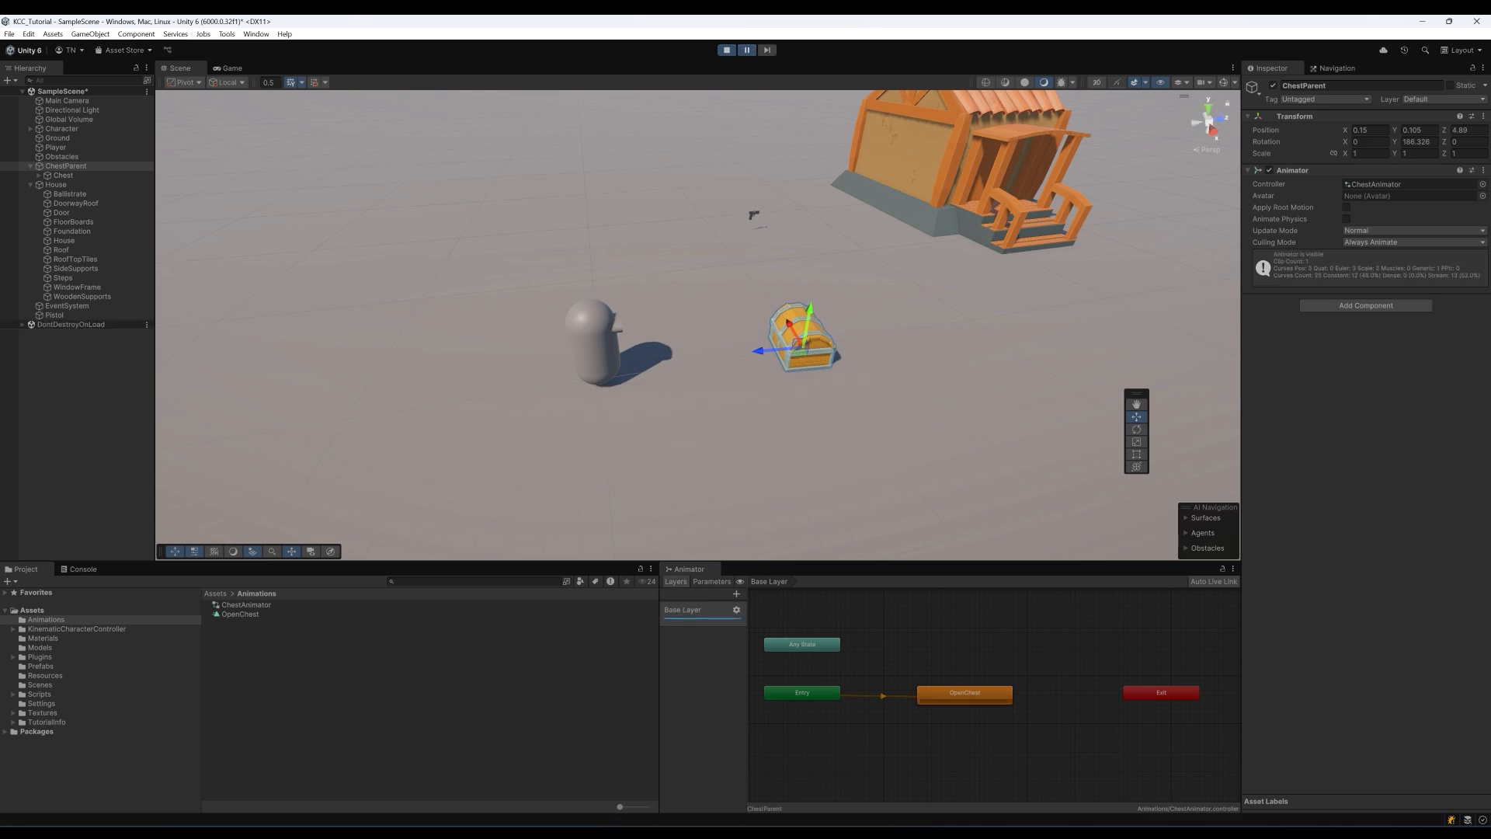
left_click(230, 68)
scroll(638, 267, "down", 1)
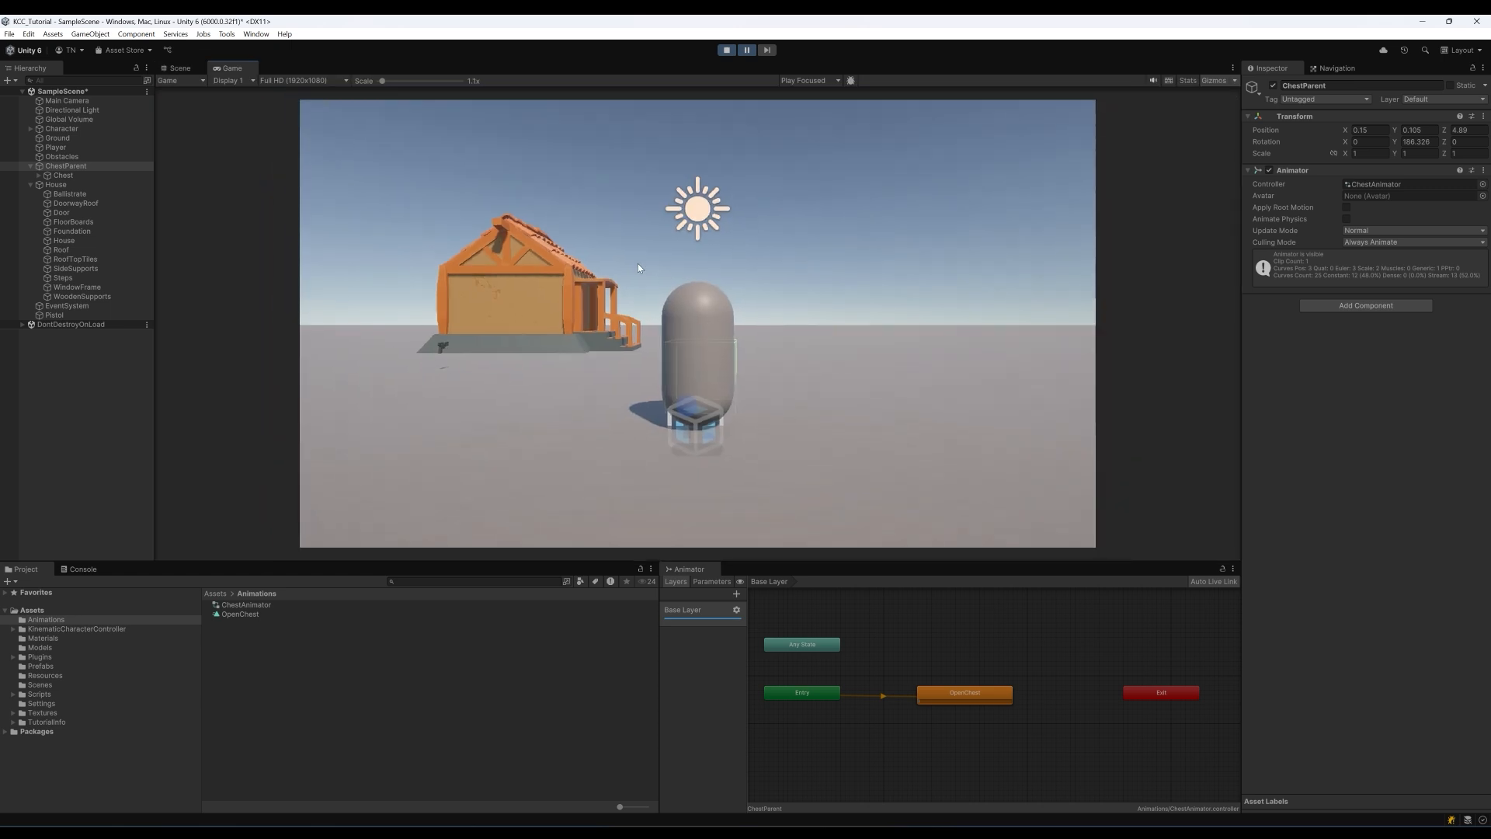
left_click_drag(234, 69, 1103, 346)
left_click_drag(878, 360, 756, 360)
Step the paused game forward frame by frame, resume it to watch the chest open, and exit play mode
left_click(767, 51)
left_click(766, 50)
left_click(767, 51)
left_click(766, 51)
left_click(767, 50)
left_click(767, 51)
left_click(766, 51)
left_click(766, 51)
left_click(747, 50)
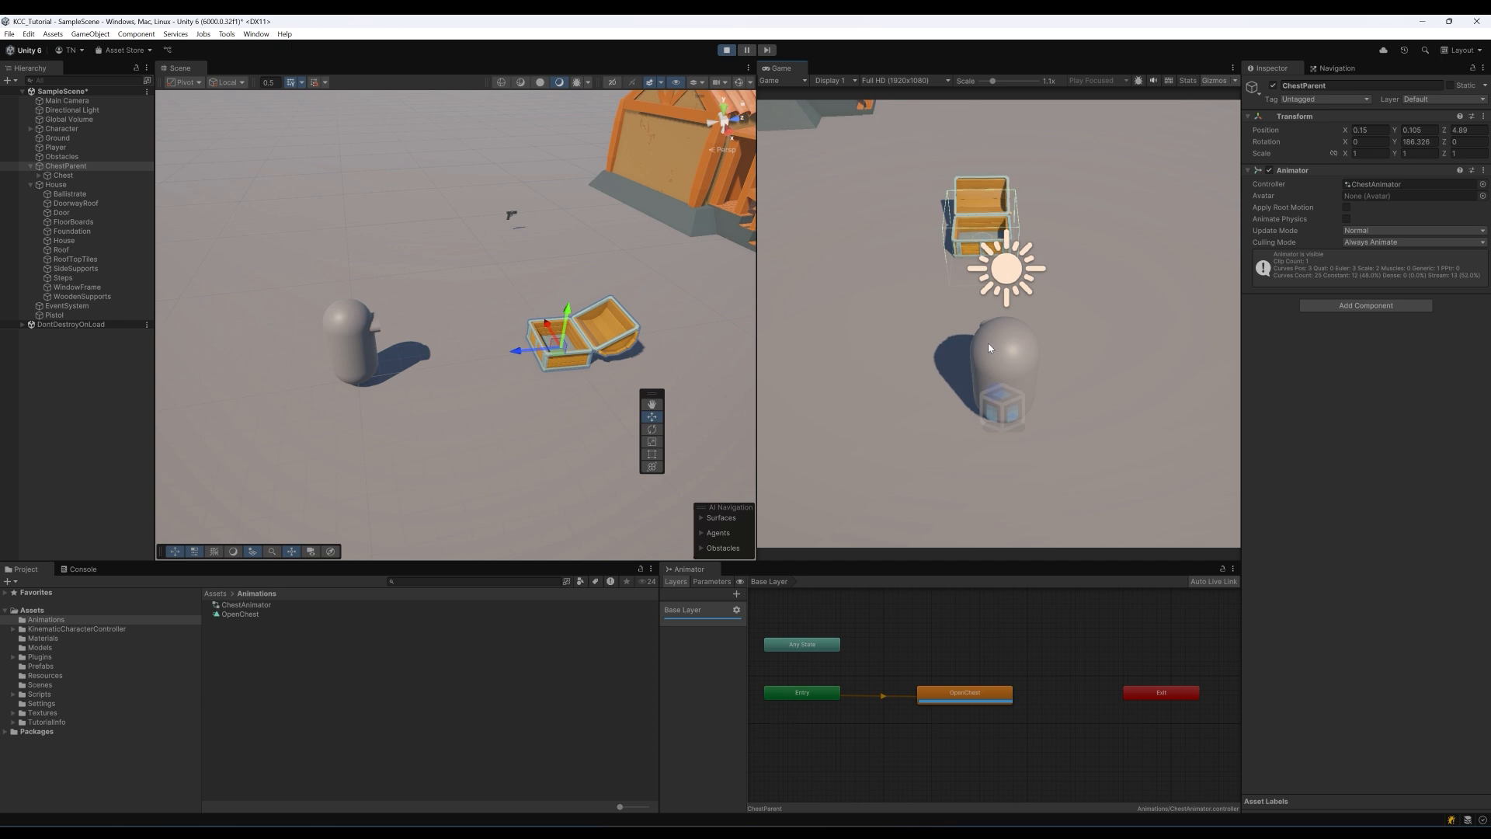
left_click(727, 50)
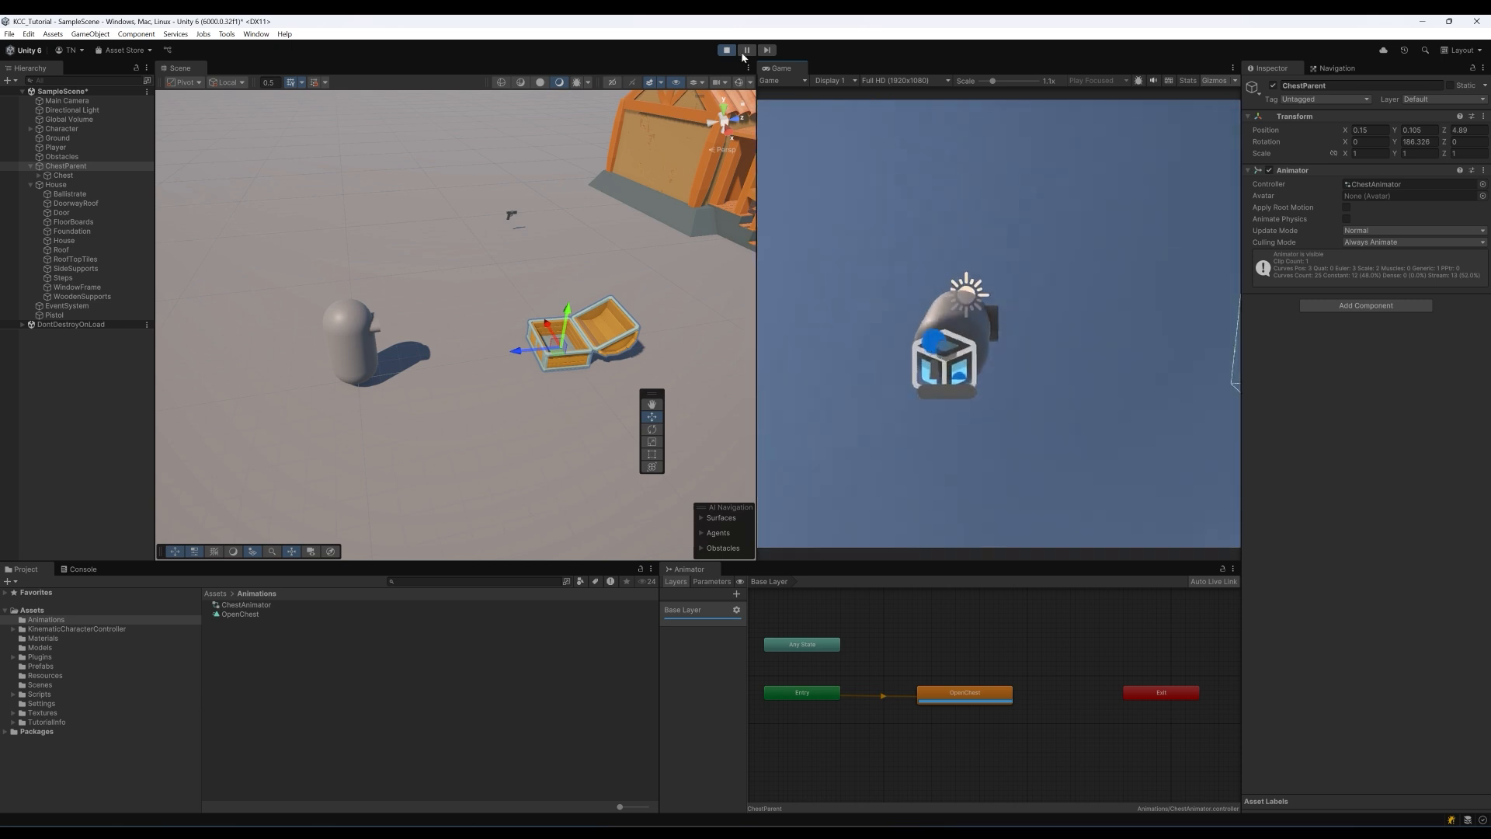
Shift the OpenChest state lower in the Animator graph and add a Bool parameter named Open
left_click_drag(973, 694, 970, 721)
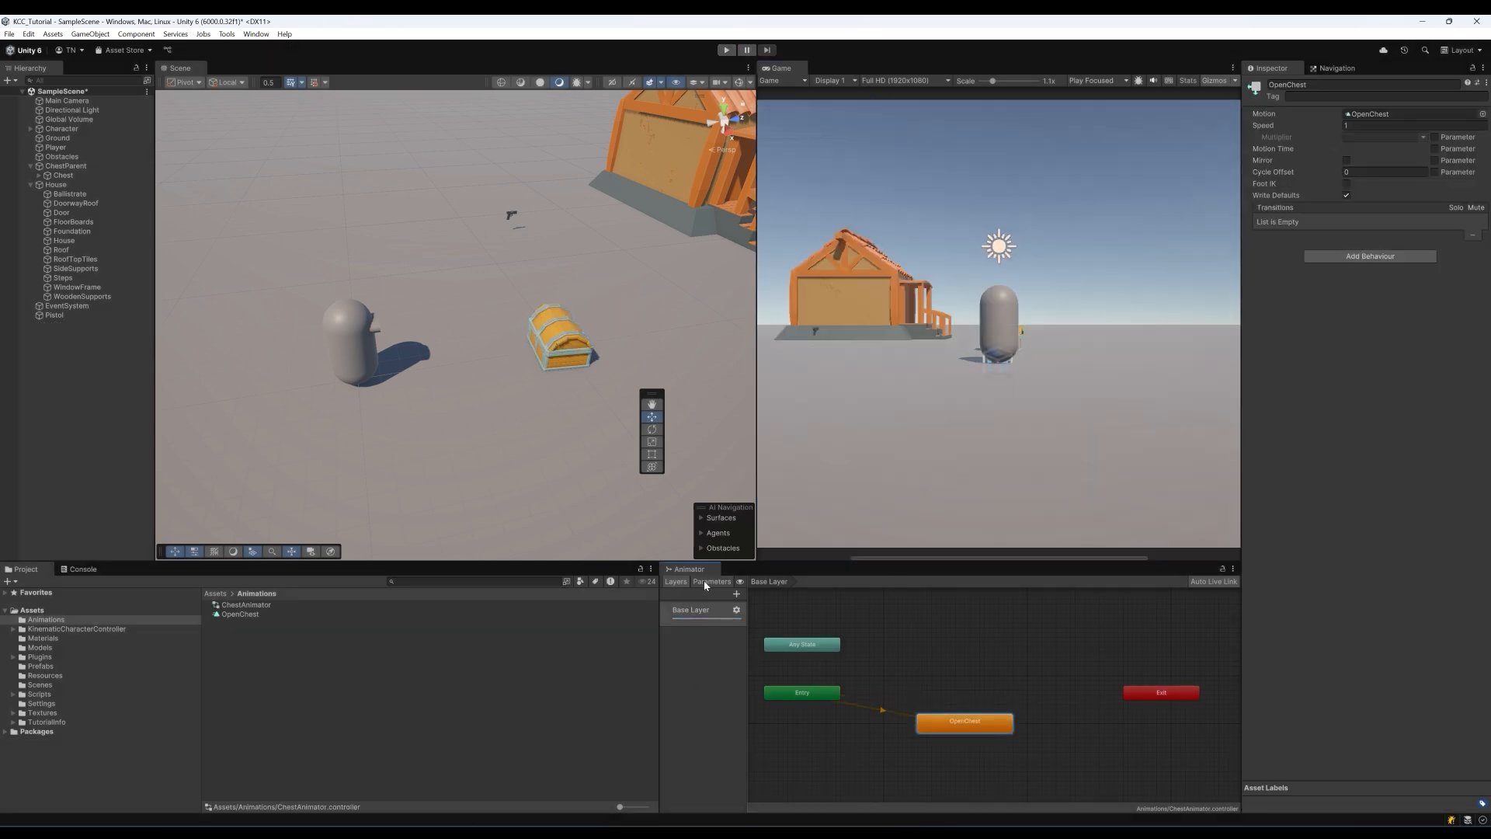
left_click(689, 594)
left_click(736, 594)
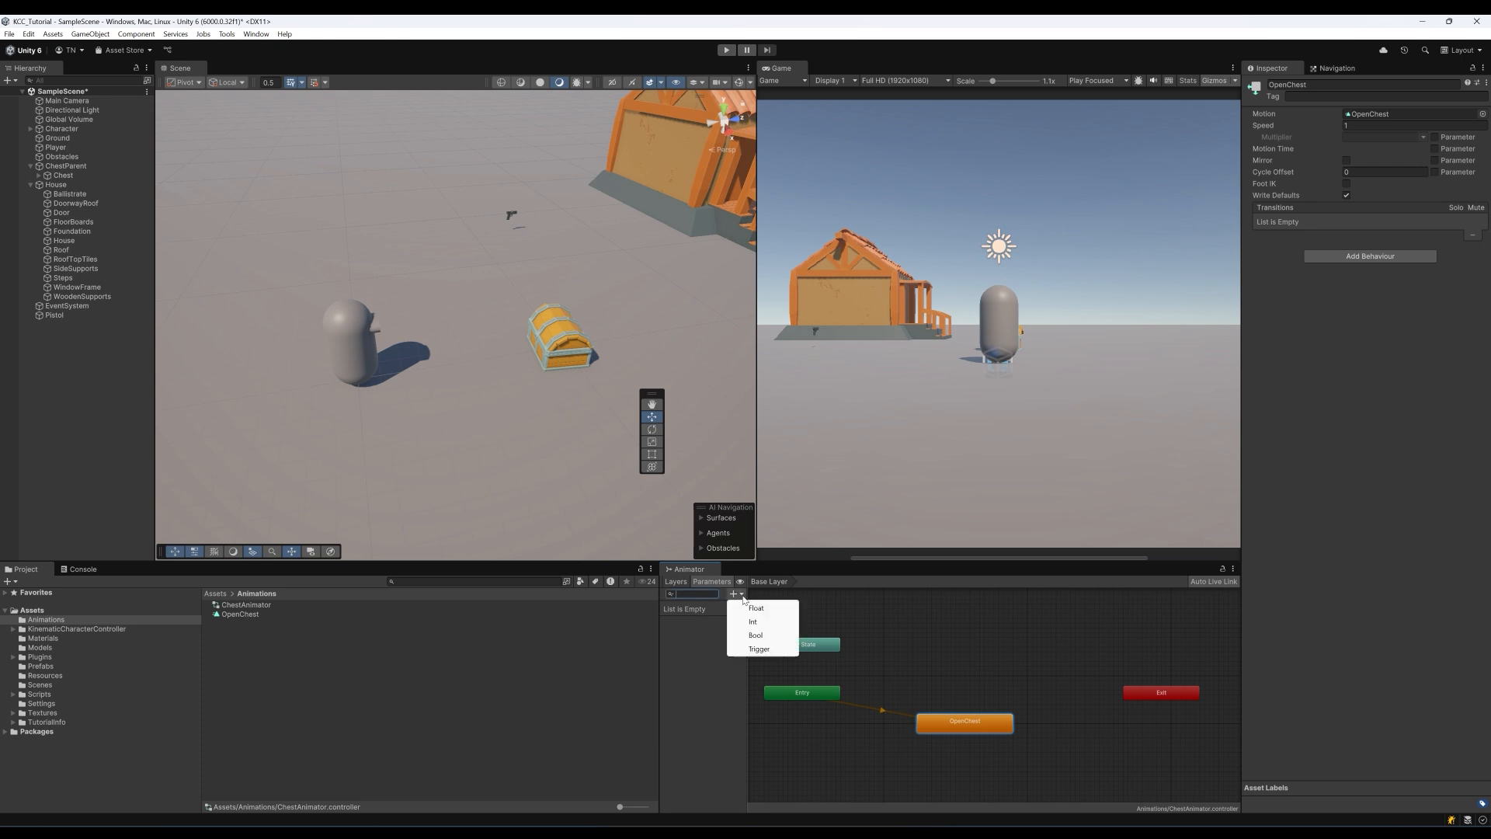
left_click(755, 635)
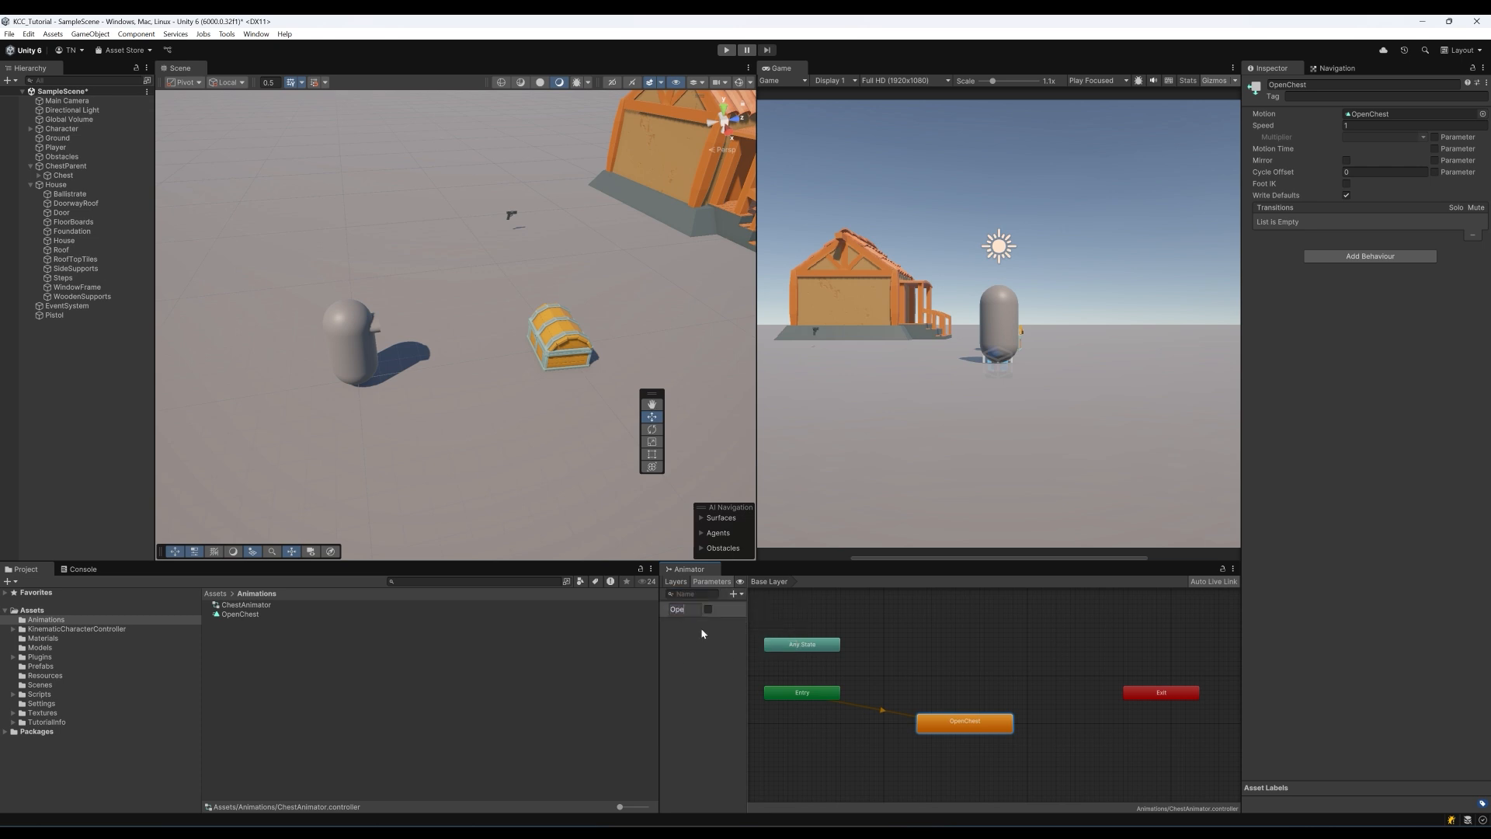
Create an empty state above OpenChest in the Animator graph and name it Idle
right_click(935, 667)
mouse_move(966, 674)
left_click(1100, 672)
left_click(972, 682)
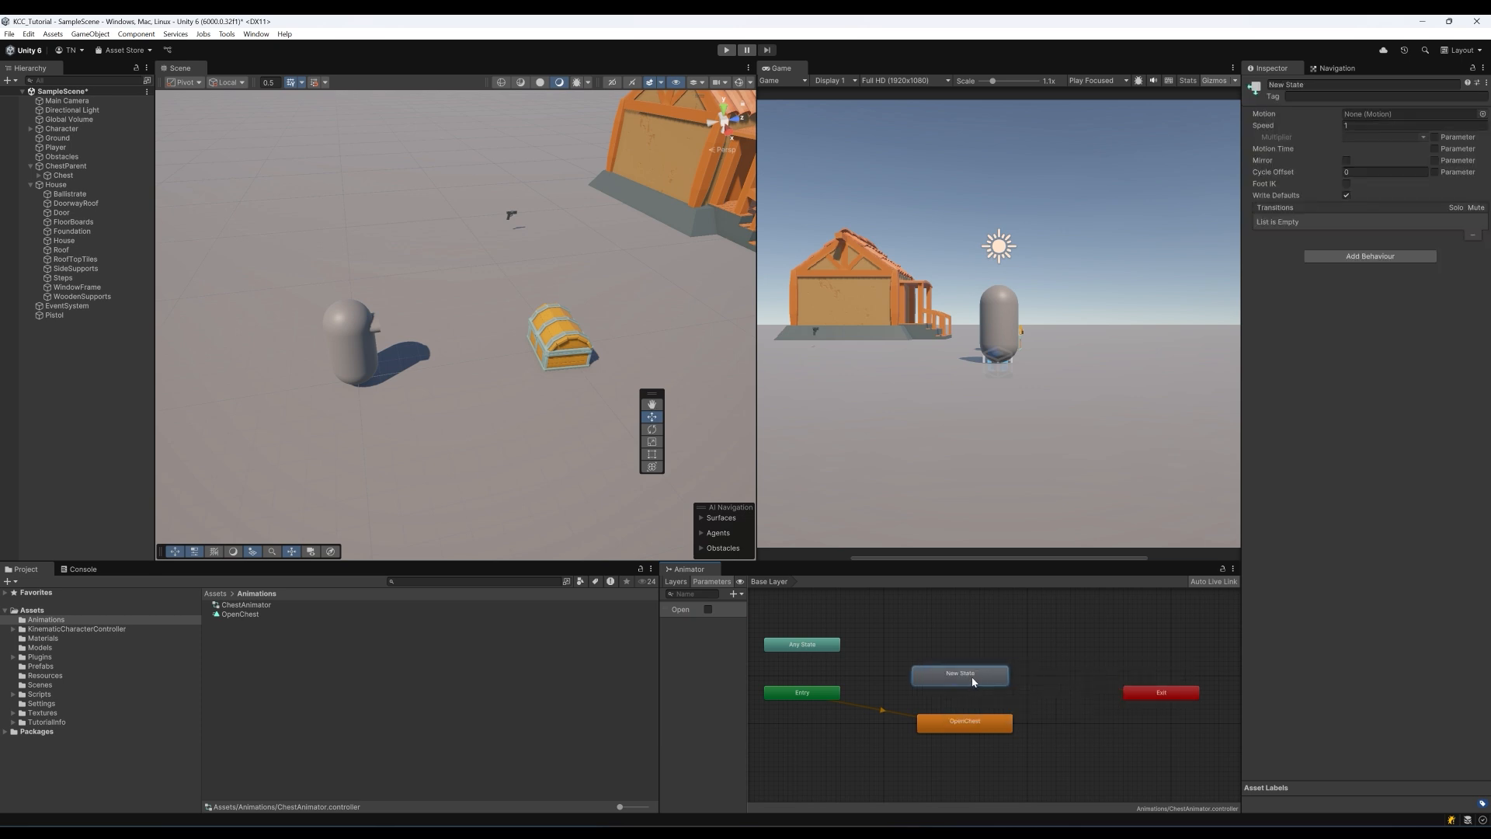
left_click(1312, 84)
type("Idle")
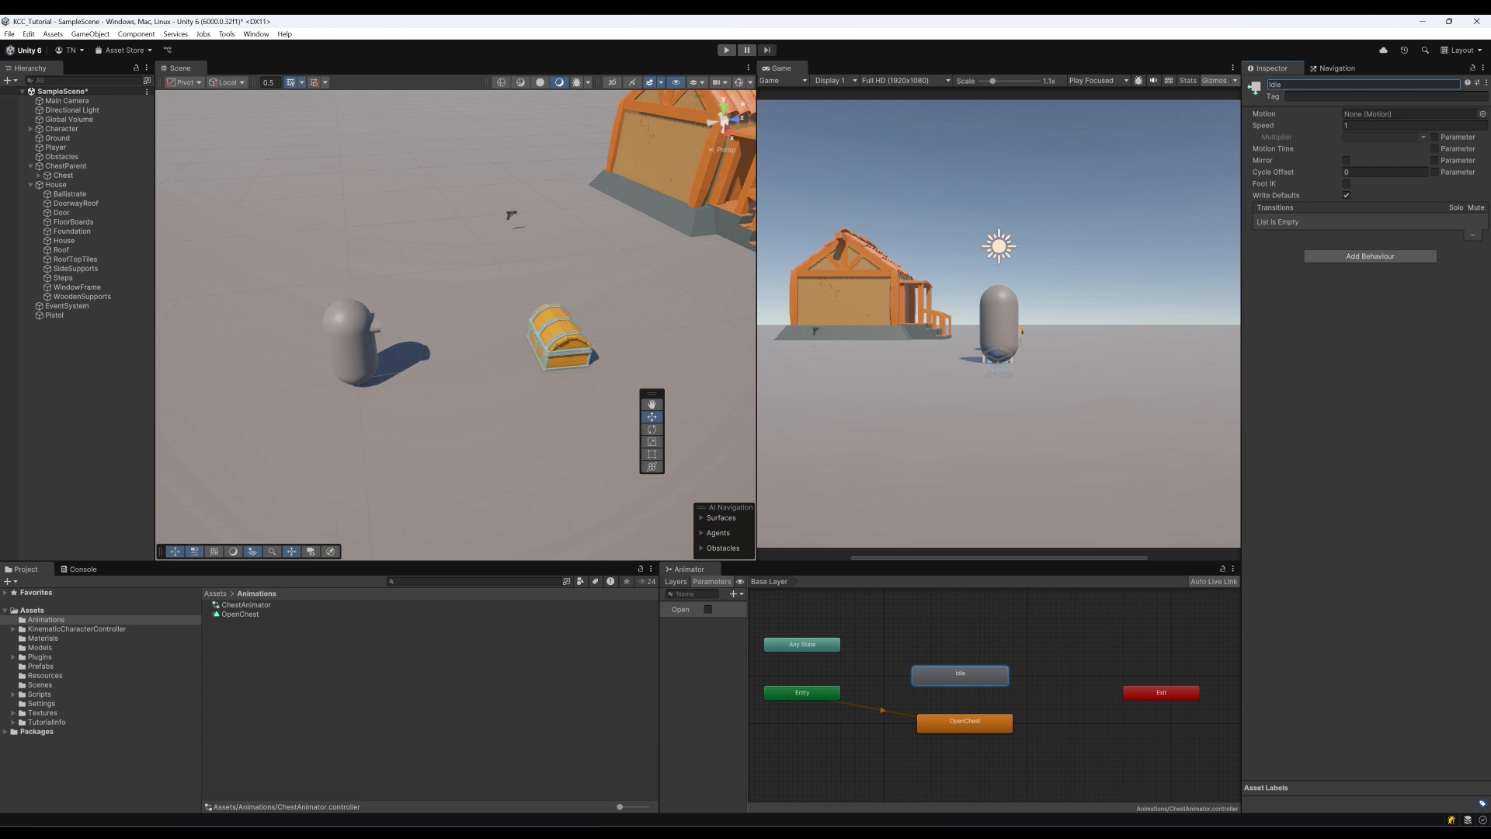
Add a transition from Entry to the Idle state
right_click(810, 700)
left_click(842, 705)
left_click(938, 680)
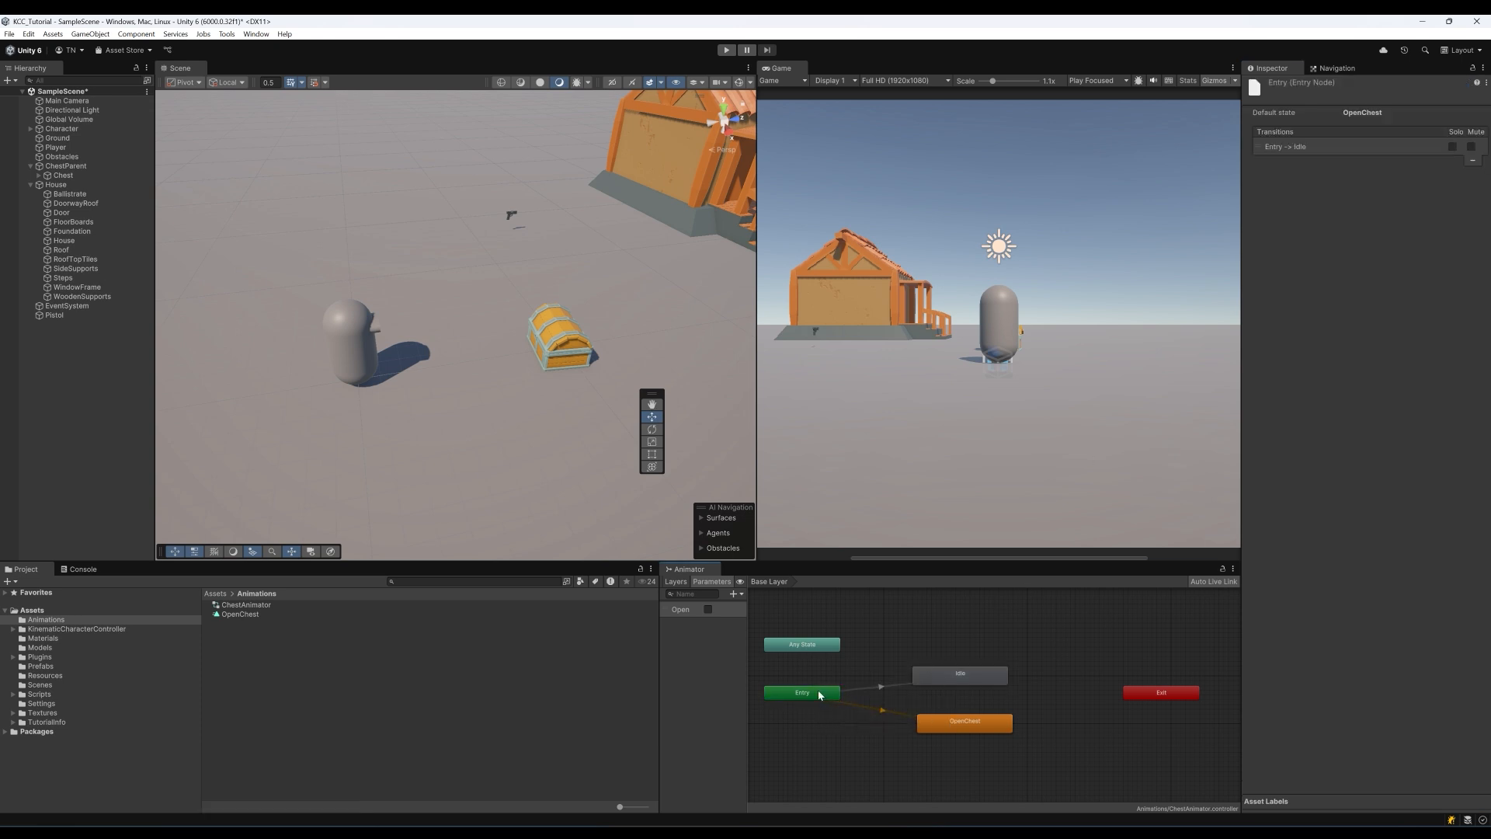
Try to replace the transition from Entry to the Idle state by deleting it and making it again
left_click(803, 699)
left_click(973, 685)
right_click(809, 697)
left_click(847, 701)
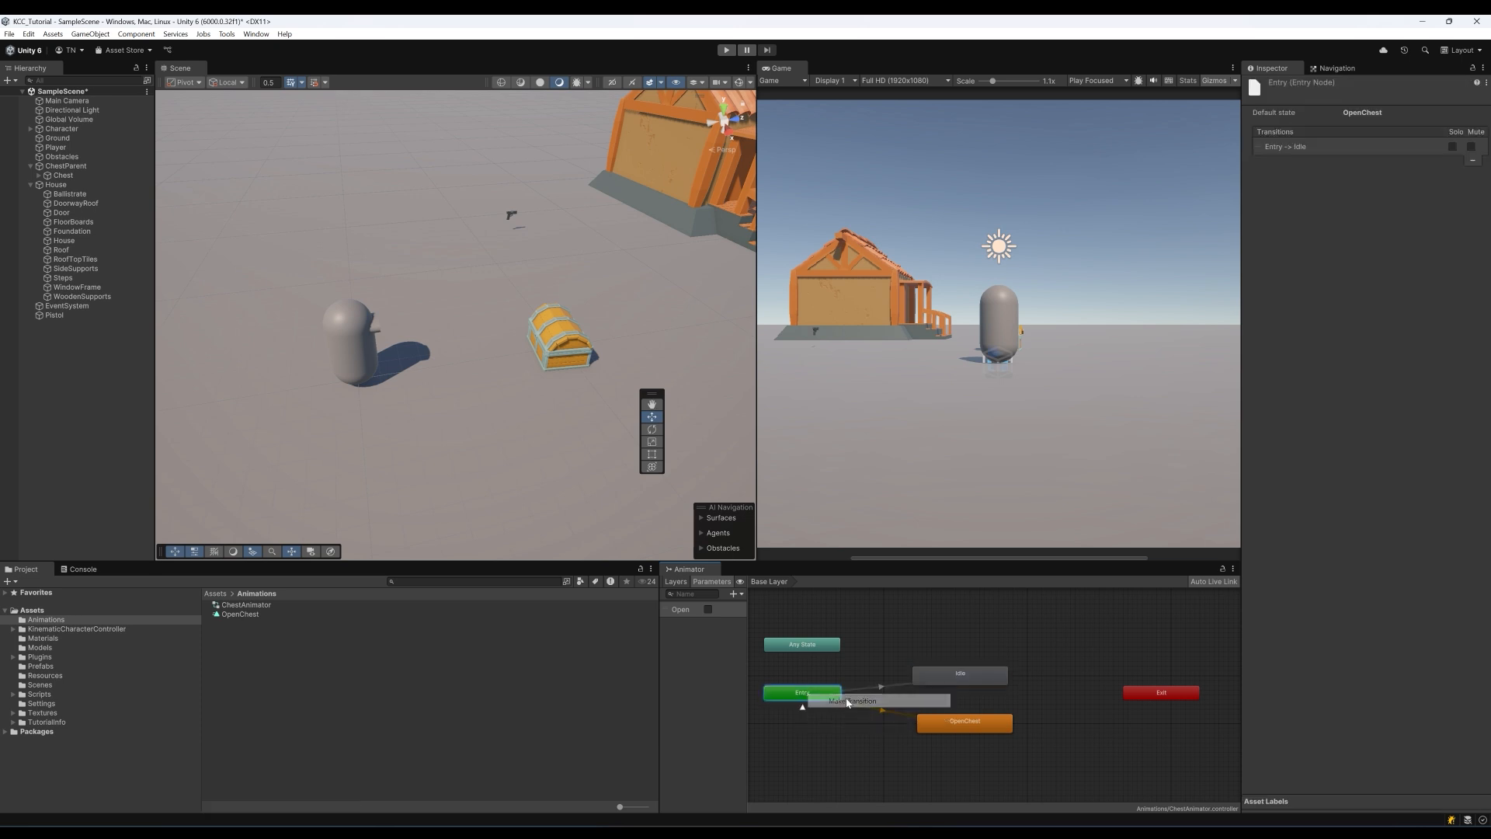
left_click(948, 678)
left_click(899, 685)
key("Delete")
right_click(819, 693)
left_click(870, 701)
left_click(918, 683)
Set Idle as the layer default state and shift the Entry node slightly higher in the Animator graph
left_click(957, 680)
right_click(955, 681)
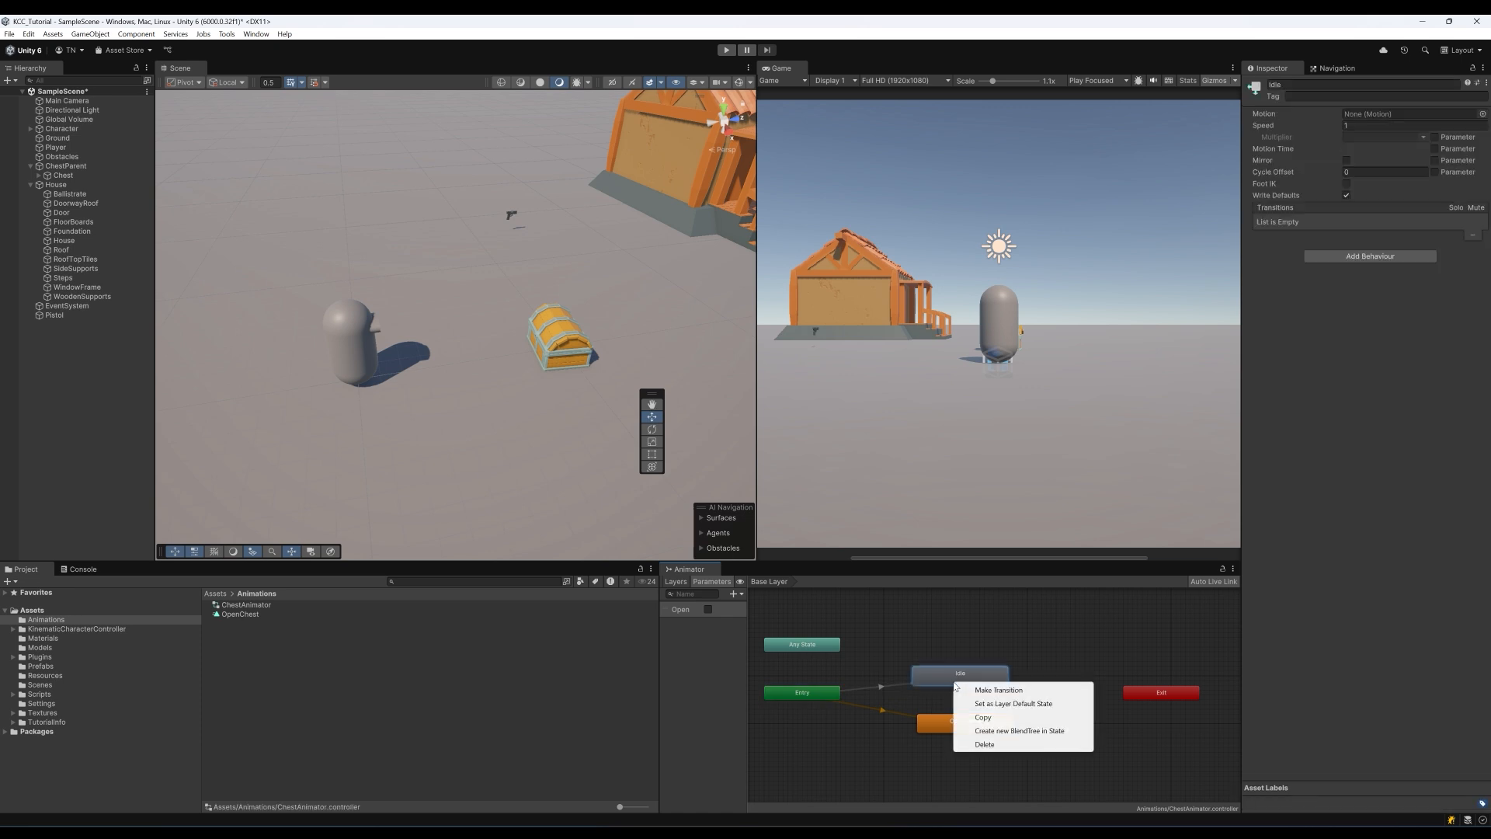
left_click(1002, 704)
left_click_drag(805, 694, 816, 686)
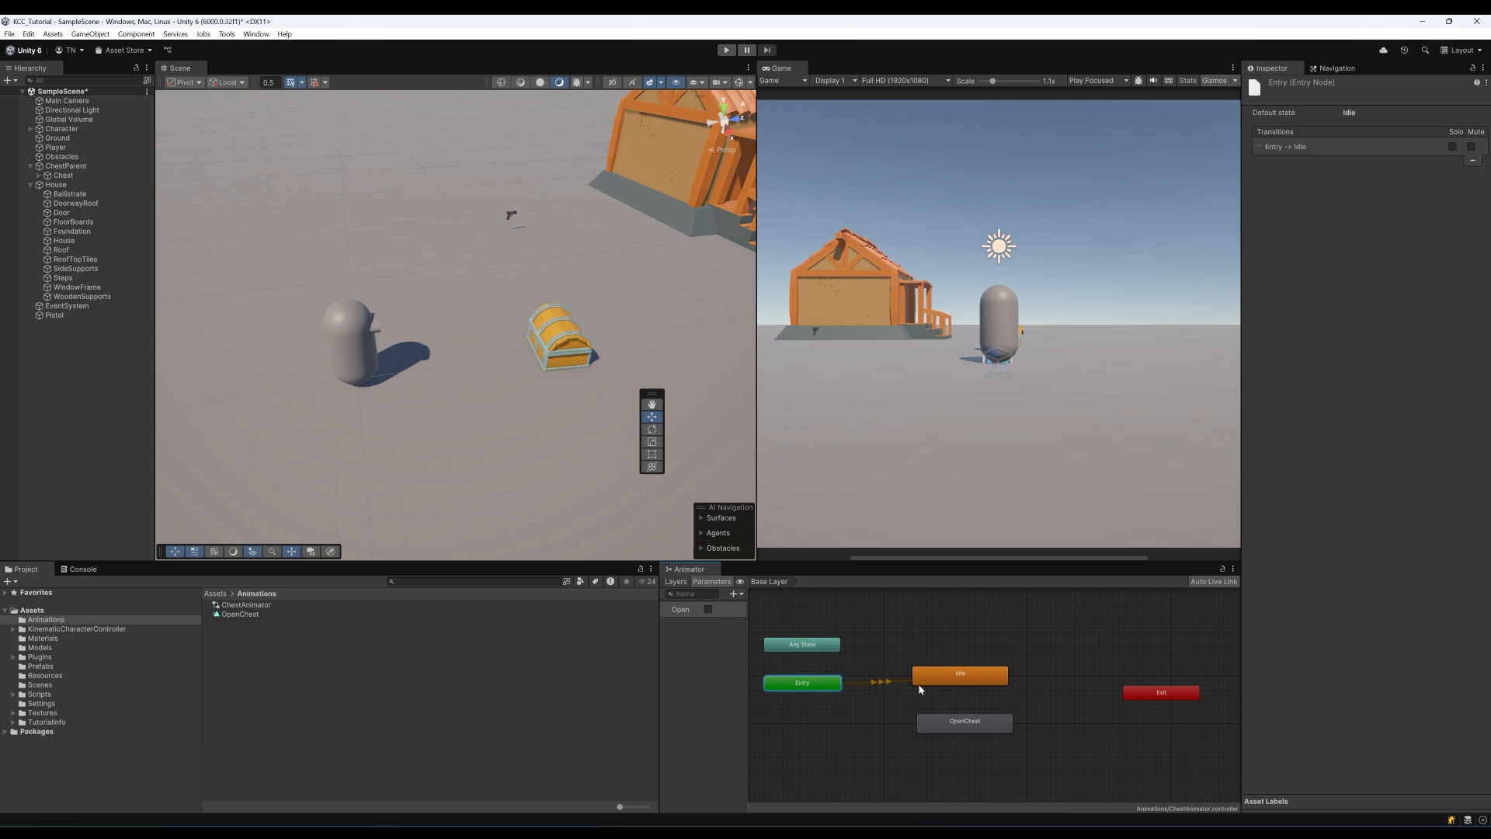
Add a transition from Idle to OpenChest in the Animator graph and give it the condition Open true
left_click_drag(961, 686, 965, 729)
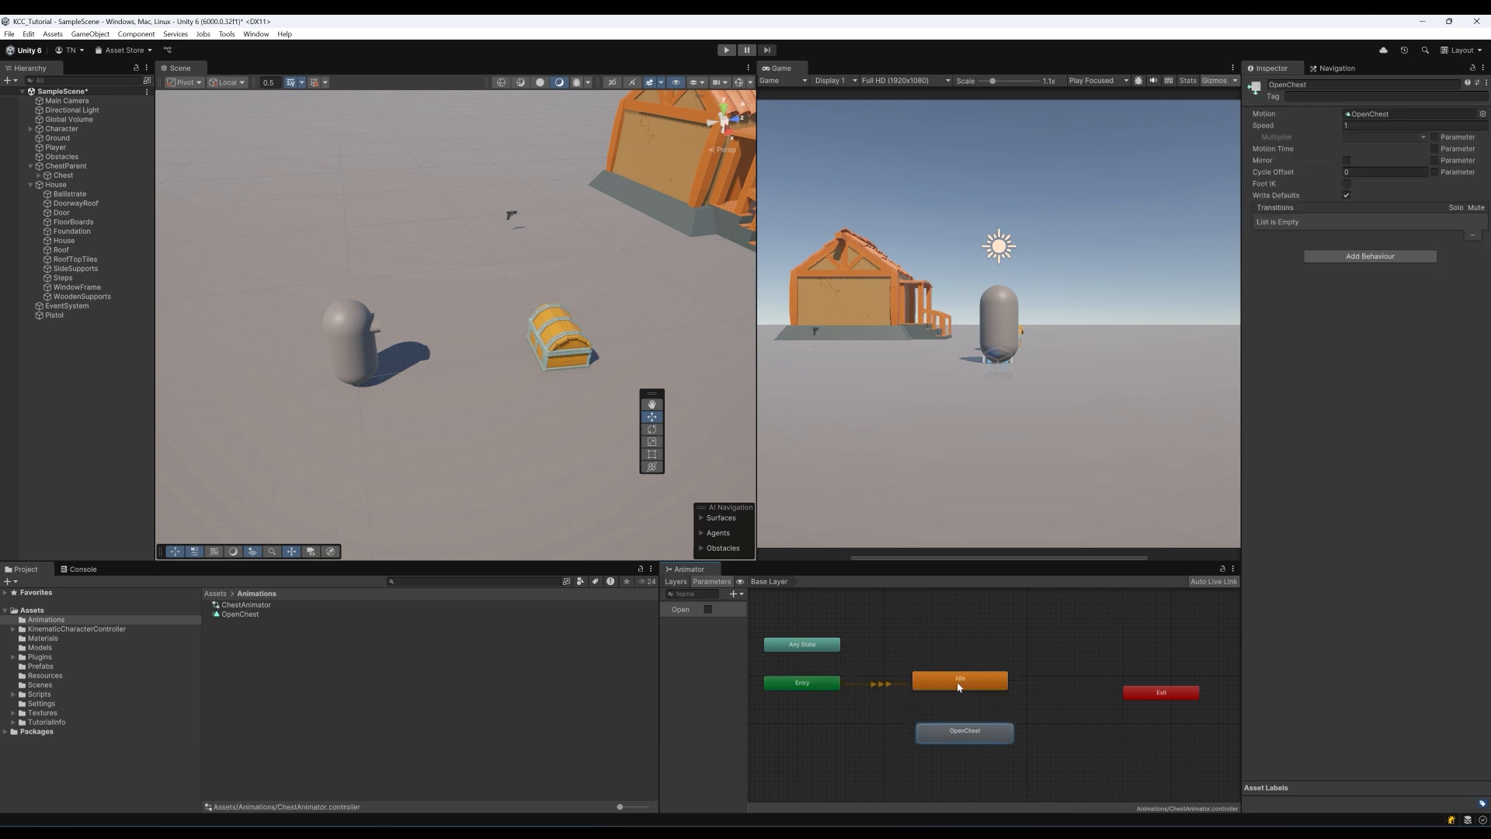
right_click(960, 686)
left_click(985, 690)
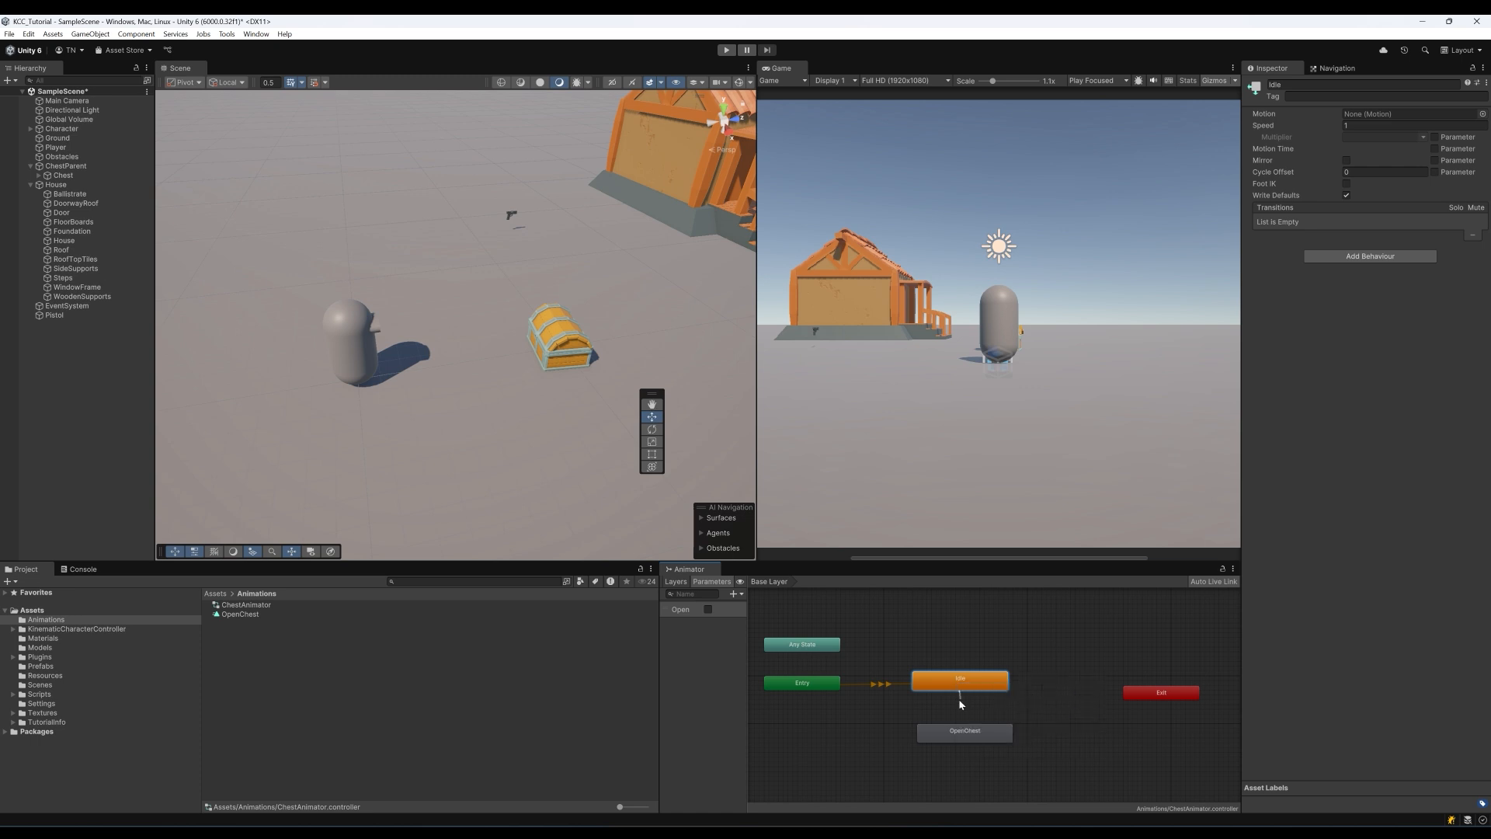
left_click(969, 736)
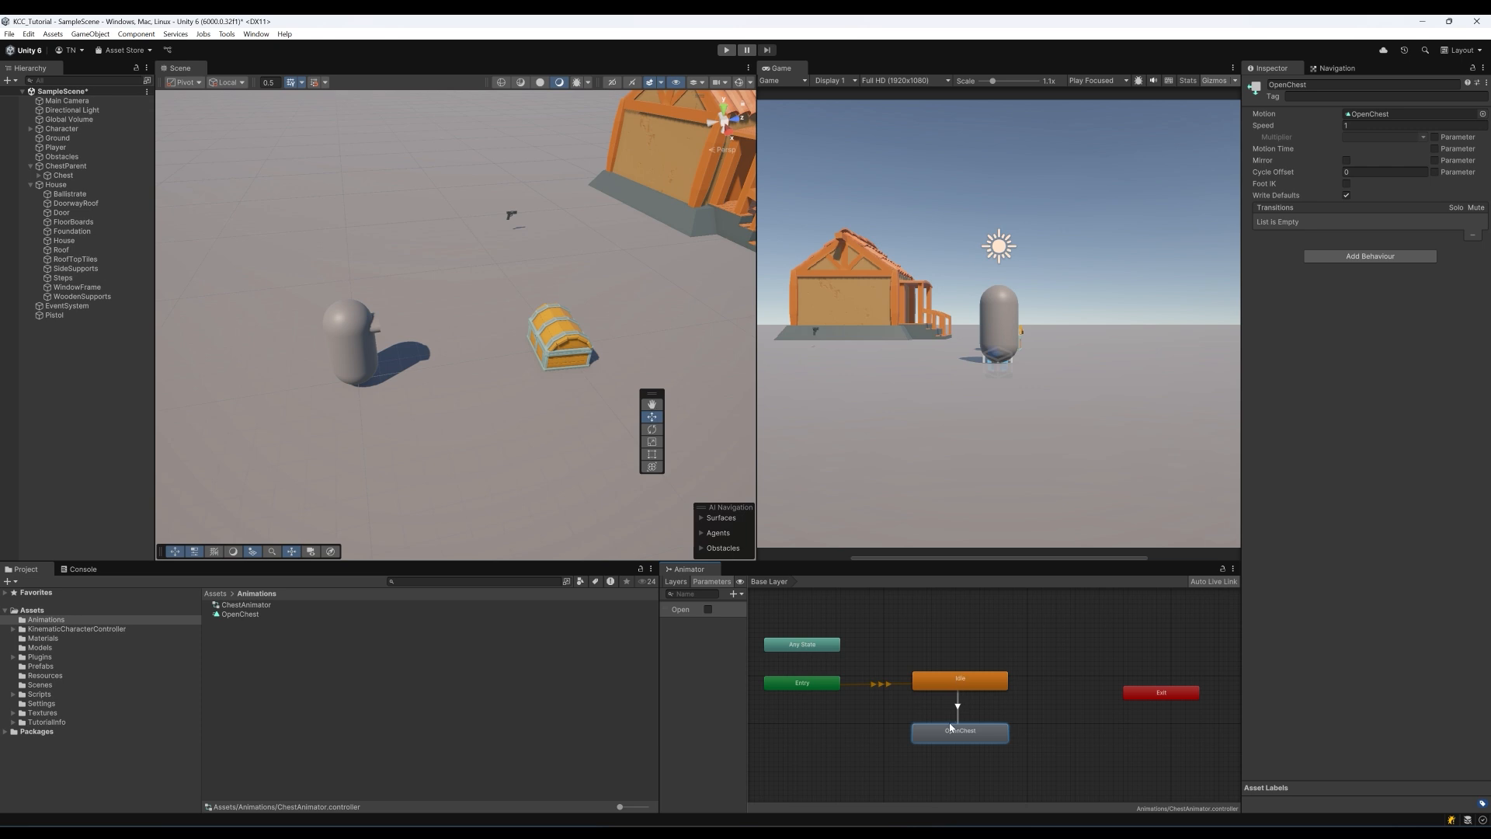
left_click(958, 708)
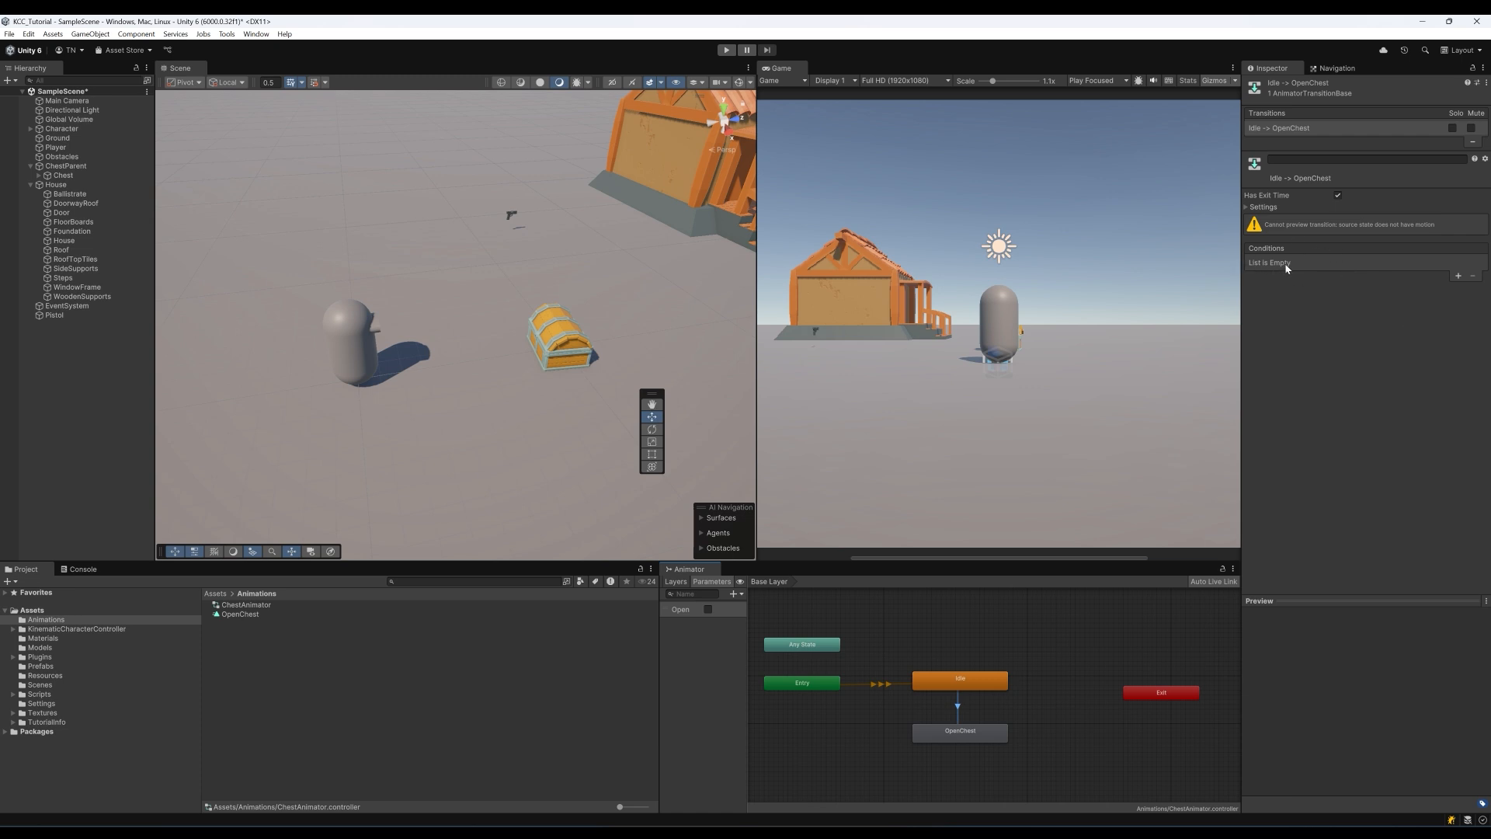
left_click(1458, 277)
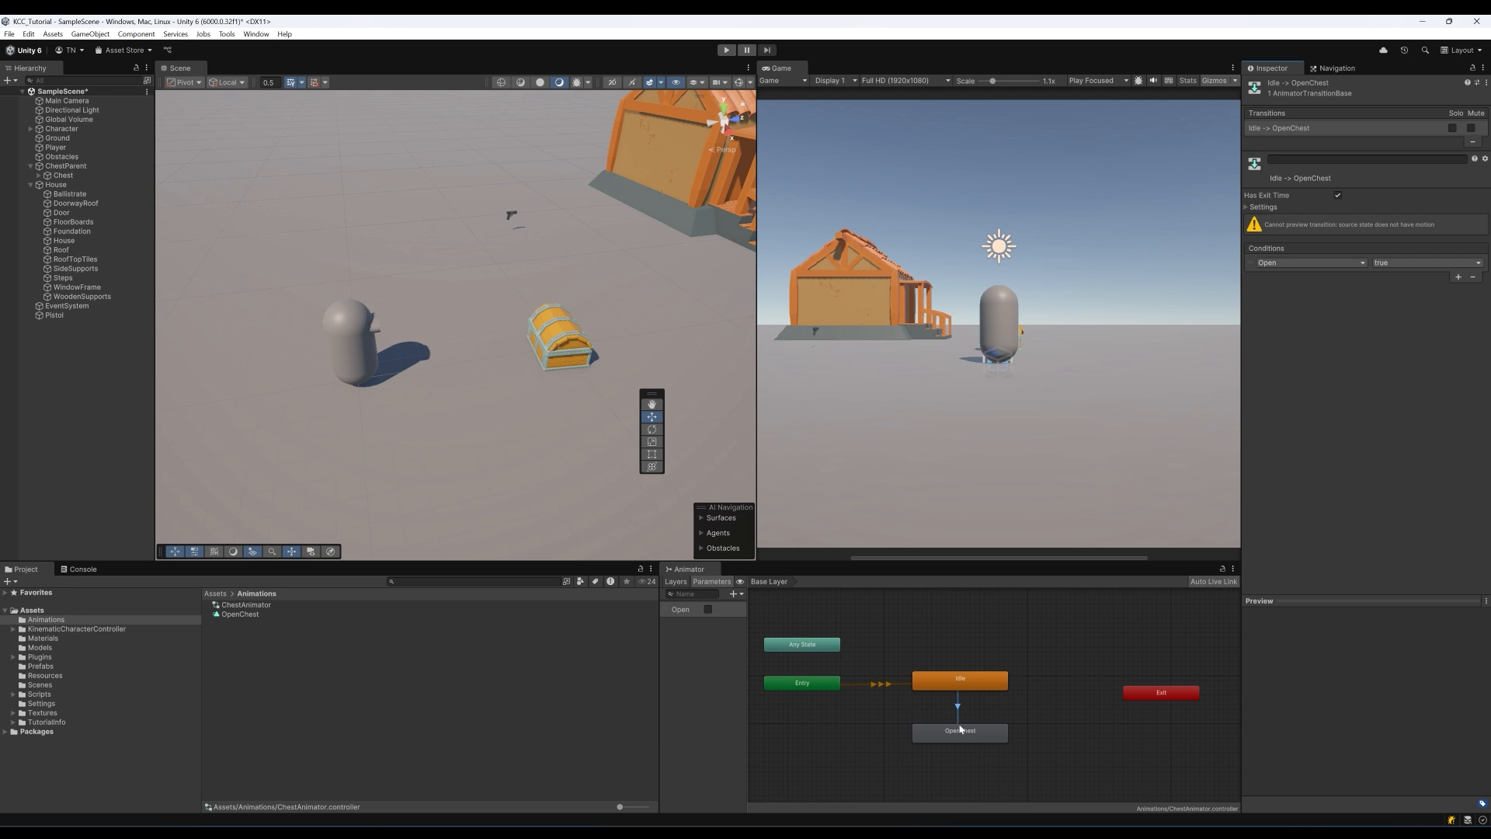
Test in play mode by walking the character towards the chest and enabling the Open parameter, and exit play mode
key("ctrl+p")
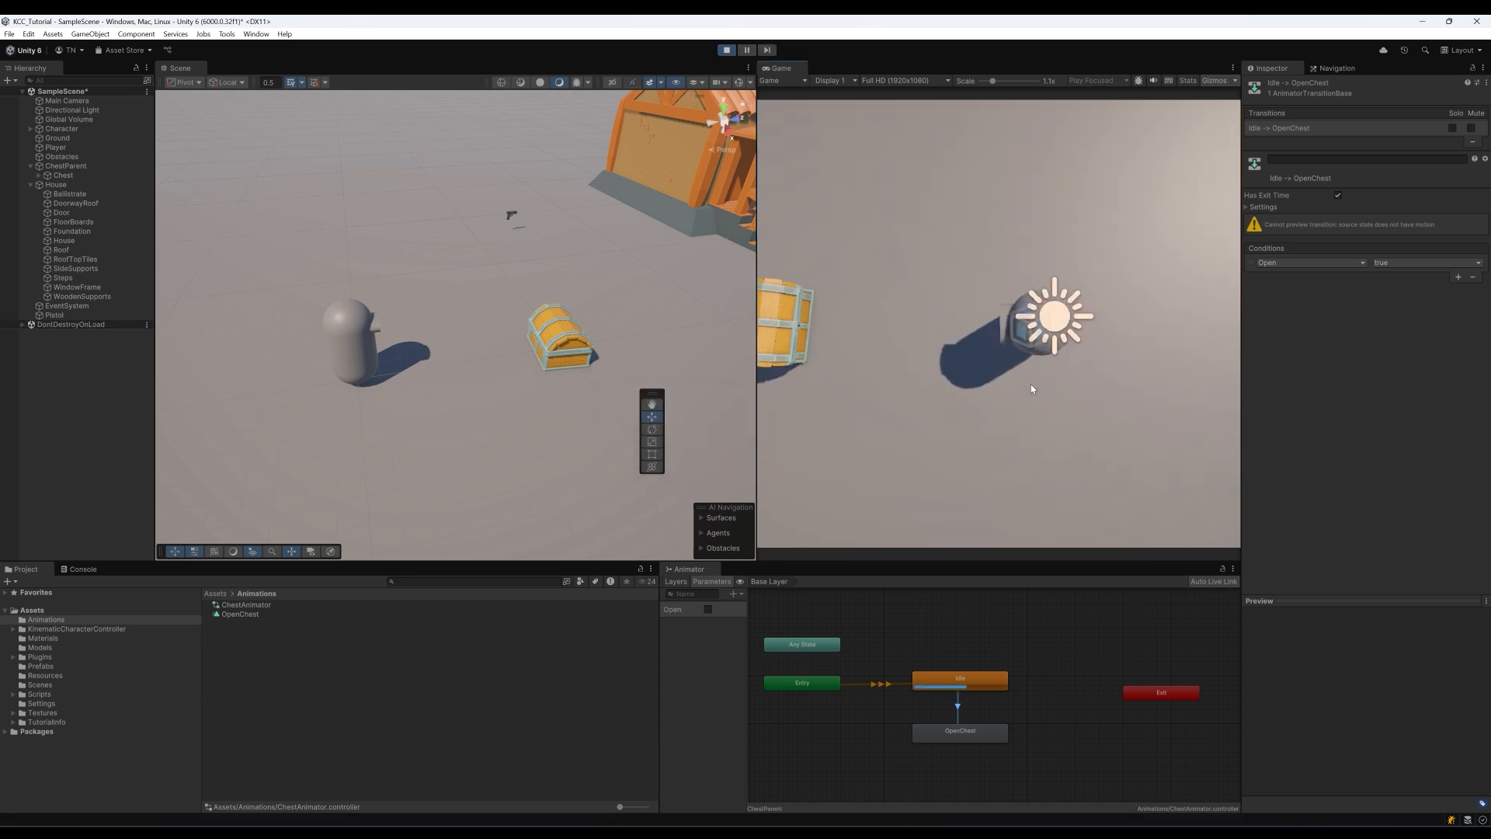
left_click(1030, 392)
key("w")
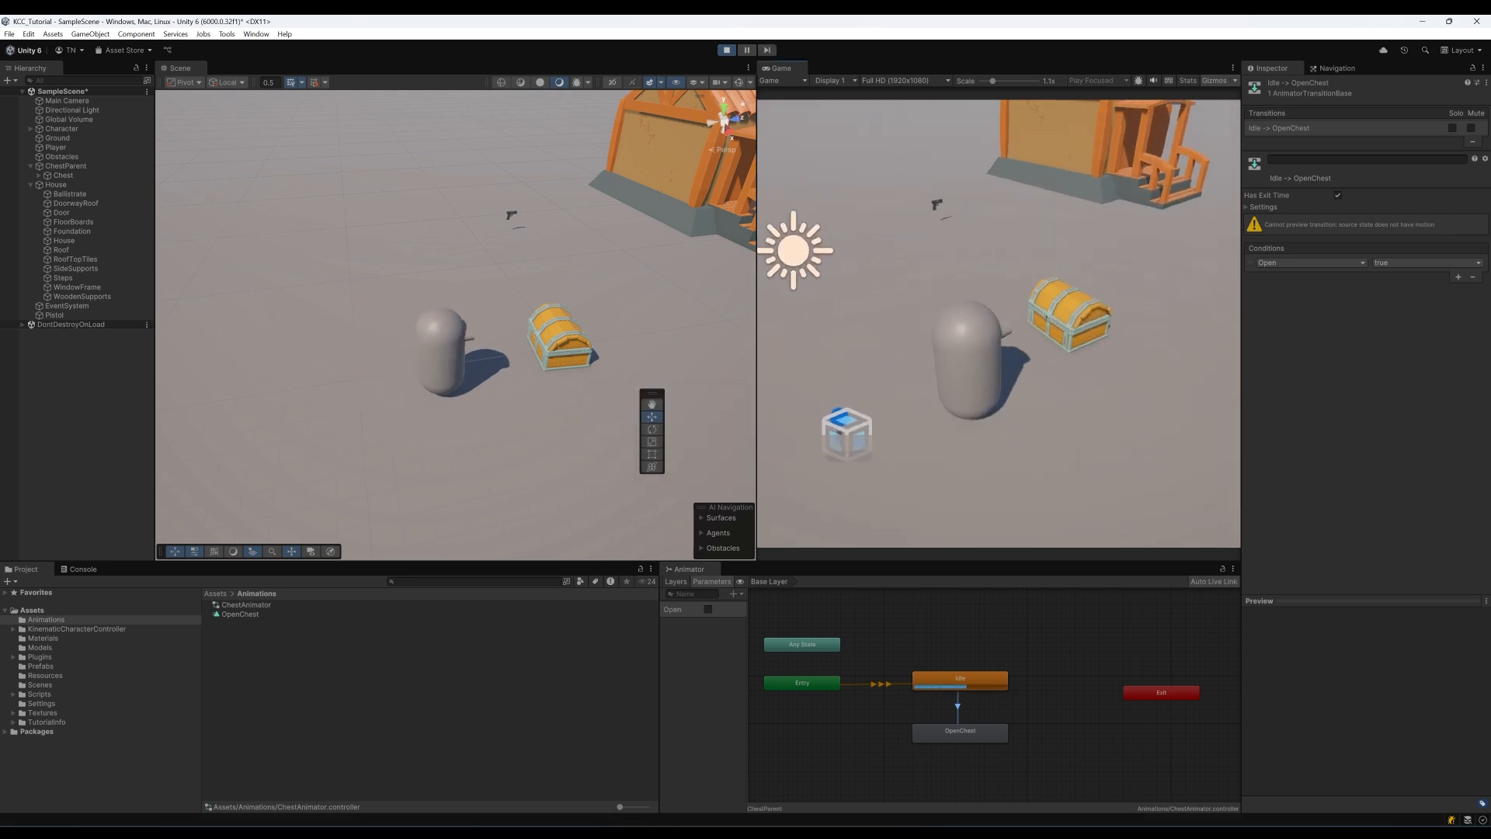
key("Escape")
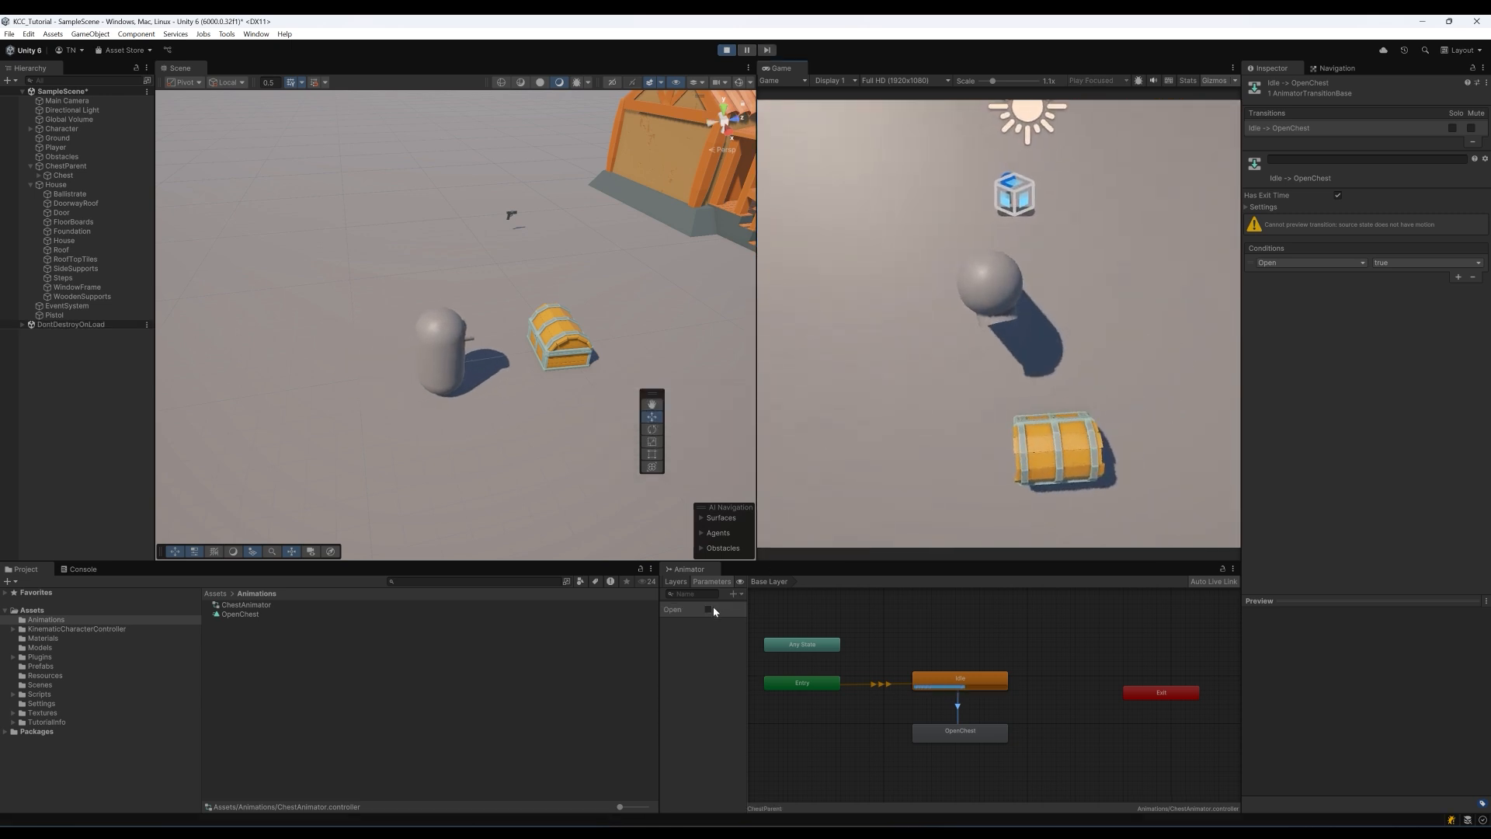
left_click(707, 609)
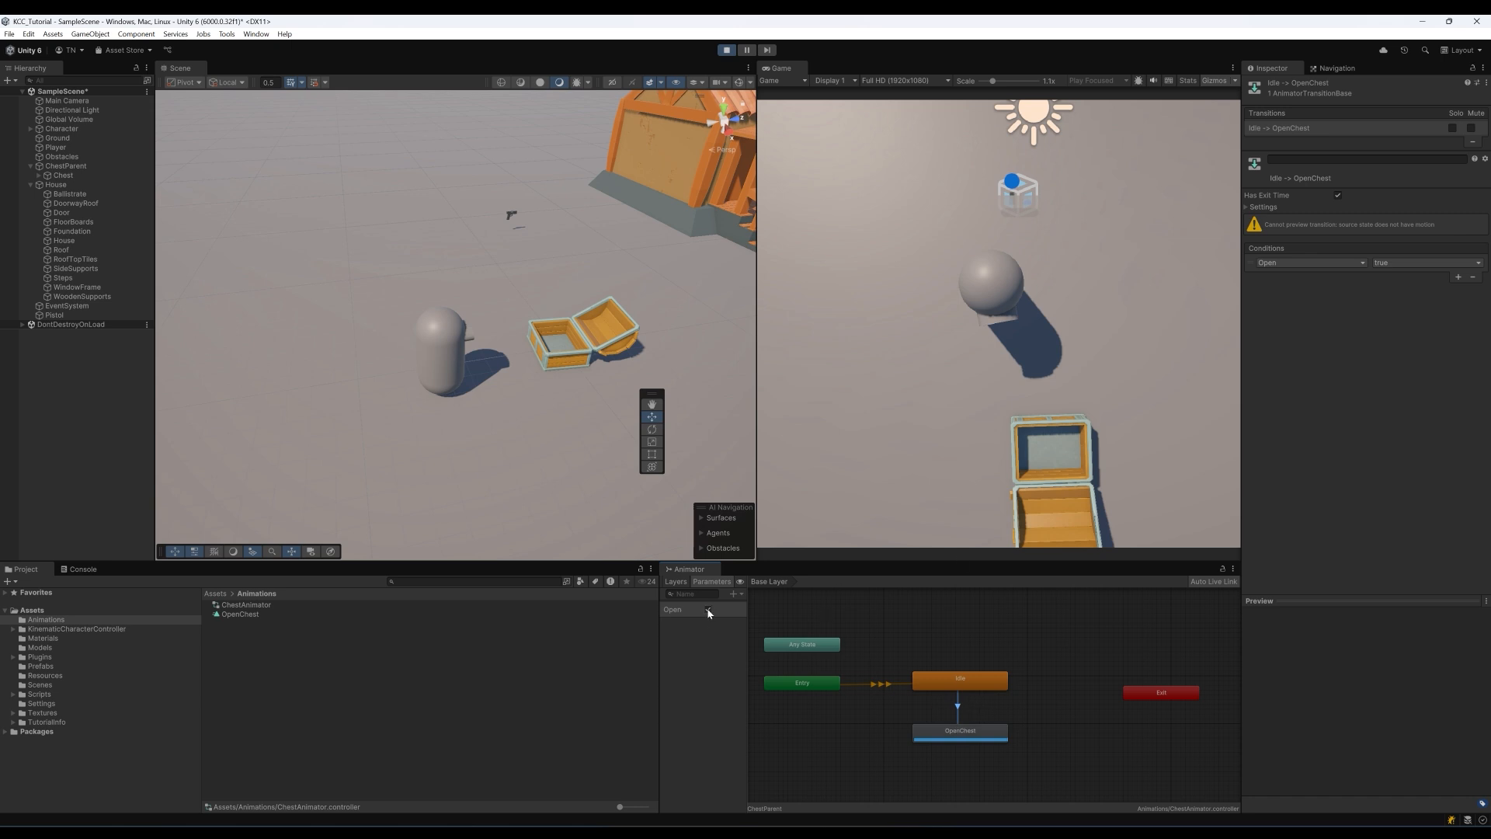
left_click(727, 49)
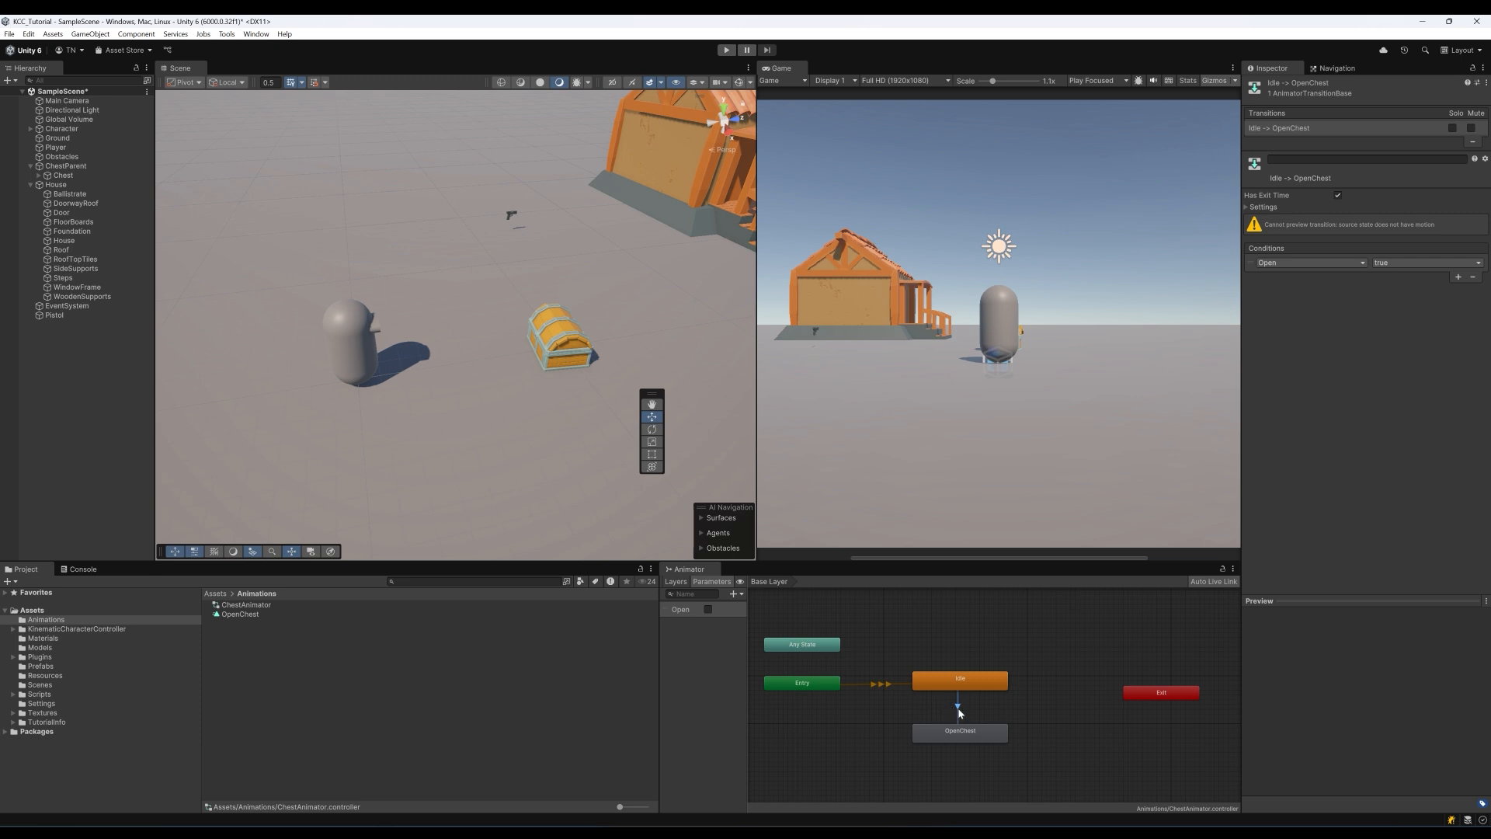
Expand the settings of the Idle to OpenChest transition and disable Has Exit Time
left_click(1251, 207)
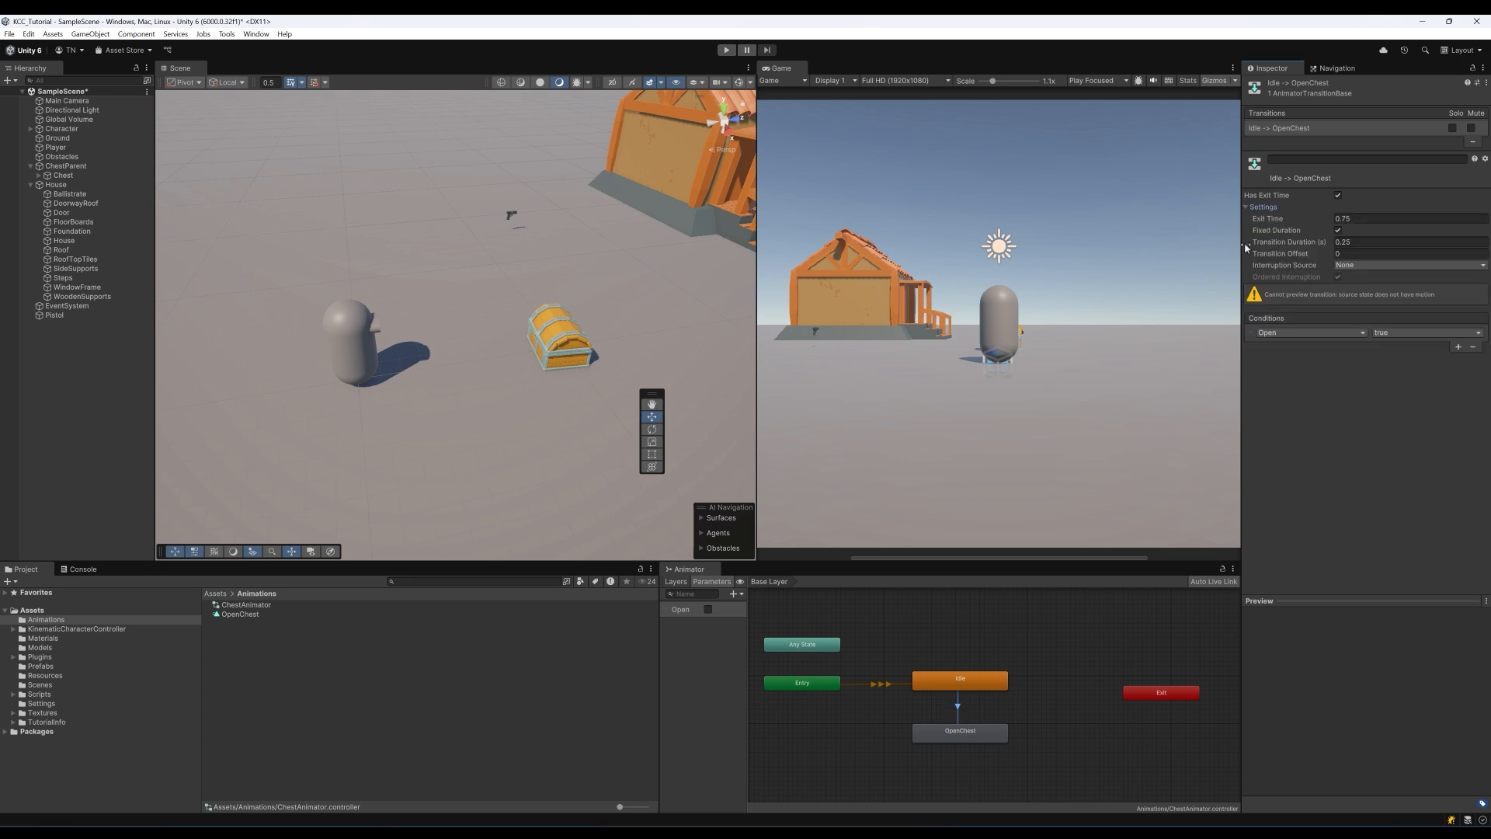
left_click(972, 682)
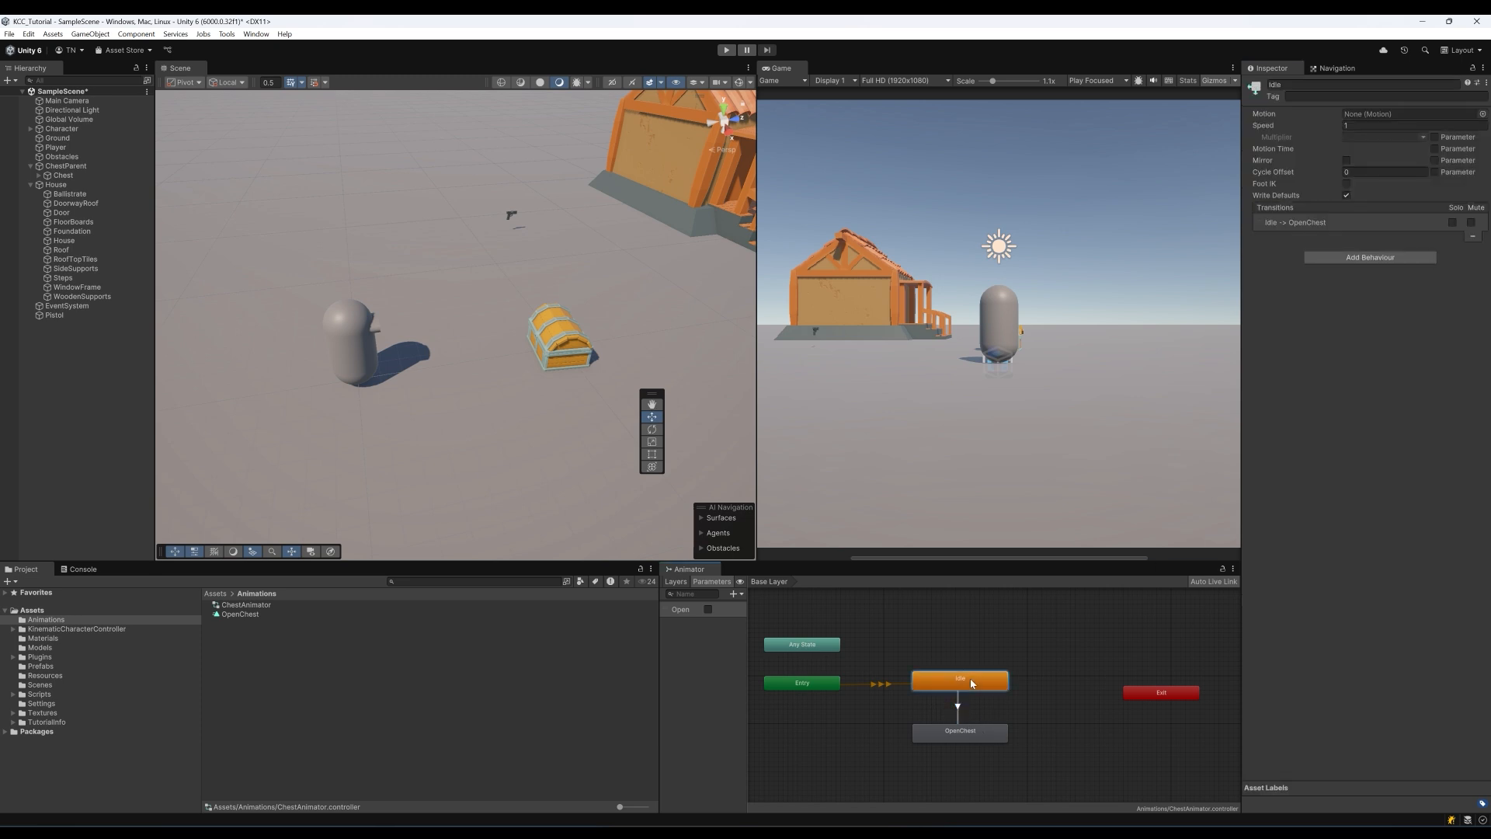
left_click(958, 705)
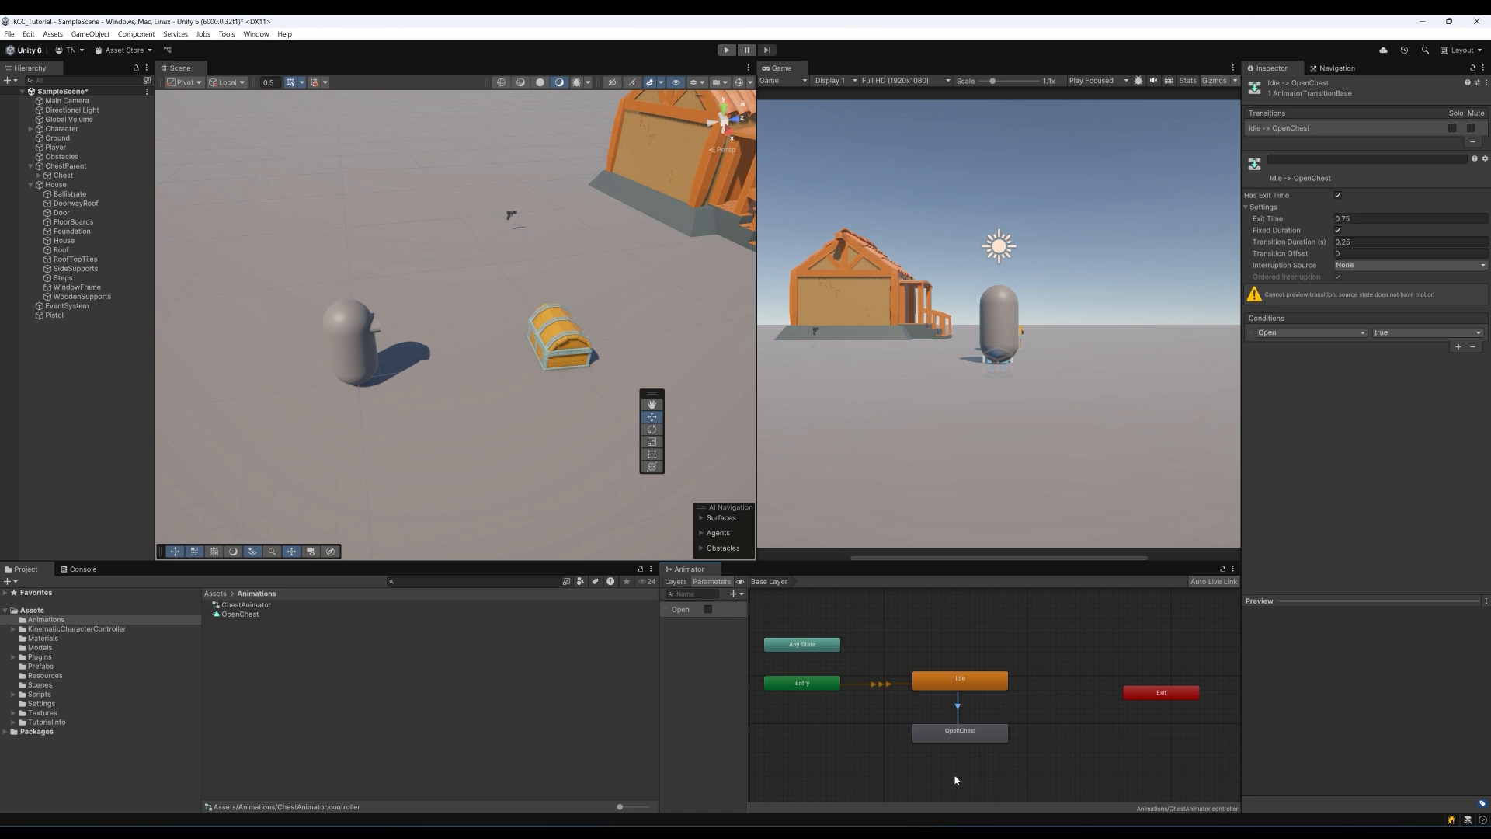
left_click(1338, 195)
Run the game again, enable the Open parameter to check how promptly the chest reacts, and exit play mode
left_click(726, 50)
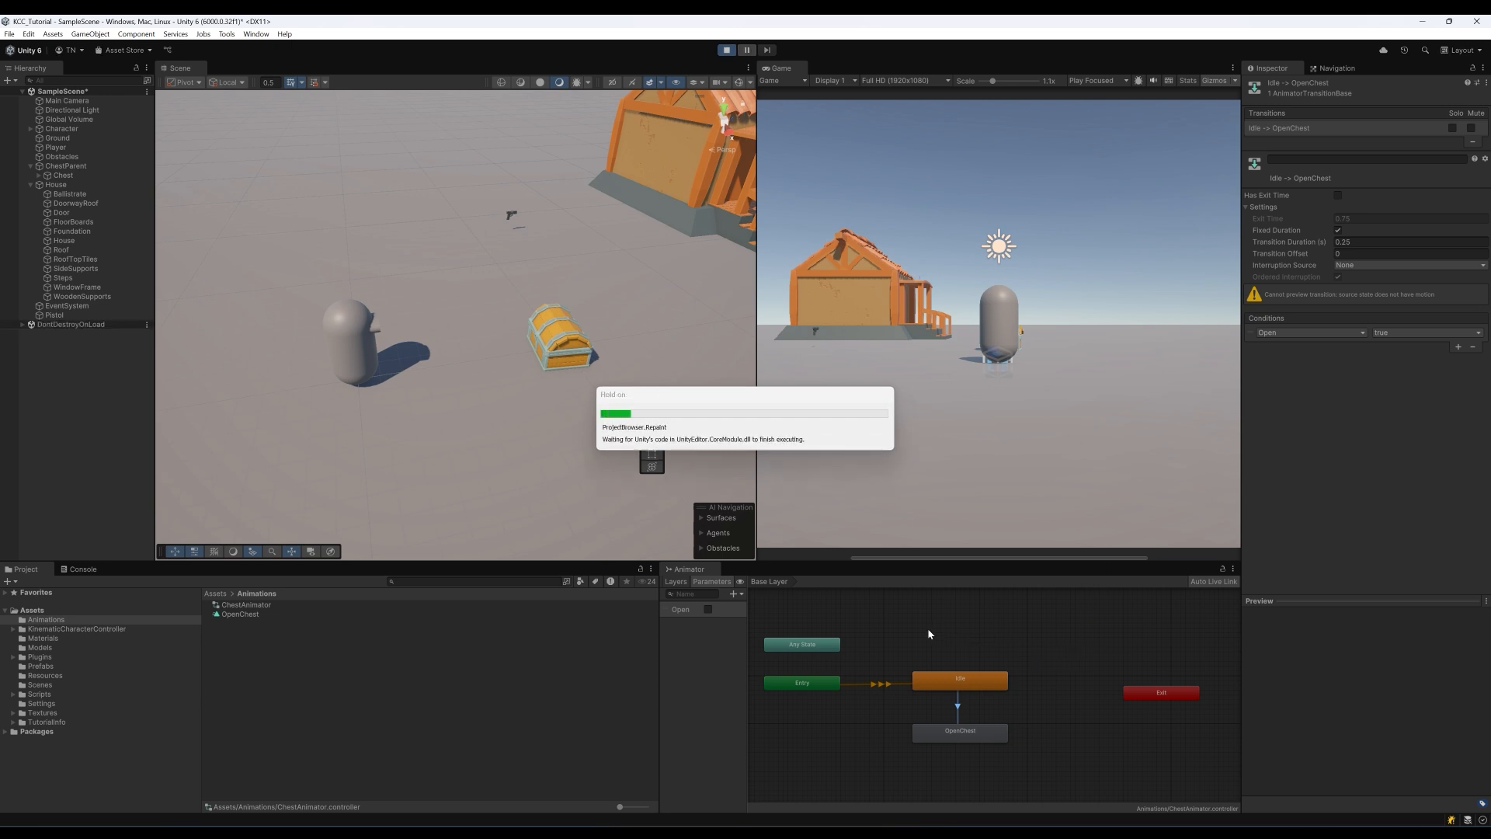
key("Escape")
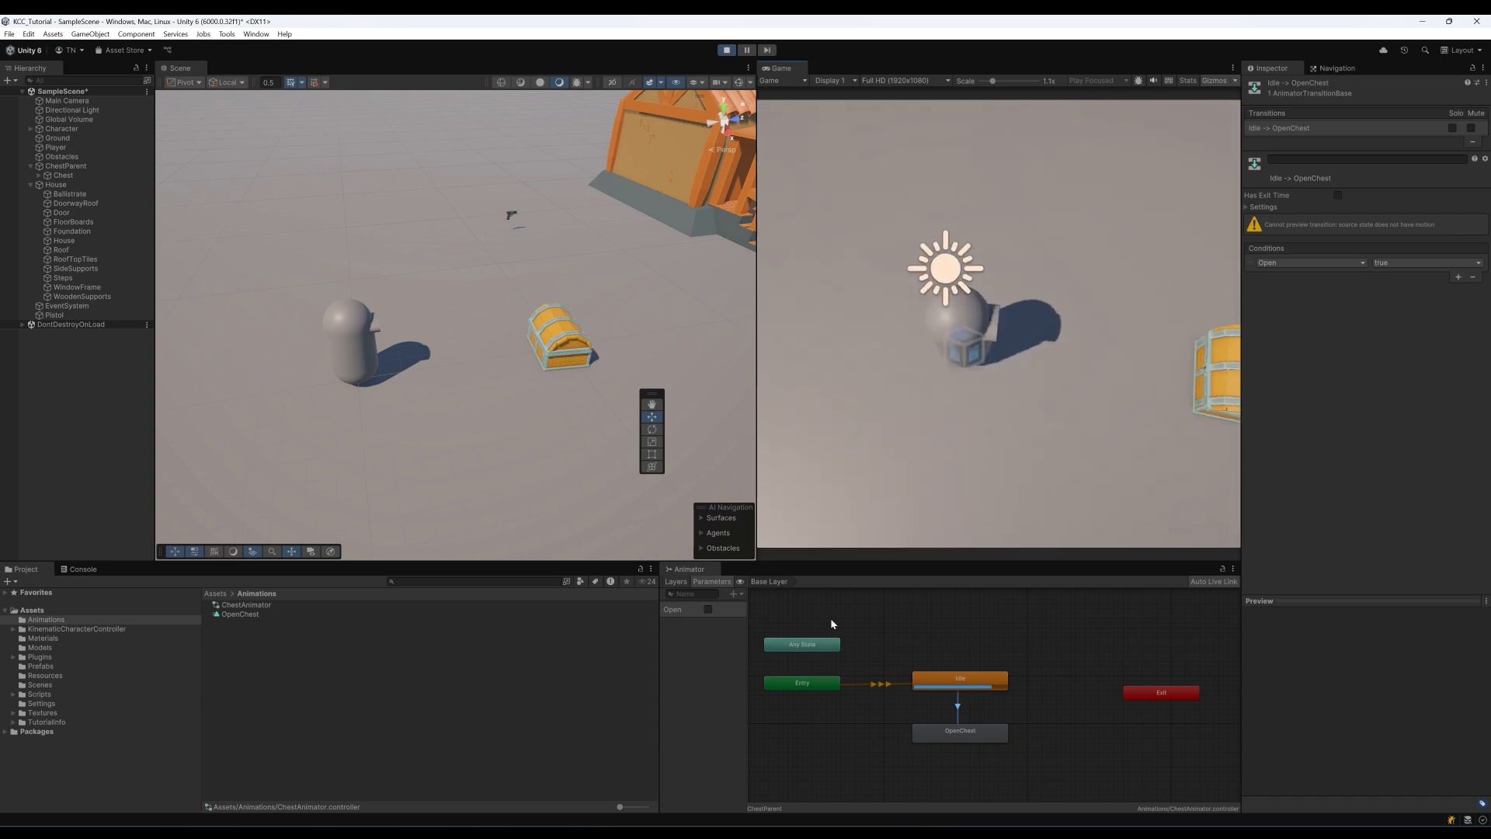
left_click(708, 608)
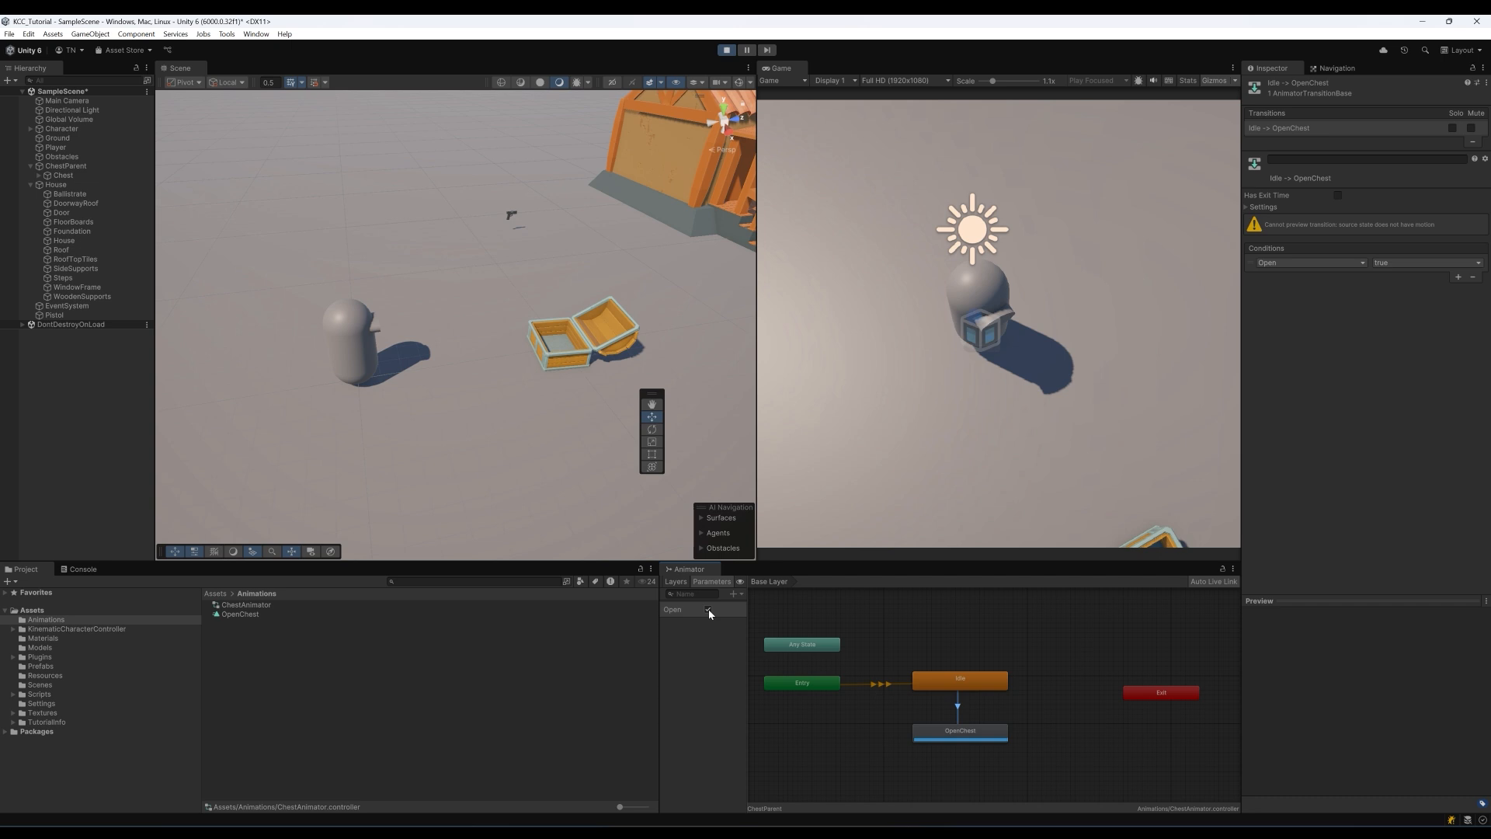
left_click(727, 50)
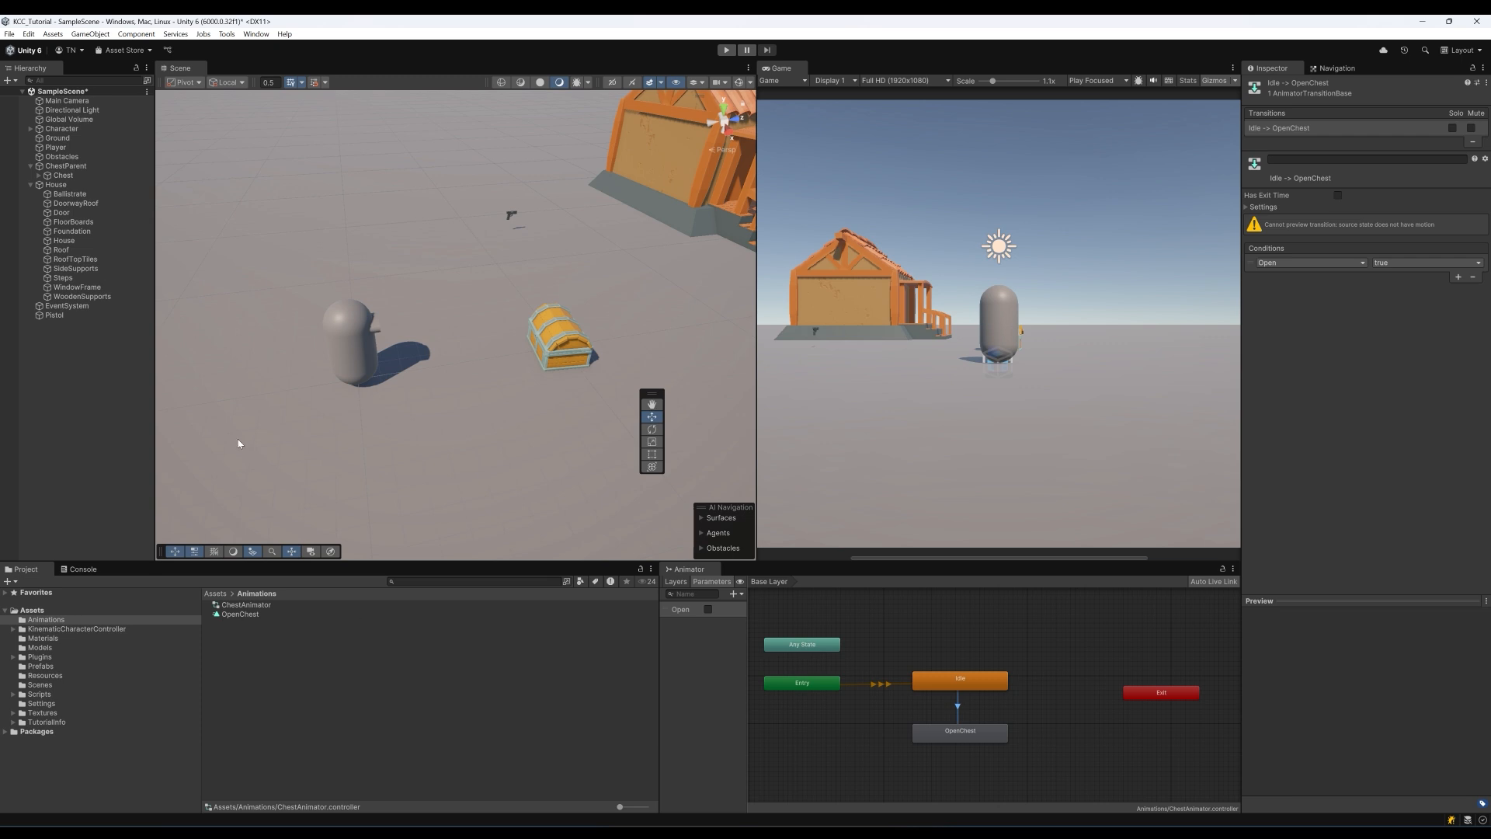
Create a MonoBehaviour script named ChestAnimatorController in the Scripts/Animations folder and attach it to ChestParent
left_click(40, 694)
double_click(252, 606)
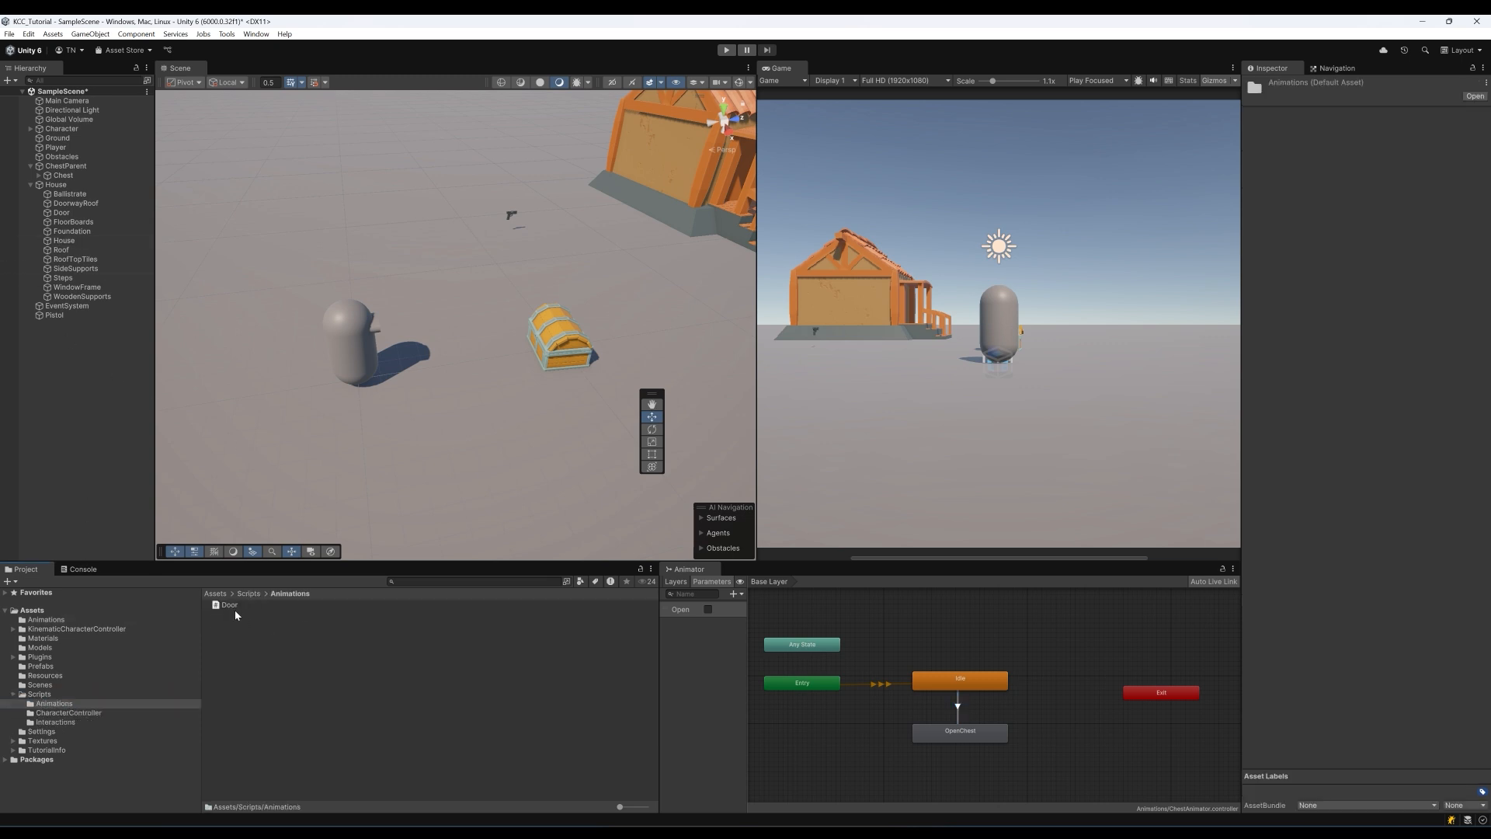
left_click(250, 594)
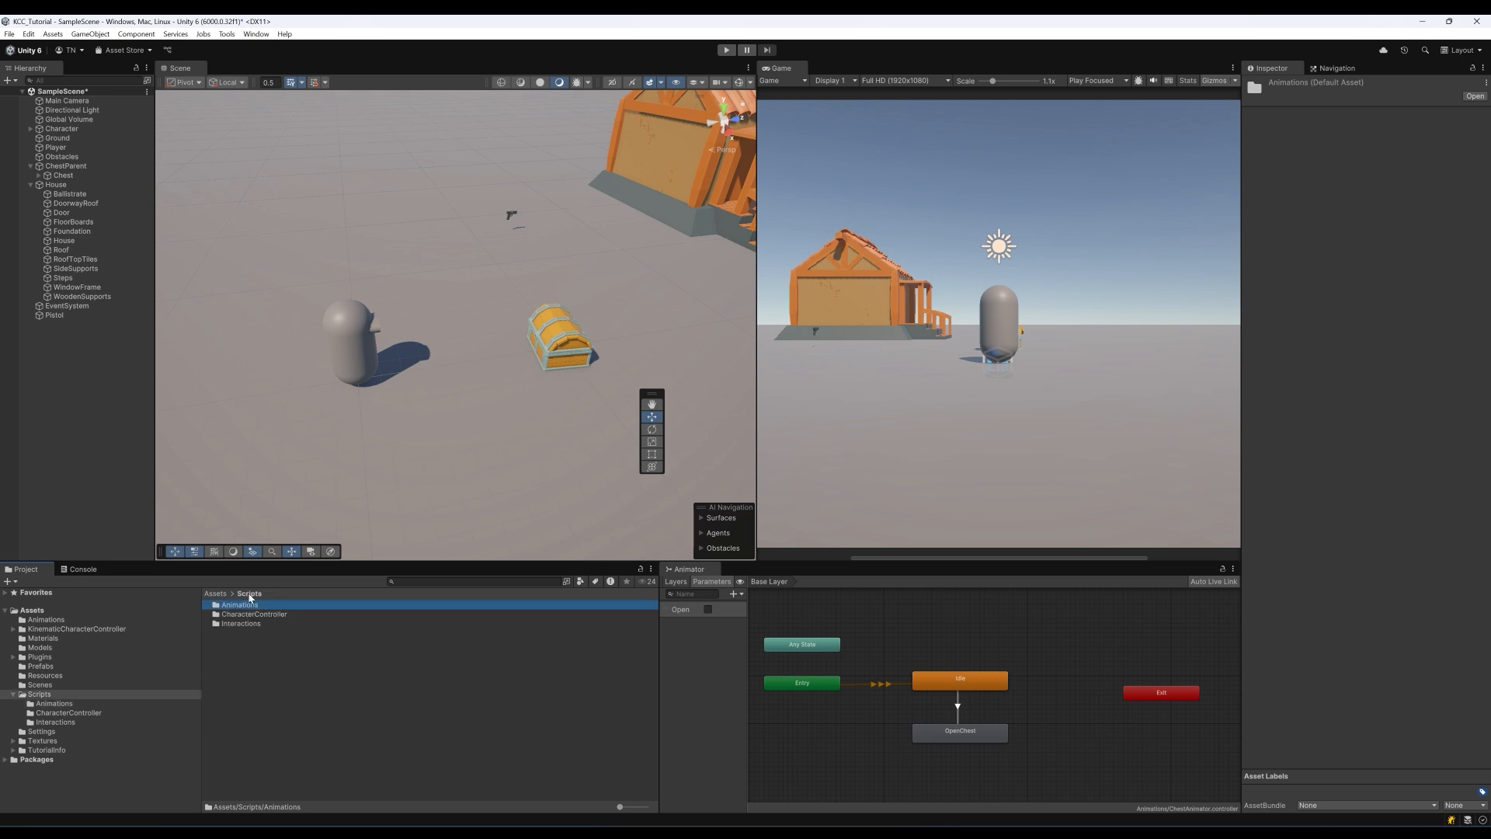
double_click(241, 606)
right_click(244, 651)
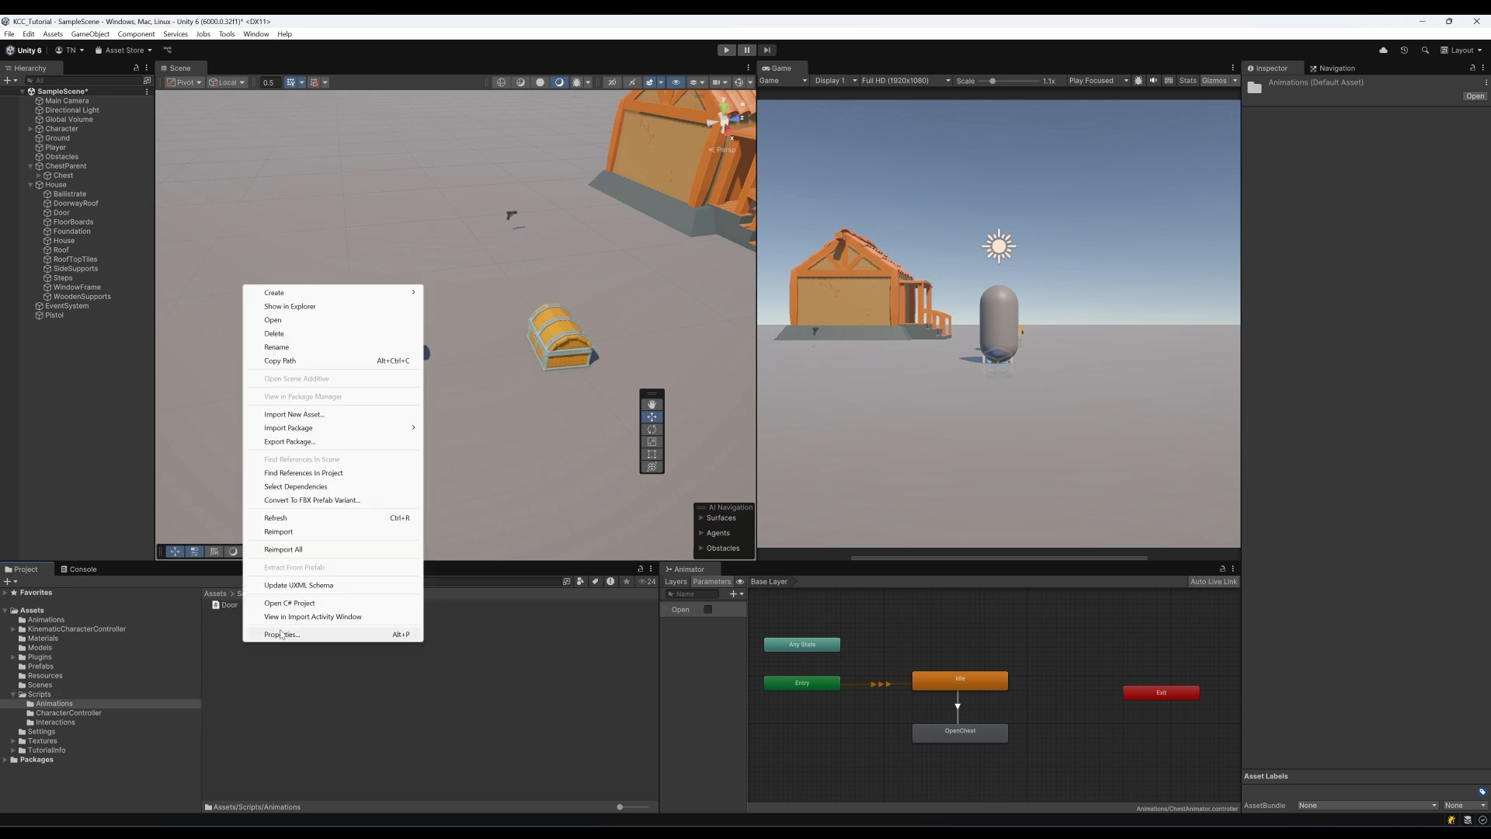
mouse_move(394, 299)
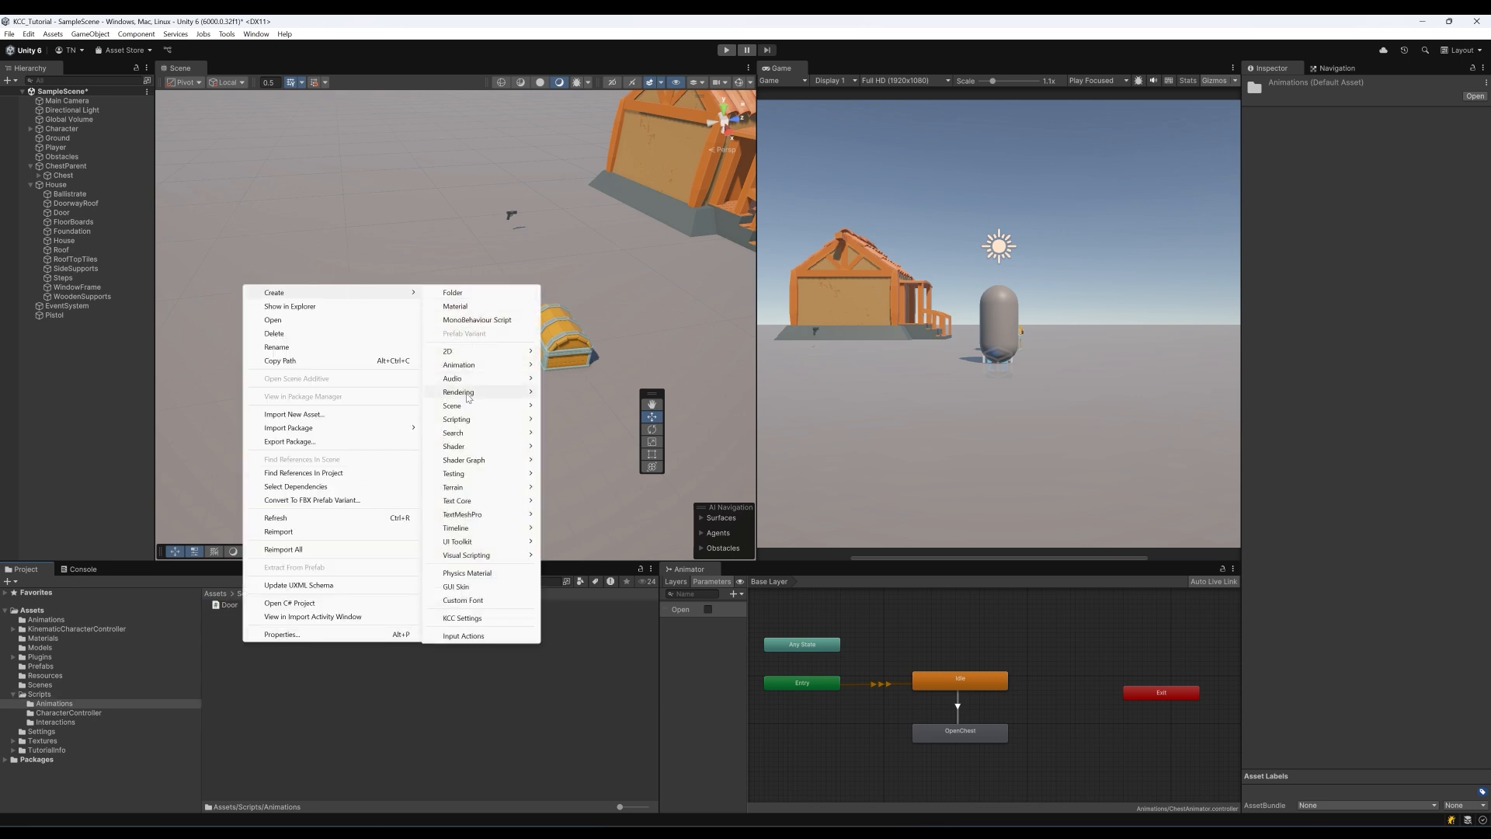
left_click(482, 320)
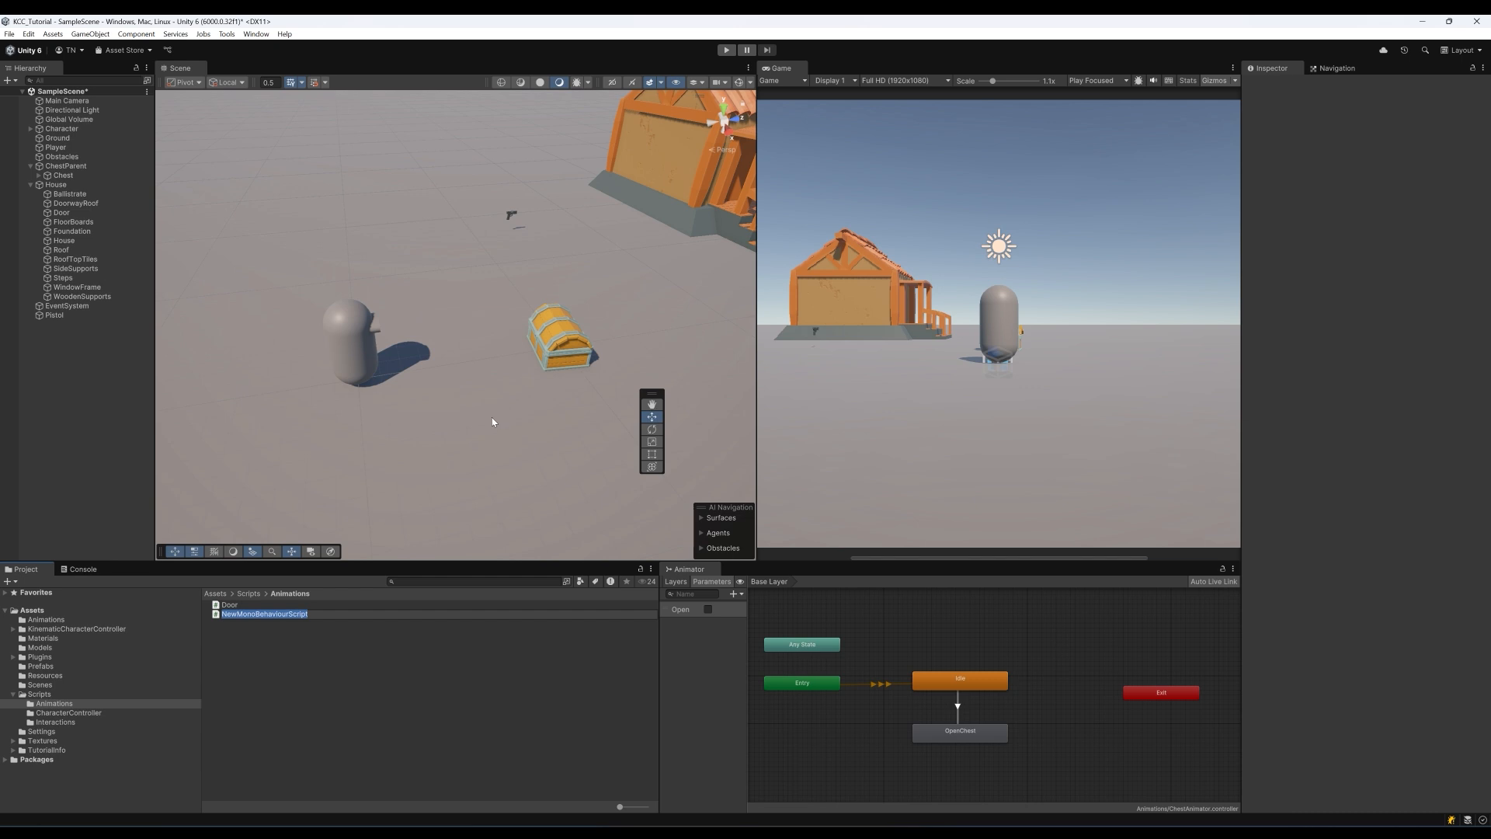
type("ChestAnimatorController")
key("Return")
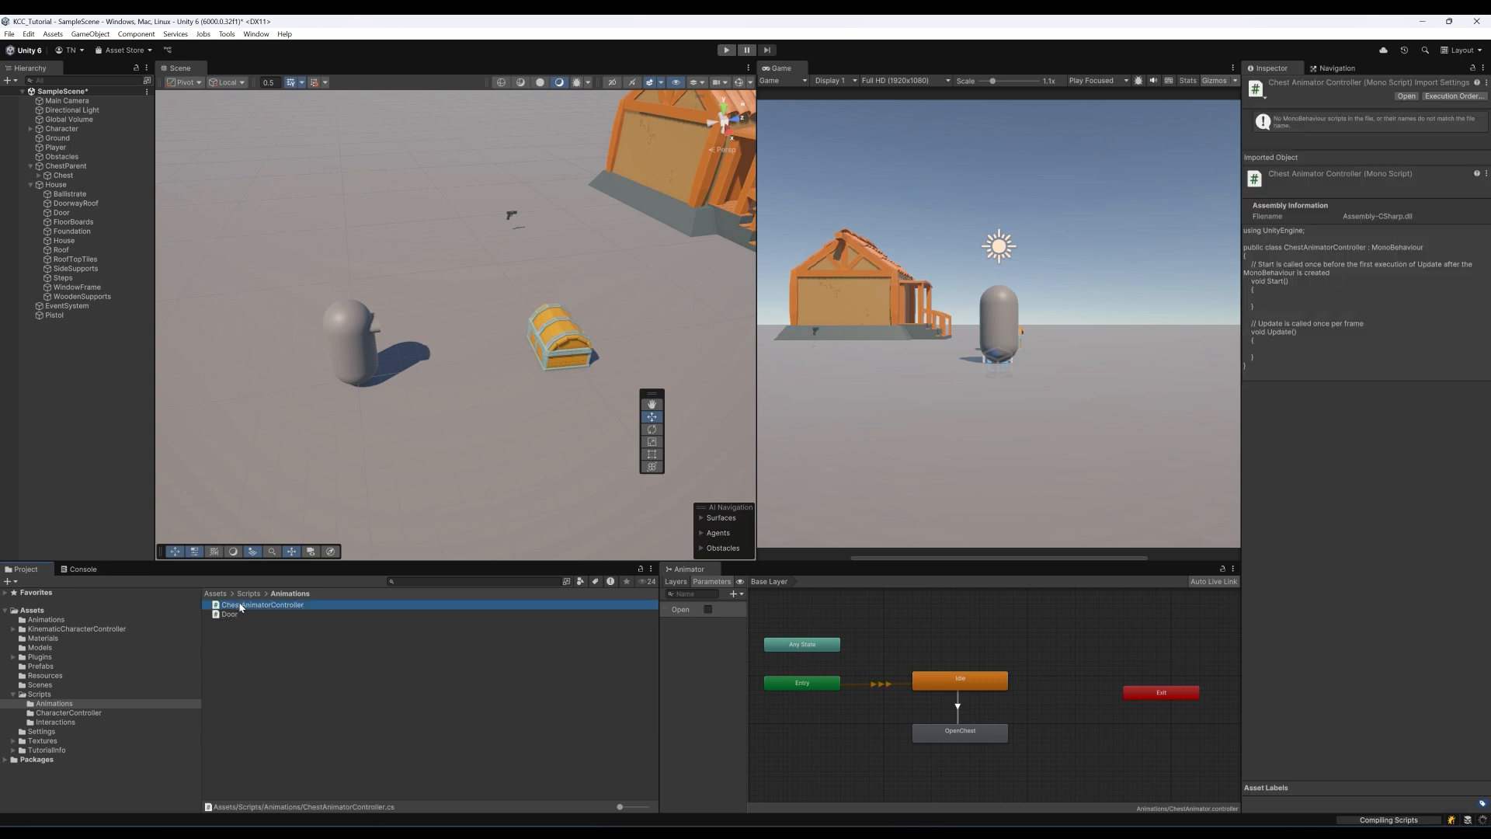
left_click_drag(239, 608, 78, 174)
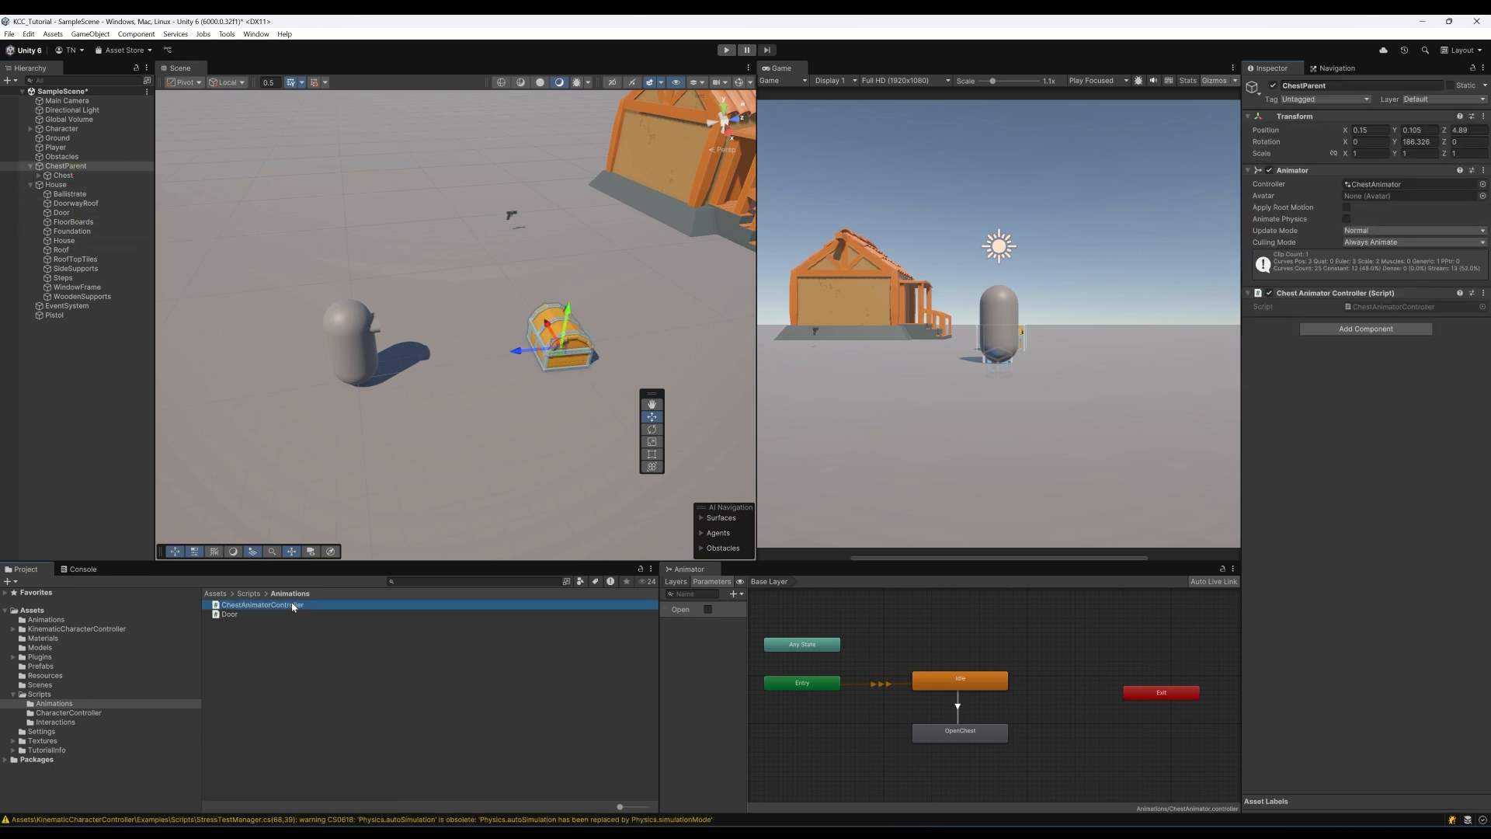
Open the ChestAnimatorController script in Visual Studio and delete the default Start and Update methods with their comments
double_click(262, 604)
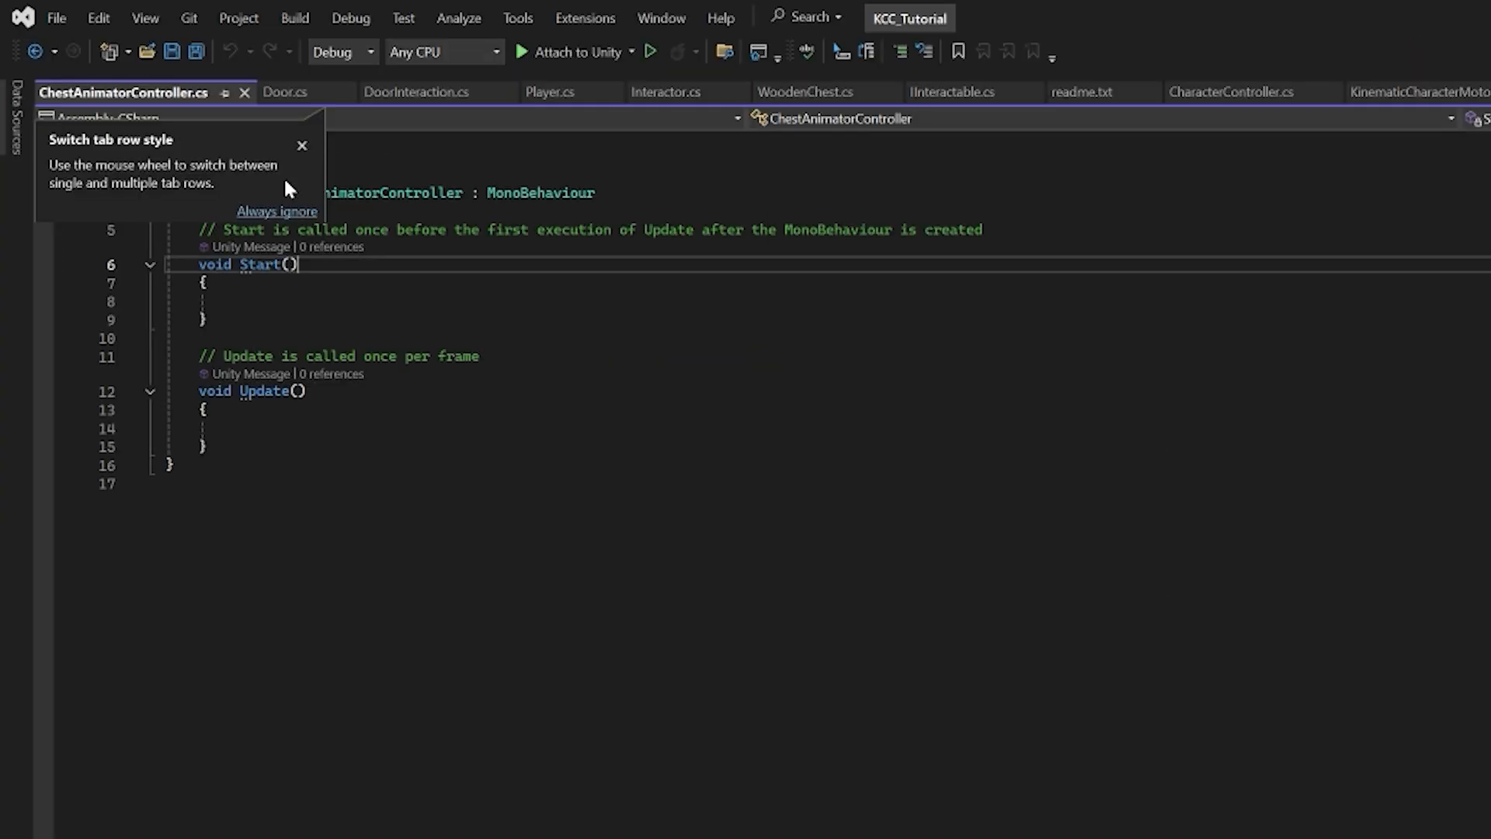
left_click(302, 145)
left_click_drag(199, 229, 208, 447)
key("Delete")
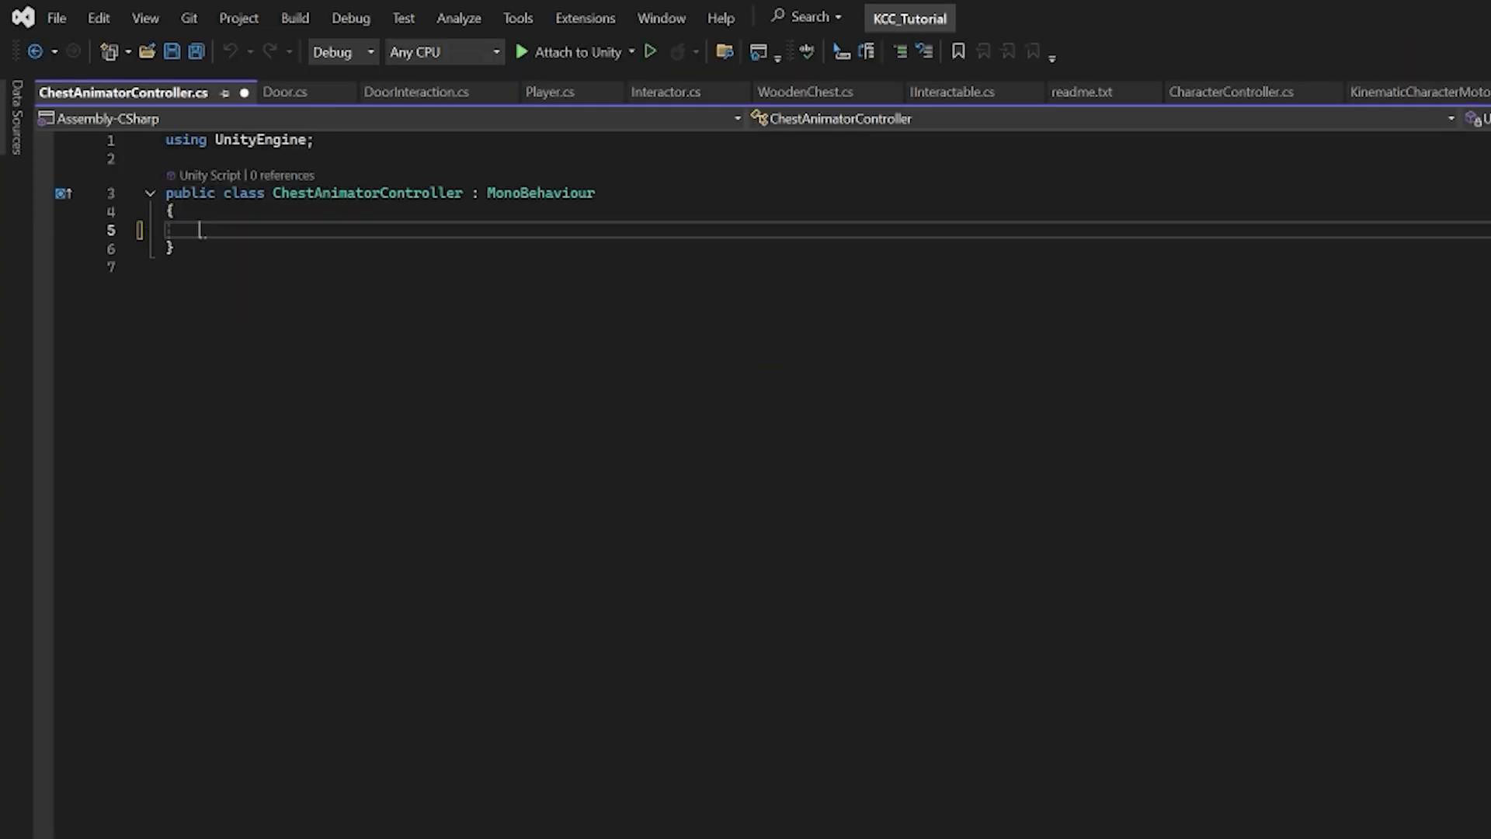
type("[S")
key("BackSpace")
key("BackSpace")
type("oru")
key("BackSpace")
key("BackSpace")
key("BackSpace")
Declare a private Animator field named _chestAnimationController in the ChestAnimatorController class
type("pr")
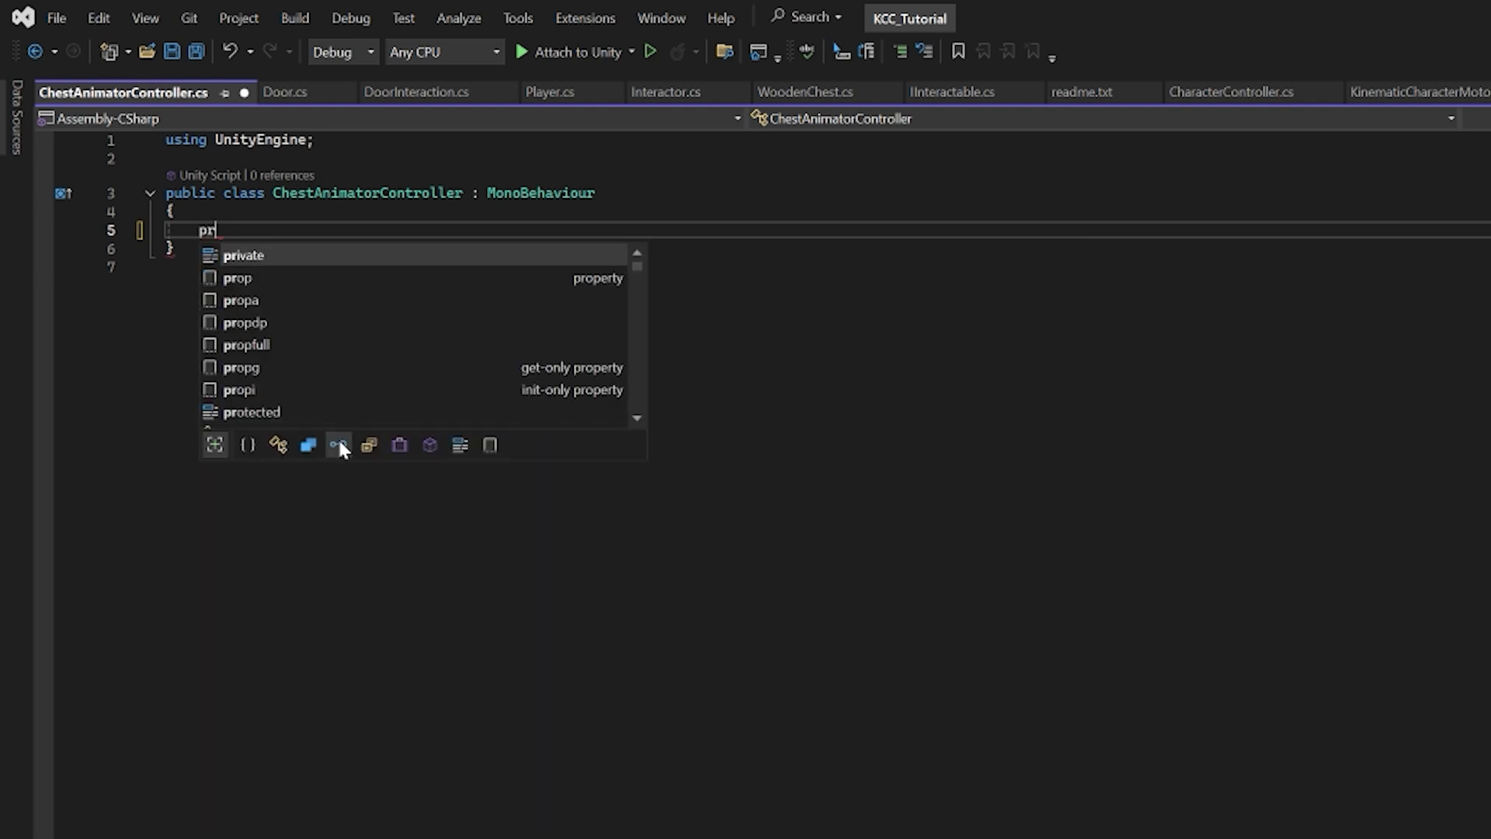
type("ivate Animato")
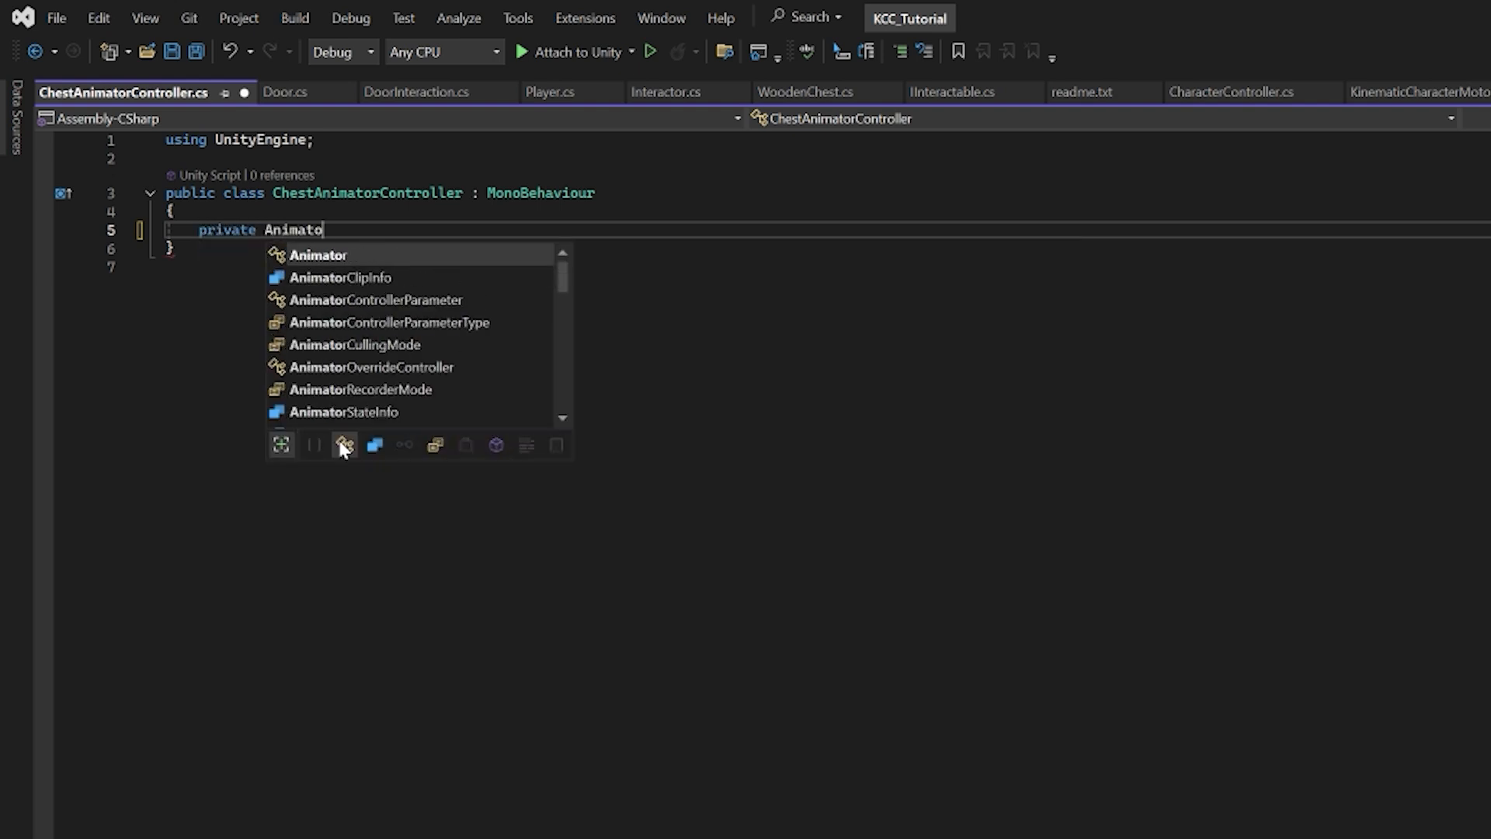
type("r _chestAnima")
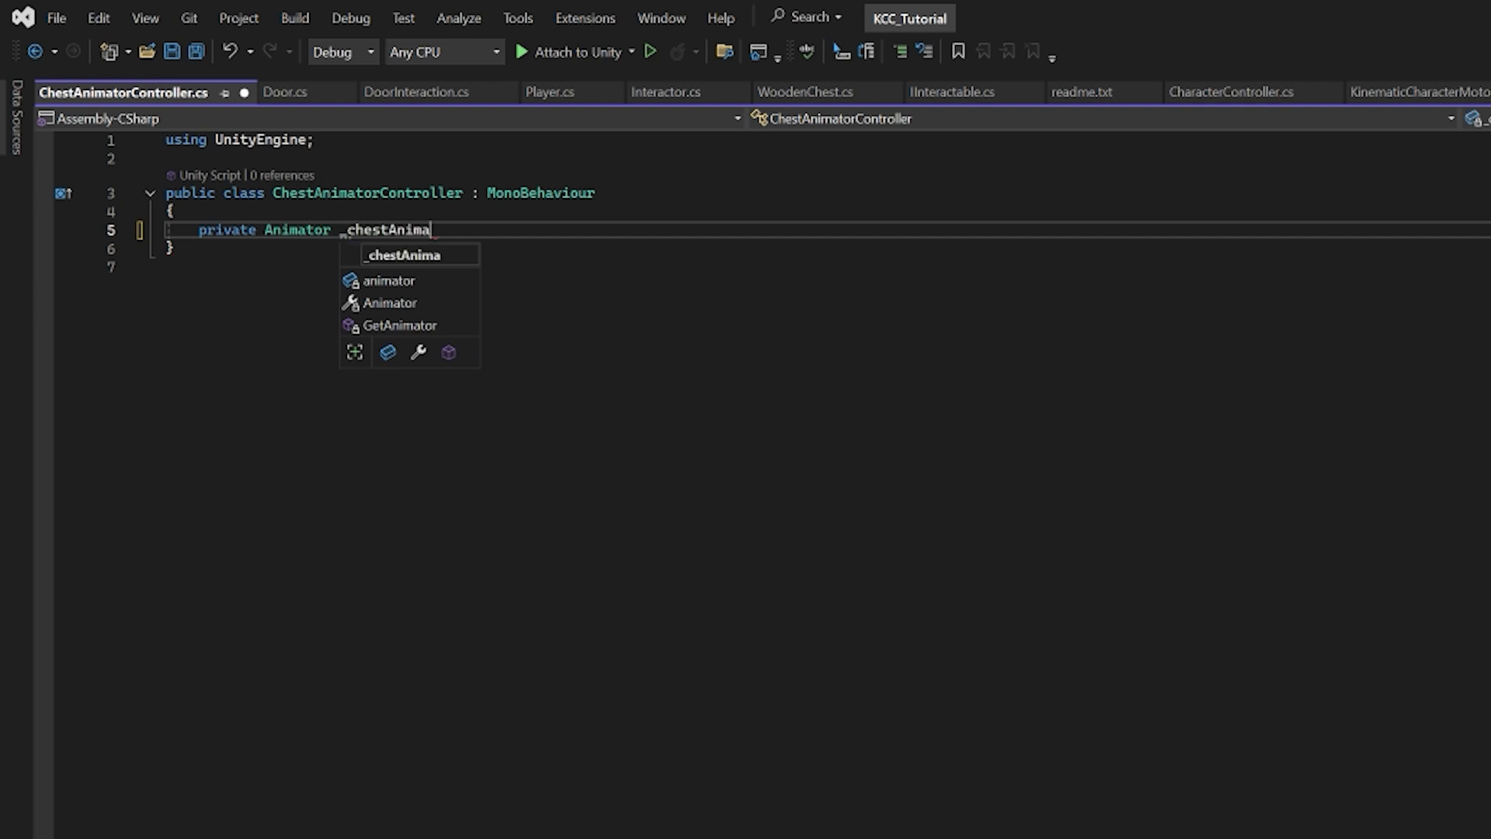
type("tionController")
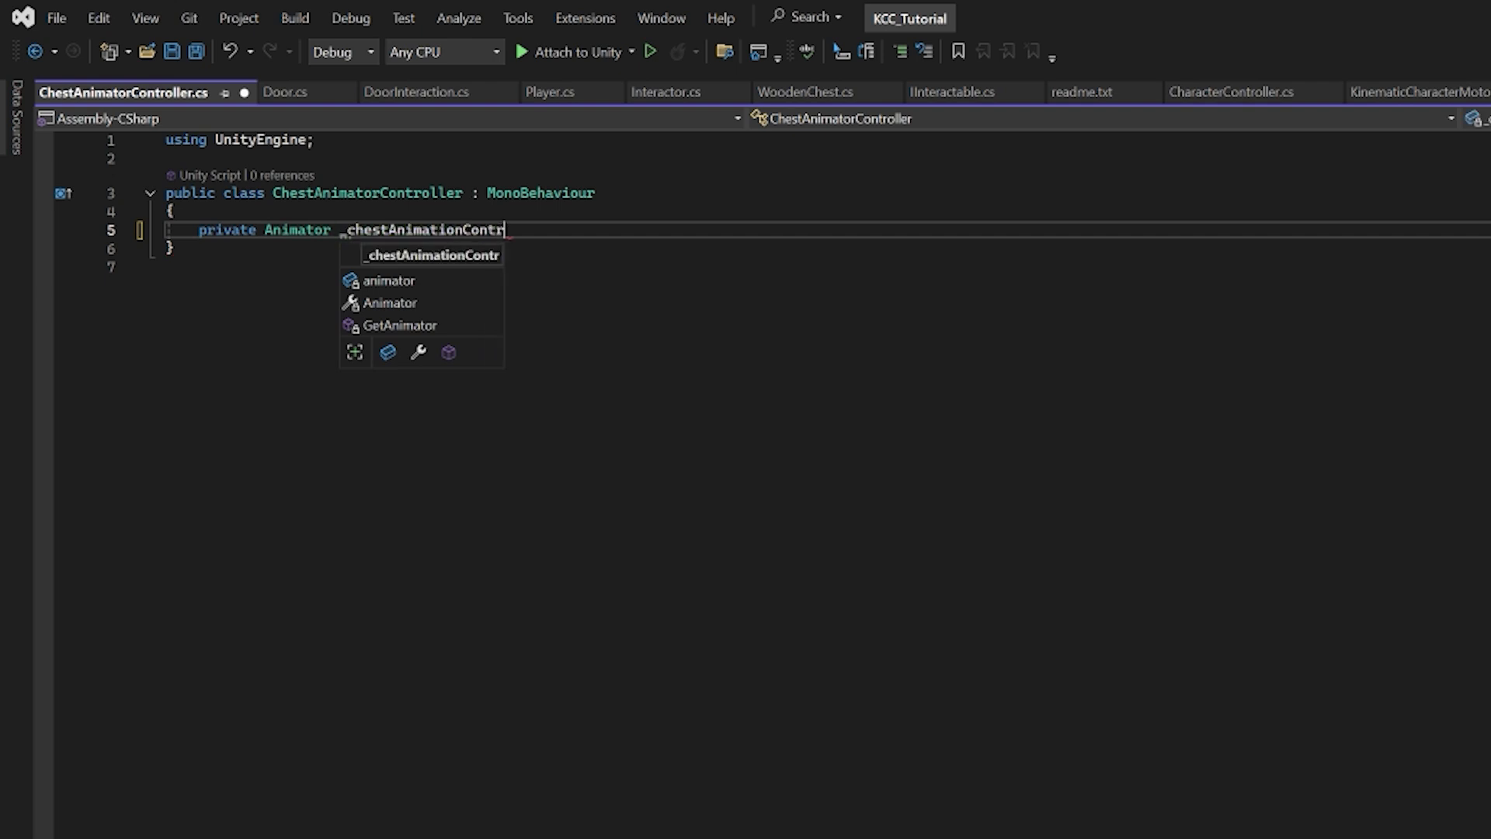
key("End")
Add an empty private void Start() method below the Animator field
key("Return")
key("Return")
type("Start")
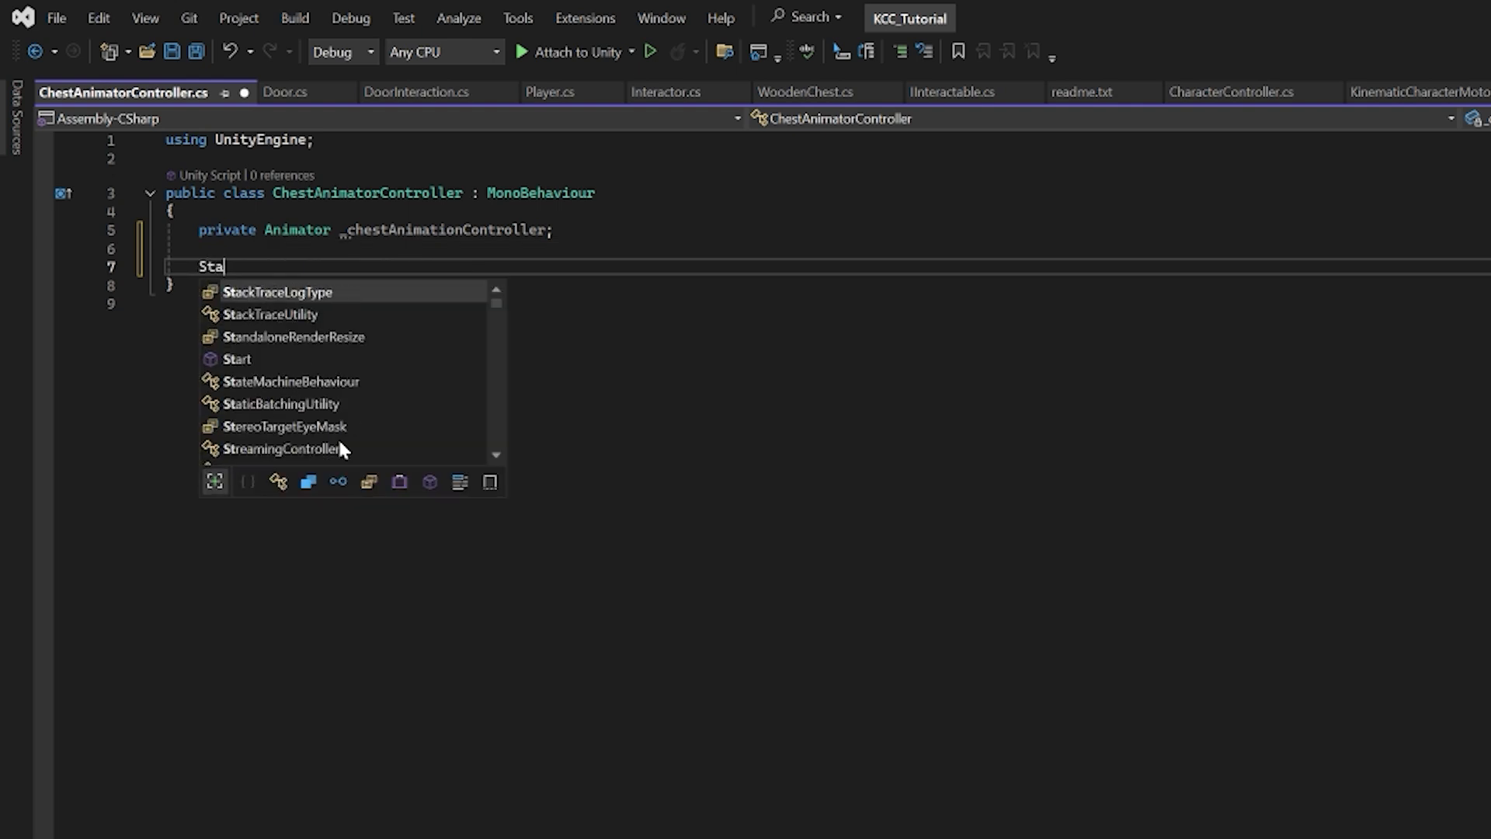
key("Tab")
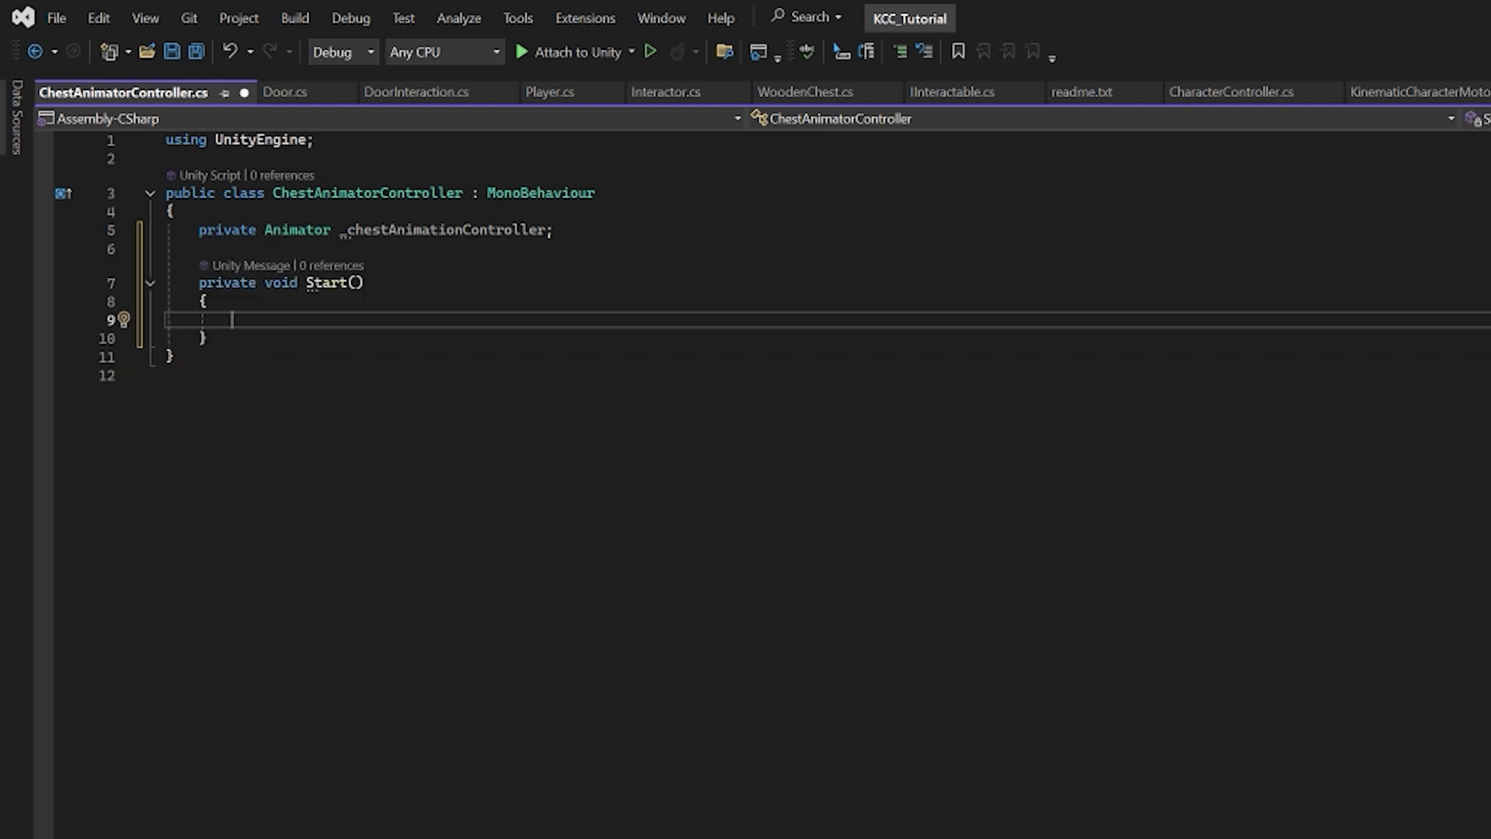
Assign GetComponent<Animator>() to _chestAnimationController inside the Start method
type("_ch")
key("Tab")
type("= ")
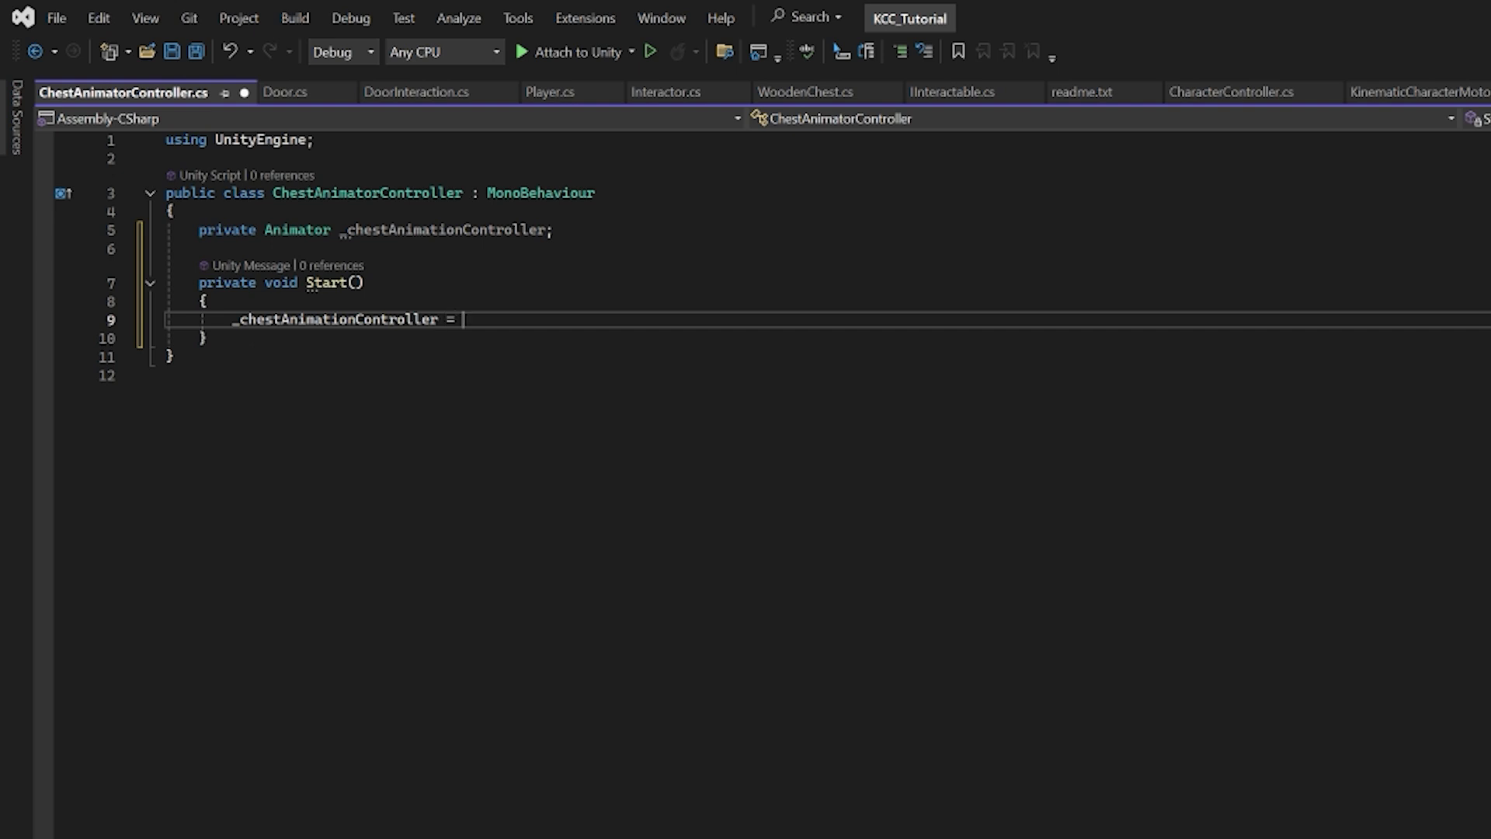
type("GetComponent<")
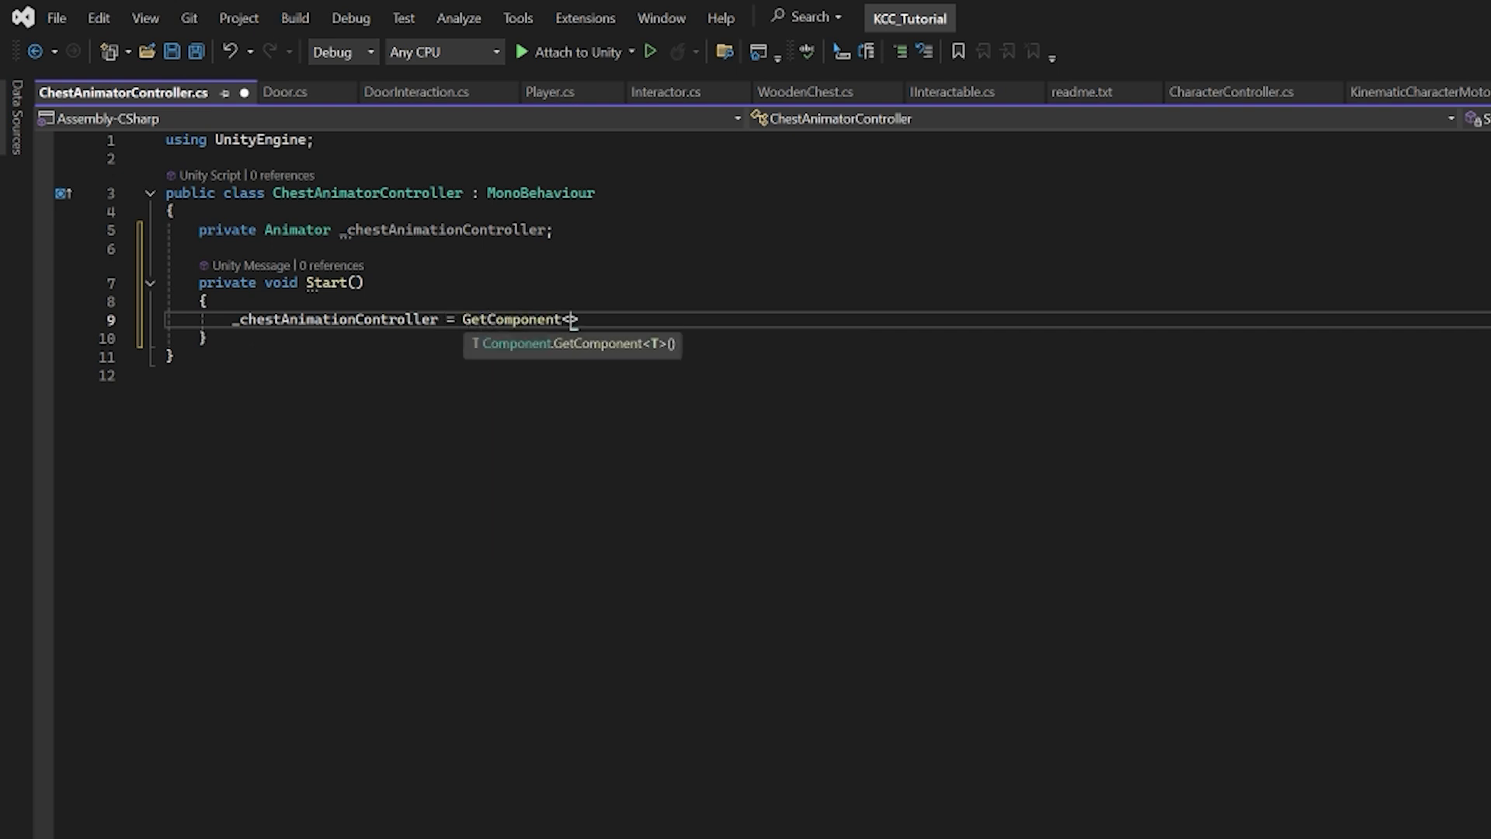
type("Animator")
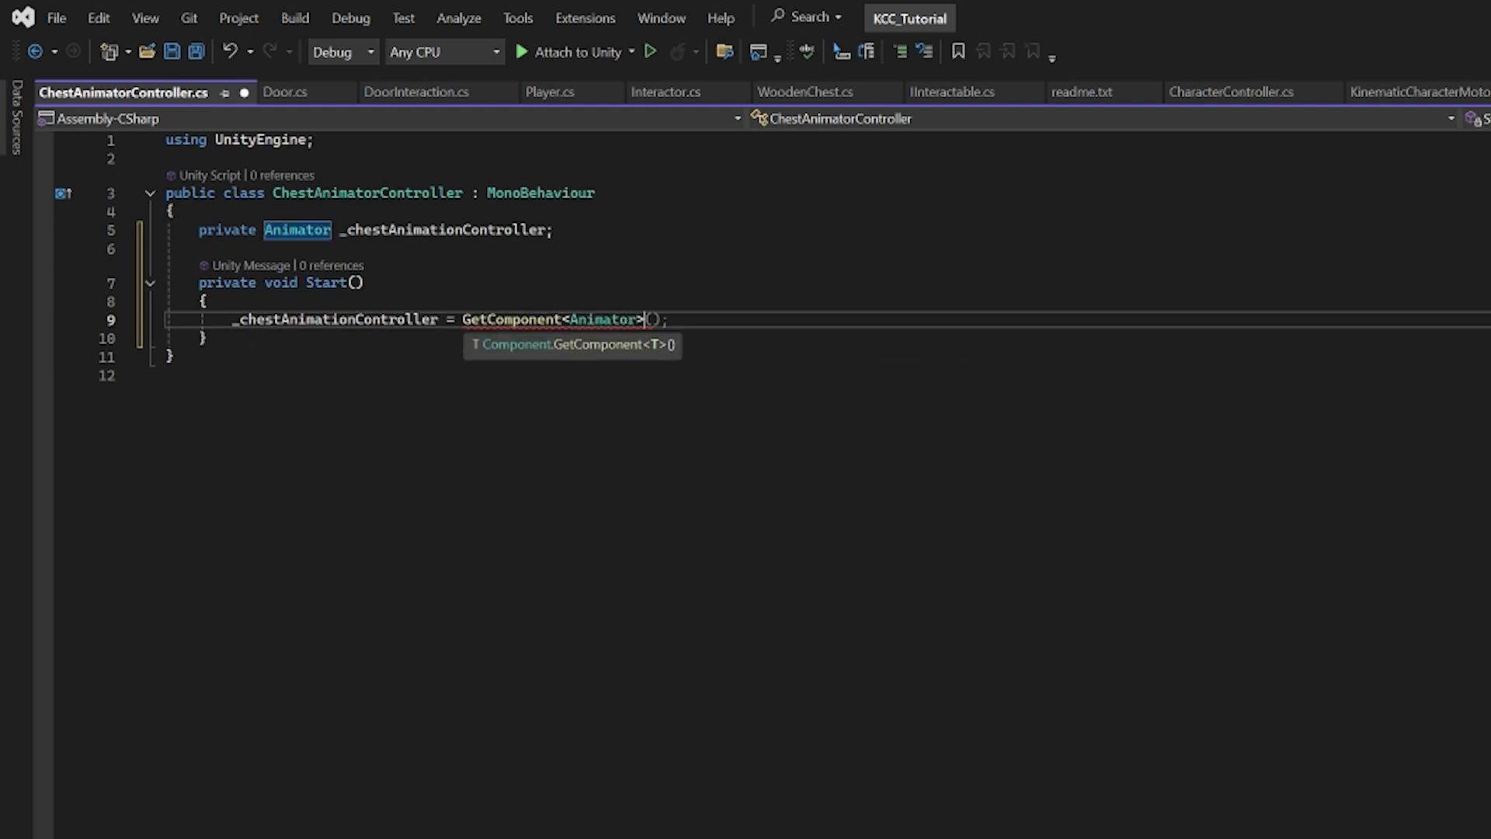
type(">();")
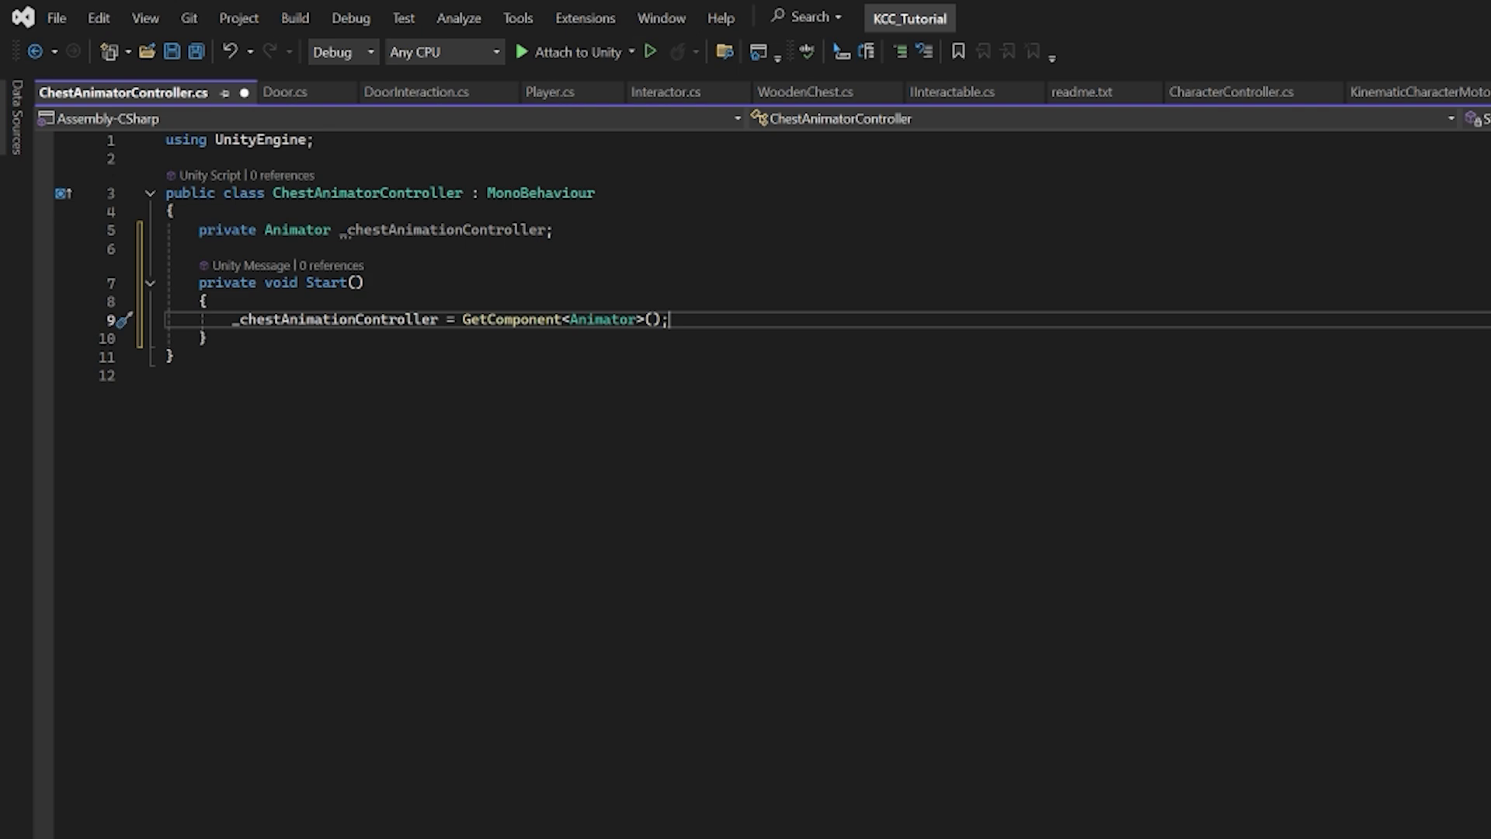
Switch to Unity and check the components on ChestParent, then return to Visual Studio
key("alt+Tab")
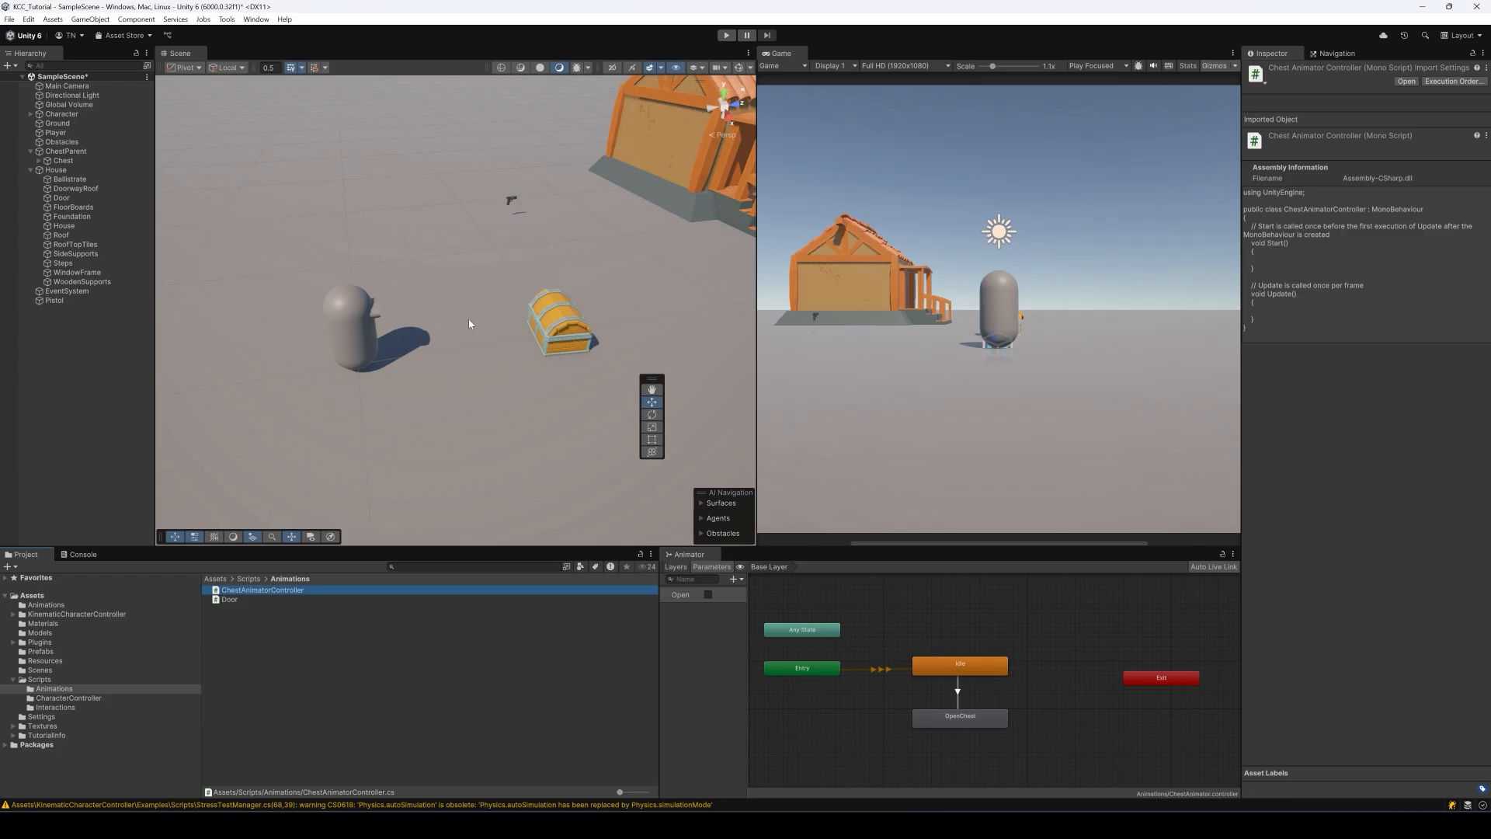
left_click(78, 153)
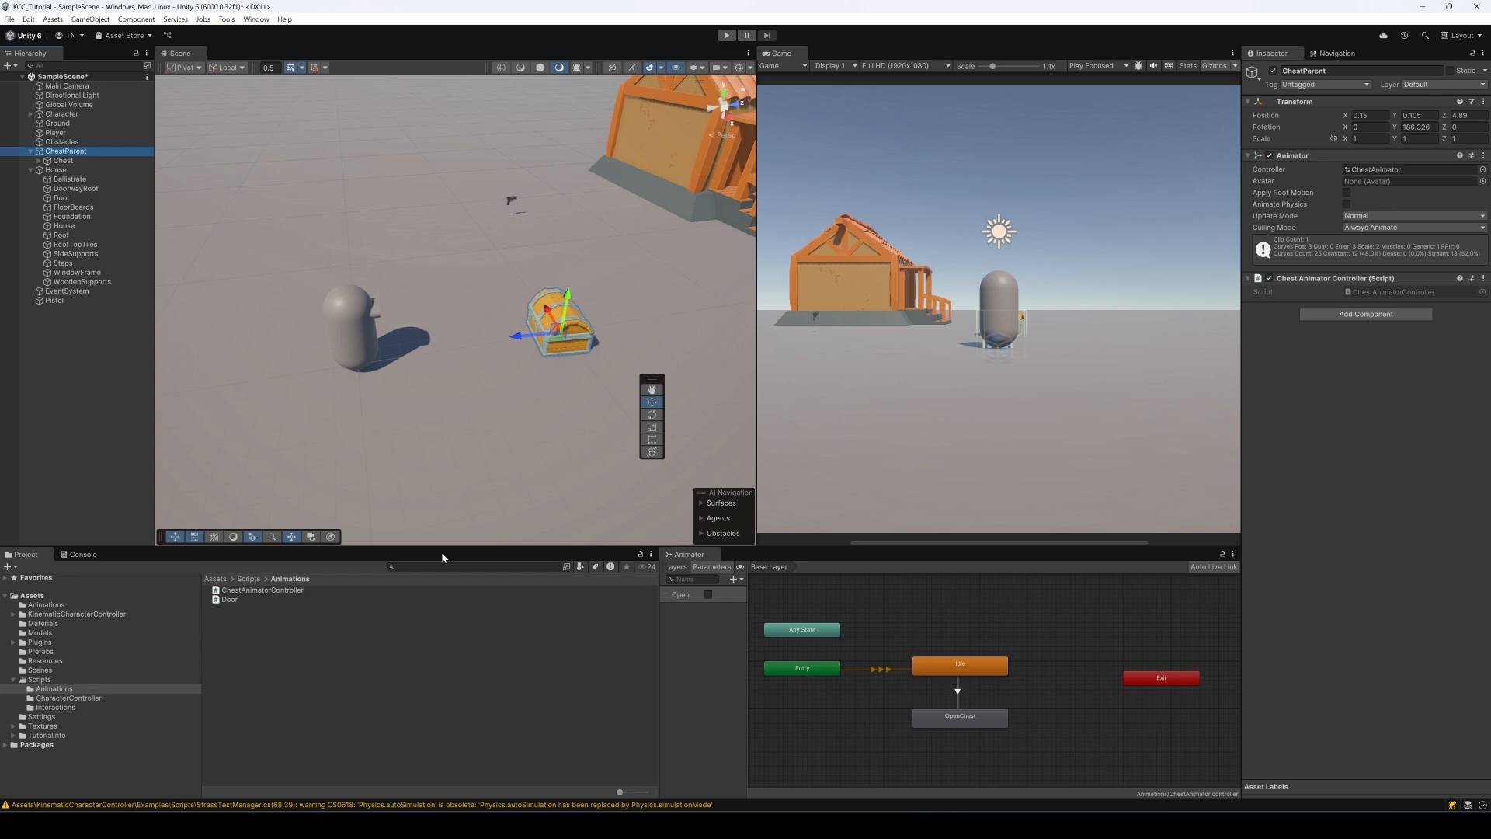
key("alt+Tab")
Add a public void OpenChest() method with an empty body below the Start method
left_click(205, 339)
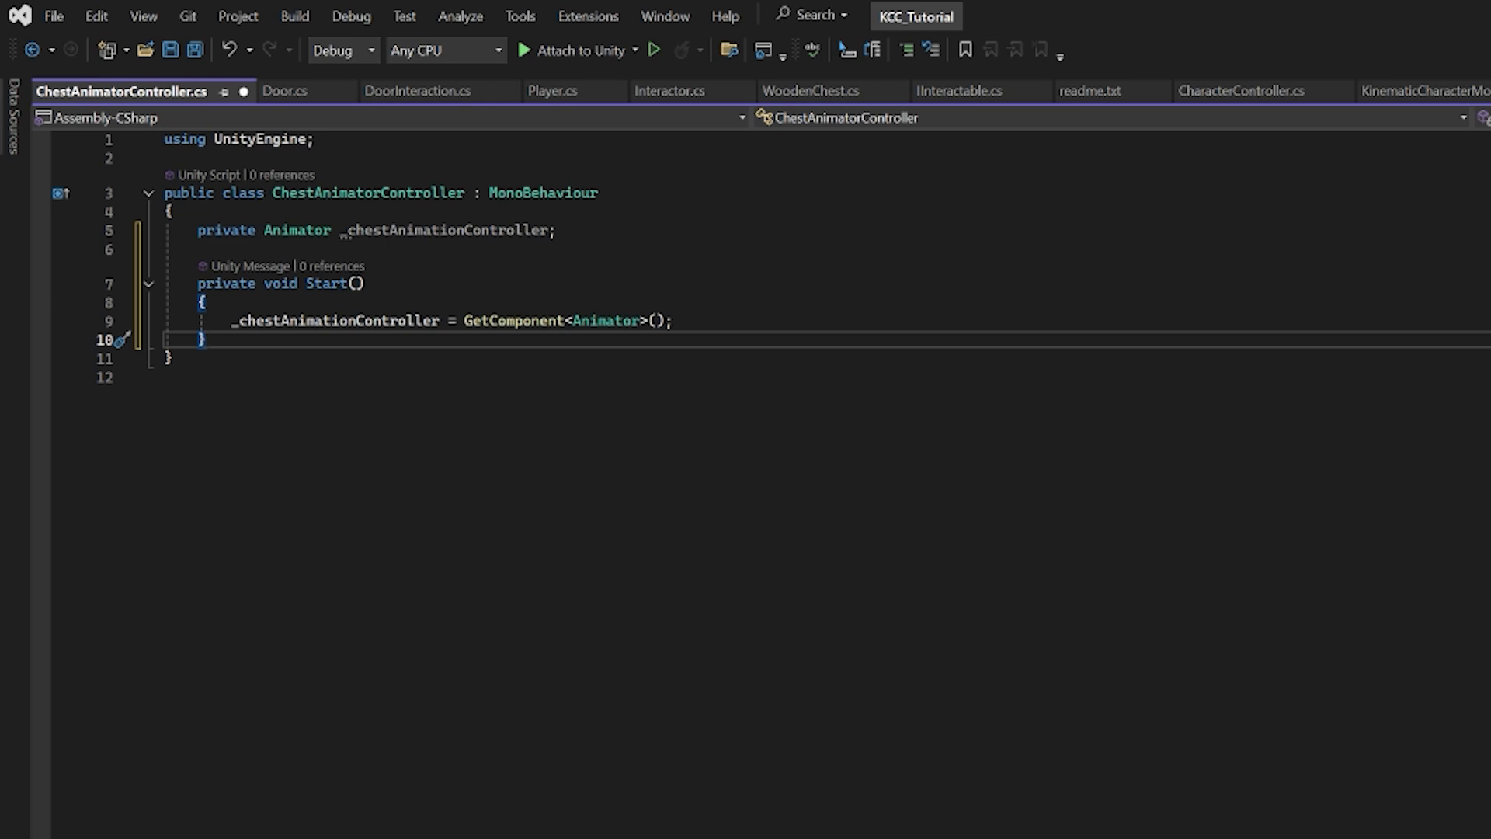
key("Return")
key("Return")
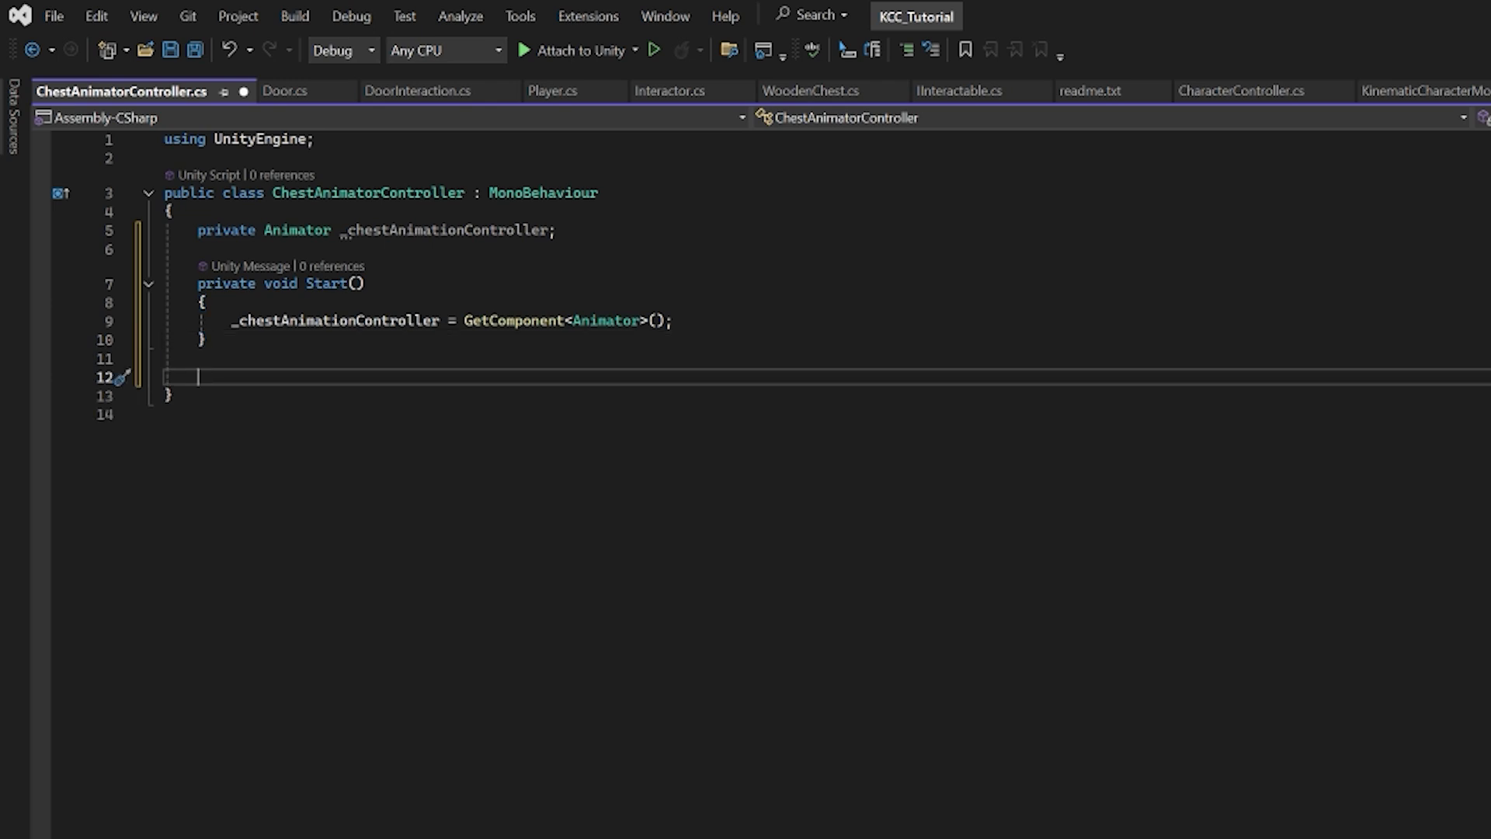
type("public void Op")
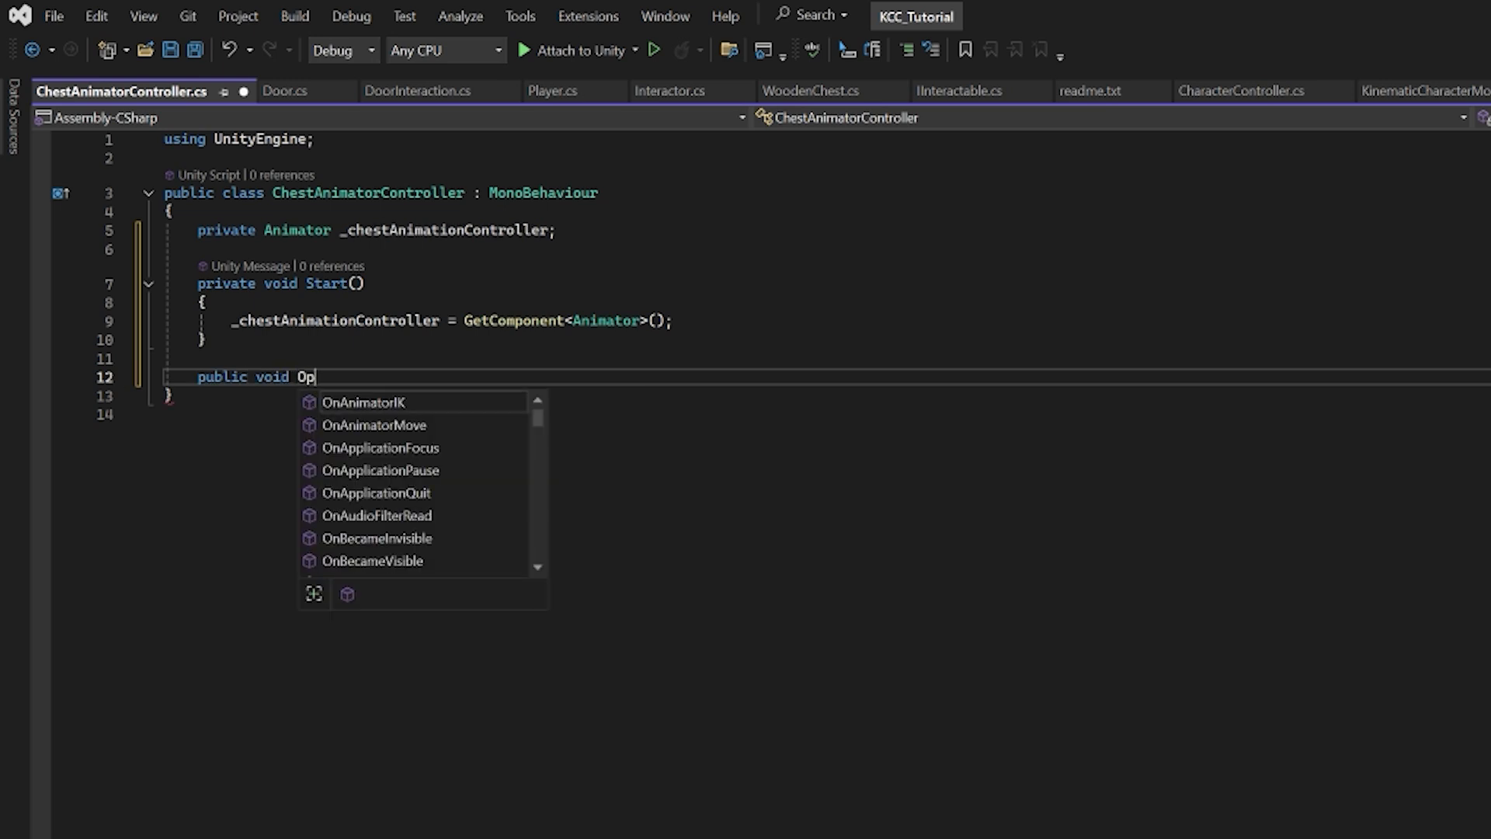
type("enChest()")
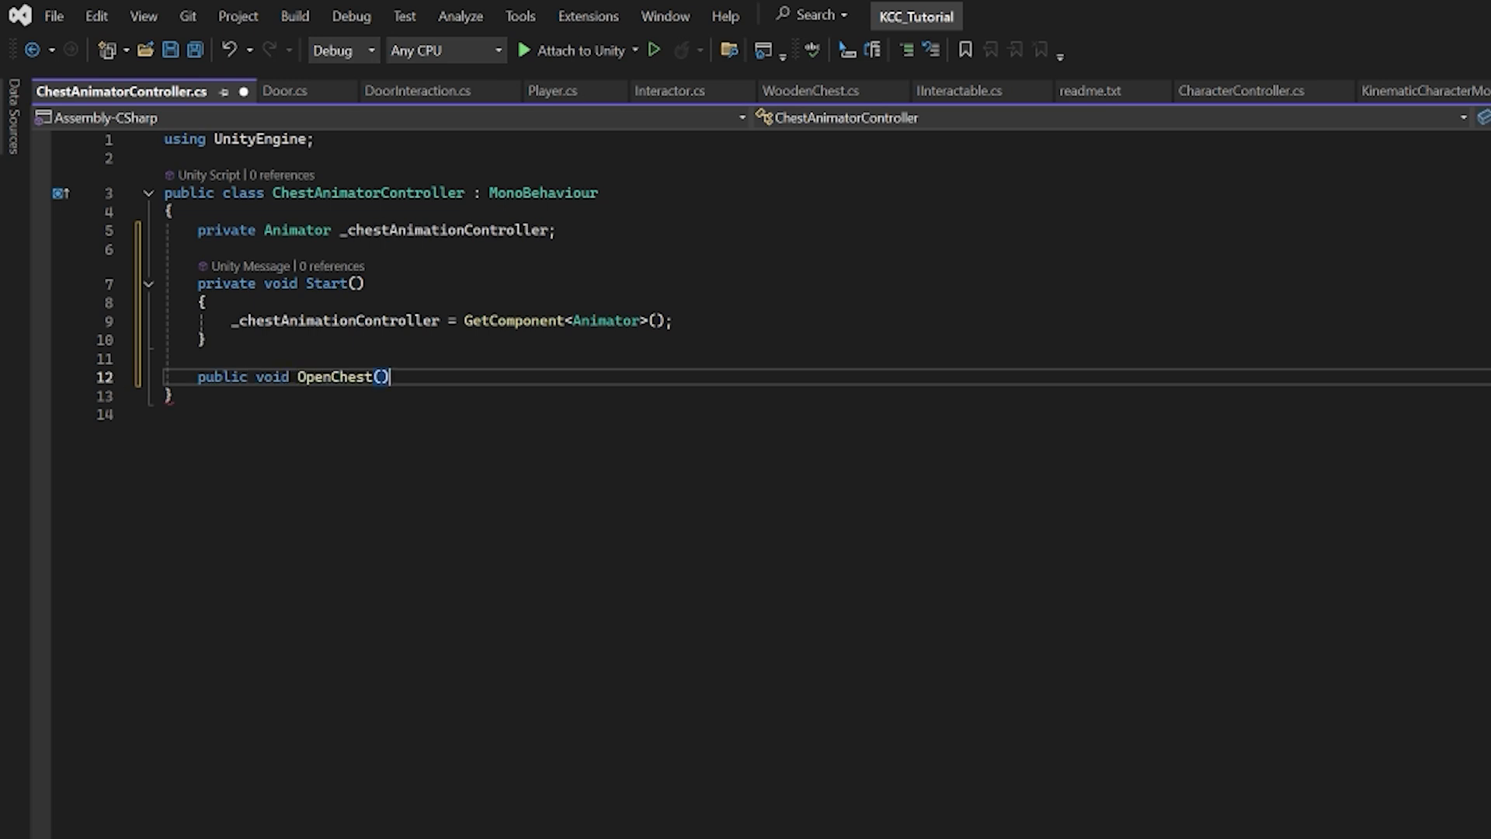
type("{")
key("Return")
Call _chestAnimationController.SetBool("Open", true) inside OpenChest and save the script
type("_")
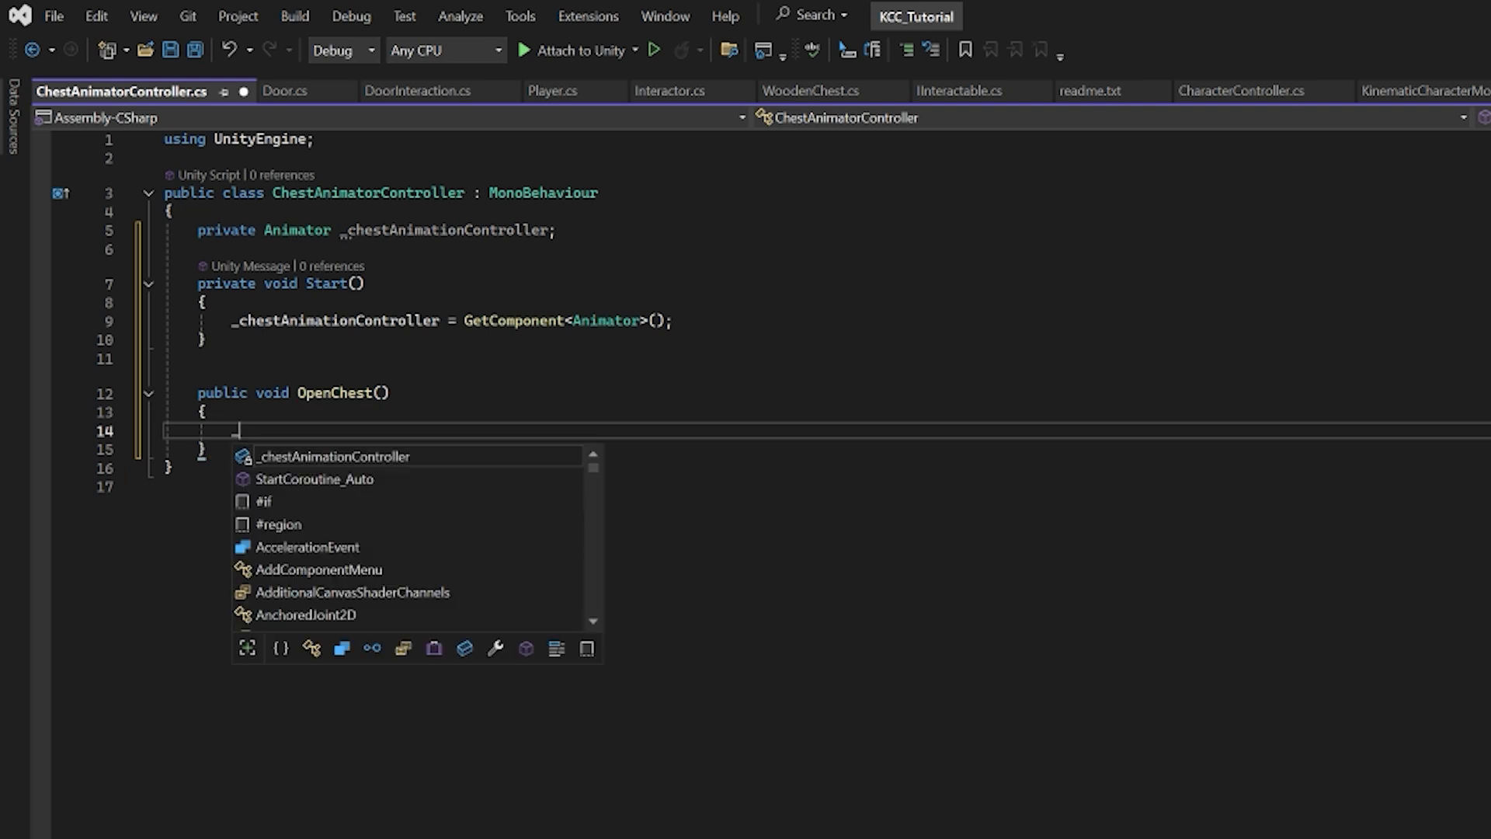
type("chestAnimationController")
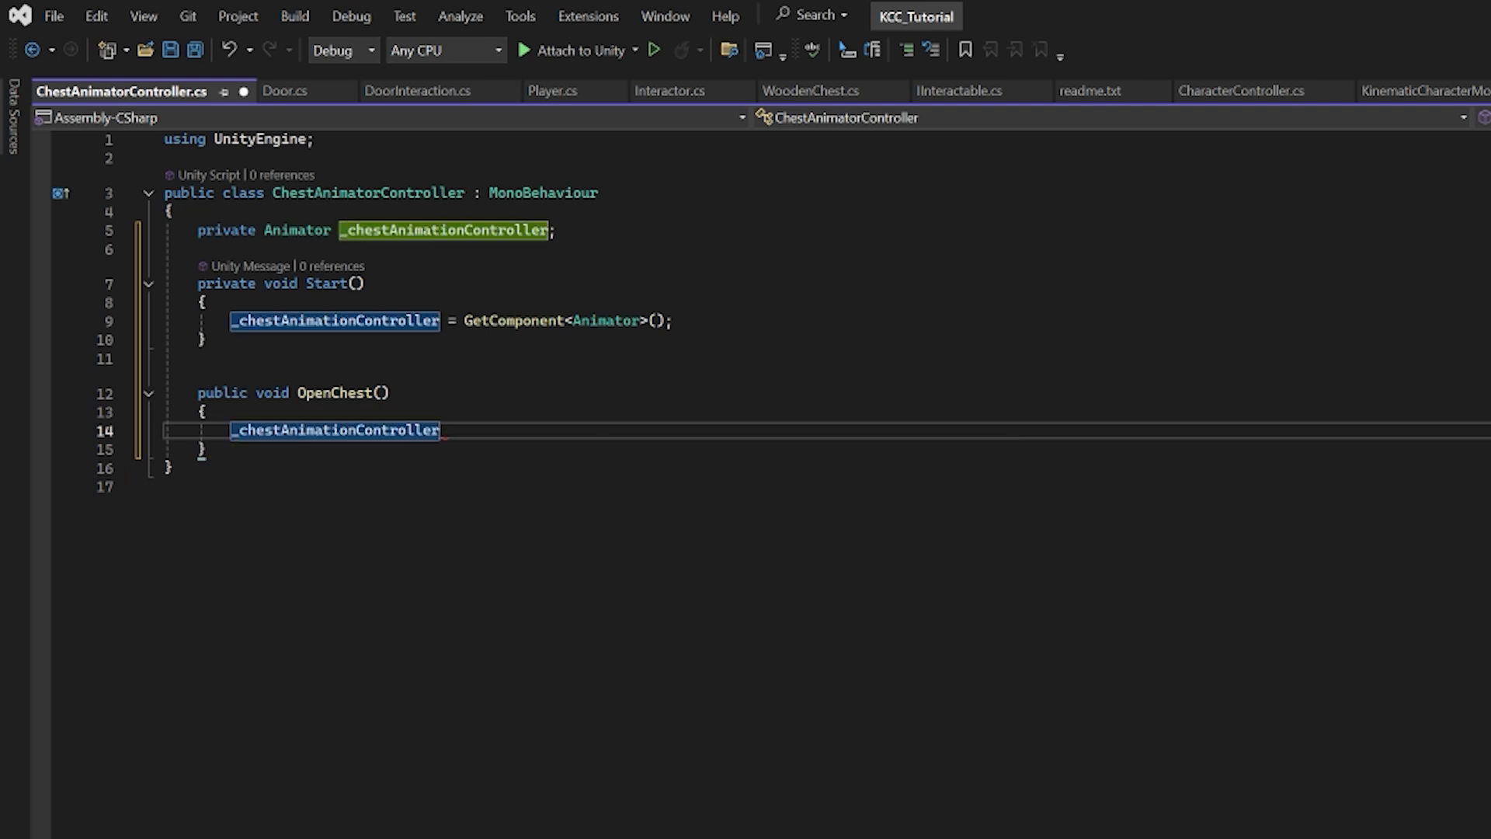
type(".SetBool")
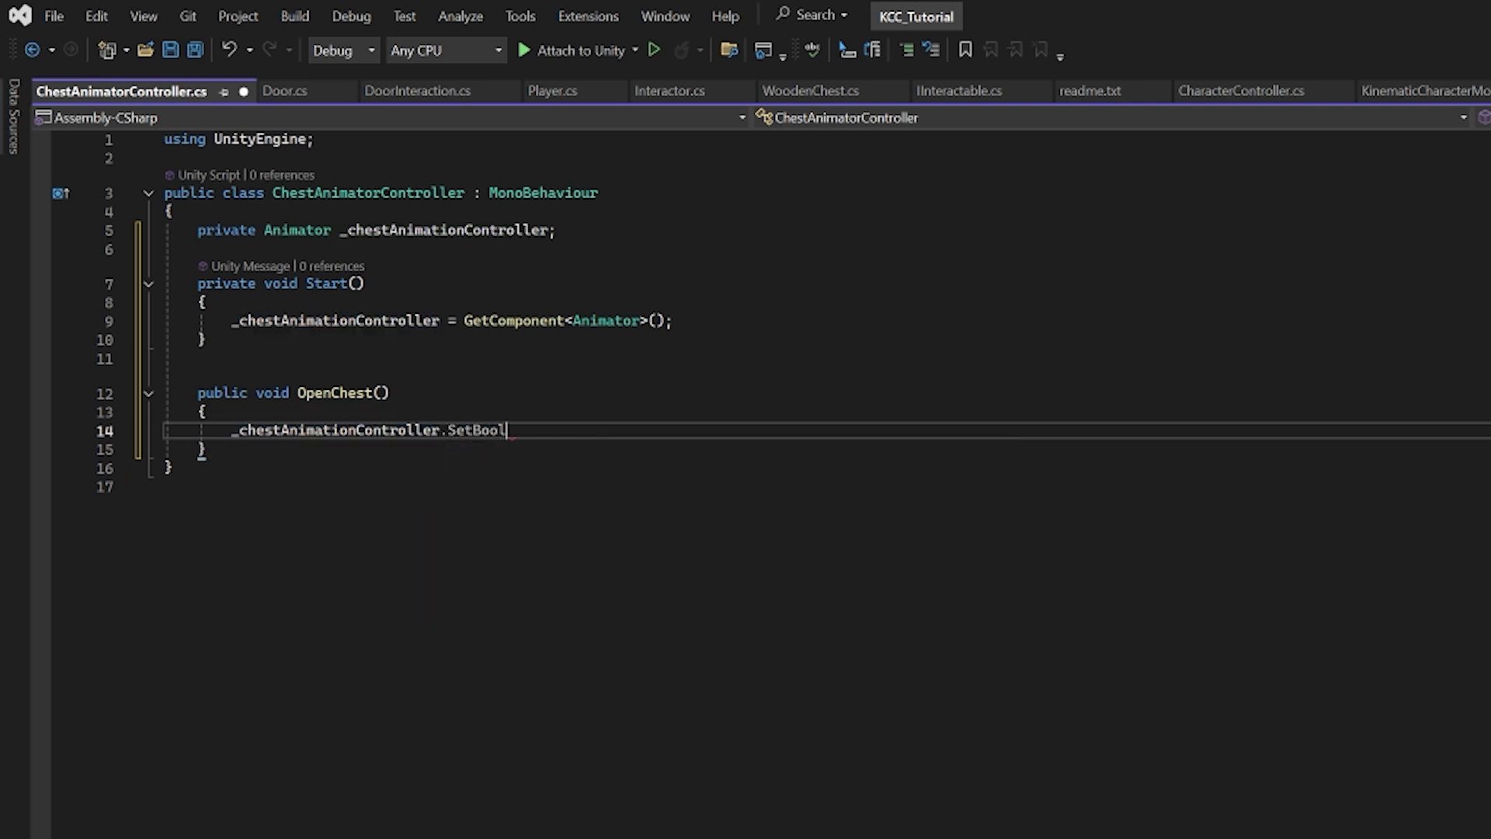
type("(\"")
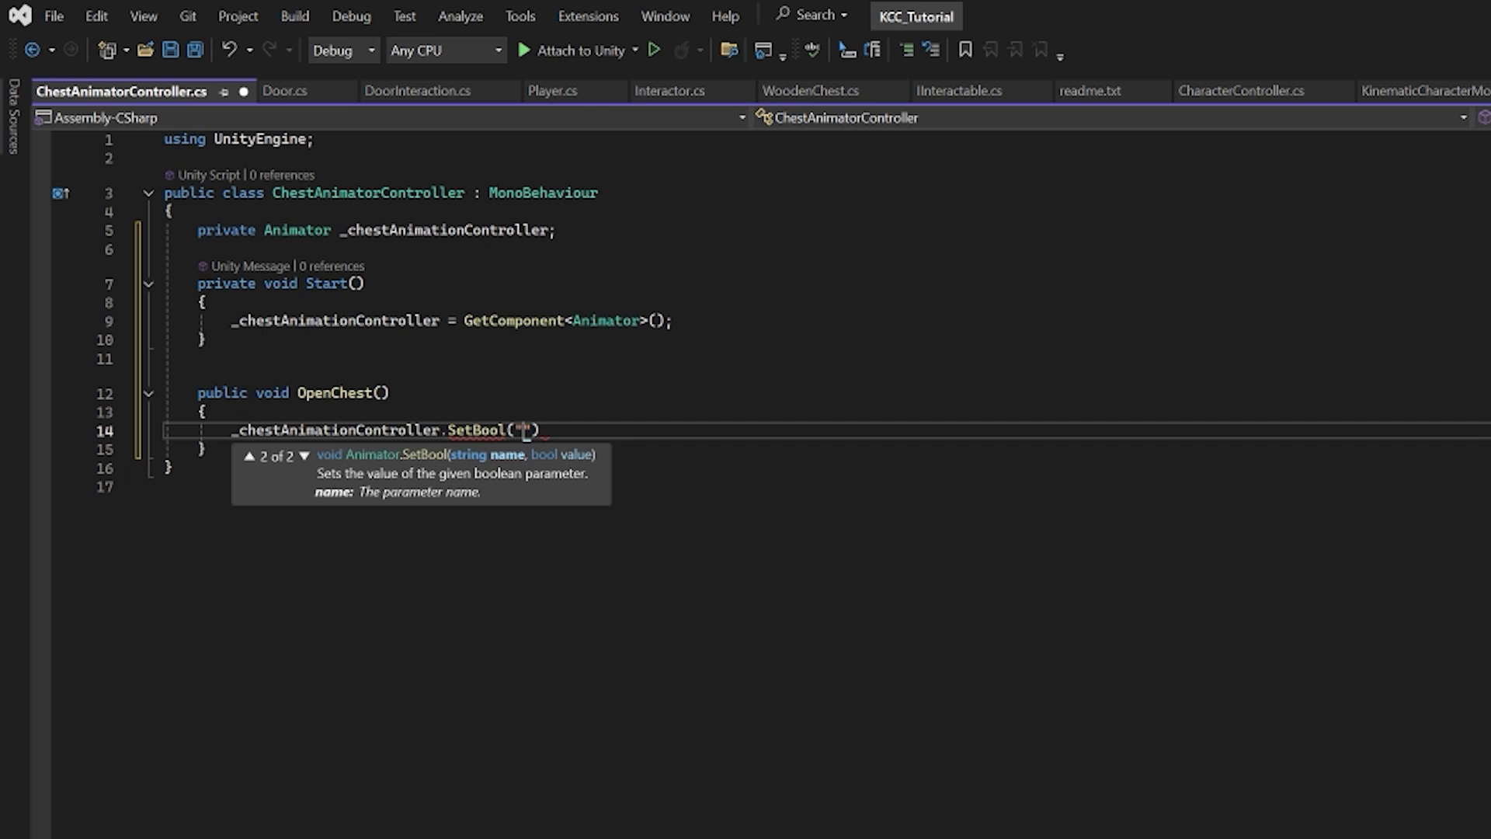
type("Open\", true);")
key("ctrl+s")
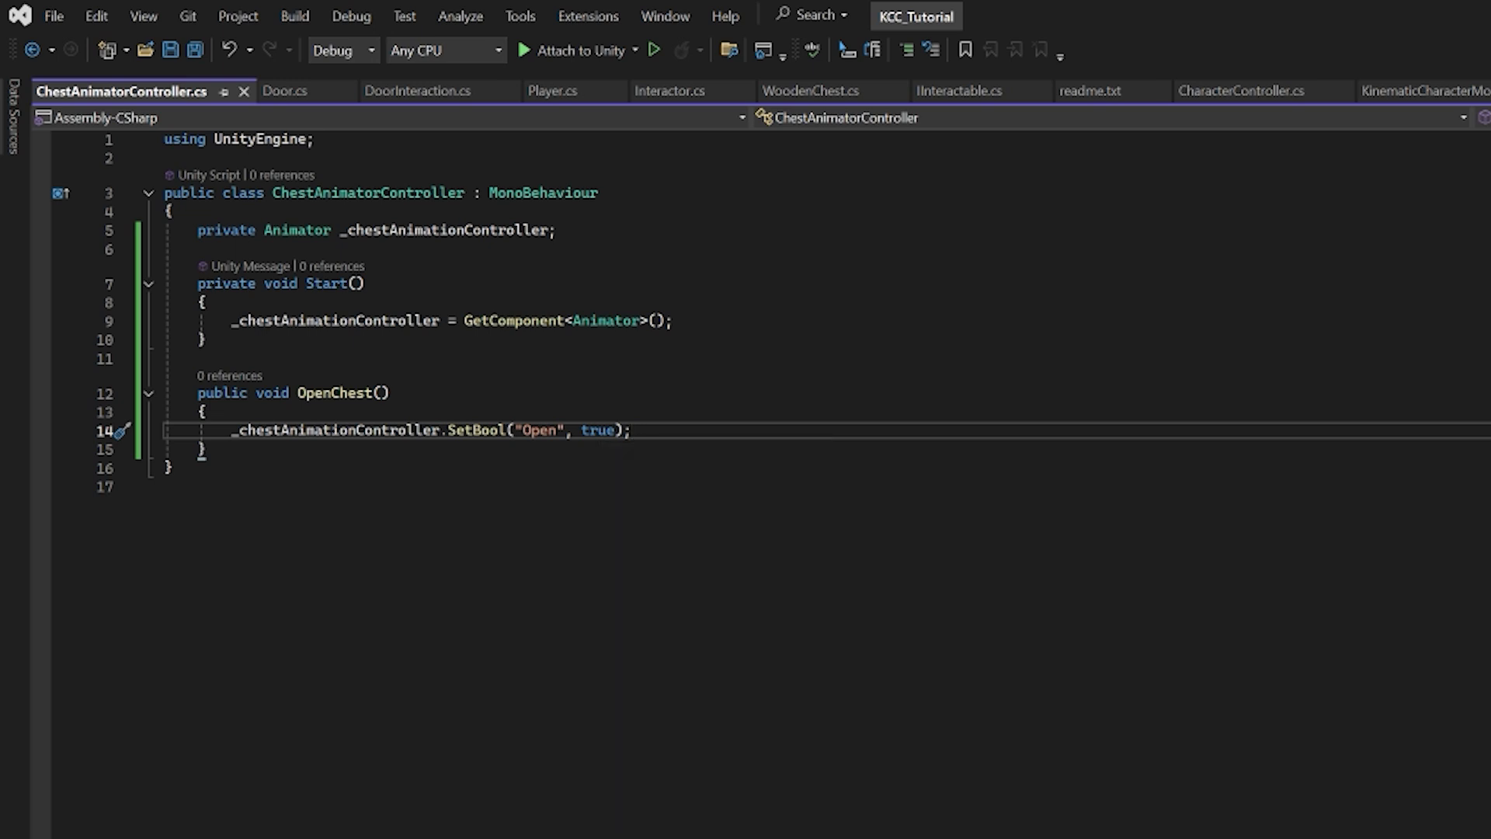
Open the Player script and add a [SerializeField] attribute below the _characterController field, separated by a blank line
left_click(553, 91)
scroll(745, 481, "up", 5)
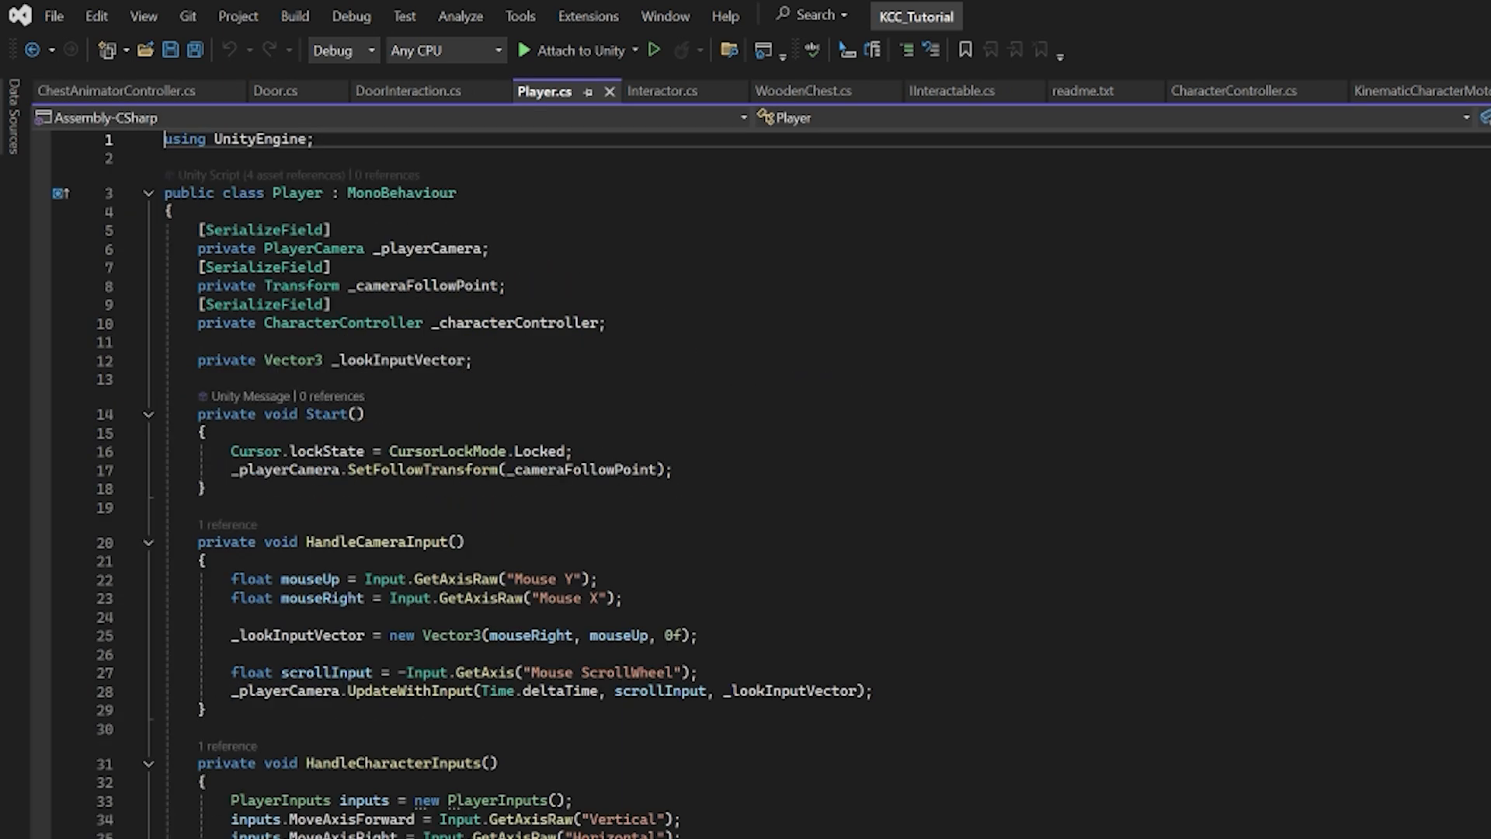
left_click(331, 304)
key("Down")
key("End")
key("Return")
key("Return")
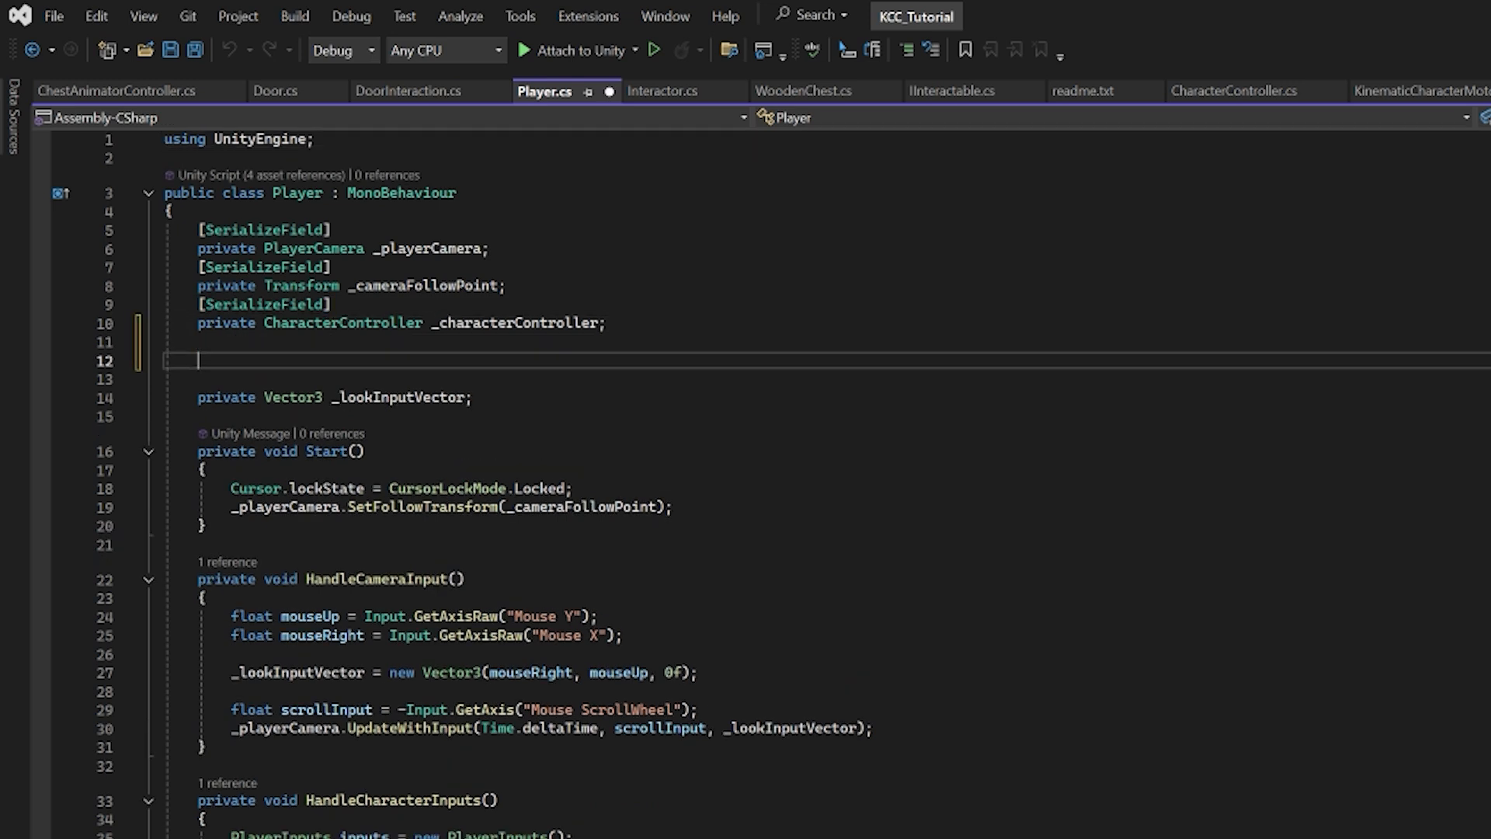
type("[Ser")
key("Tab")
key("Return")
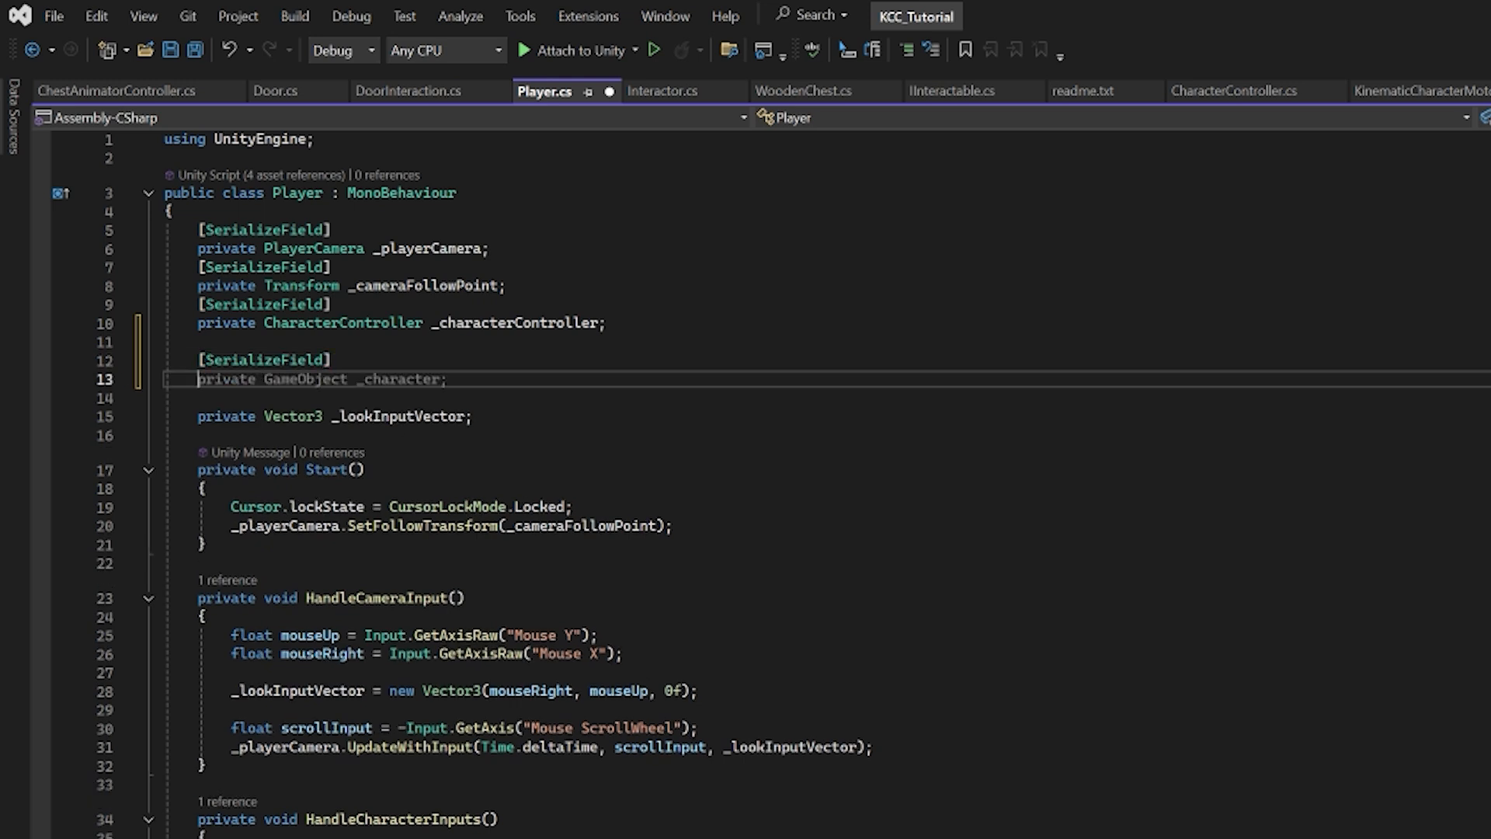
Declare a private ChestAnimatorController field named _chestAnimatorController under the new [SerializeField] attribute
type("private GameObject _")
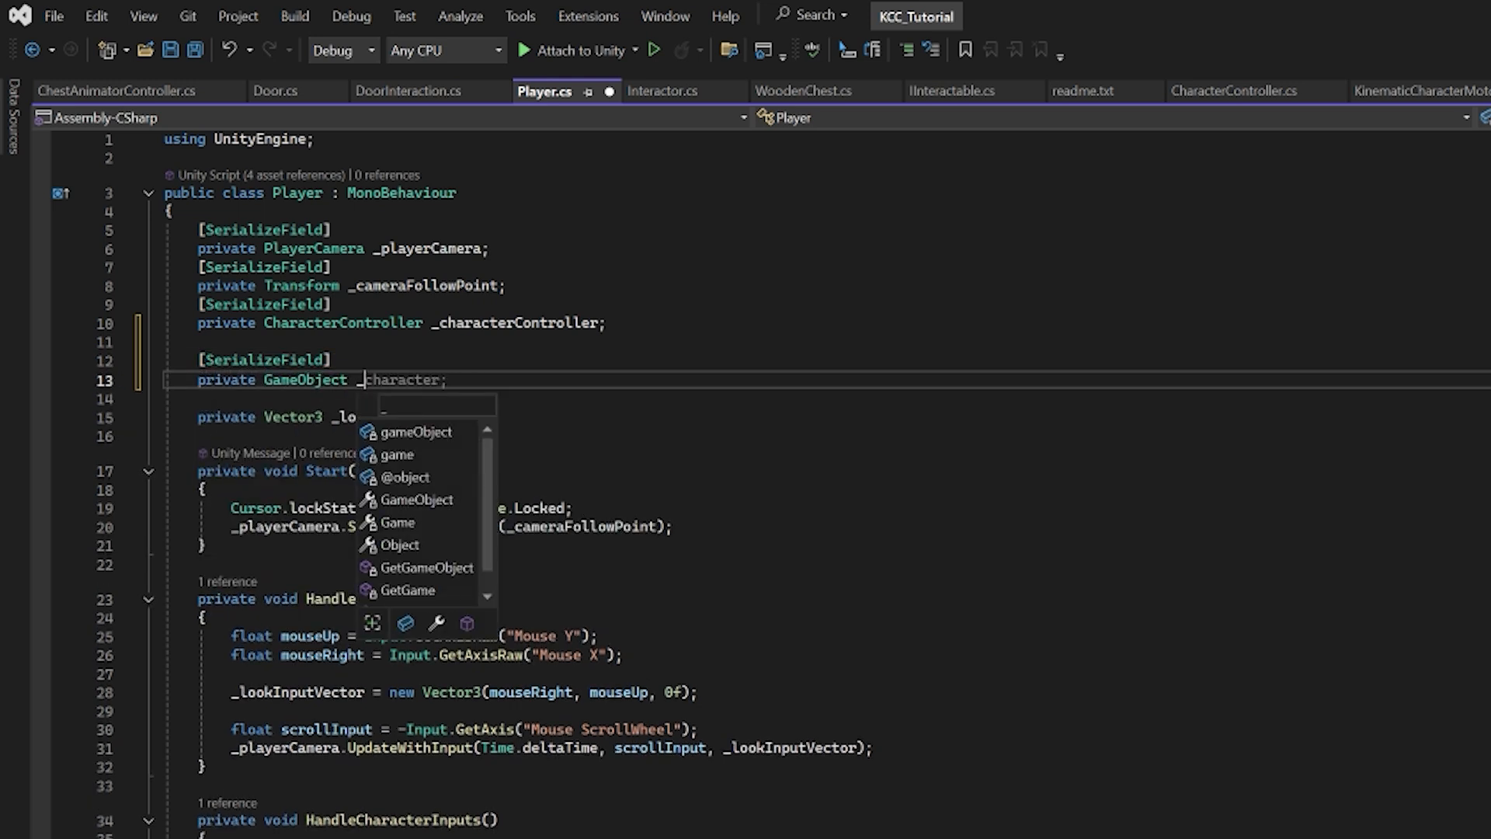
key("BackSpace")
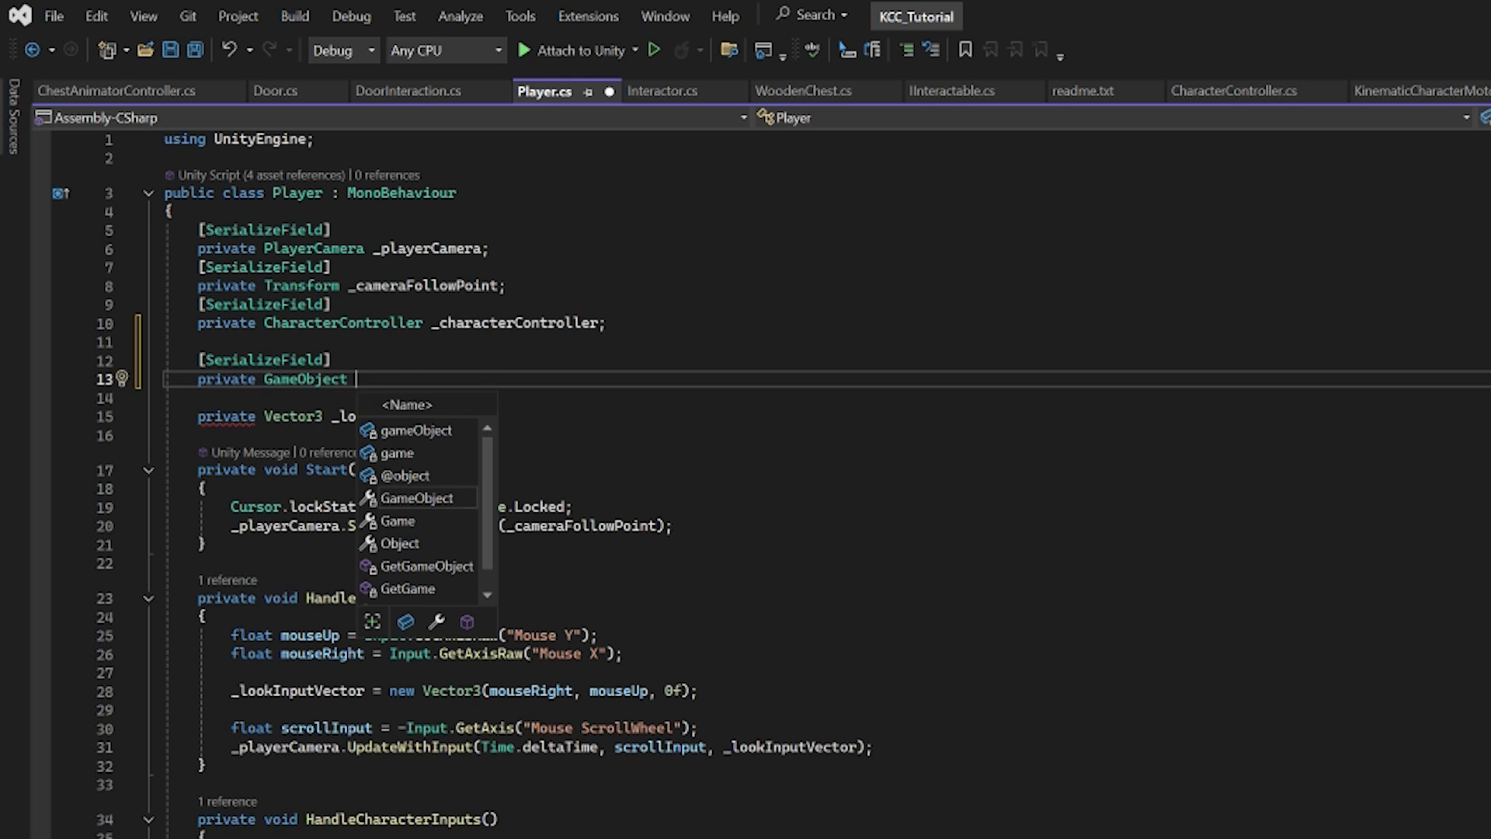
key("ctrl+shift+Left")
type("ChestAnimatorController")
key("Tab")
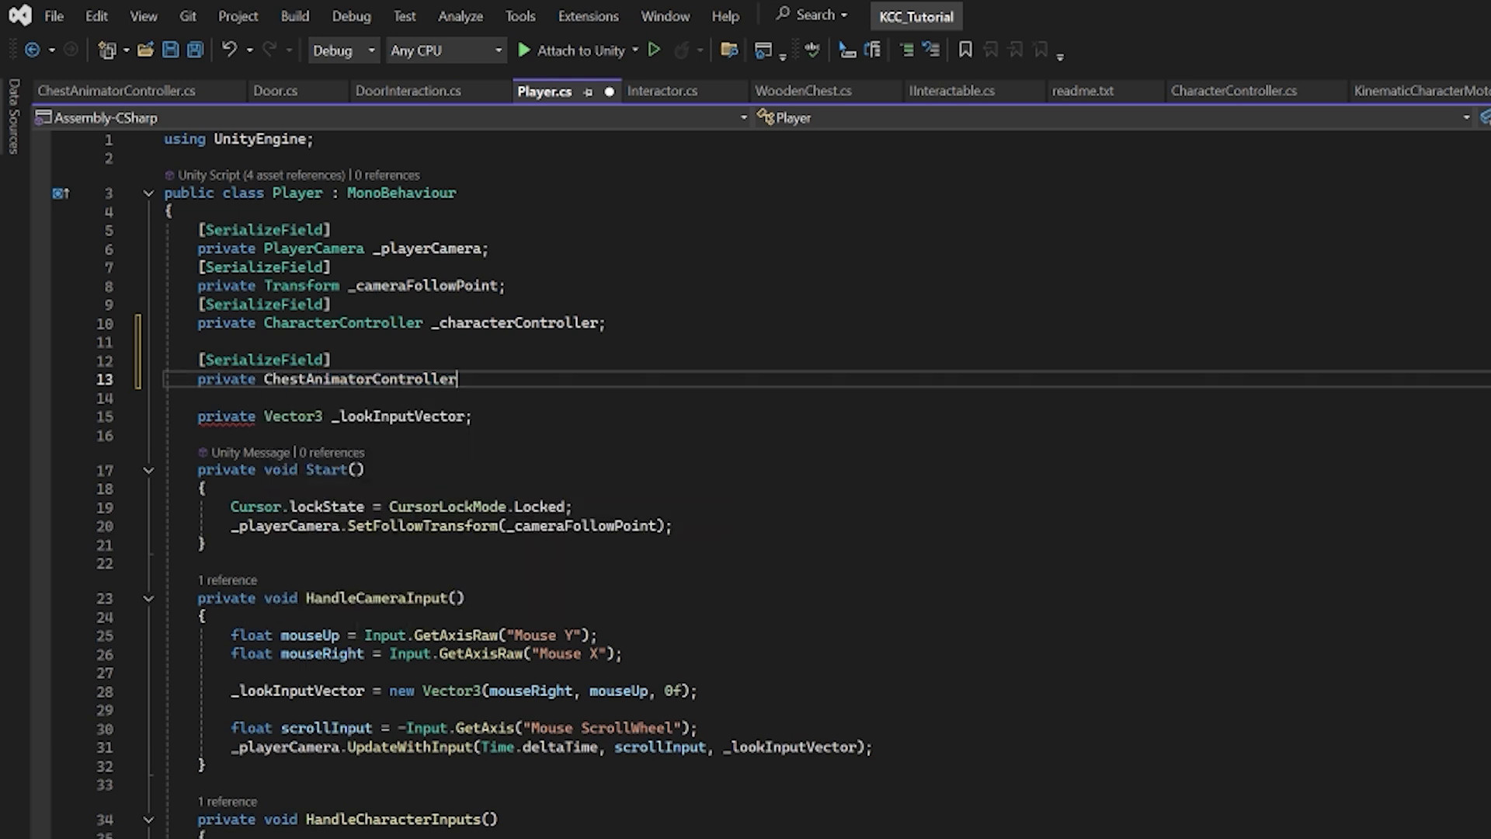
type("_che")
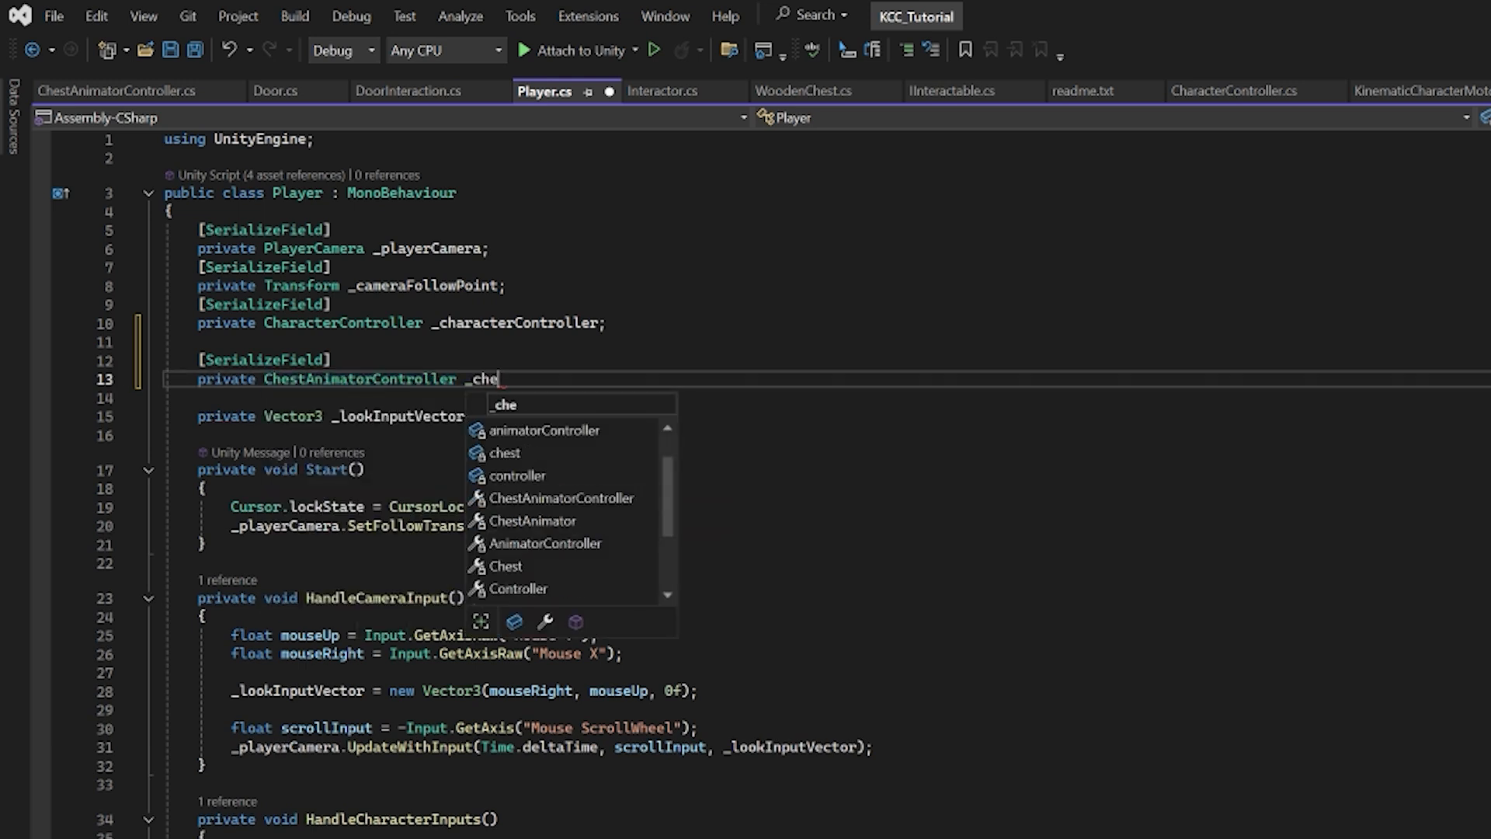
type("stAnimatorController;")
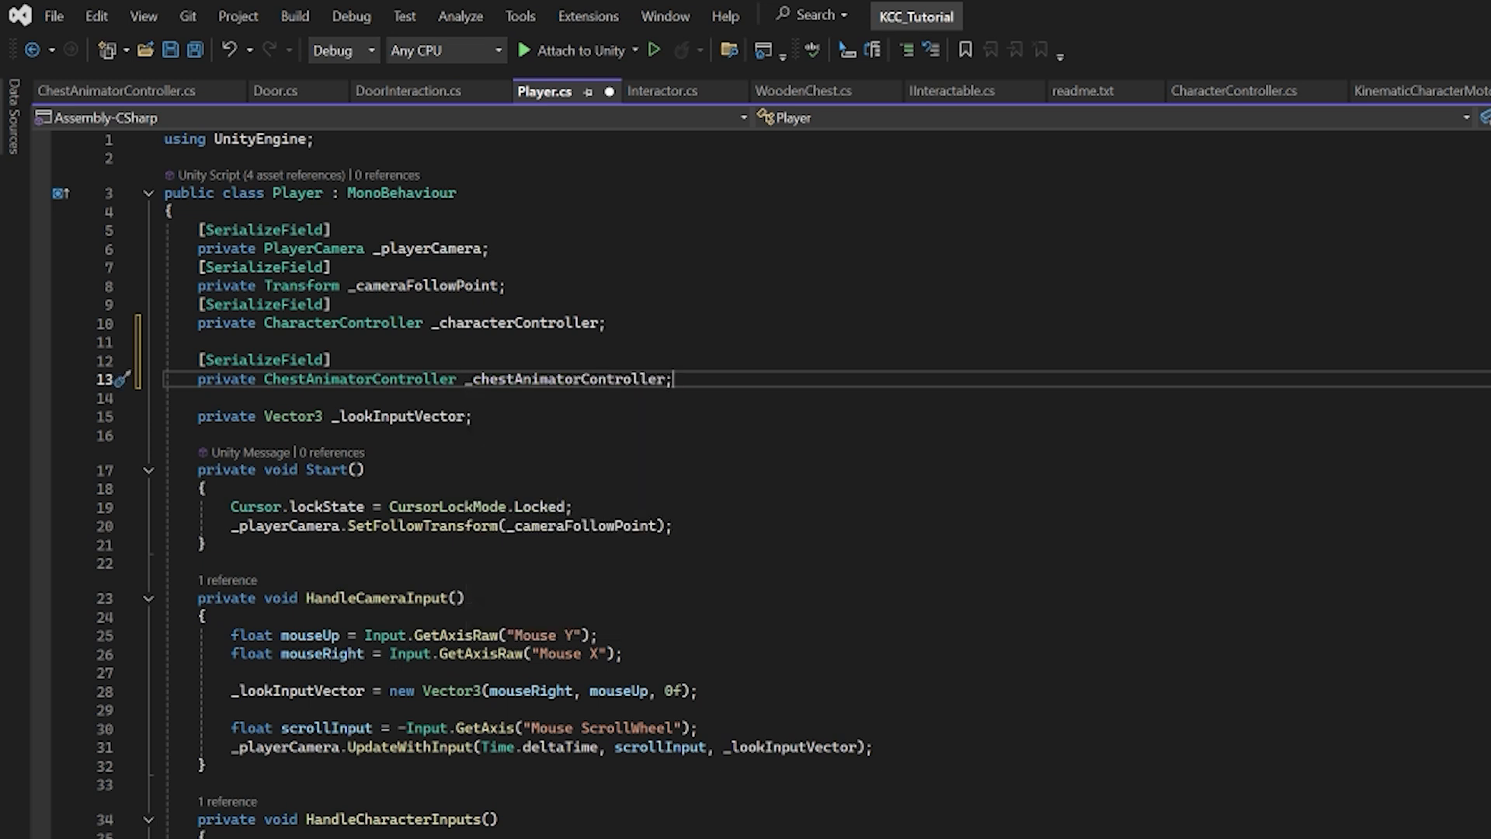
Add an if (Input.GetKeyDown(KeyCode.F)) condition at the start of Player's Update method, above the HandleCharacterInputs() call
scroll(771, 485, "down", 1)
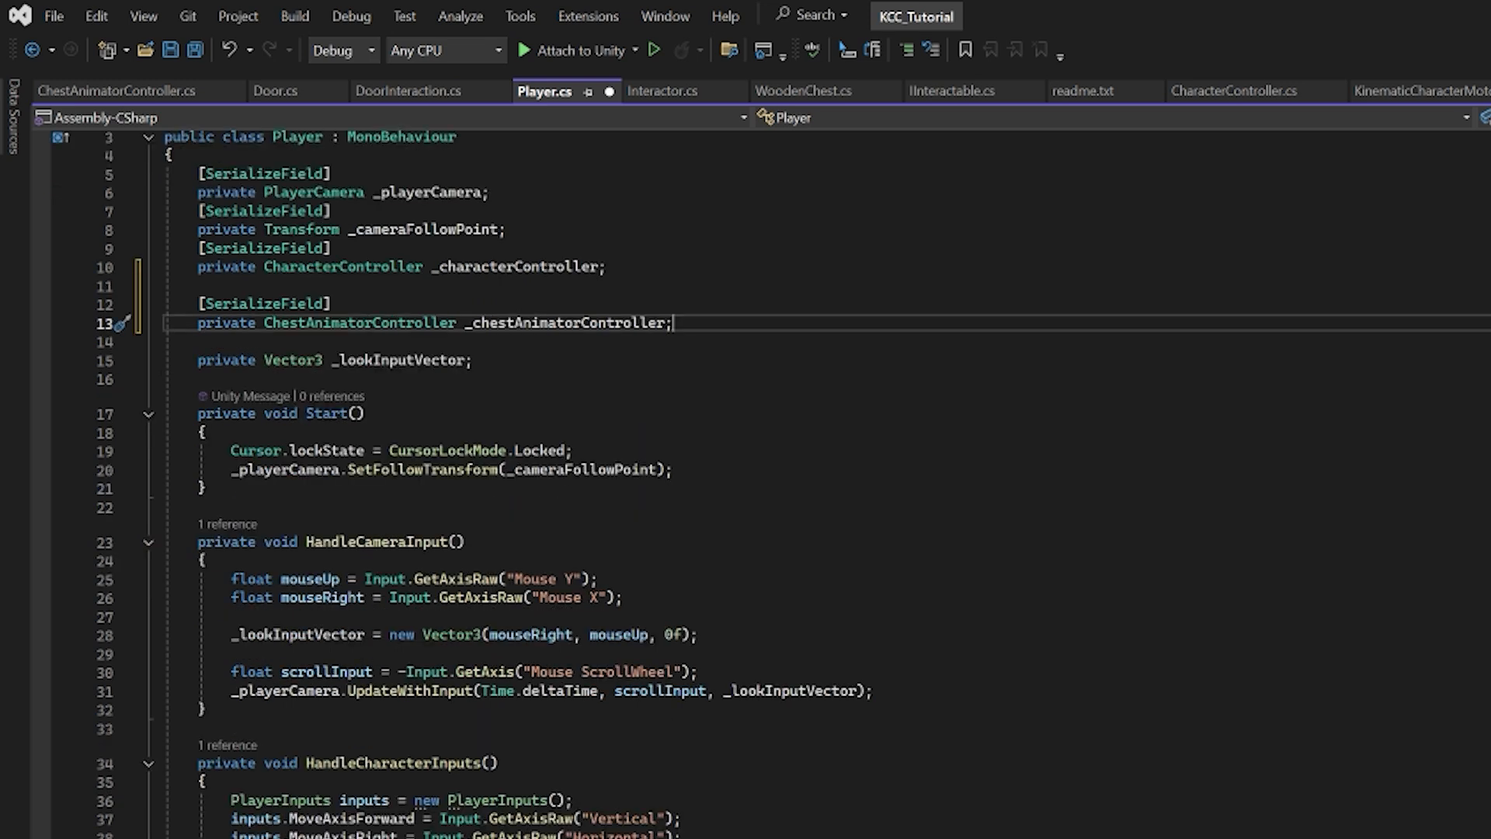
scroll(771, 484, "down", 2)
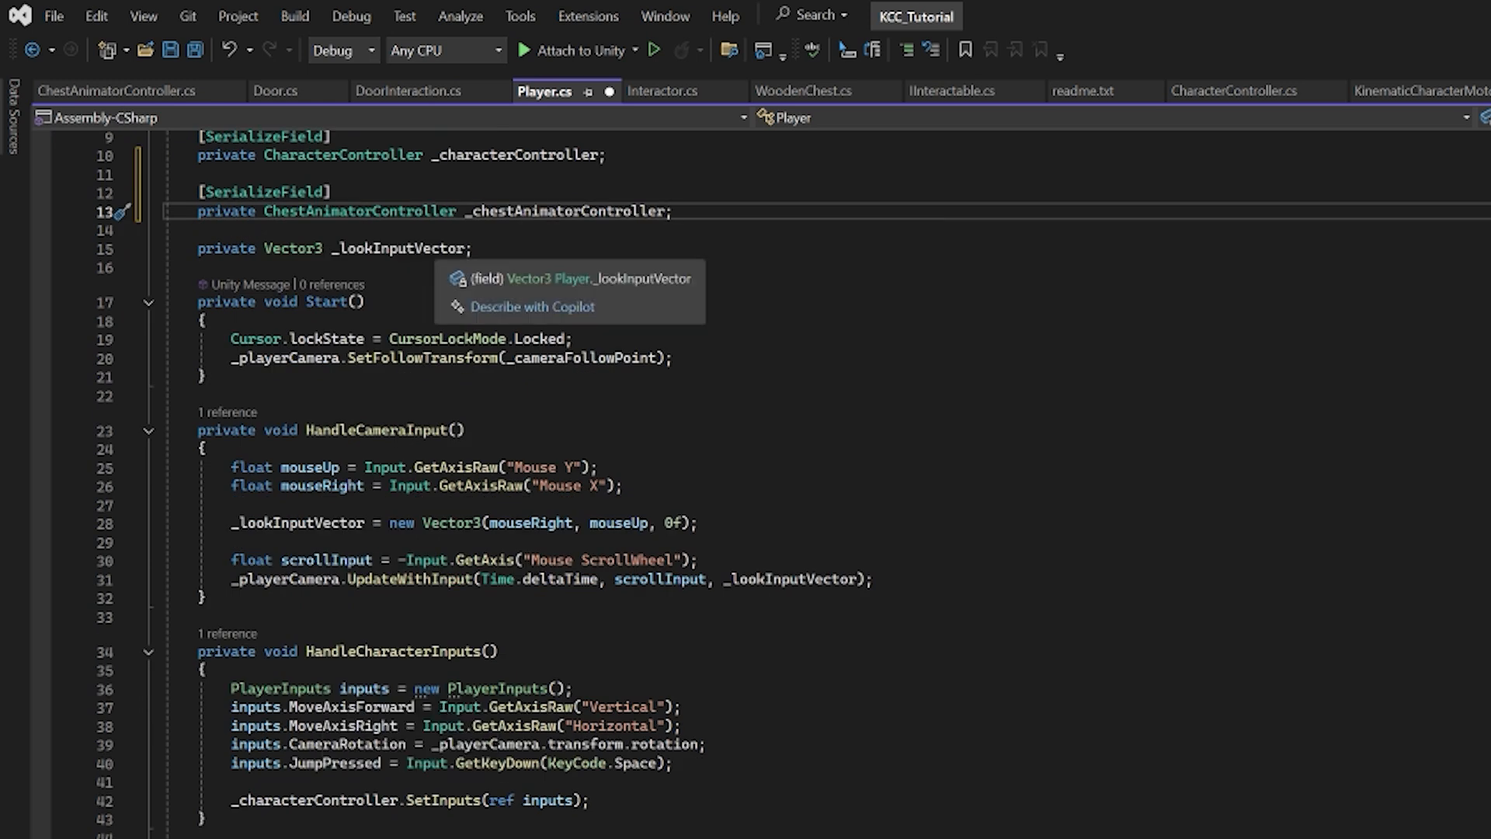
left_click(372, 659)
left_click(206, 637)
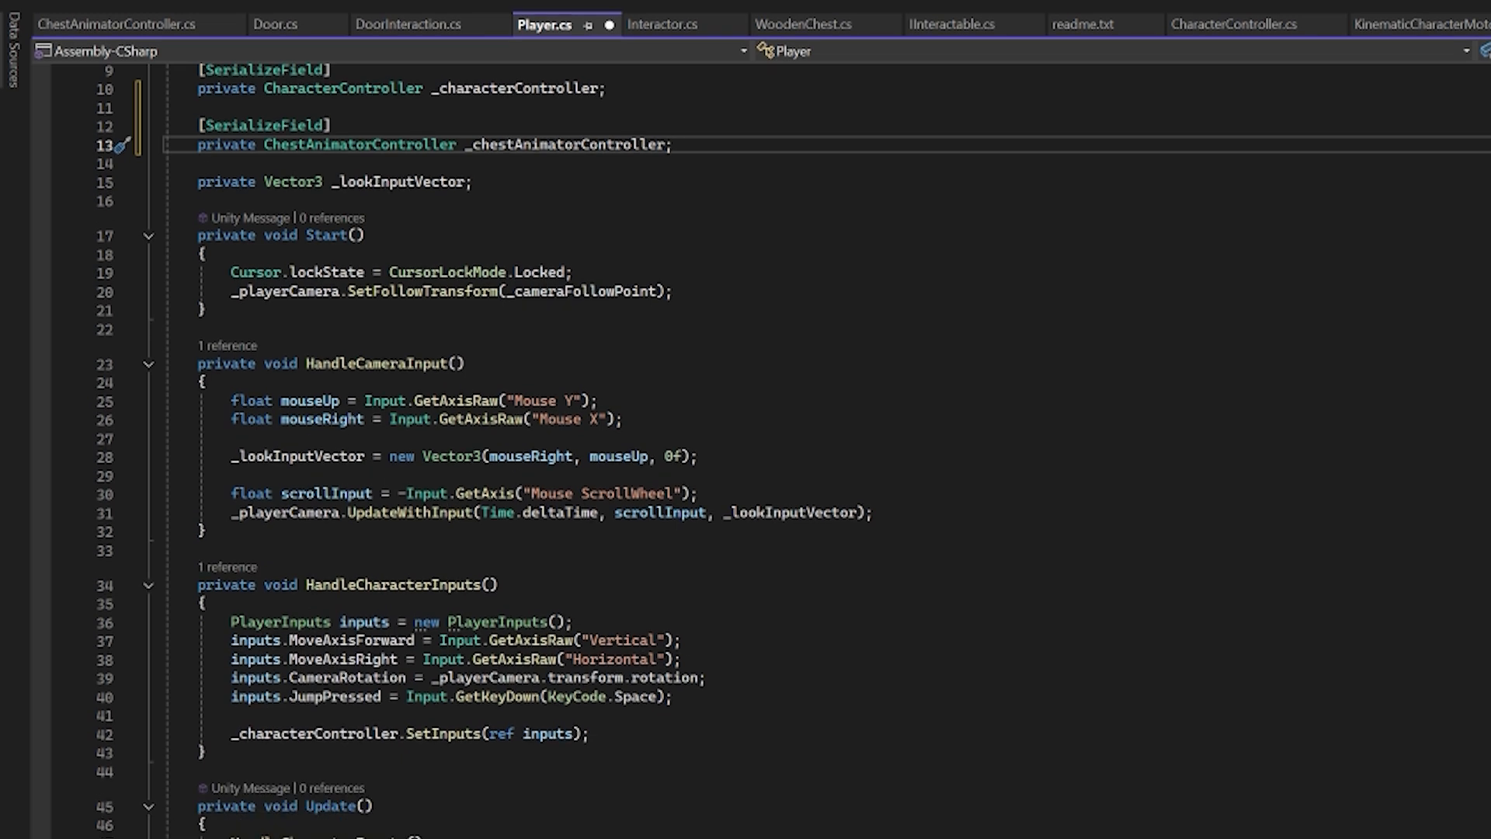
key("Return")
key("Return")
key("Up")
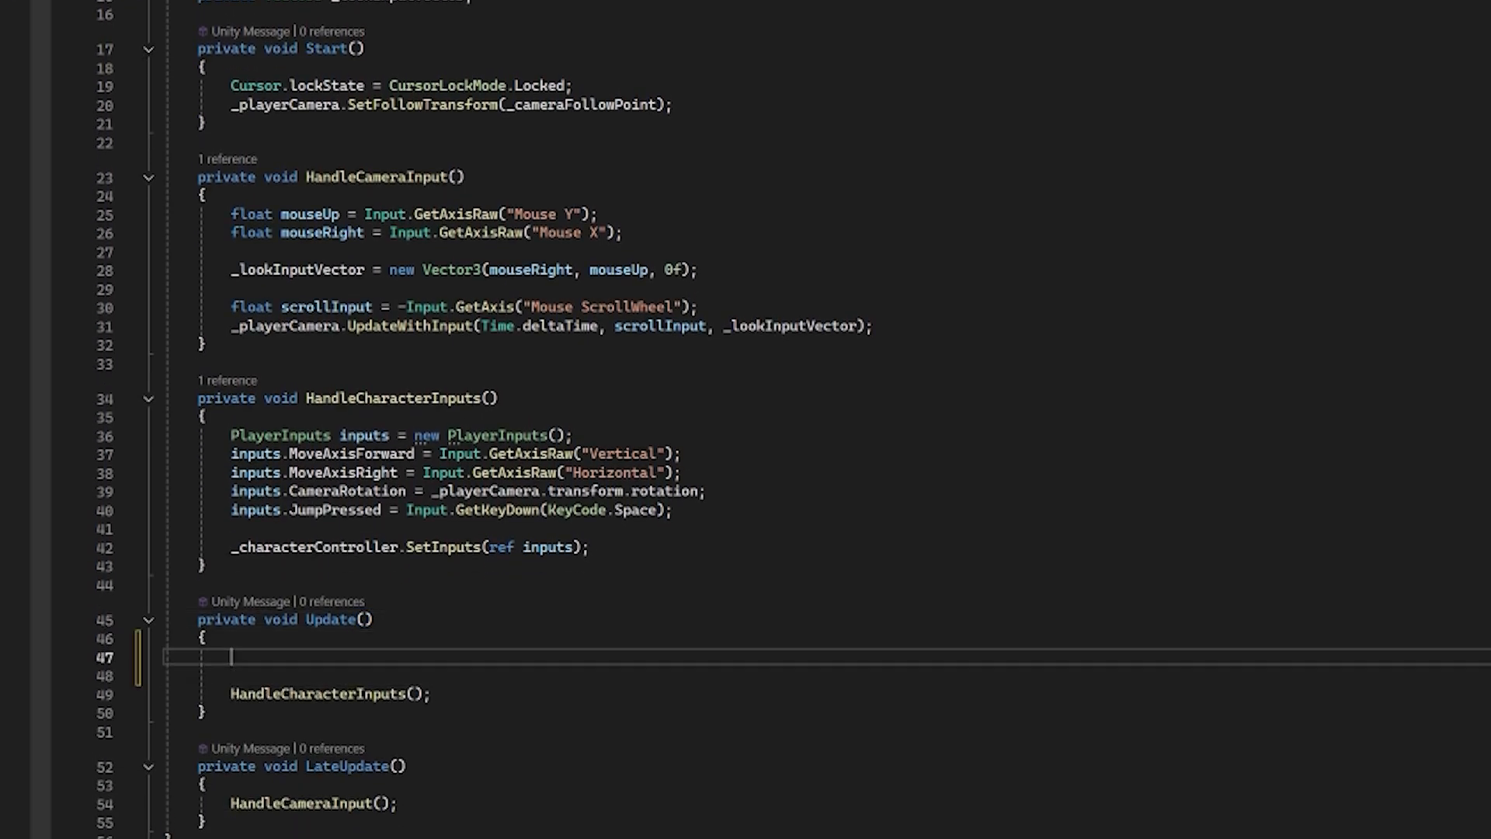
type("if(")
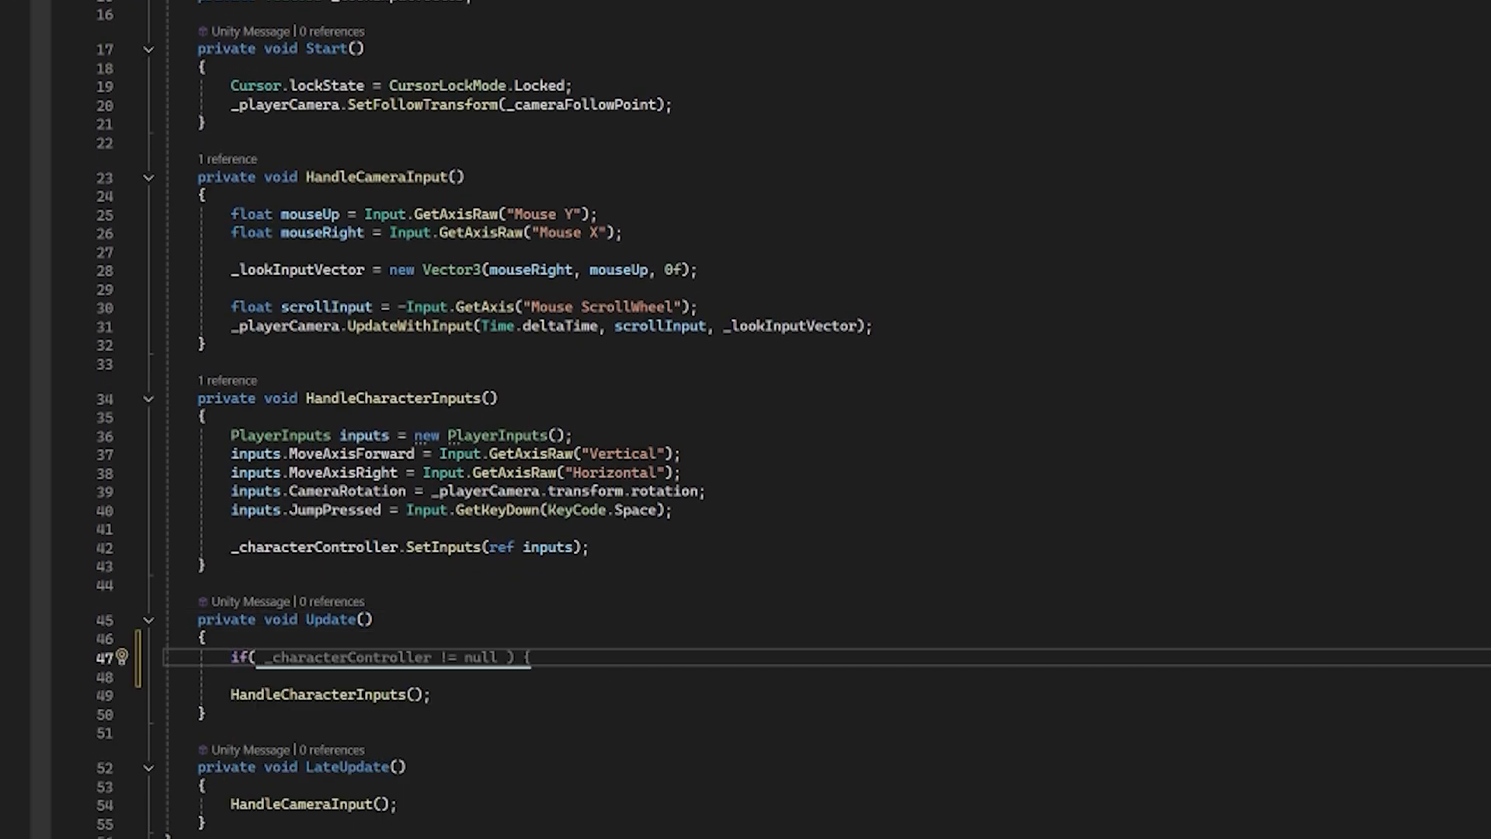
type("Input.Get")
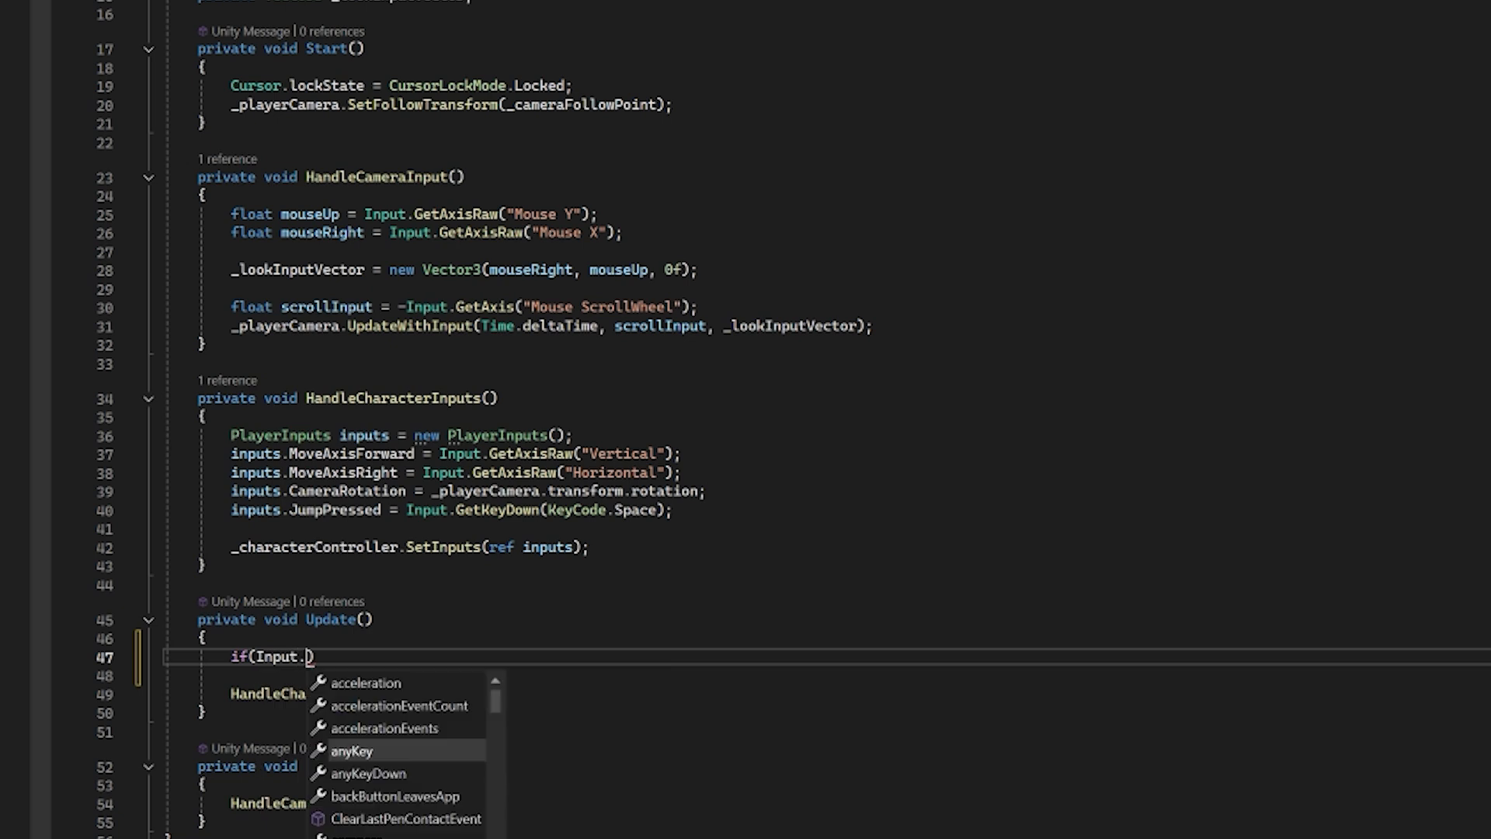
type("Key")
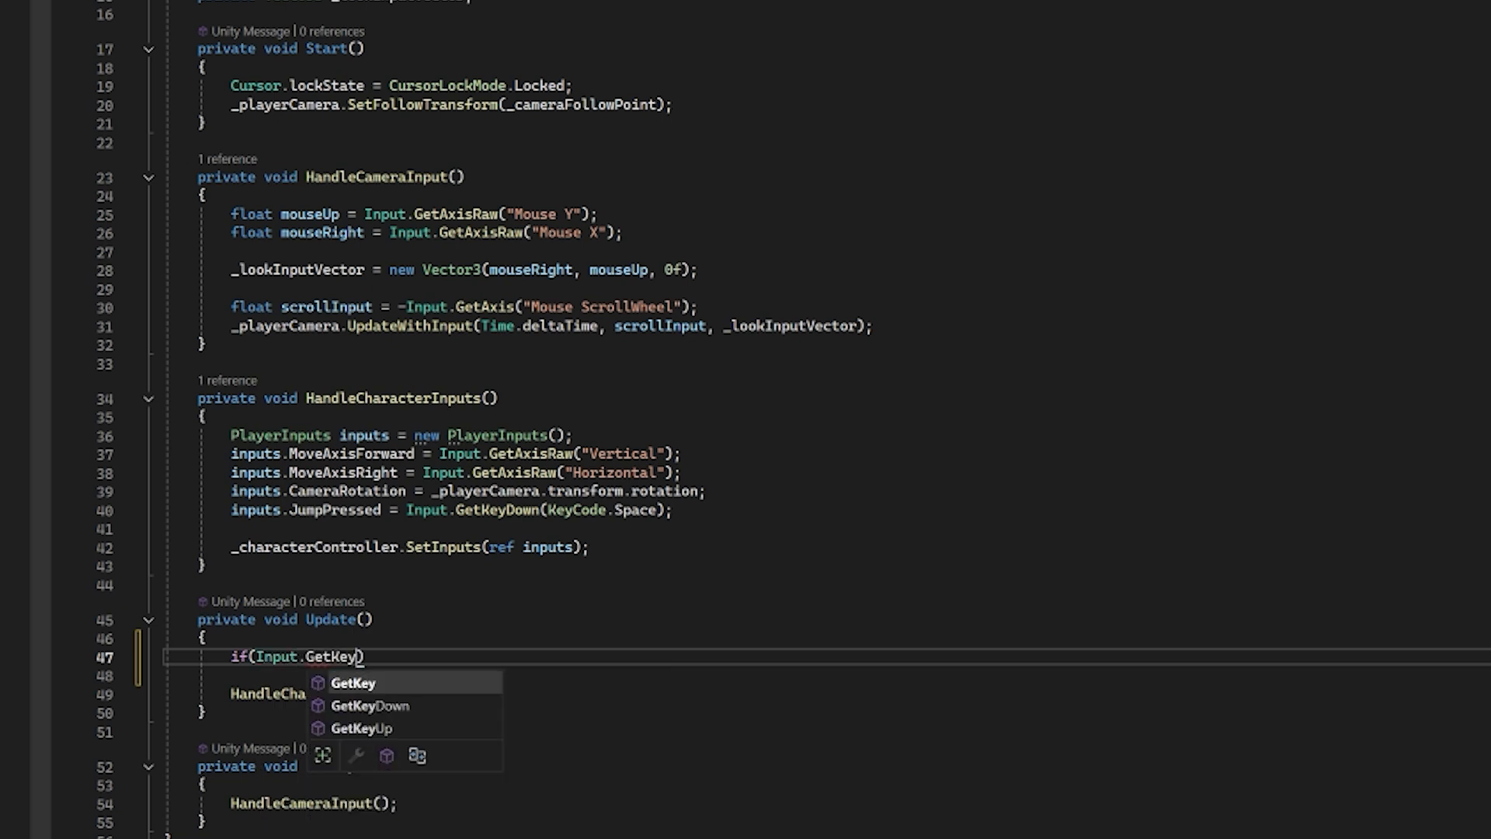
type("Down(")
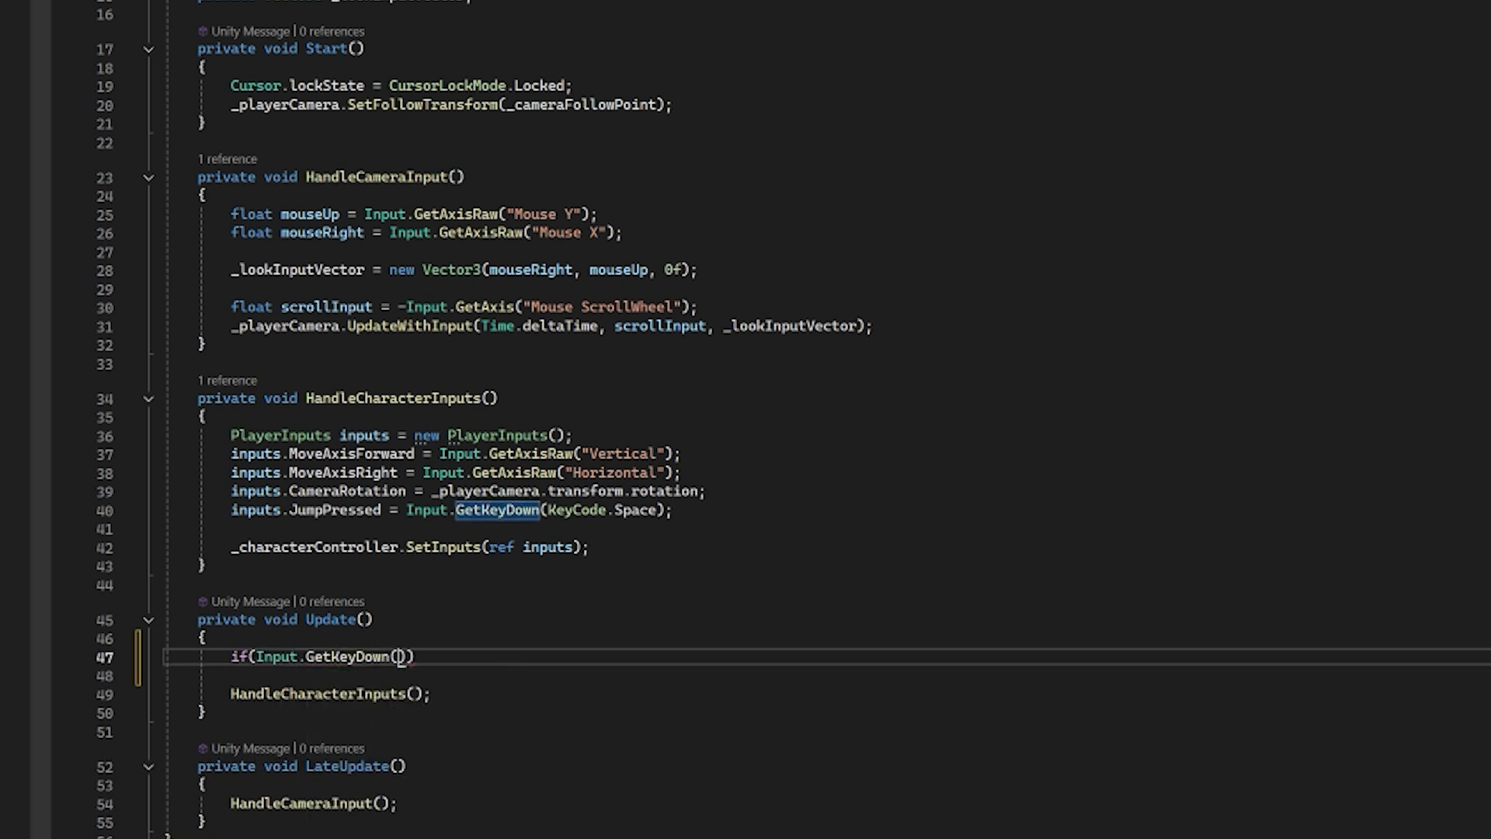
type("KeyCode.")
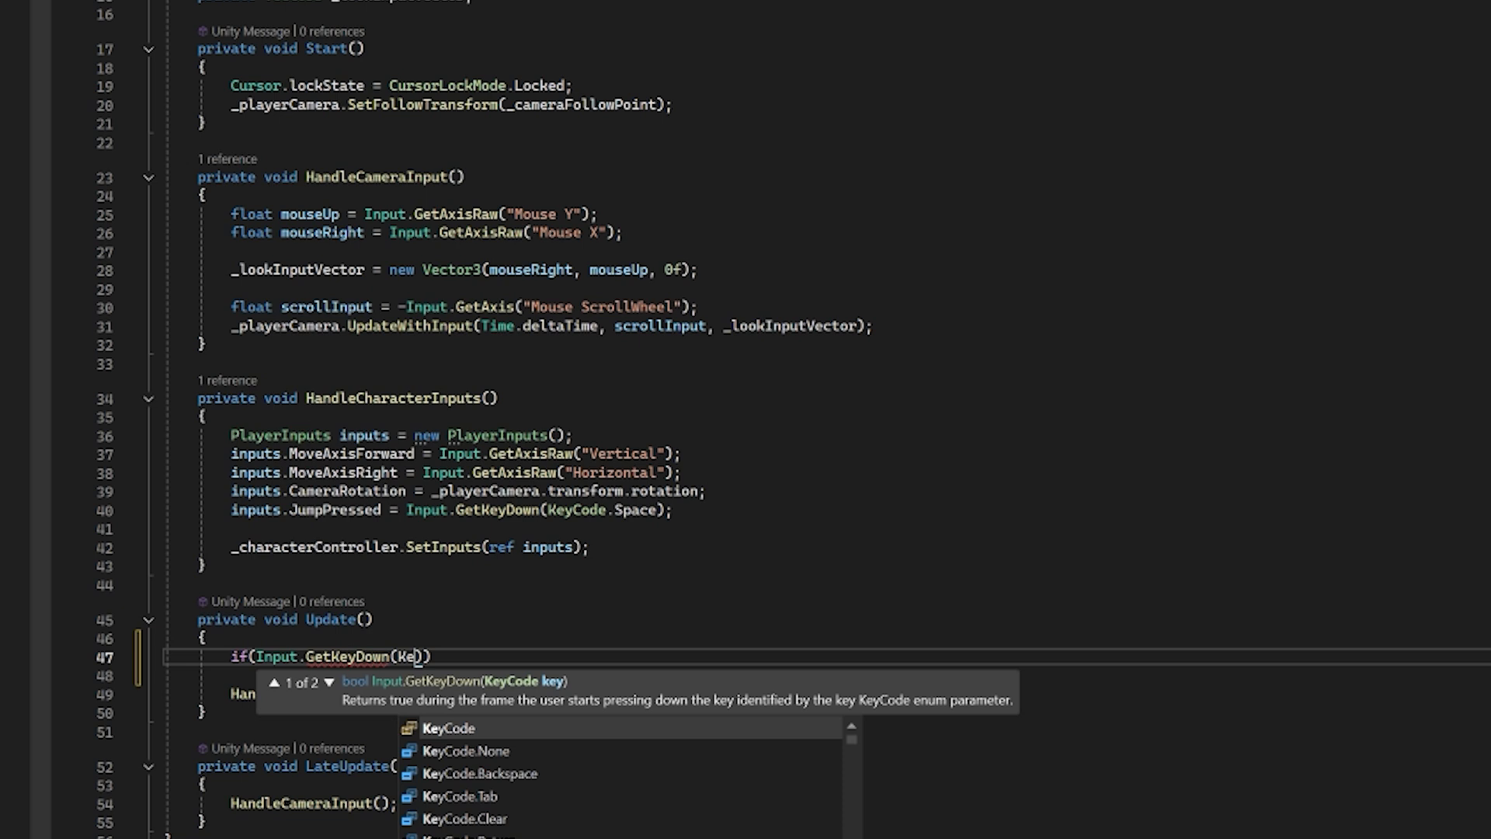
type("F)){")
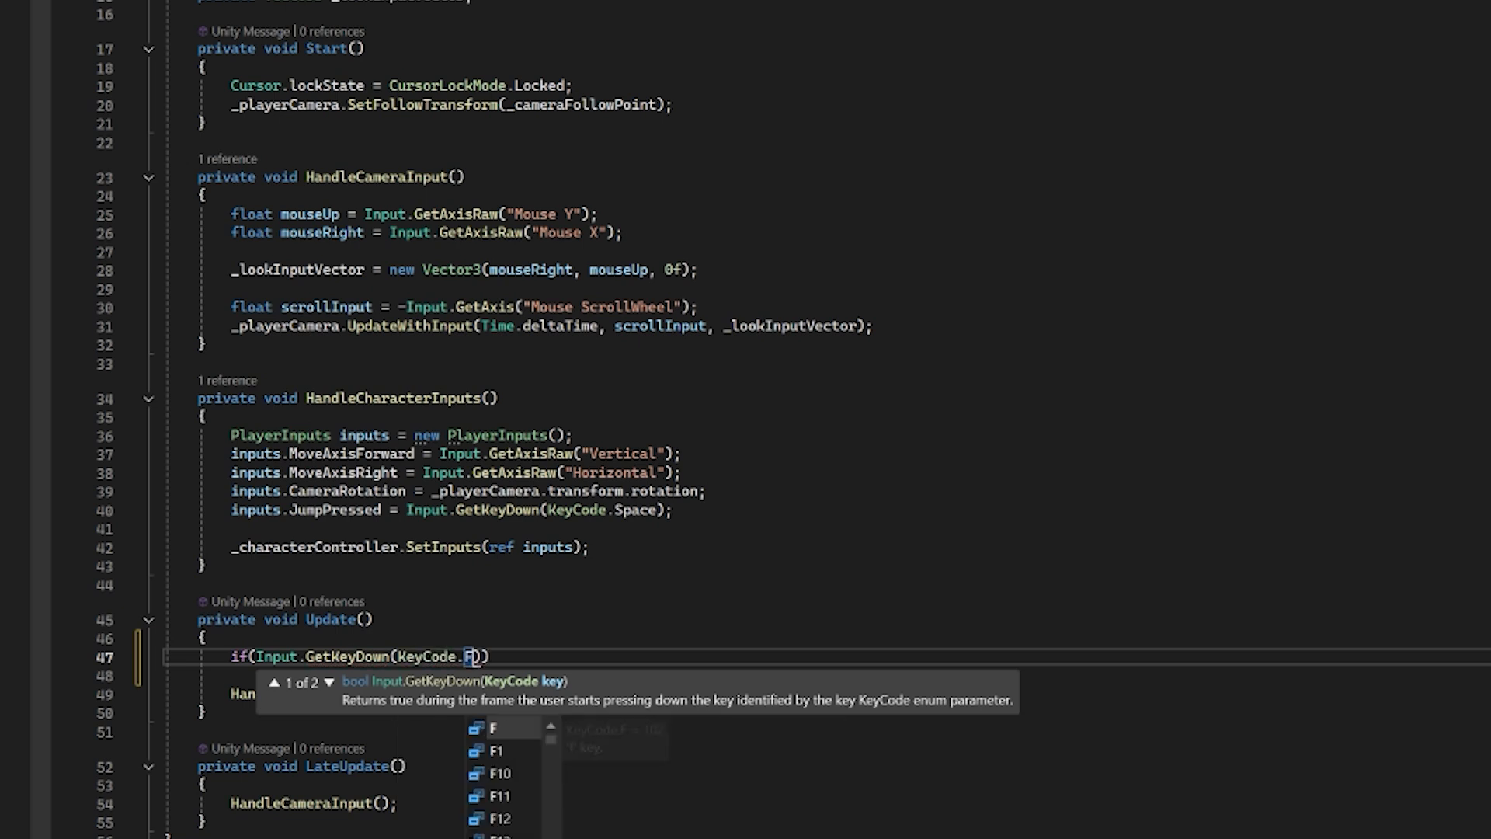
Call _chestAnimatorController.OpenChest() inside the KeyCode.F condition and save the Player script
key("Return")
type("_")
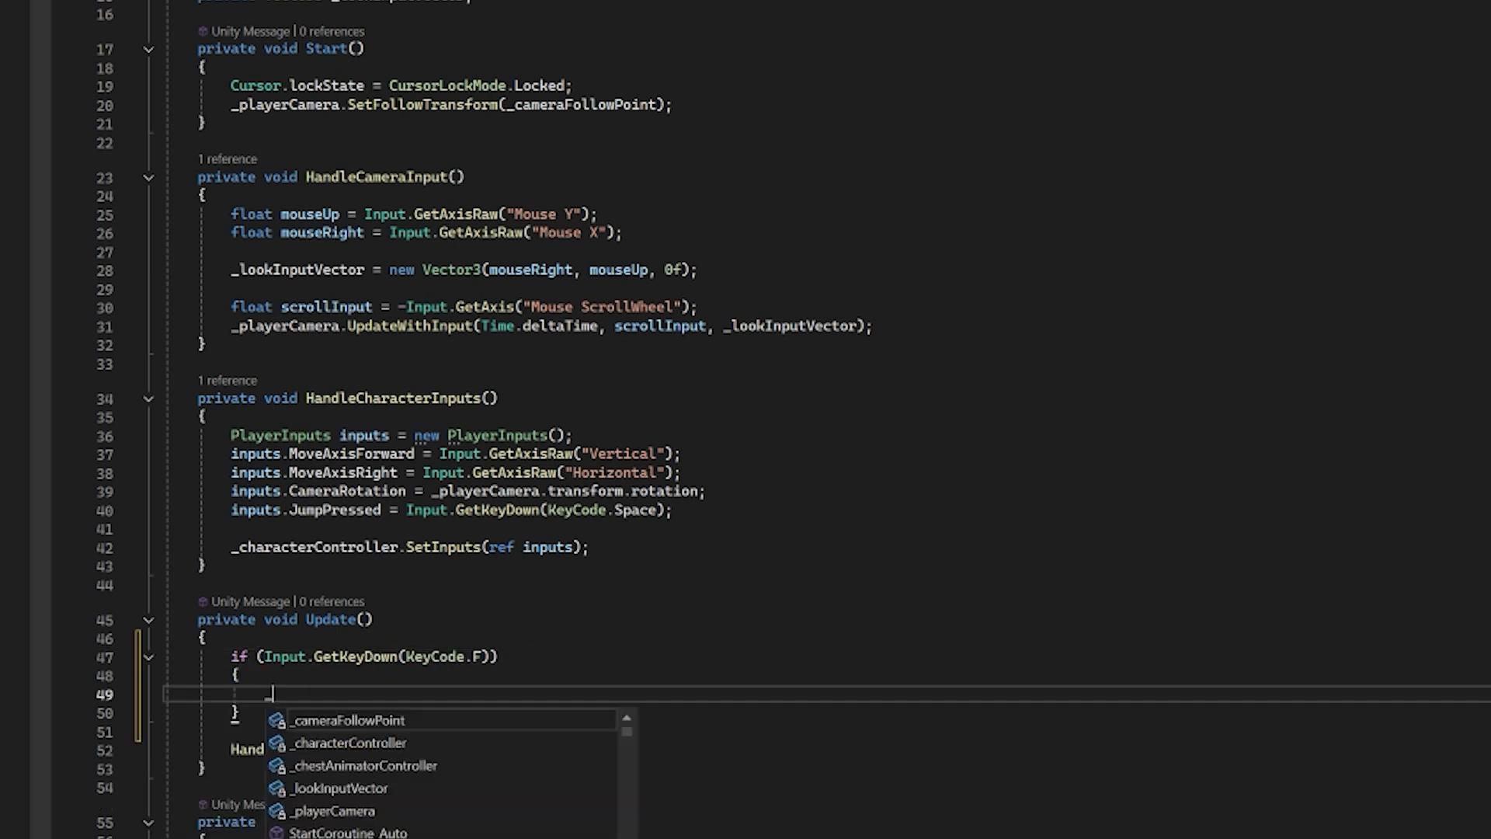
type("chestAnimatorController.Set")
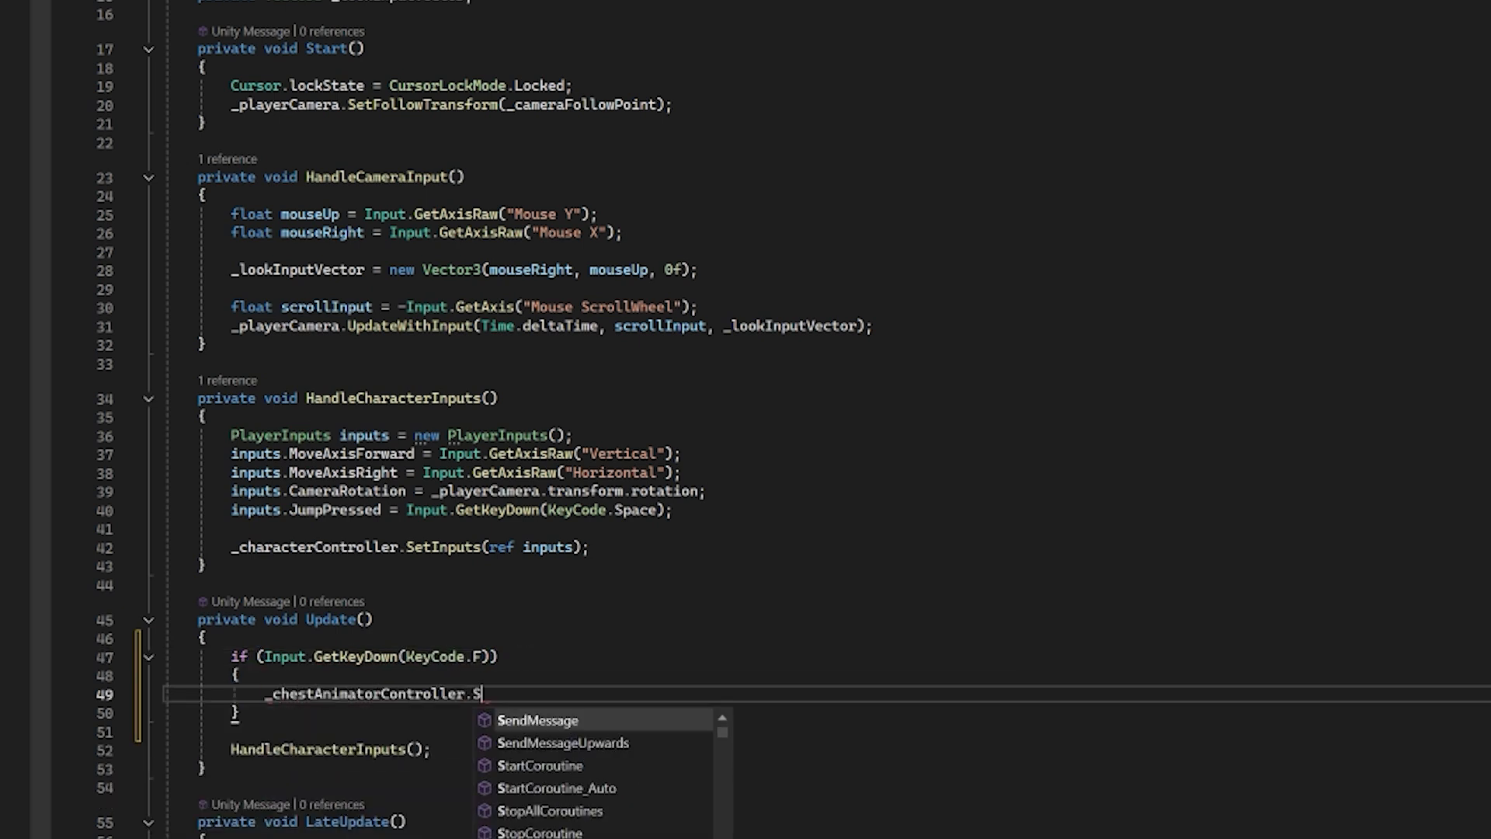
key("BackSpace")
key("BackSpace")
key("BackSpace")
type("Op")
key("Tab")
type("();")
key("ctrl+s")
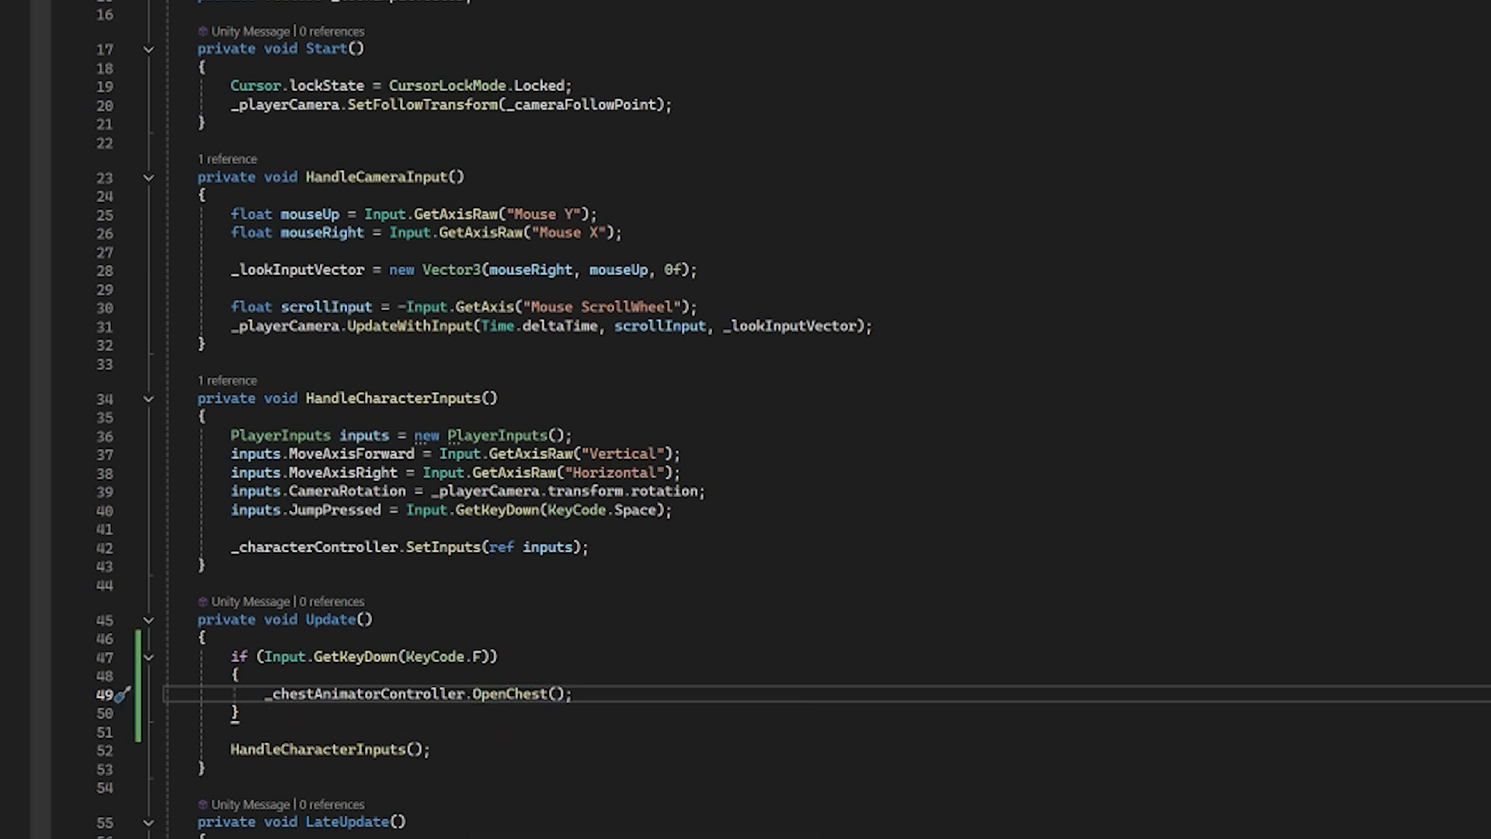
left_click(356, 694)
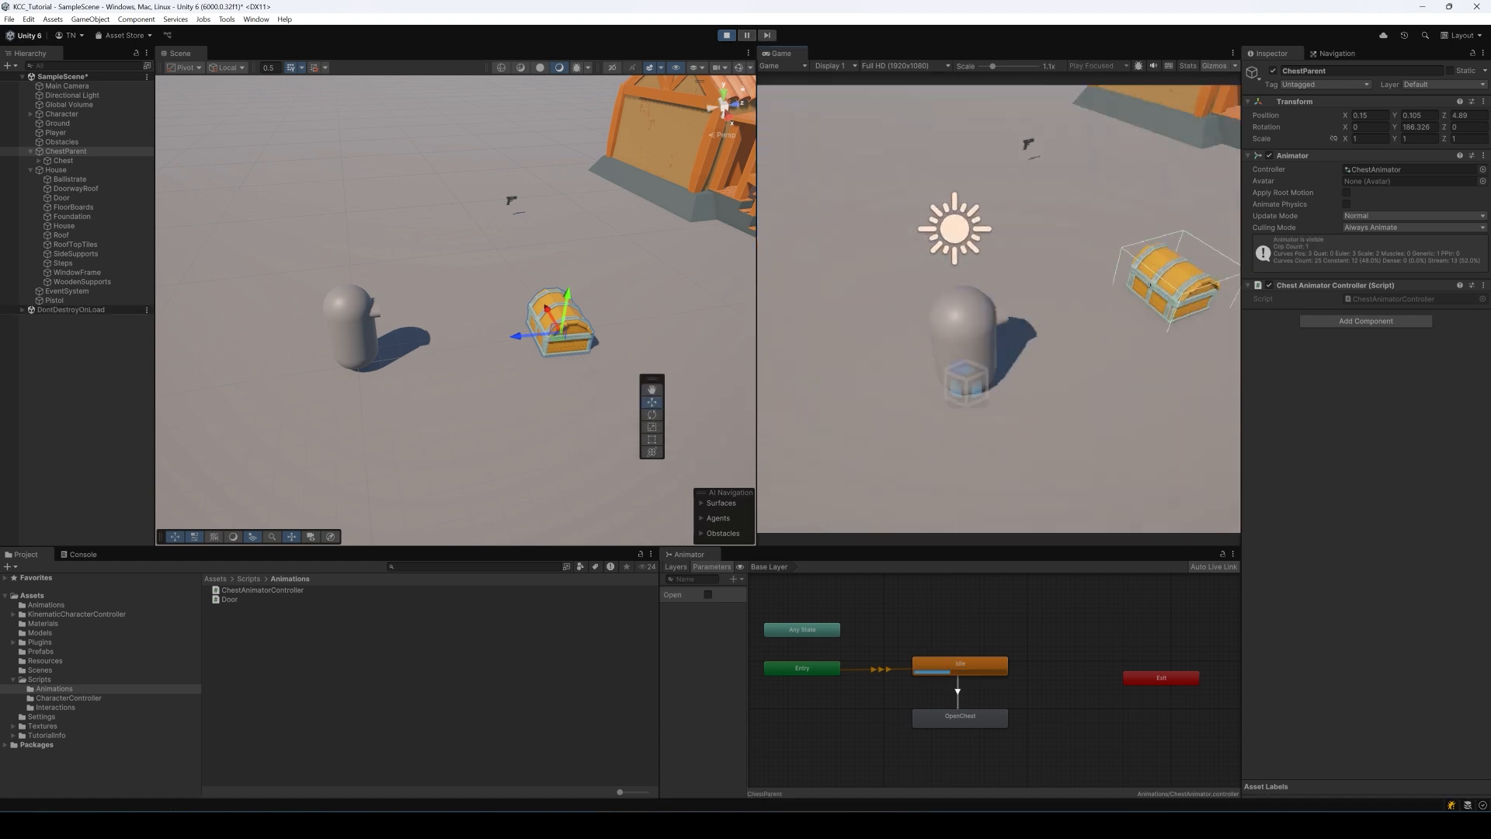
Test the game in Unity's play mode by moving the character toward the chest and trying to open it
key("d")
key("e")
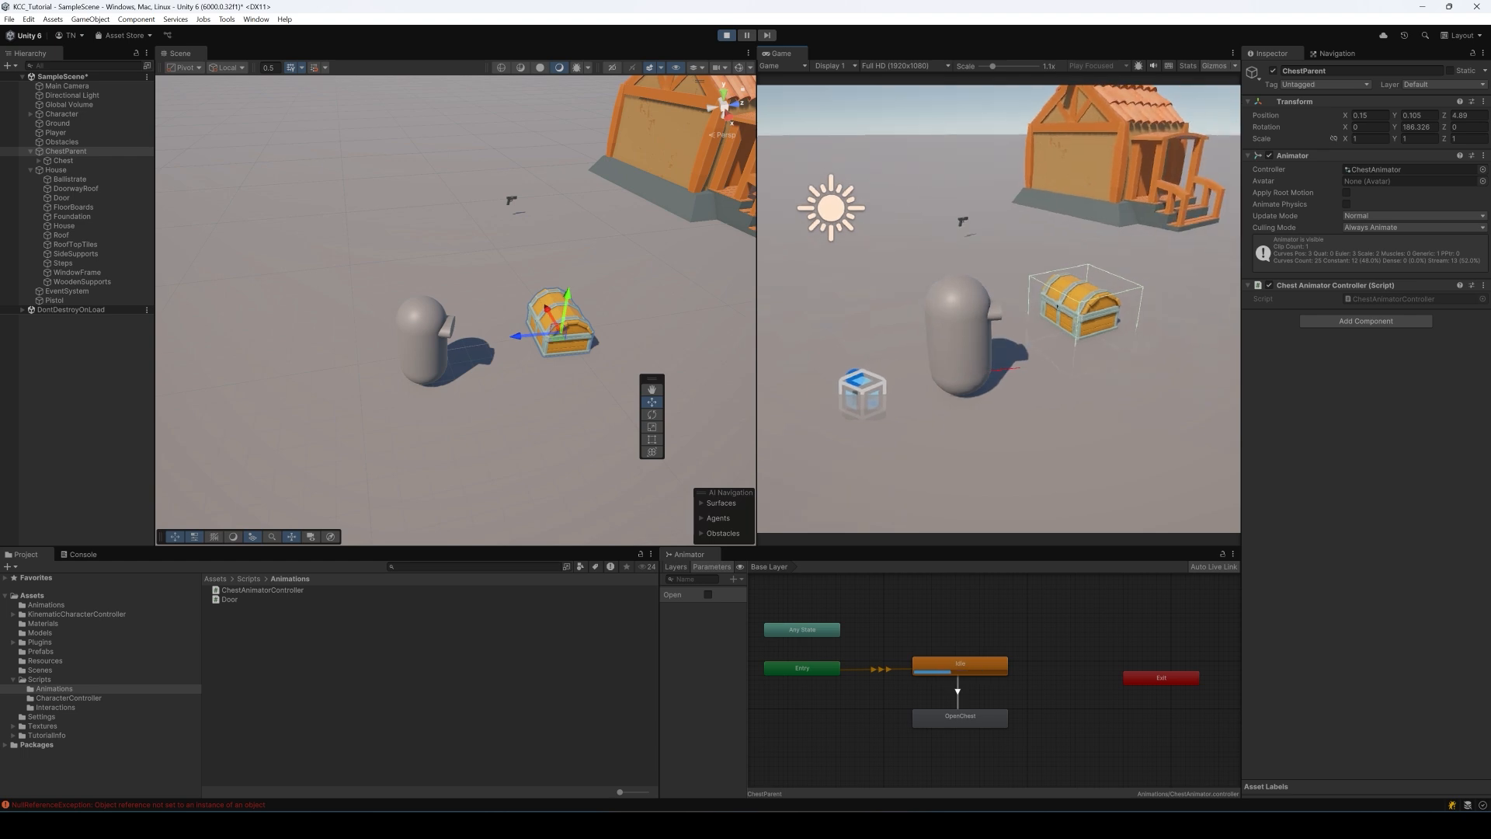
key("Escape")
Exit play mode and assign ChestParent to the Player script's Chest Animator Controller reference
left_click(727, 35)
left_click(56, 132)
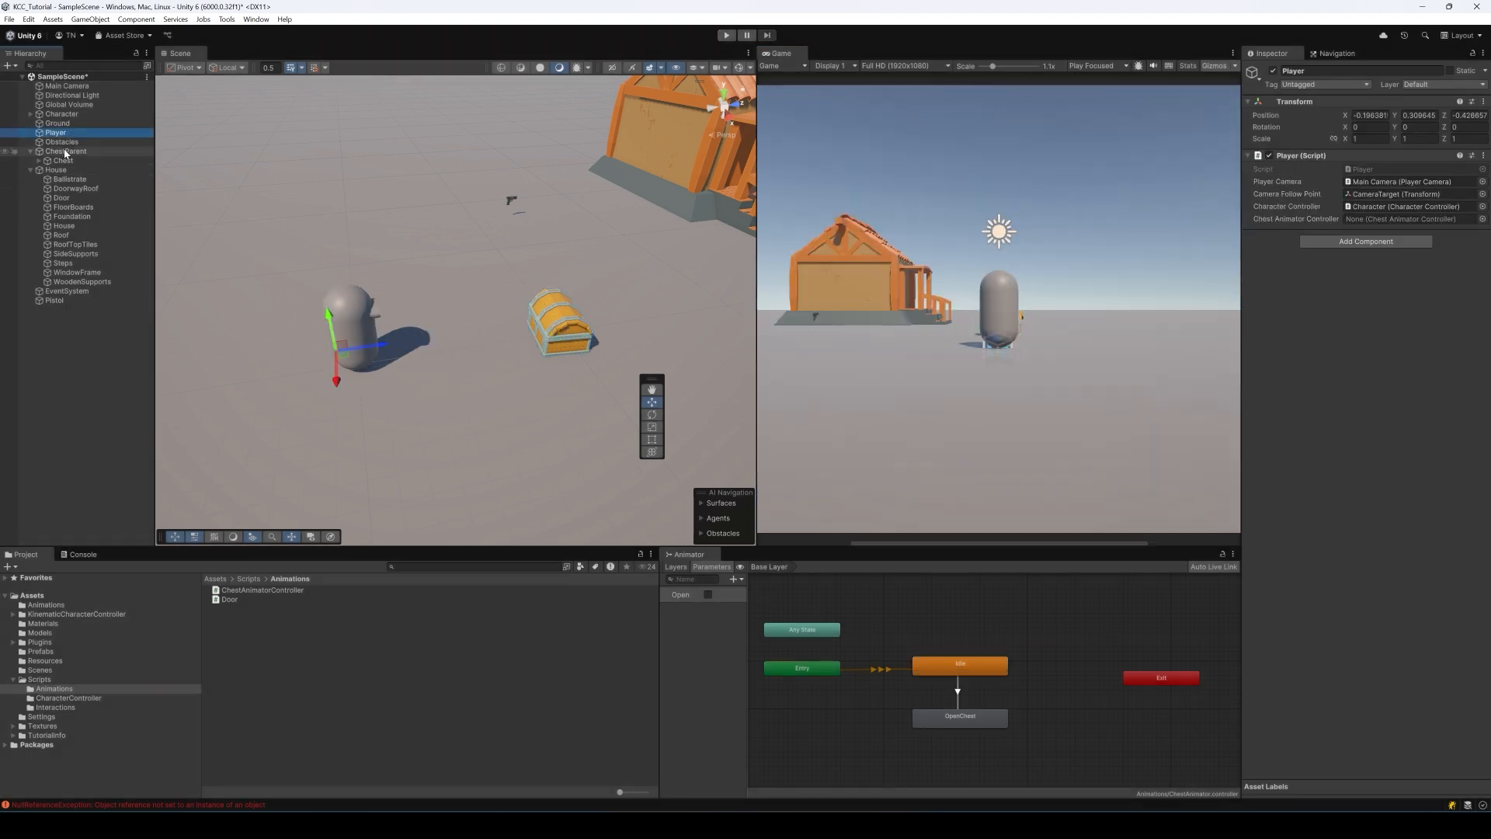
left_click_drag(66, 152, 1397, 219)
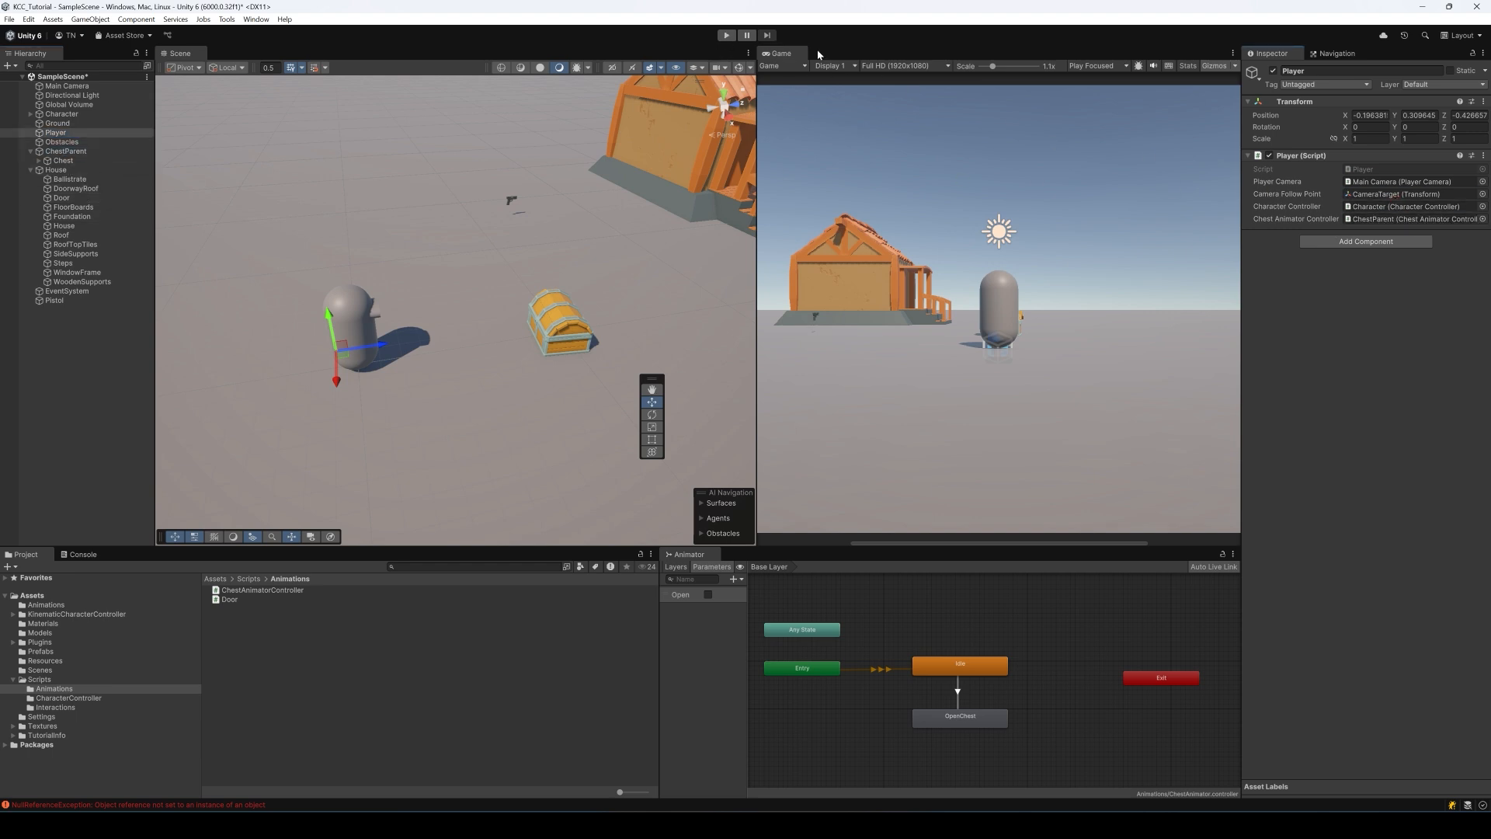
Run the game, trigger the chest opening to check its animation, and exit play mode
left_click(727, 35)
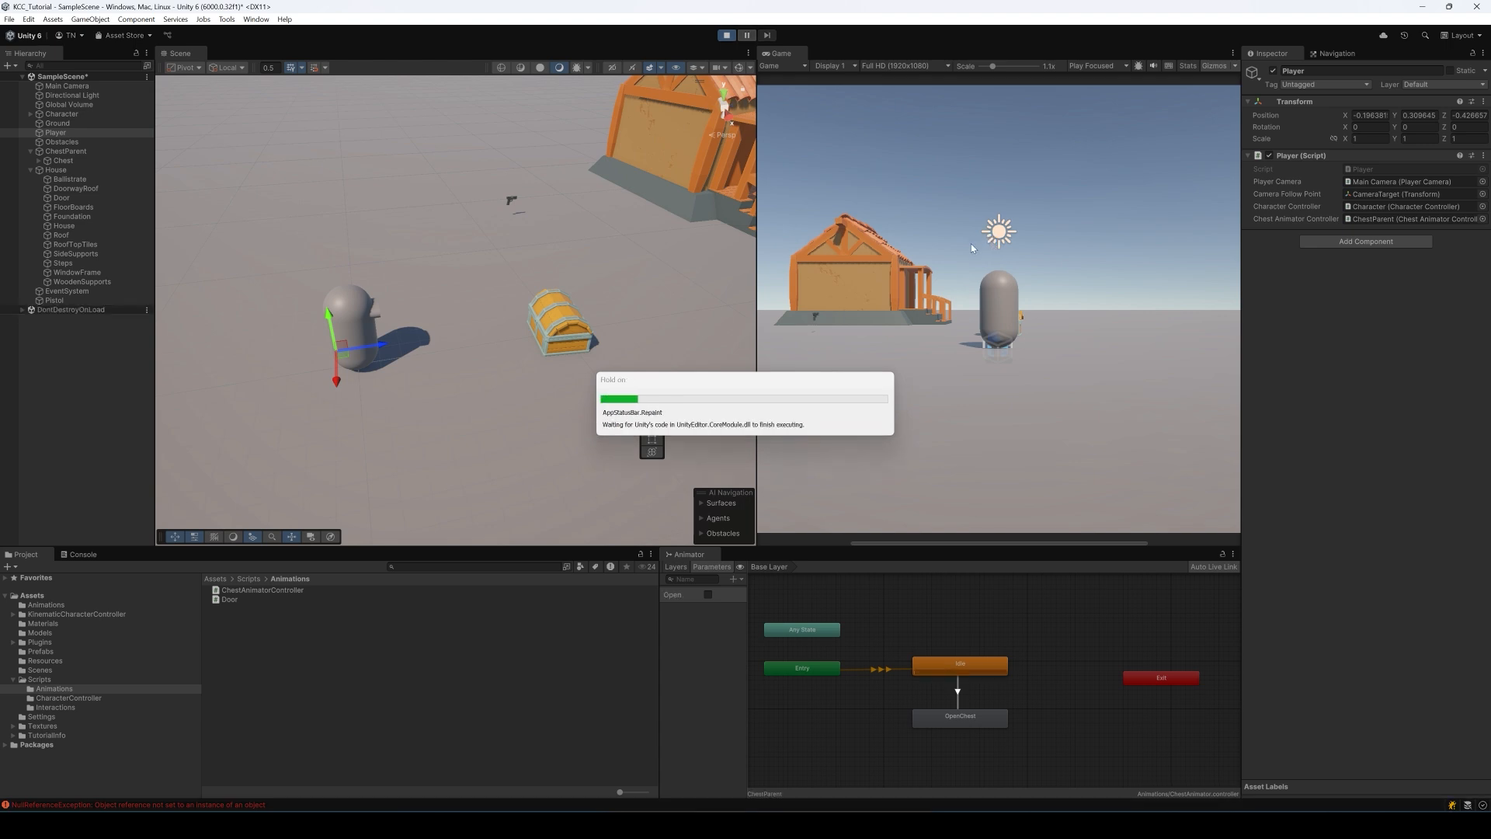
key("e")
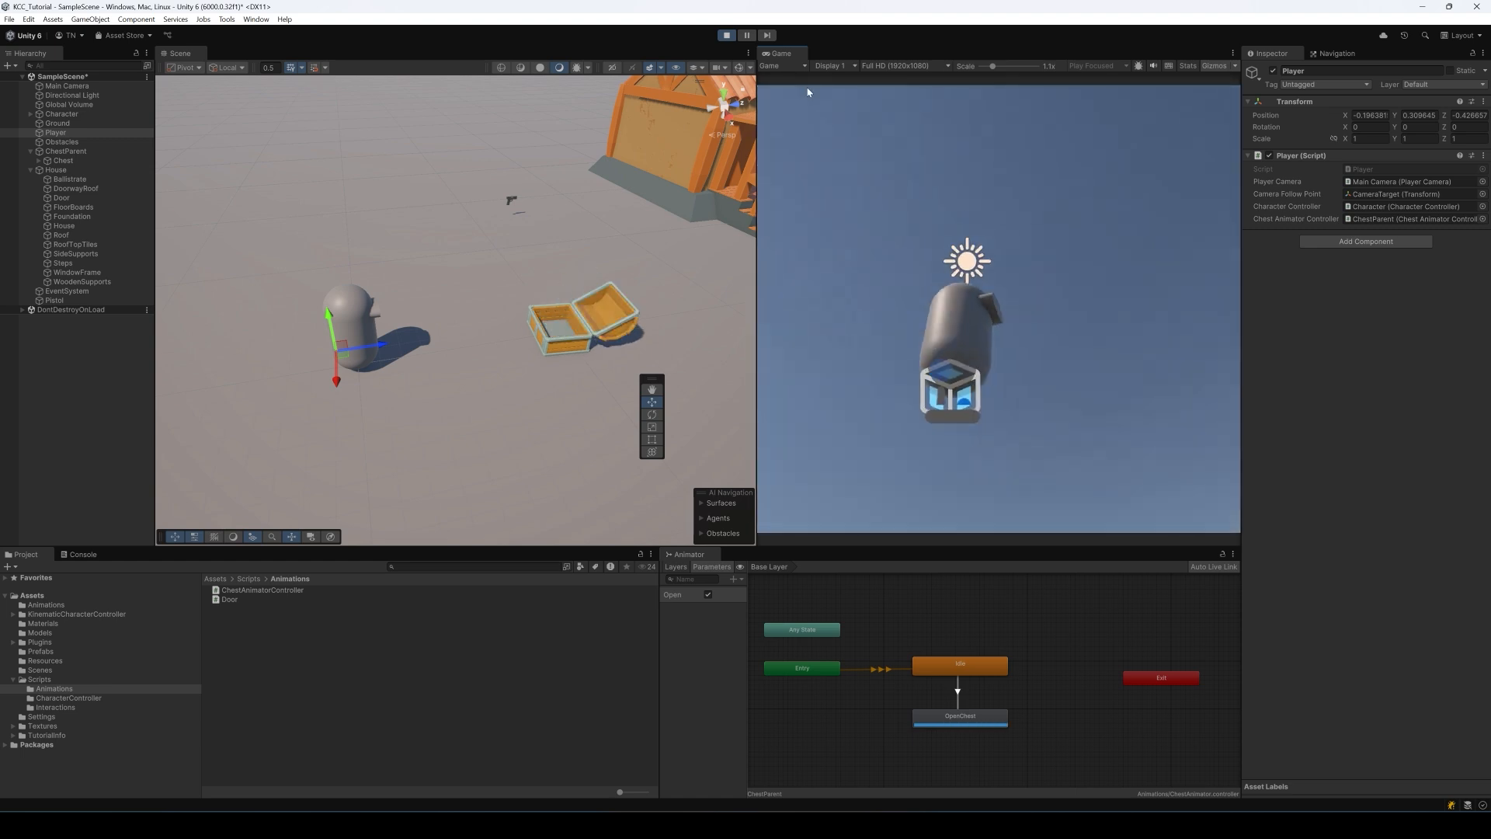
key("ctrl+p")
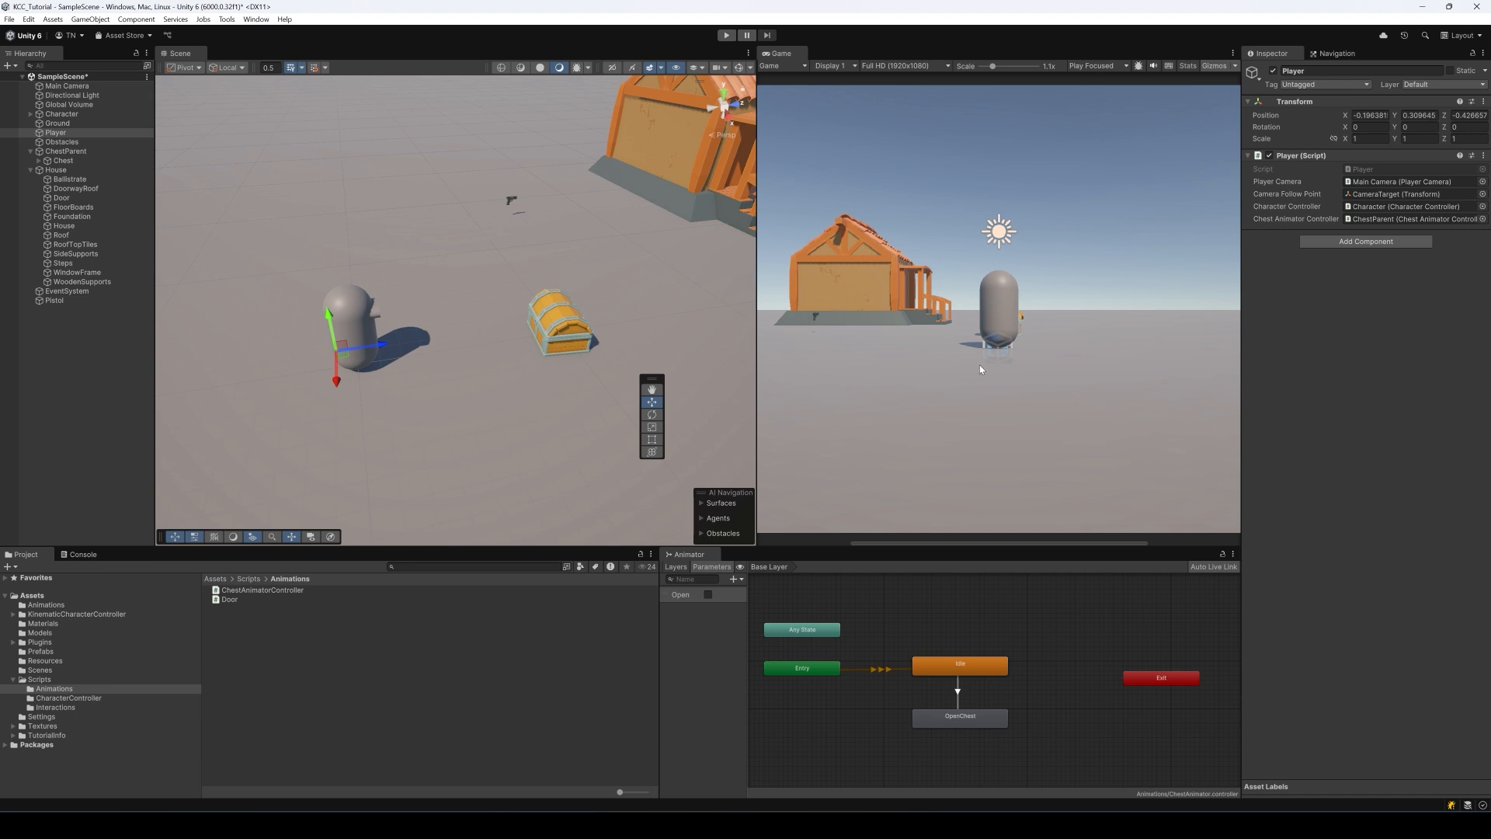
Select the Pistol near the house and examine it in the scene
middle_click_drag(676, 233, 241, 291)
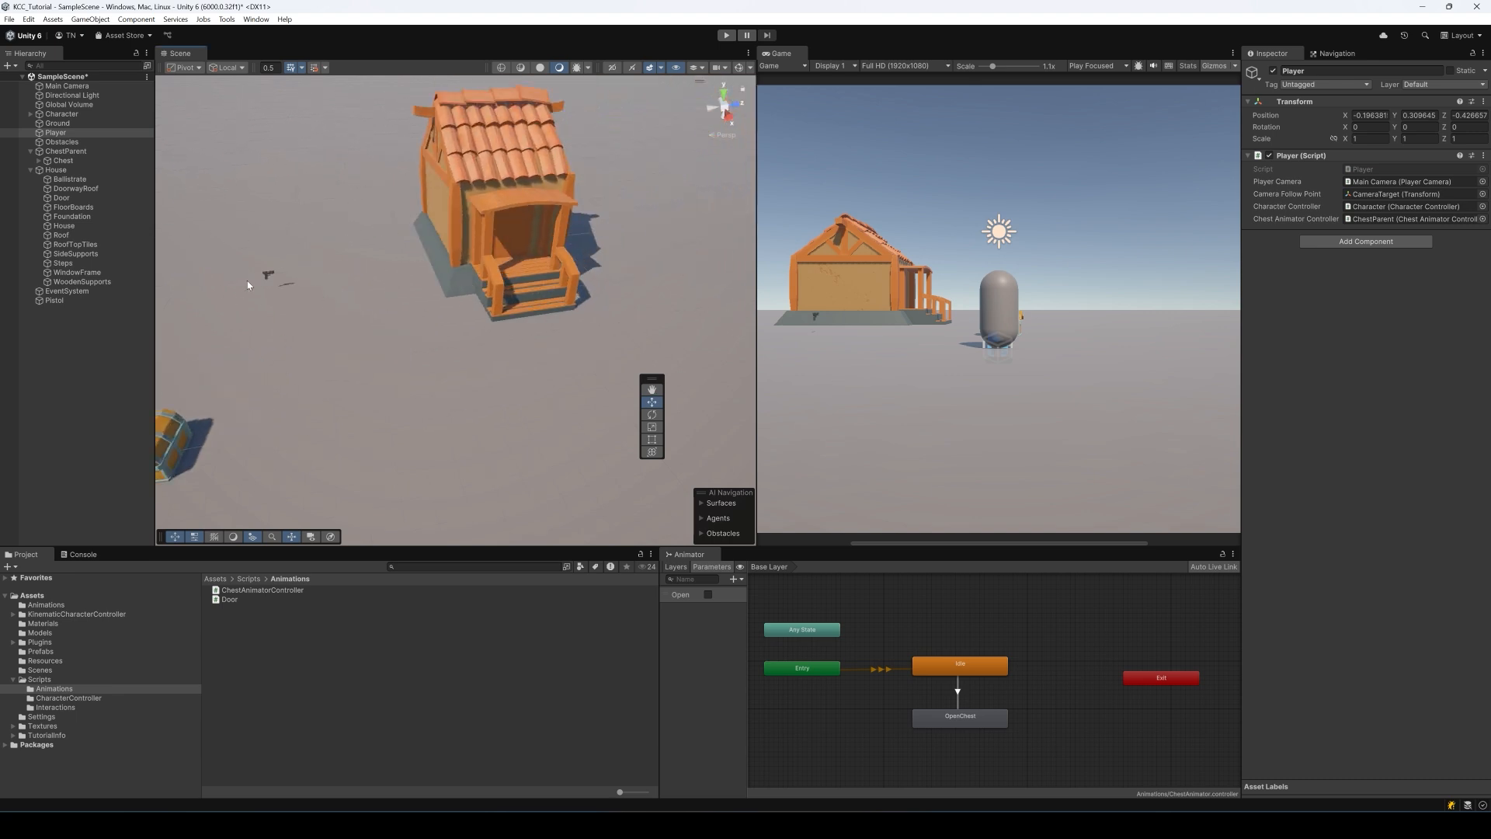
left_click(269, 273)
key("f")
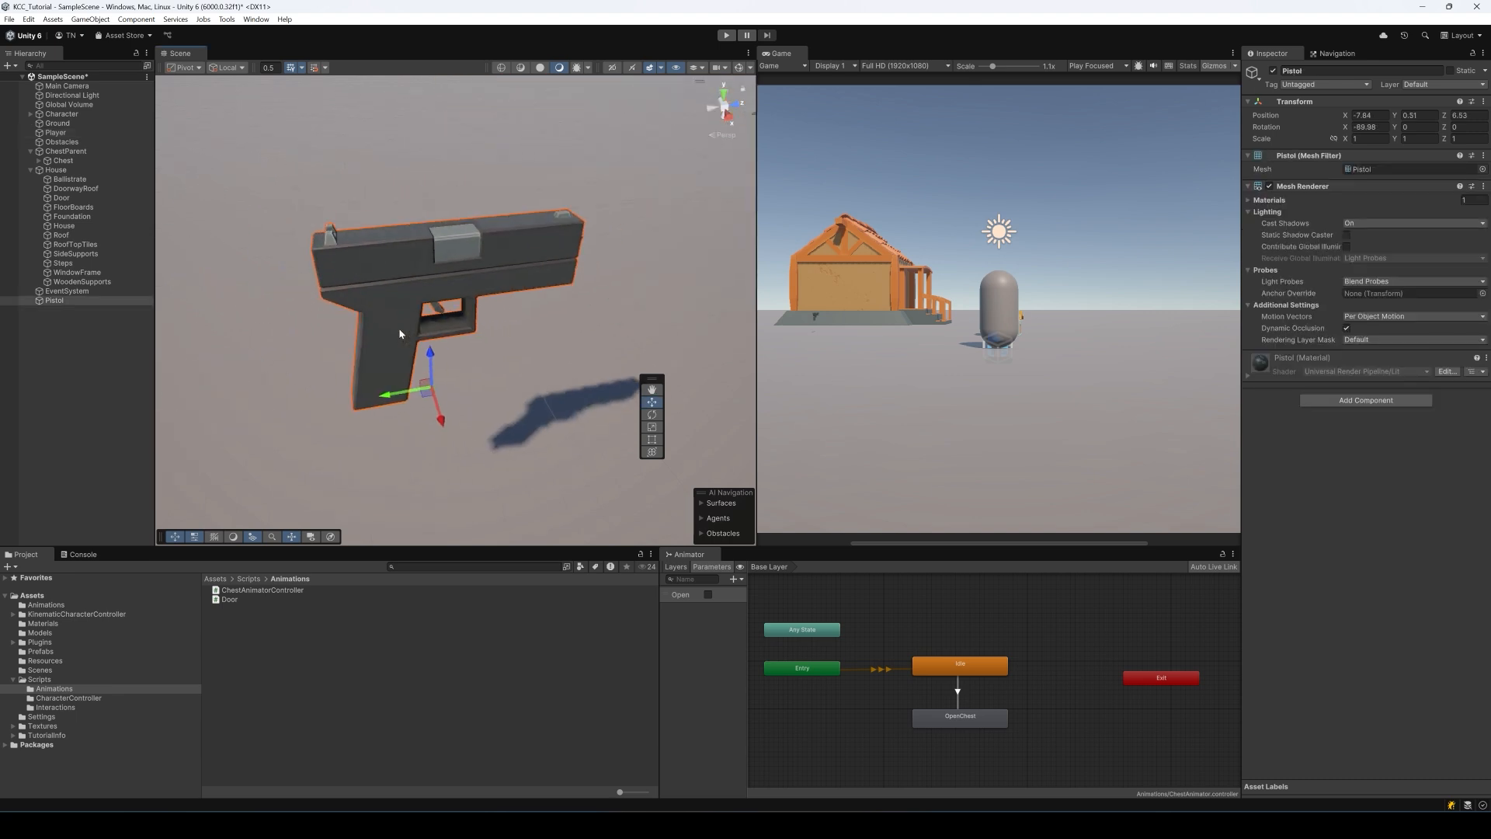
scroll(470, 357, "down", 6)
middle_click_drag(587, 359, 520, 312)
right_click_drag(552, 319, 512, 300)
scroll(513, 300, "down", 3)
scroll(483, 326, "up", 1)
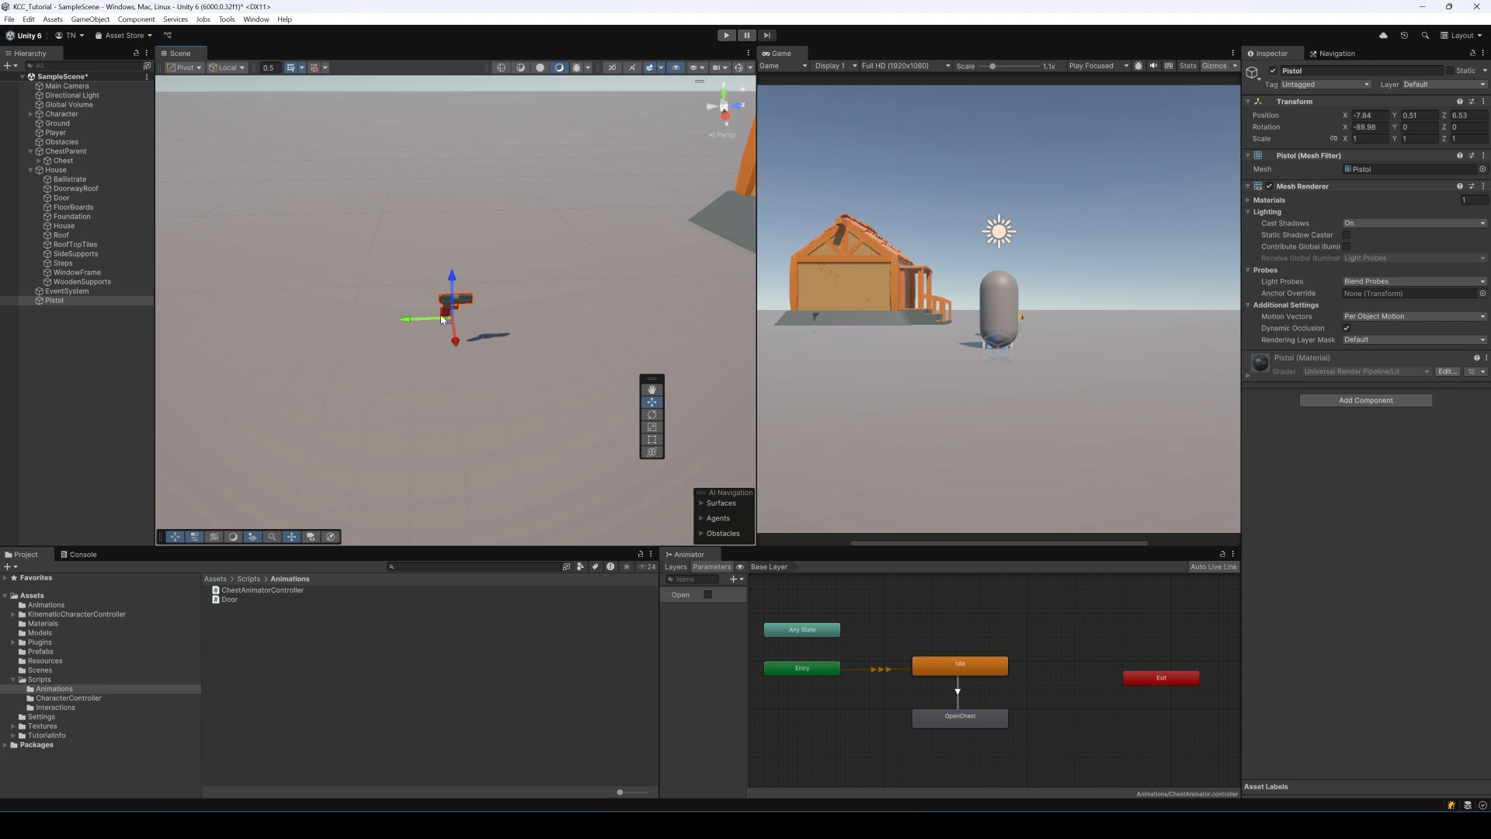
Search My Assets in the Package Manager for DOTween, review the package details, and close the window
left_click(256, 19)
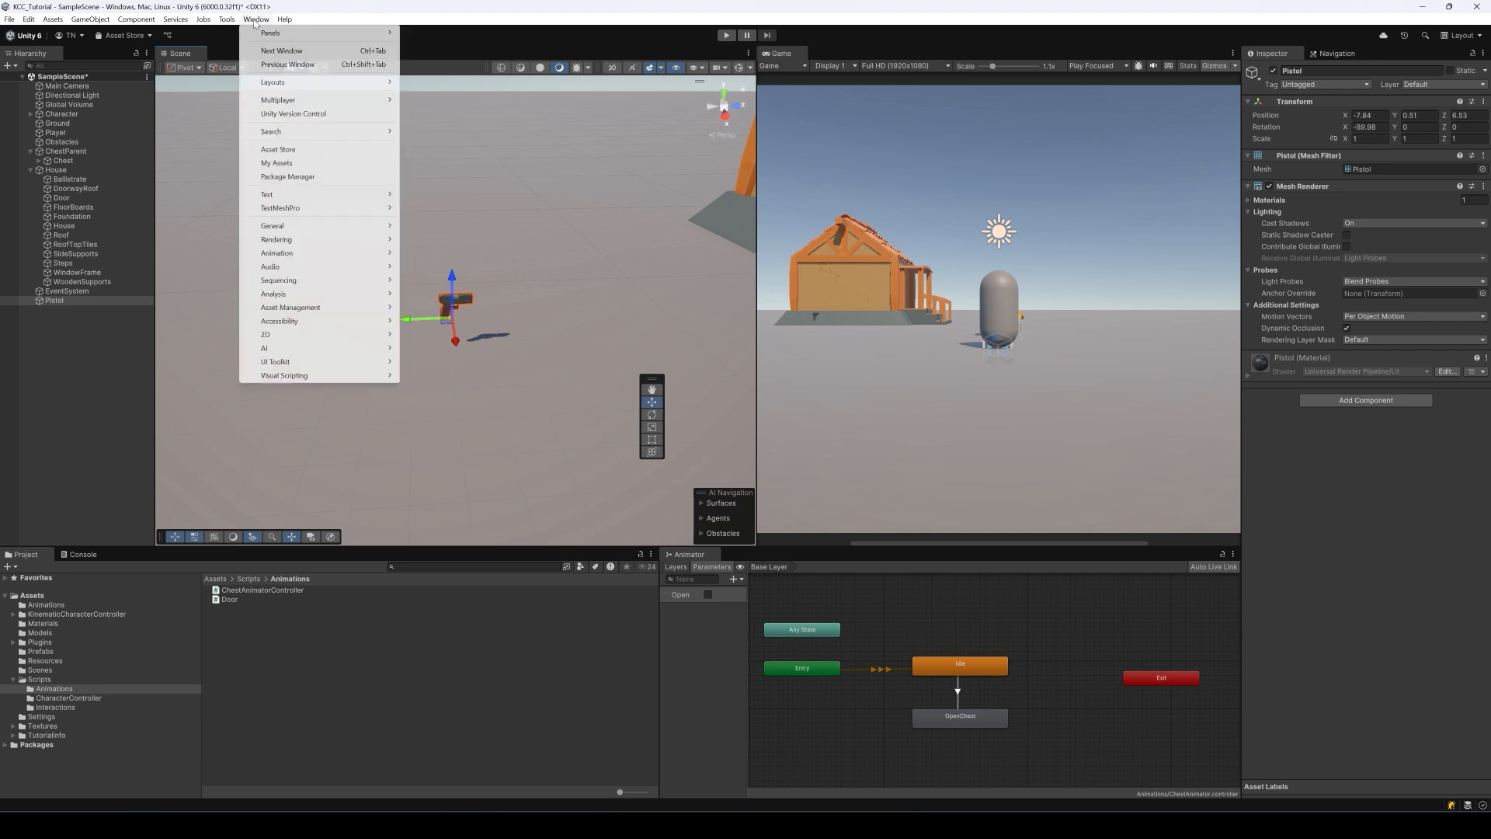
left_click(309, 178)
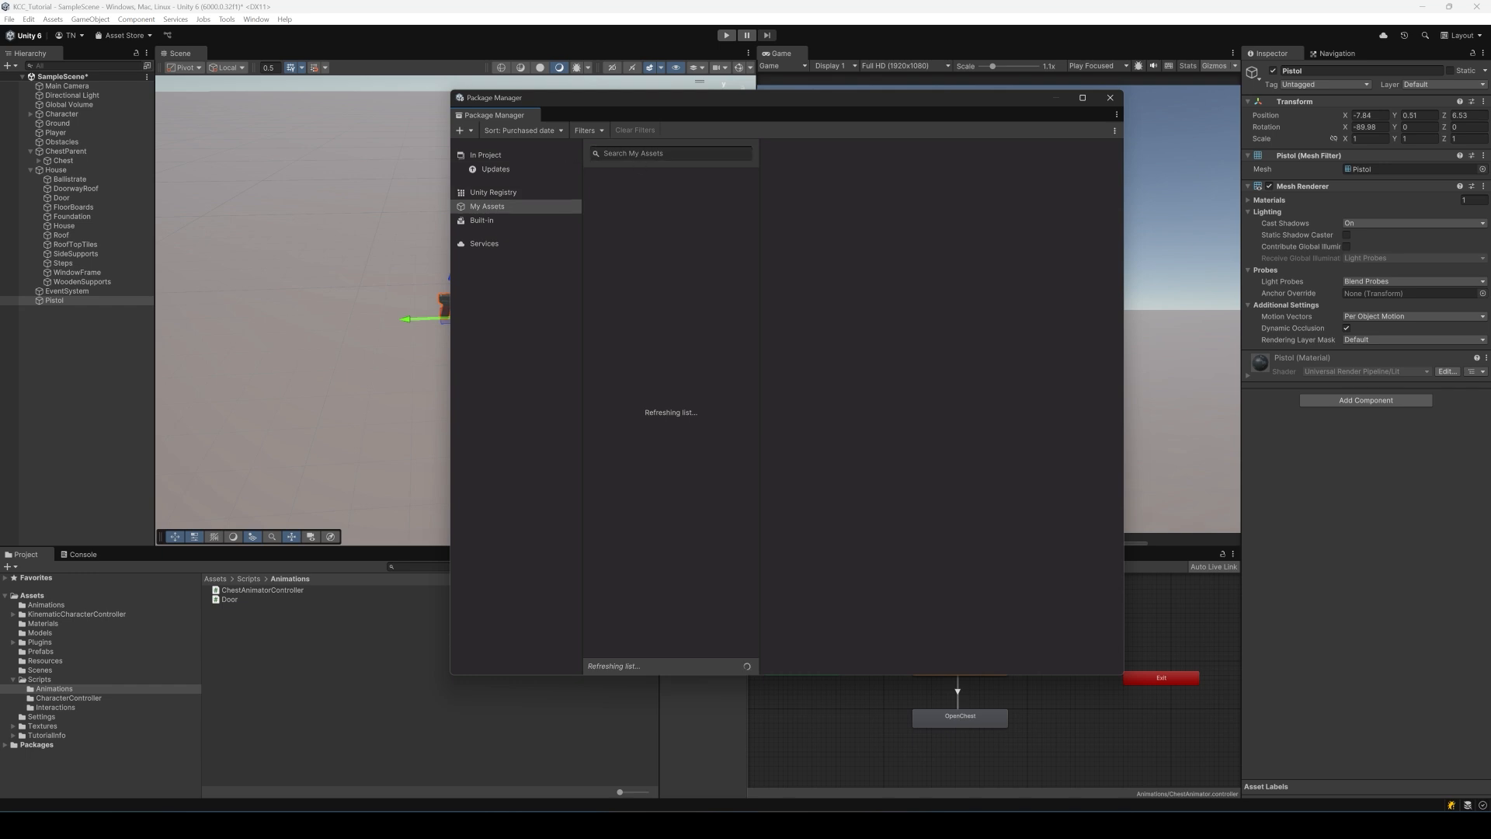
type("DOTween")
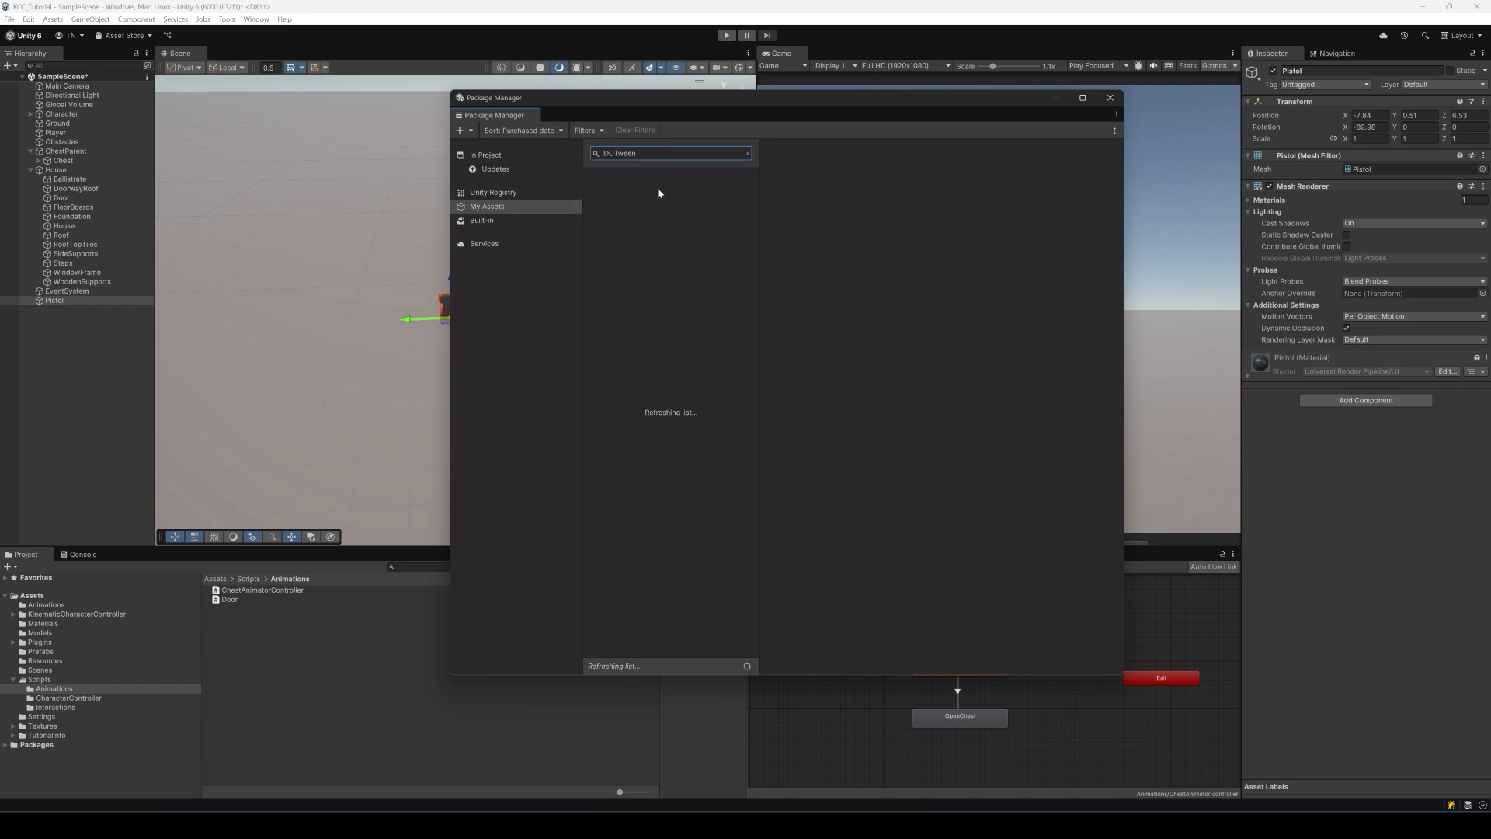
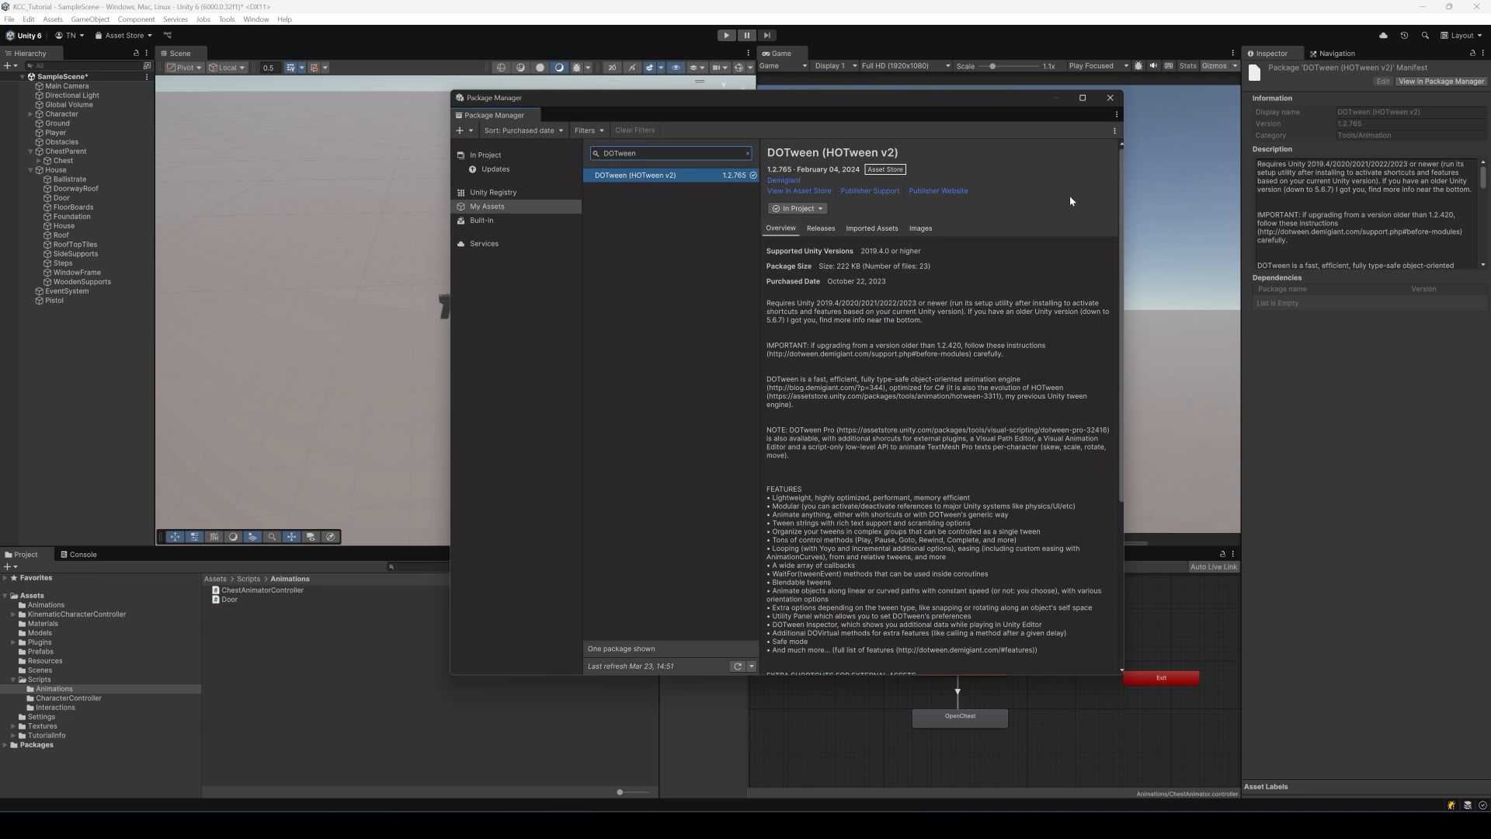
left_click(1108, 99)
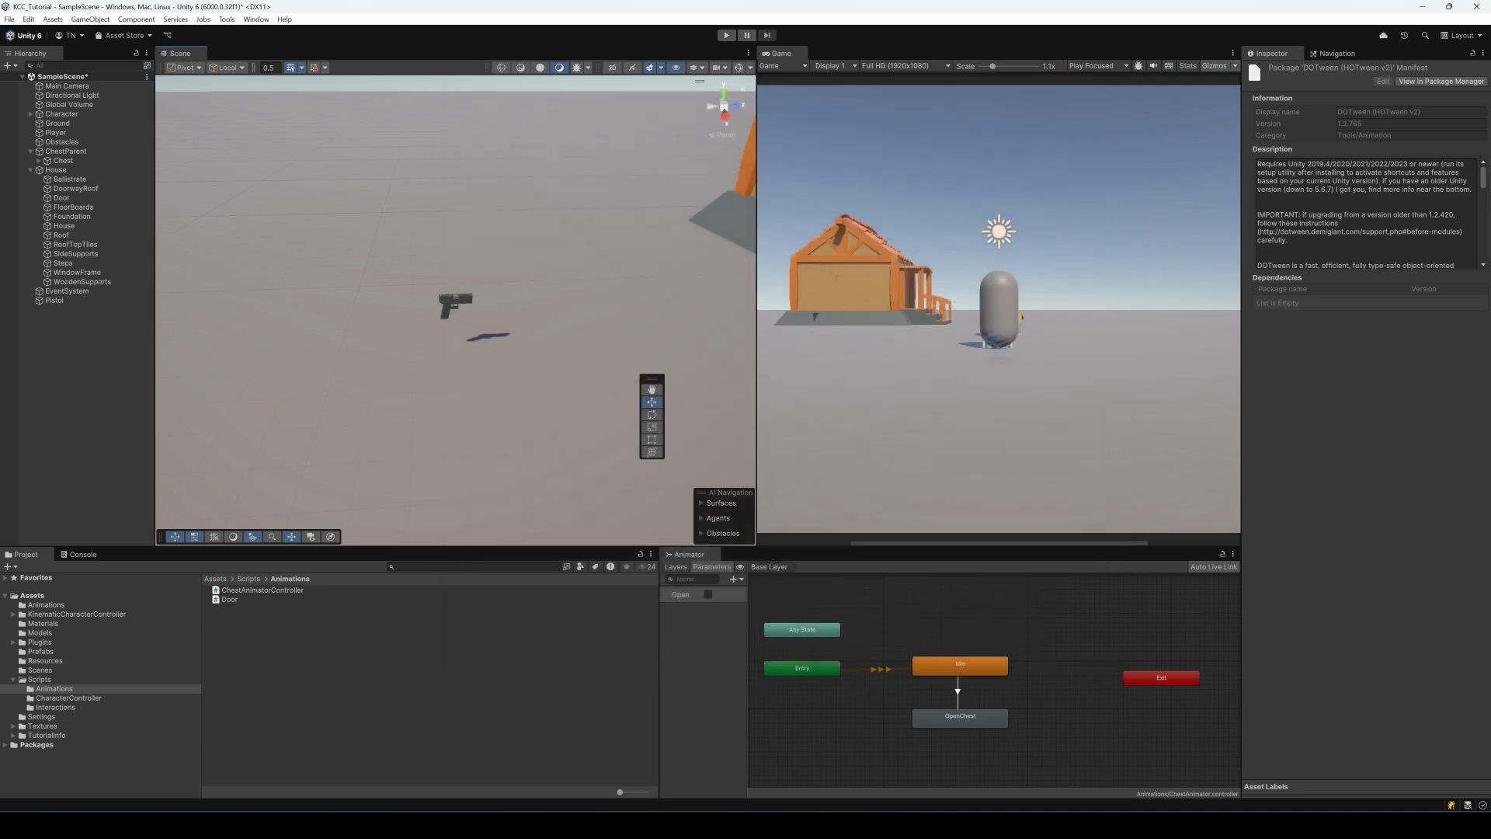
Open DOTween's setup from its Utility Panel, review the modules it offers, and close the panel
left_click(227, 19)
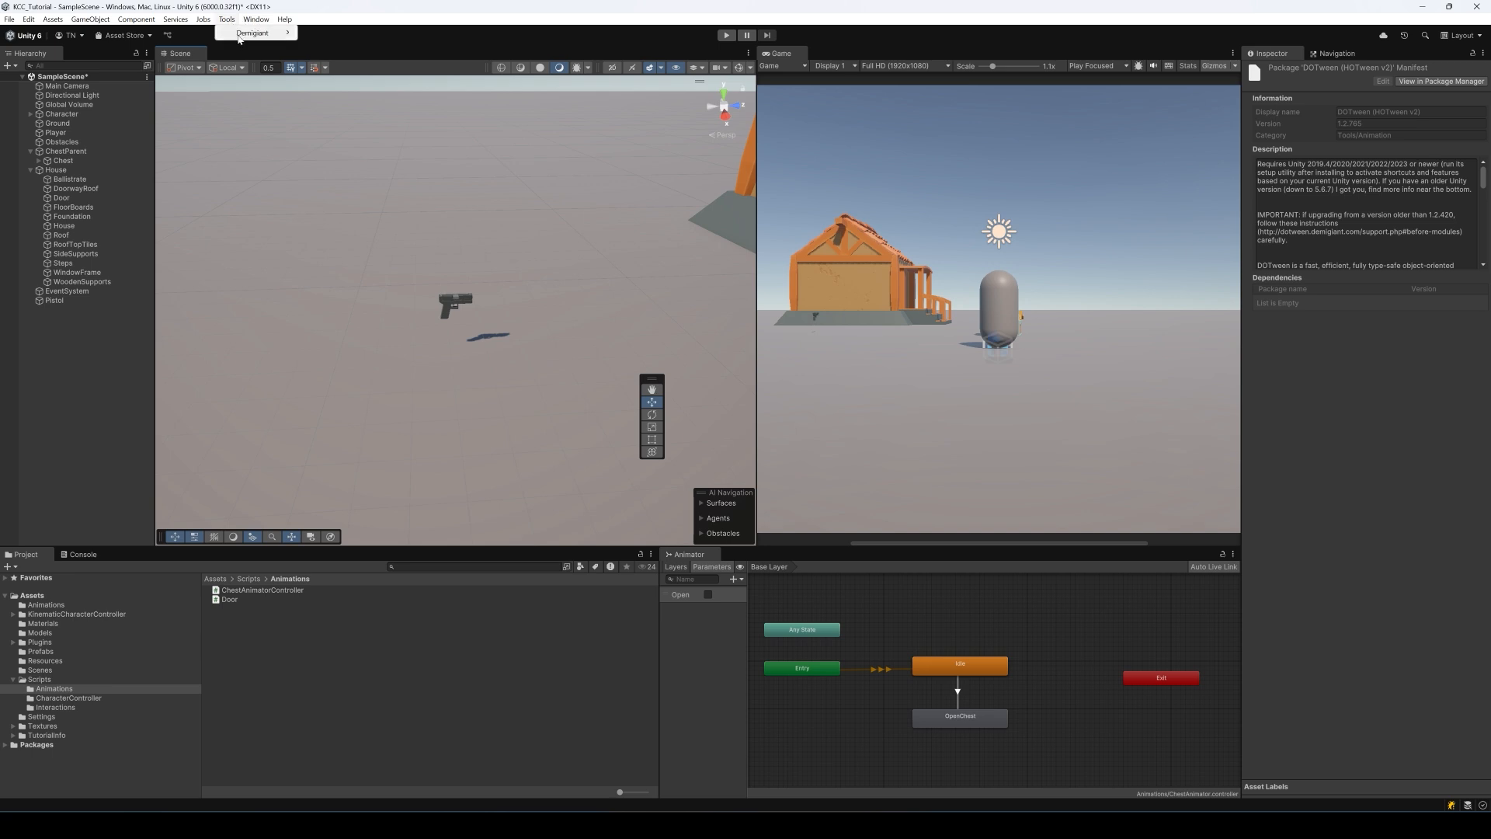
mouse_move(238, 37)
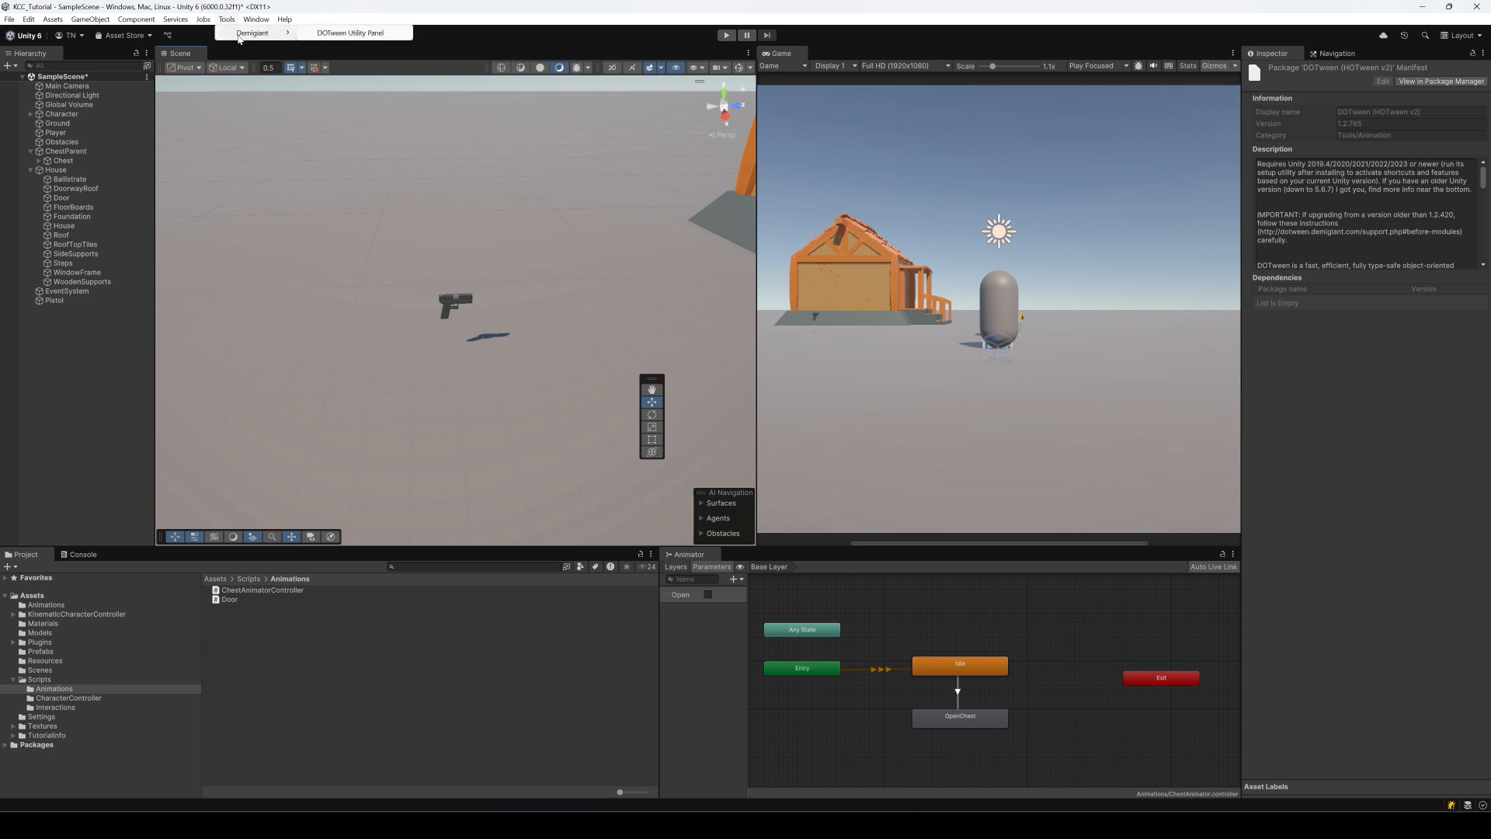
left_click(336, 33)
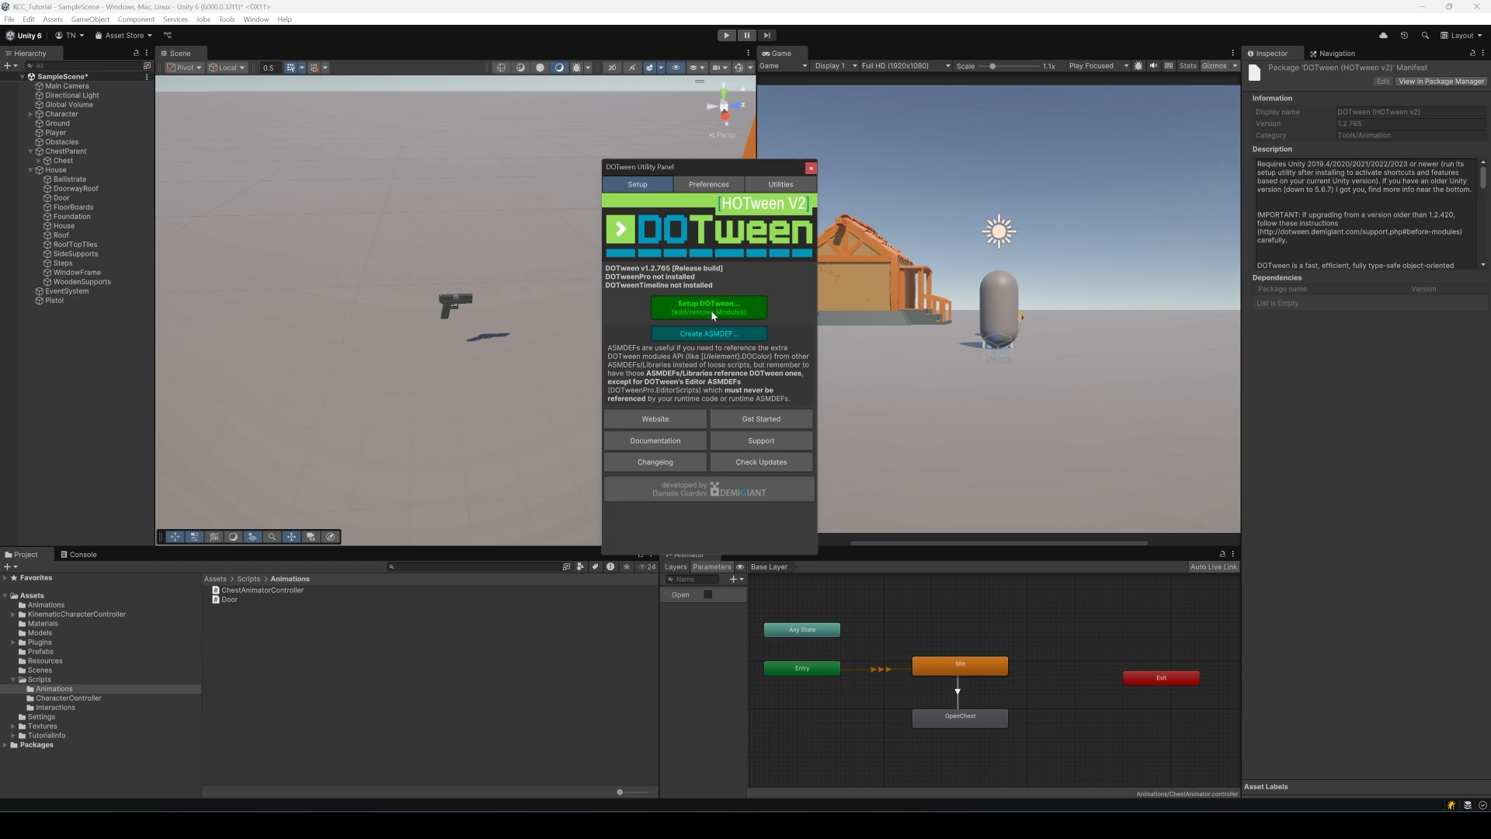
left_click(705, 306)
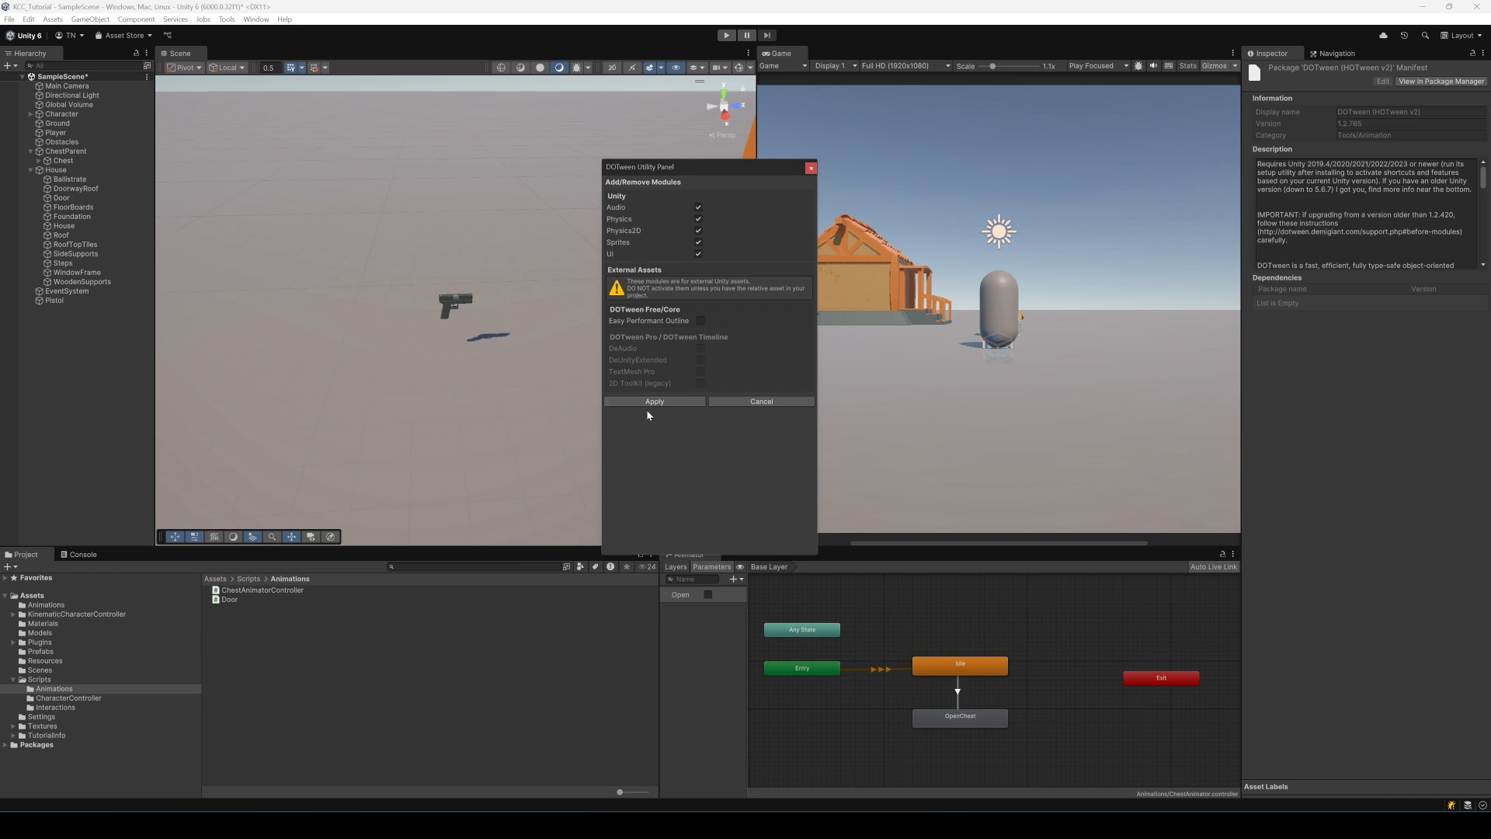
left_click(810, 168)
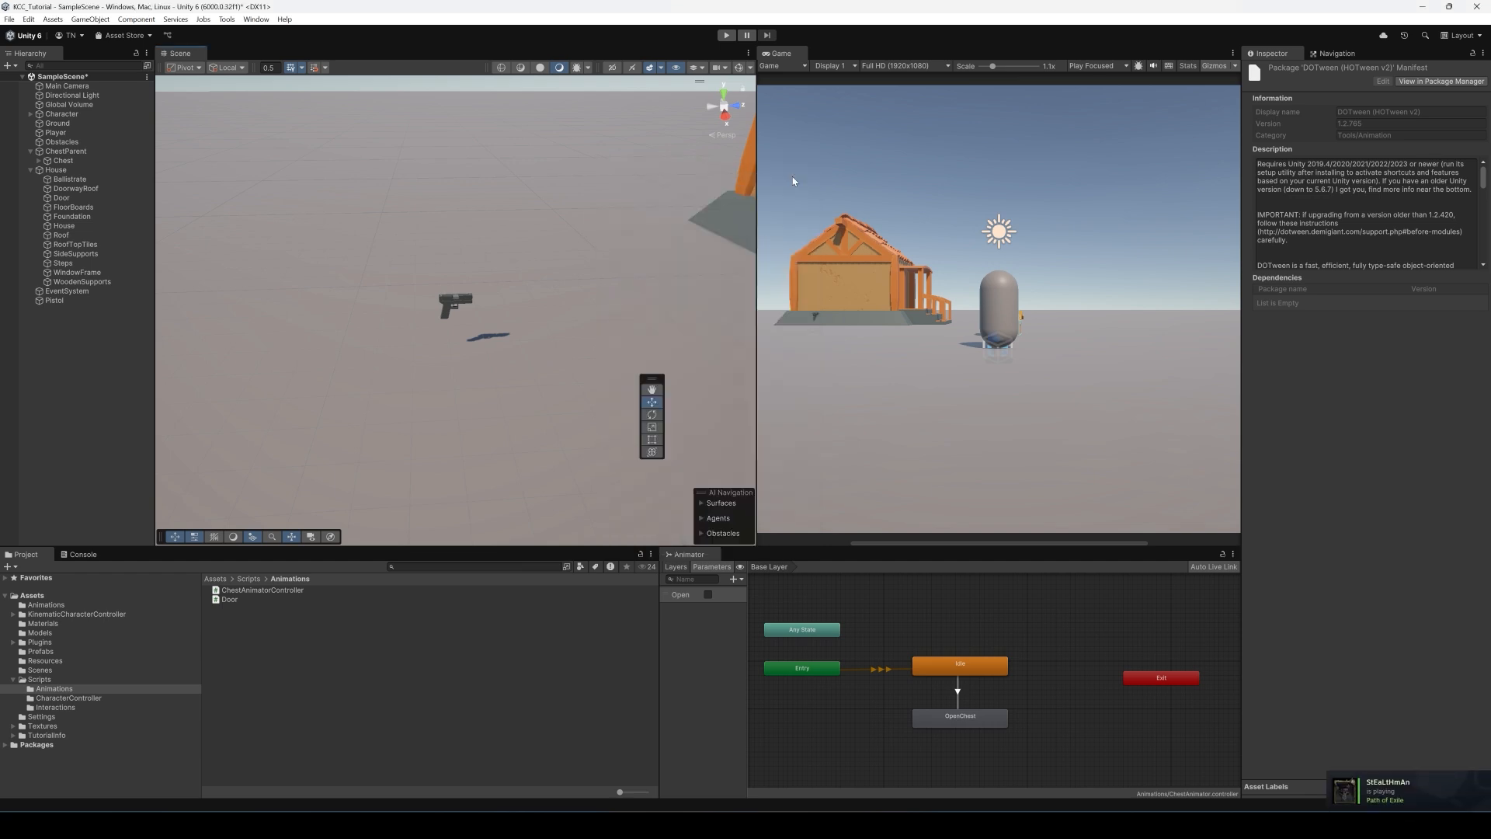
Create a MonoBehaviour script named PistolRotateScript in the Scripts/Animations folder and open it for editing
right_click(246, 626)
mouse_move(334, 278)
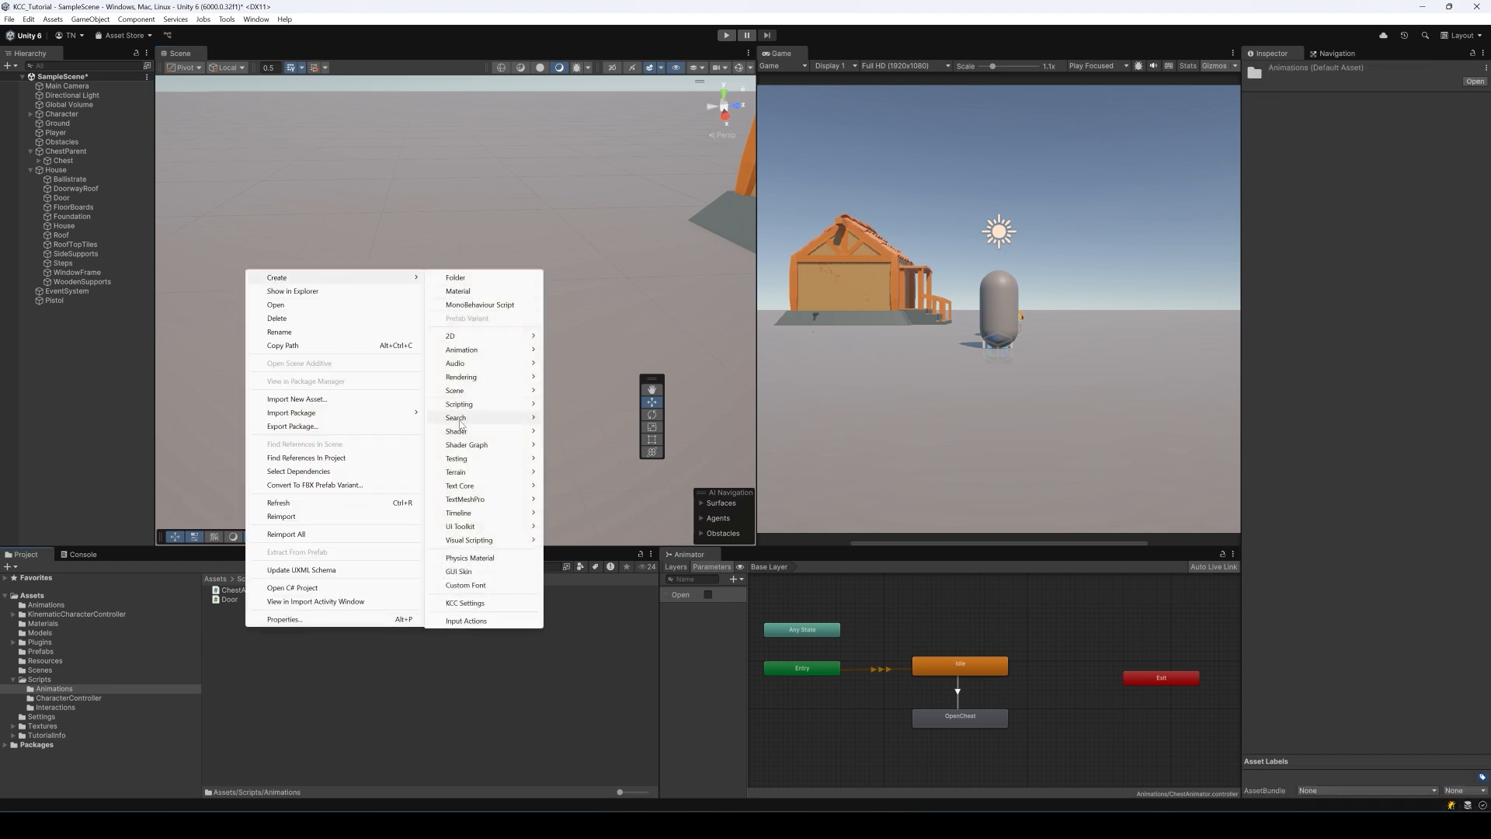
mouse_move(489, 409)
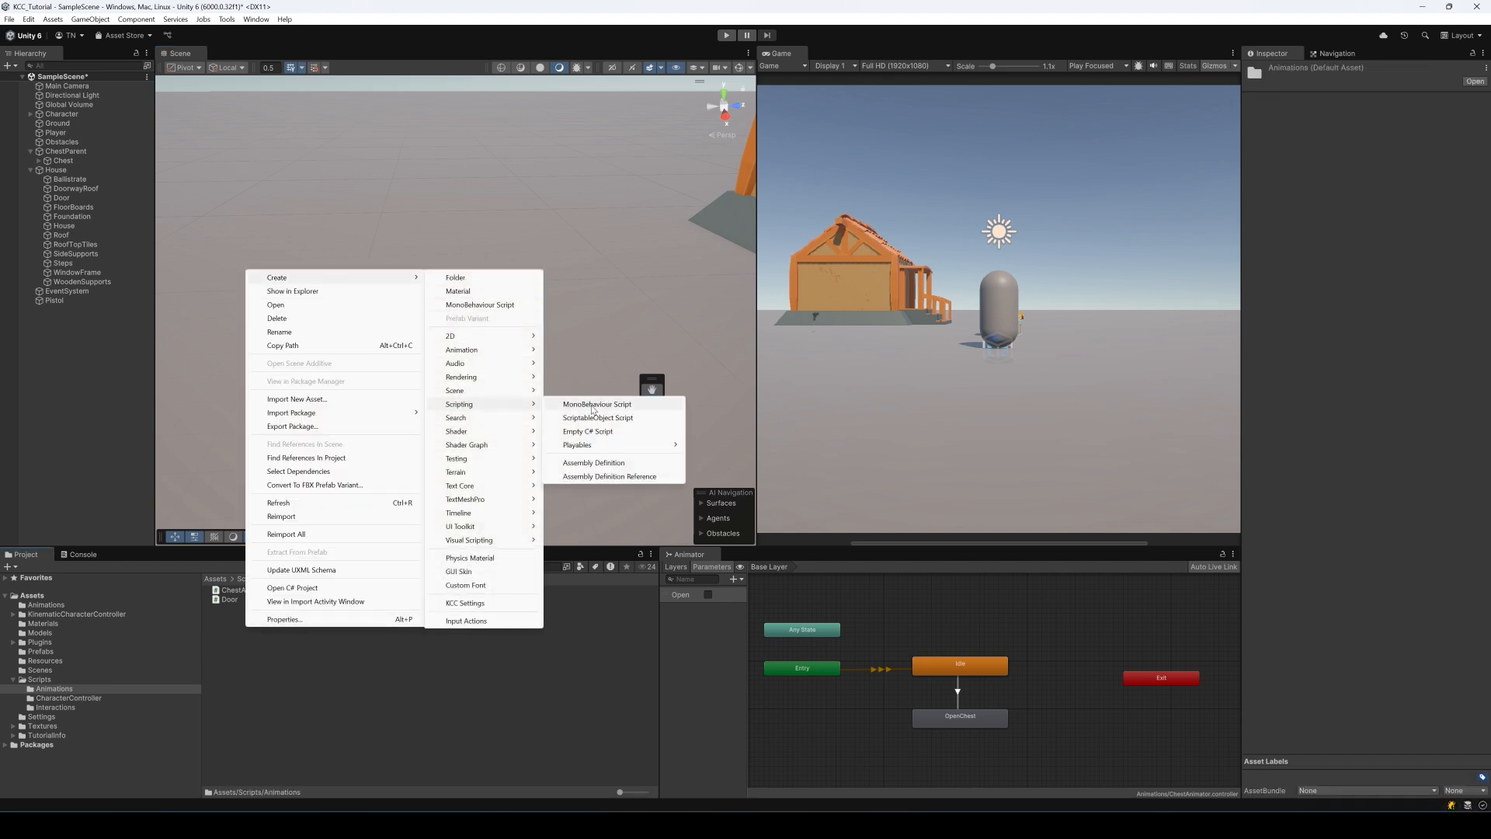
left_click(592, 405)
type("PistolRotateScri")
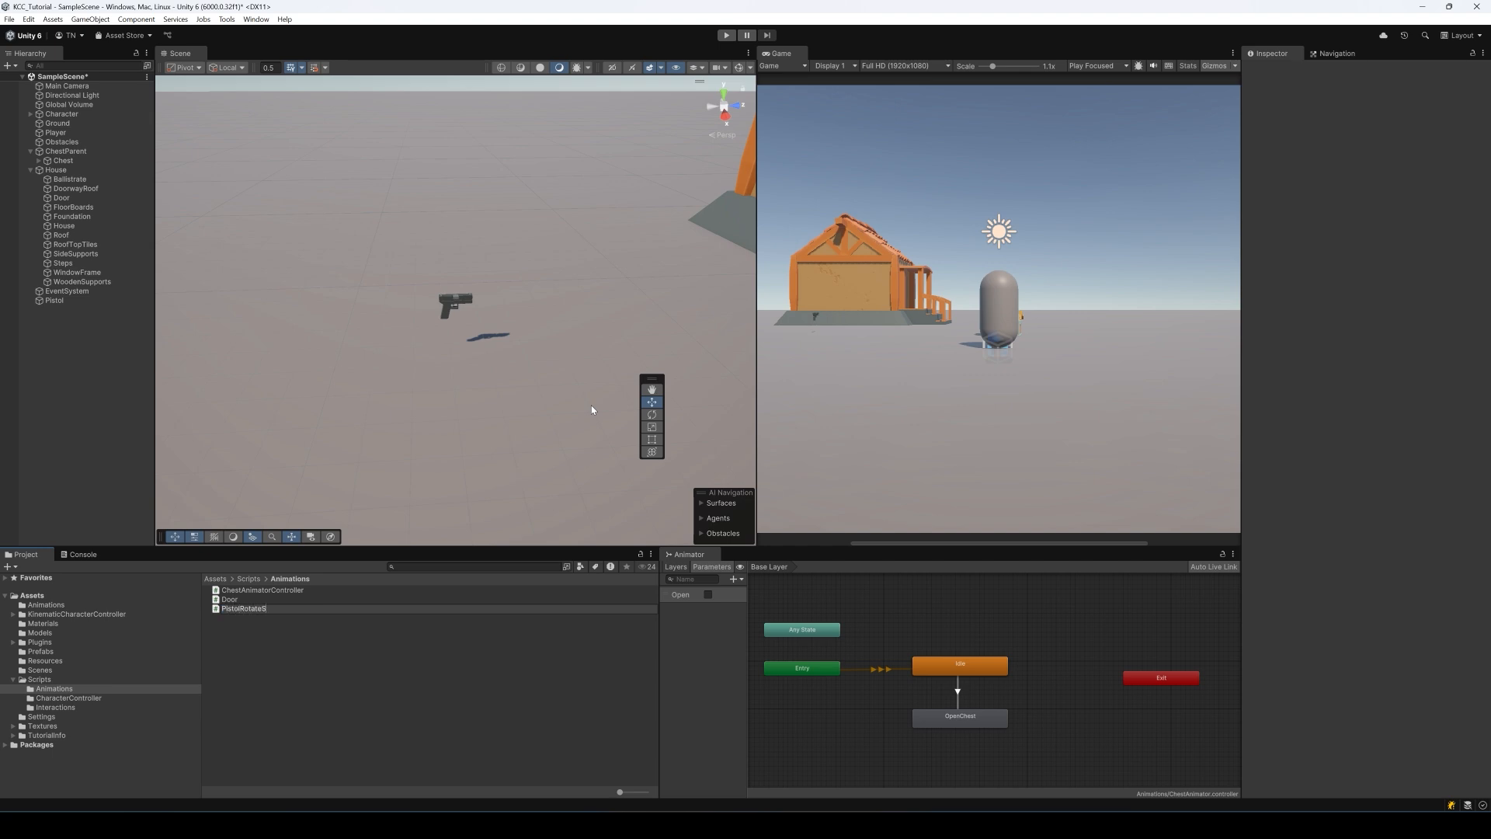
type("pt")
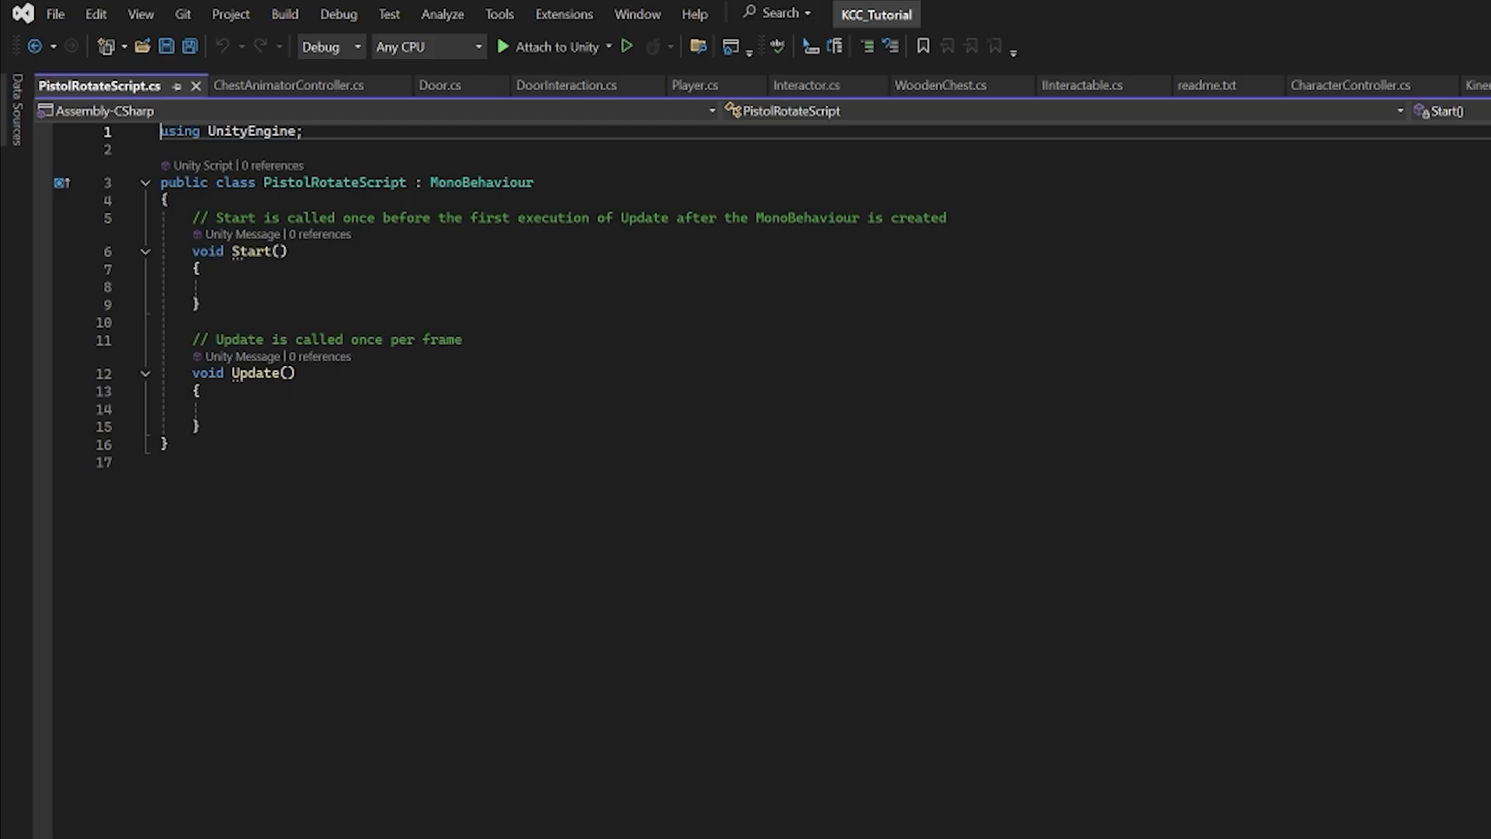
Delete the Update method and the template comments from PistolRotateScript, leaving only an empty Start method
left_click_drag(191, 218, 193, 340)
left_click(200, 427)
key("Delete")
left_click_drag(167, 200, 947, 217)
key("Delete")
left_click(224, 269)
left_click(193, 323)
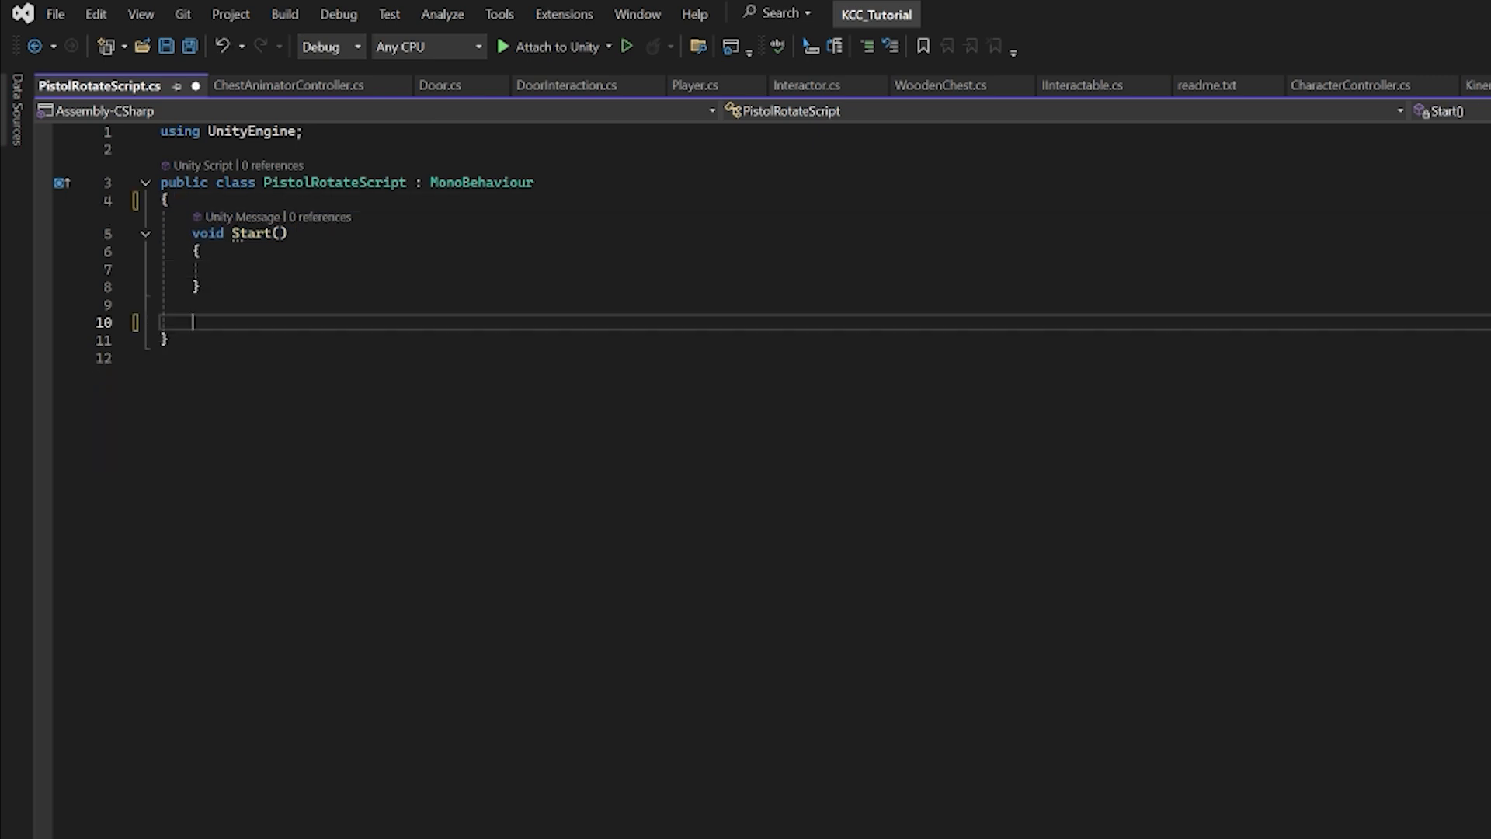
key("BackSpace")
key("BackSpace")
Begin a statement with transform on an indented line inside the Start method
left_click(200, 268)
left_click(160, 268)
key("Tab")
key("Tab")
type("D")
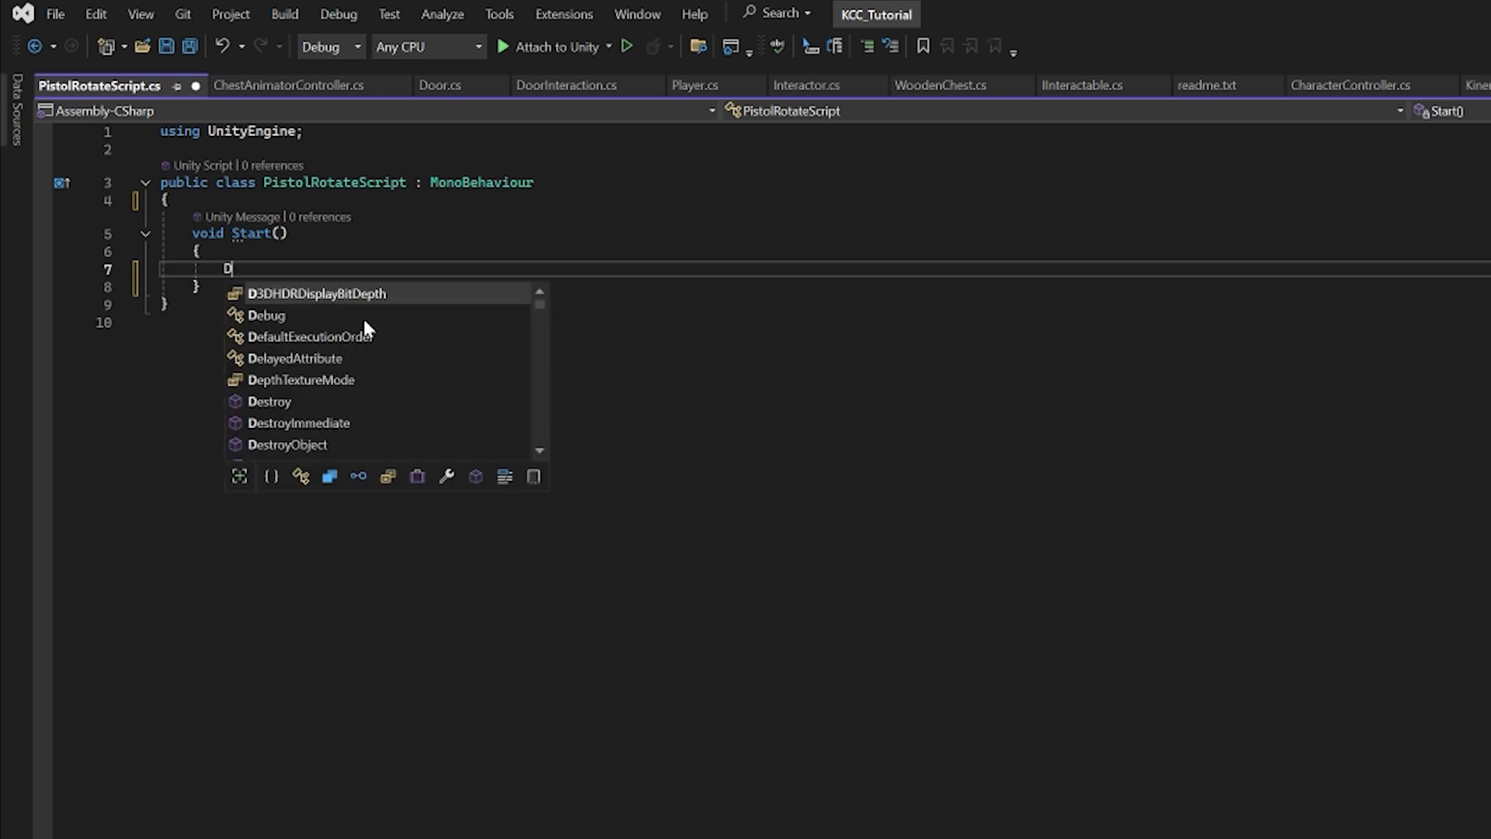
key("BackSpace")
type("tra")
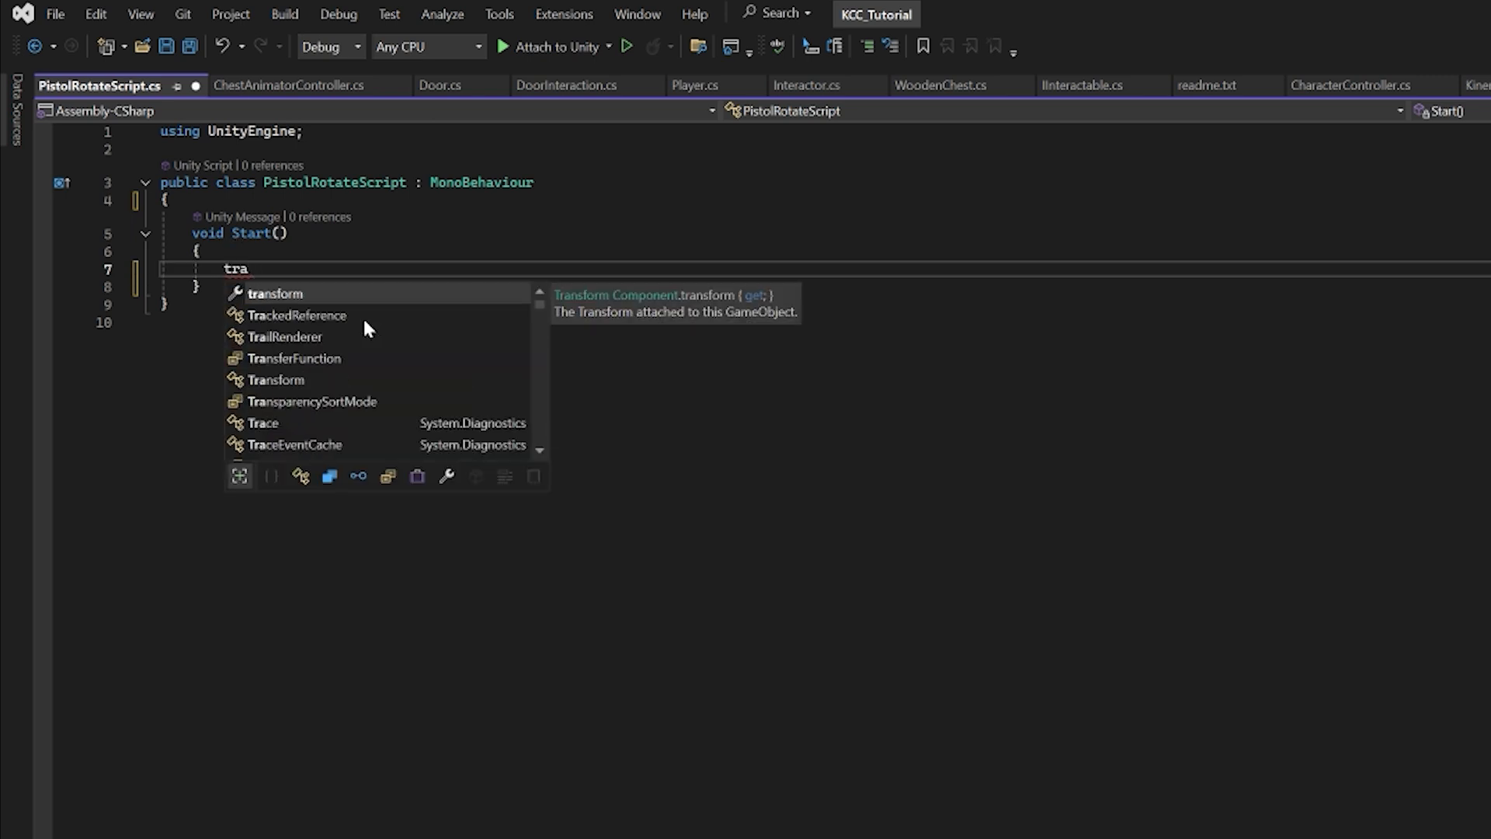
key("Tab")
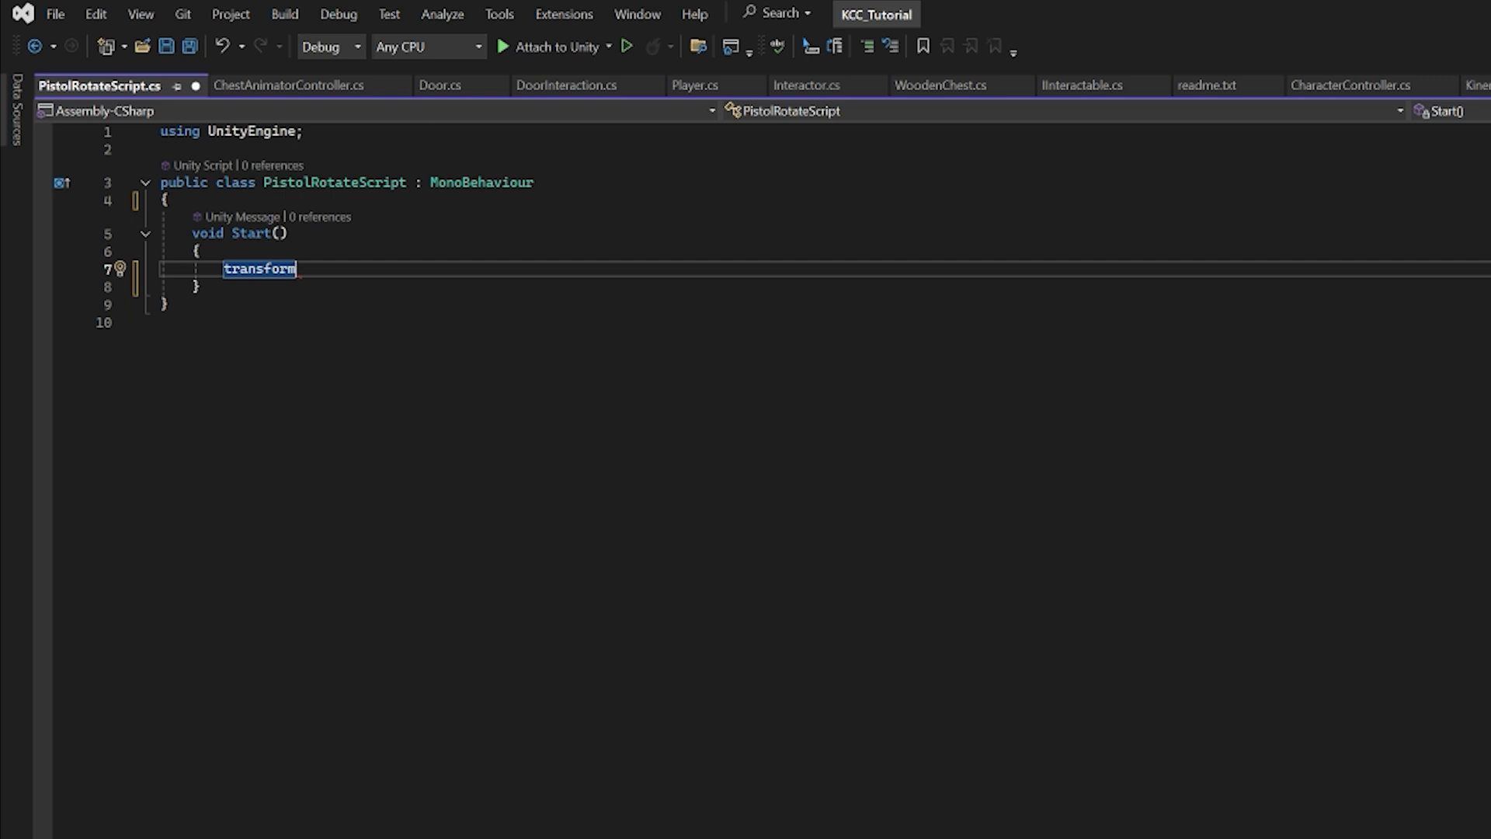
Call DORotate on the transform in Start, with an empty new Vector3() as its end value
type(".DORotat")
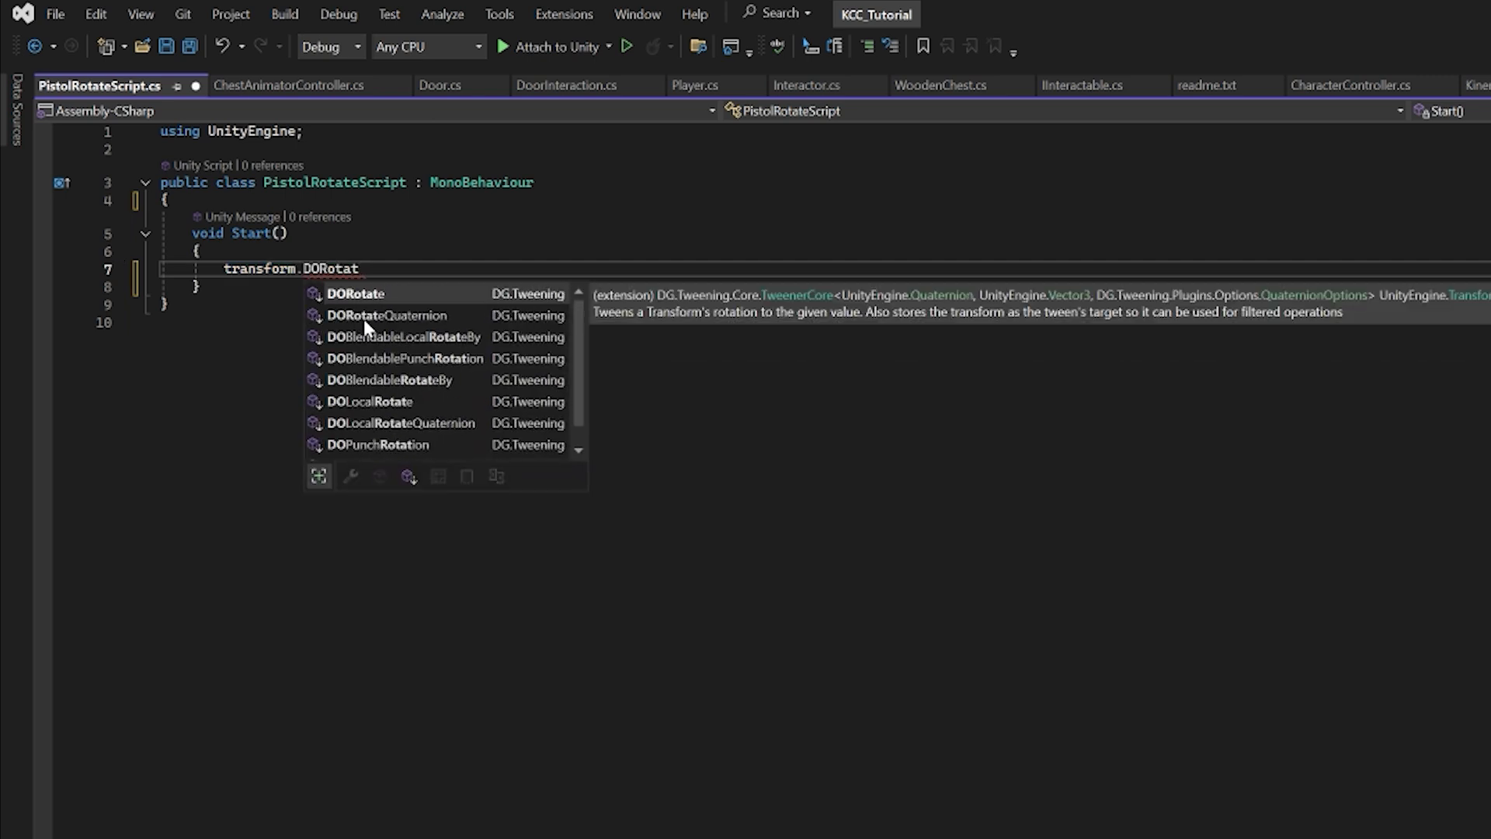
key("Tab")
type("(")
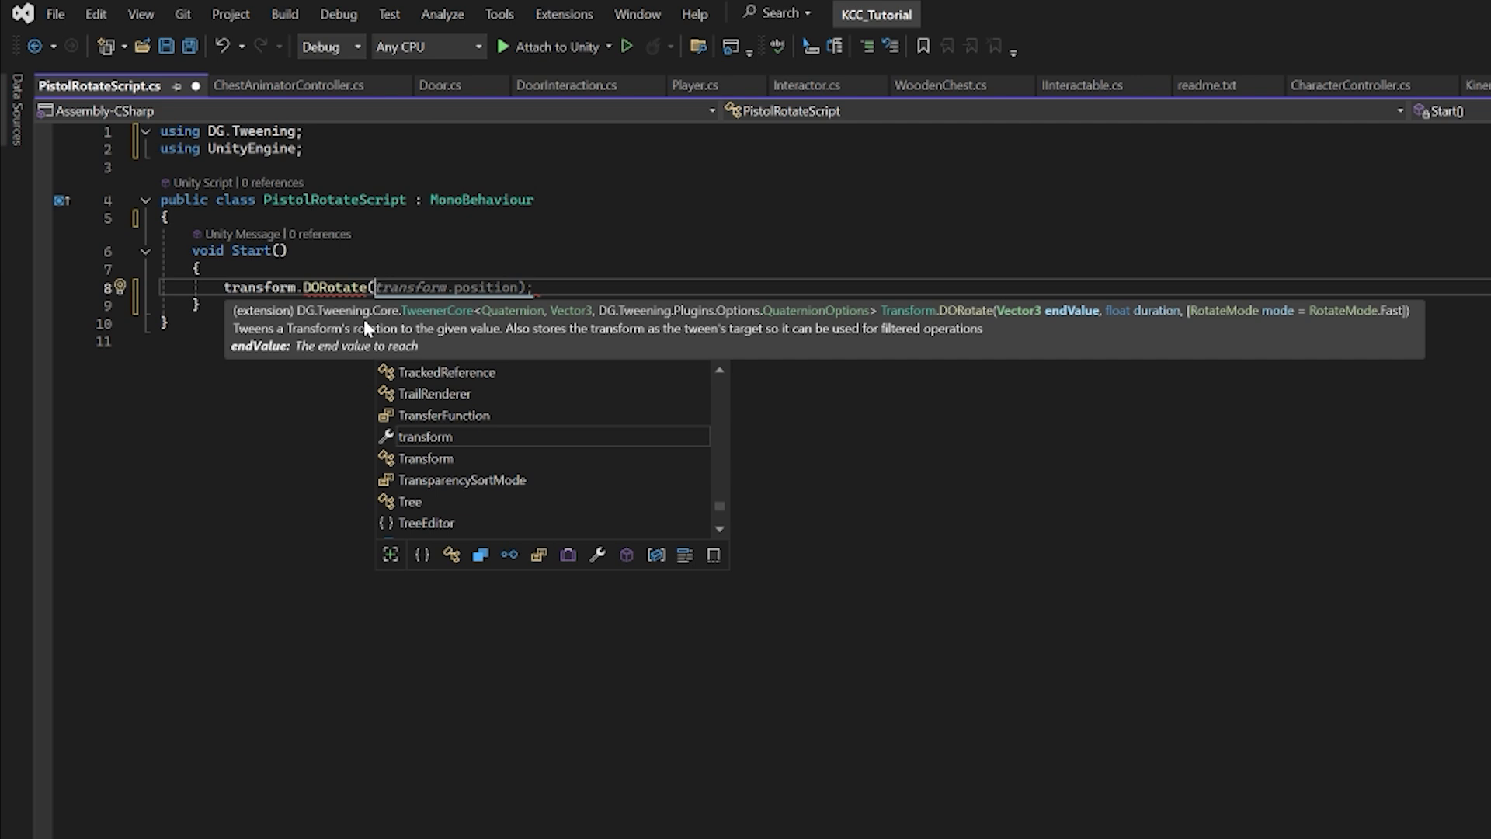
type("Vector")
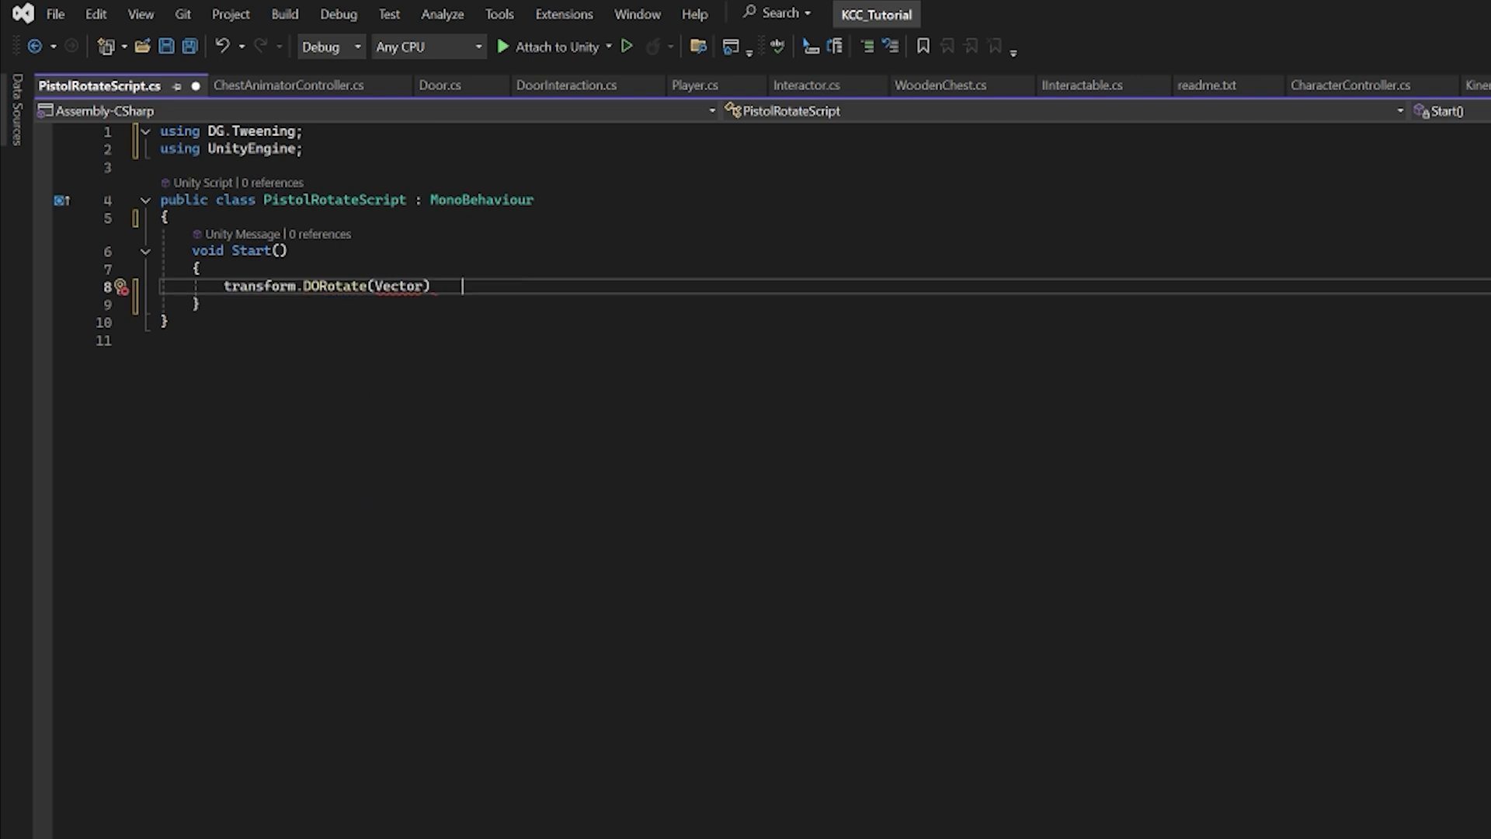
key("ctrl+shift+Left")
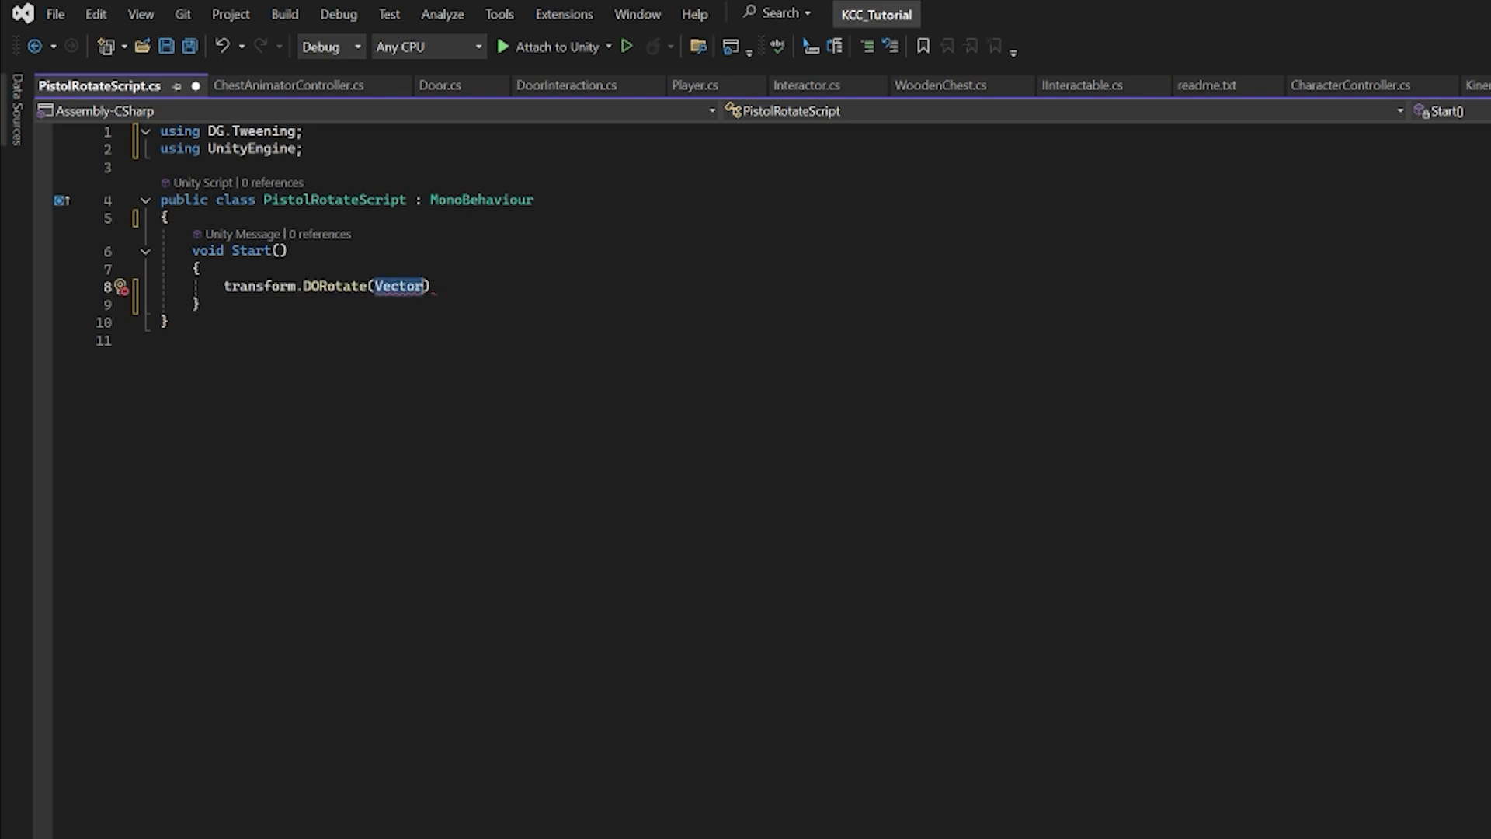
key("BackSpace")
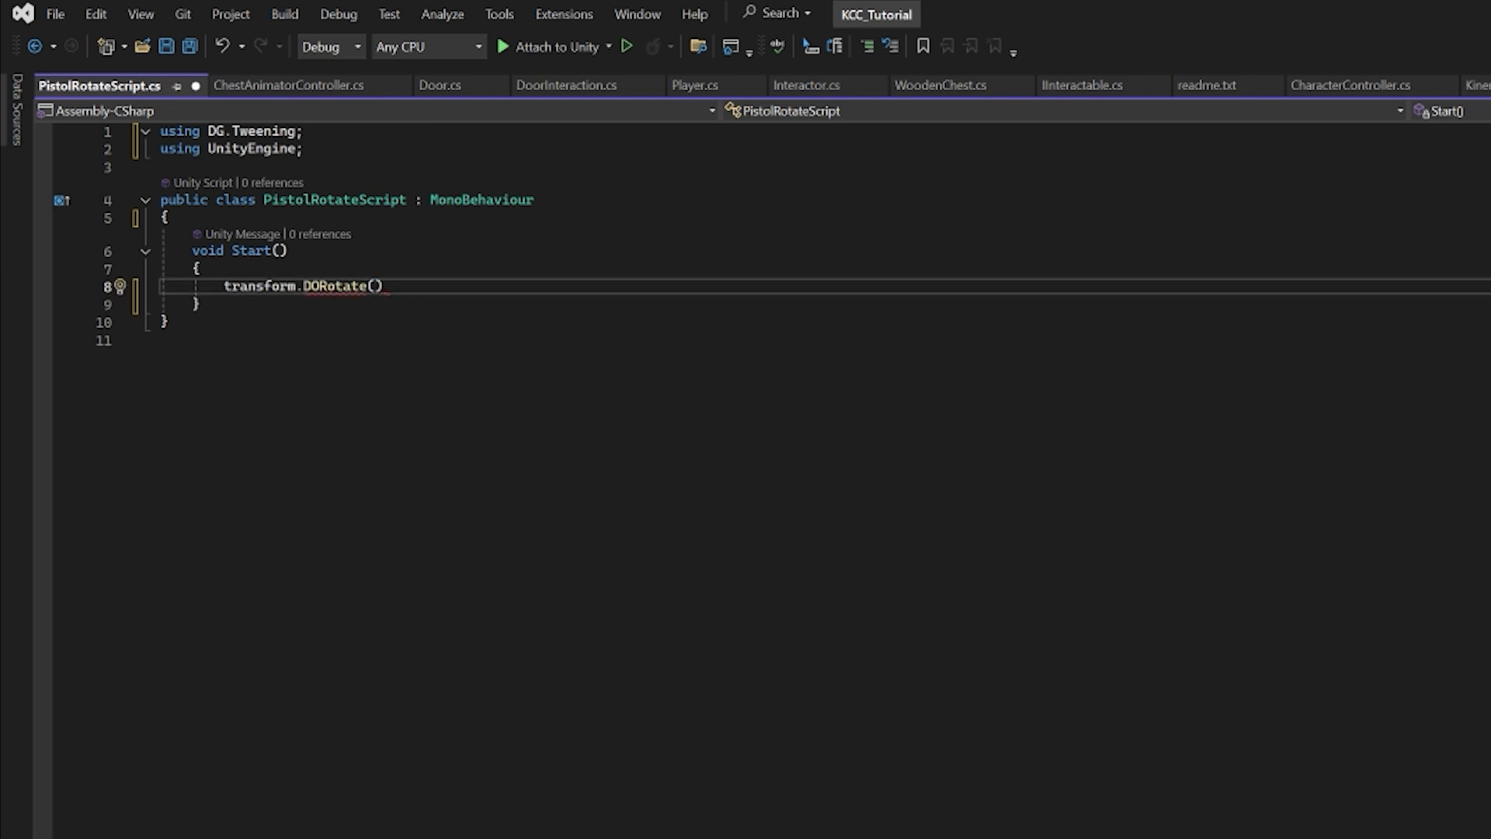
type("new Vector3(")
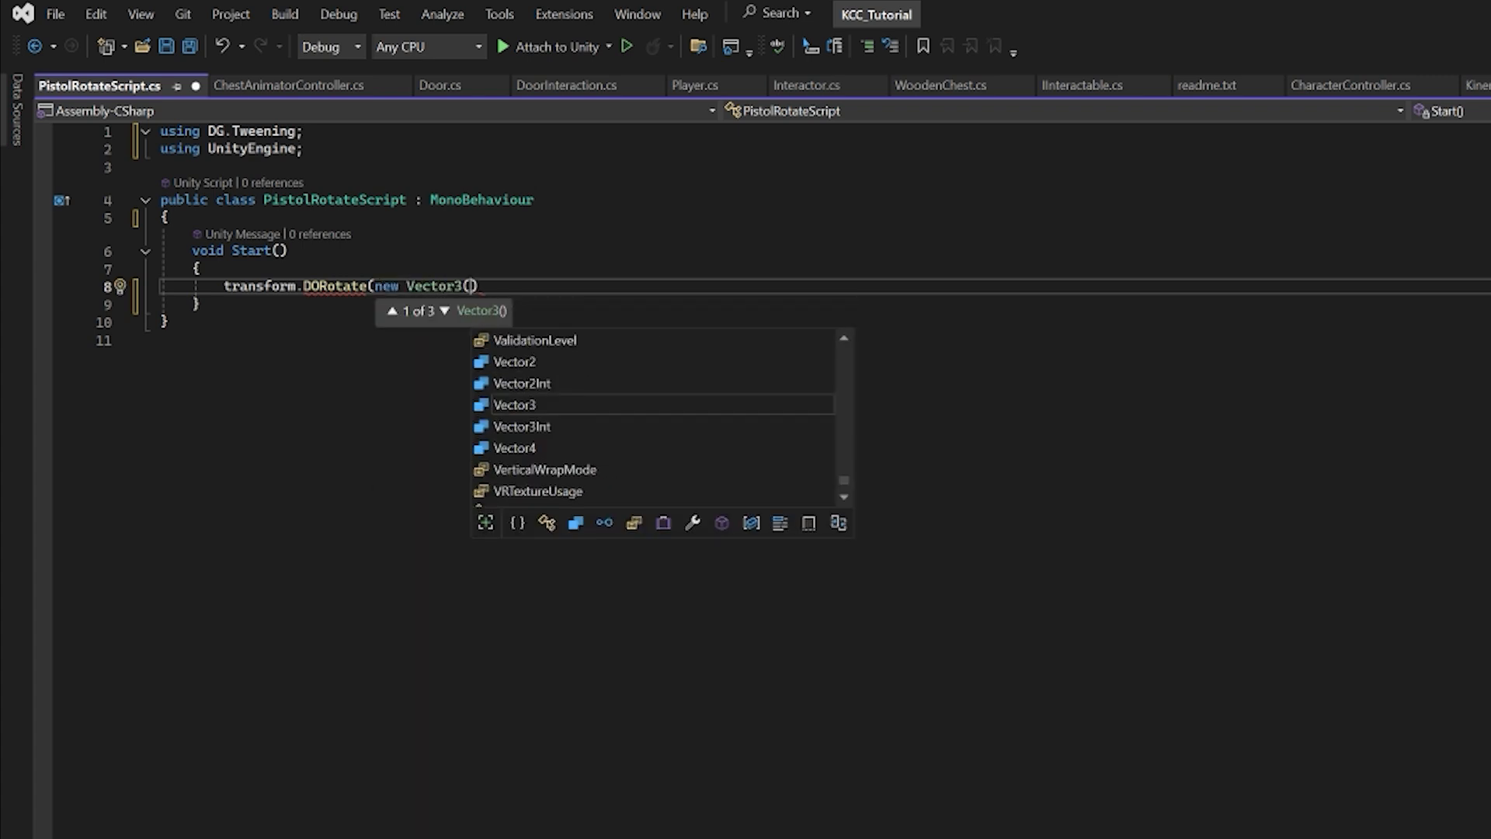
type(")")
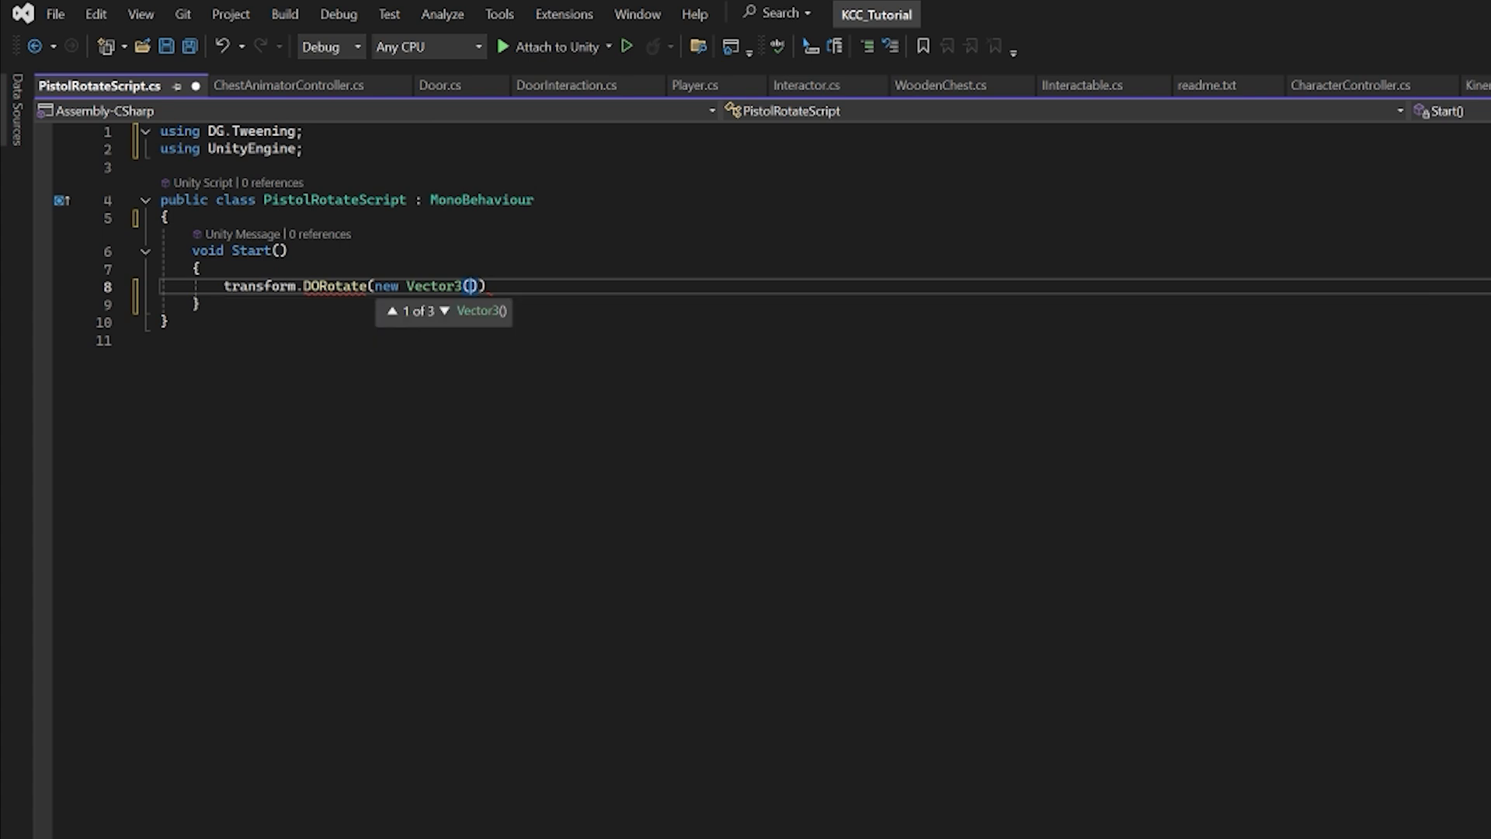
Fill the Vector3 with 0f, 180f, 0f and add a comma after it for DORotate's duration argument
key("Left")
key("Left")
type("0f, ")
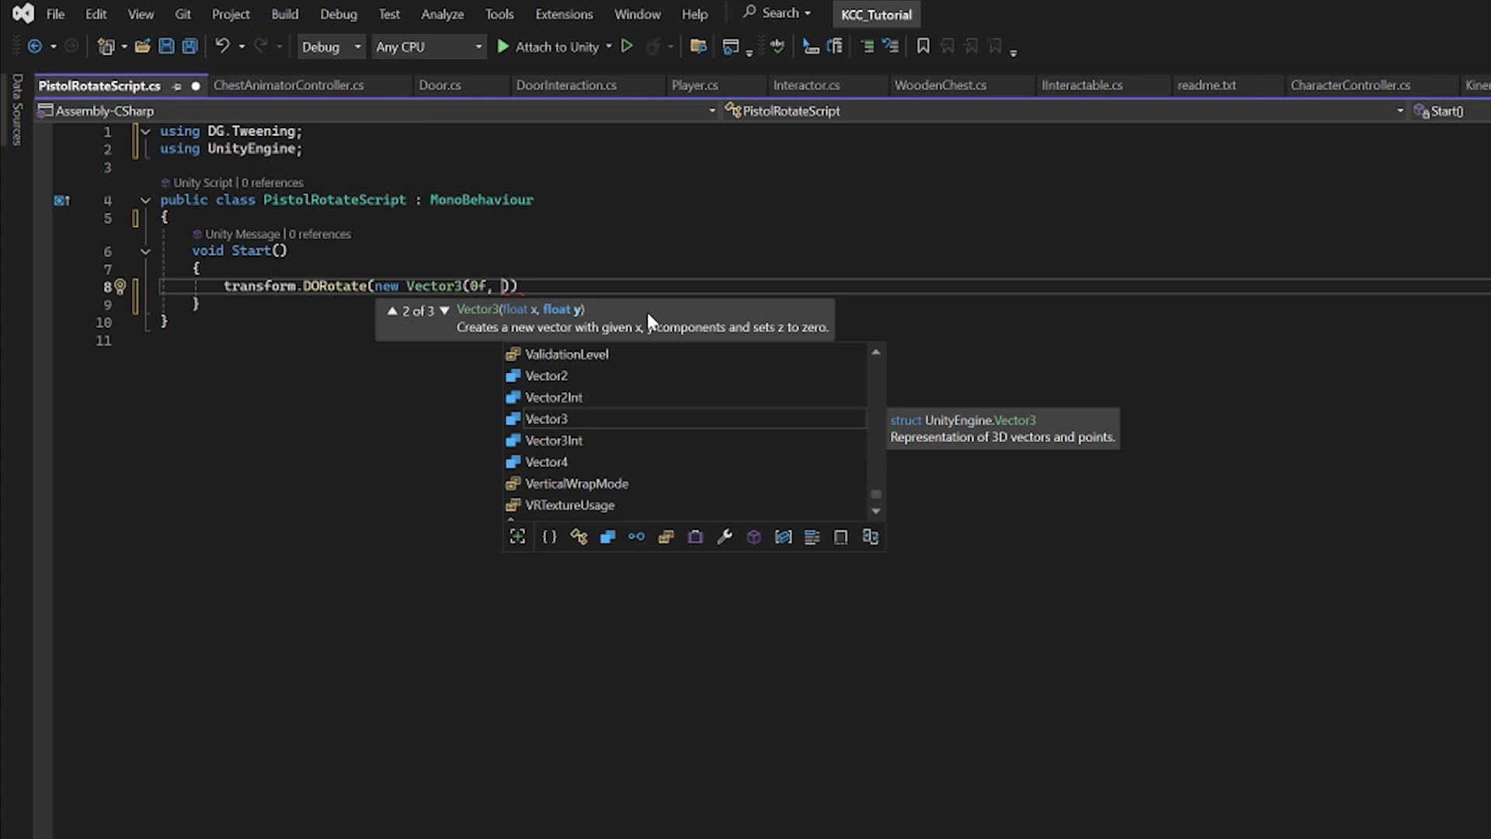
type("180f")
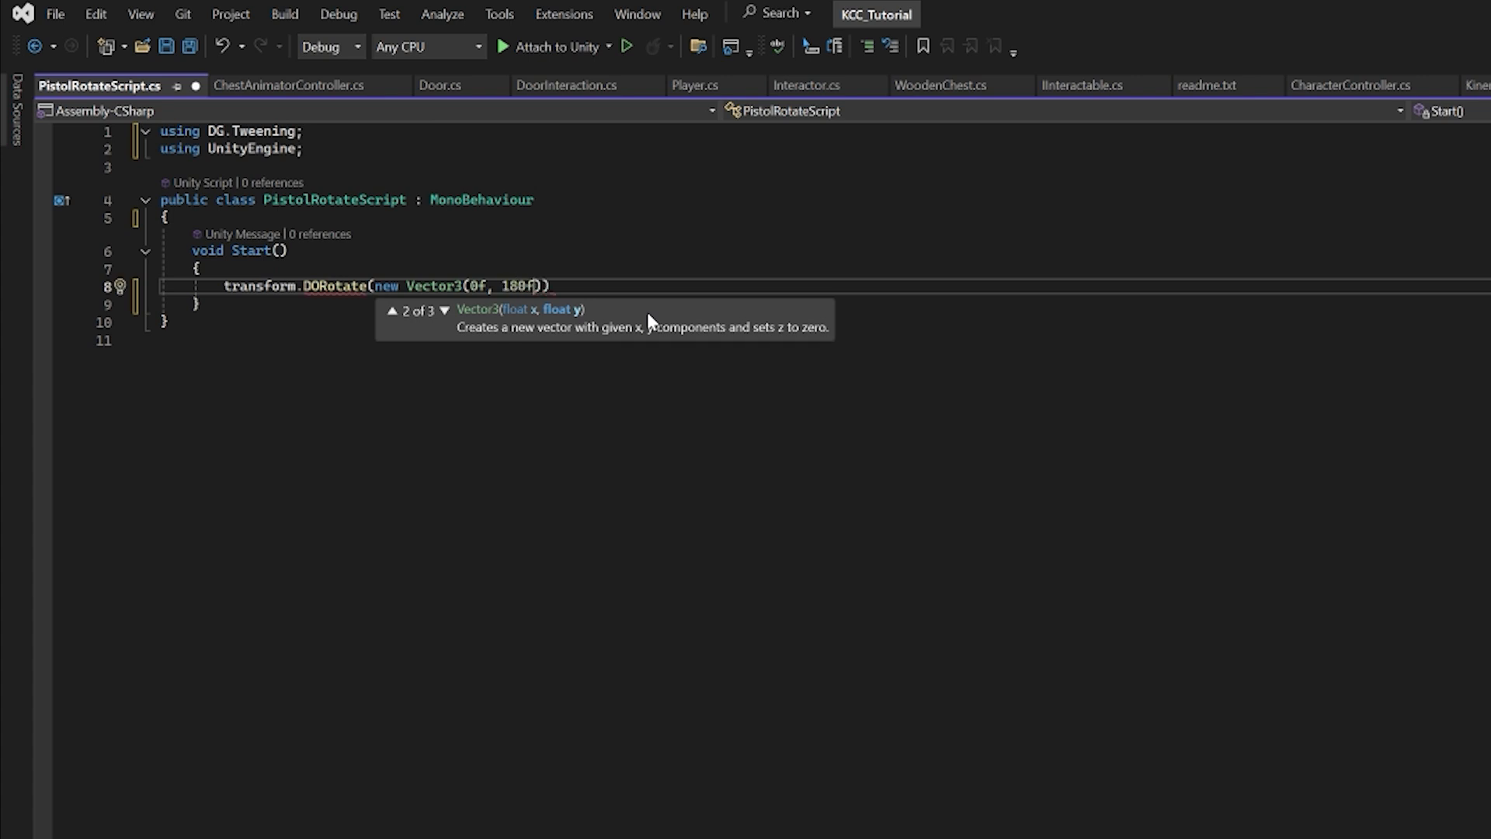
type(", 0f")
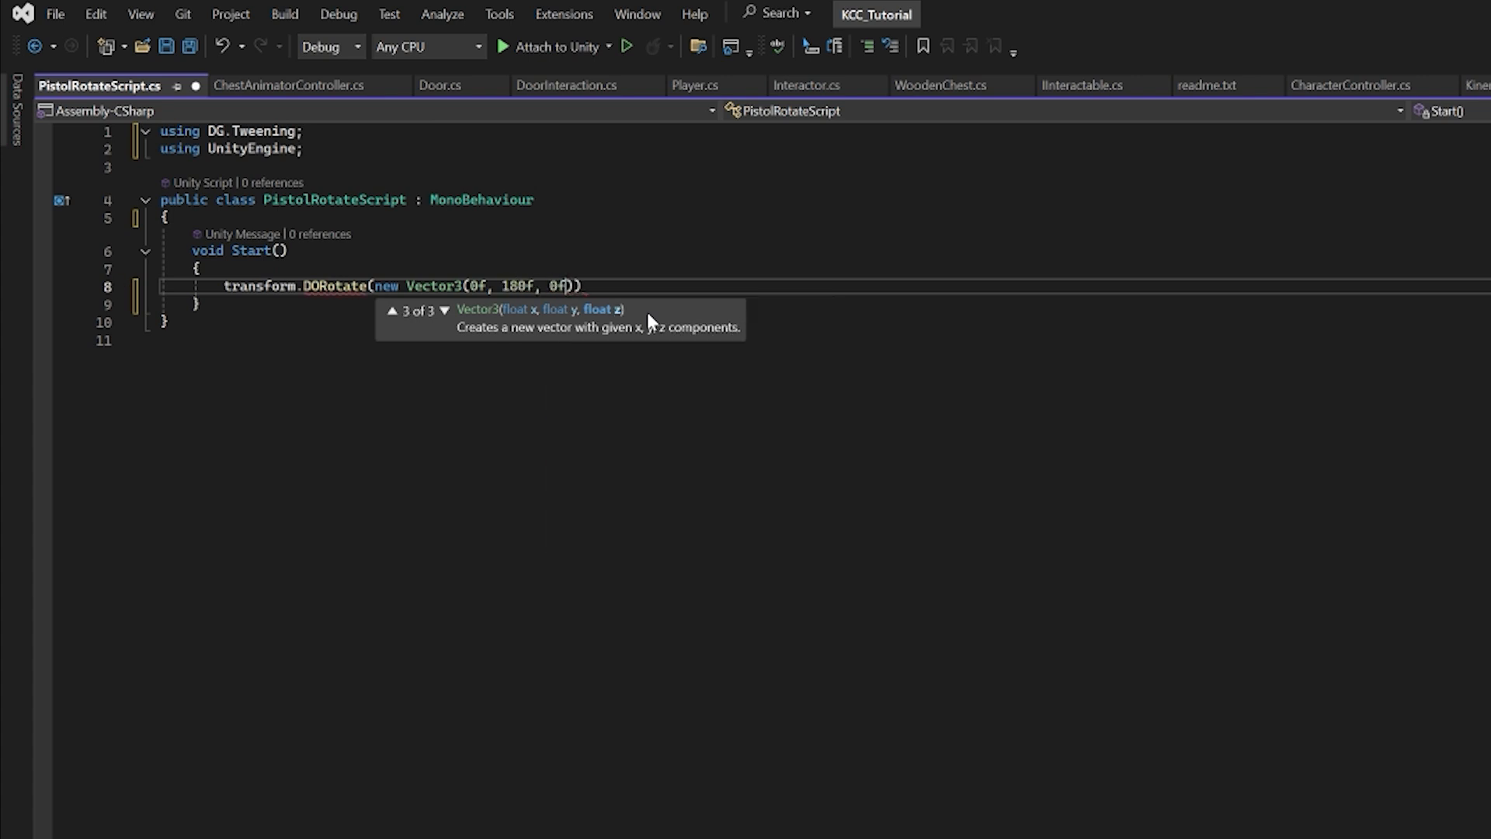
type("),")
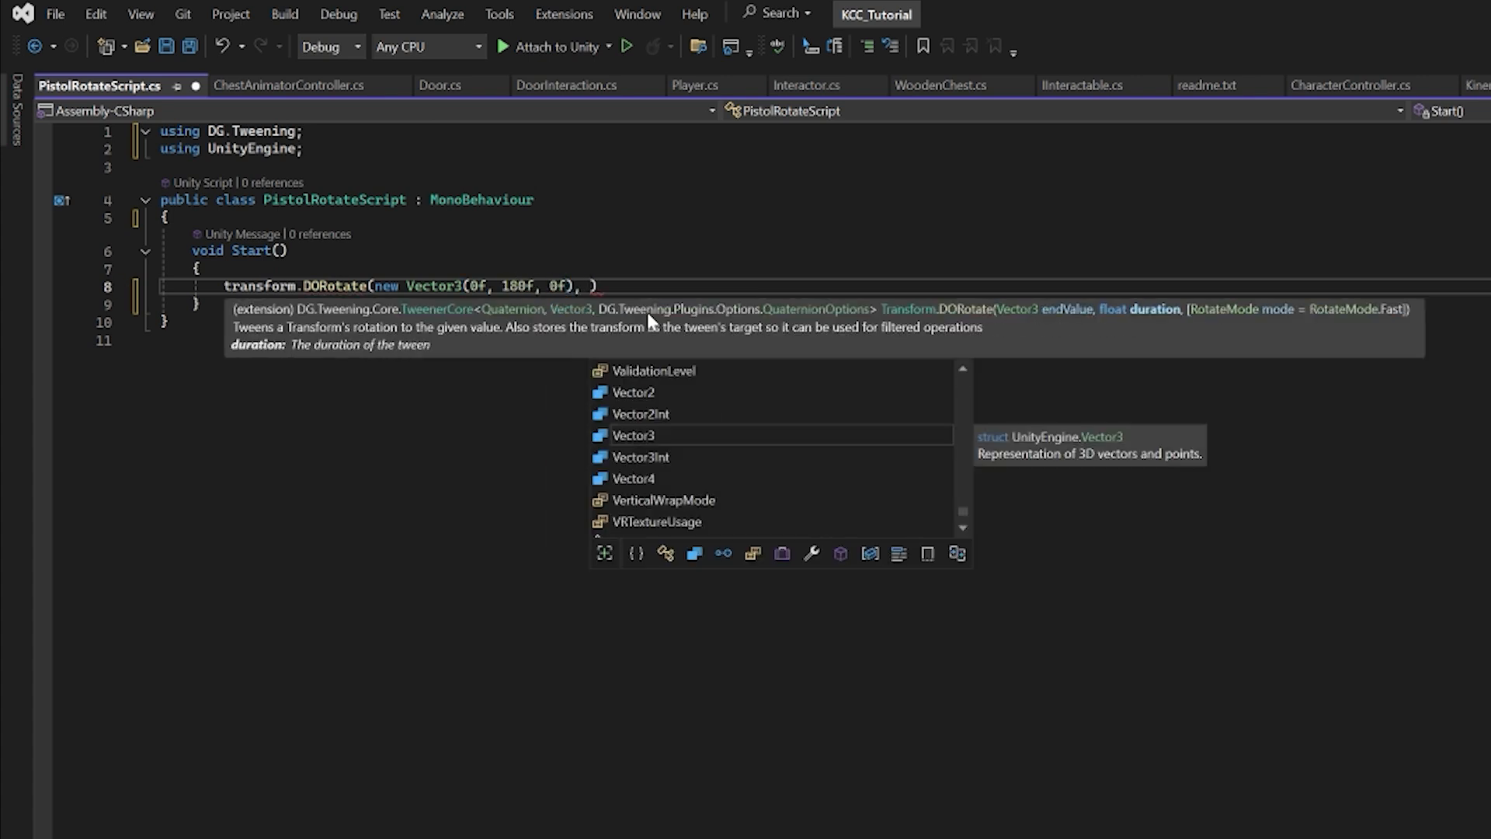
key("Escape")
Declare a [SerializeField] private float _rotationSpeed = 1f above the Start method, at the top of the class
key("Up")
key("Up")
key("Up")
key("Up")
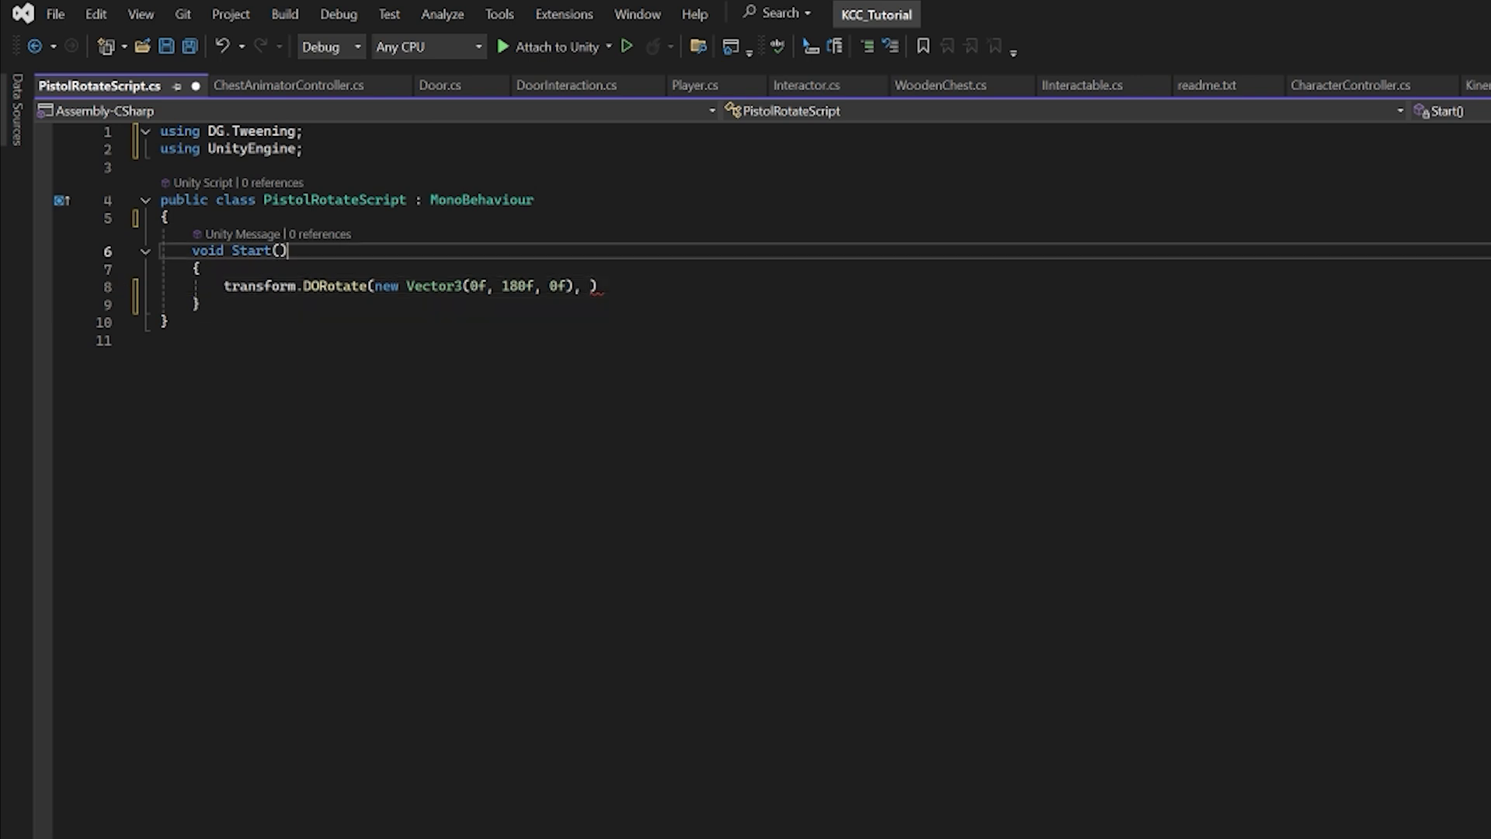
key("Down")
key("Return")
key("Return")
key("Up")
type("[SerializeField]")
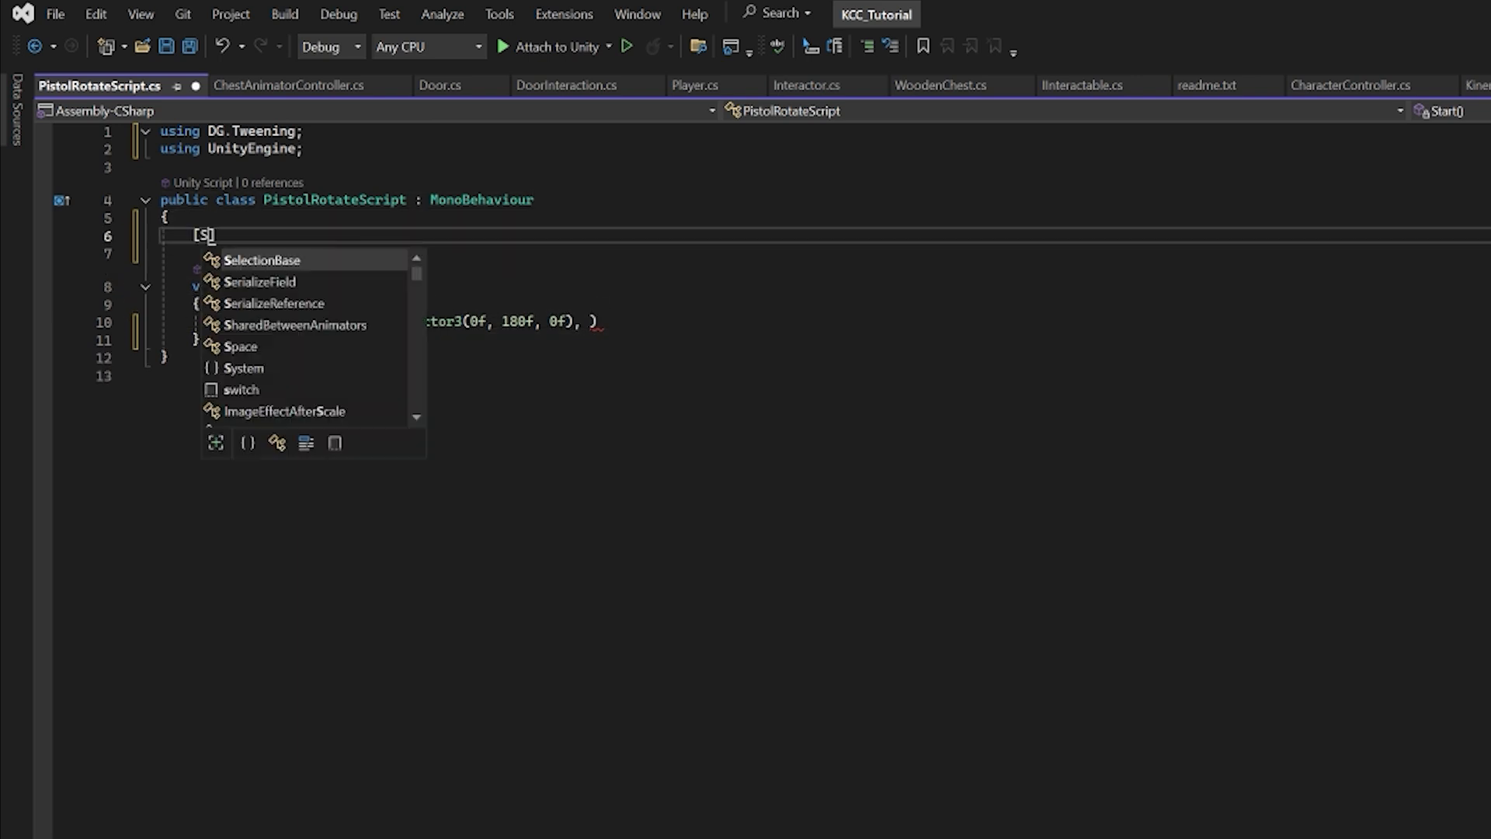
key("Return")
type("private")
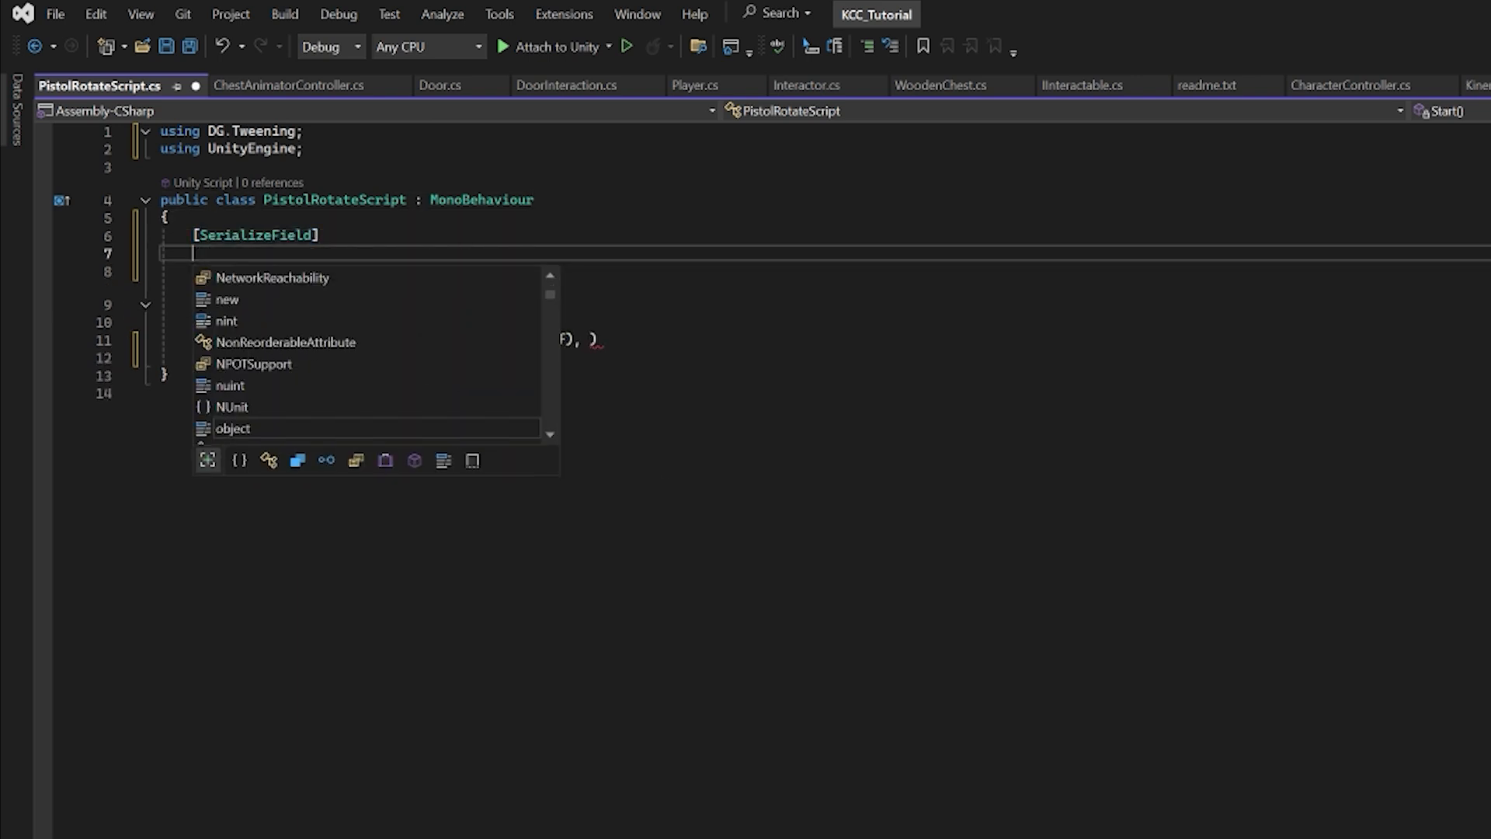
type(" float ")
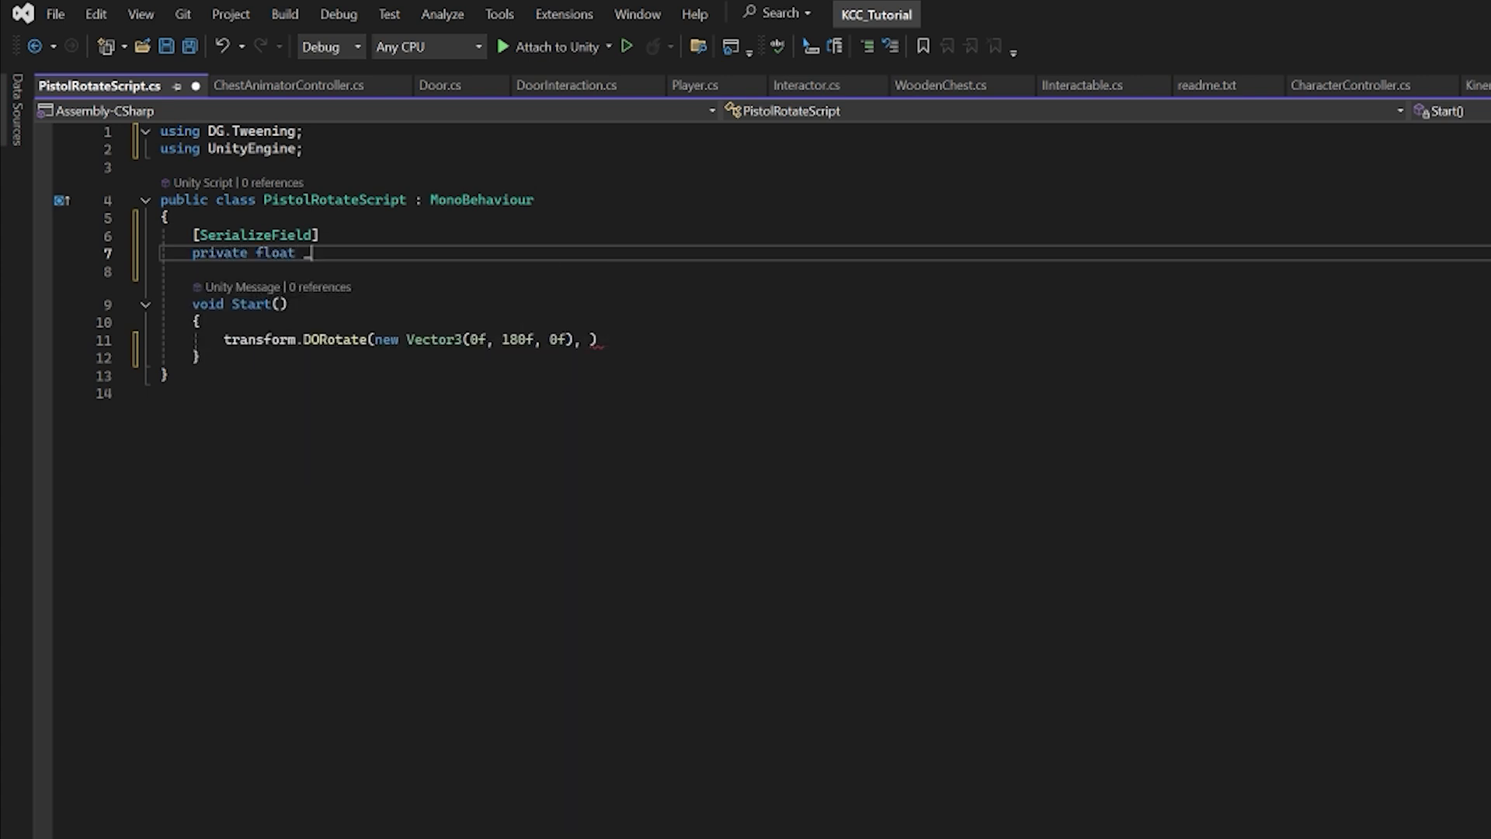
type("_rotationSpeed;")
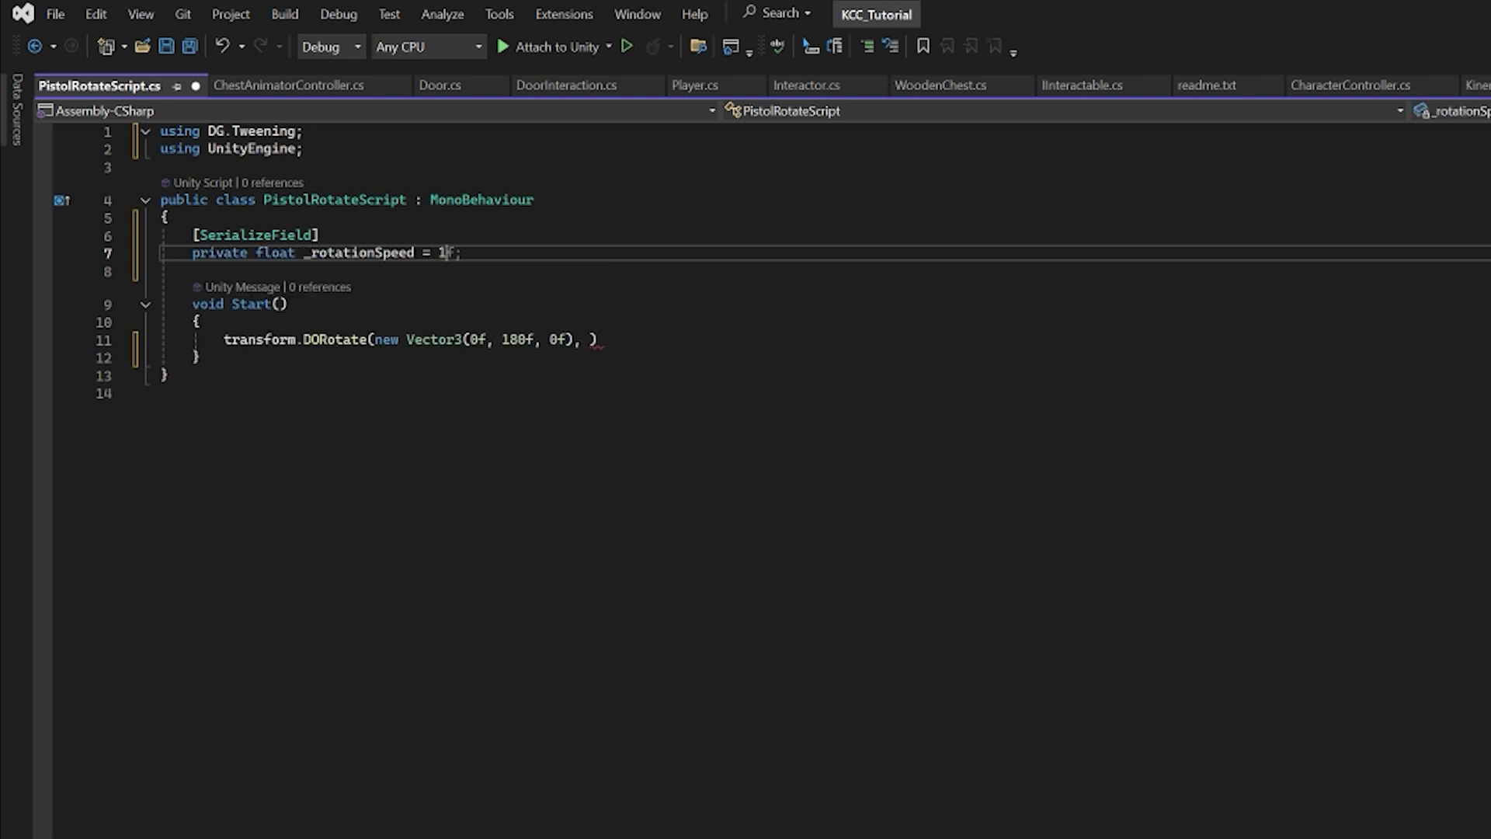
Pass _rotationSpeed as the duration argument of the DORotate call
key("Down")
key("Down")
key("Down")
key("Down")
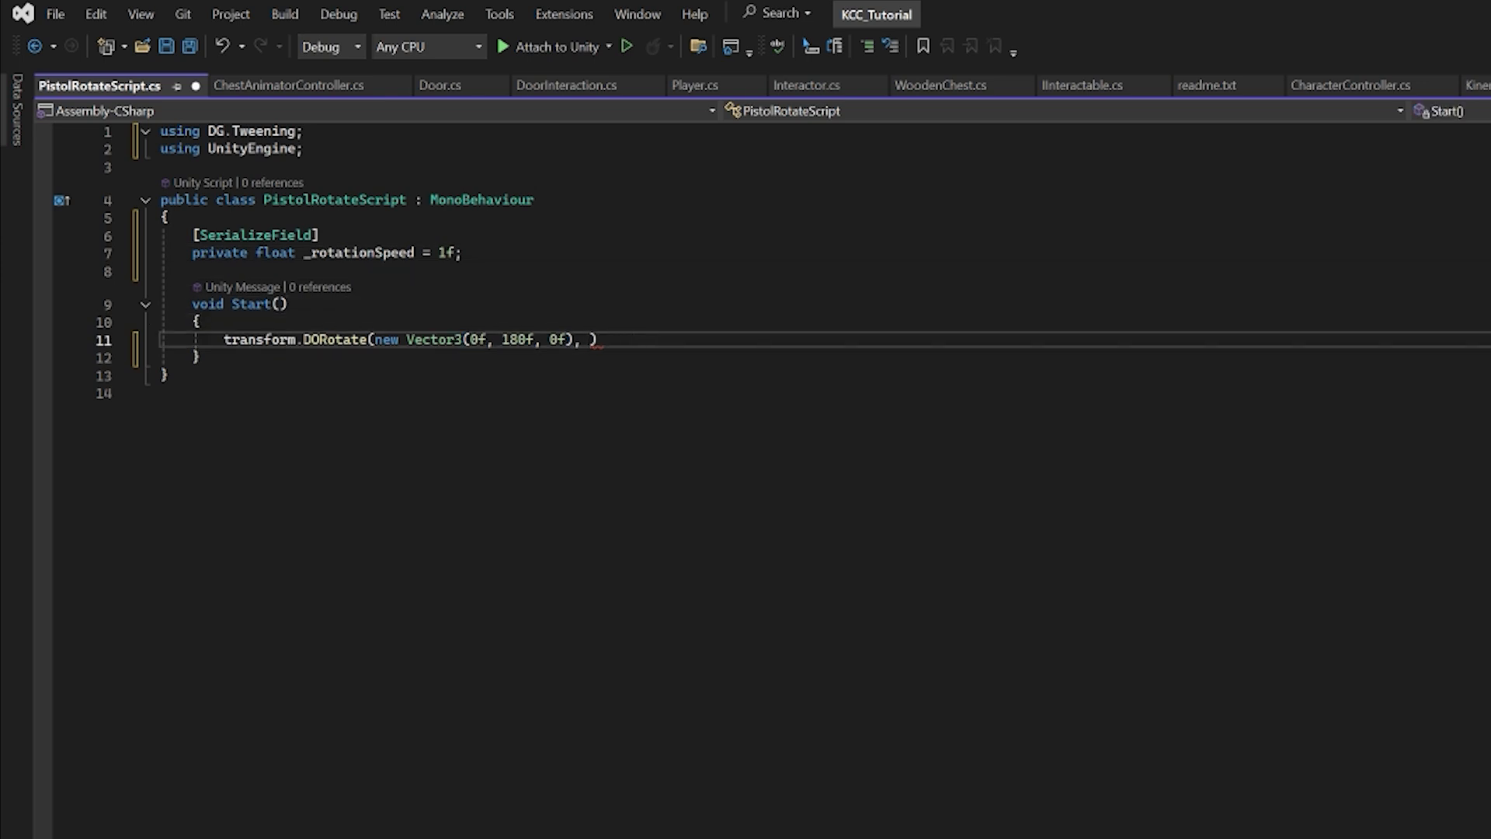
type("_rotationSpeed")
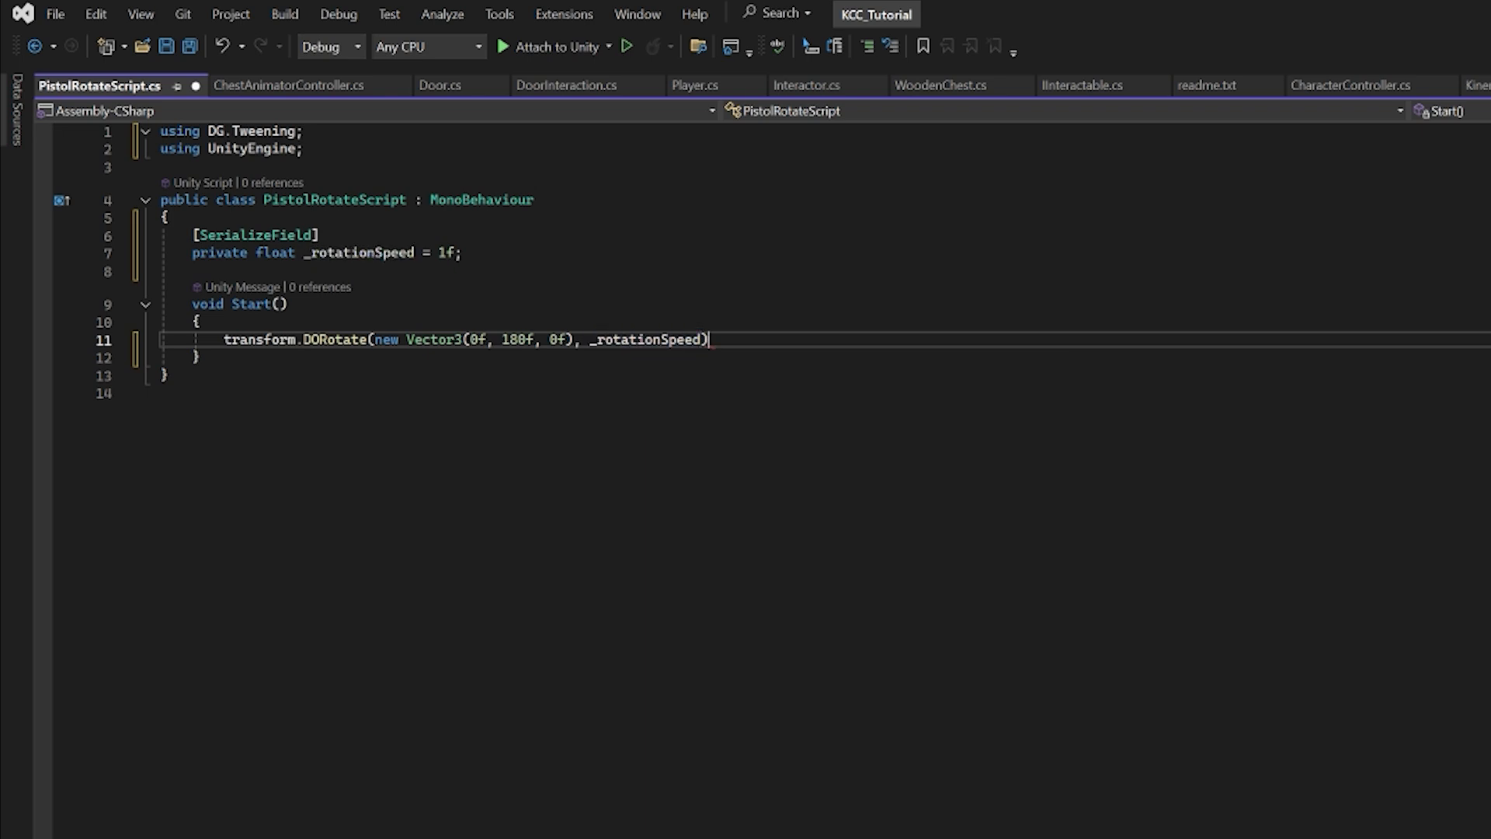
Chain SetLoops(-1) onto the DORotate call, end the statement with a semicolon, and save the script
type(").")
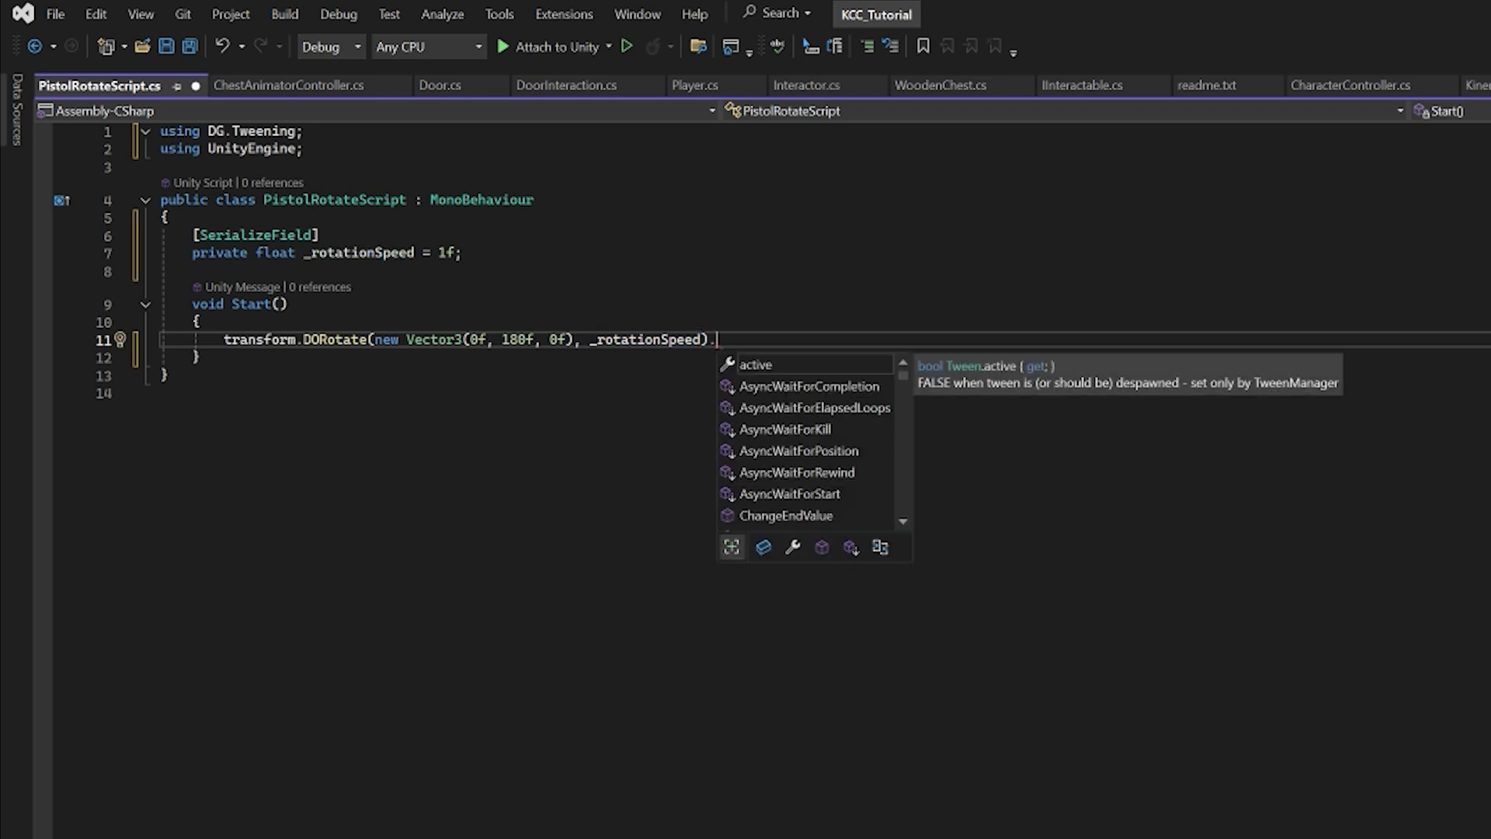
type("S")
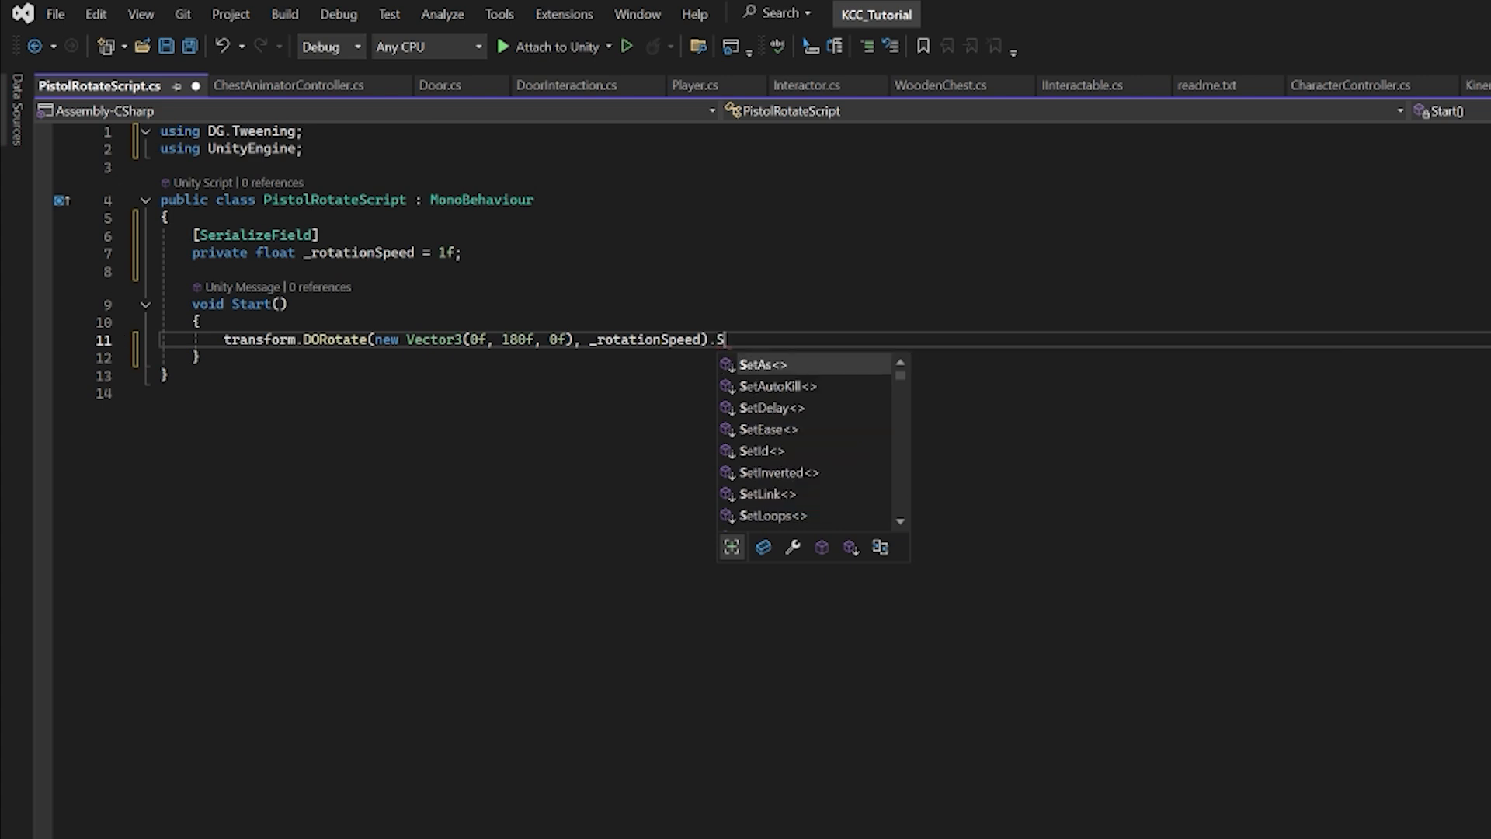
type("etLoops(-")
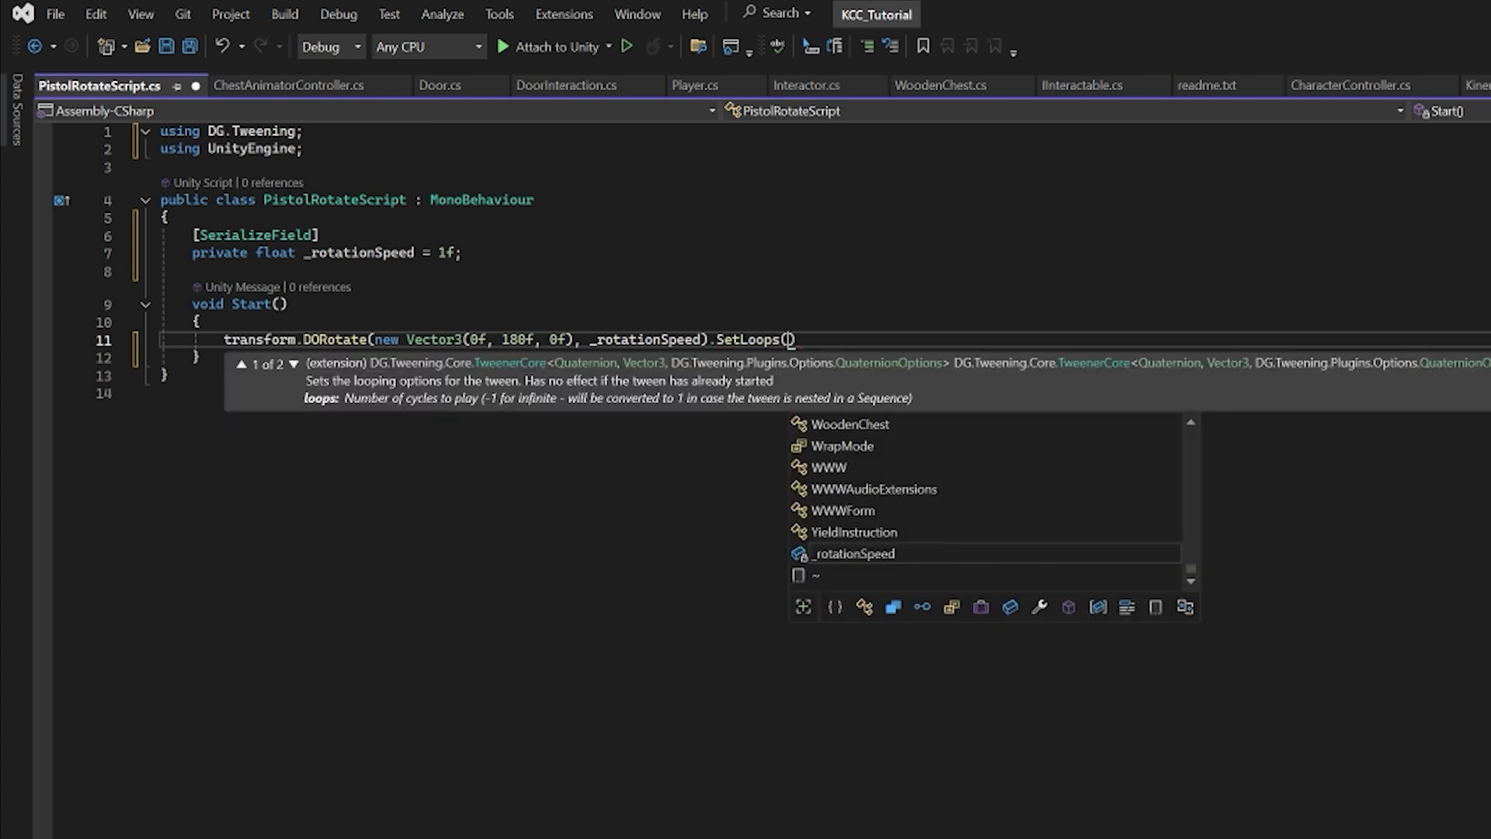
type("1)")
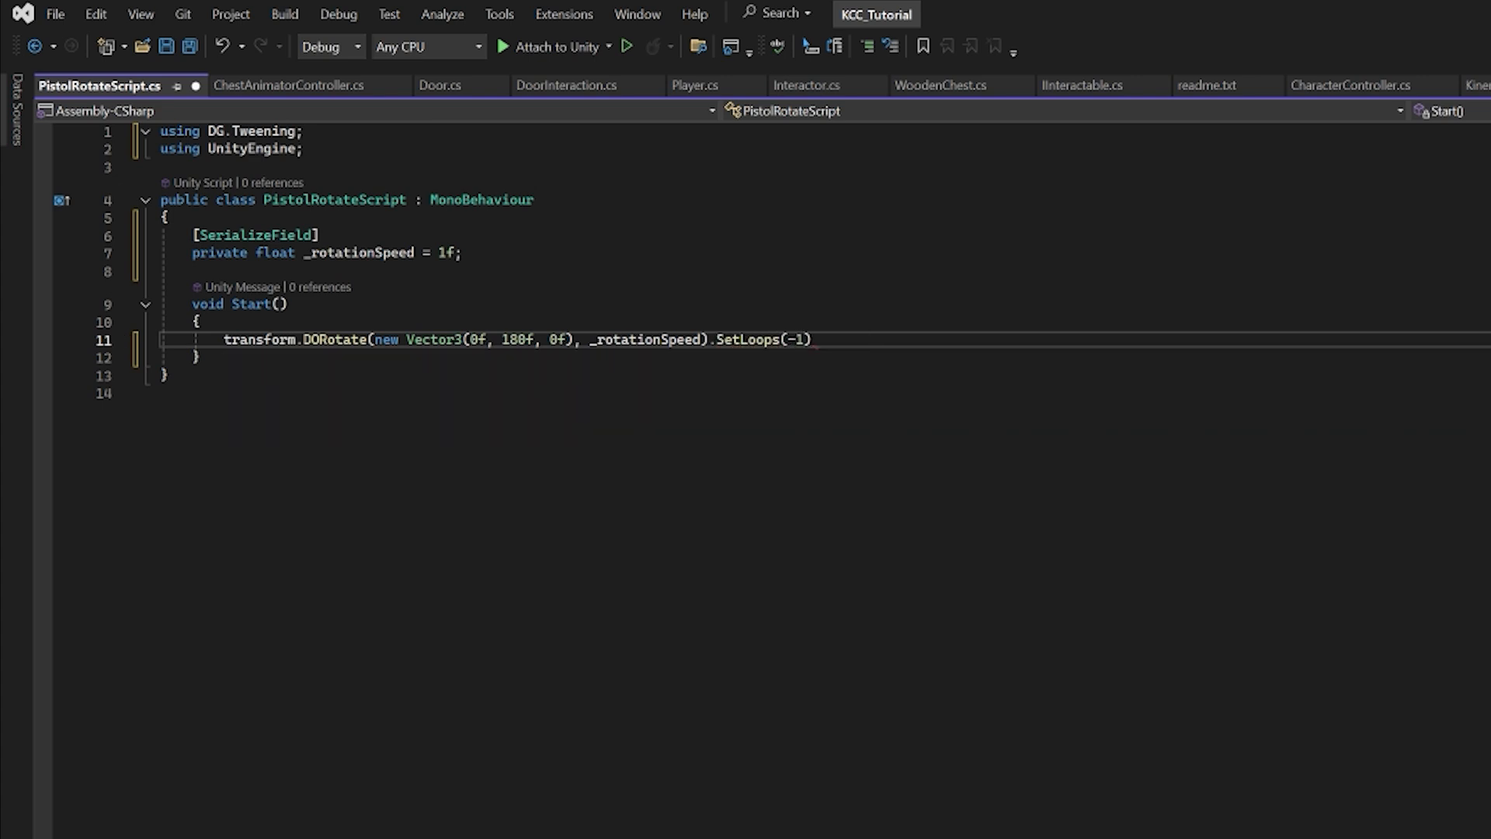
left_click_drag(876, 339, 806, 339)
key("BackSpace")
key("ctrl+s")
Switch to Unity, collapse the House hierarchy, and attach PistolRotateScript to the Pistol object
key("alt+Tab")
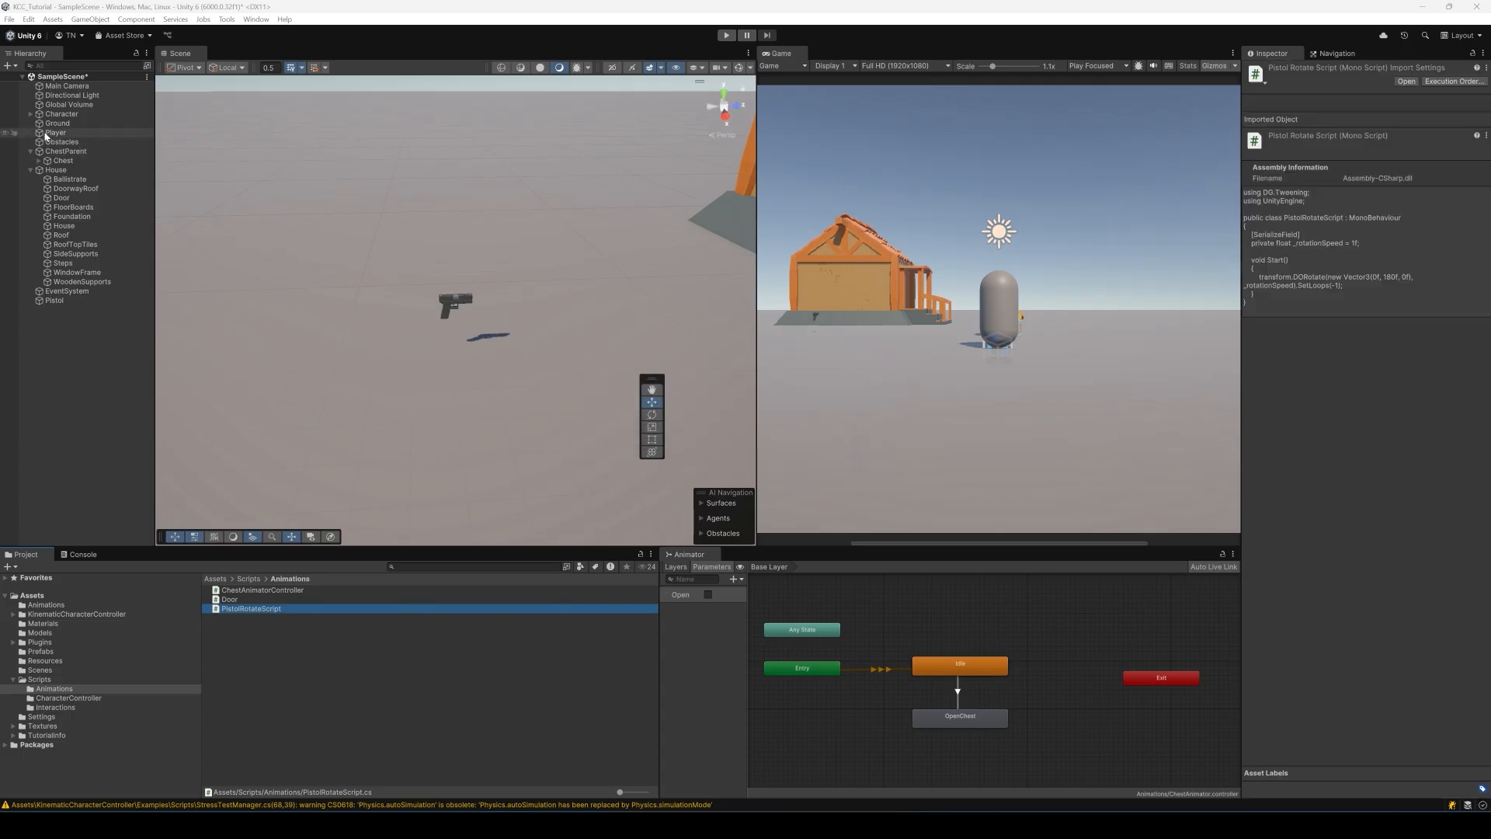
left_click(31, 171)
left_click(37, 189)
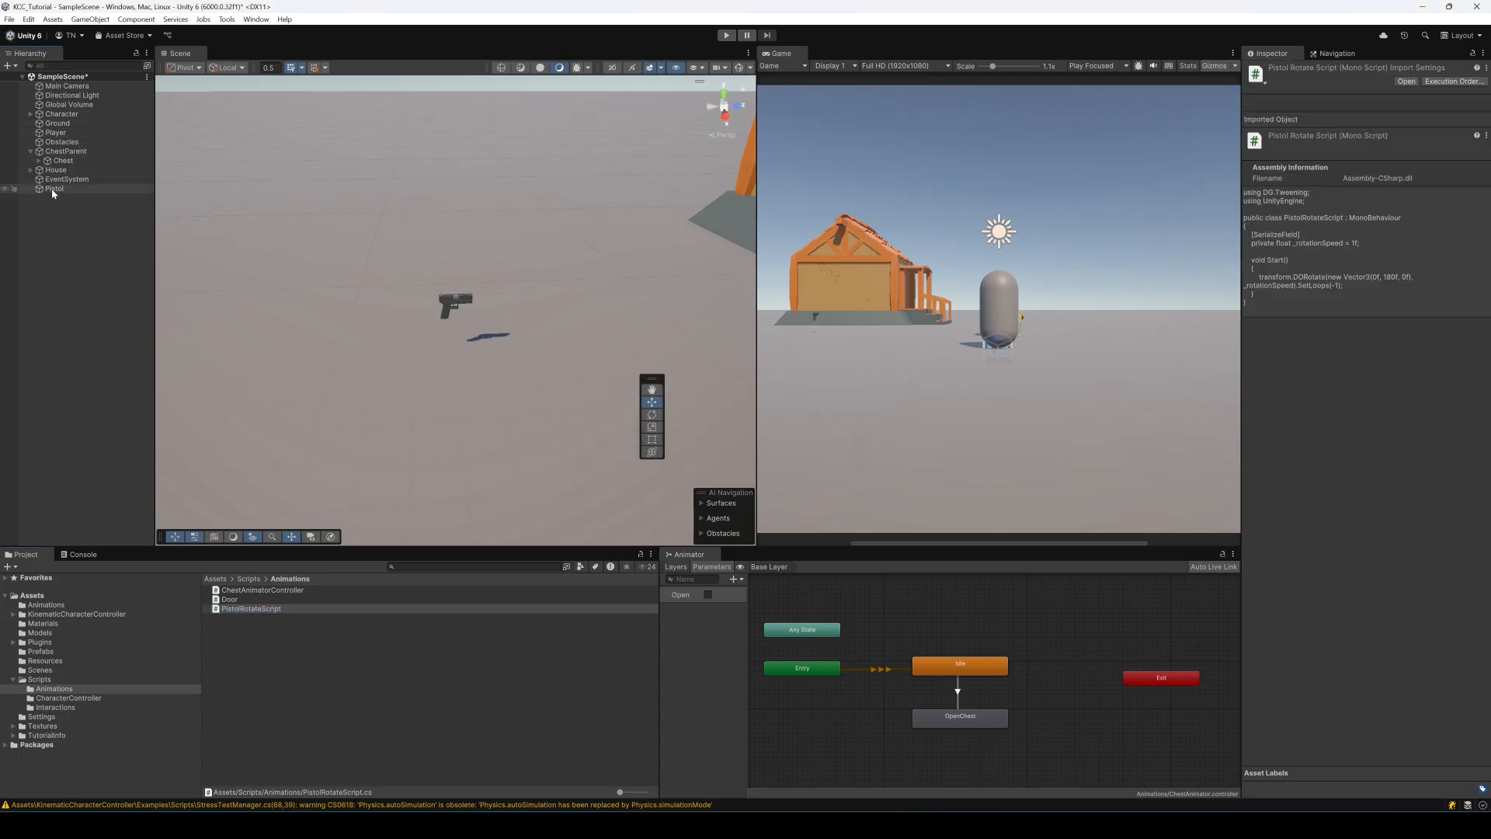
left_click_drag(249, 611, 824, 616)
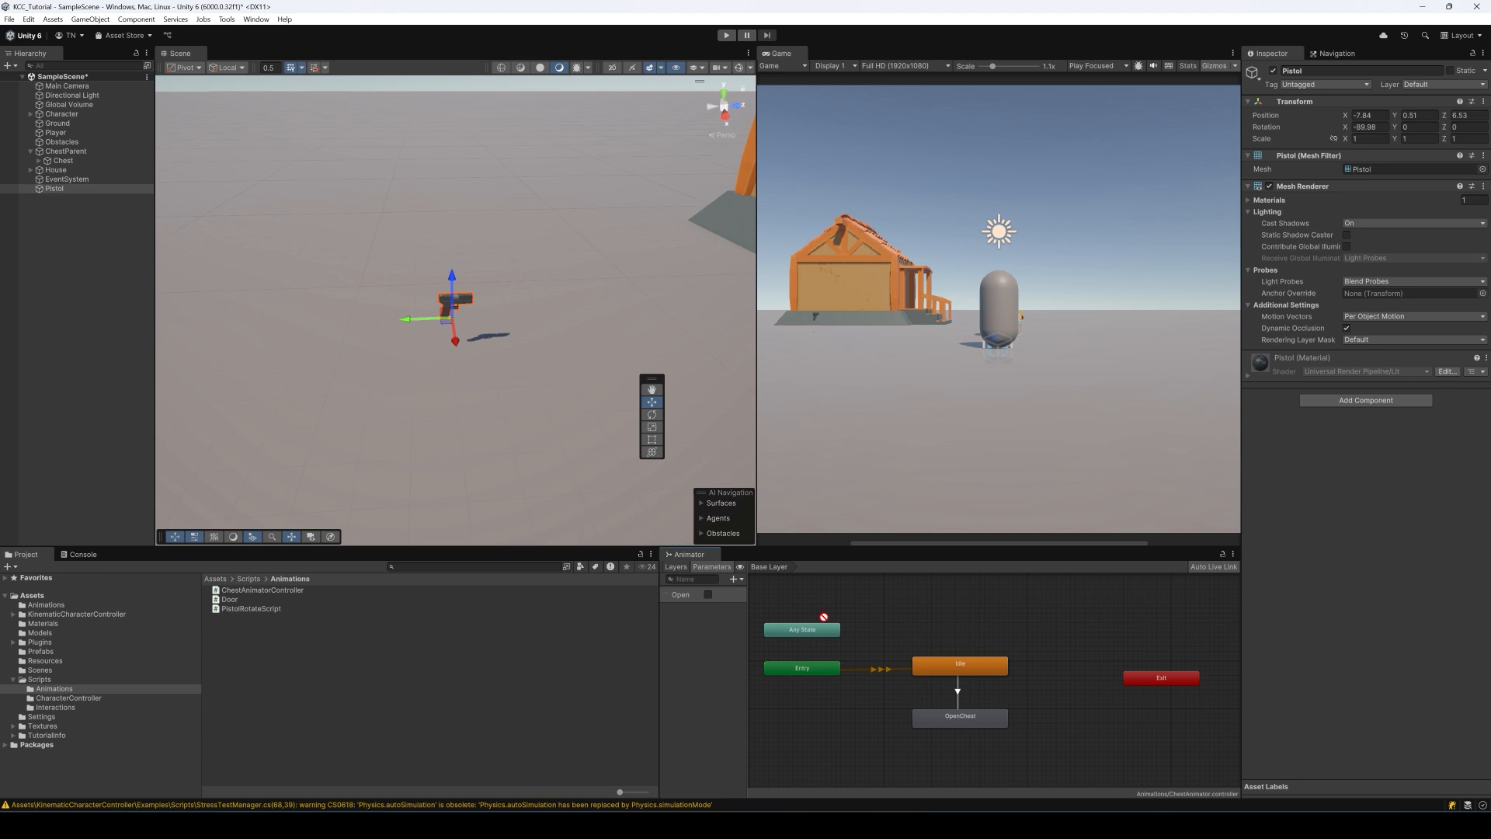
left_click_drag(1420, 530, 1420, 531)
Play the scene, walk the character toward the pistol to check its rotation, and stop play mode
left_click(727, 35)
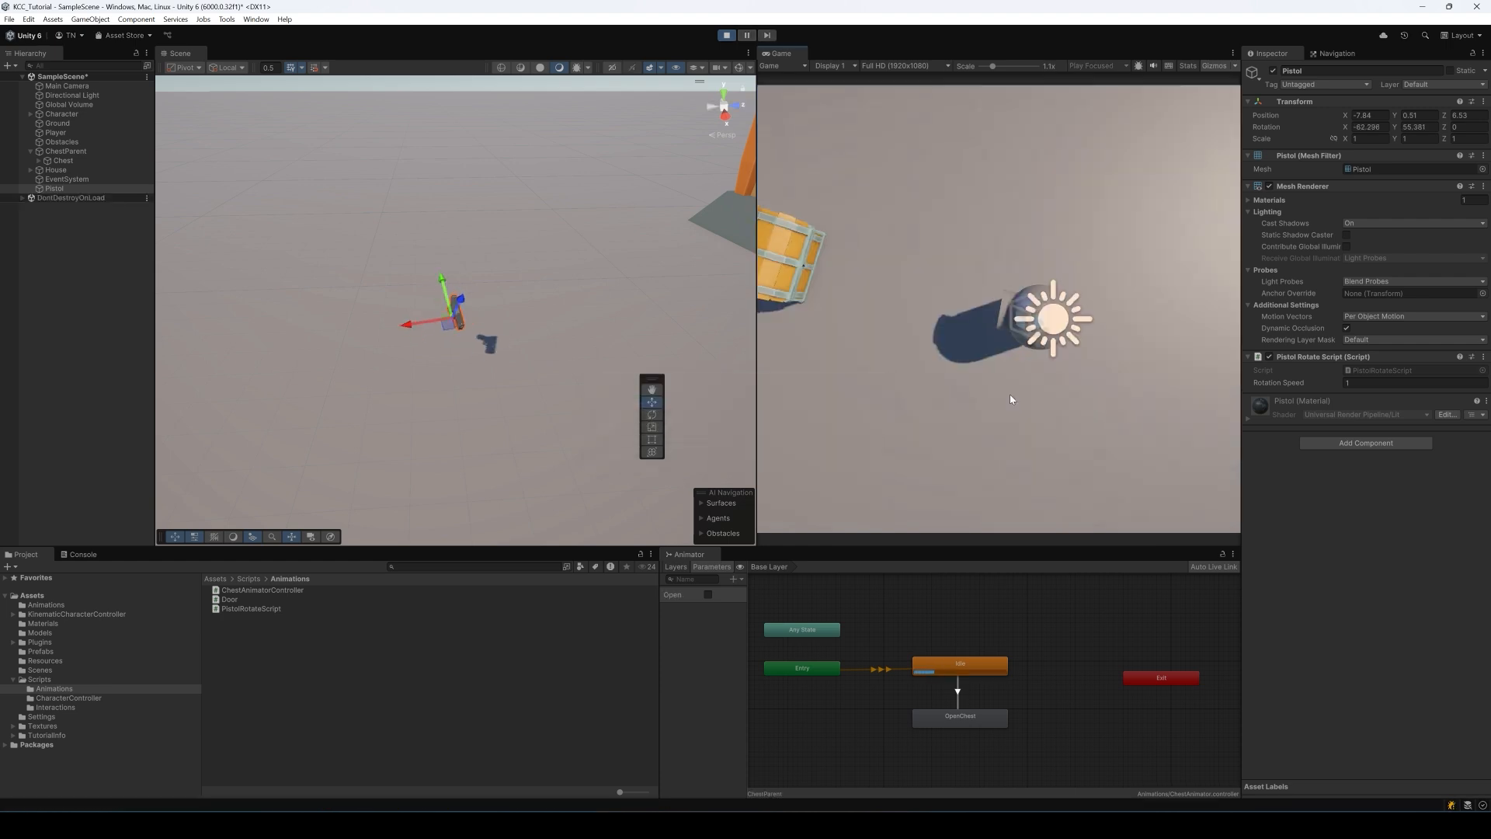
left_click(1003, 376)
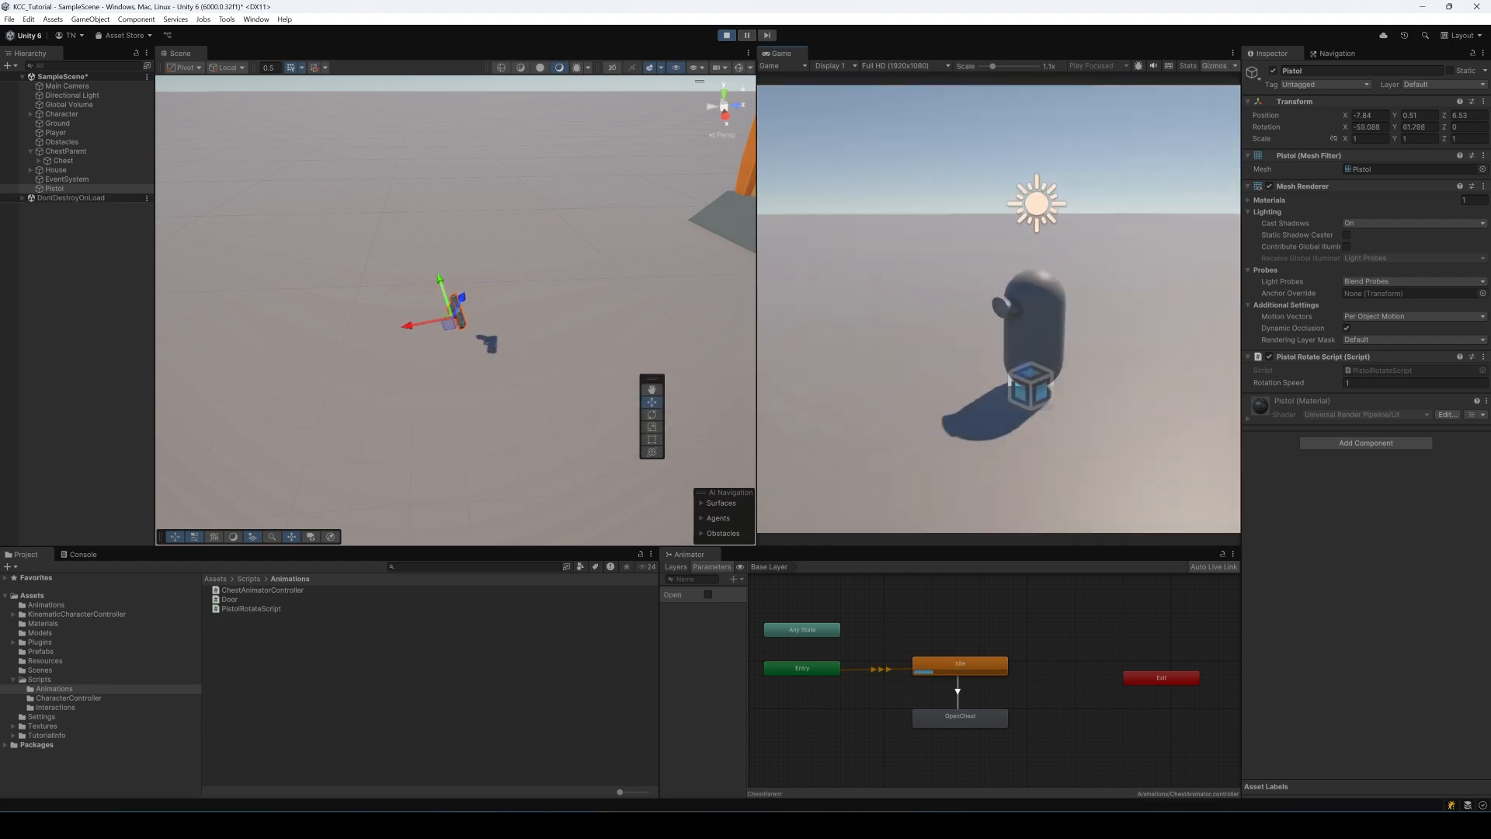
key("w")
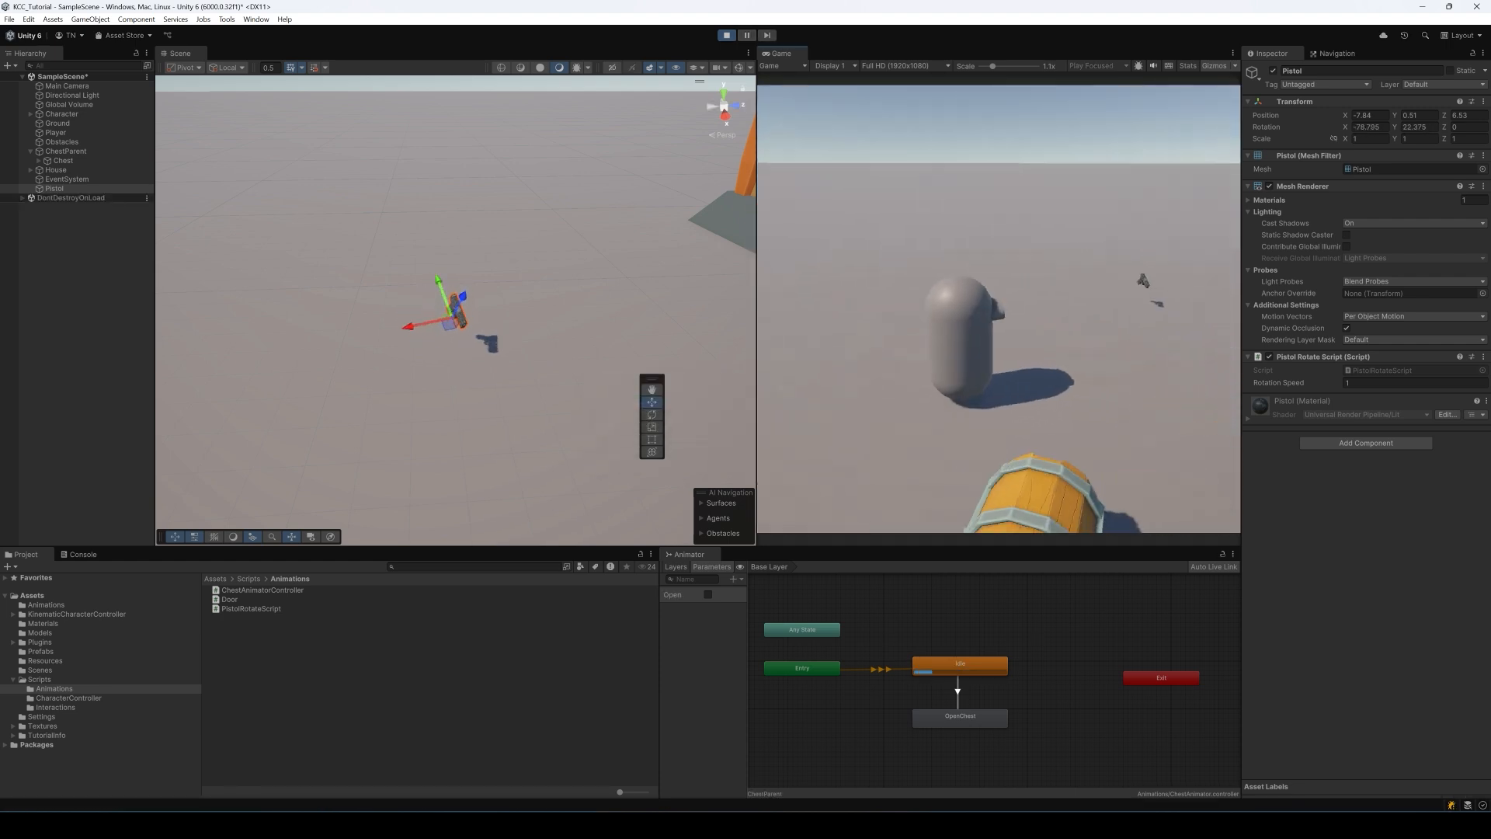
key("w")
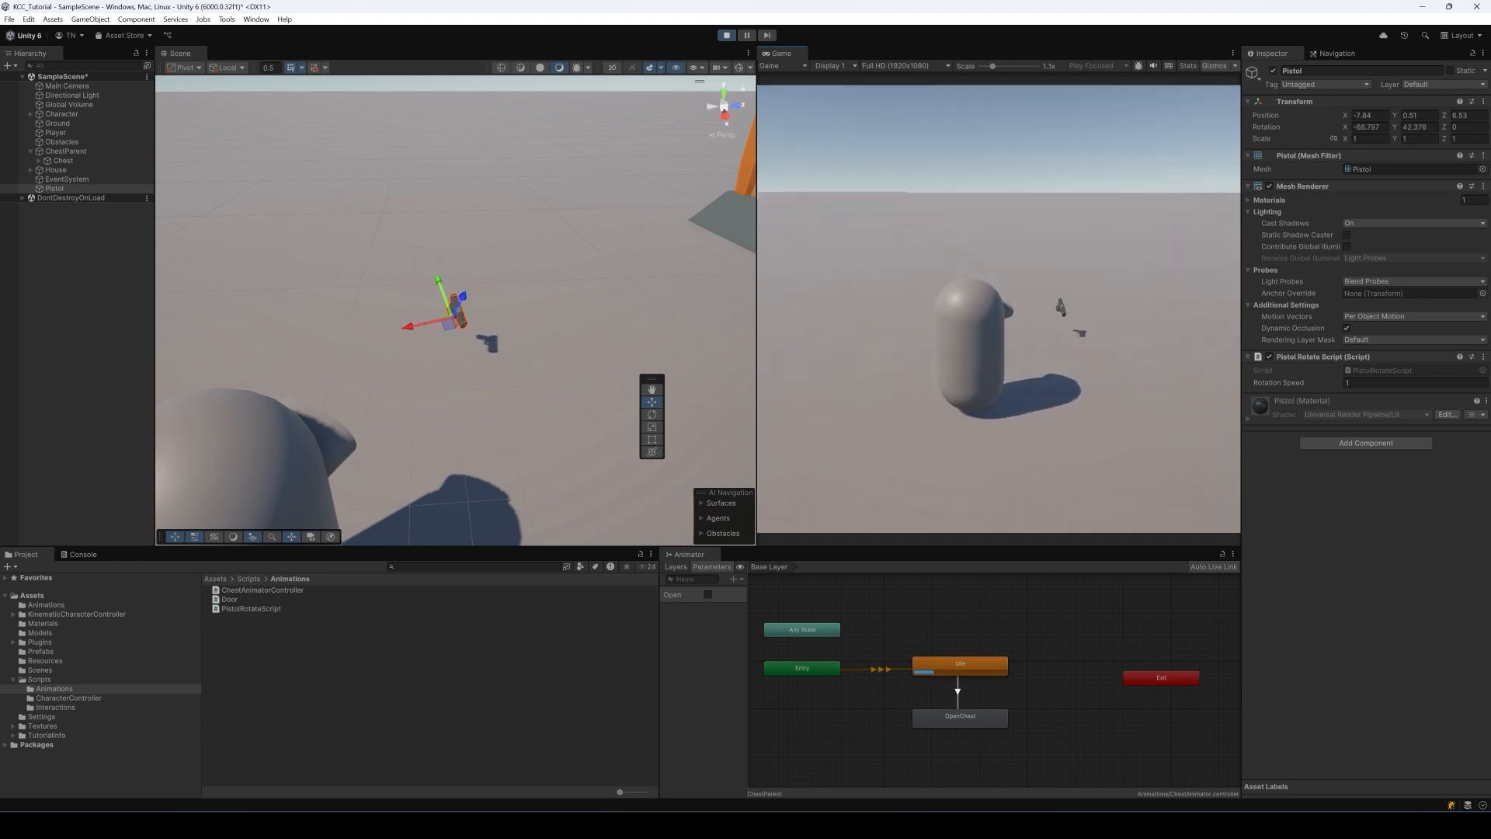
key("Escape")
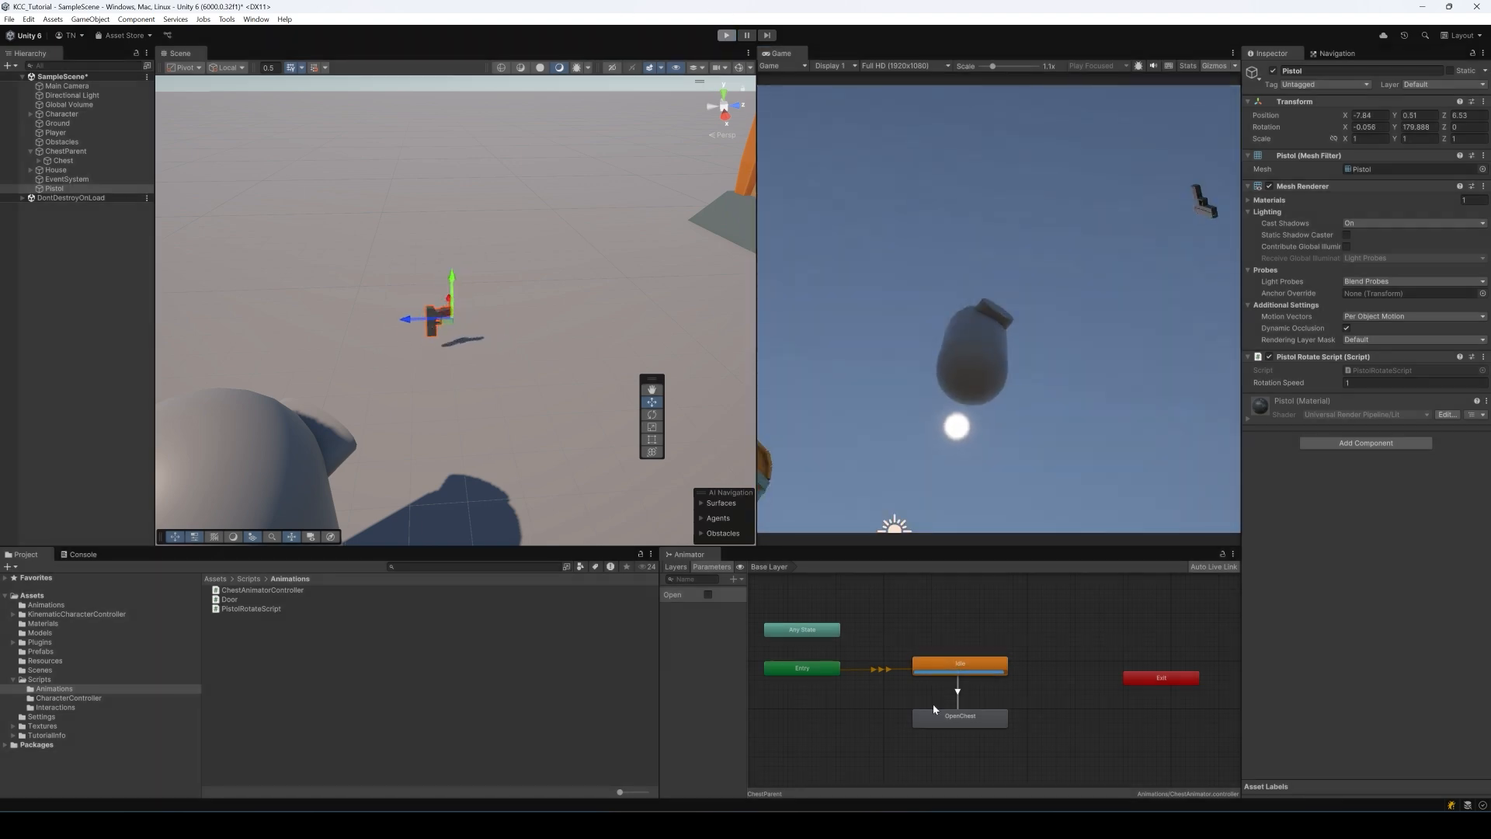
left_click(727, 35)
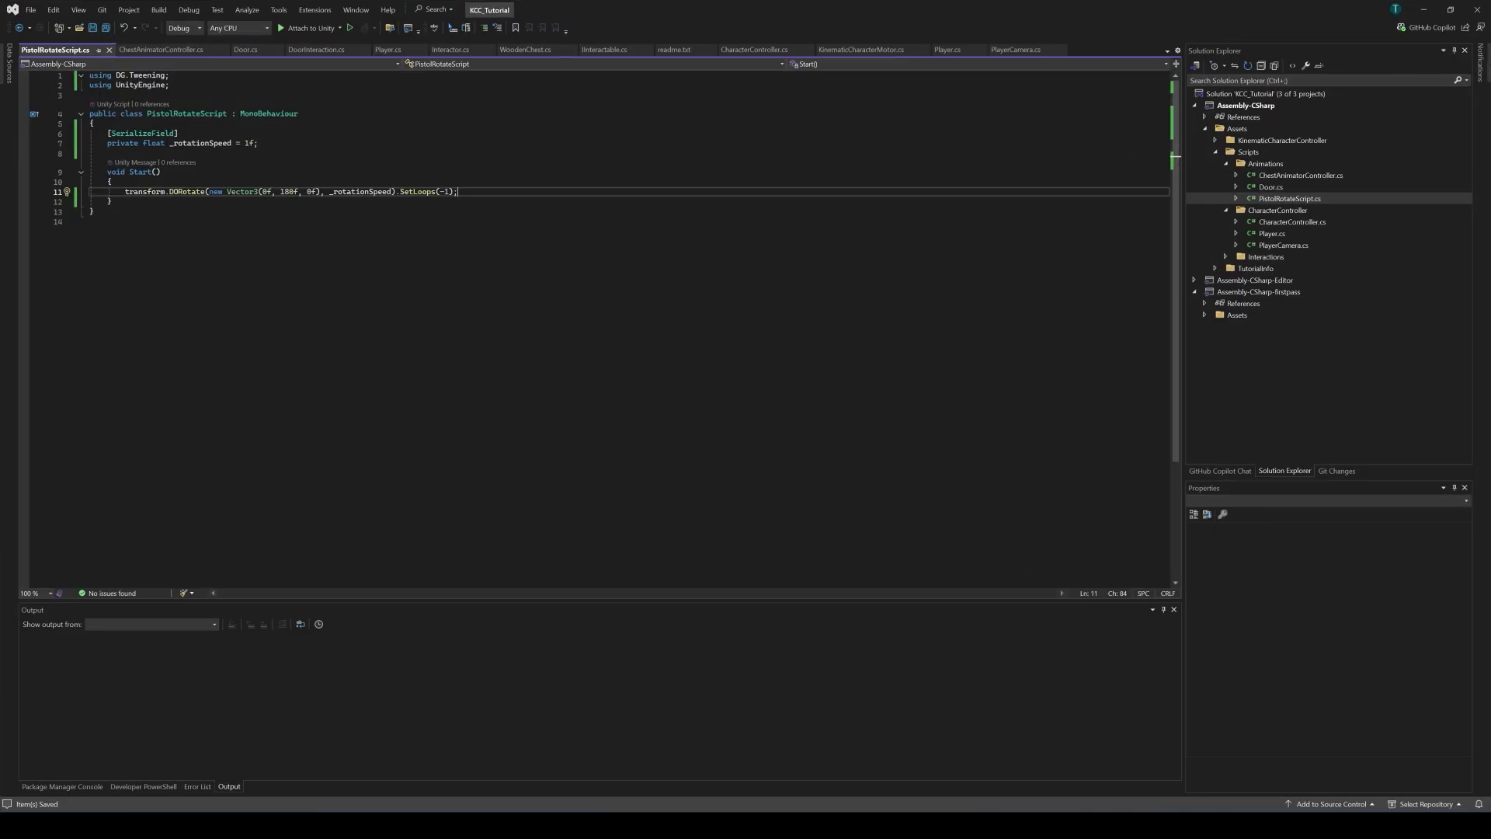
In Visual Studio, add RotateMode.WorldAxisAdd as the third argument of DORotate, after _rotationSpeed
left_click(667, 325)
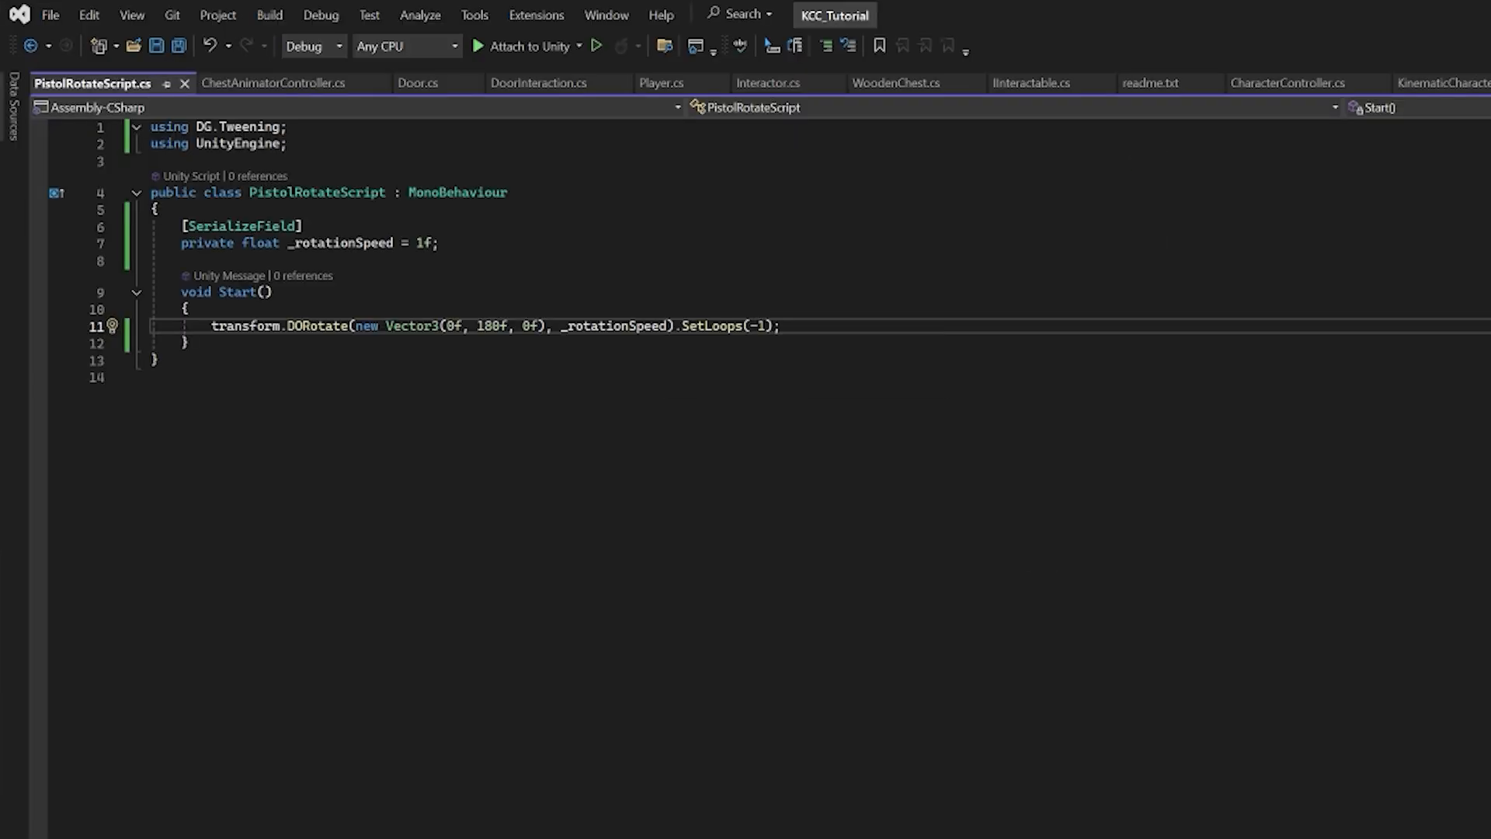
type(", RotateMode.")
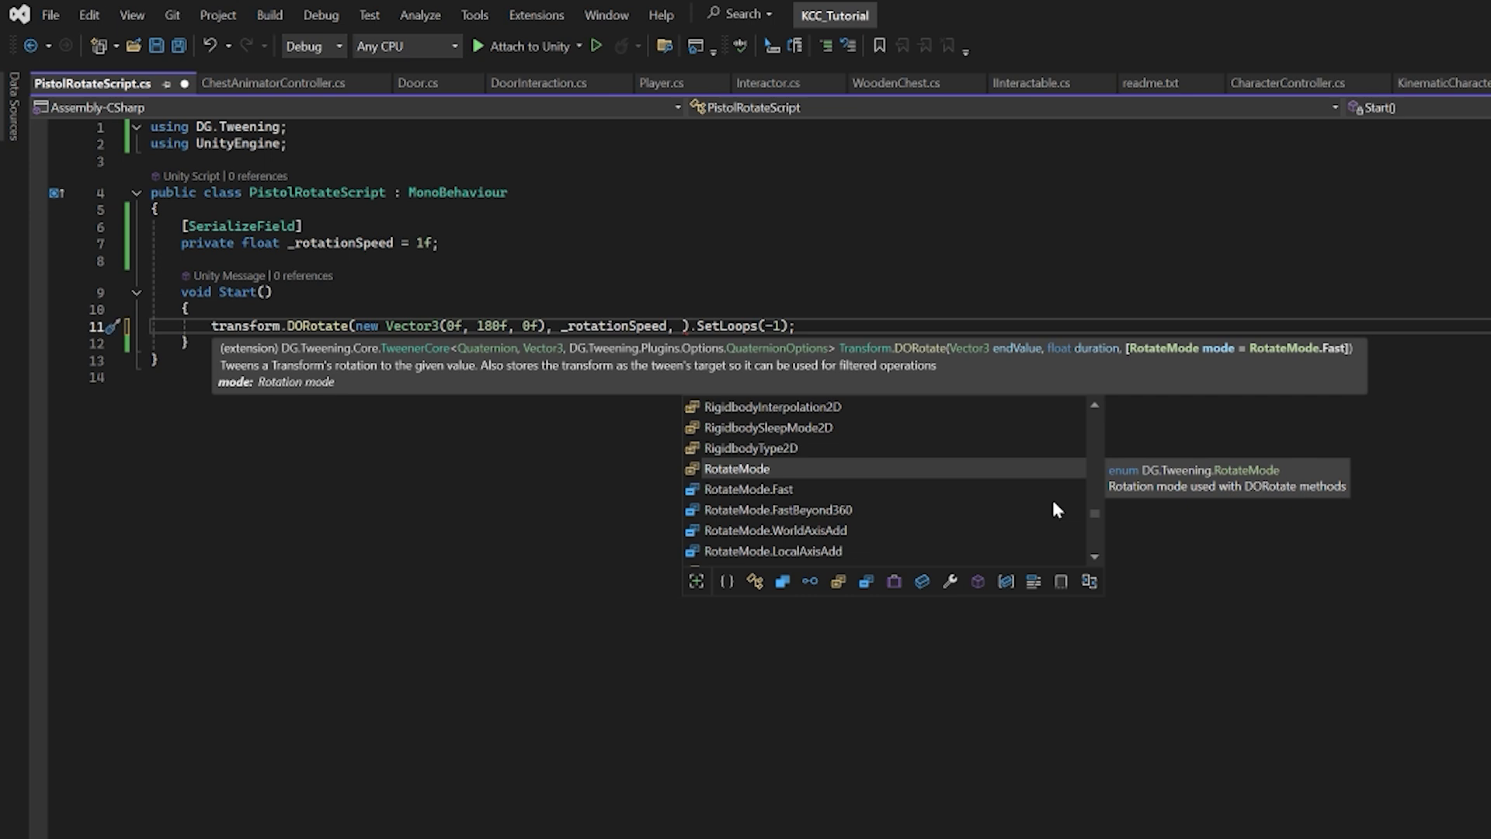
key("Tab")
type(".")
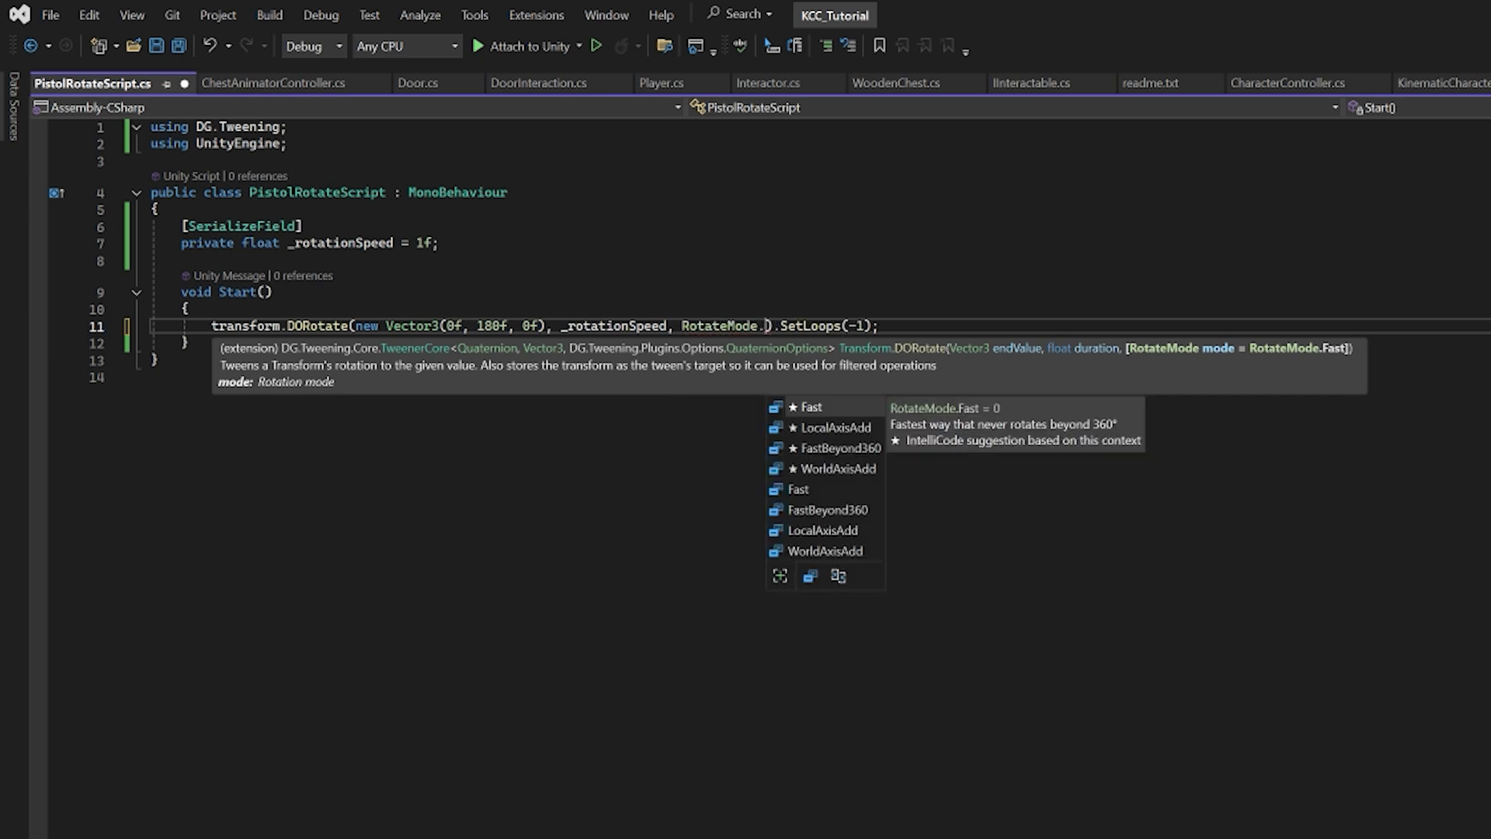
key("Down")
key("Down")
key("Down")
key("Down")
key("Up")
key("Tab")
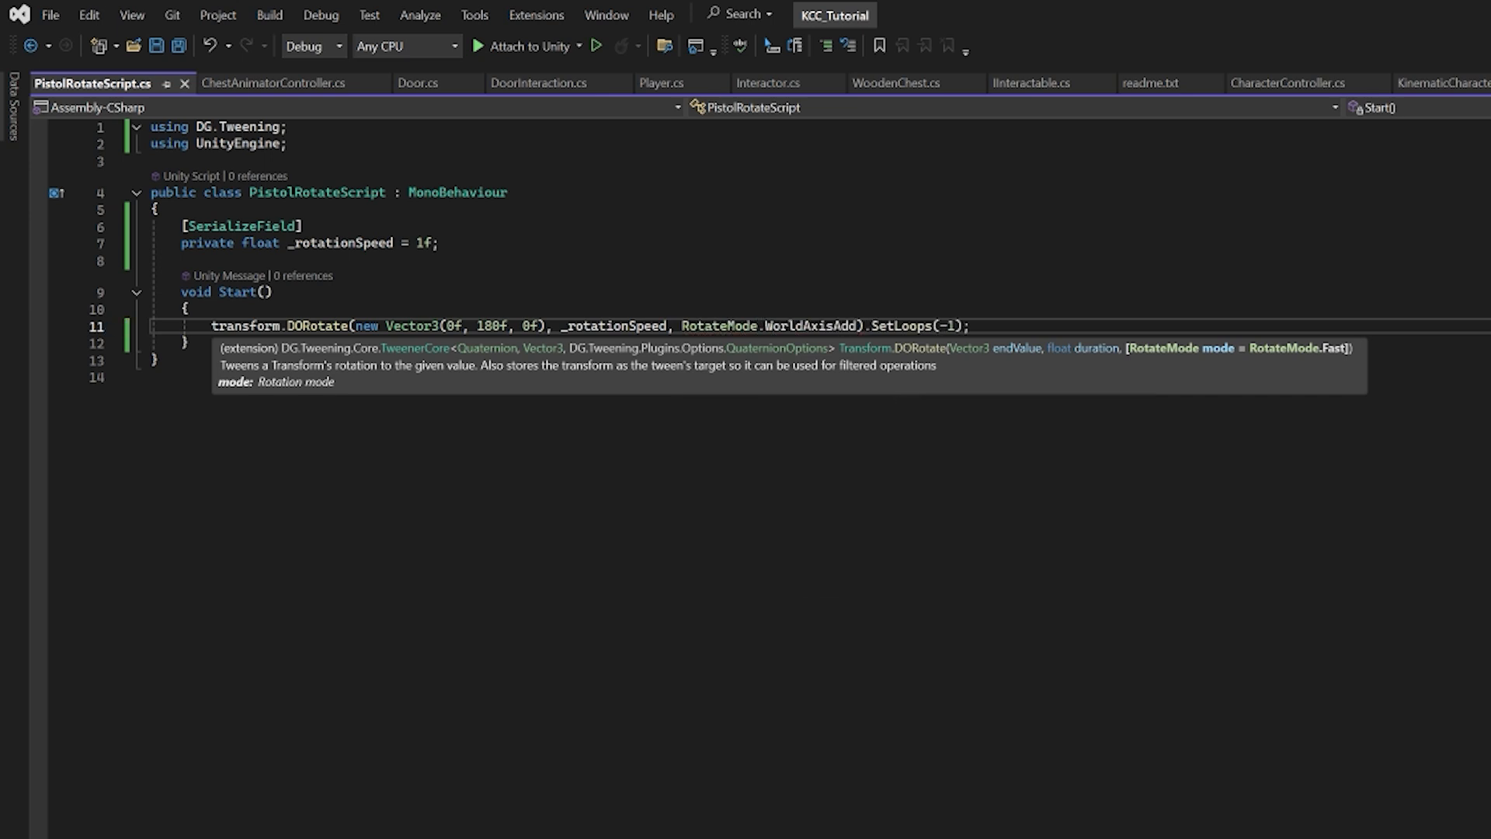
Switch to Unity, play the scene, walk the character to the pistol to check its world-axis rotation, and stop play mode
left_click(971, 326)
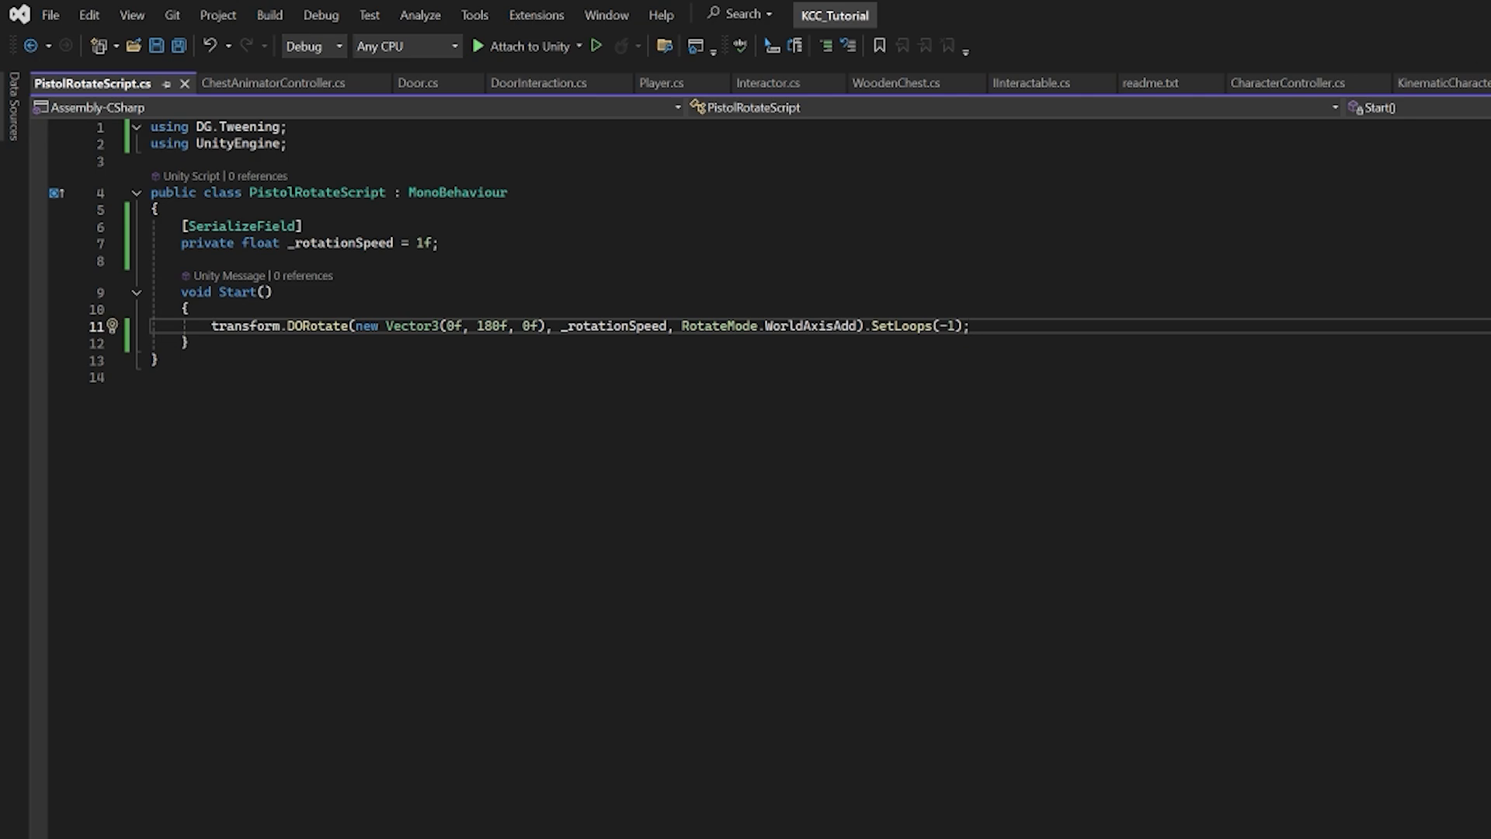
key("alt+Tab")
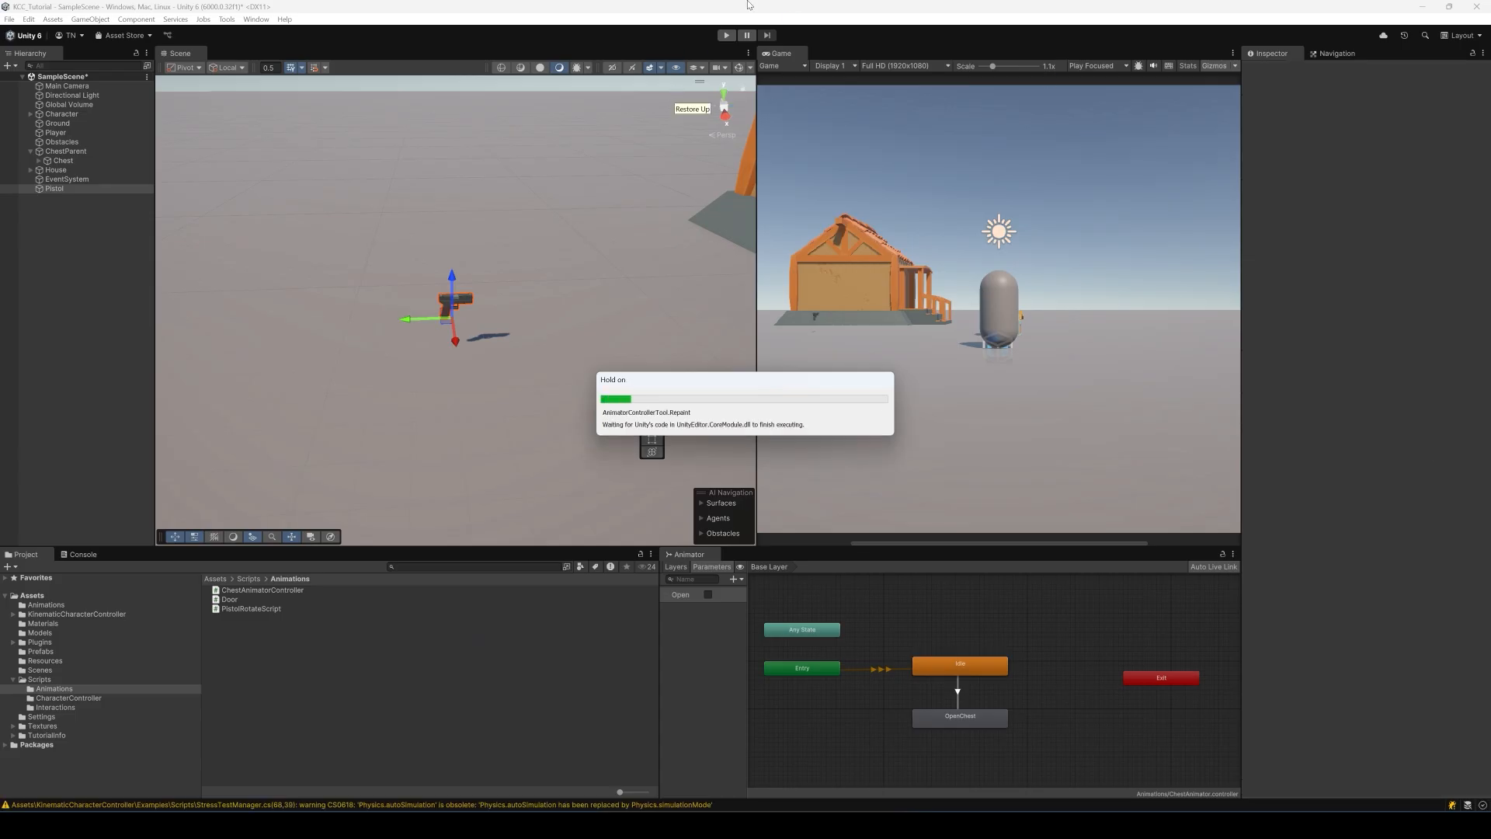
left_click(727, 35)
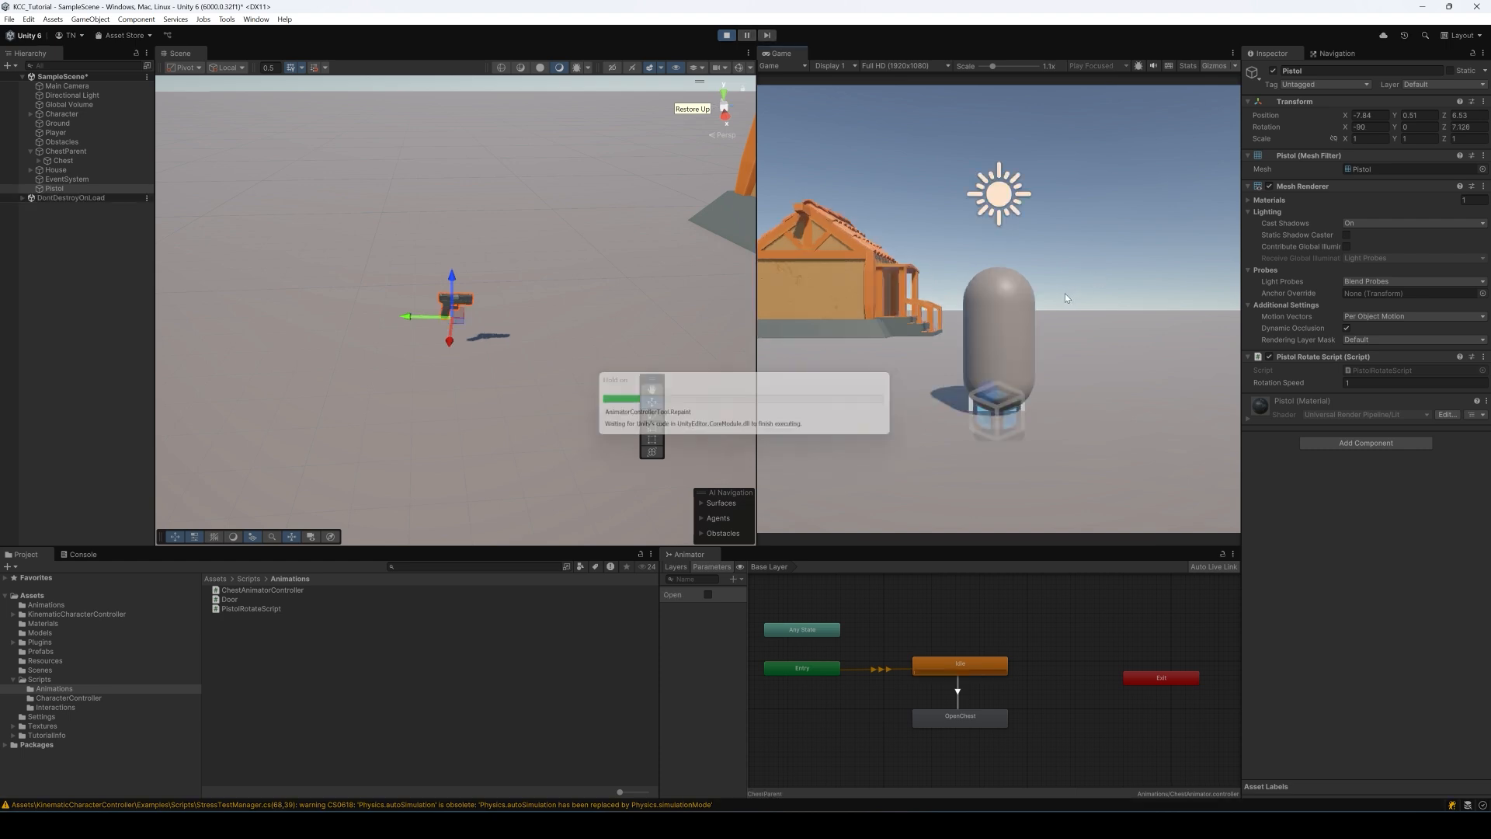
left_click(1065, 292)
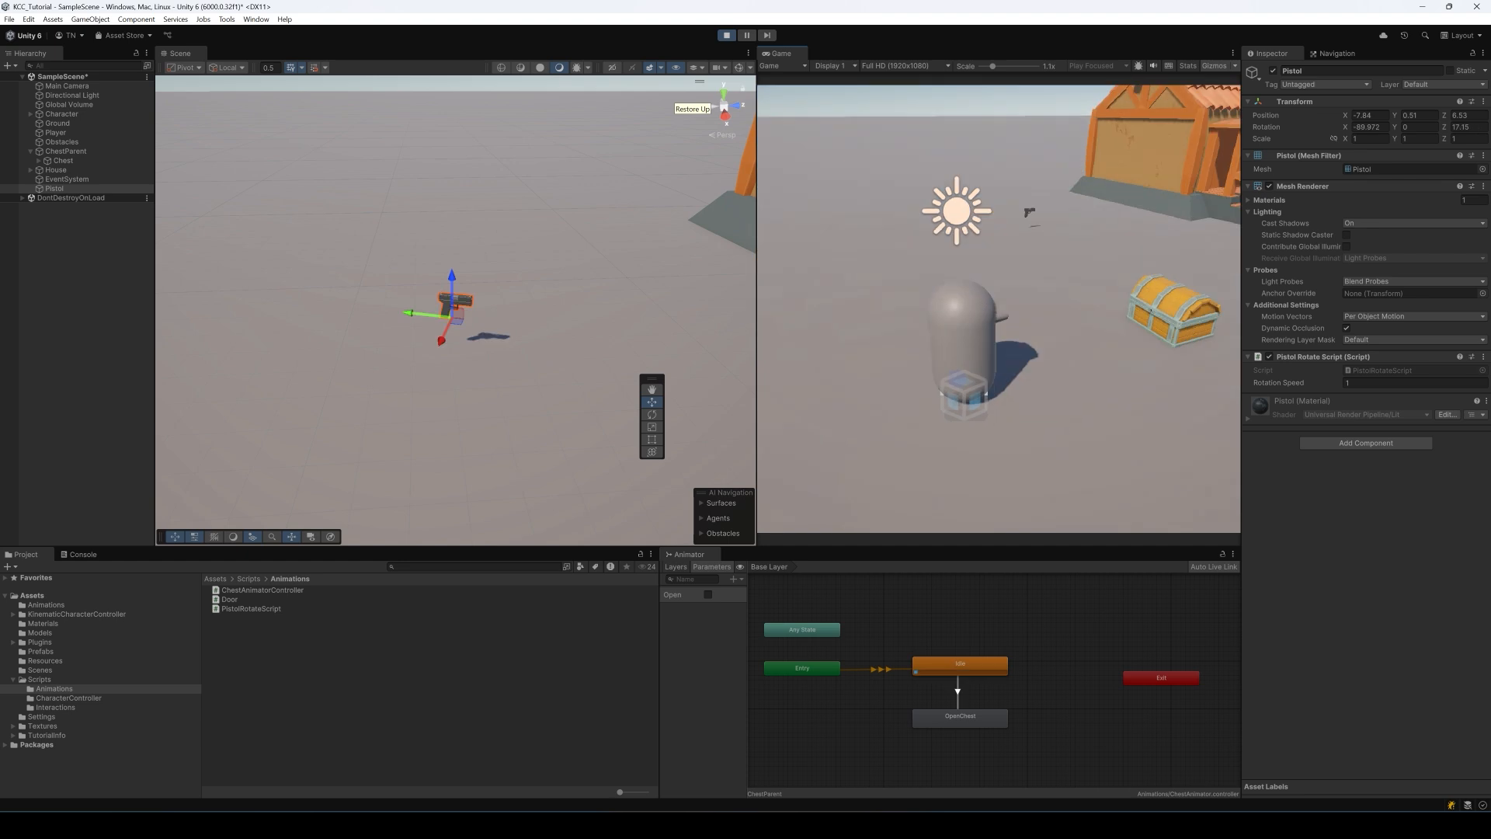
key("w")
key("d")
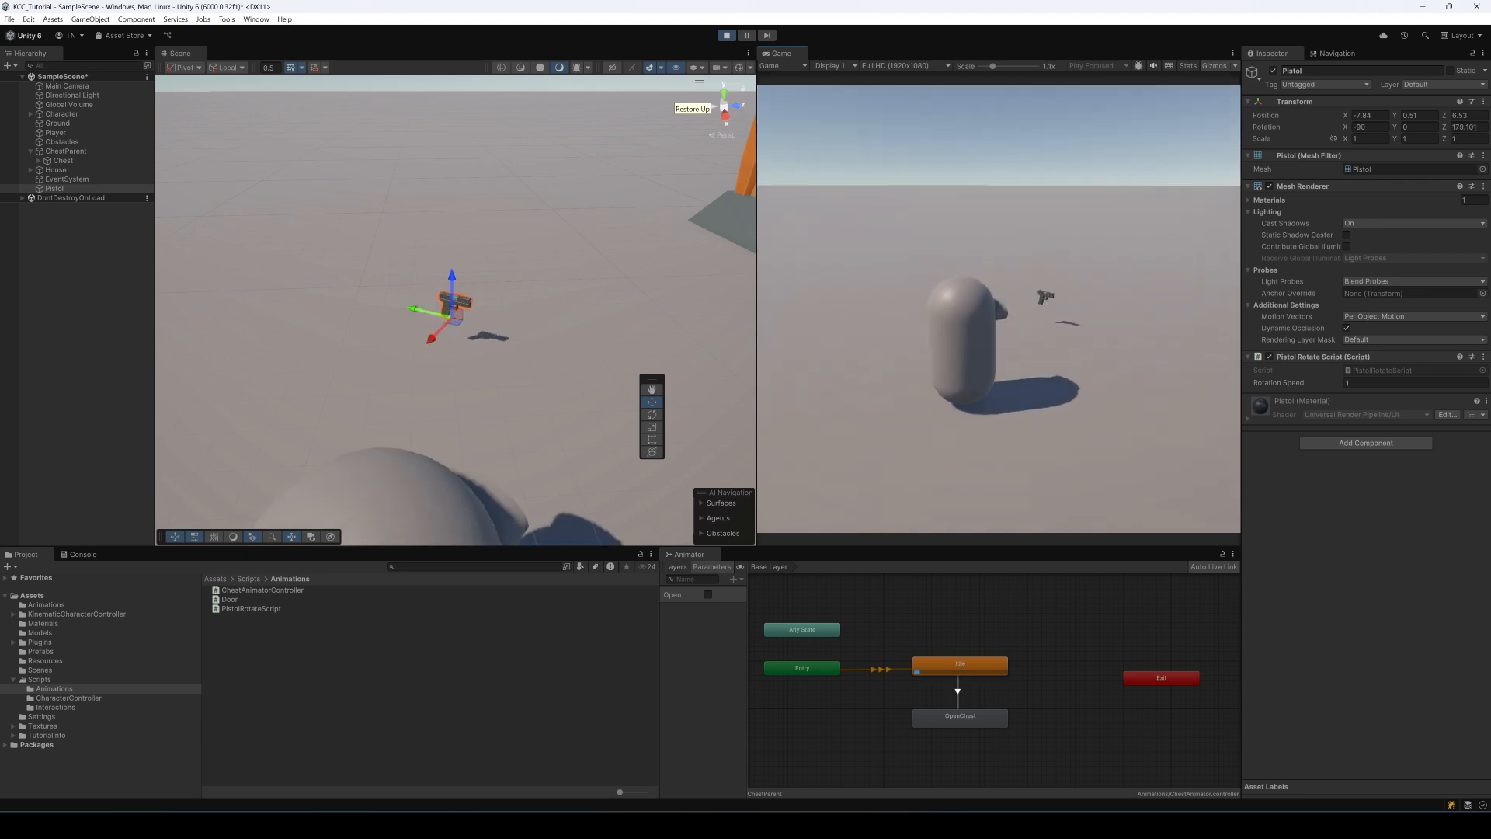
key("d")
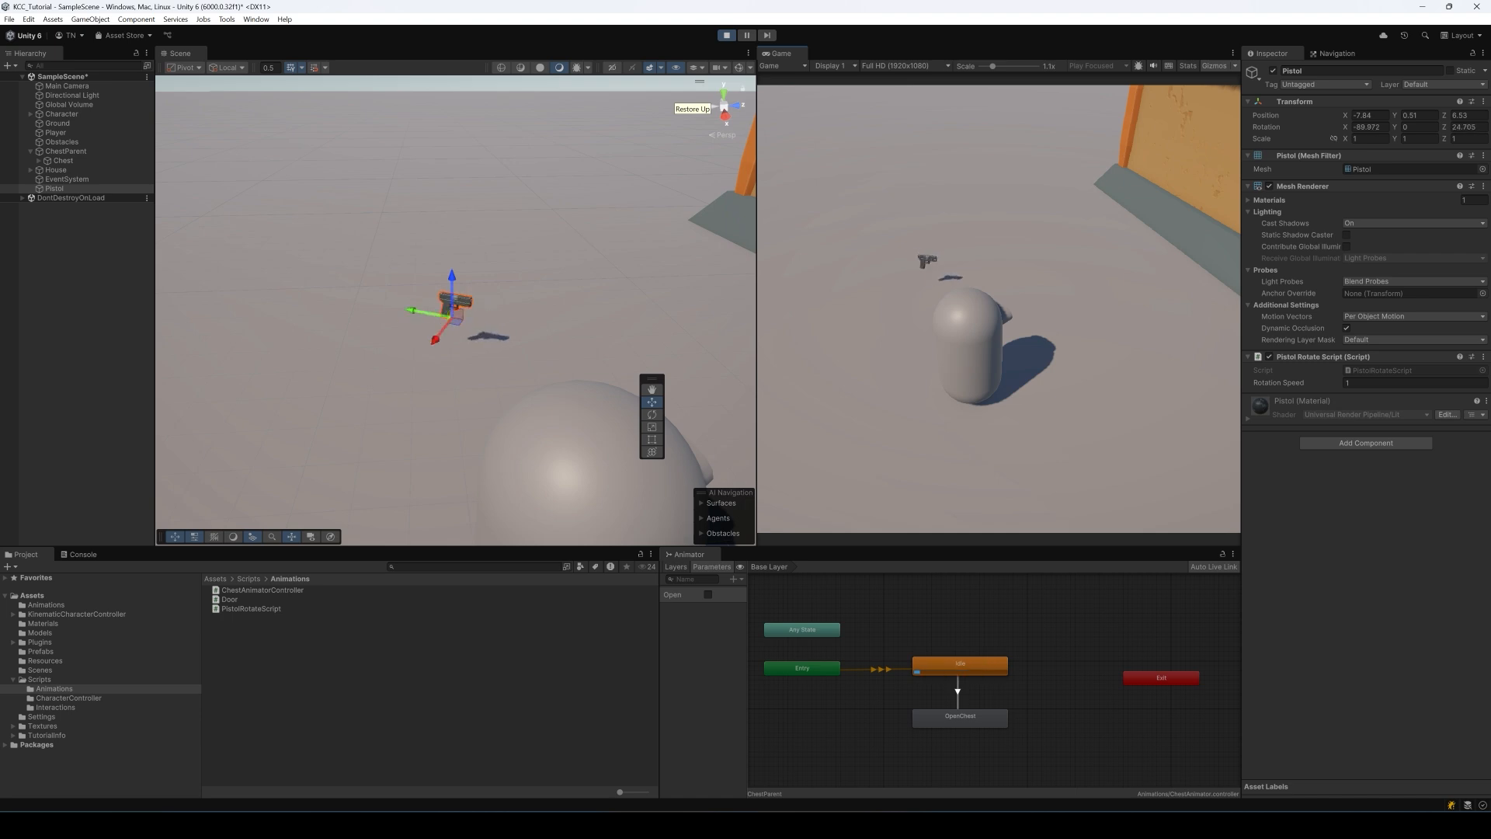
key("Escape")
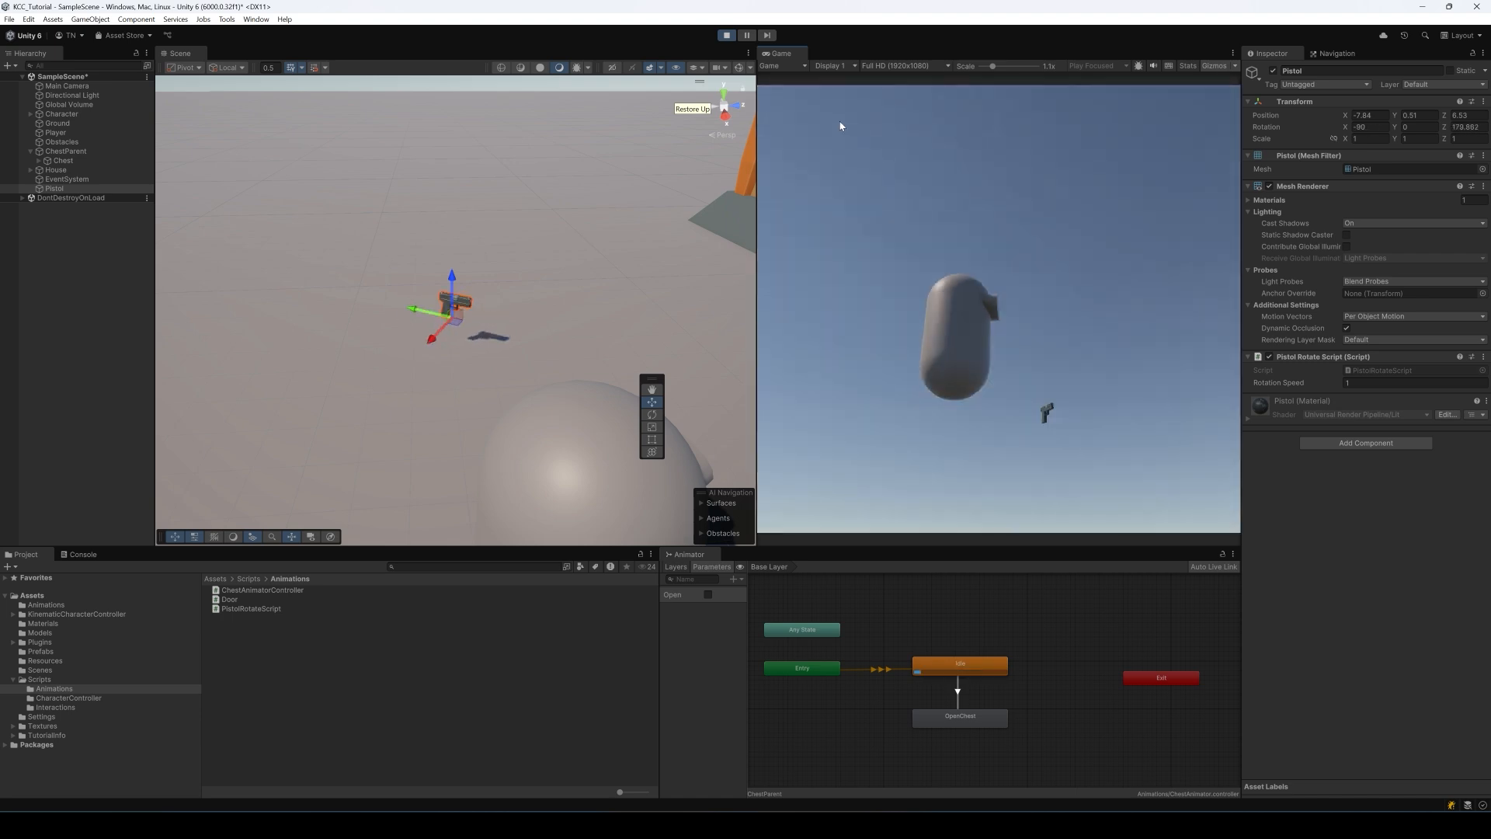
left_click(726, 34)
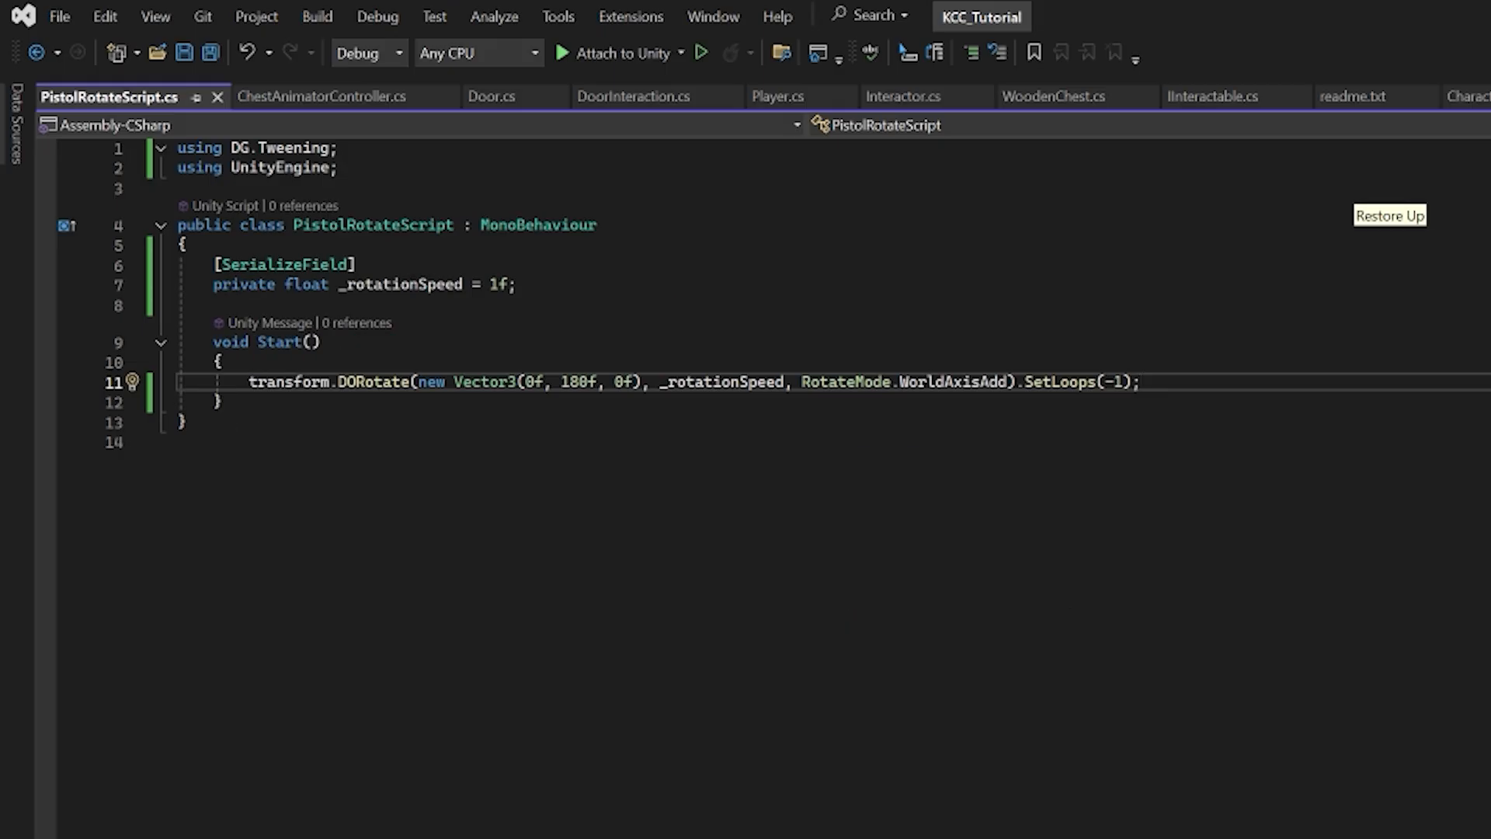
In Visual Studio, below _rotationSpeed, declare a serialized private Vector3 _rotationVector set to new Vector3(0f, 360f, 0f), and save the script
key("Up")
key("Up")
key("Up")
key("Up")
key("Up")
key("Down")
key("Return")
type("[SerializeField")
key("Return")
type("private Vector")
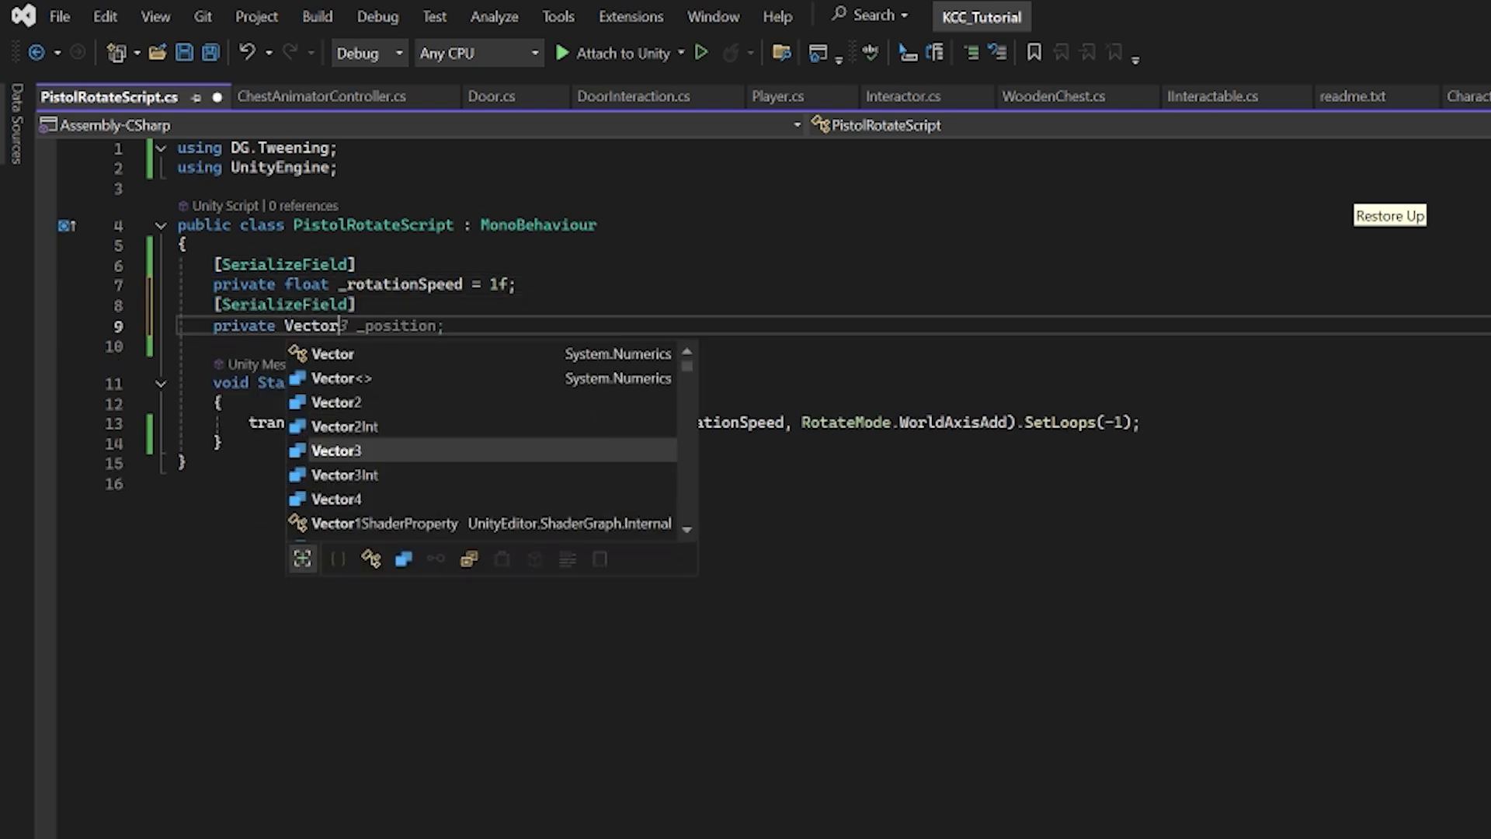
type("3 _rotationVect")
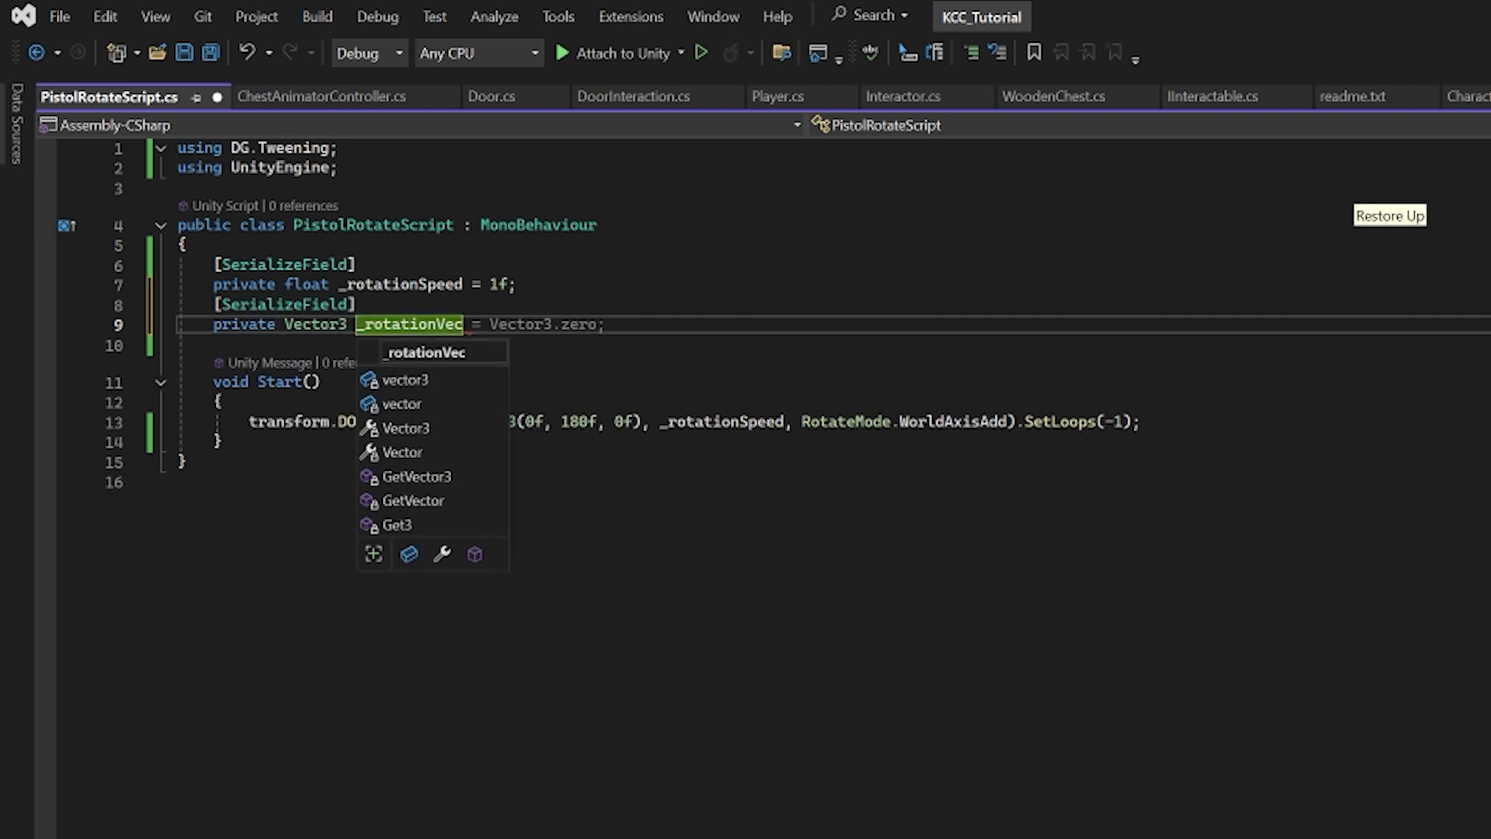
type("or = ")
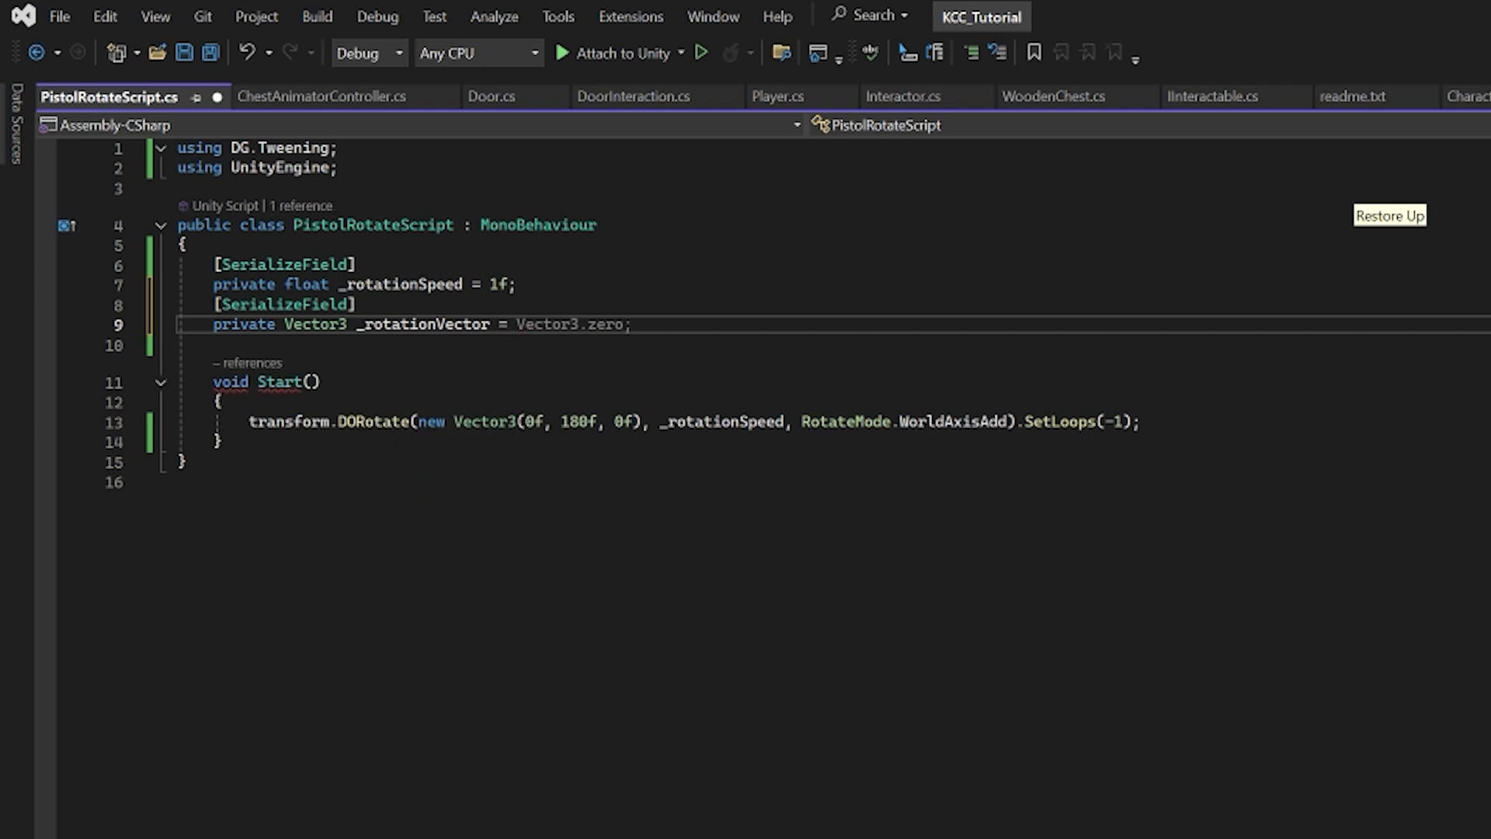
type("new Vec")
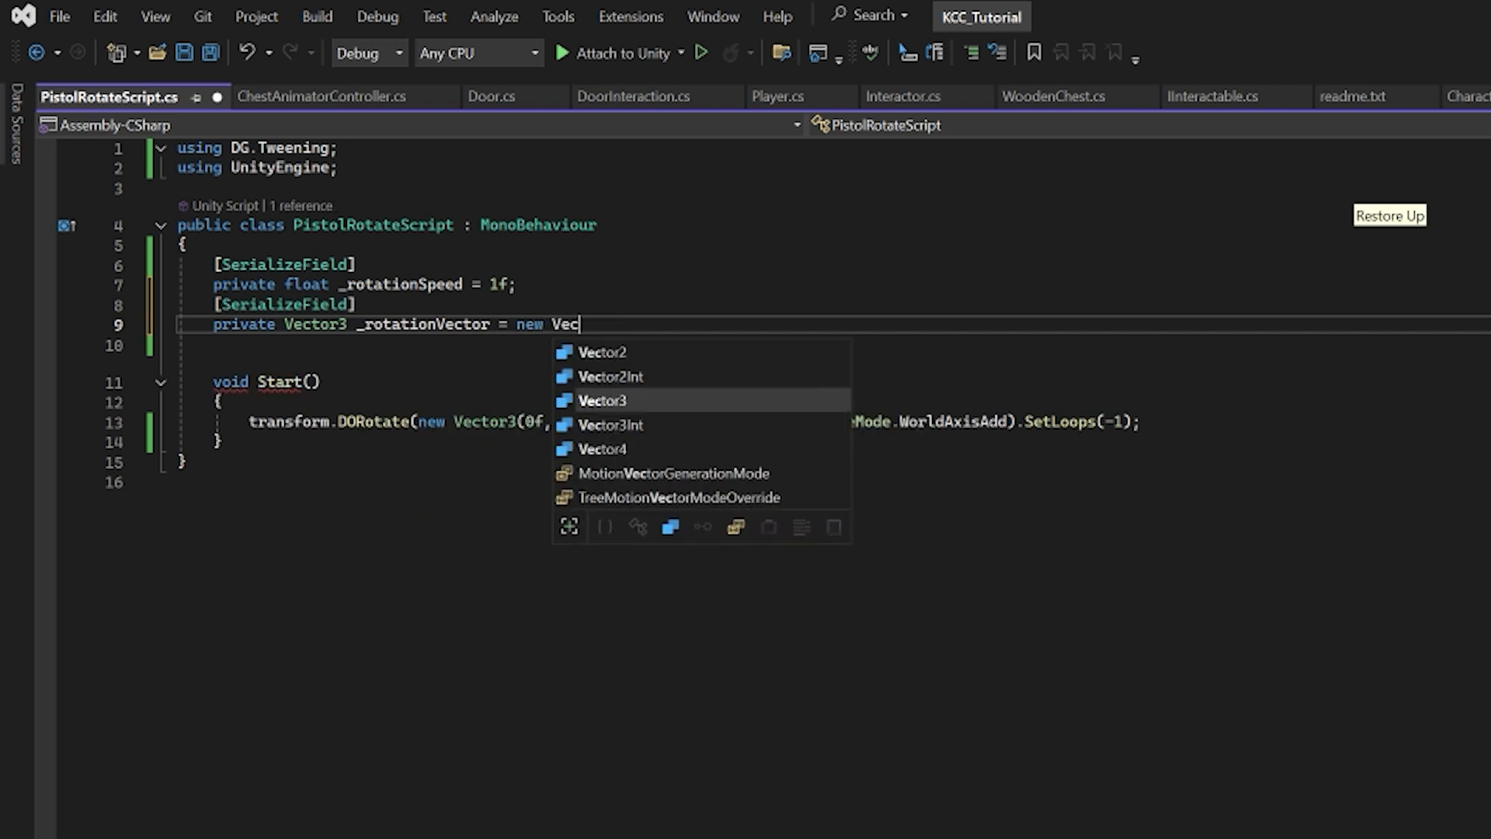
type("tor3(0f, 3")
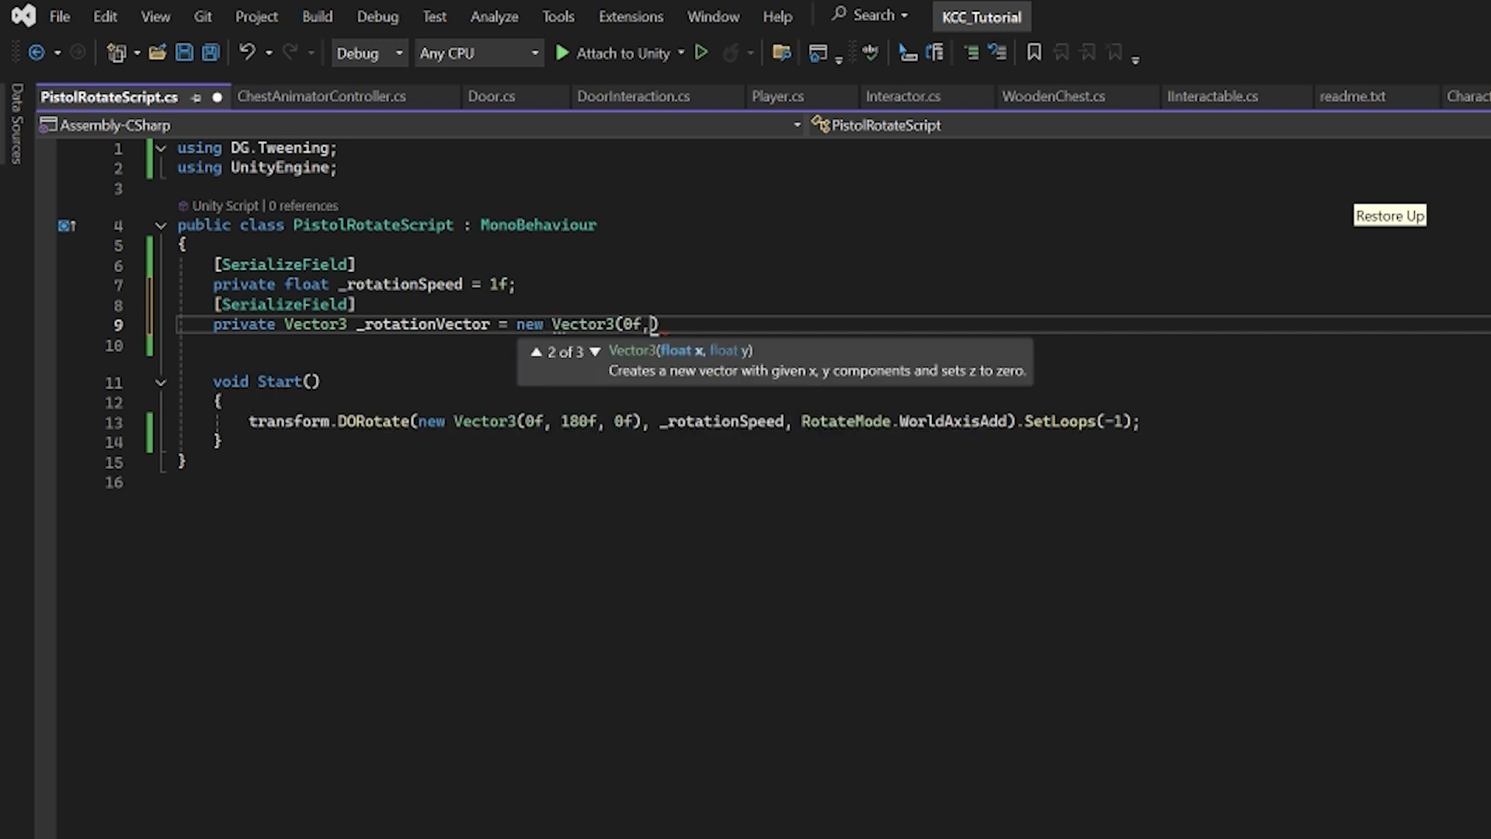
type("60f")
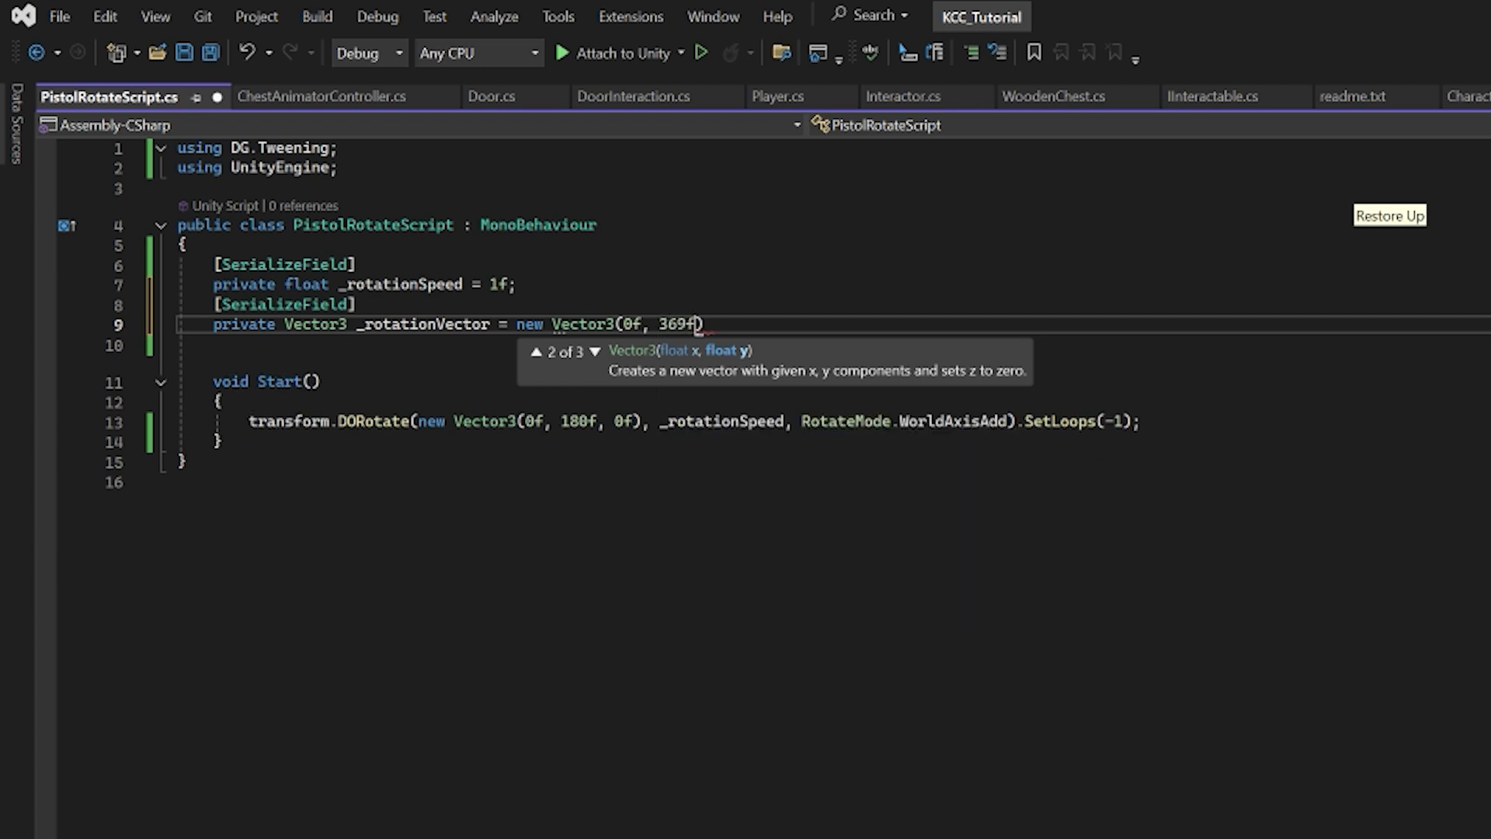
type(", 0f);")
key("ctrl+s")
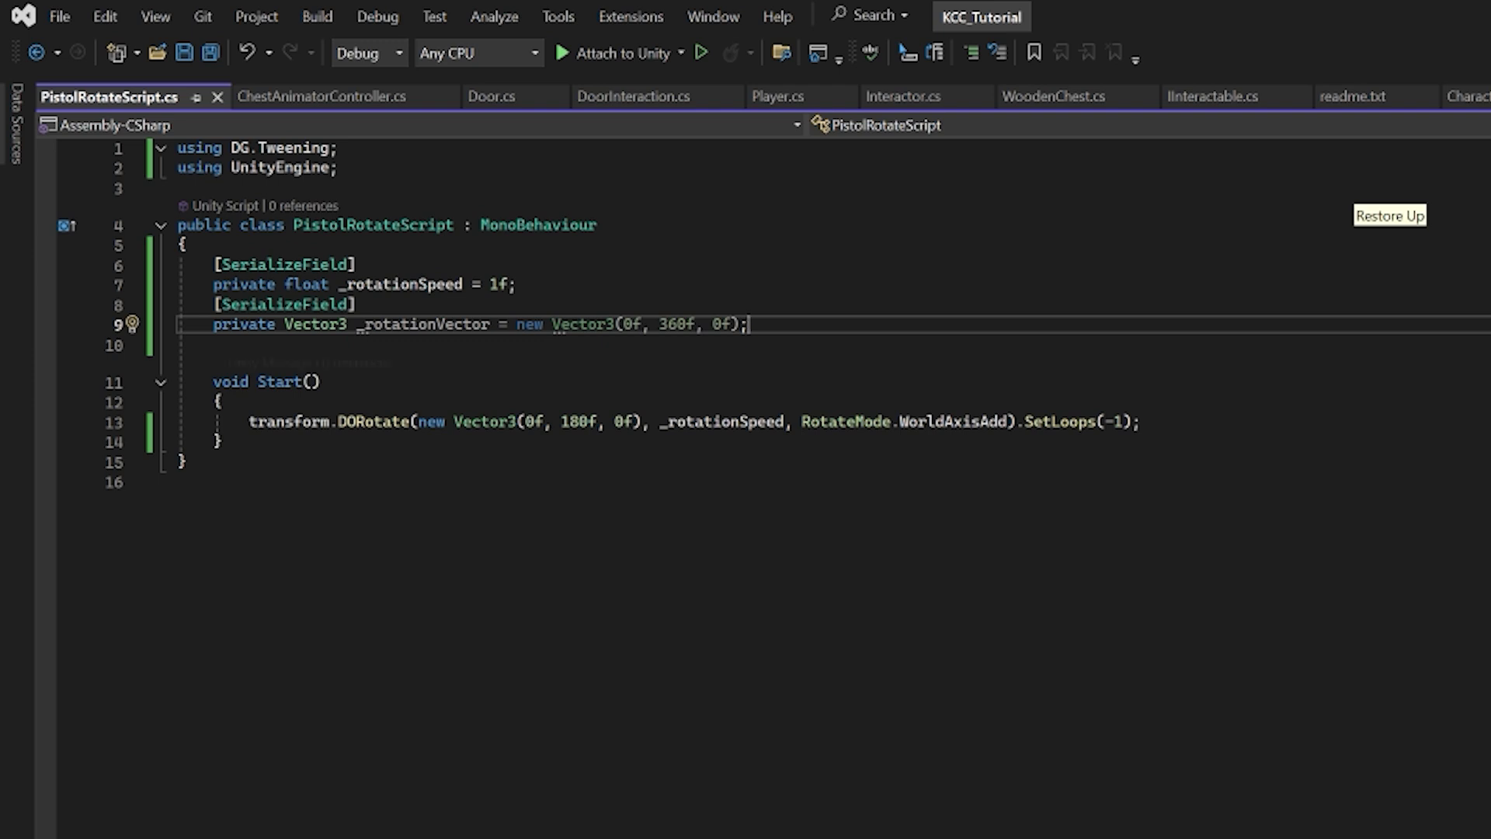
Replace the hard-coded new Vector3 argument of the DORotate call with _rotationVector
double_click(426, 323)
key("ctrl+c")
left_click_drag(419, 421, 642, 421)
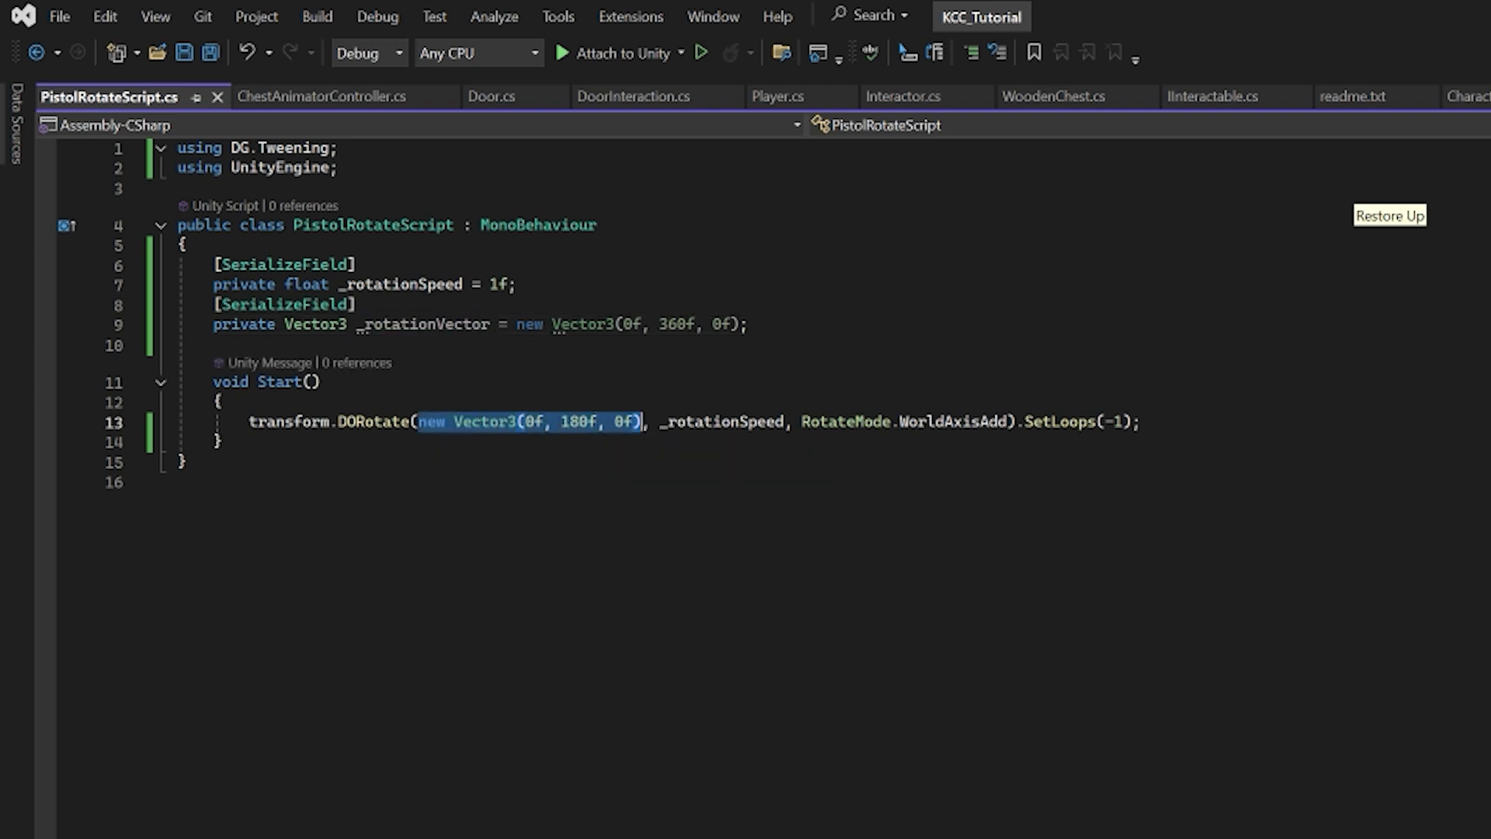
key("ctrl+v")
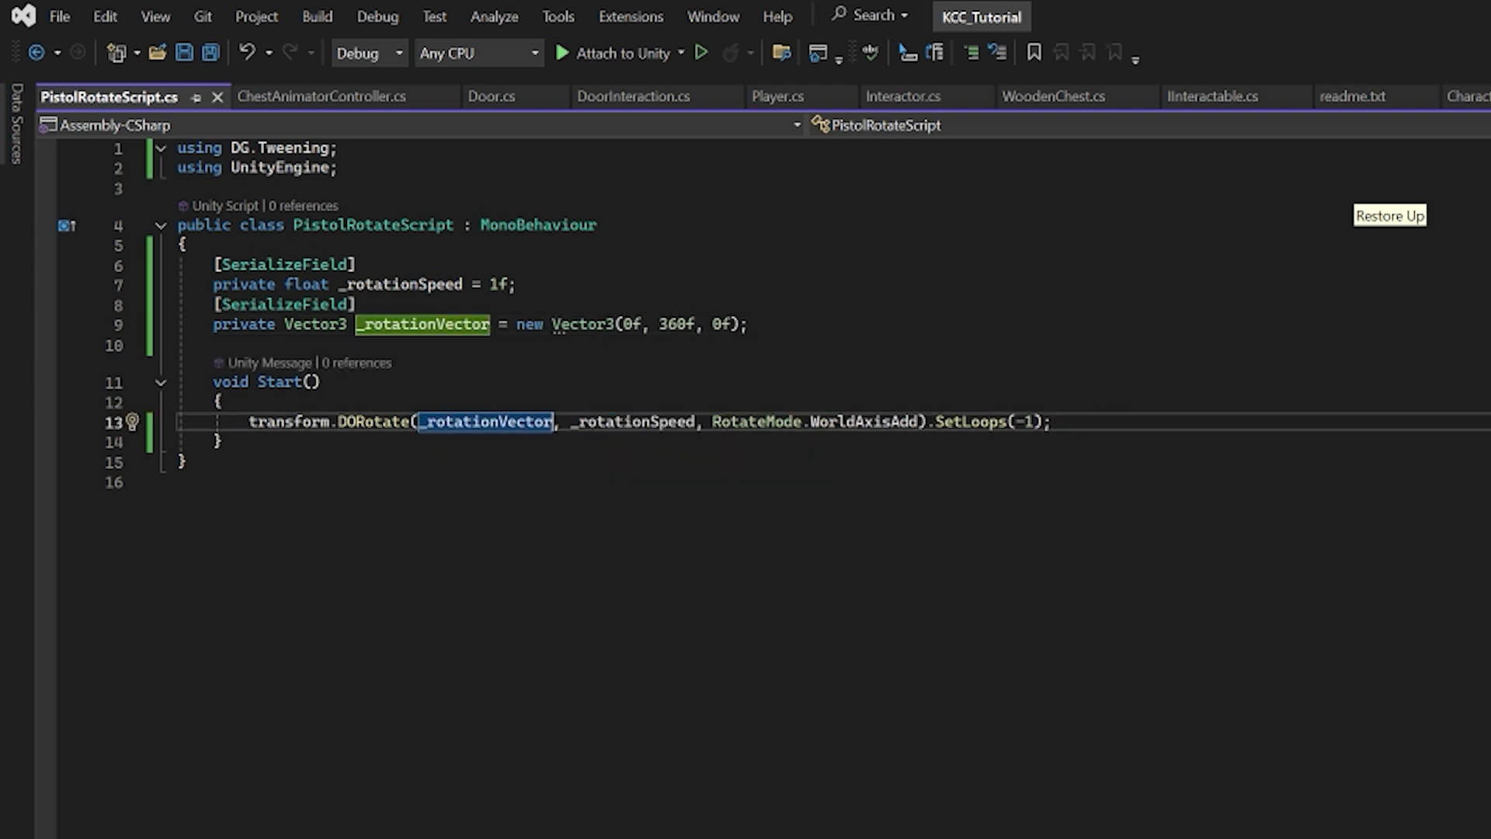
Switch to Unity, play the scene, move the character toward the pistol to check its full-turn rotation, and stop play mode
key("alt+Tab")
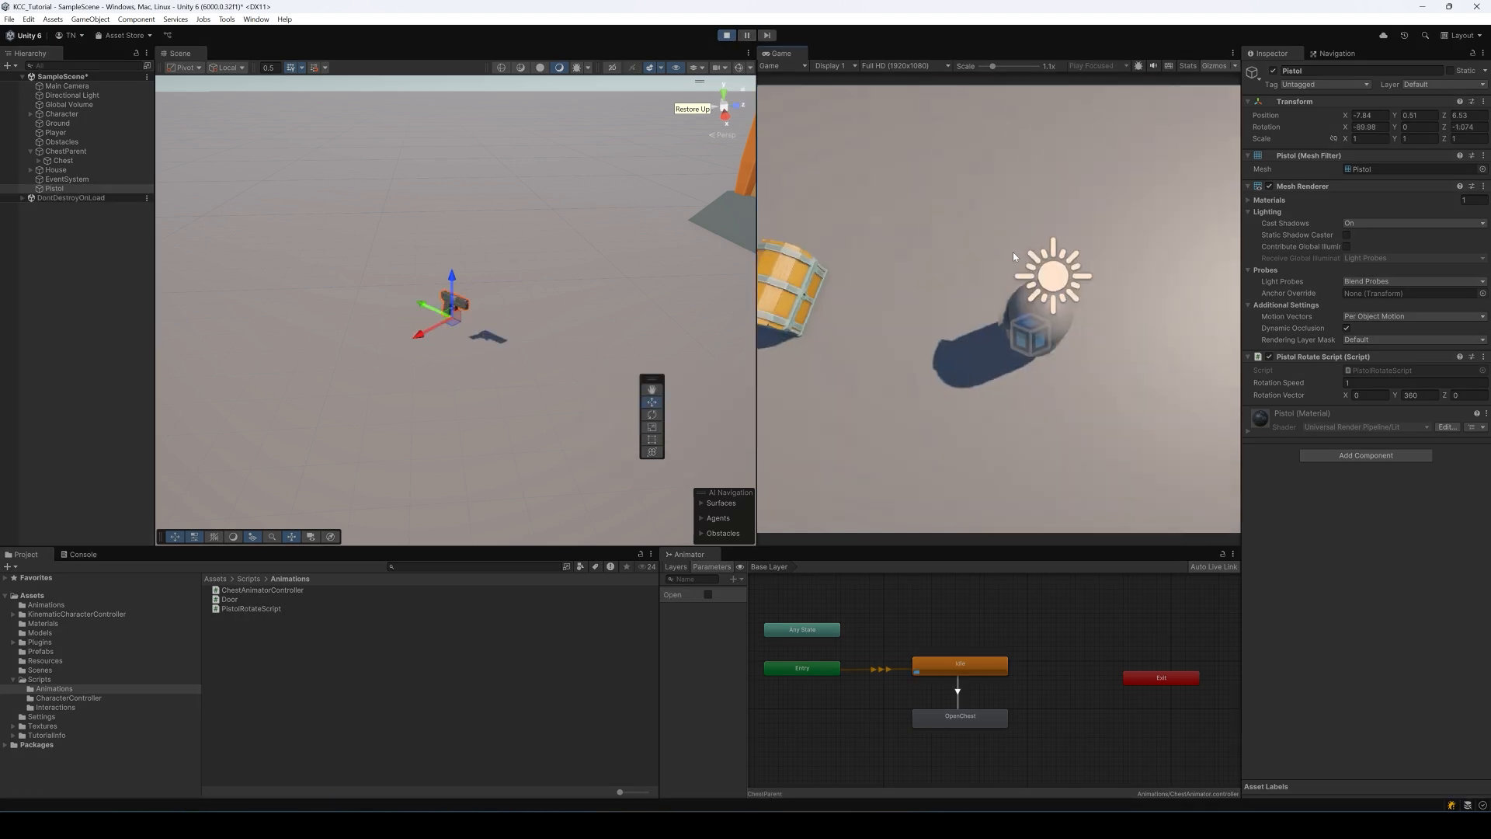
left_click(1013, 251)
key("w")
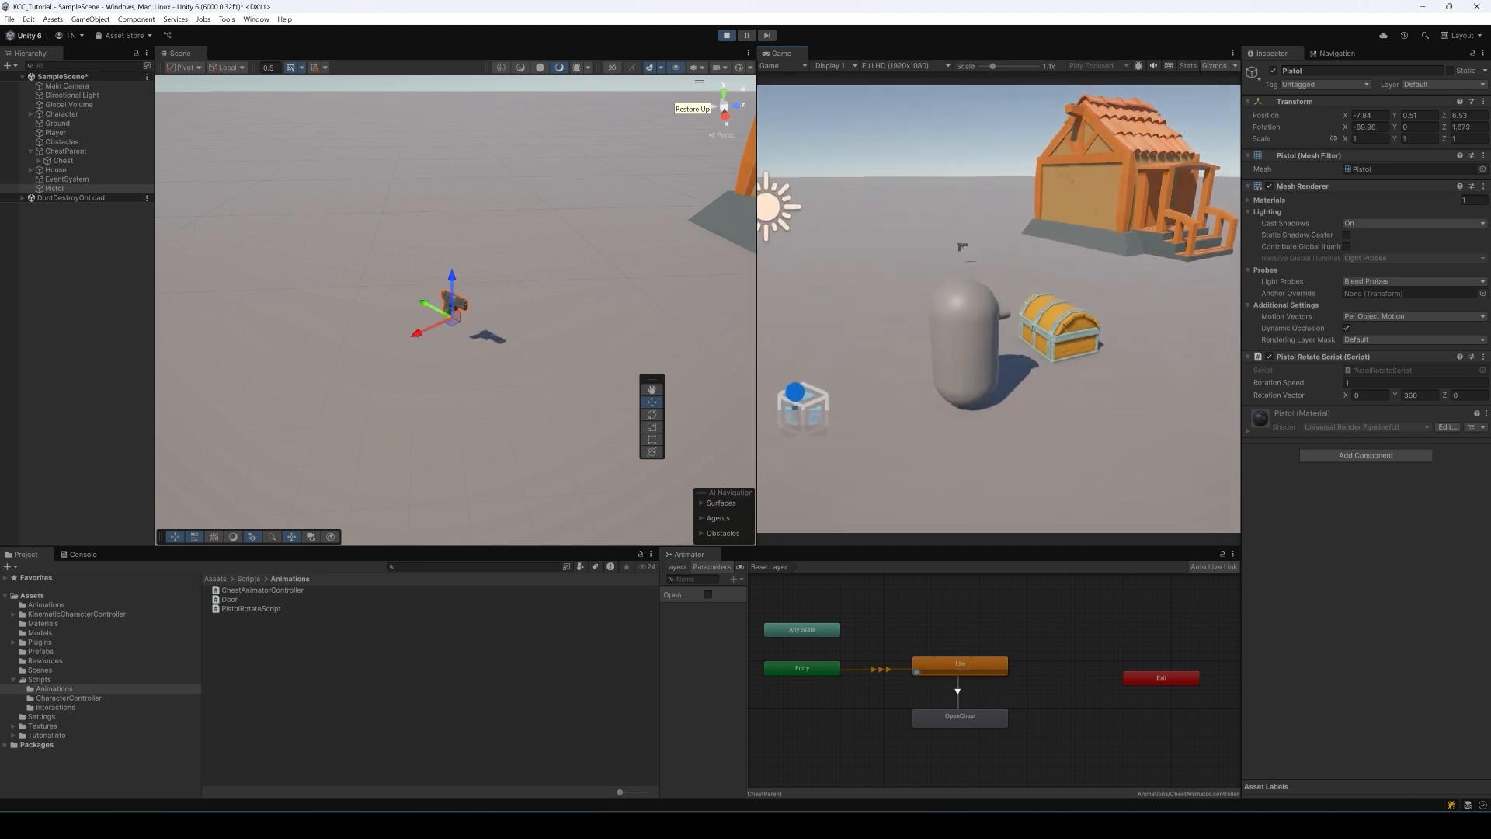
key("w")
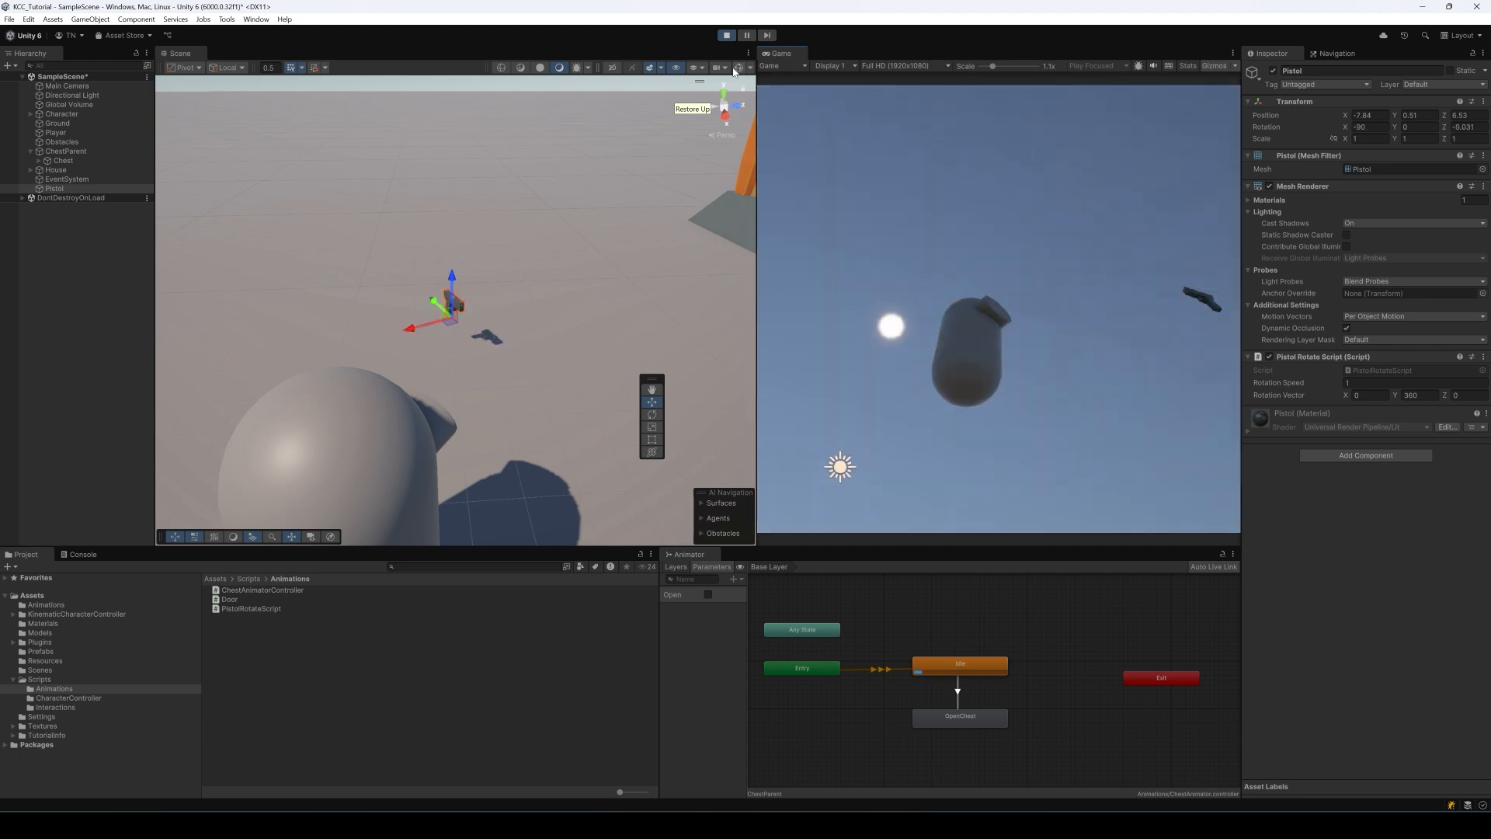
key("ctrl+p")
In Visual Studio, chain SetEase(Ease.Linear) onto the DORotate statement after SetLoops(-1) and save the script
key("alt+Tab")
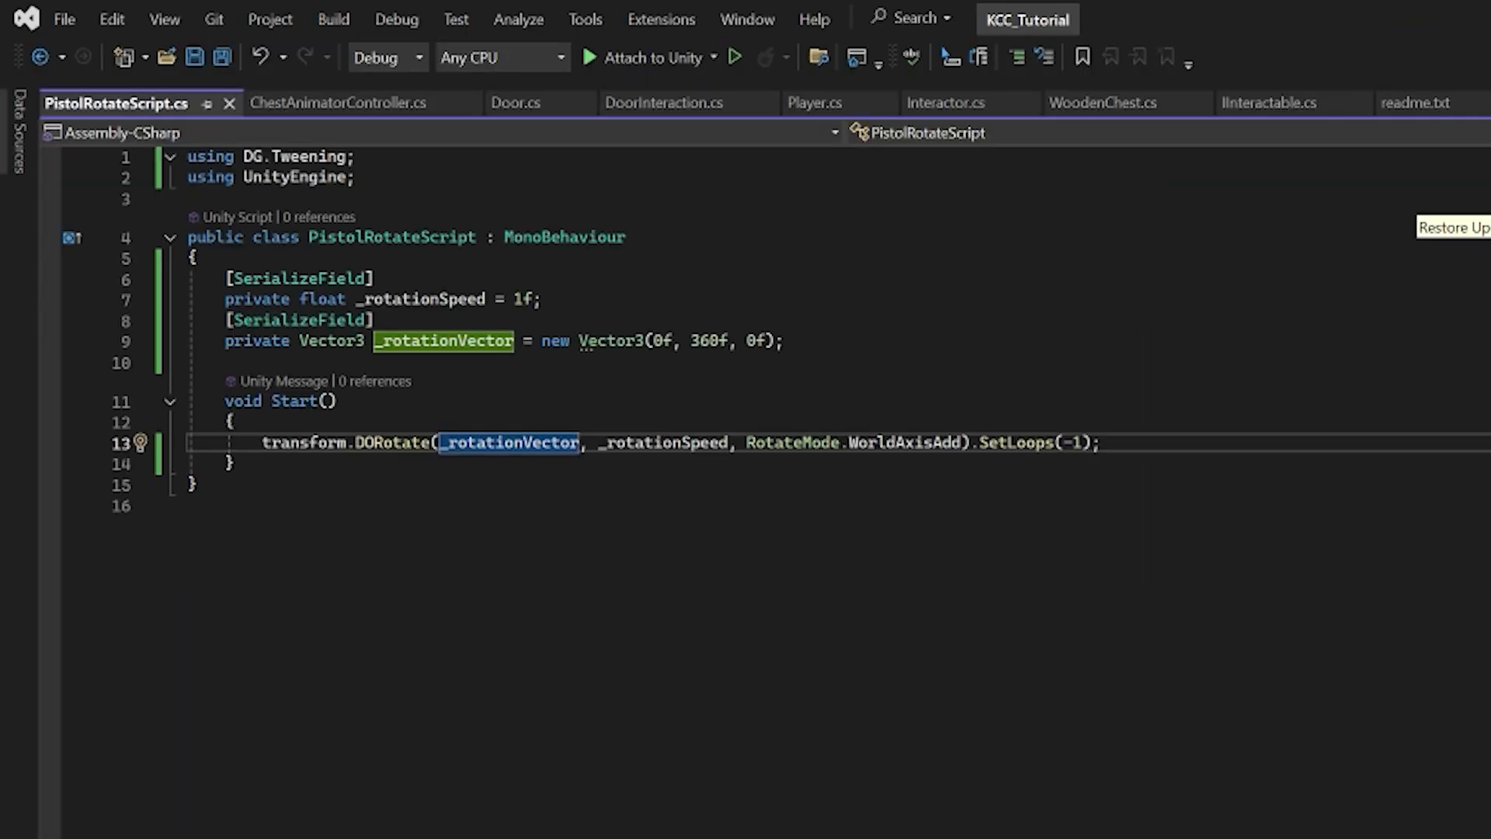
left_click(968, 442)
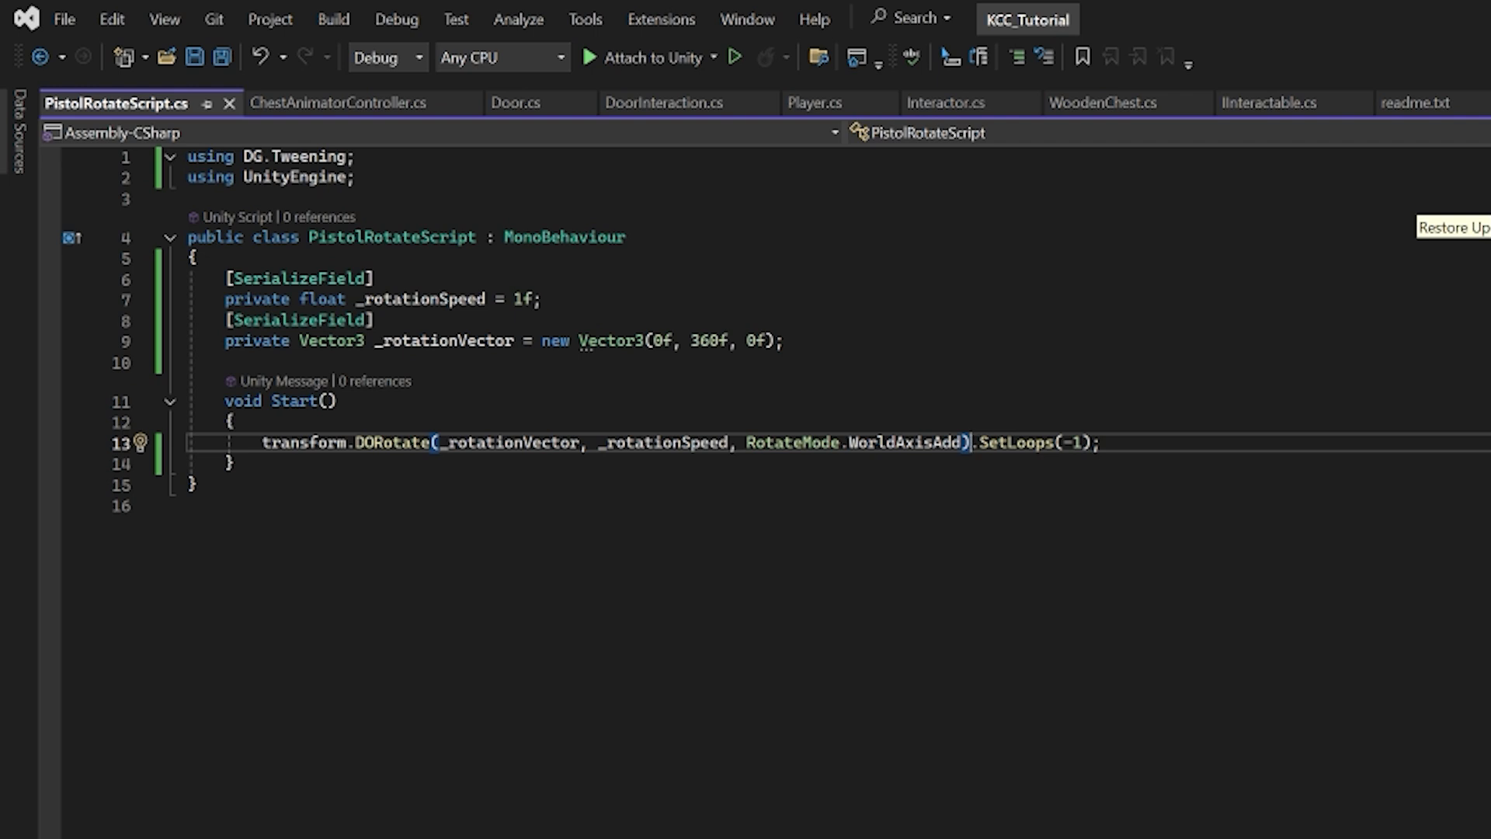
type(".SetEa")
key("Tab")
type("(Ease.")
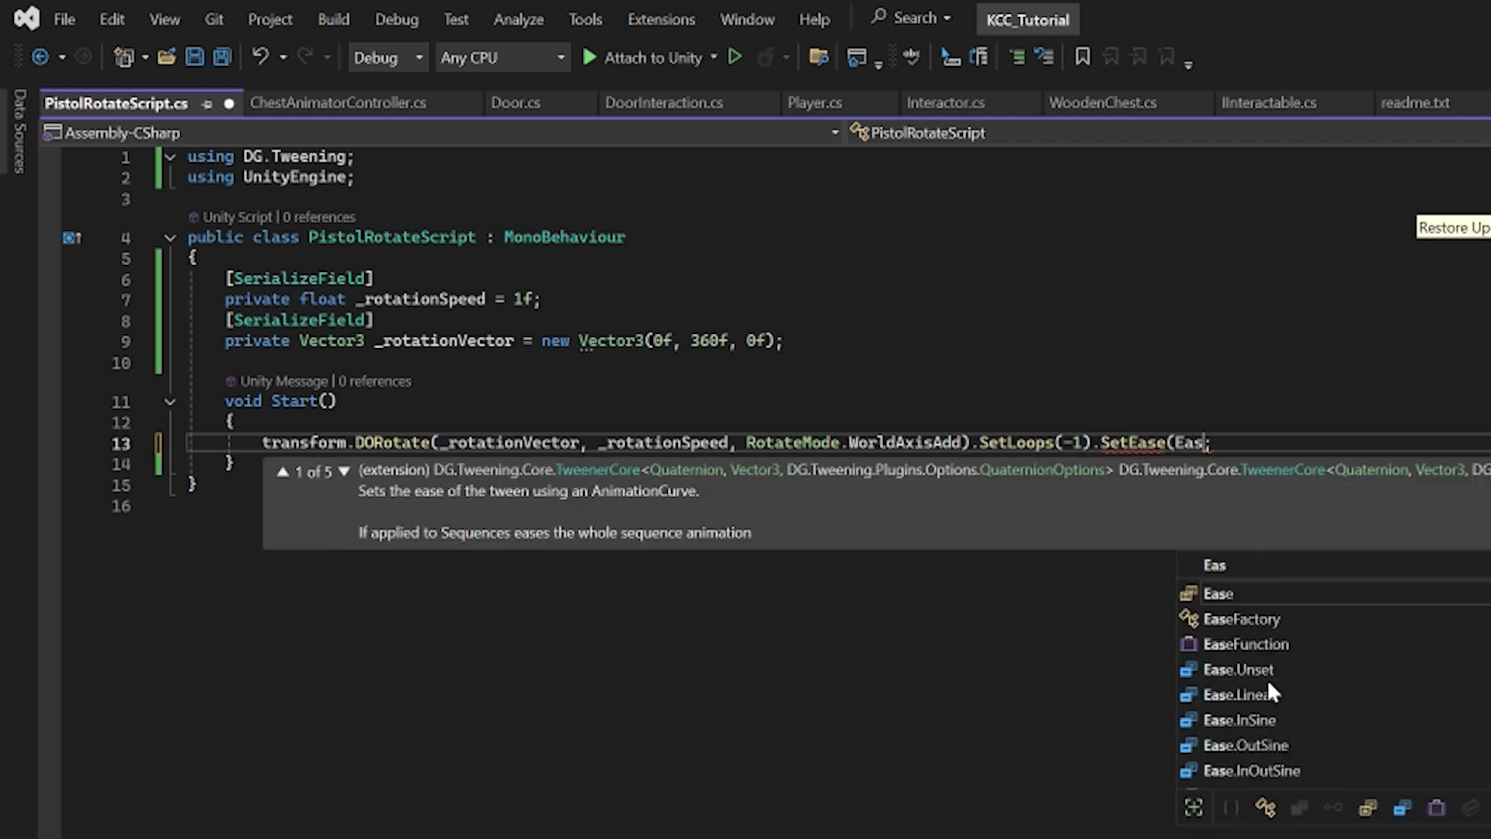
type("Line")
key("Tab")
type(")")
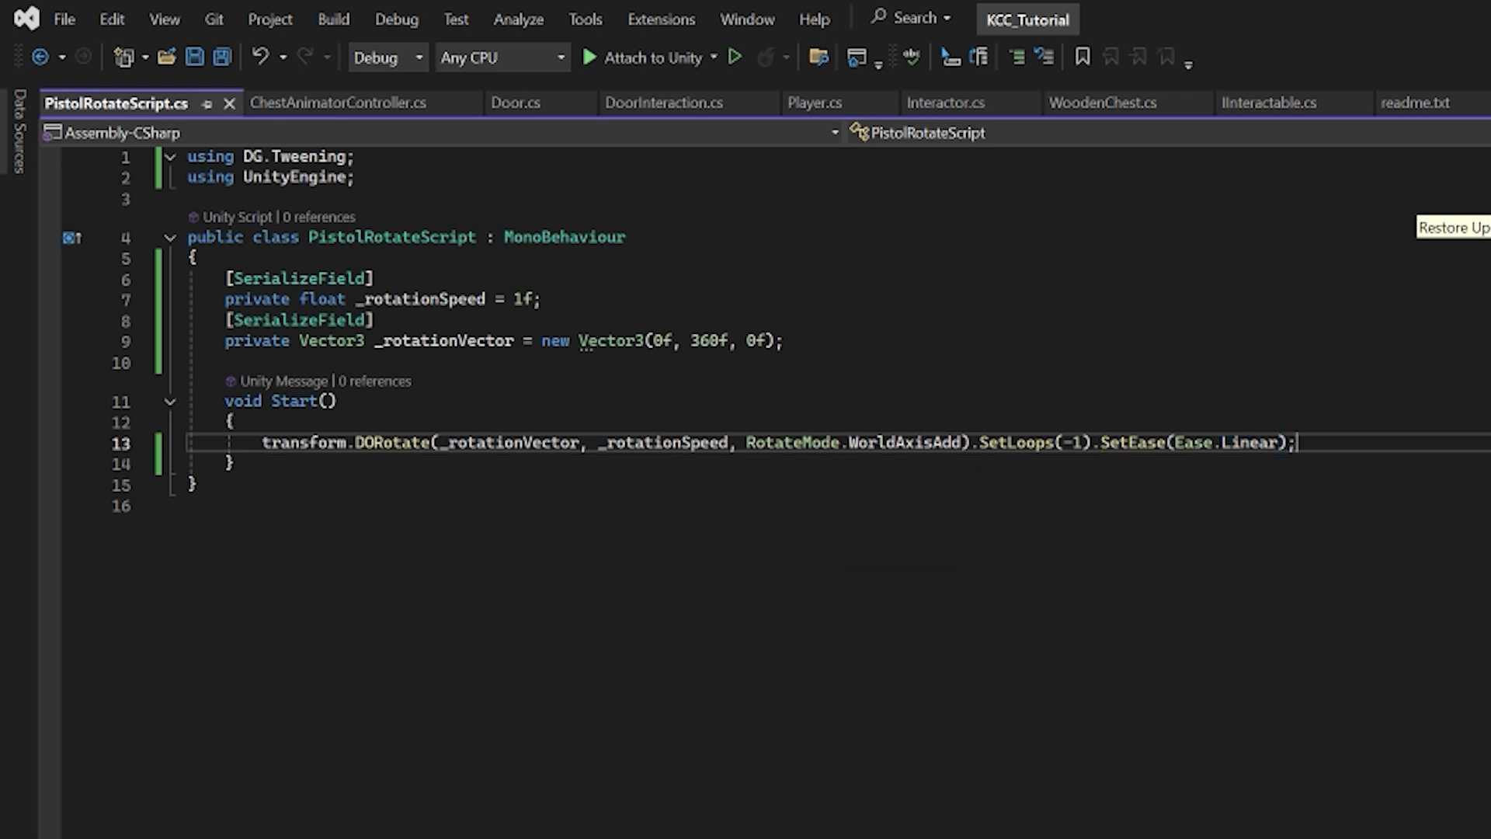
Switch to Unity, play the scene, walk the character around to check the pistol's linear spin, and stop play mode
key("alt+Tab")
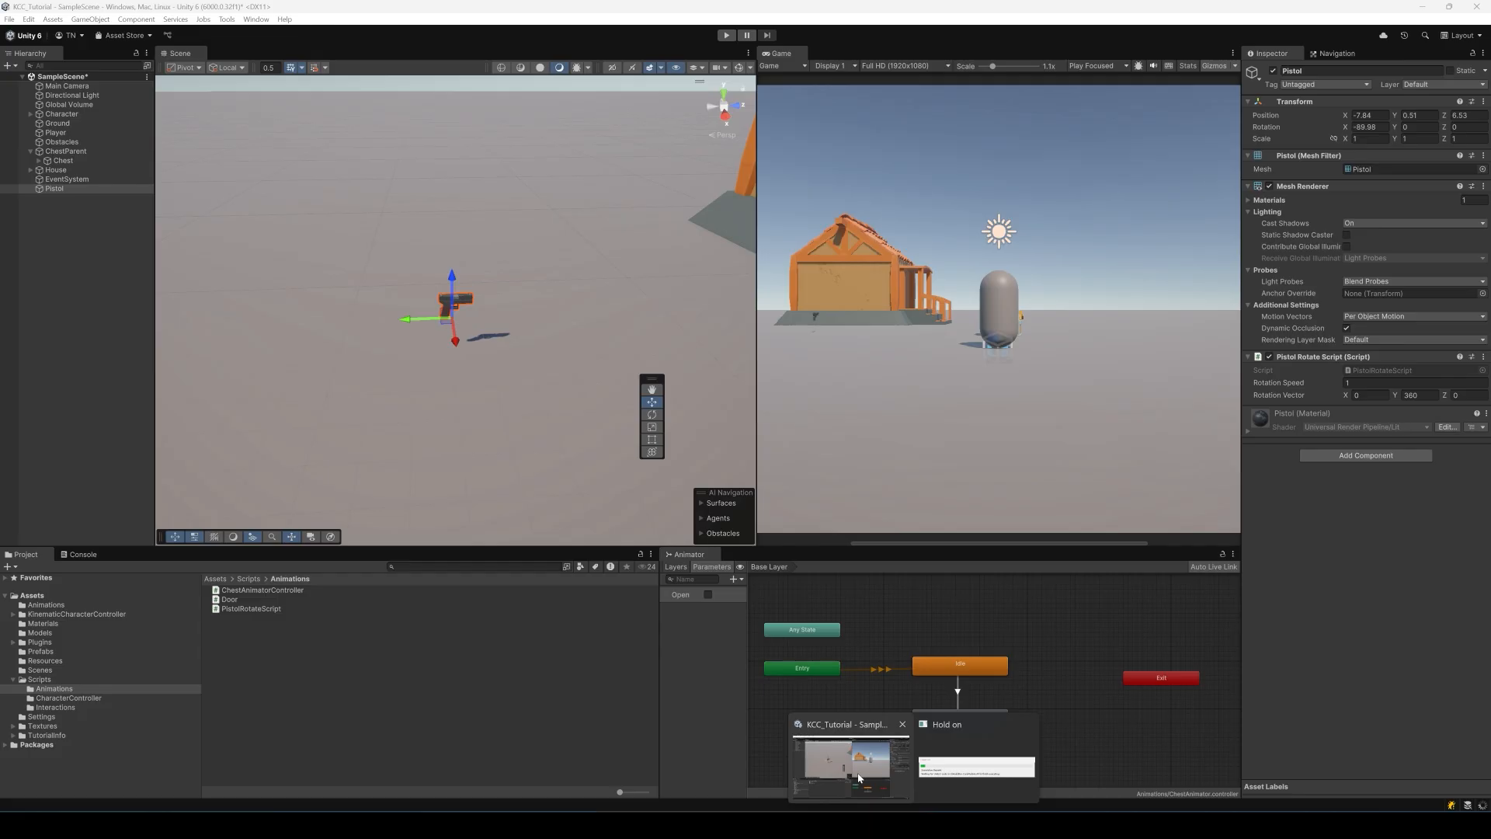
left_click(858, 778)
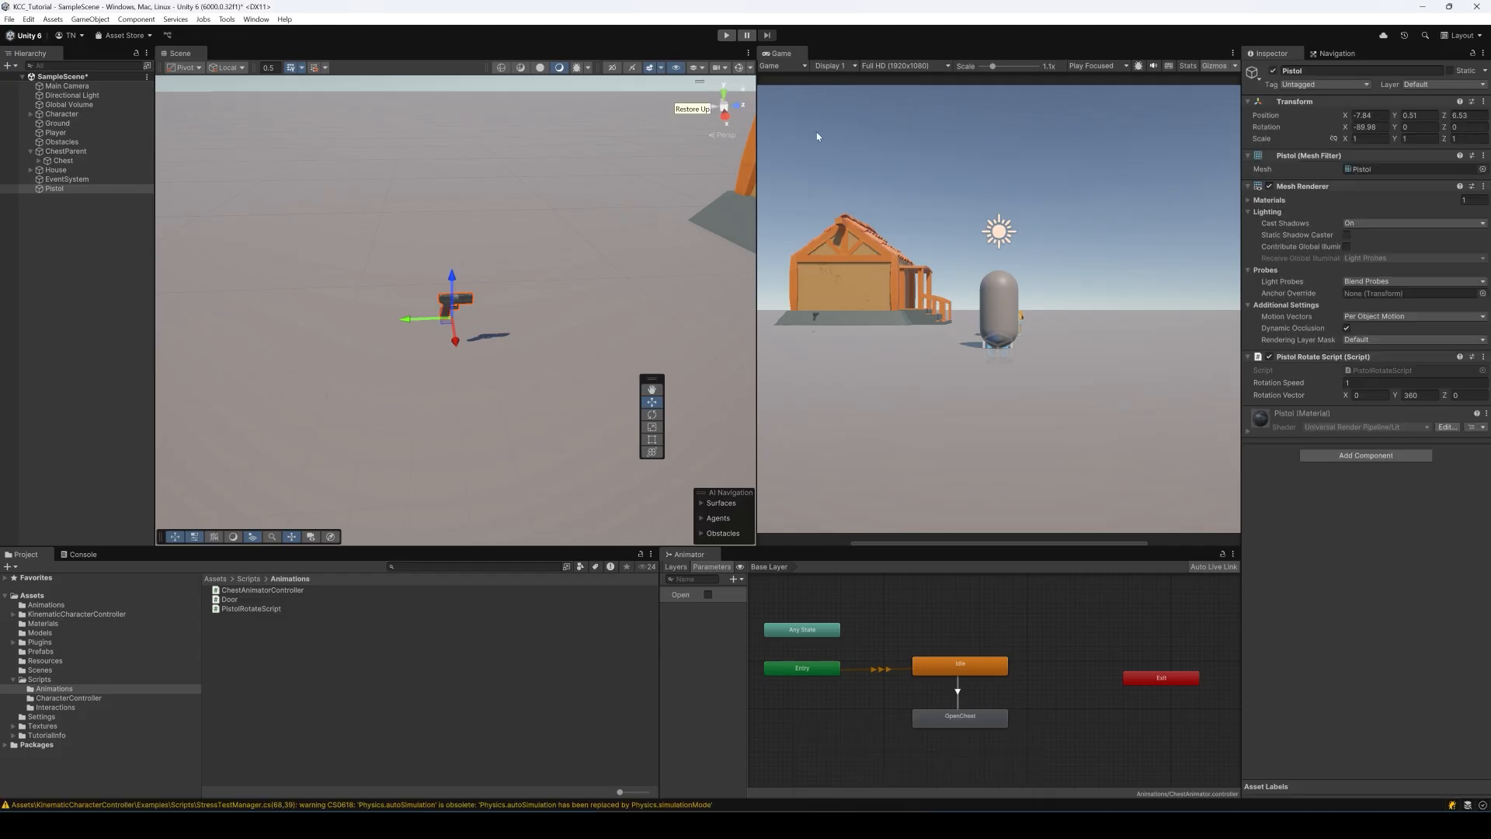
left_click(725, 36)
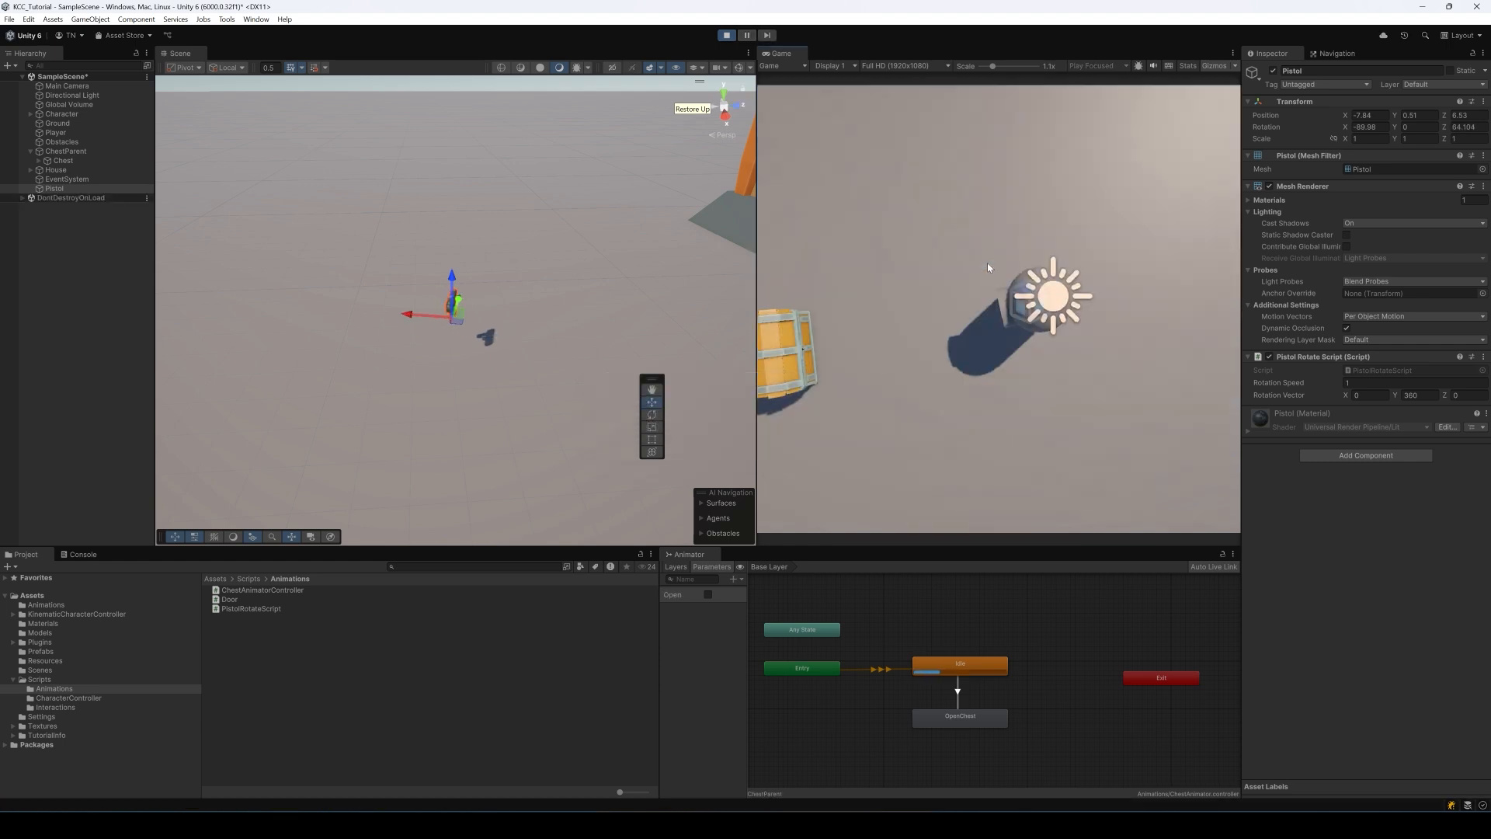
left_click(985, 255)
key("w")
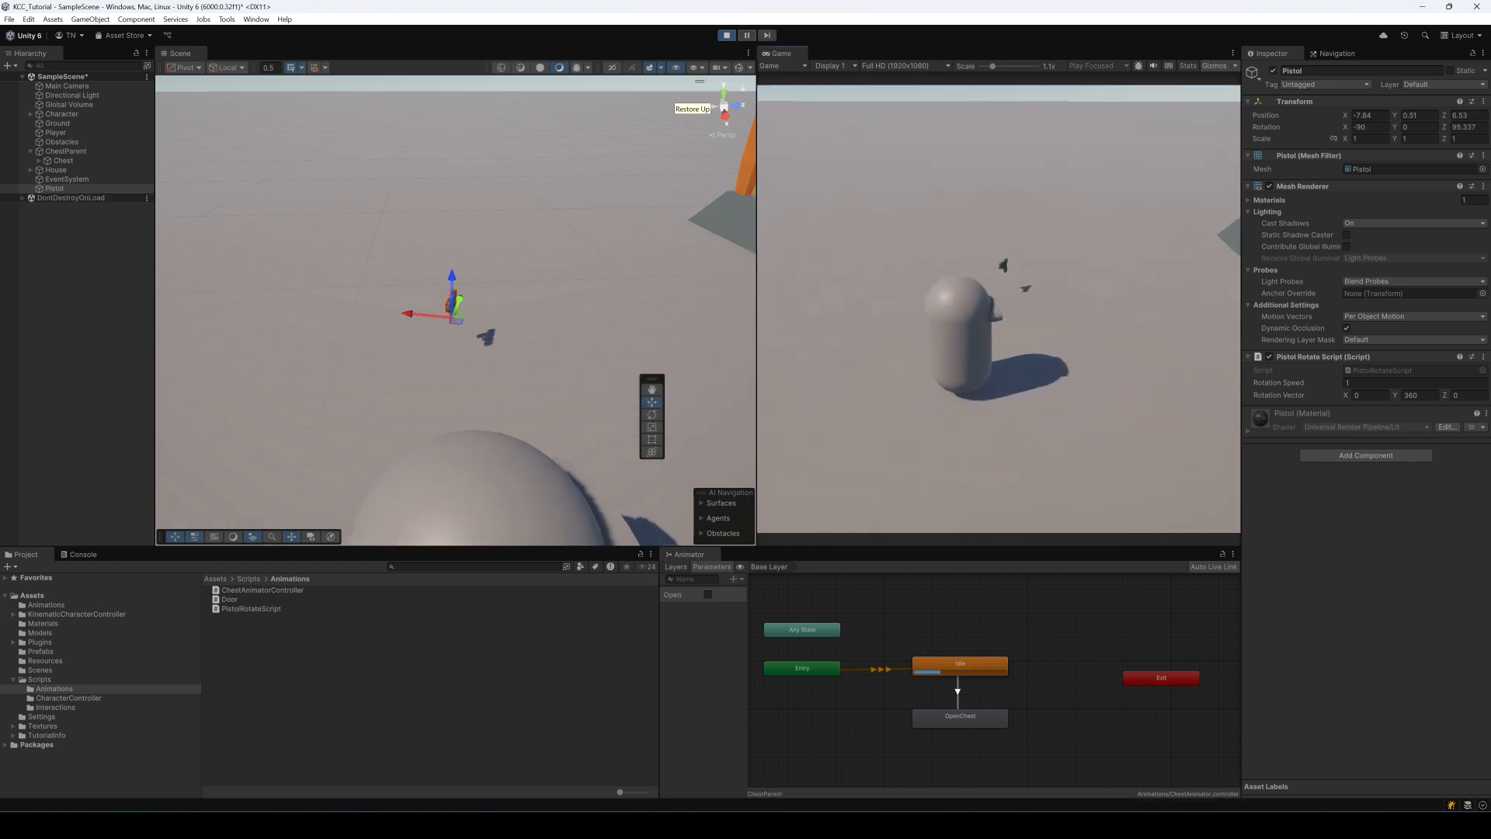
key("w")
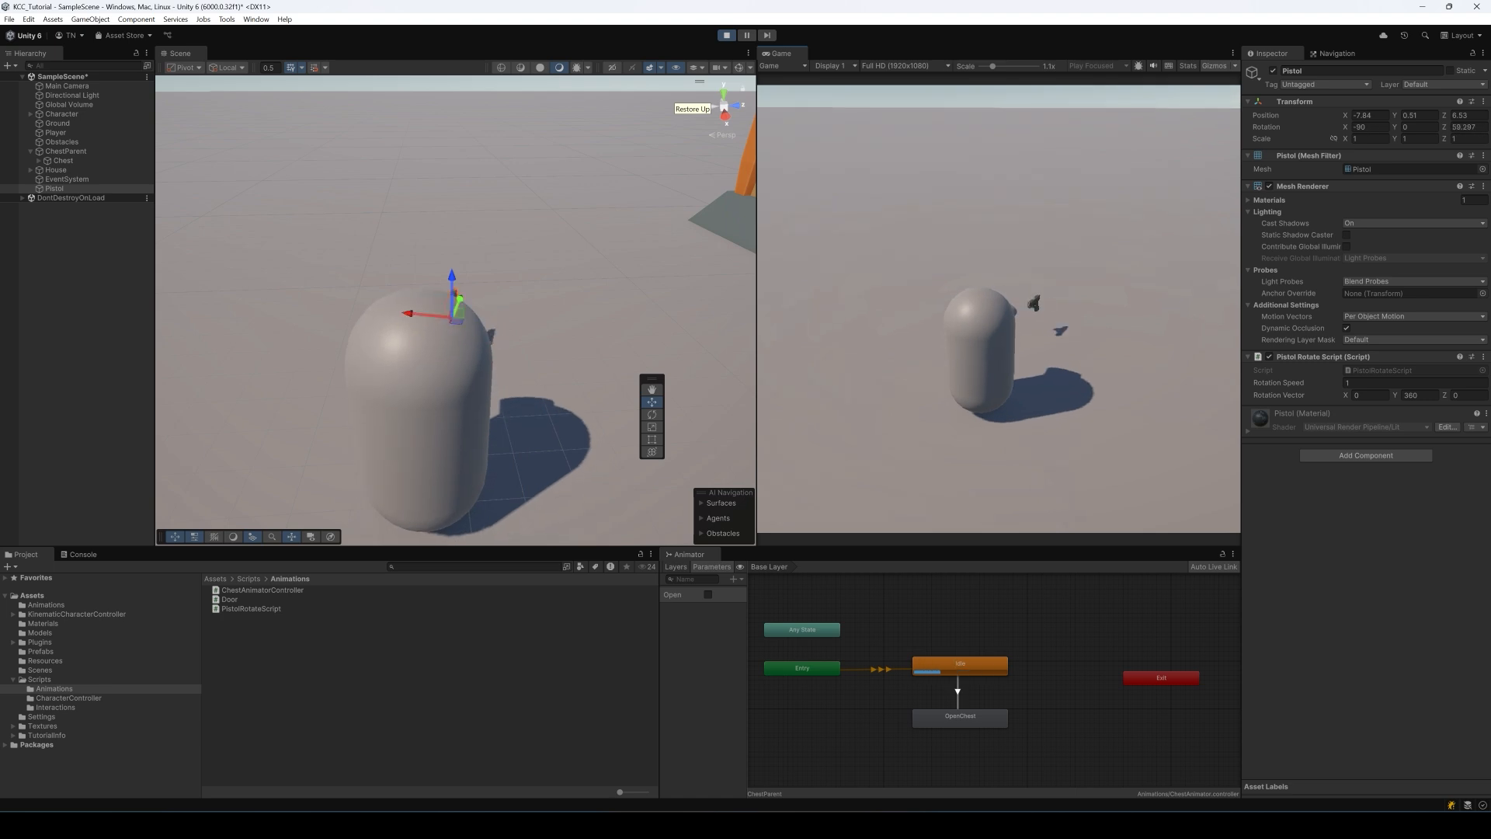
key("w")
key("w")
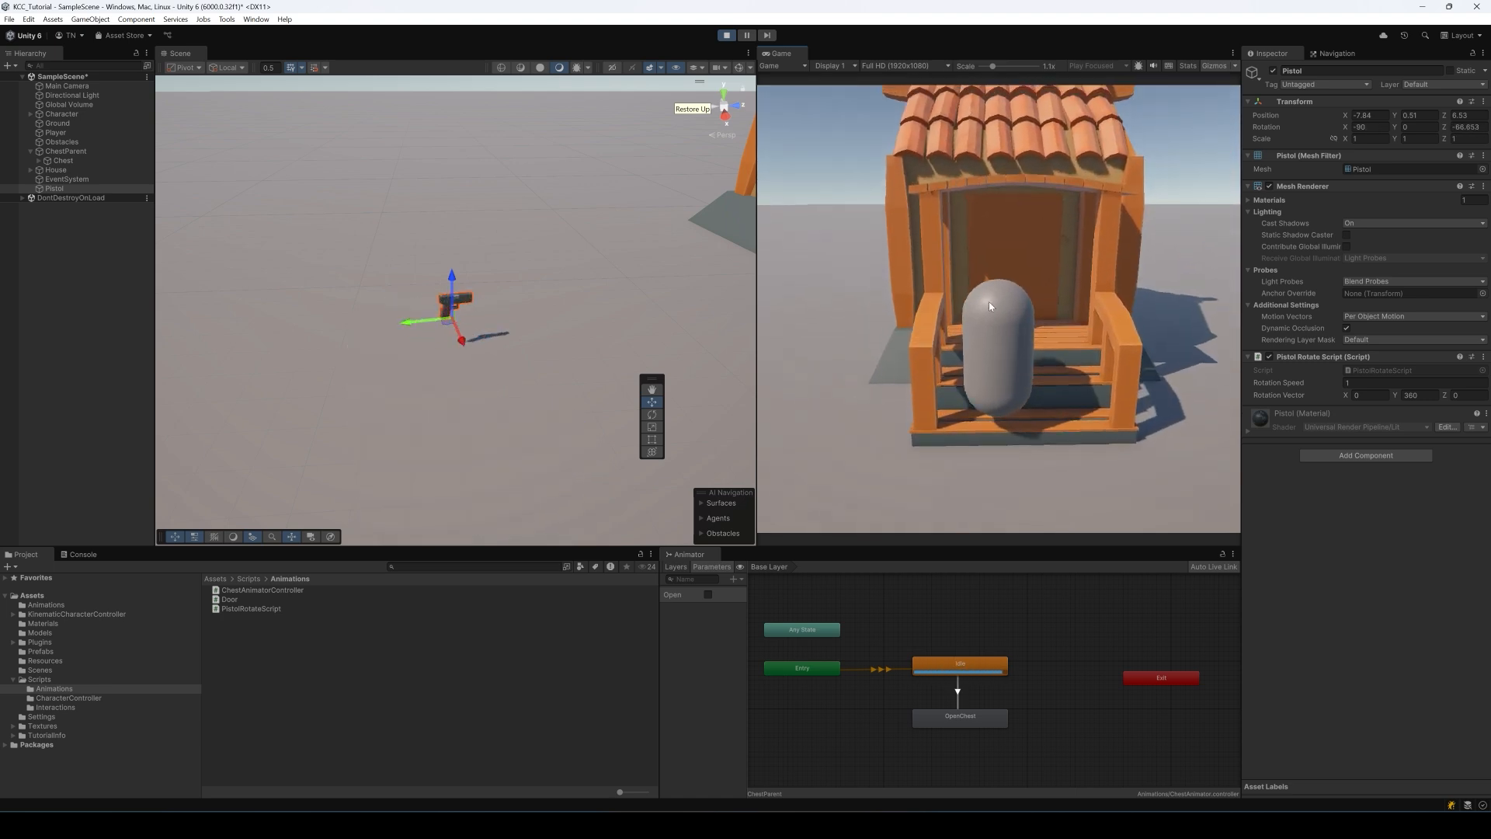
left_click(726, 36)
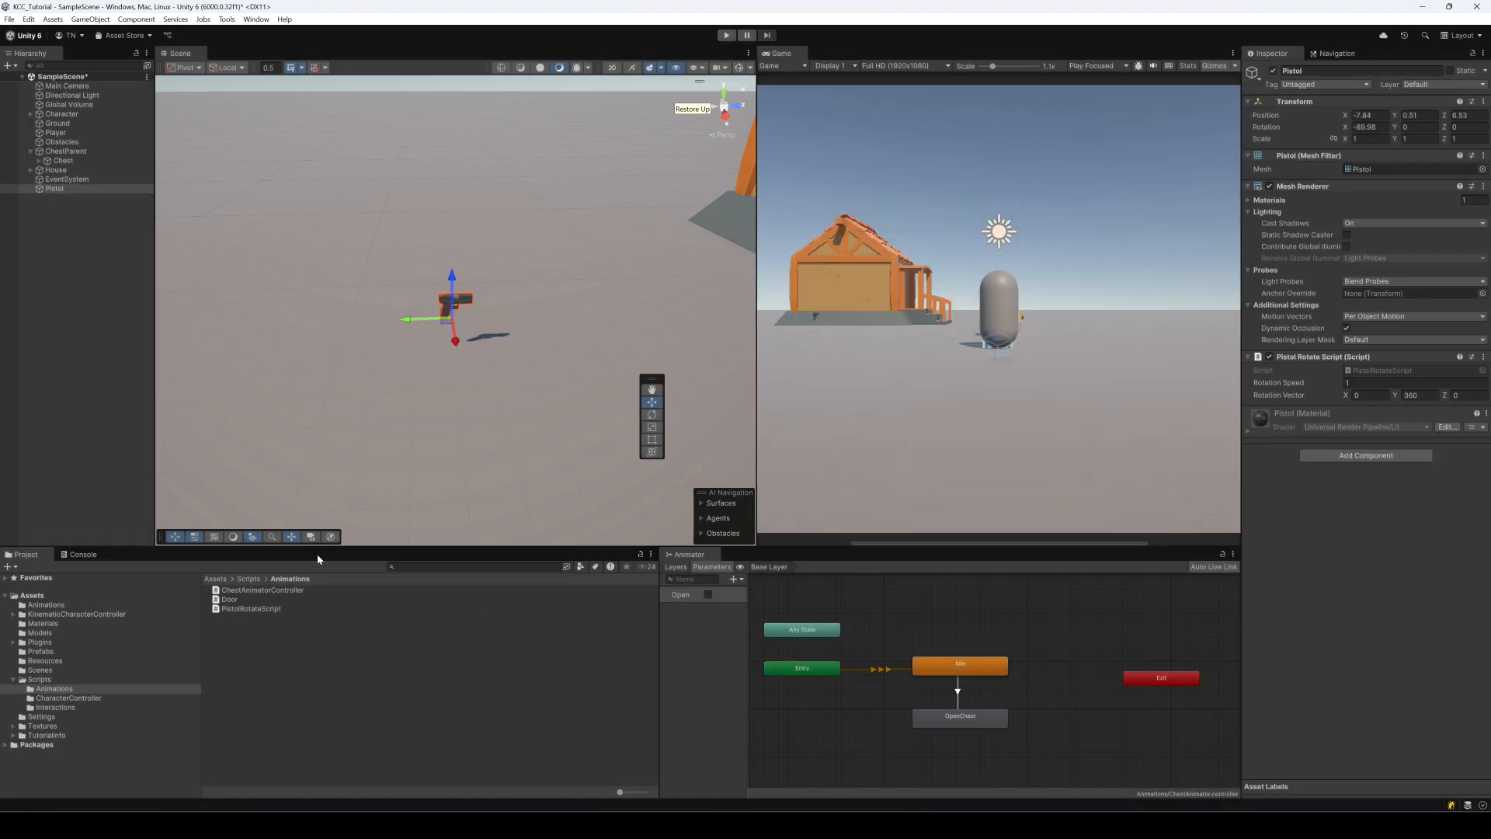
Create a MonoBehaviour script named DoorOpen in the Scripts/Animations folder and open it in Visual Studio
right_click(225, 634)
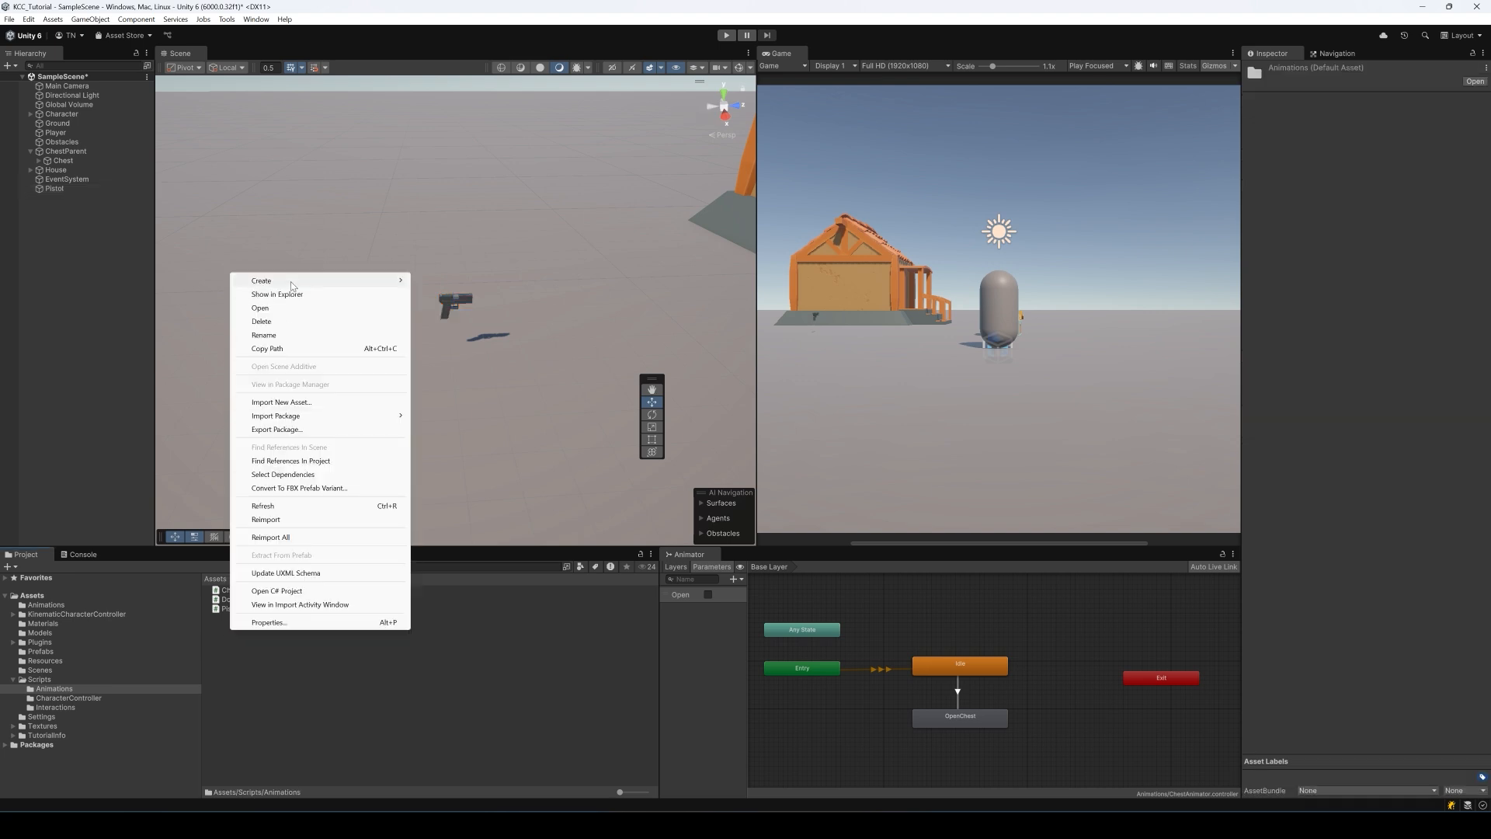
mouse_move(326, 280)
left_click(466, 309)
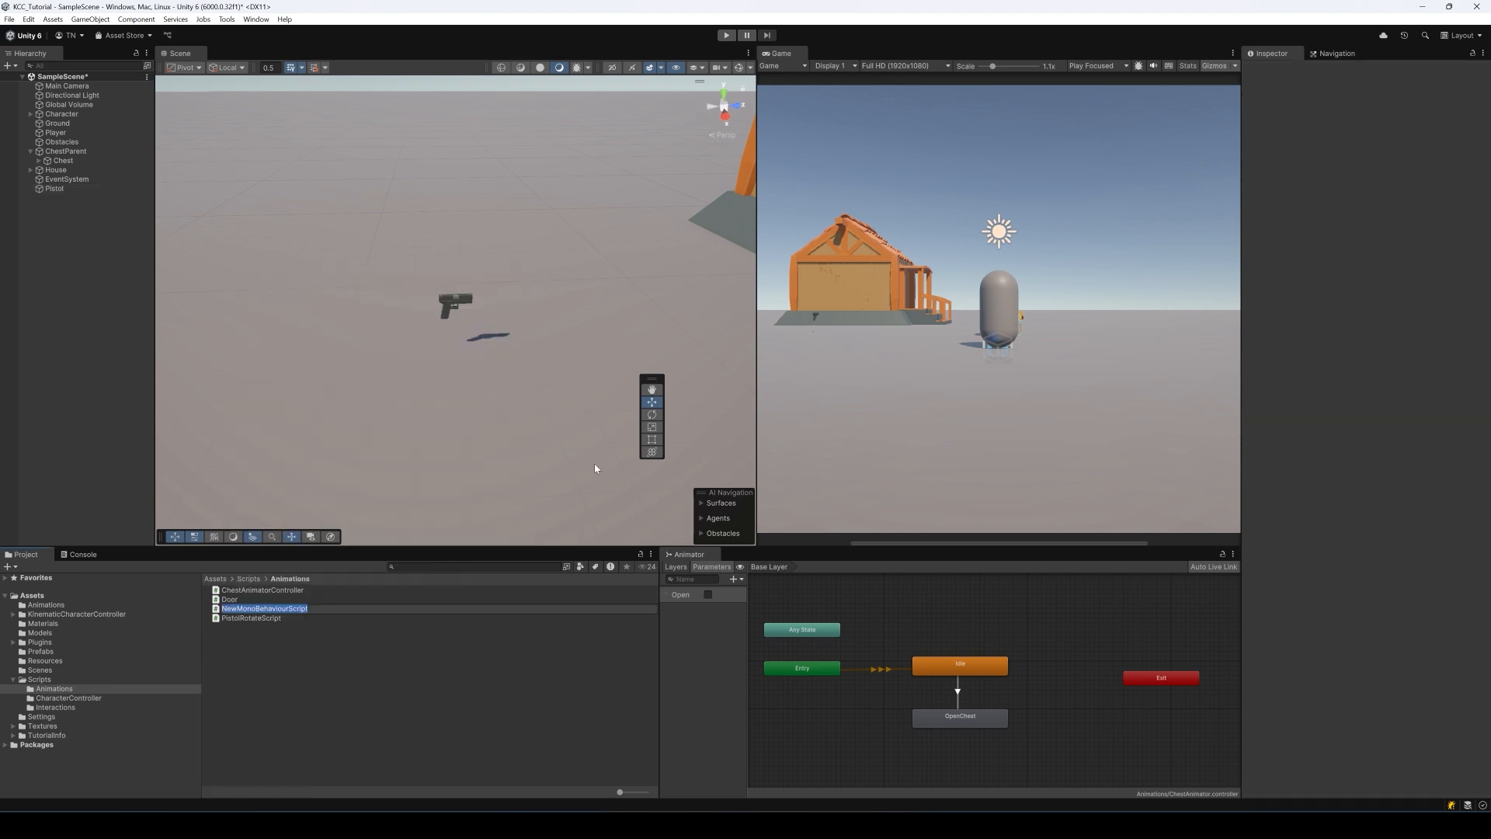
type("DoorOpen")
key("Return")
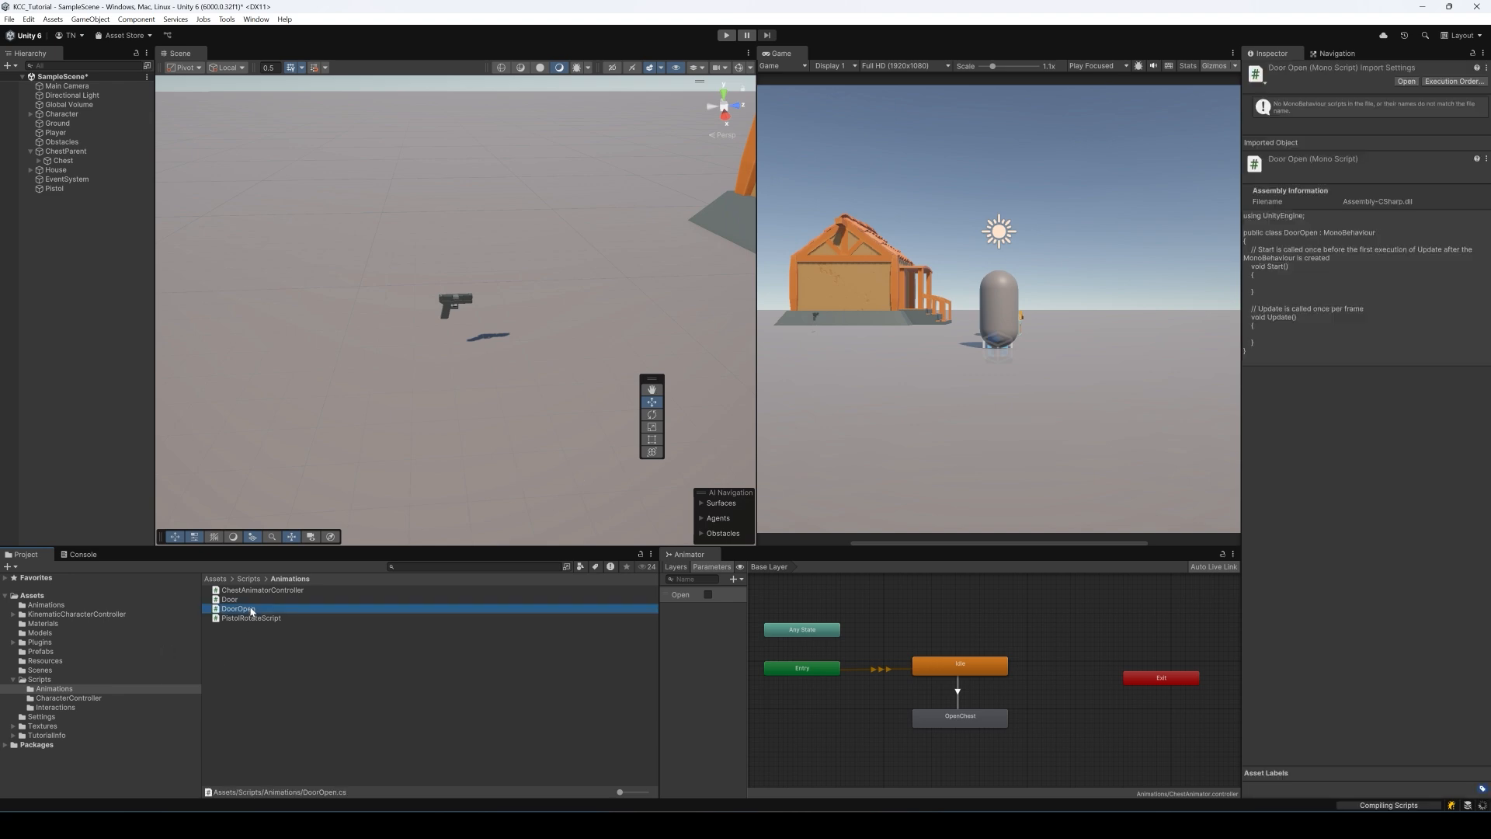
double_click(513, 611)
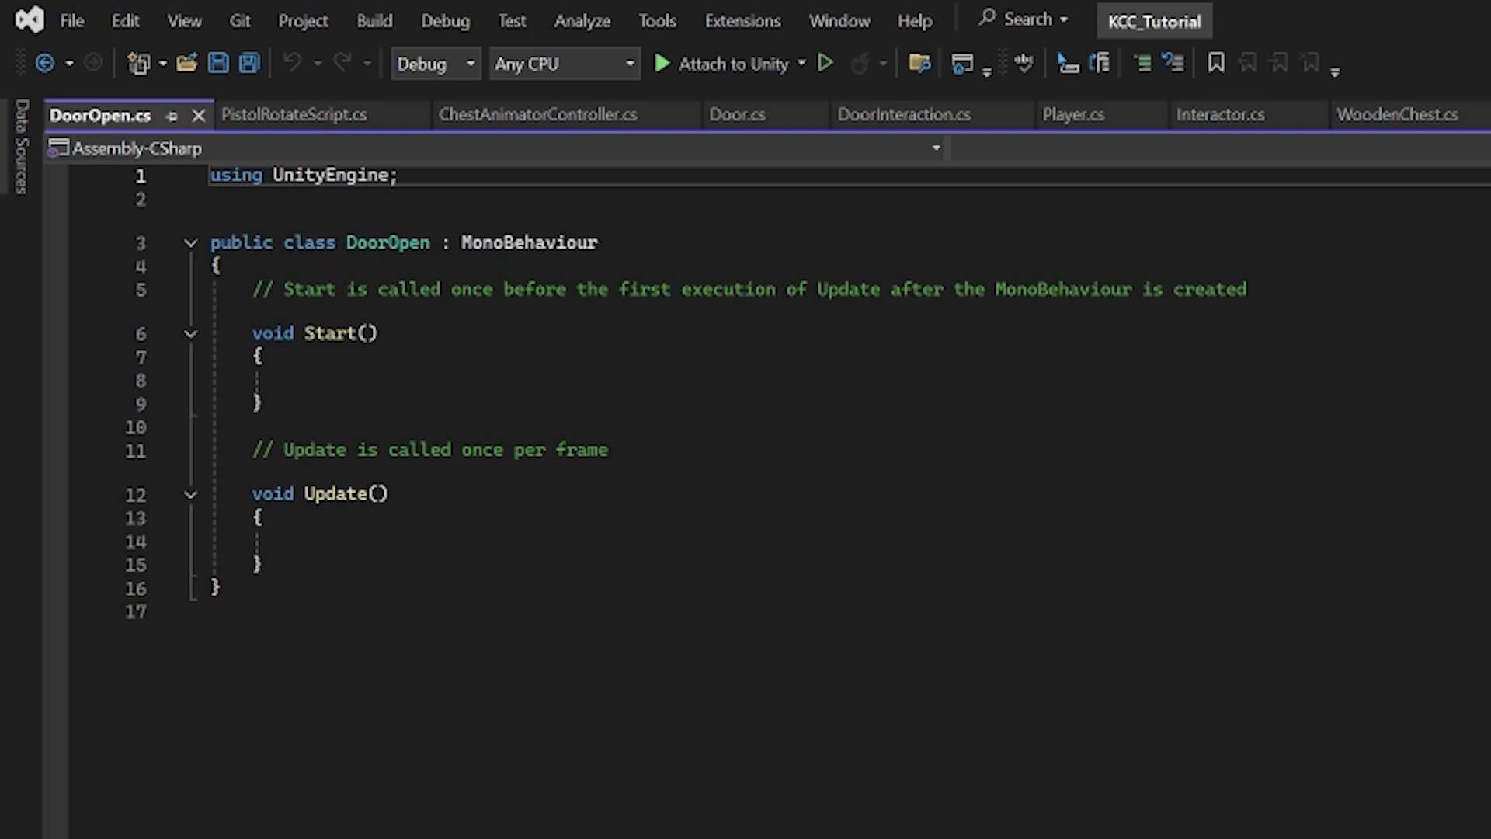
Remove the template comments and the Start and Update methods from the DoorOpen class, leaving one empty line in its body
left_click(253, 289)
key("shift+End")
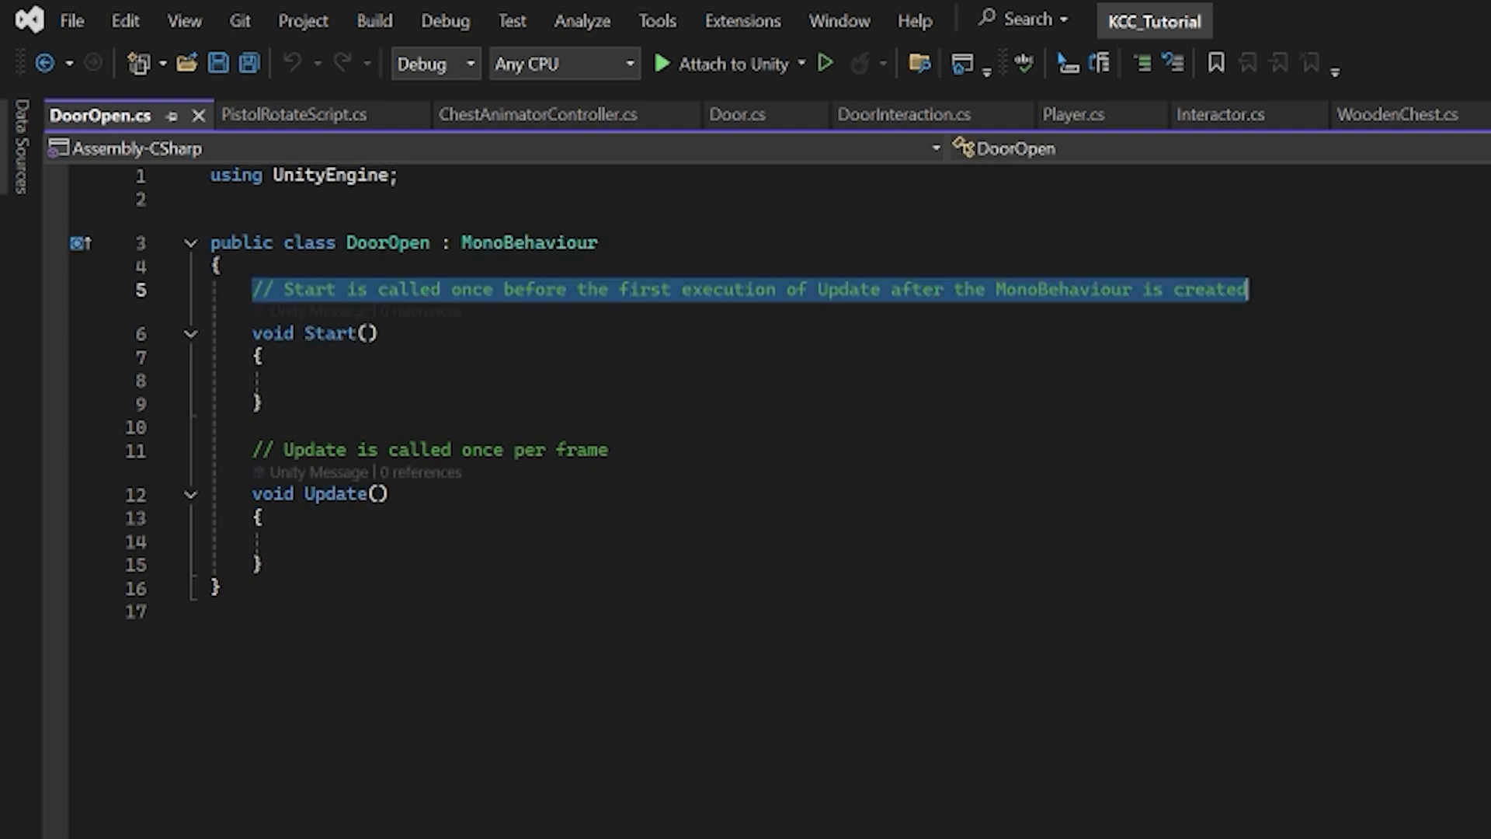
key("Delete")
key("Down")
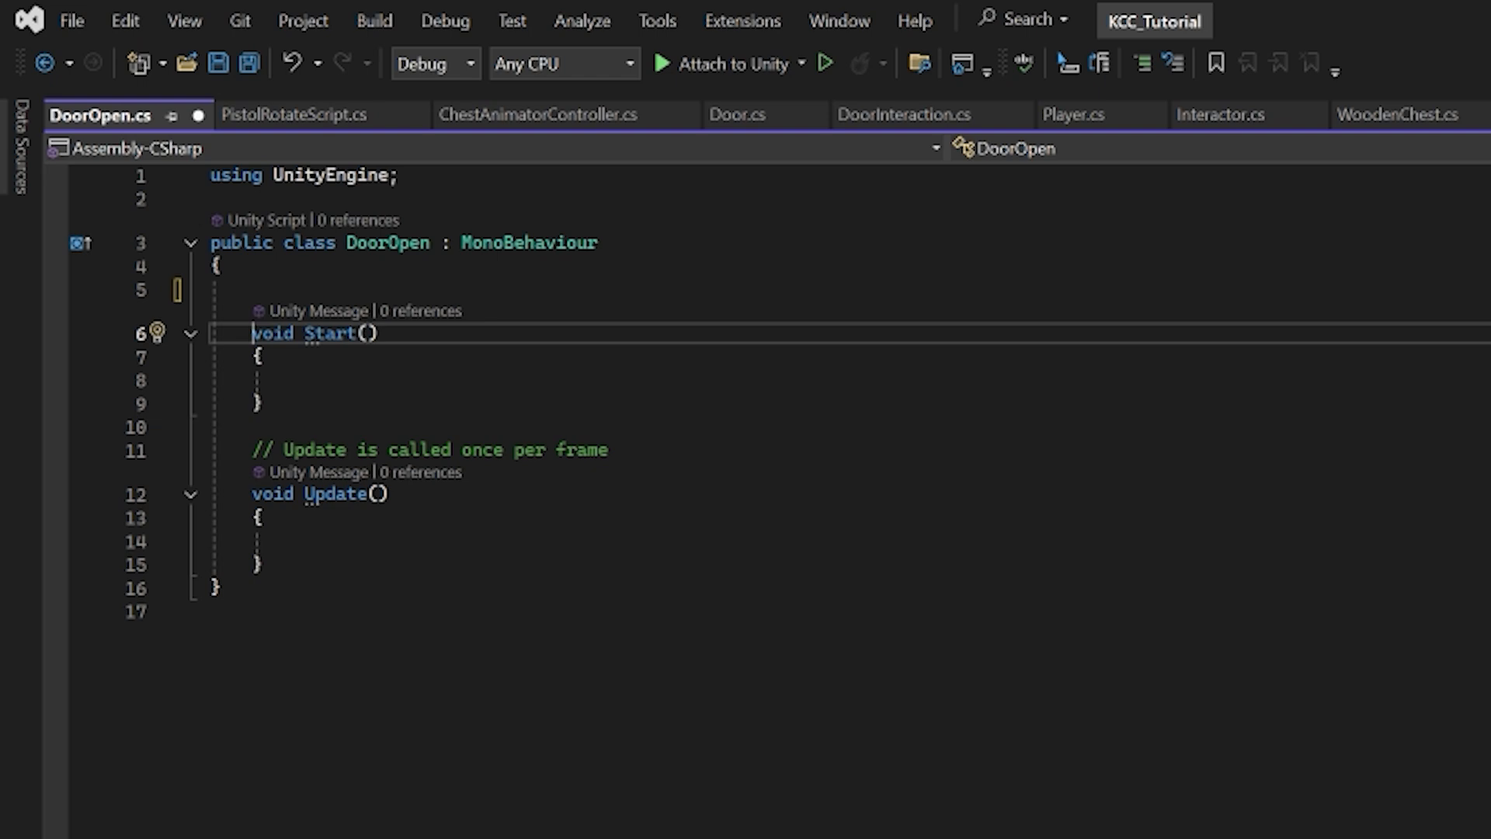
key("shift+Down")
key("shift+Down")
key("shift+Down")
key("shift+Down")
key("shift+Down")
key("shift+Down")
key("shift+Down")
key("shift+Down")
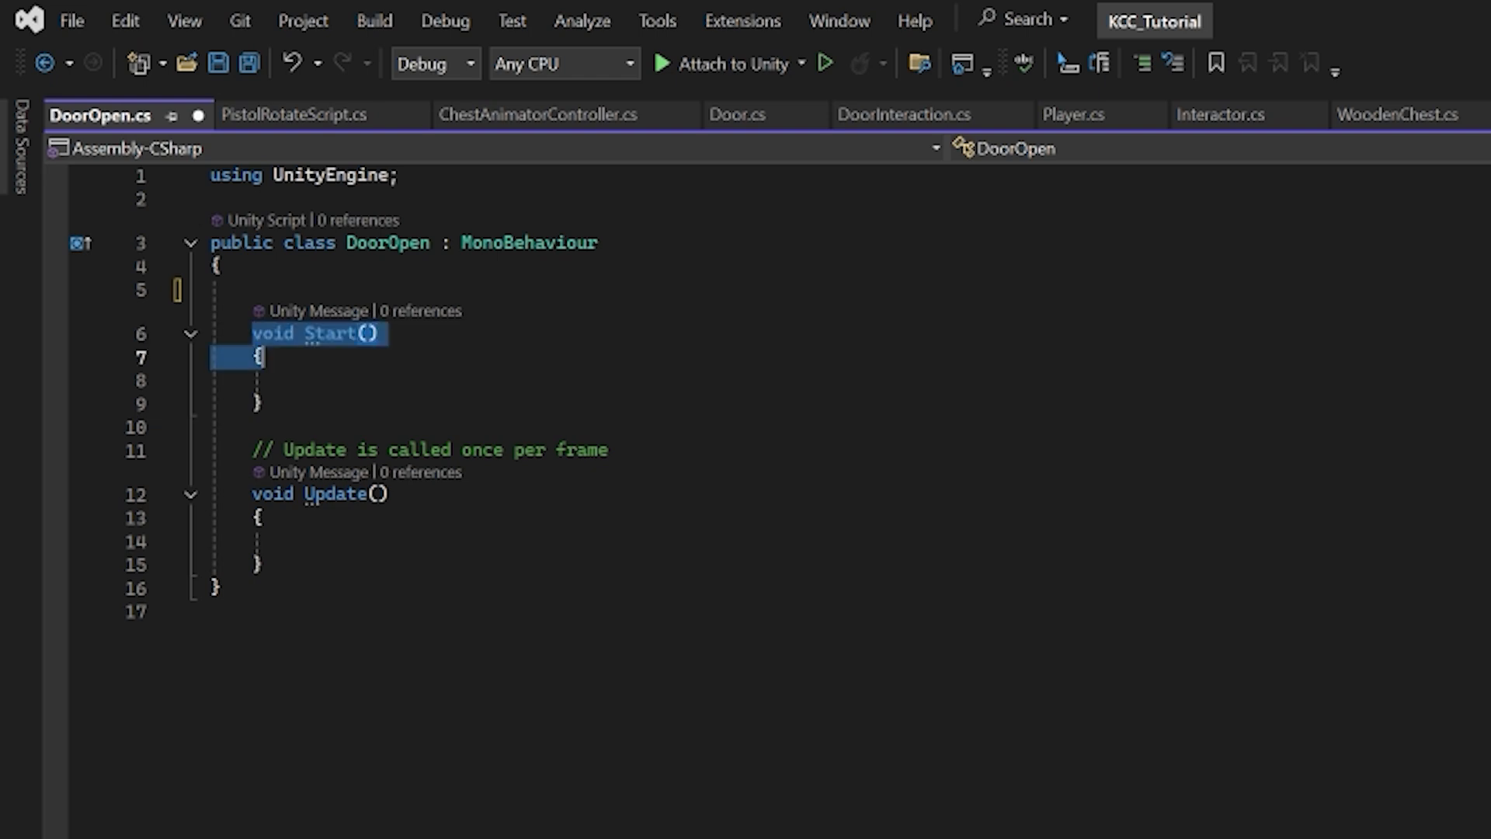
key("shift+Down")
key("Delete")
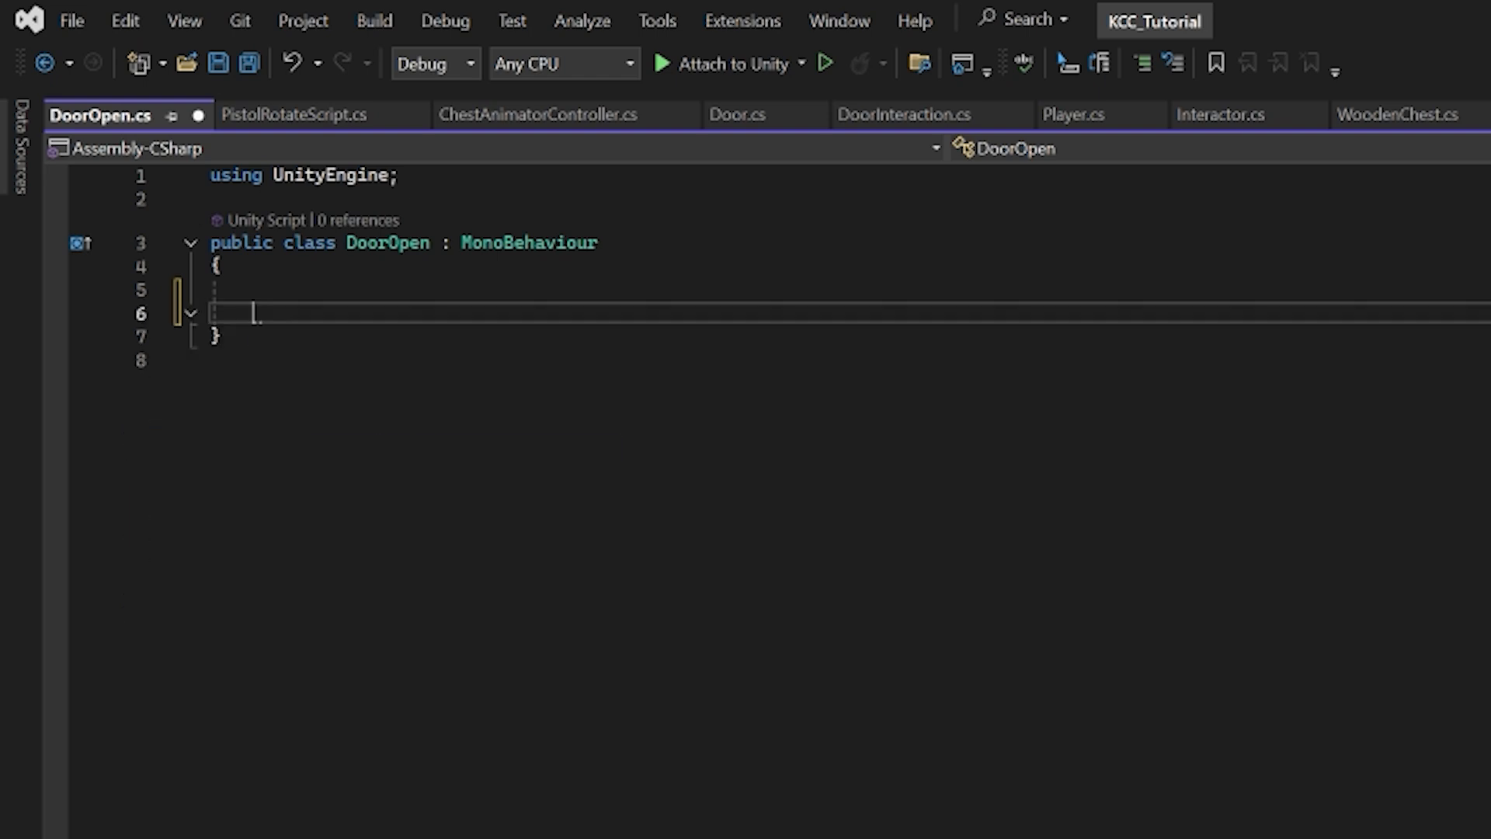
key("Up")
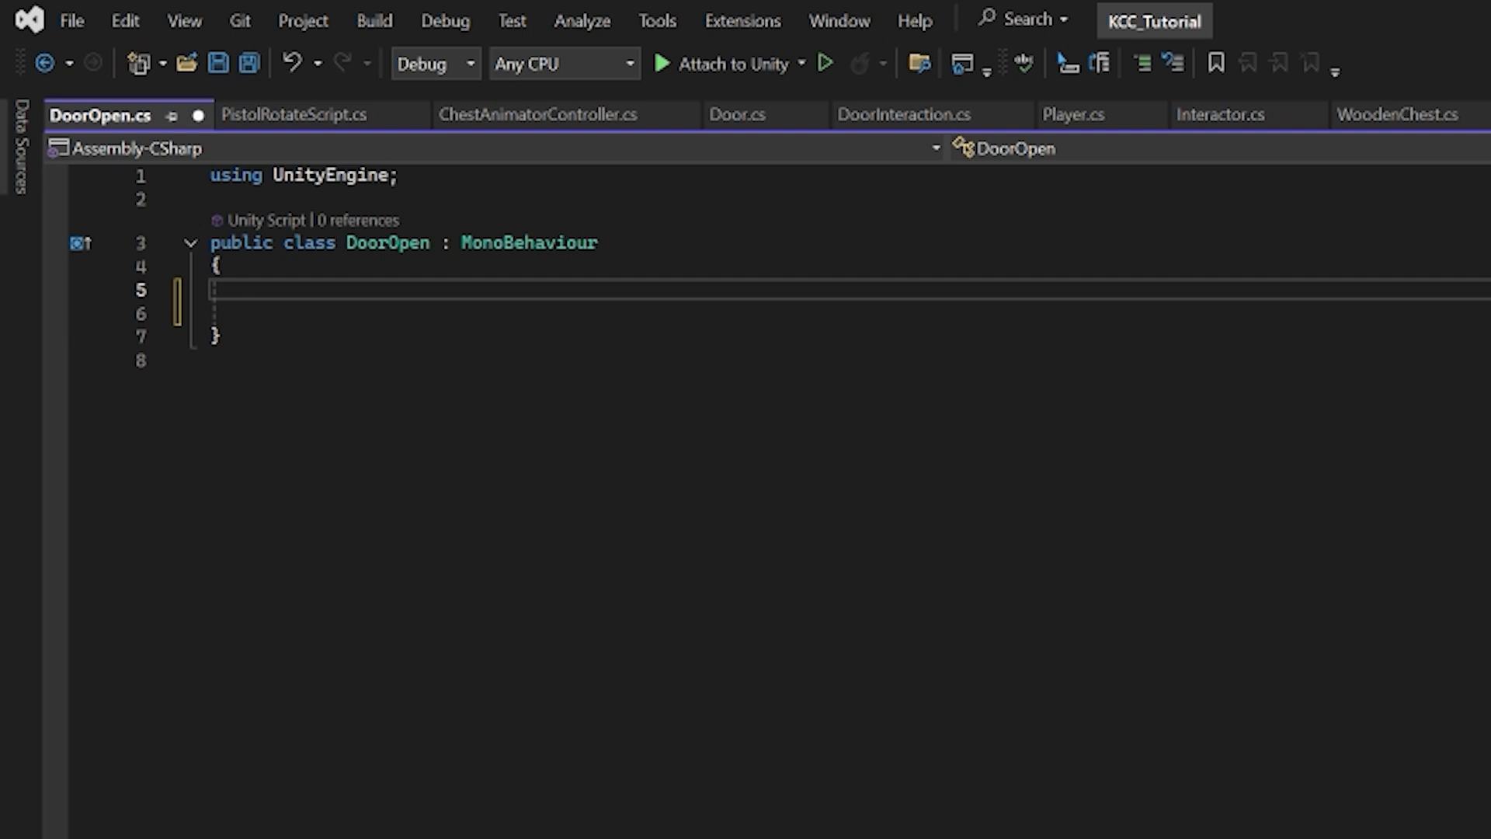
key("BackSpace")
key("BackSpace")
key("Down")
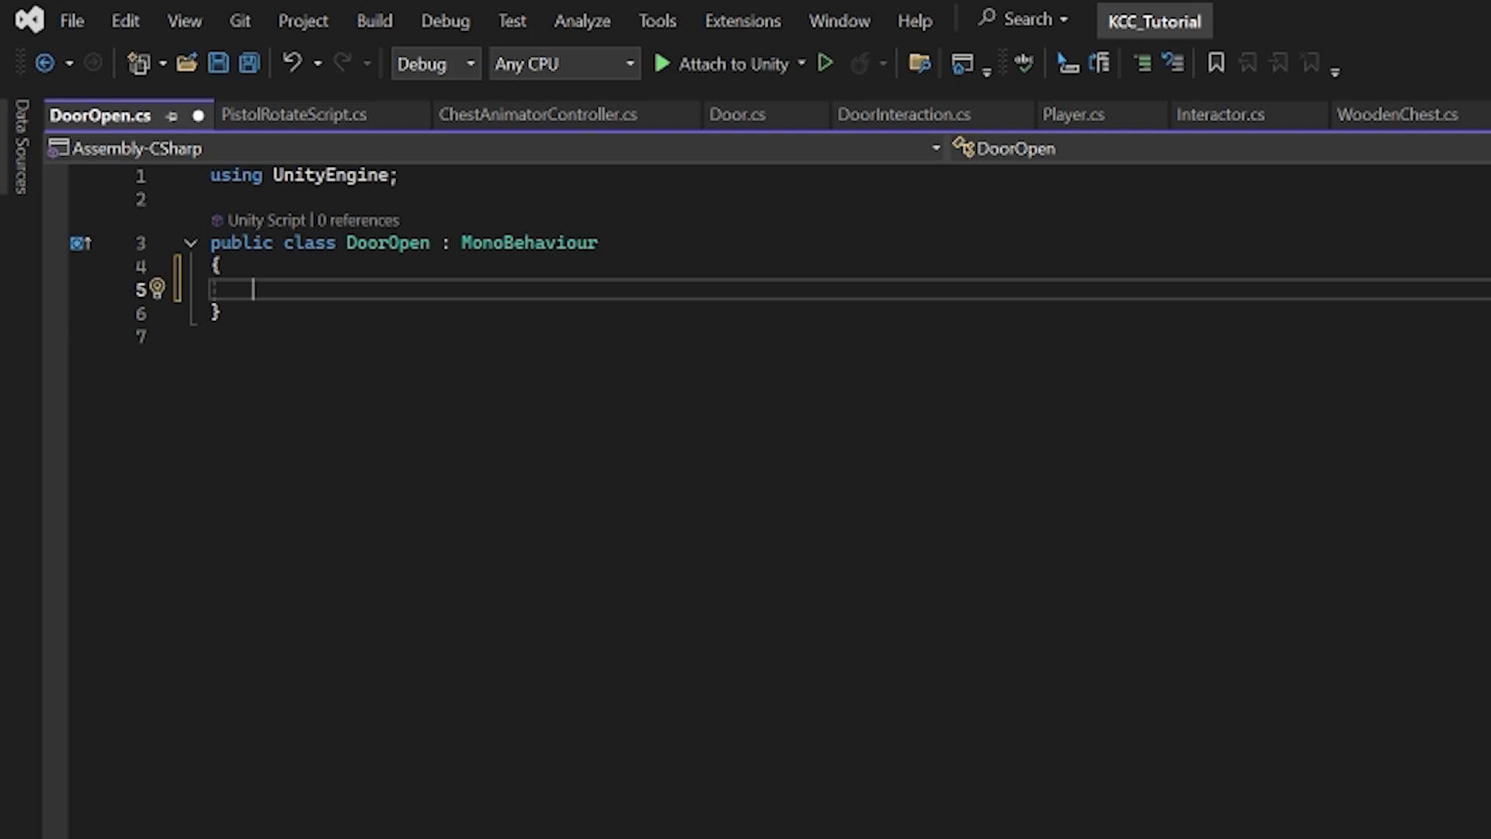
Declare an empty public void method named OpenDoor() in the DoorOpen class
type("pub")
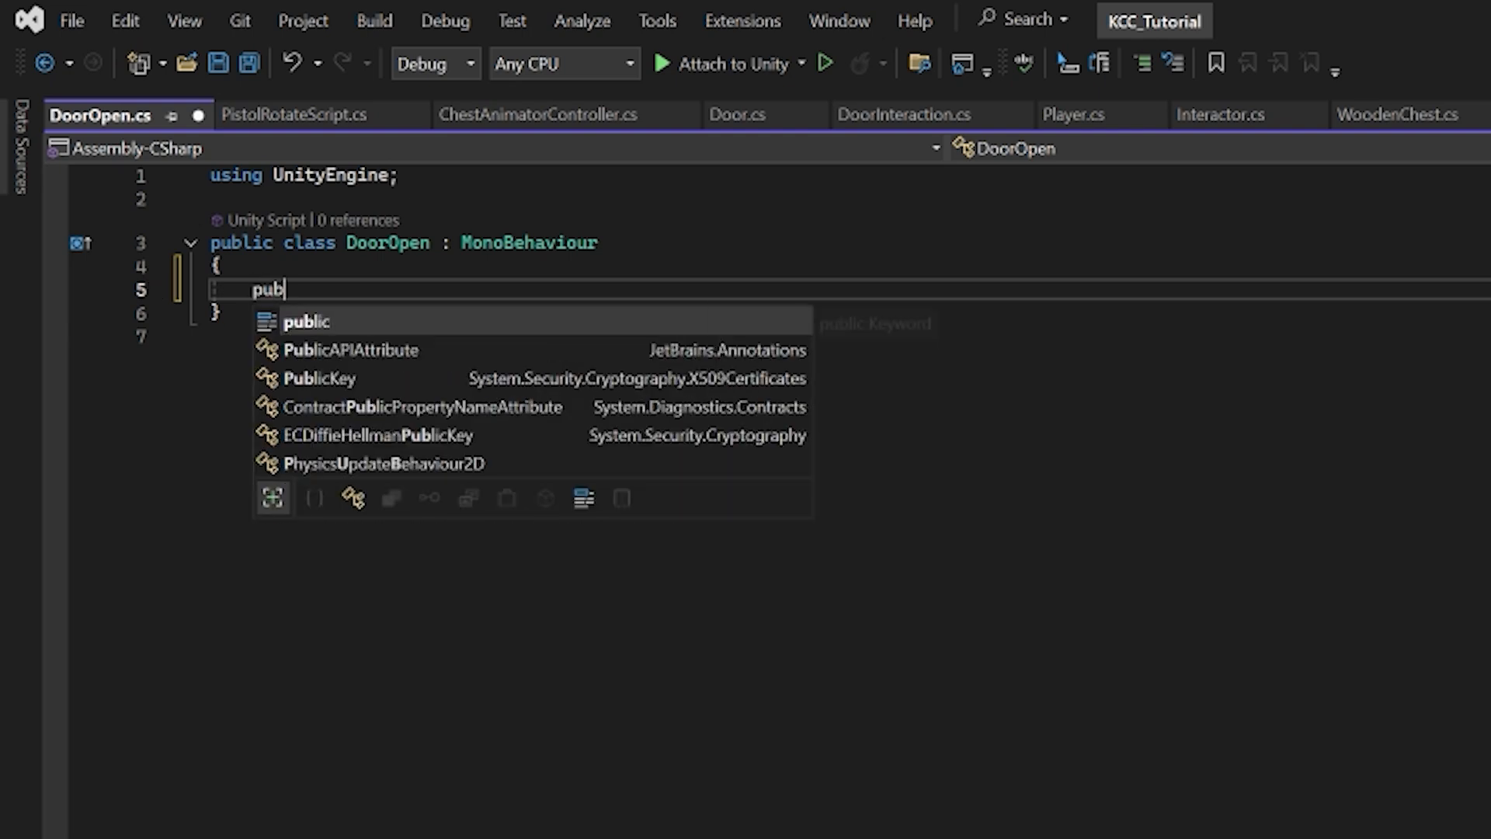
type("lic void Open")
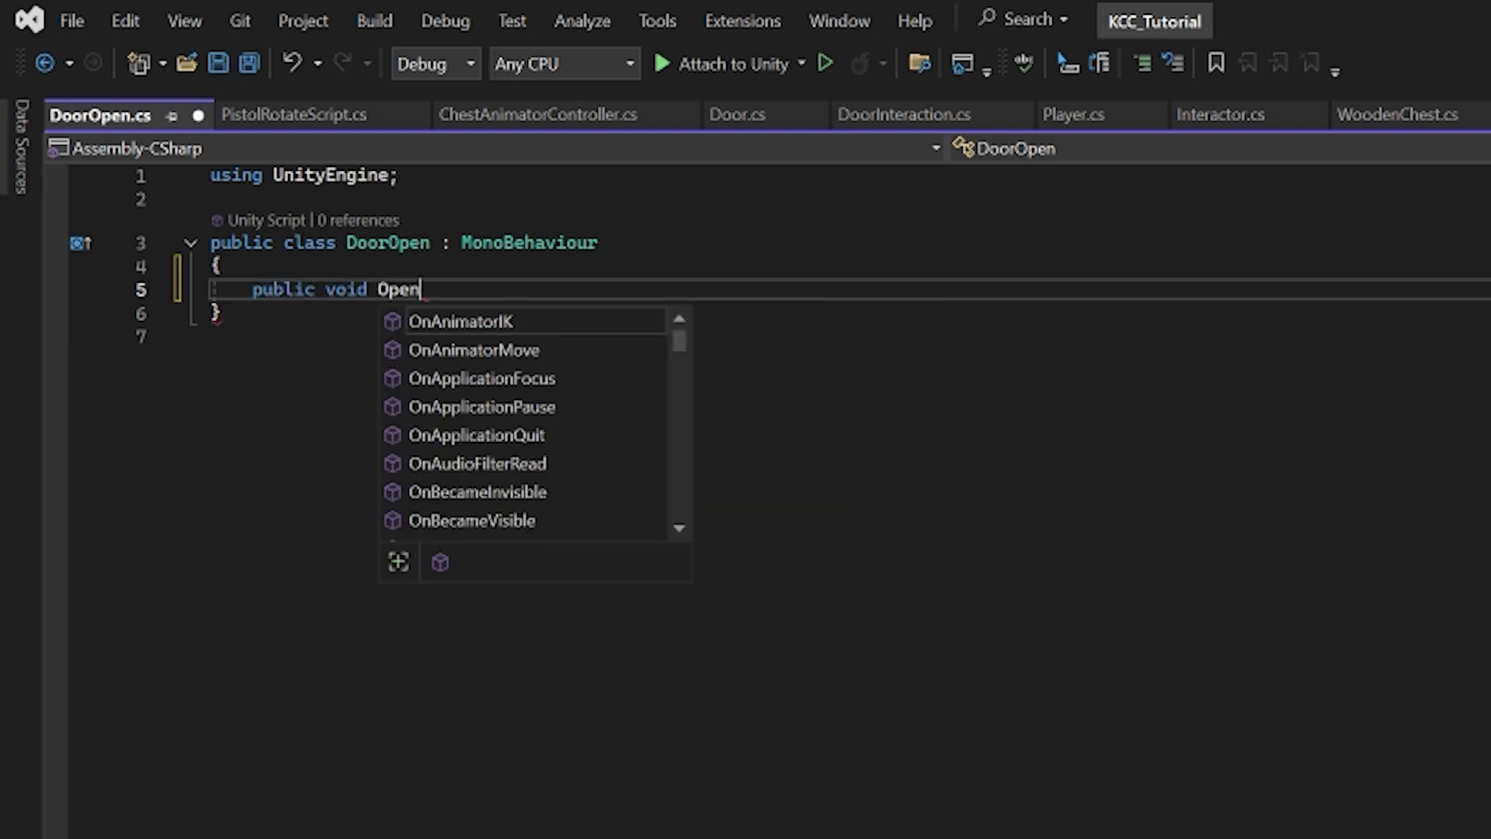
type("Door()")
key("Return")
type("{")
key("Return")
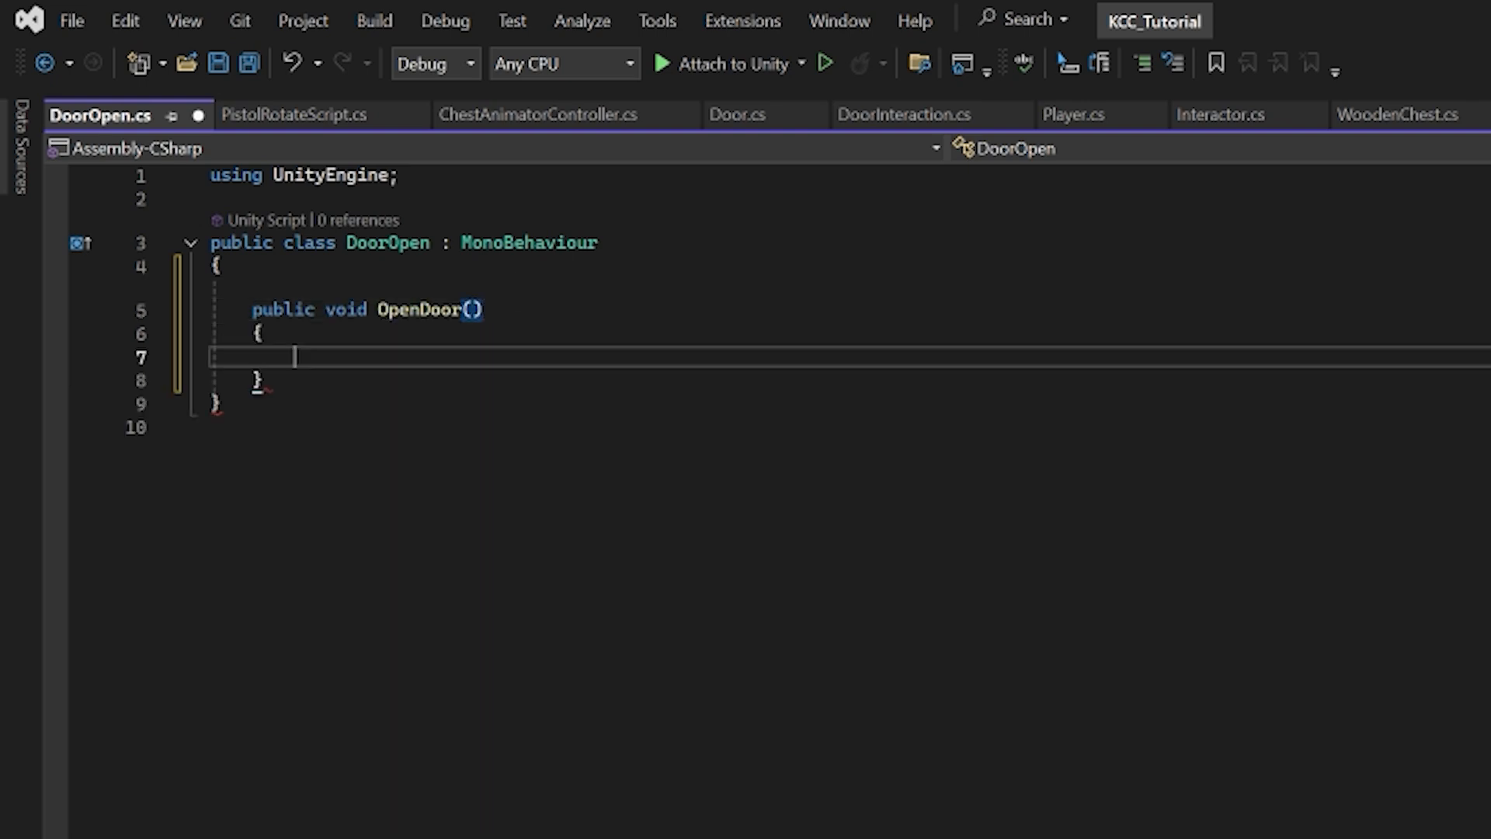
Start a transform.DORotate() call inside OpenDoor, bringing in the DG.Tweening namespace through code completion
type("TransparencySortMode")
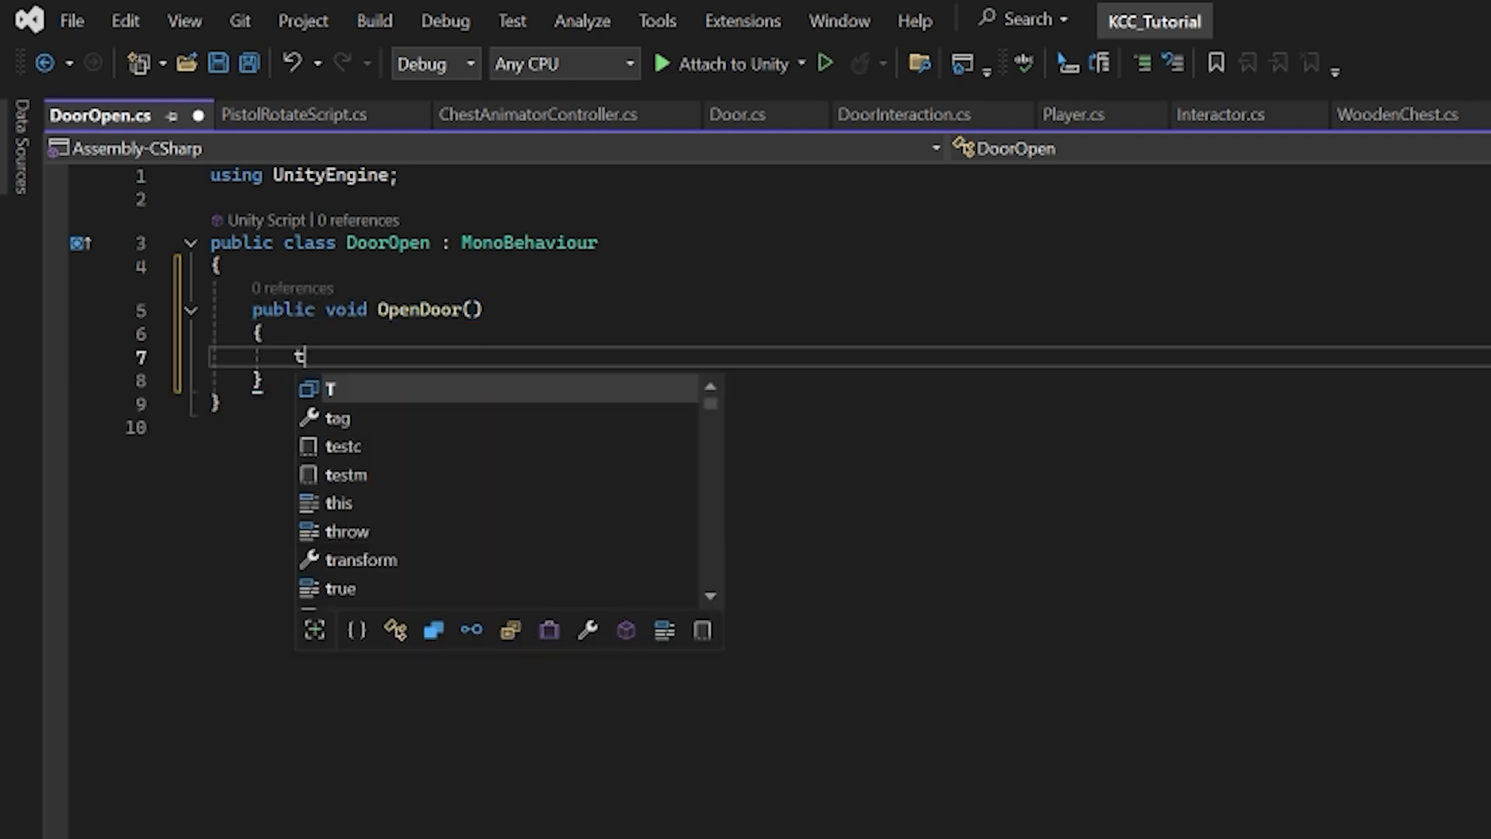
key("ctrl+z")
key("BackSpace")
type("nsform.DORot")
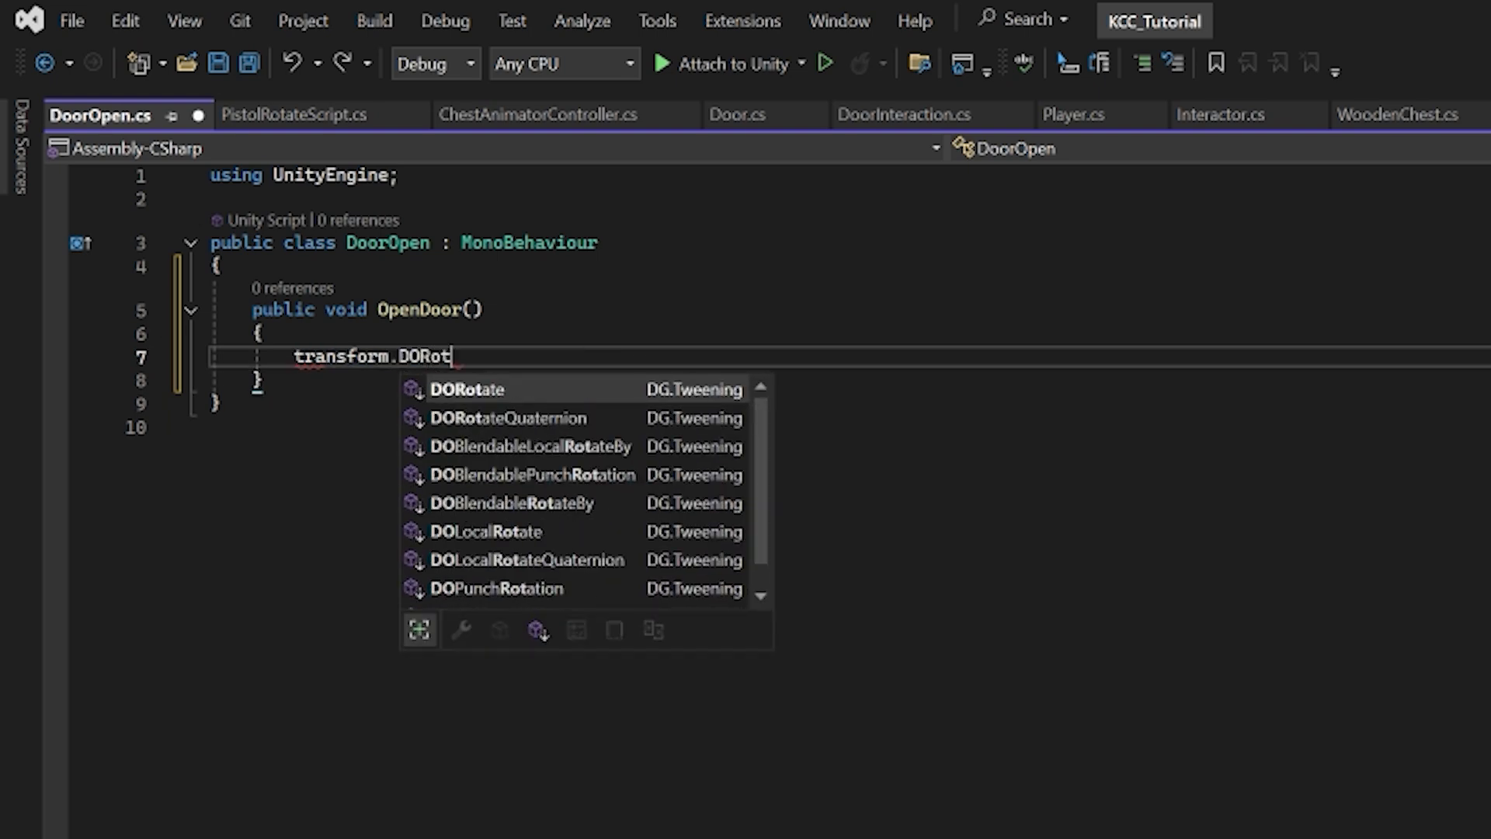
key("Tab")
type("(")
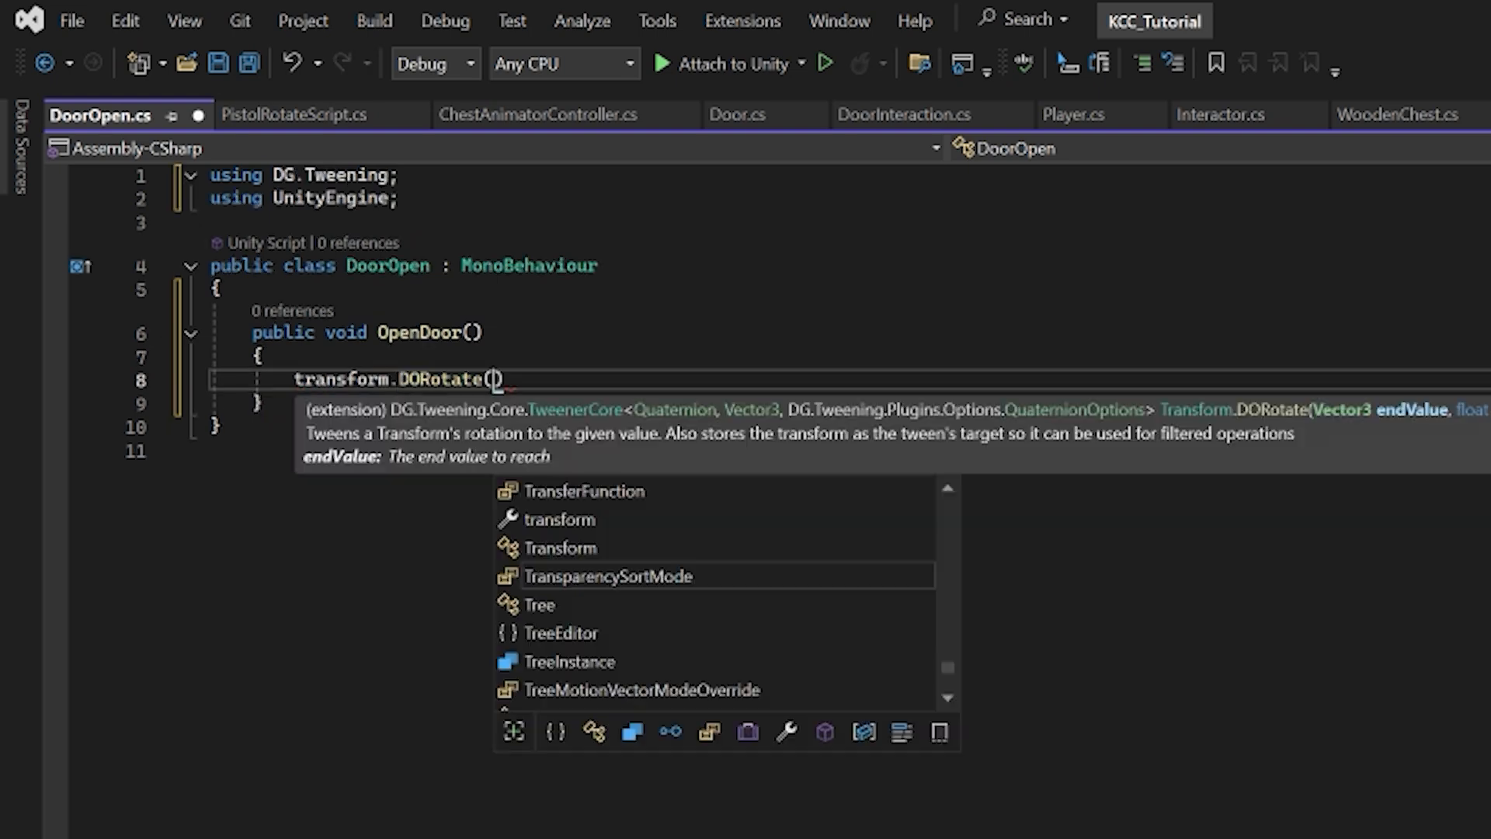
Add a [SerializeField] attribute at the top of the DoorOpen class, above the OpenDoor method
key("Escape")
key("Up")
key("Up")
key("Up")
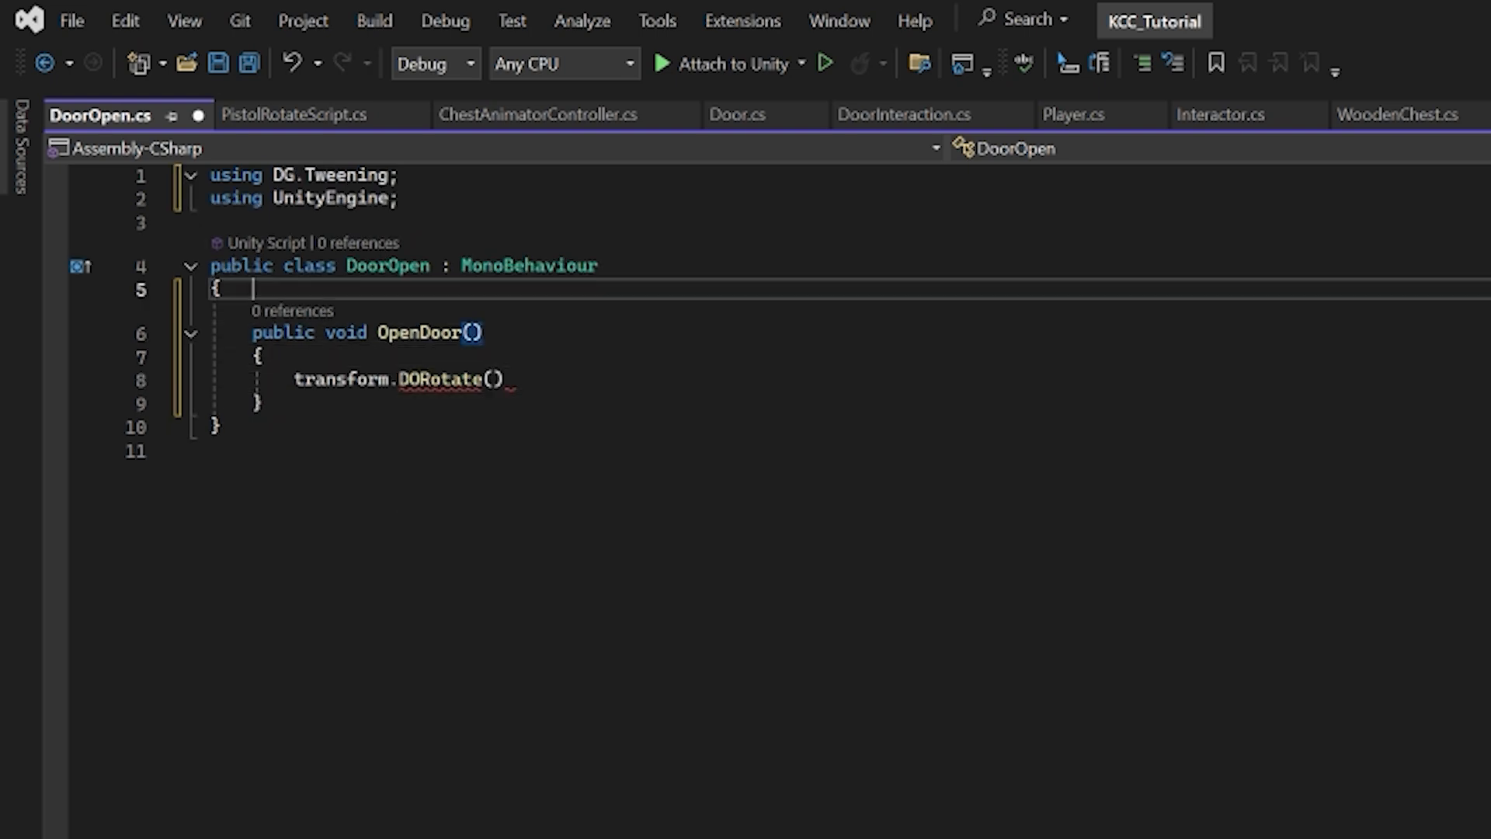
key("Return")
key("Return")
key("Up")
type("[Ser")
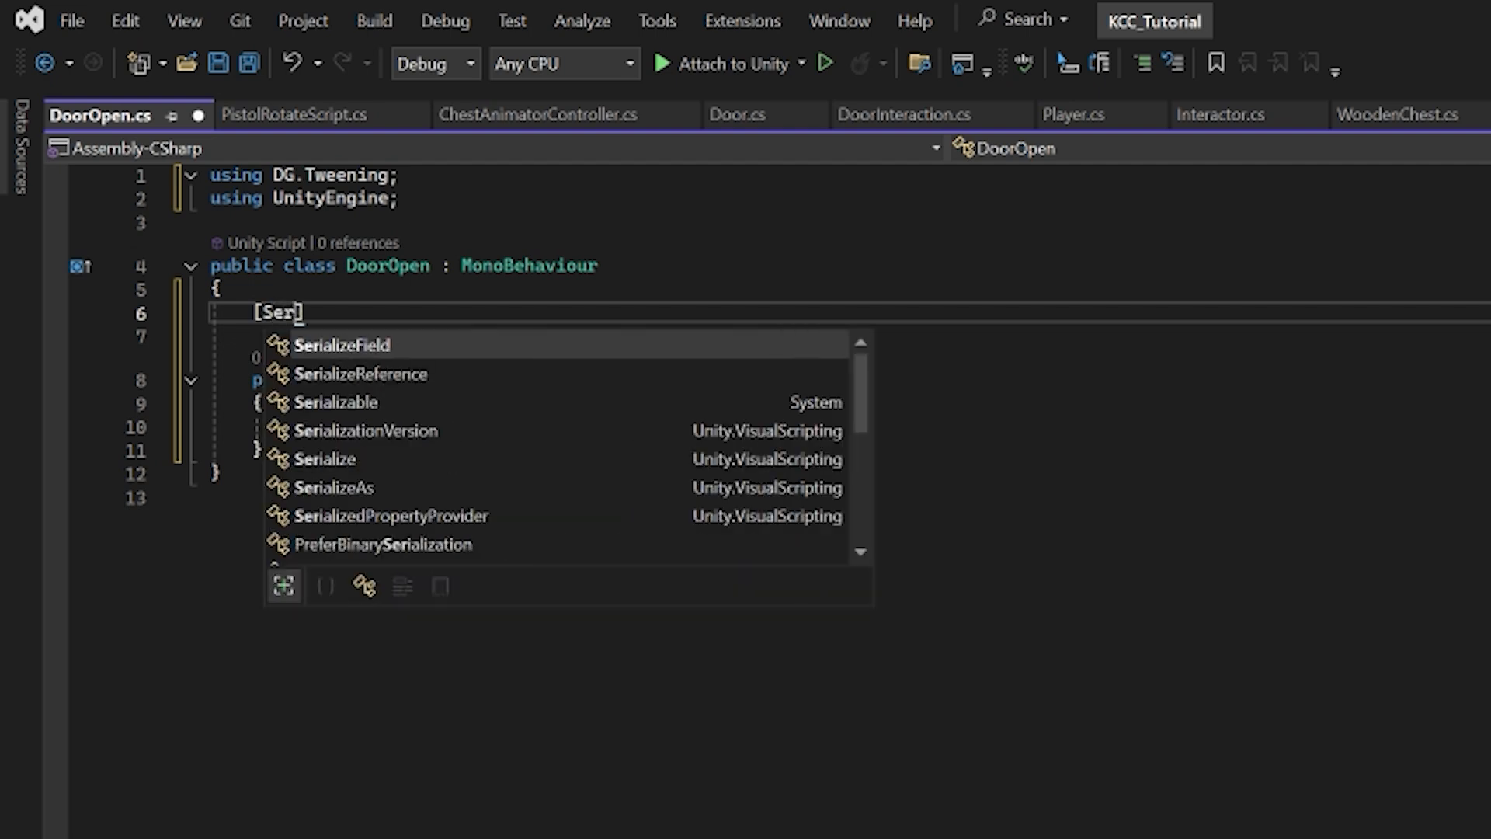
key("Tab")
key("End")
key("Return")
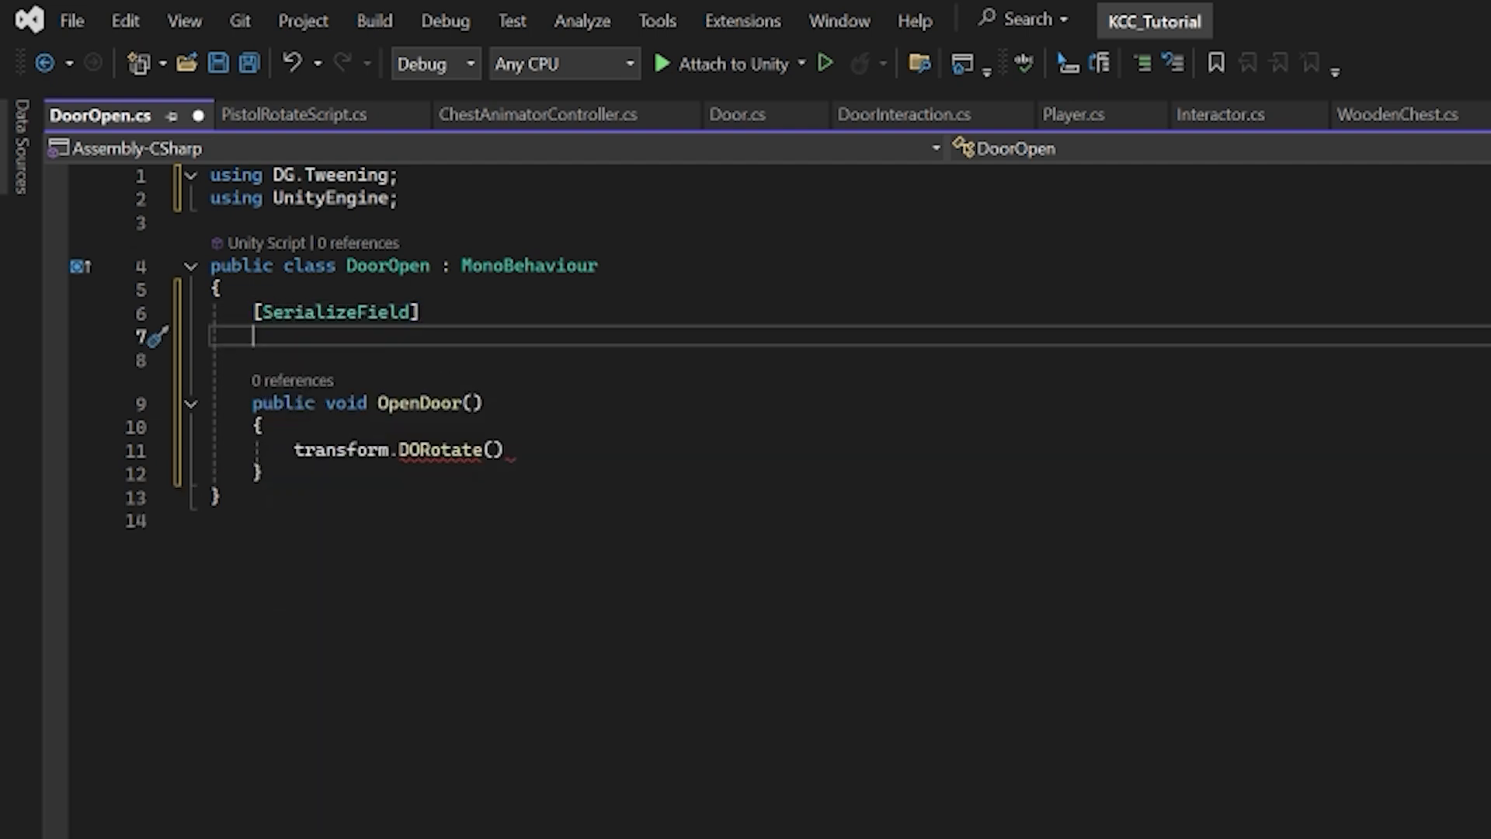
Declare private Vector3 _rotationVector under the attribute and initialize it with new Vector3(0f, 110f, 0f)
type("private")
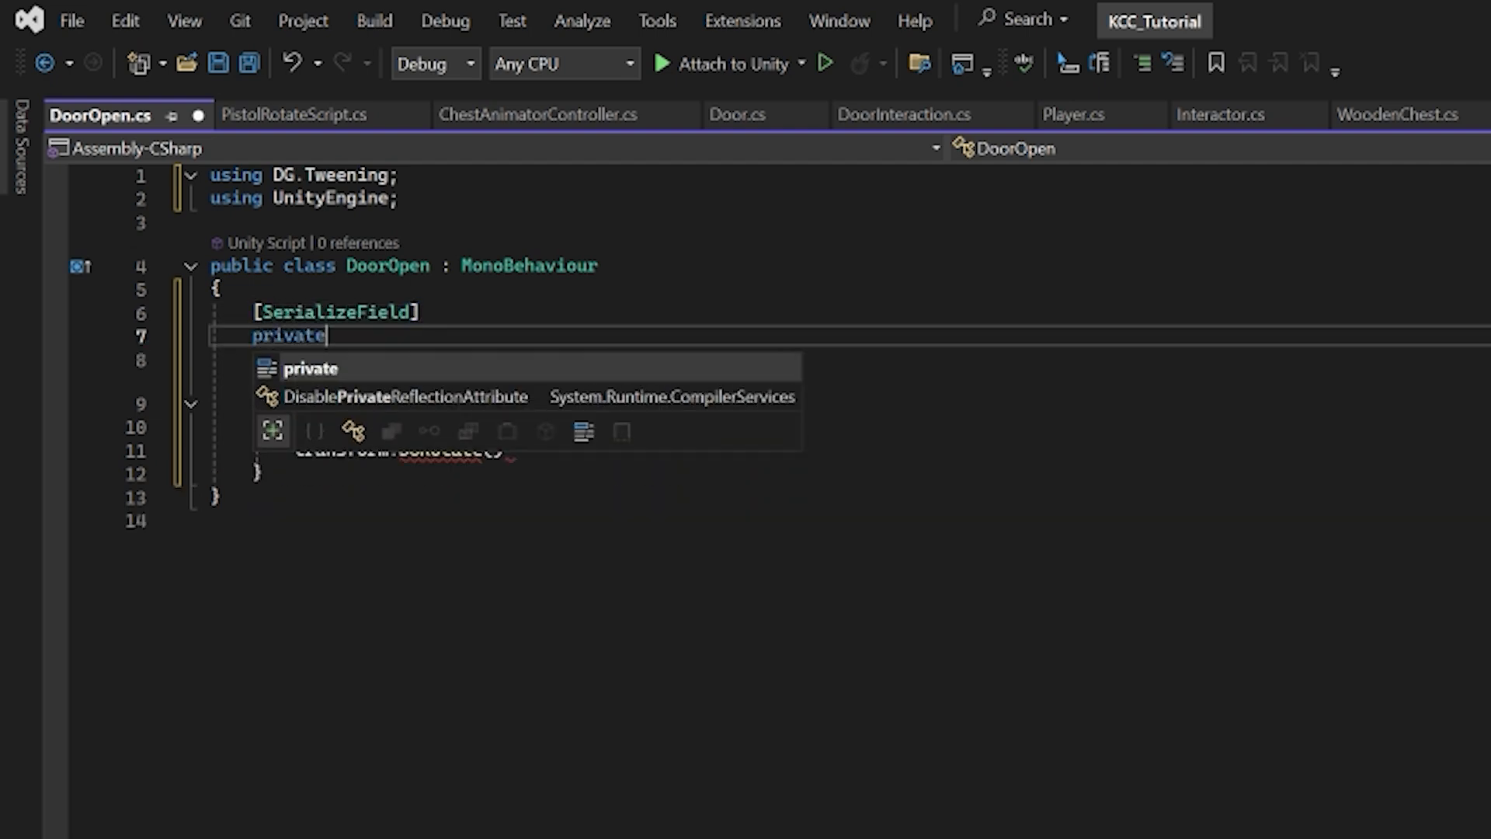
type(" Vector3 ")
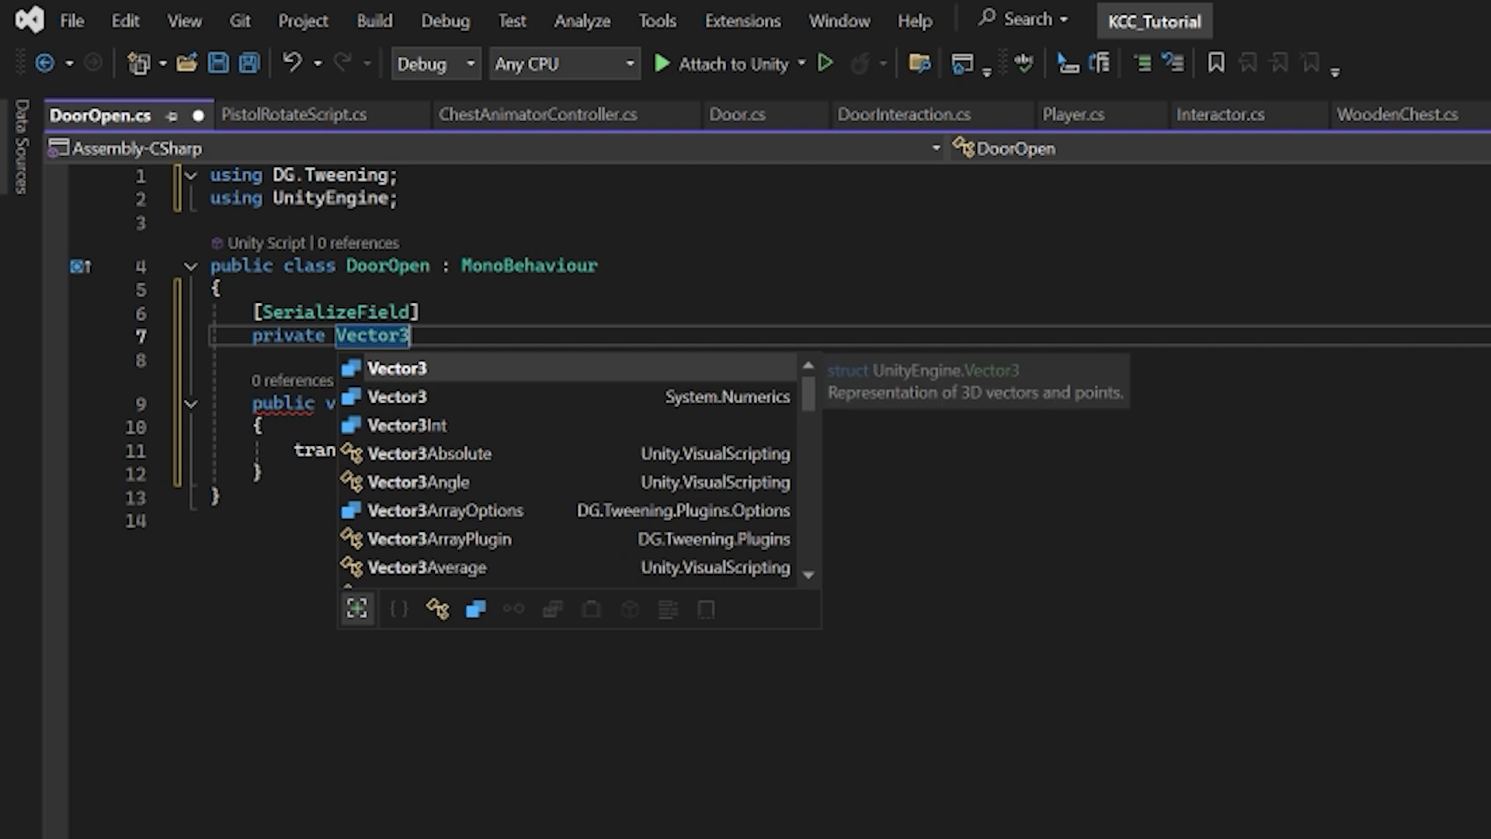
type("_rota")
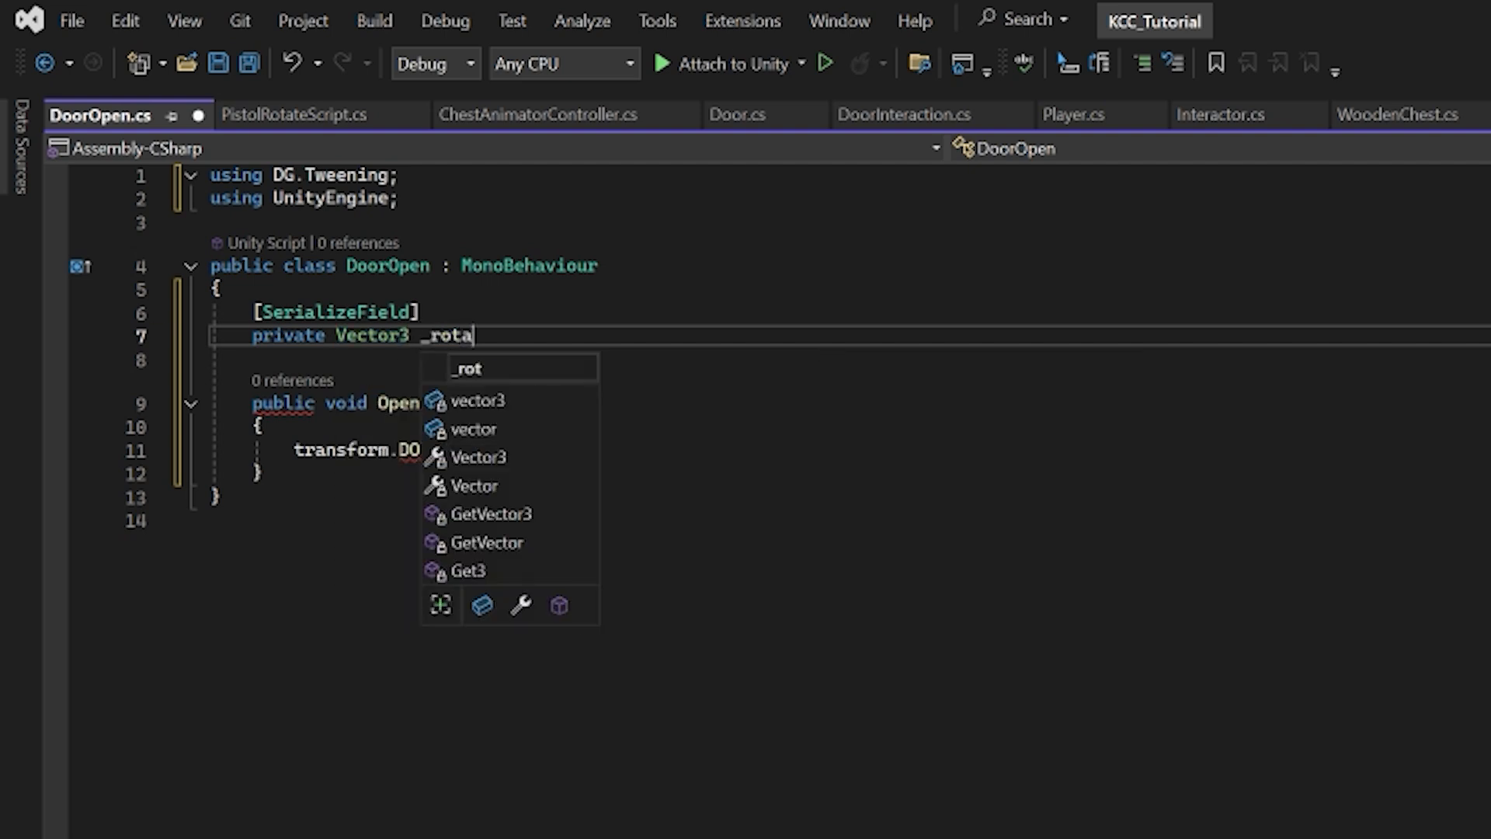
type("tionVector = new")
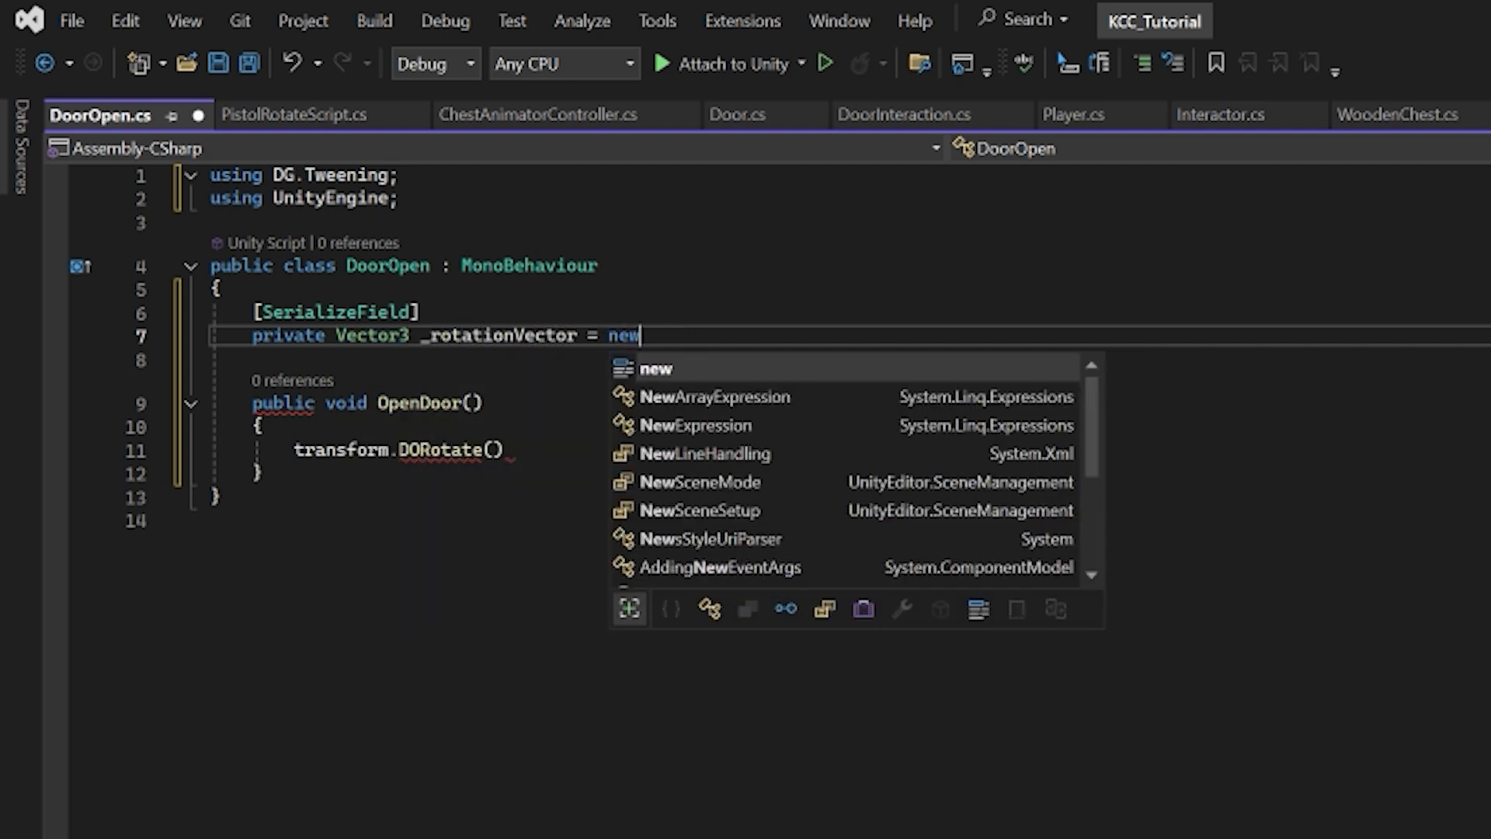
type(" Vector3(0f")
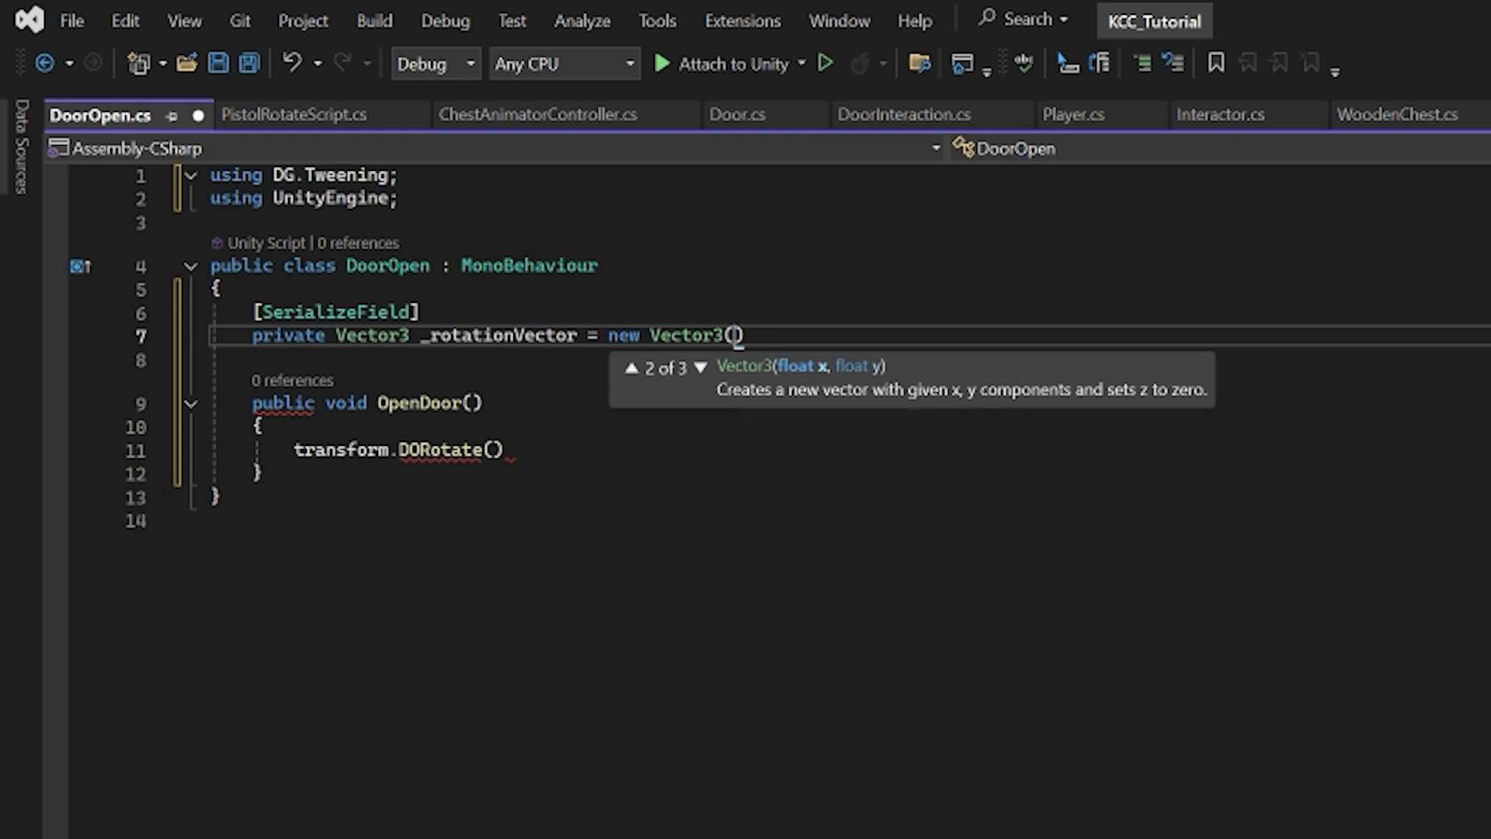
type(", ")
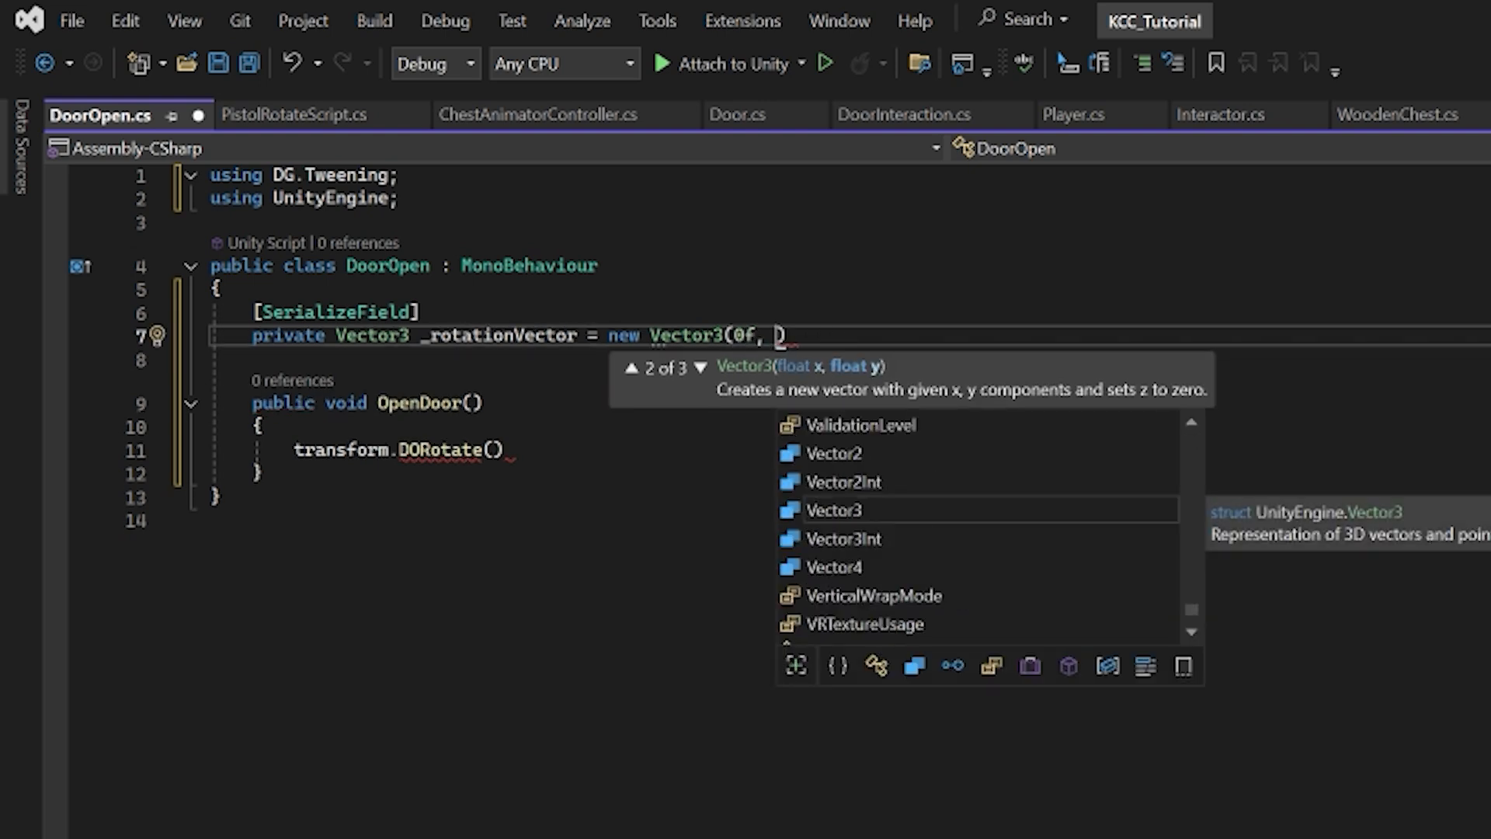
type("1")
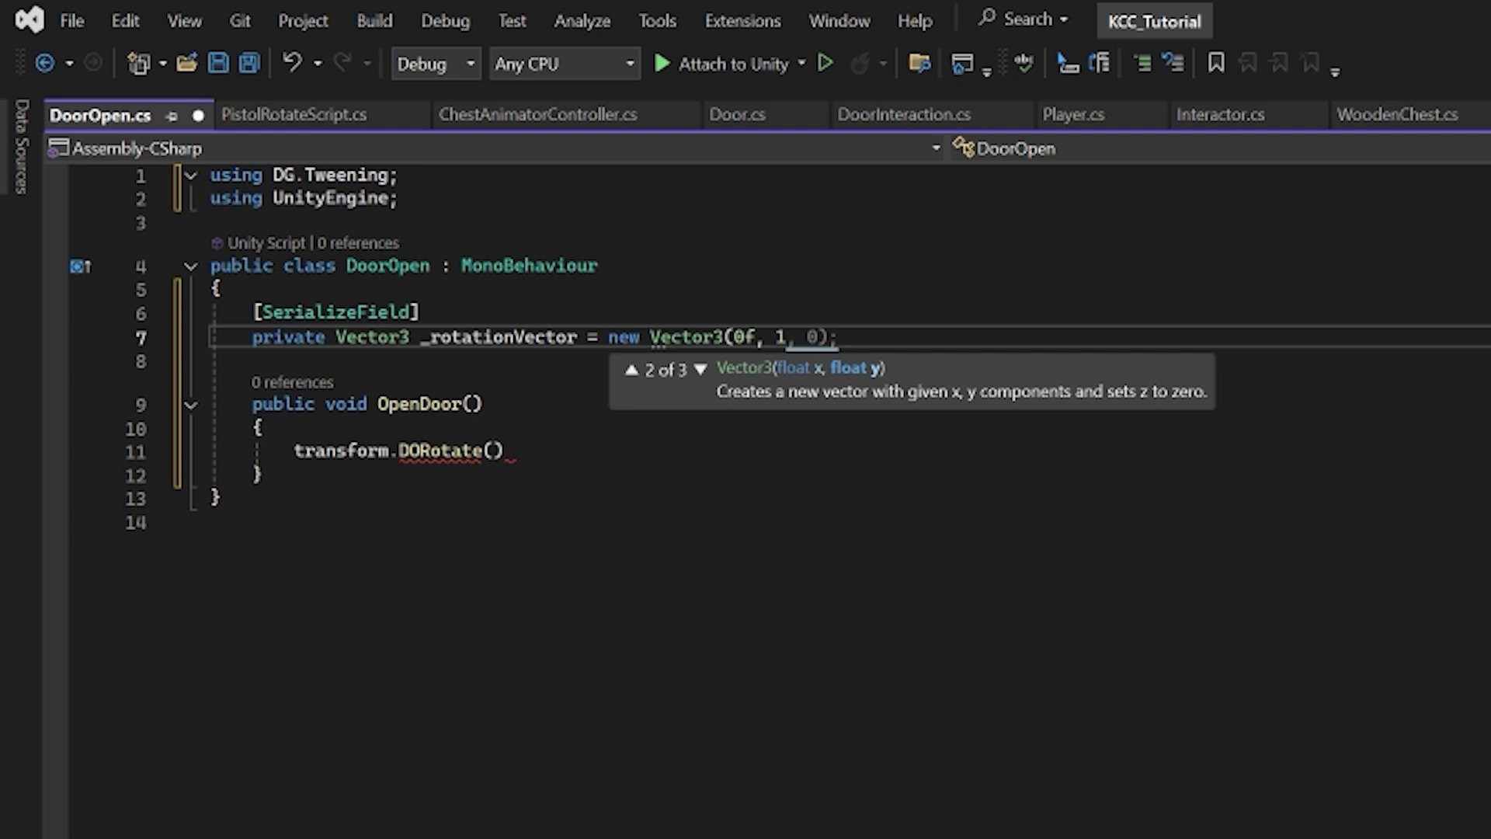
type("10f,")
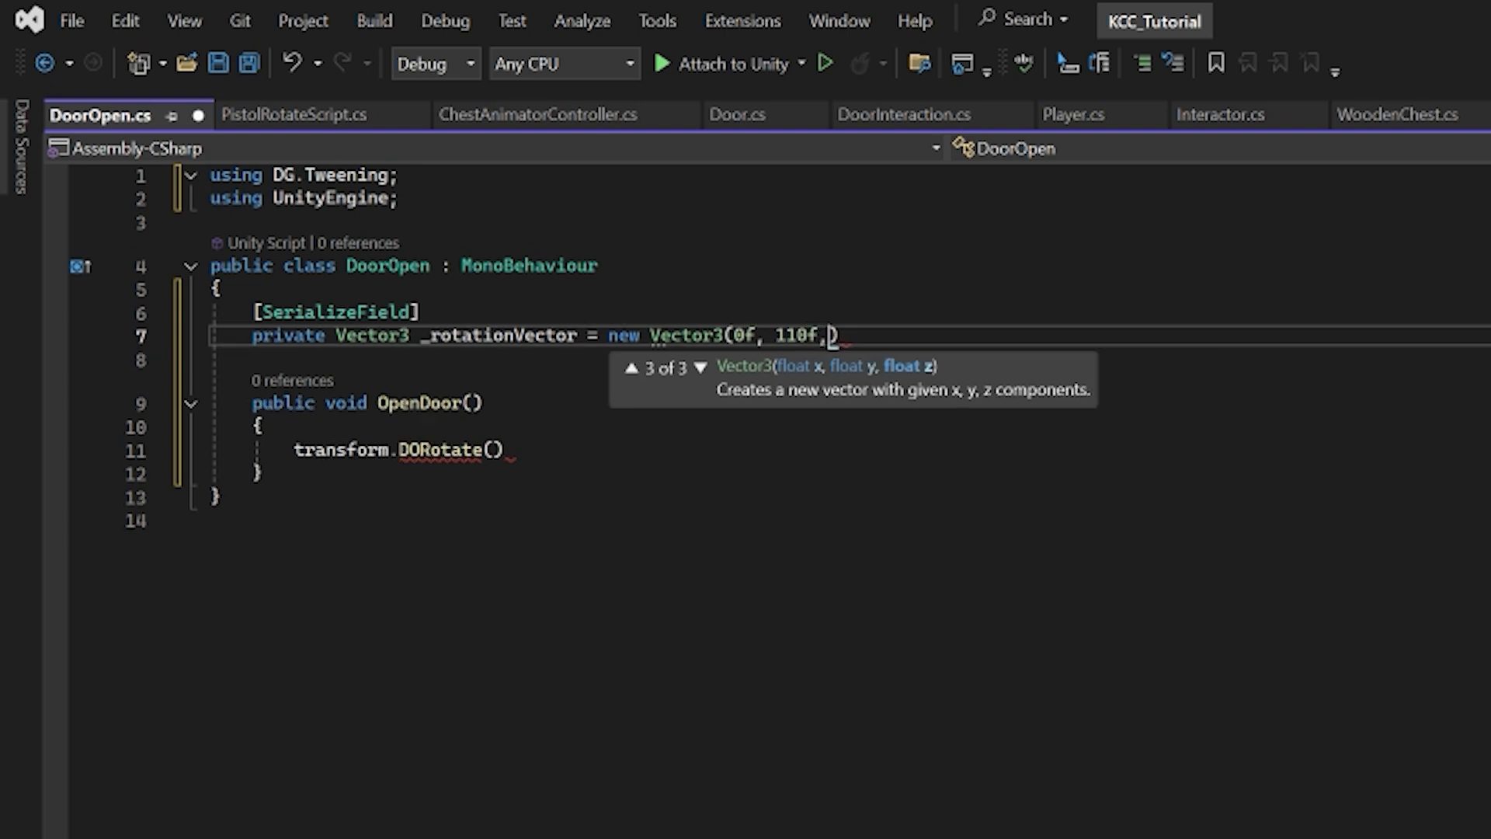
type(" 0f")
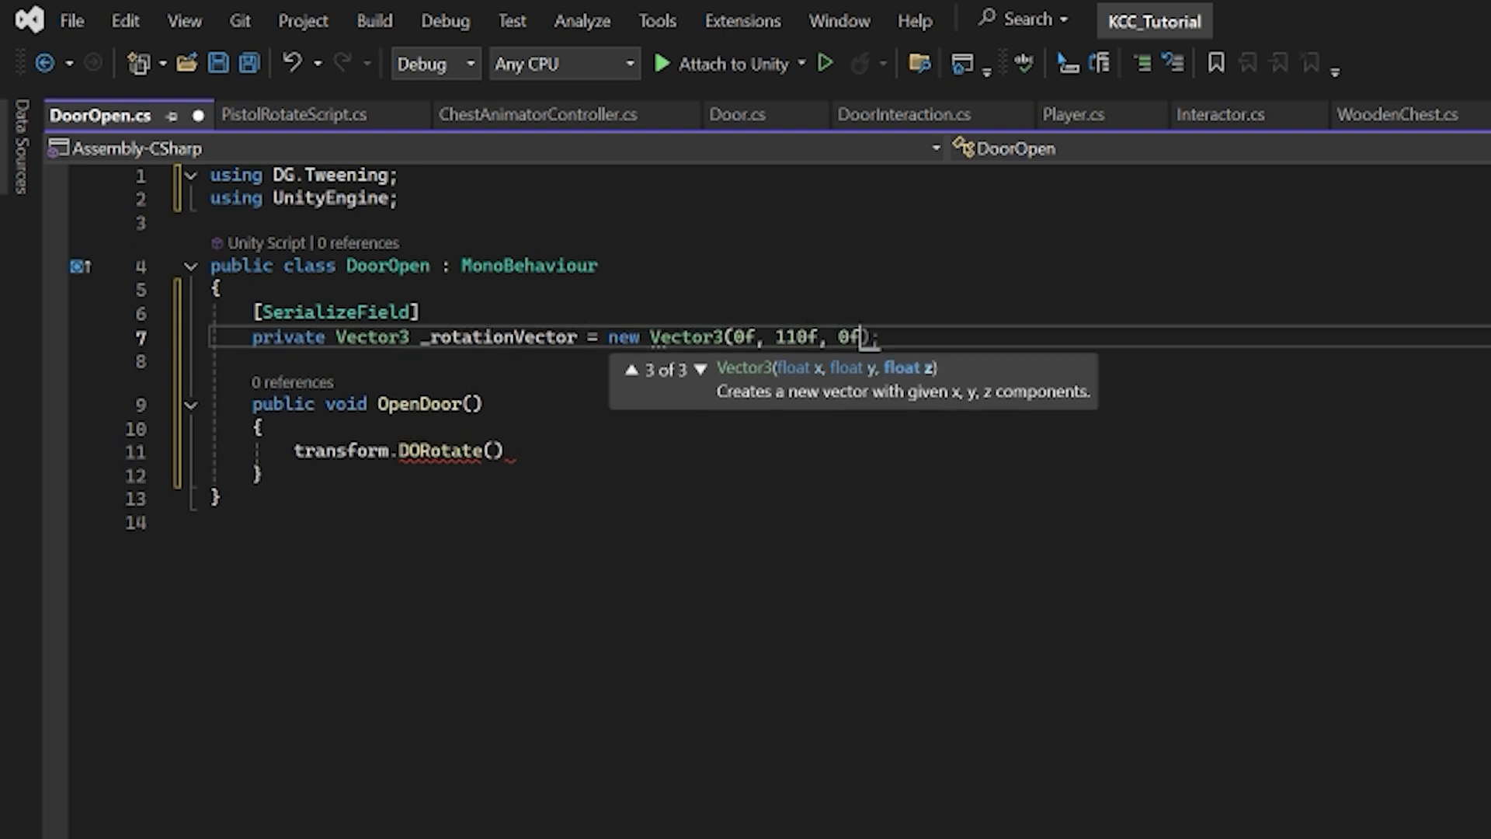
type(");")
Pass _rotationVector as the first argument of the DORotate call in OpenDoor
key("Down")
key("Down")
key("Down")
key("Down")
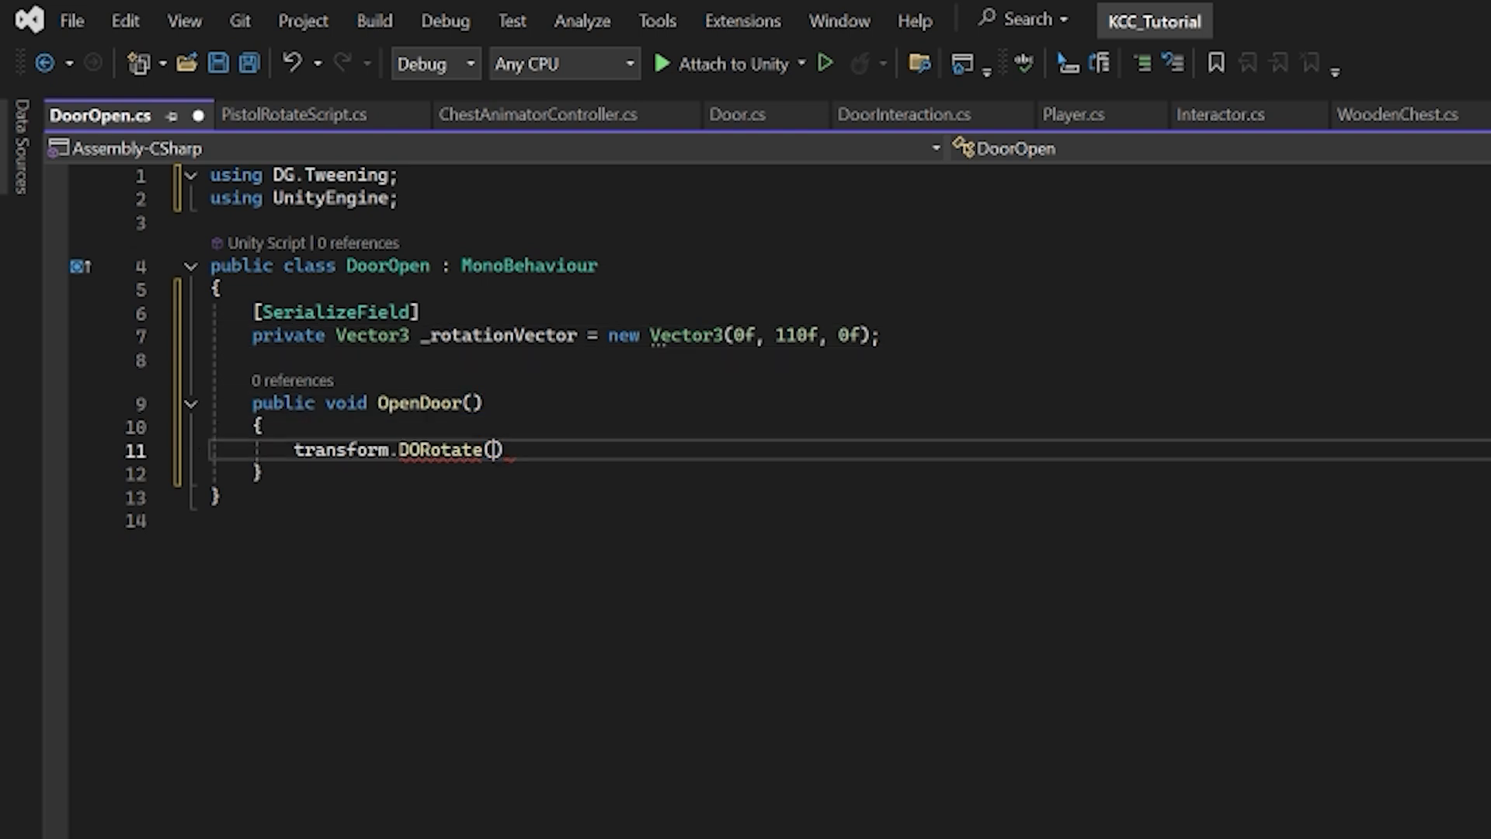
key("Left")
type("_rotationVector")
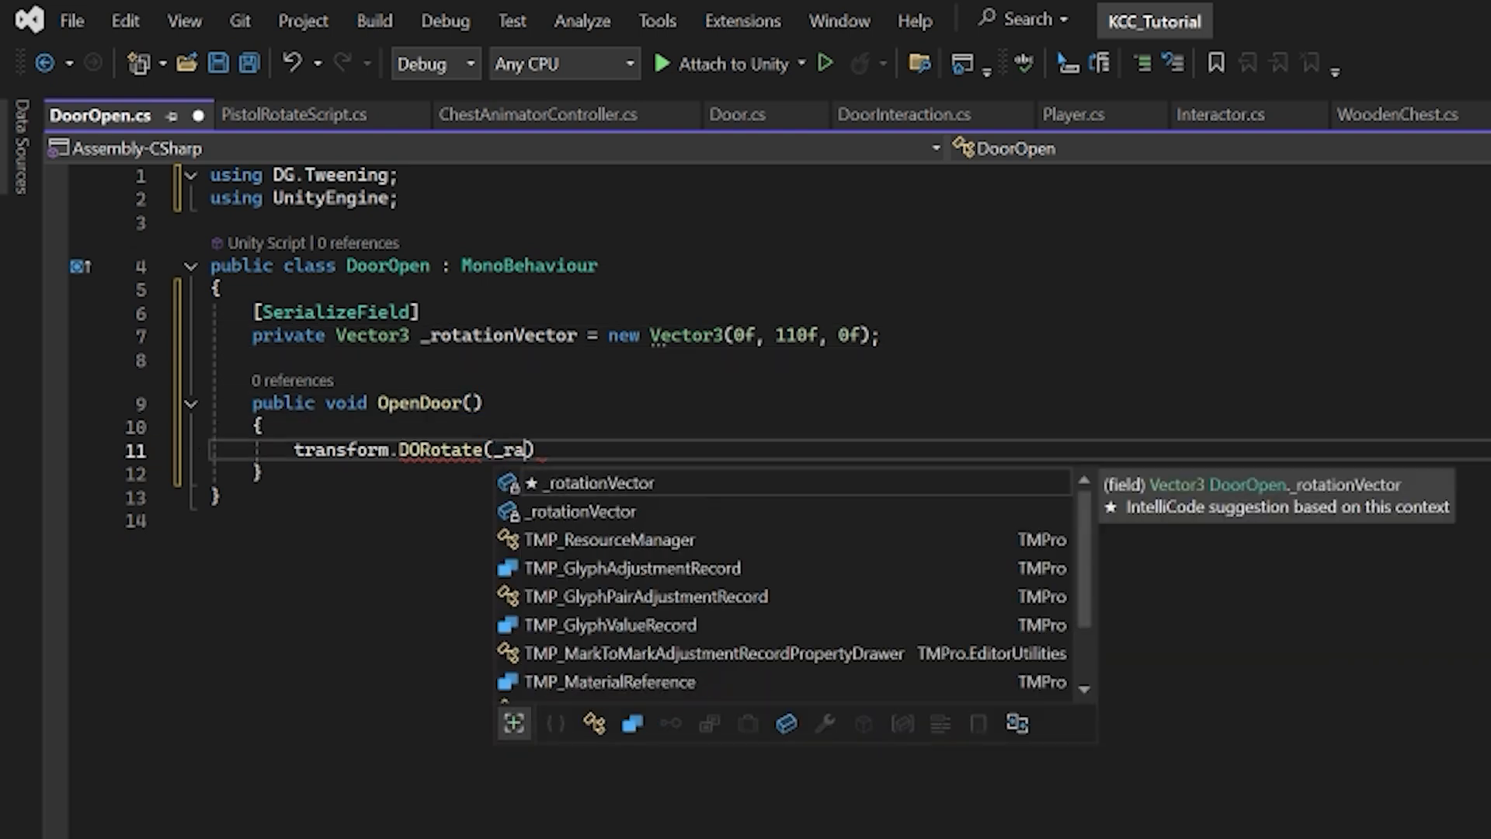
key("Tab")
Add a second [SerializeField] attribute directly below the _rotationVector field
key("Up")
key("Up")
key("Up")
key("Up")
key("End")
key("Return")
type("[Ser")
key("Tab")
key("Return")
Declare private float _openSpeed = 0.5f under the second attribute and save the script
type("pr")
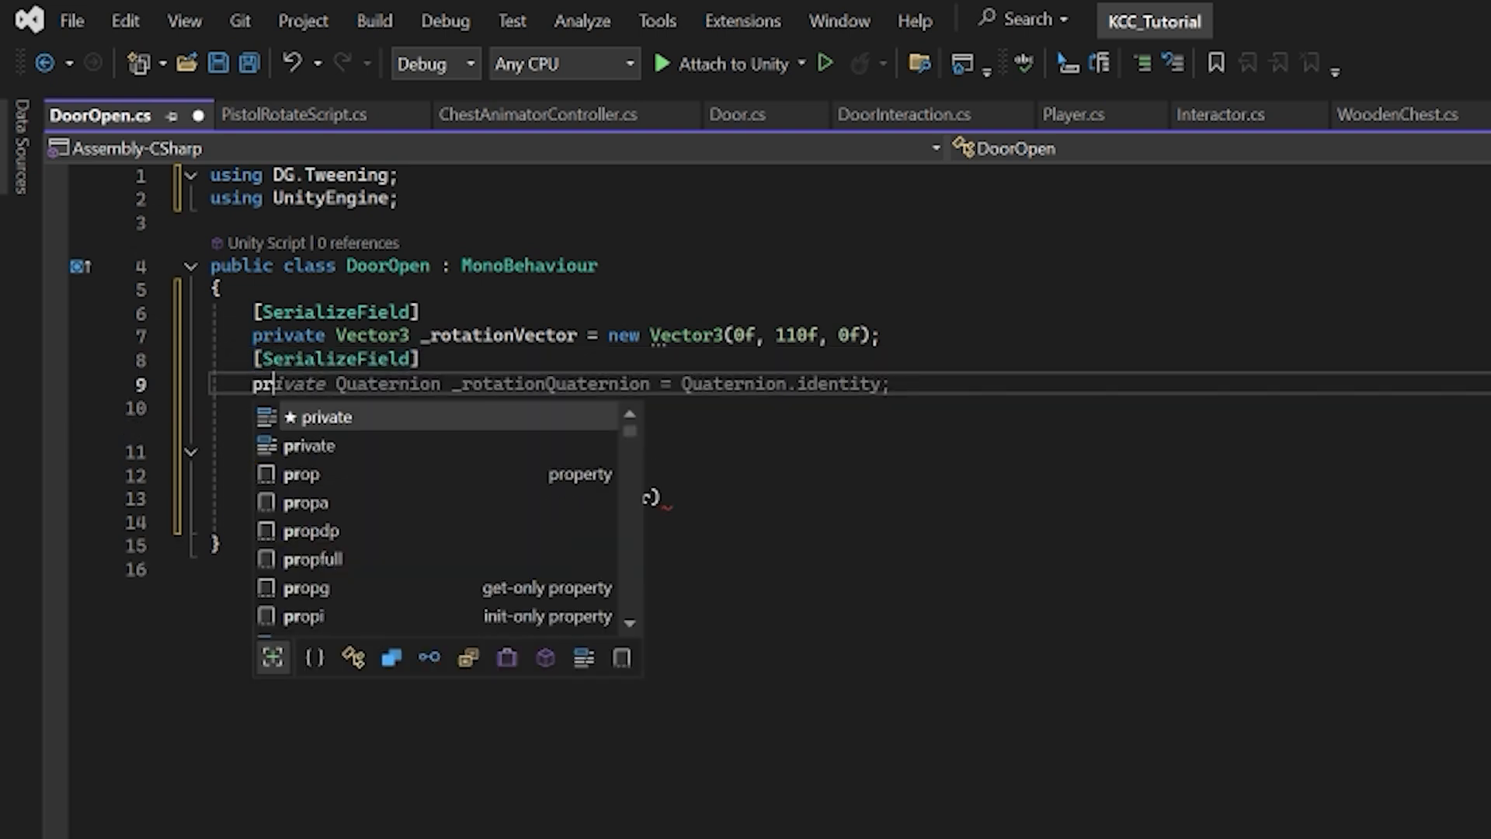
type("ivate floa")
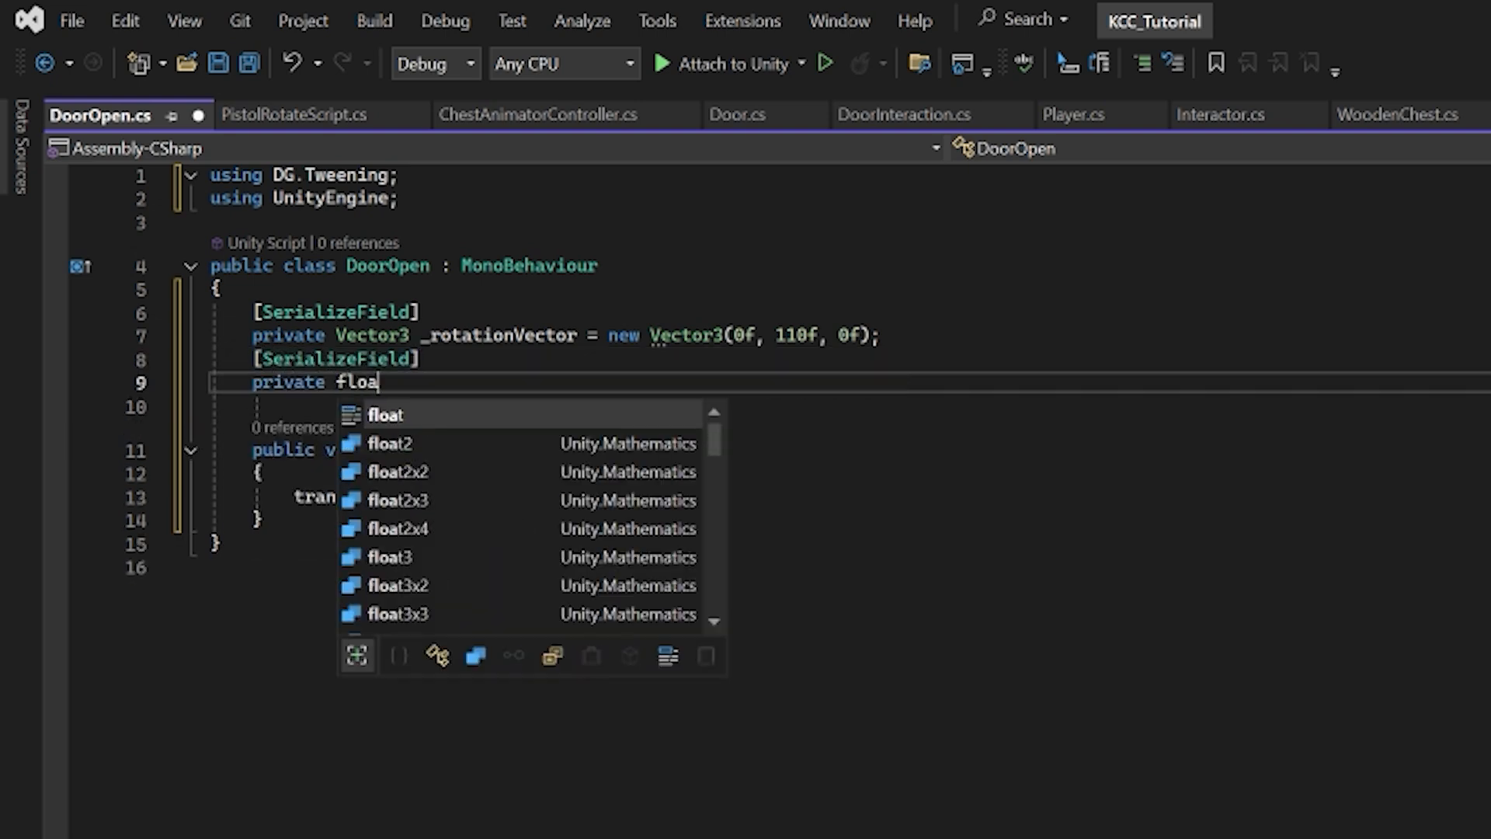
type("t _s")
key("BackSpace")
type("open")
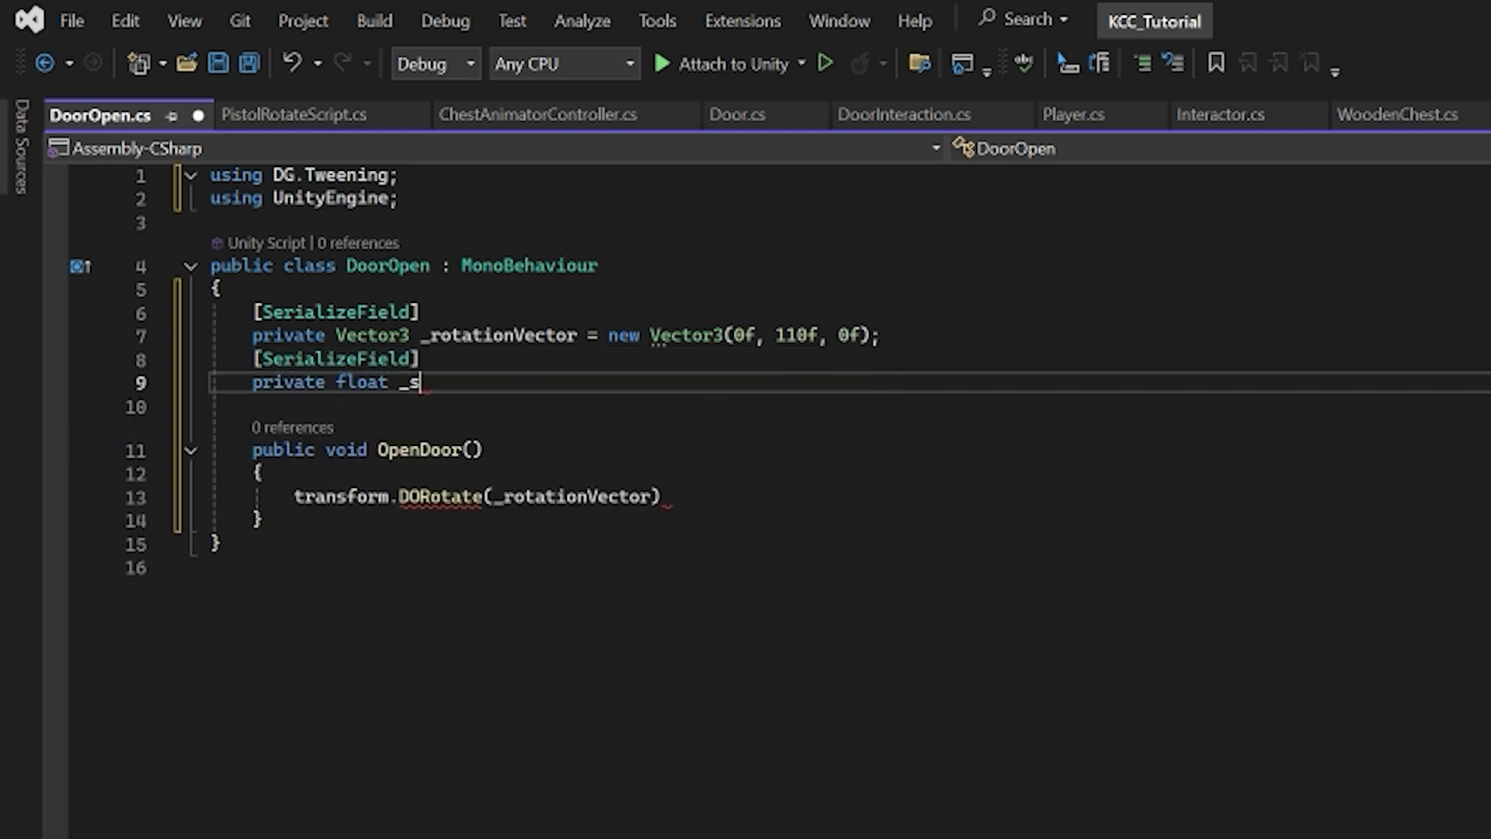
type("Speed = ")
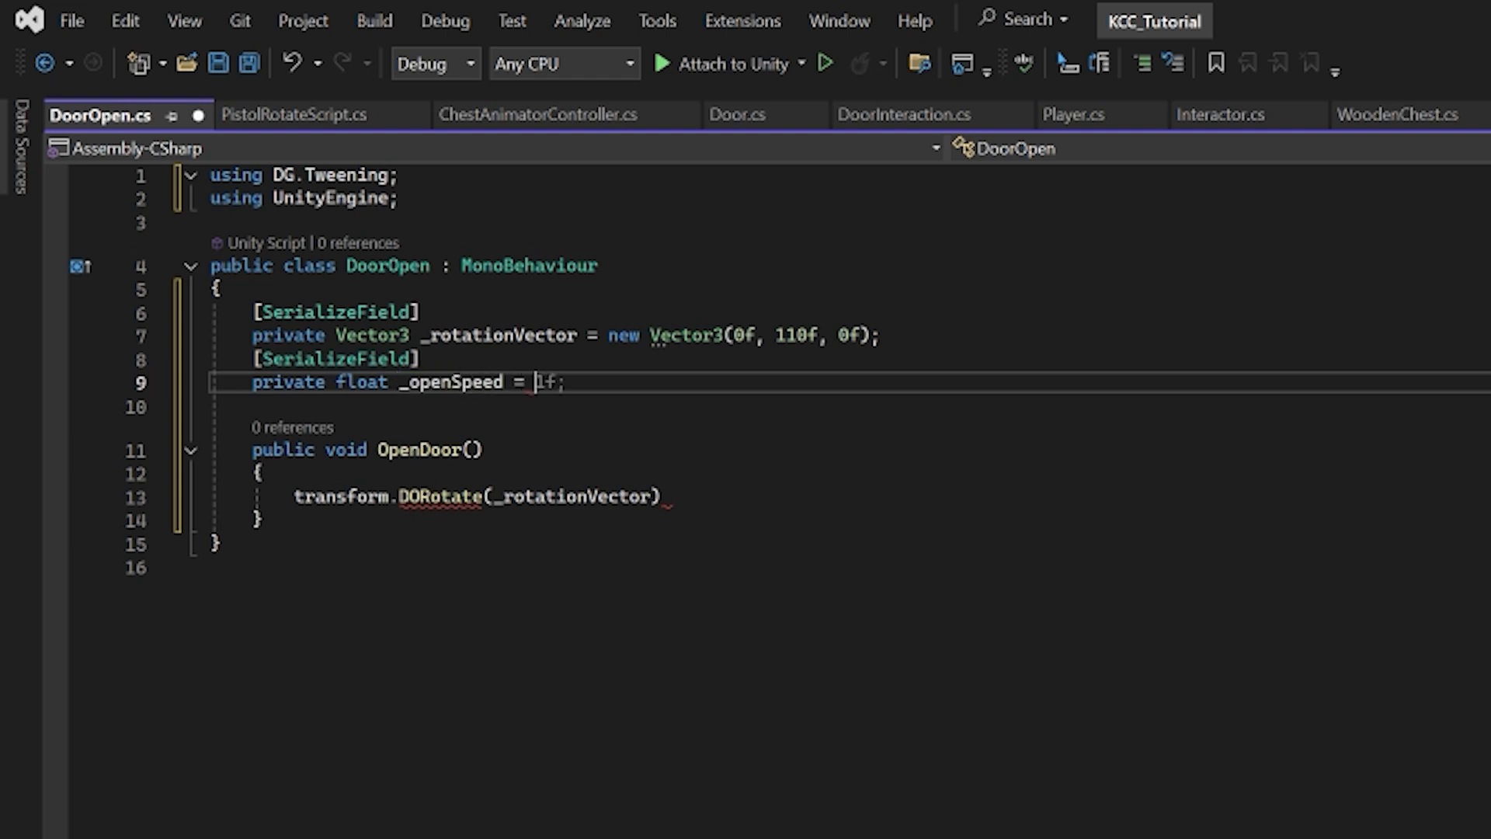
type("0.5f;")
key("ctrl+s")
Add _openSpeed as the duration argument of the DORotate call in OpenDoor
key("Down")
key("Down")
key("Down")
key("Down")
key("End")
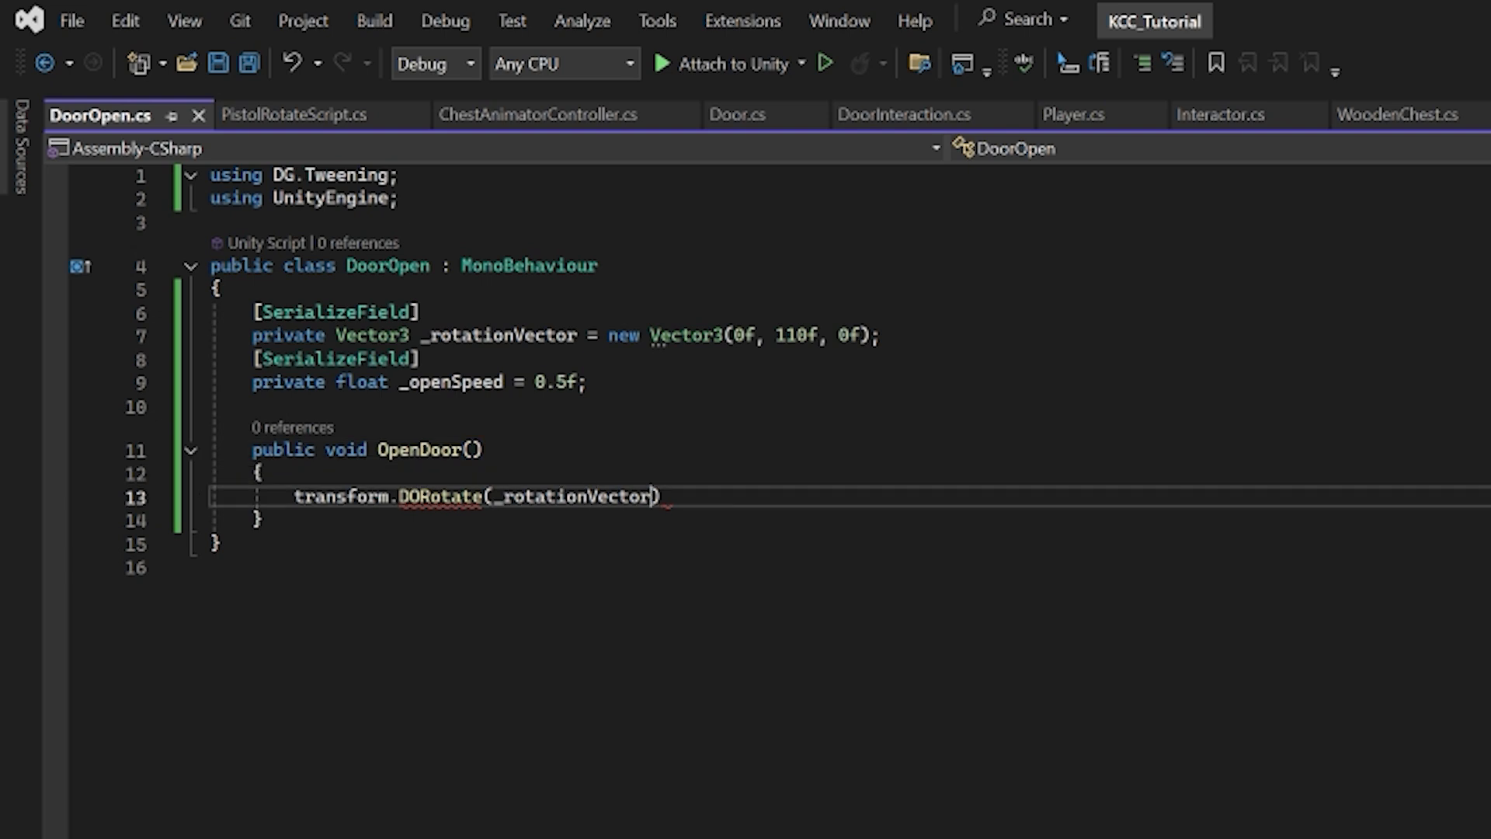
type(", _o")
key("BackSpace")
key("BackSpace")
type("ope")
key("Tab")
key("ctrl+z")
type("nSpe")
key("Tab")
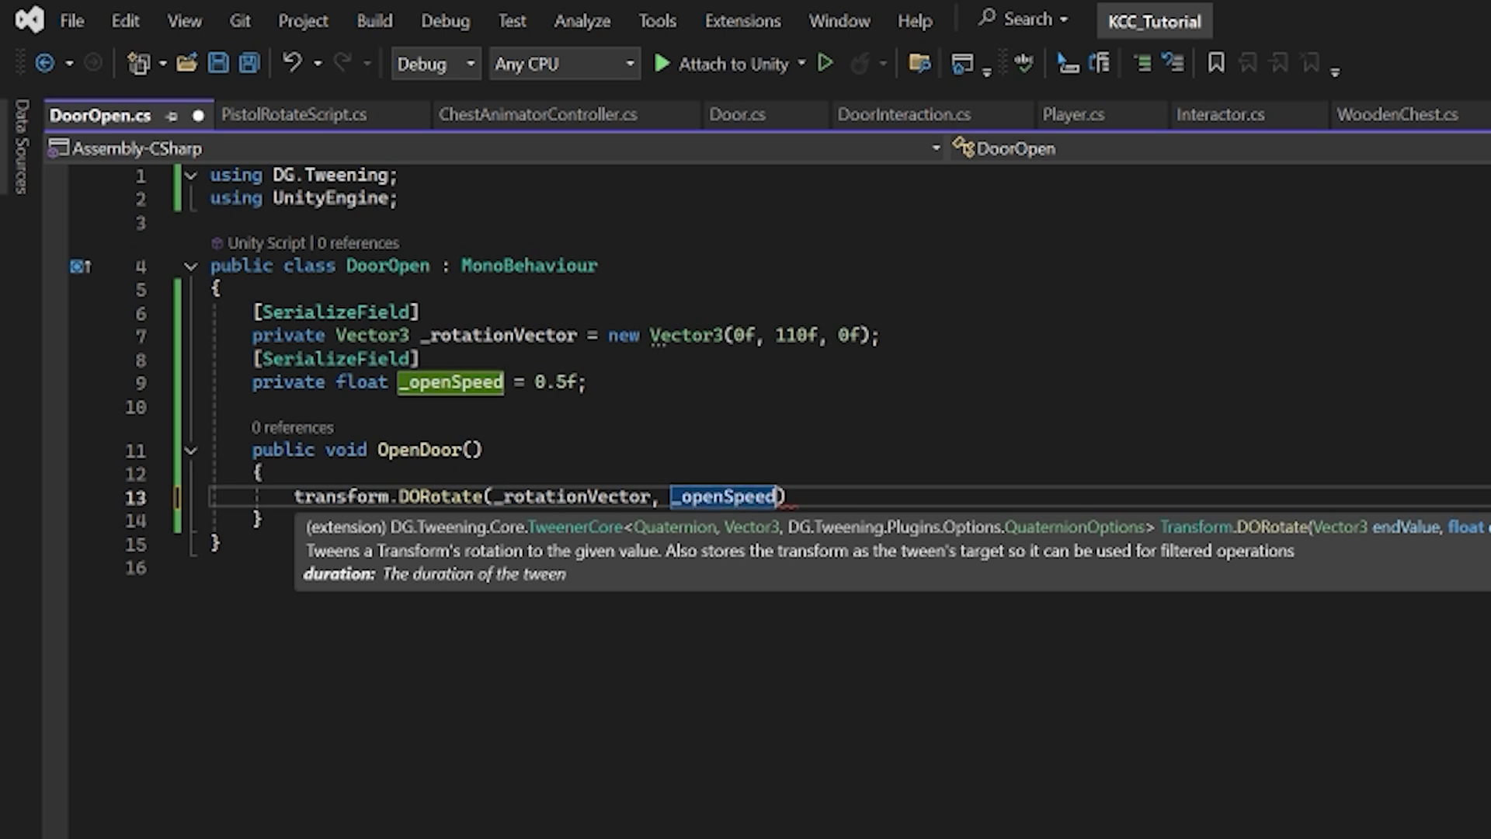
Add RotateMode.WorldAxisAdd as the third DORotate argument, end the statement with a semicolon, and save the script
type(",")
key("Tab")
type(".")
key("Down")
key("Down")
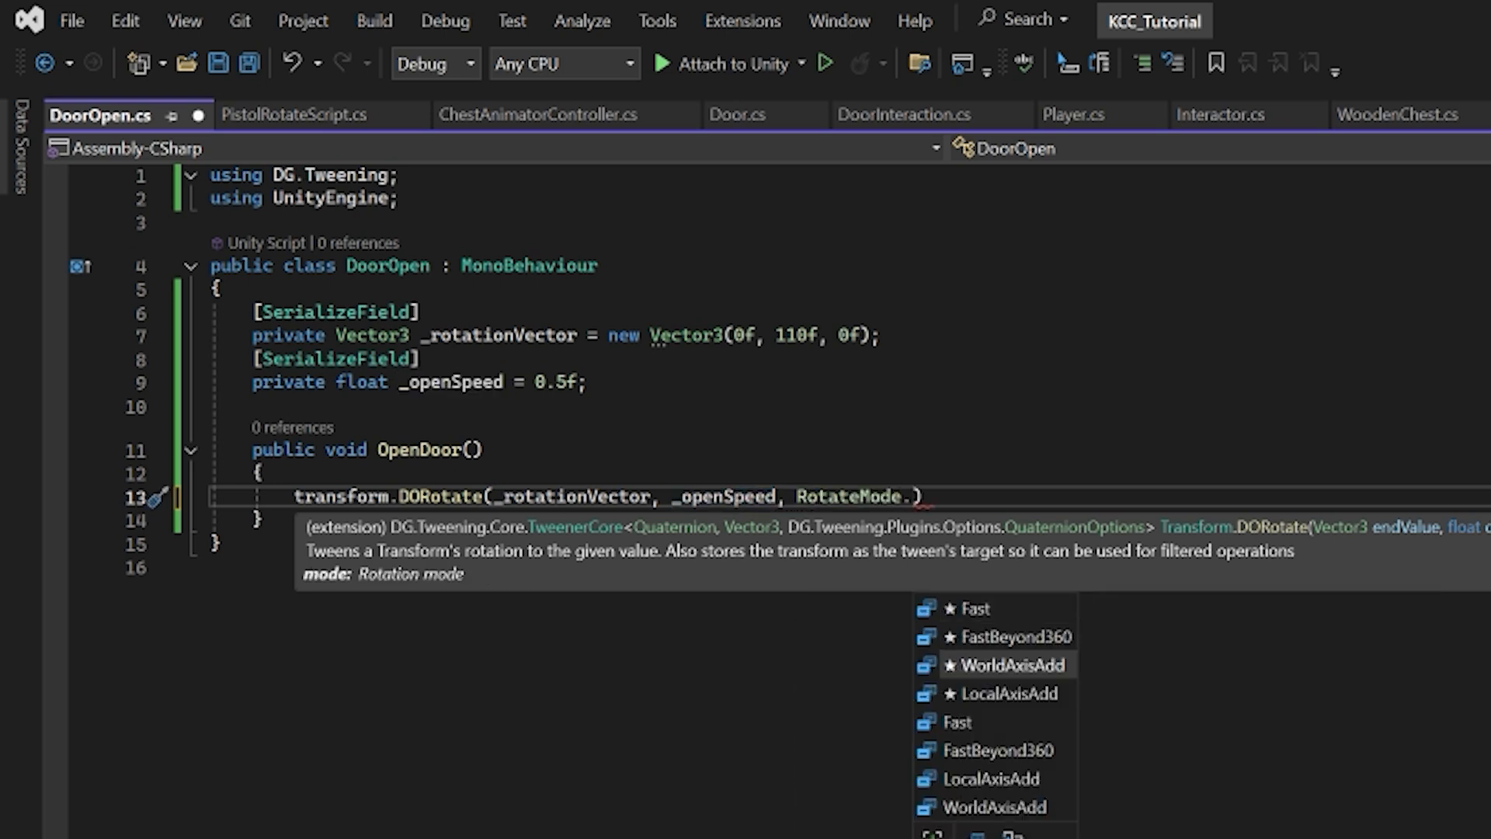
key("Tab")
type(";")
key("ctrl+s")
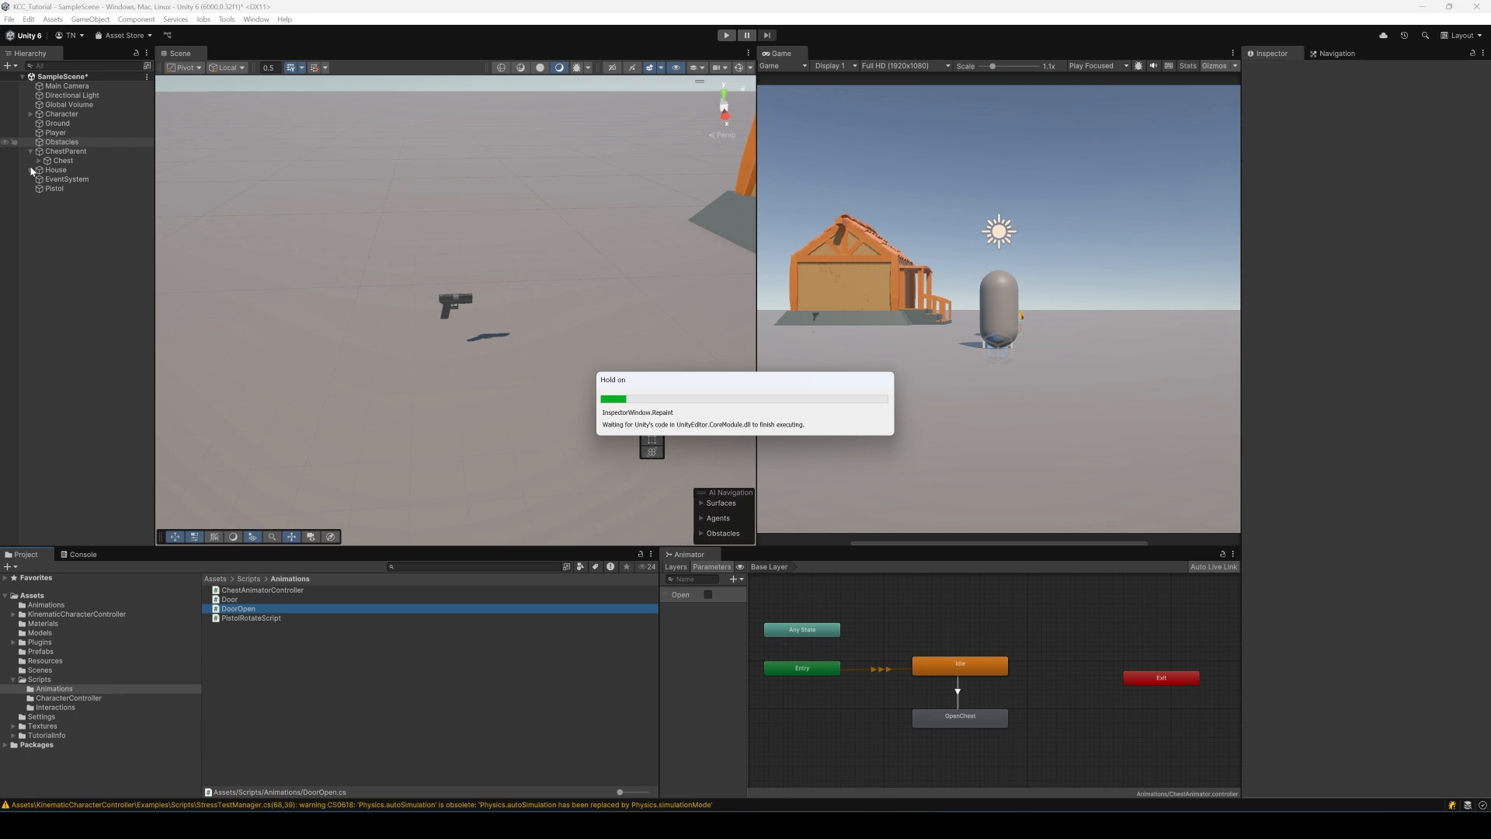
Remove the Door Interaction component from the House's Door object and attach the DoorOpen script to it instead
left_click(31, 170)
left_click(60, 197)
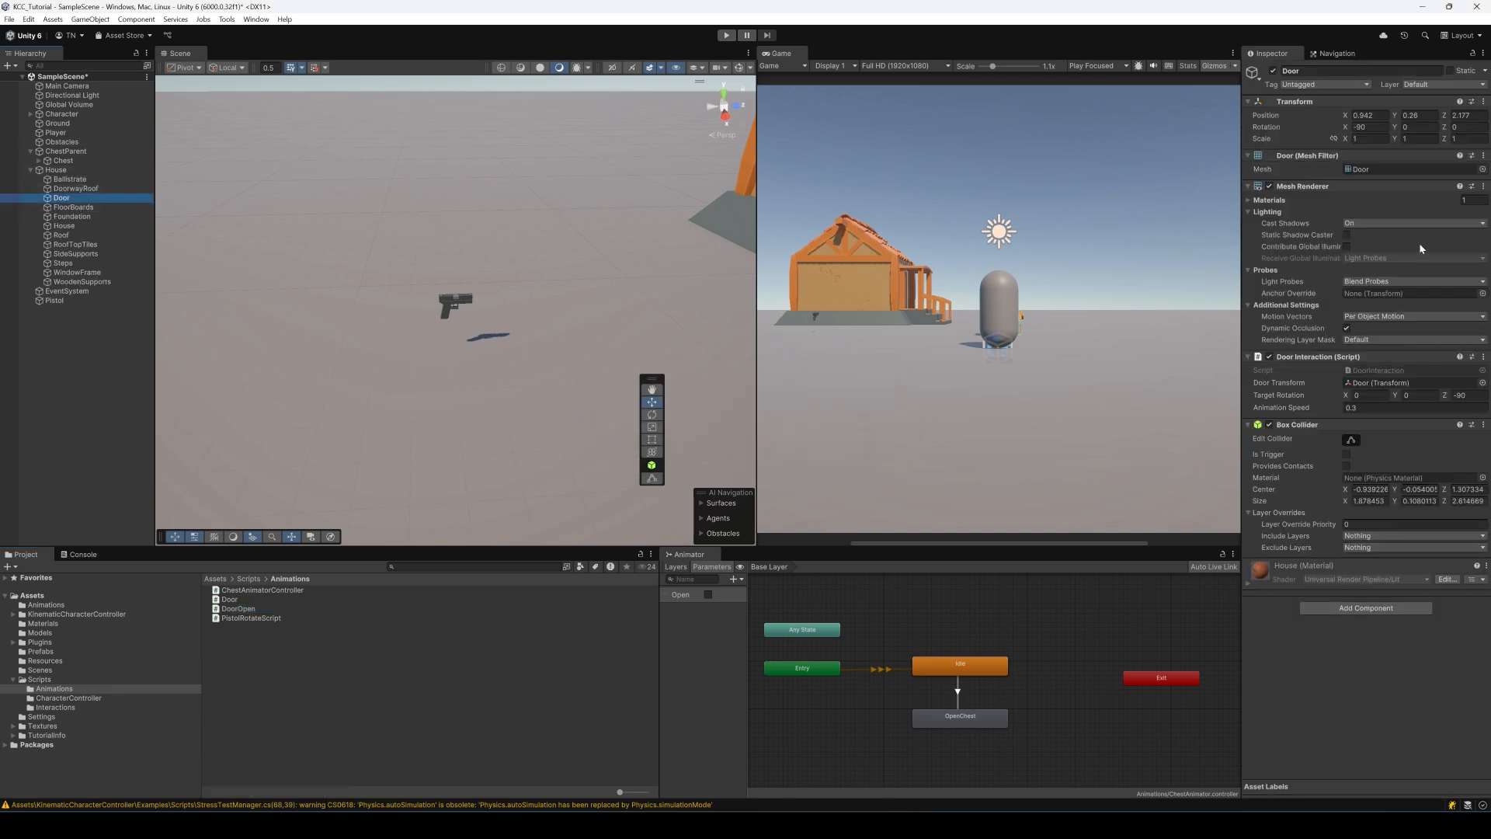
left_click(1483, 357)
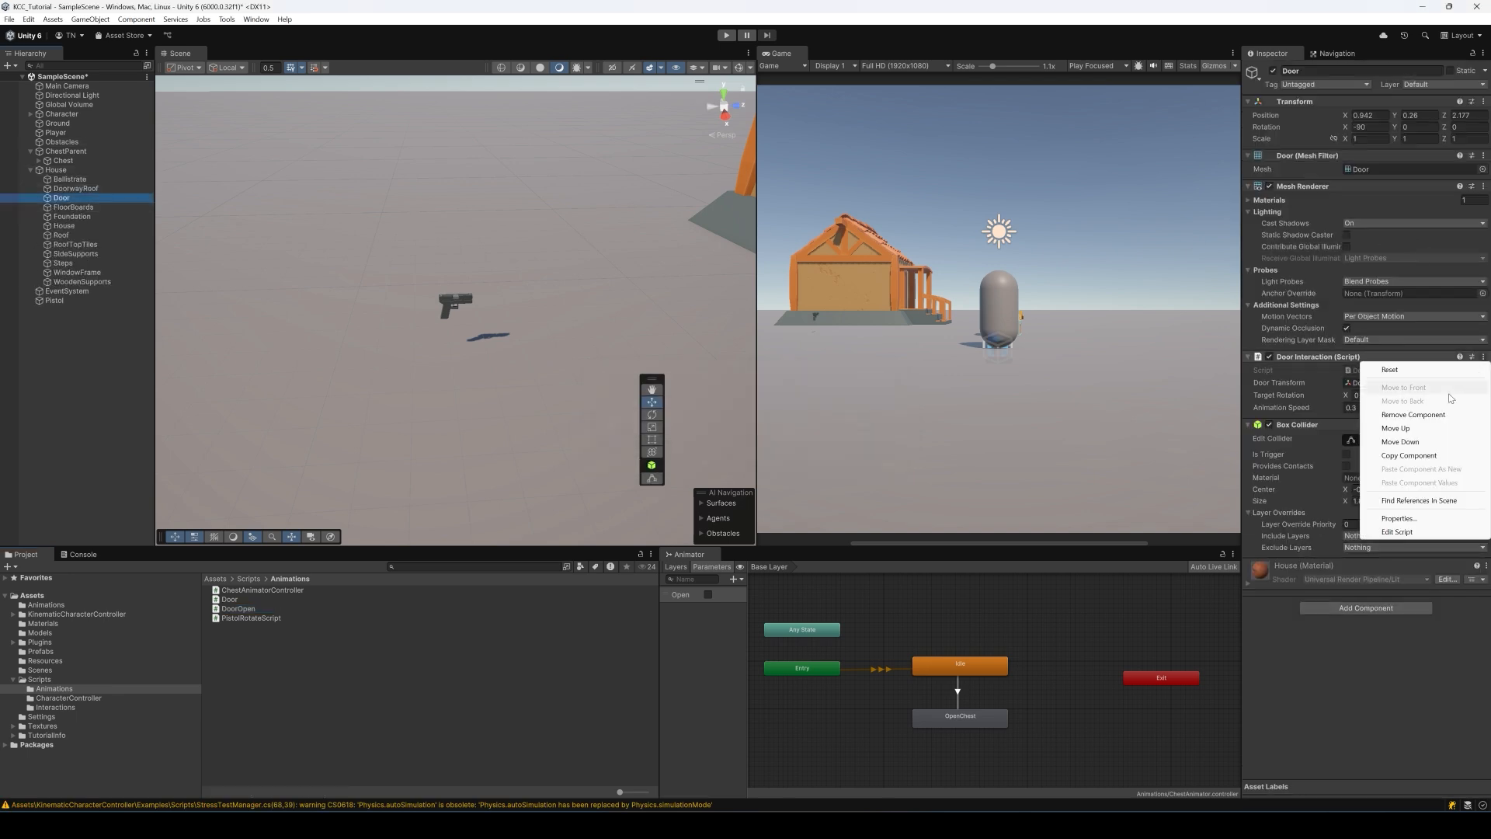
left_click(1398, 388)
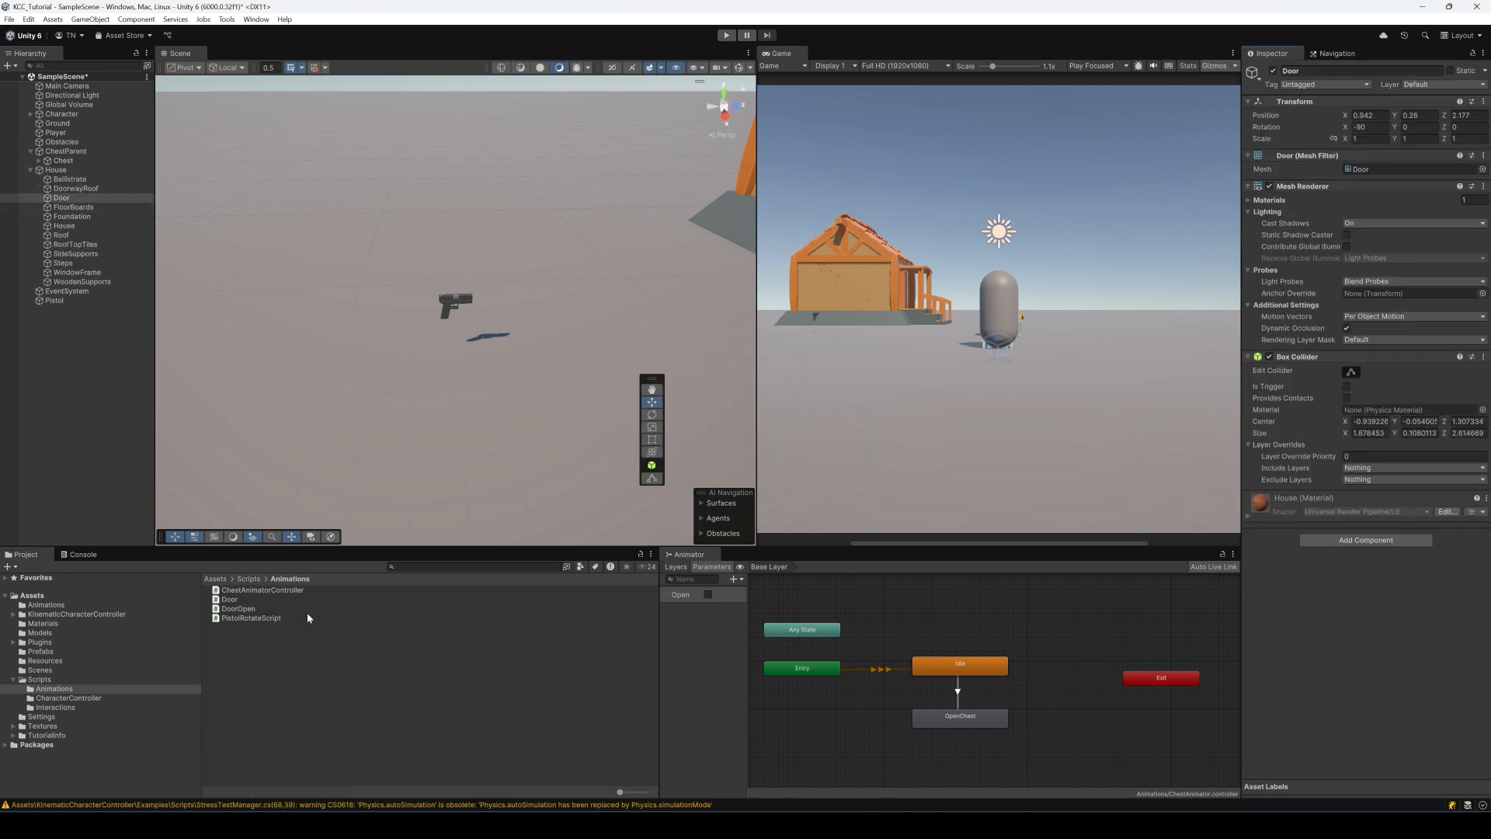
left_click_drag(225, 613, 1320, 575)
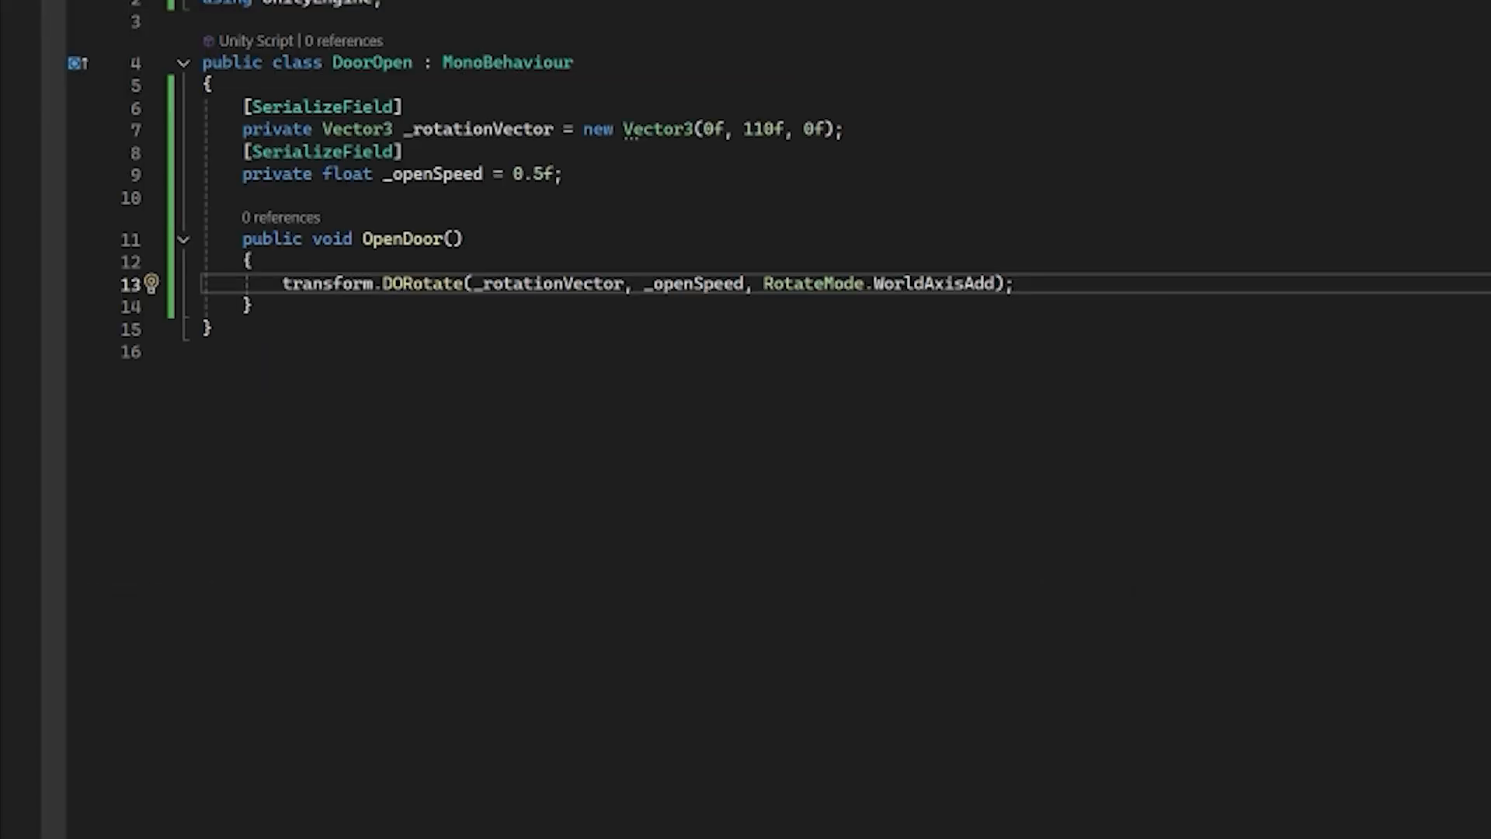
In the Player script's Update method, add an if (Input.GetKeyDown(KeyCode.E)) block below the KeyCode.F block
left_click(620, 153)
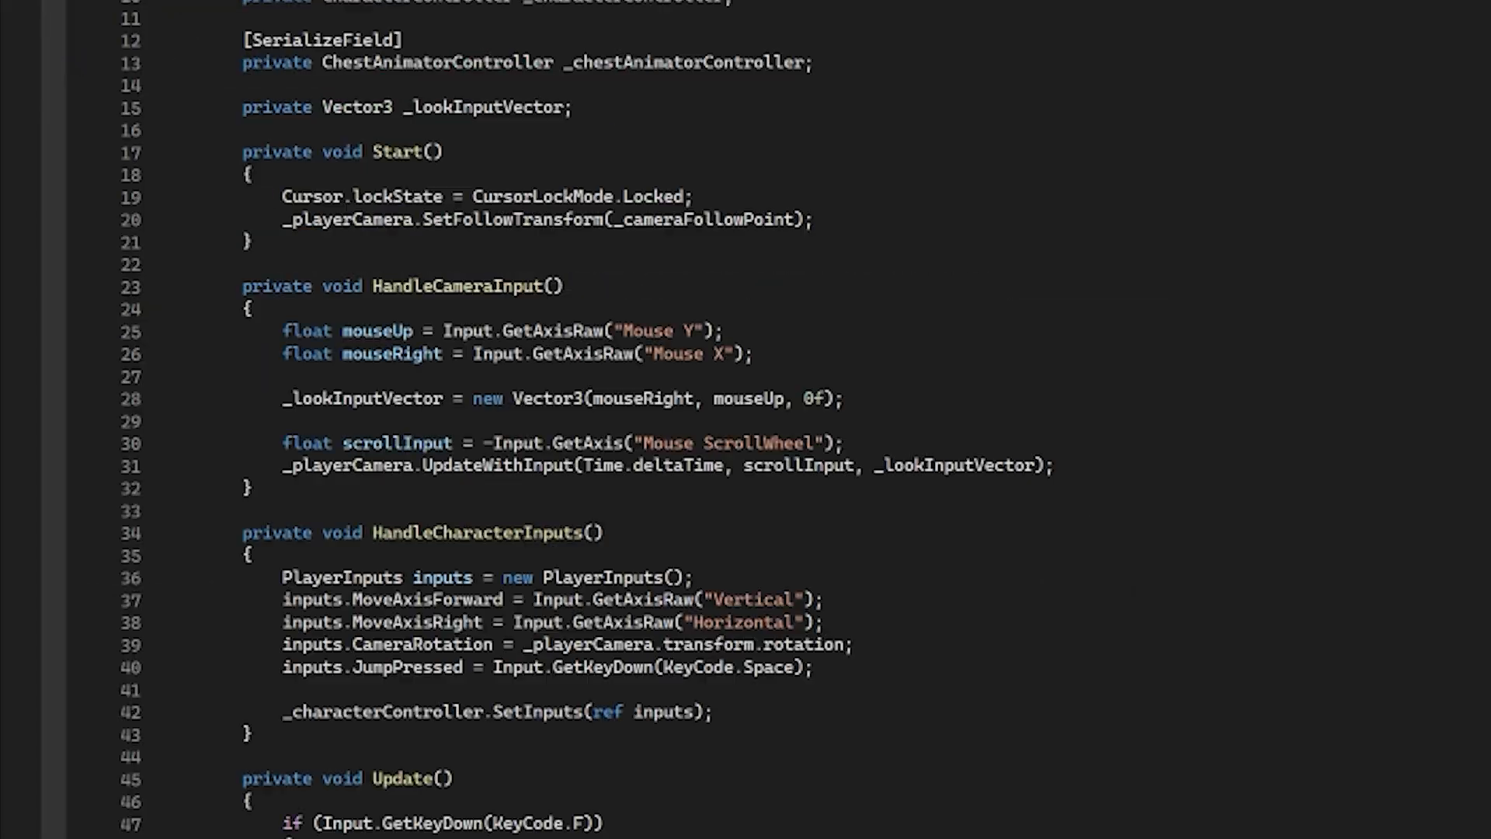
scroll(587, 419, "down", 4)
left_click(282, 655)
left_click(293, 633)
key("Return")
key("Return")
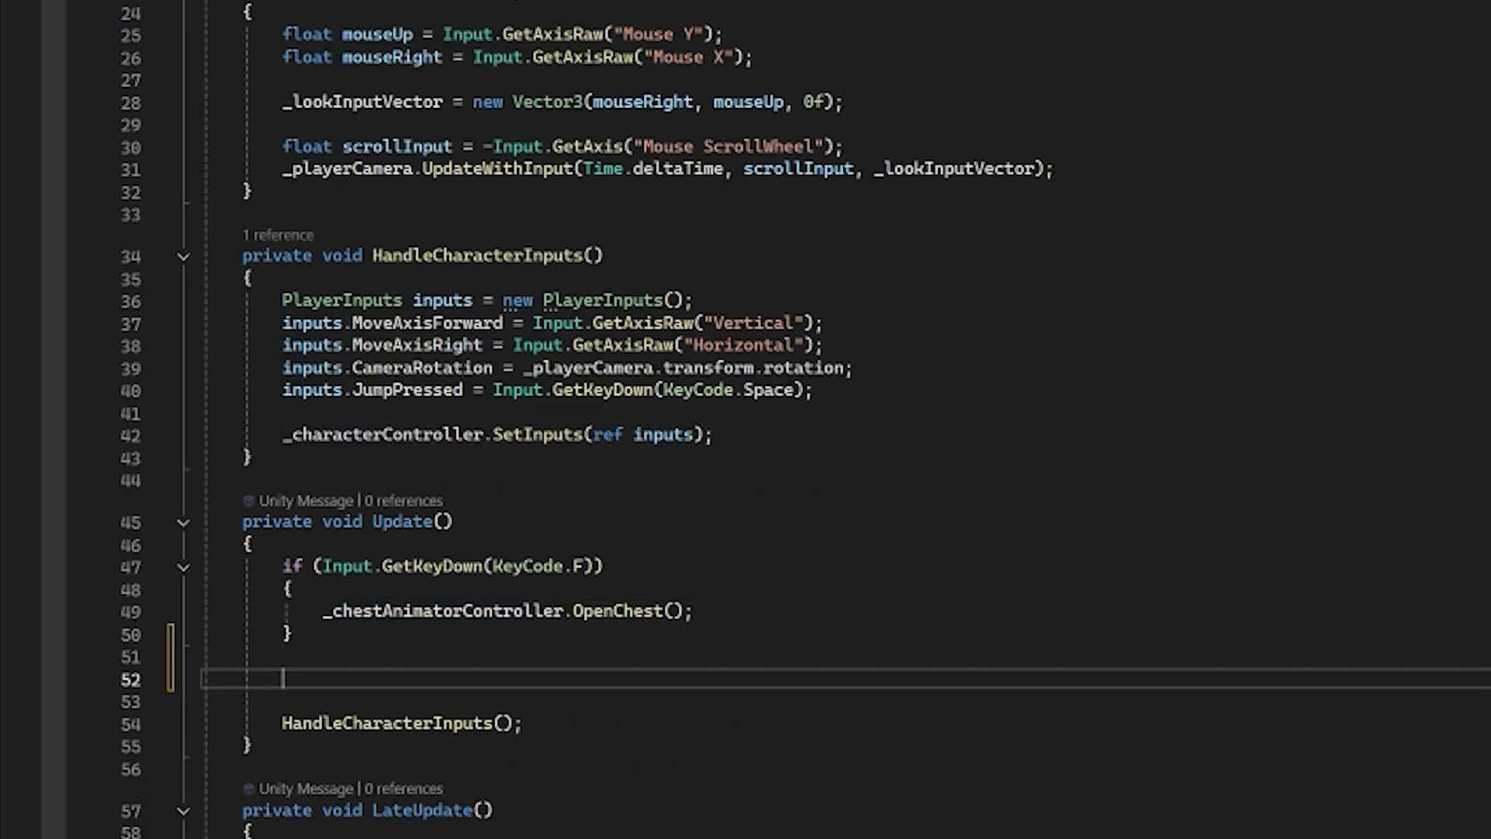
type("if(Input.GetKeyDown(KeyCode.E")
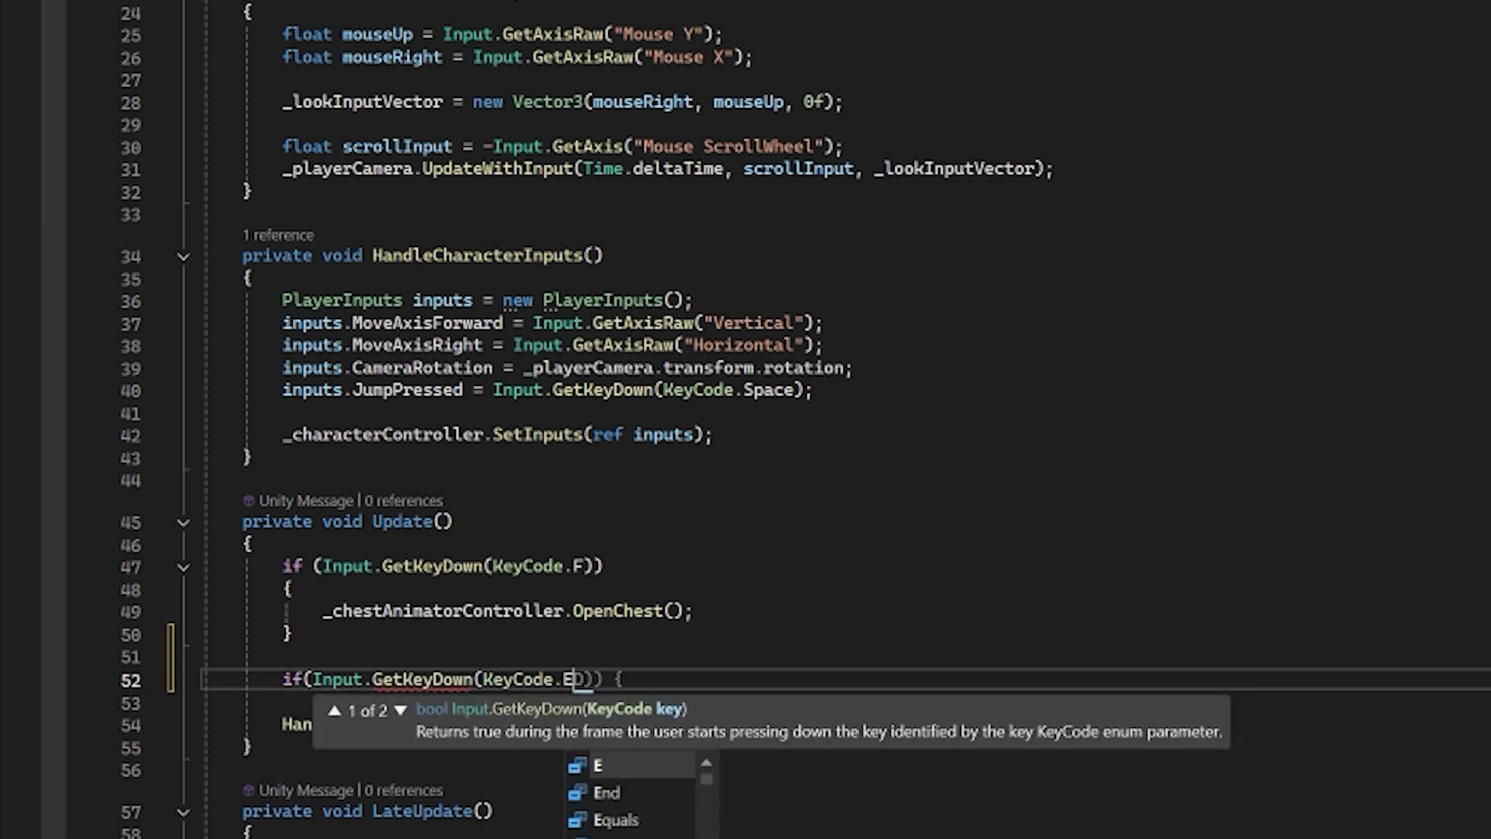
type(")) {")
key("Return")
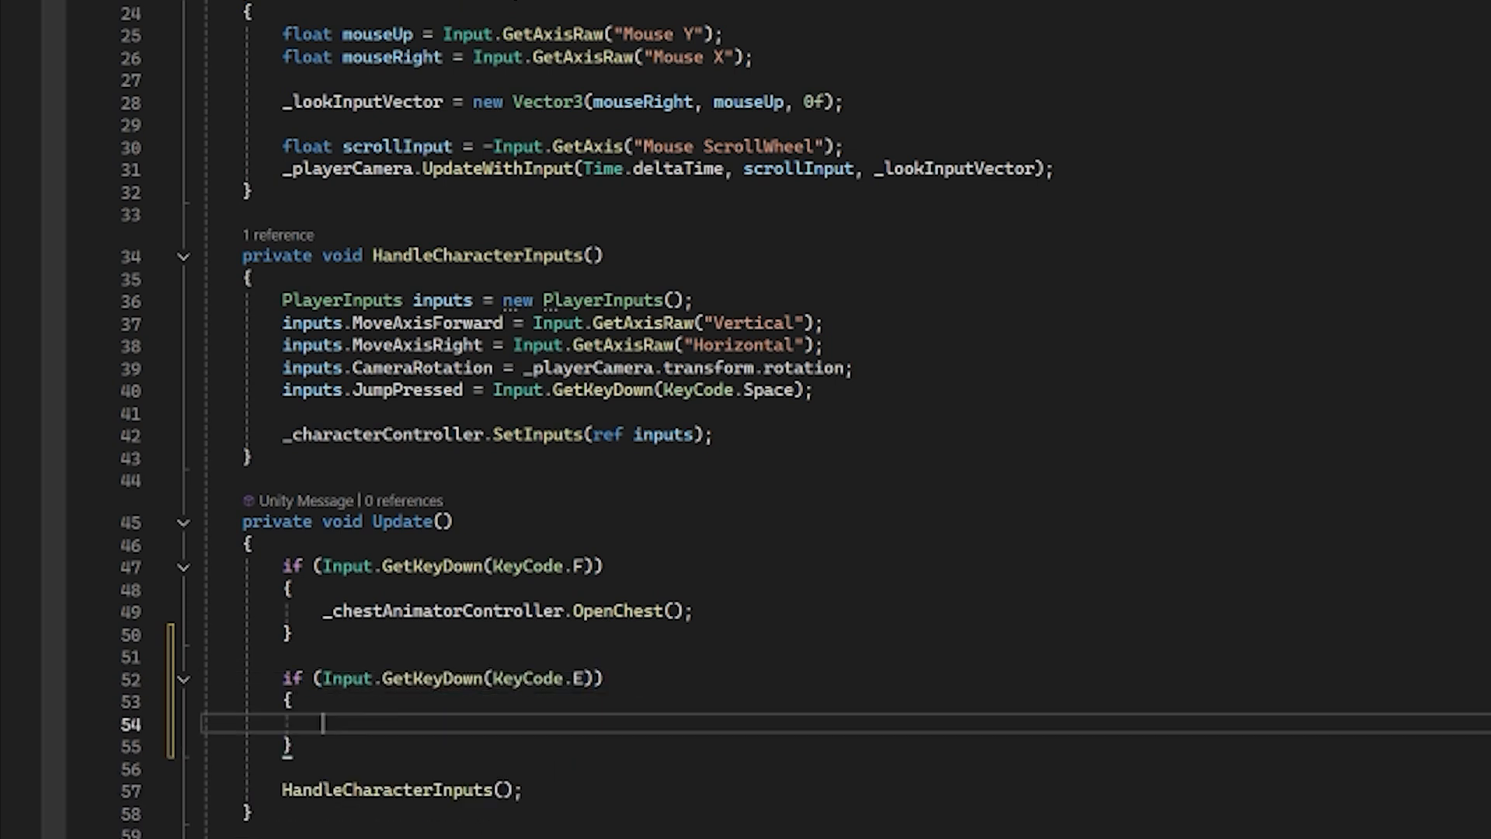
type("_c")
key("BackSpace")
key("BackSpace")
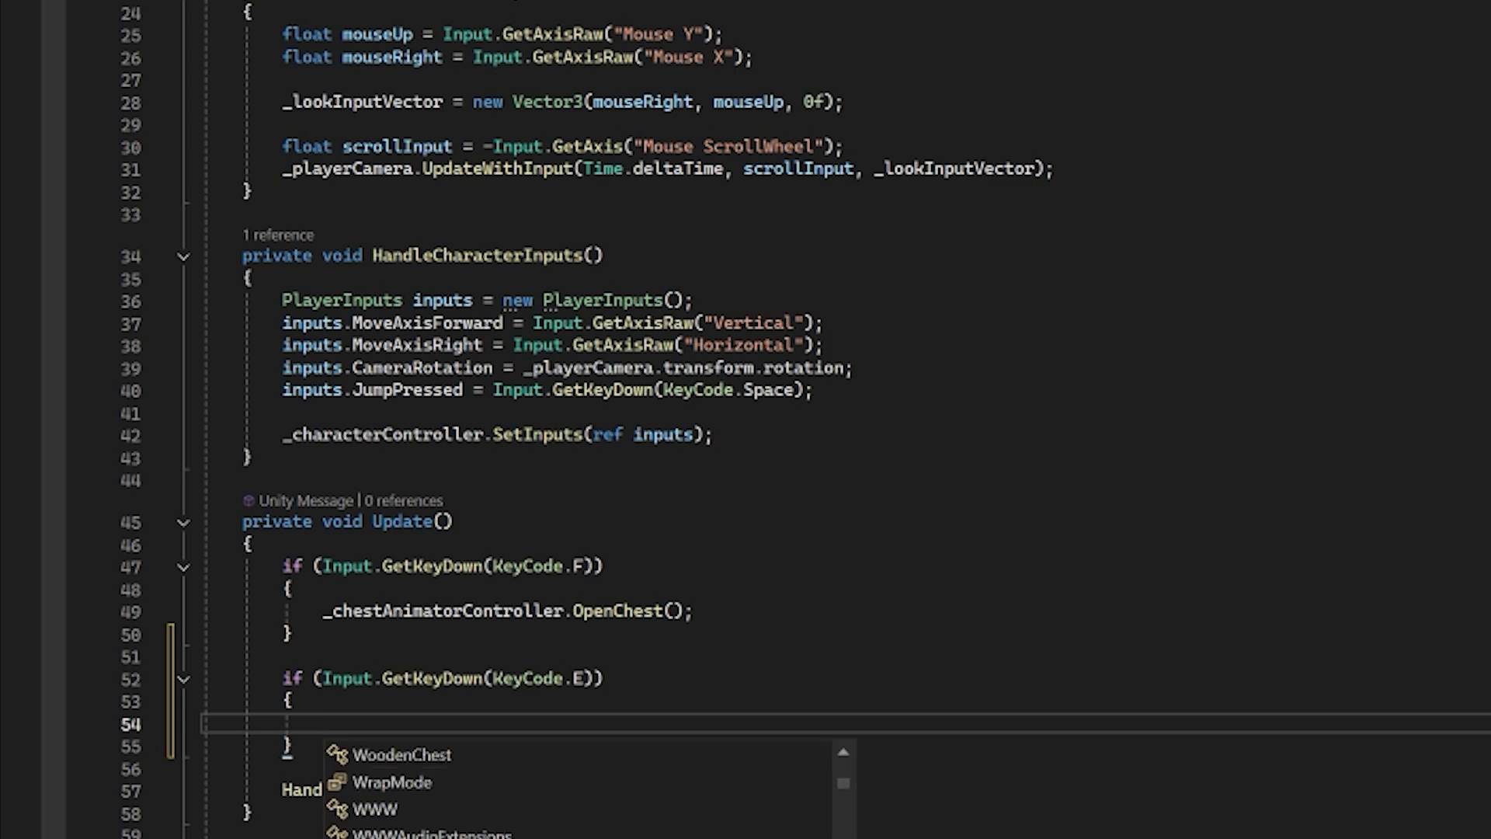
Declare a serialized private DoorOpen _doorOpen field below _chestAnimatorController in the Player class
scroll(745, 419, "up", 7)
left_click(812, 264)
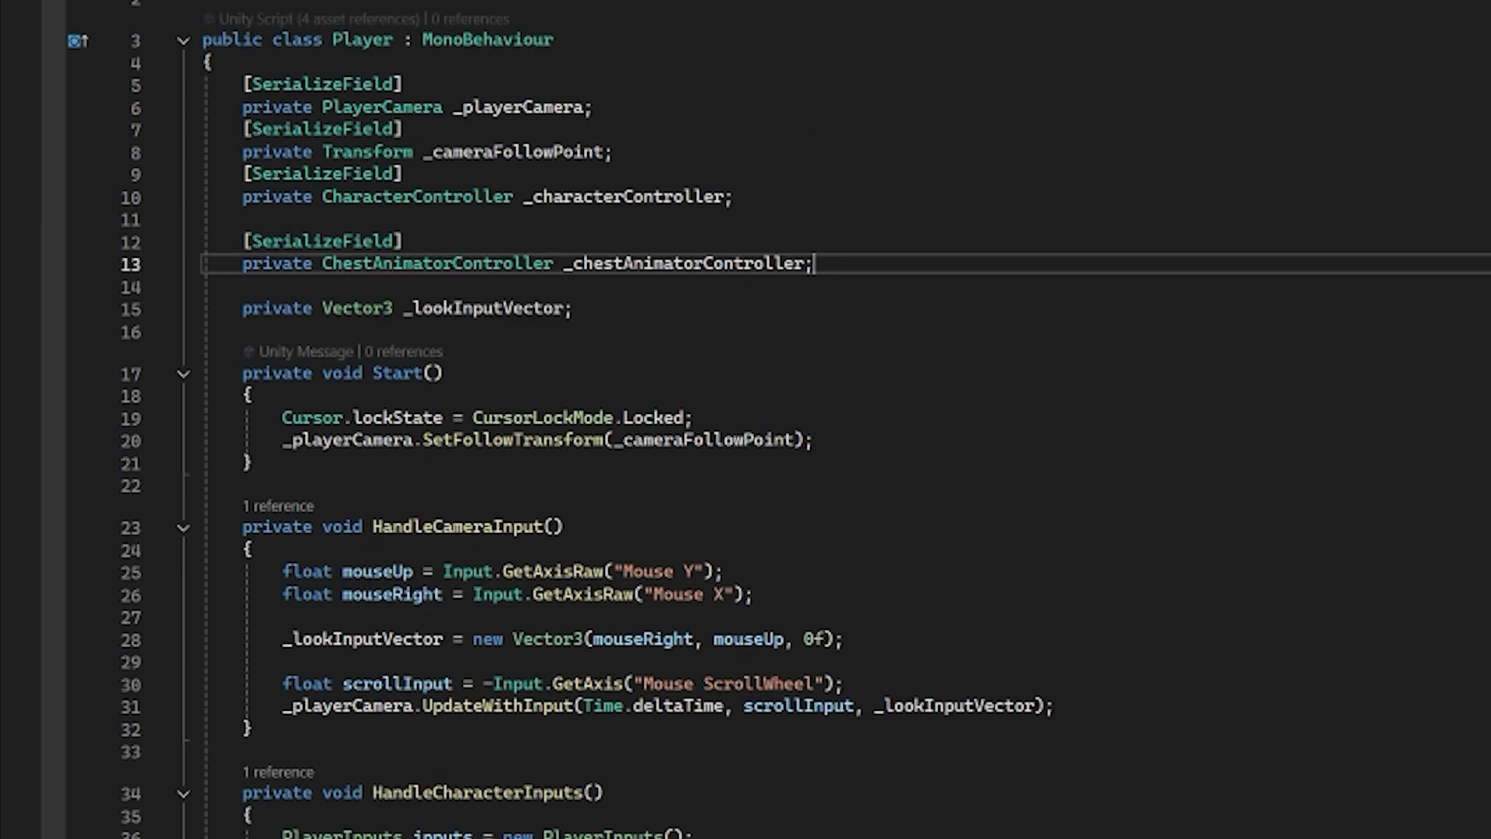
key("Return")
type("[Ser")
key("Tab")
type("]")
key("Return")
type("private DoorO")
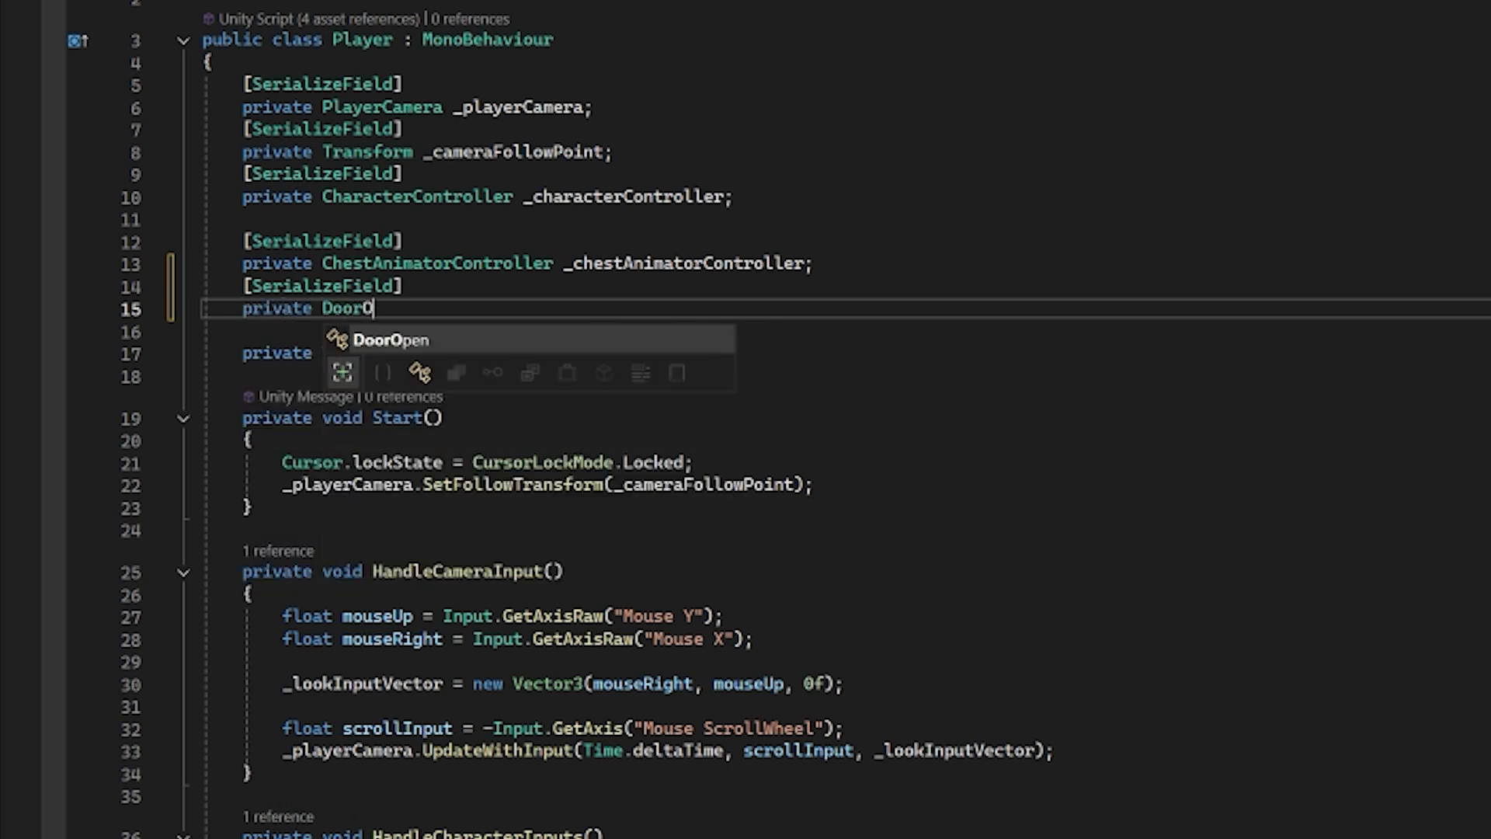
key("Tab")
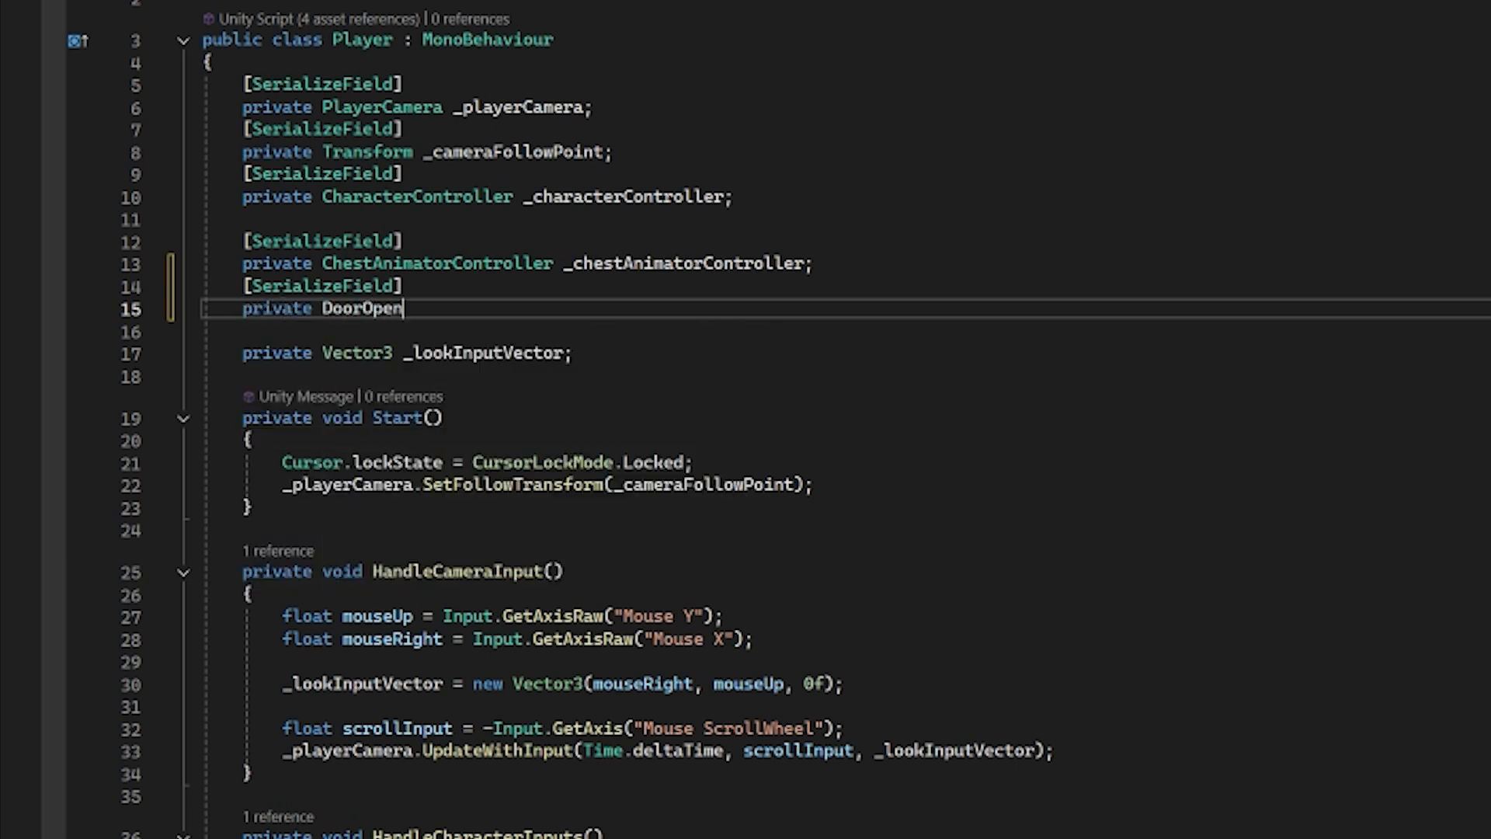
type("_doorOpen;")
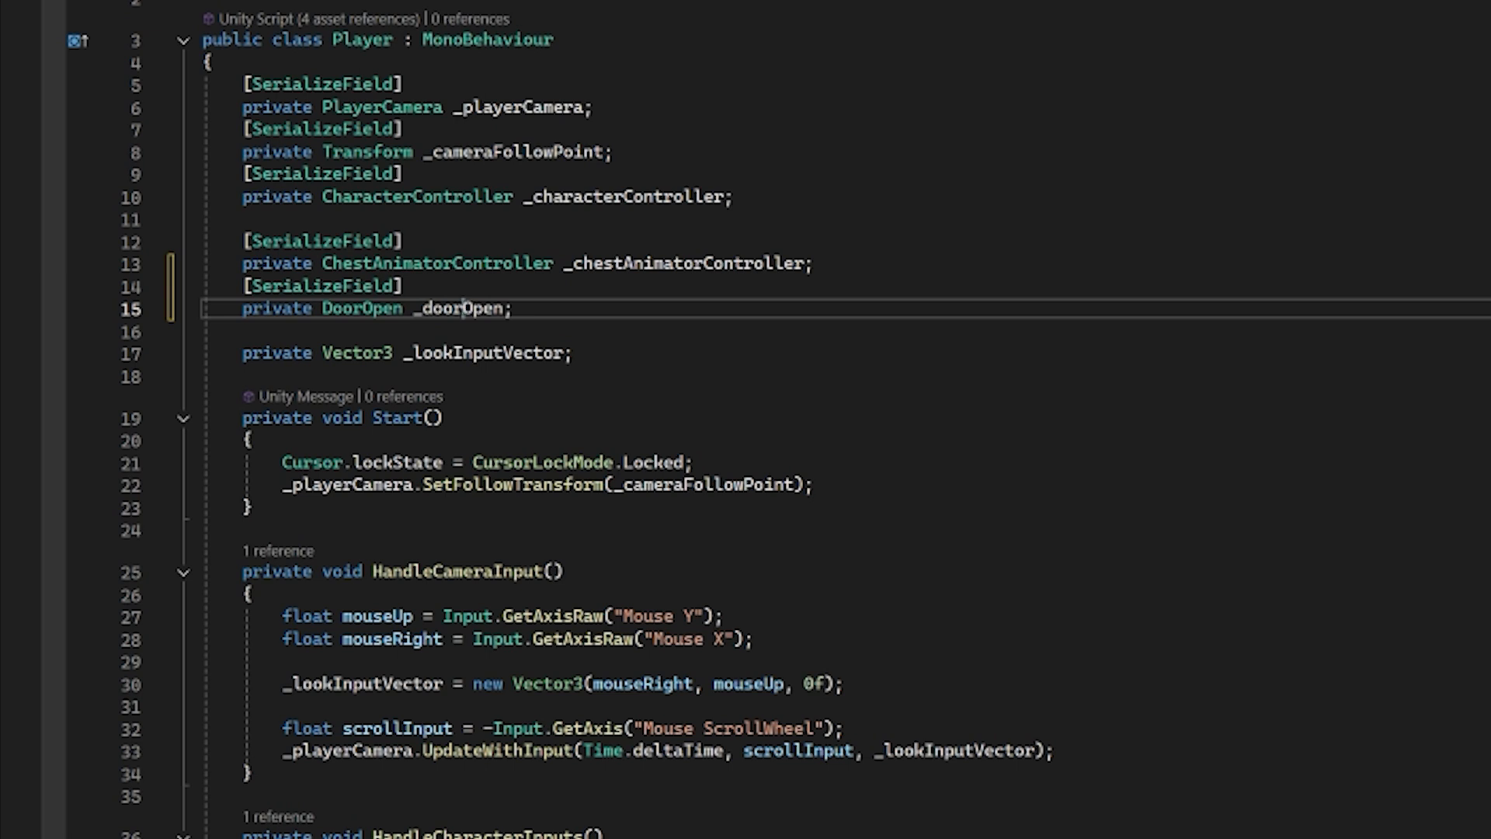
Call _doorOpen.OpenDoor(); inside the KeyCode.E block of Update and save the script
scroll(746, 419, "down", 8)
left_click(323, 701)
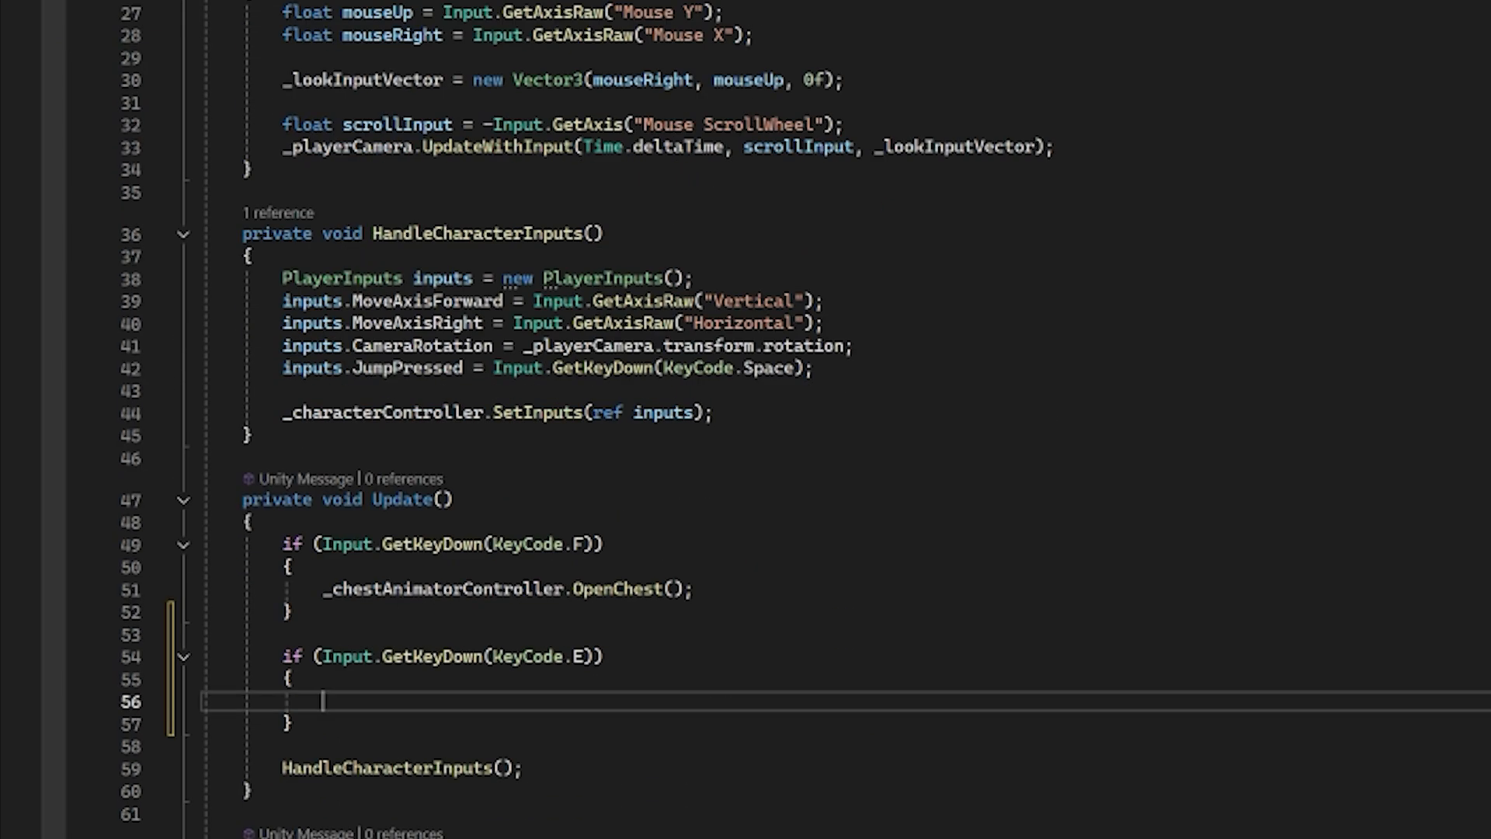
type("_doorOpen.Op")
key("Tab")
type(";")
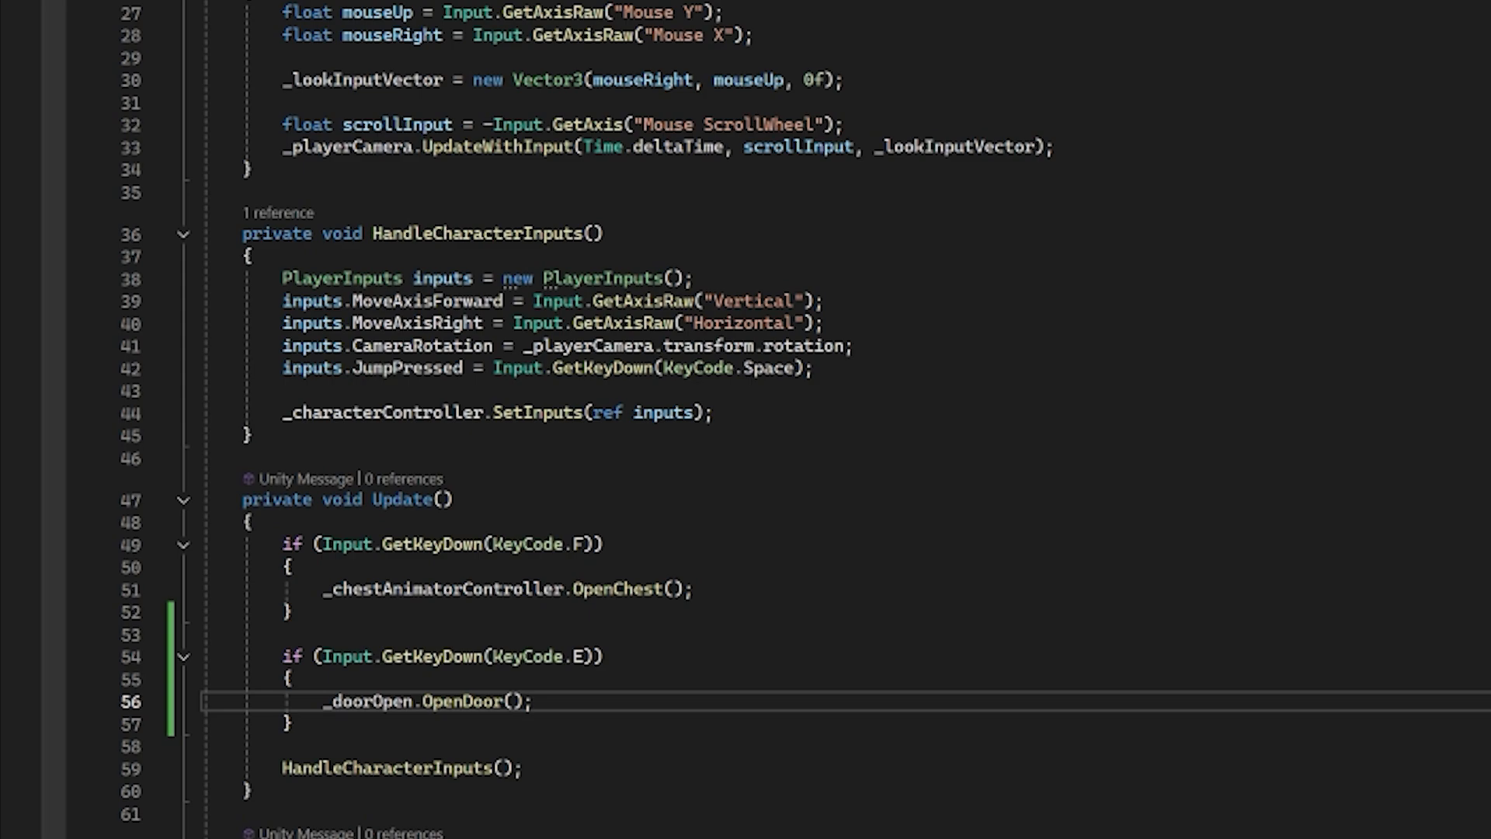
Switch to Unity and assign the Door object to the Player script's Door Open field
key("alt+Tab")
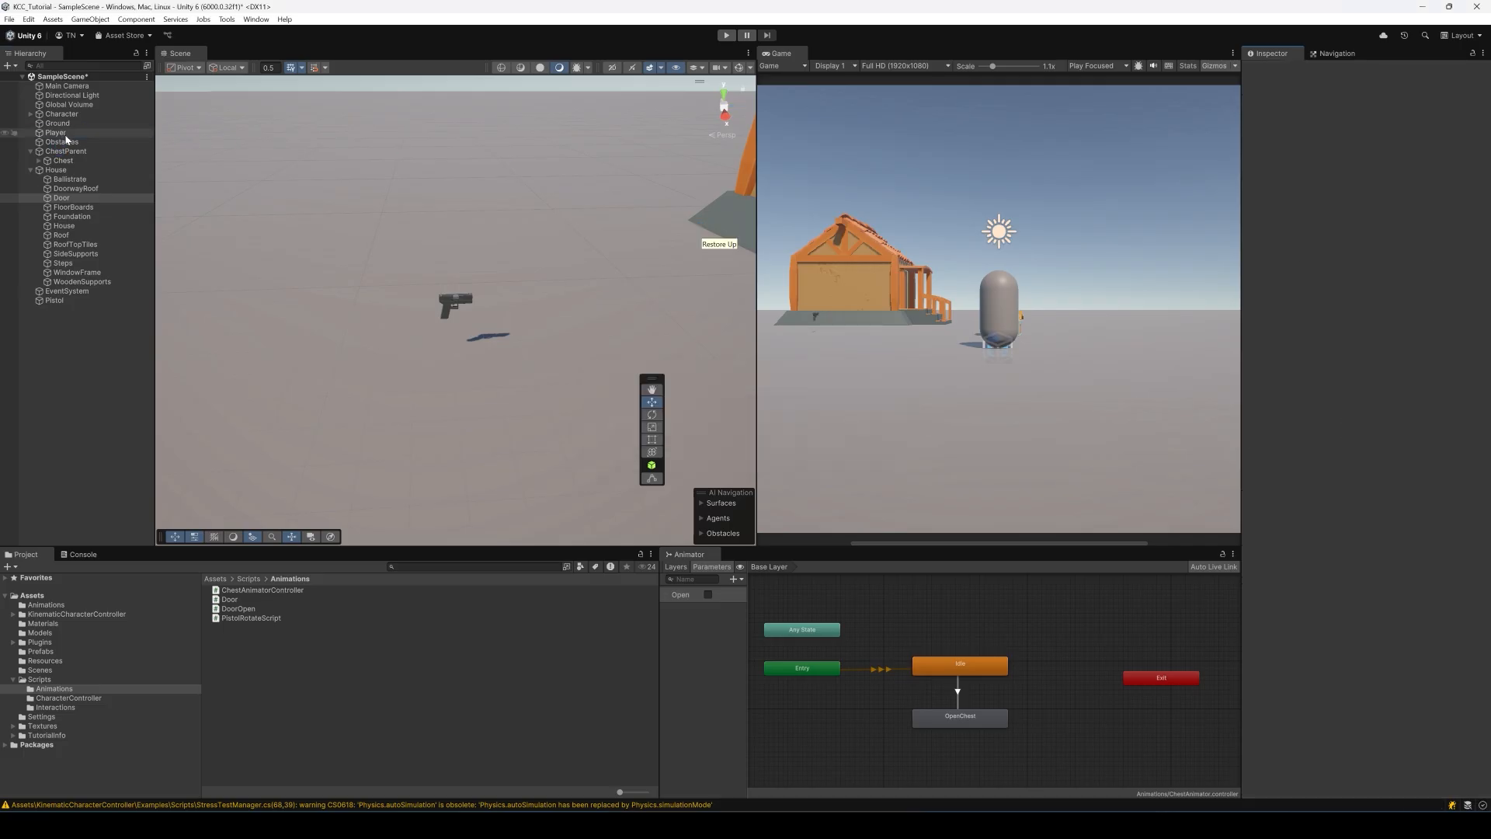
left_click(60, 133)
left_click_drag(101, 198, 1405, 232)
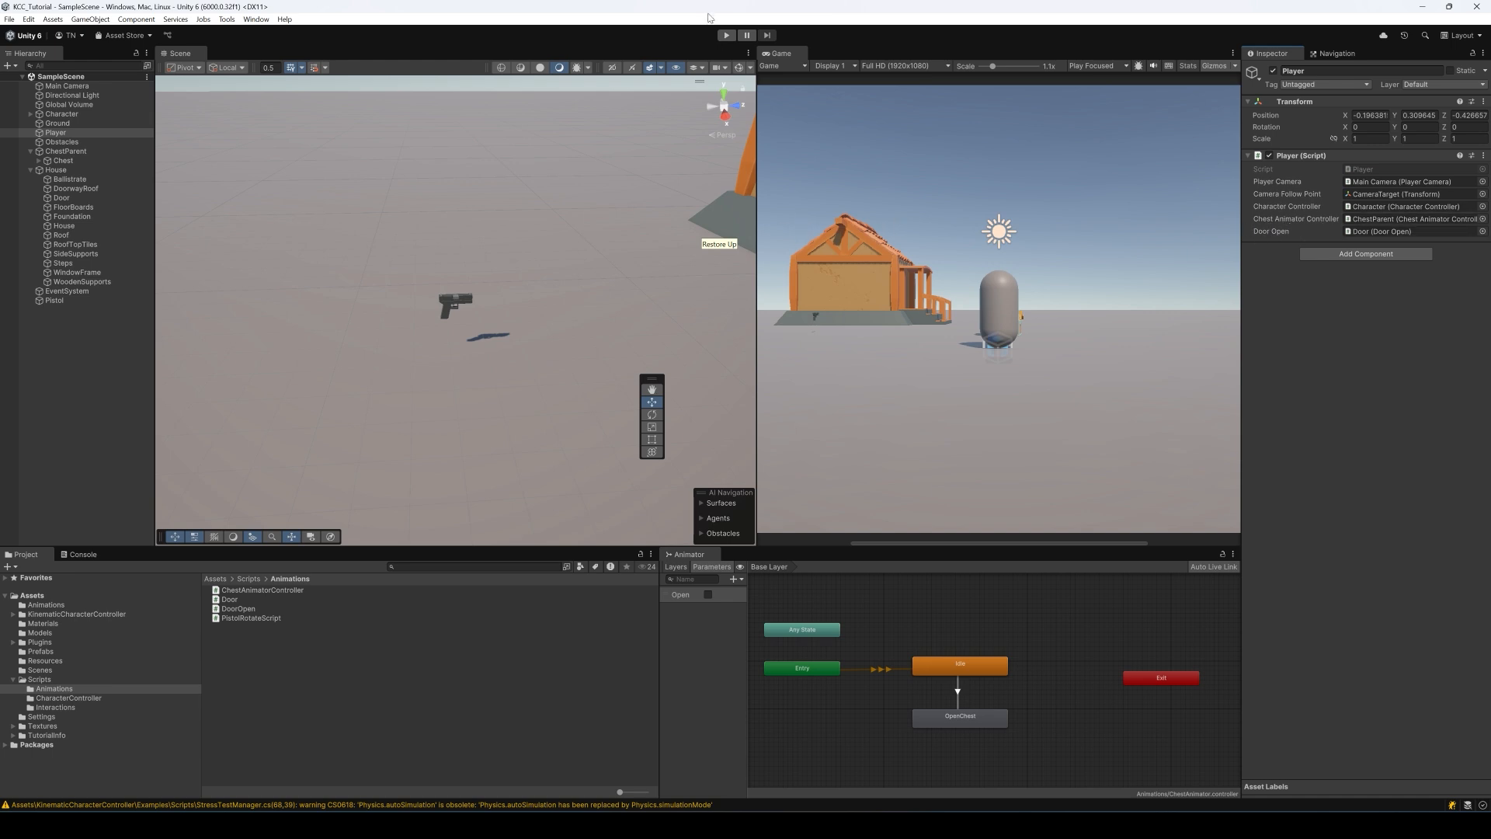
Play the scene, walk the character to the house to test the door opening, and stop play mode
left_click(726, 36)
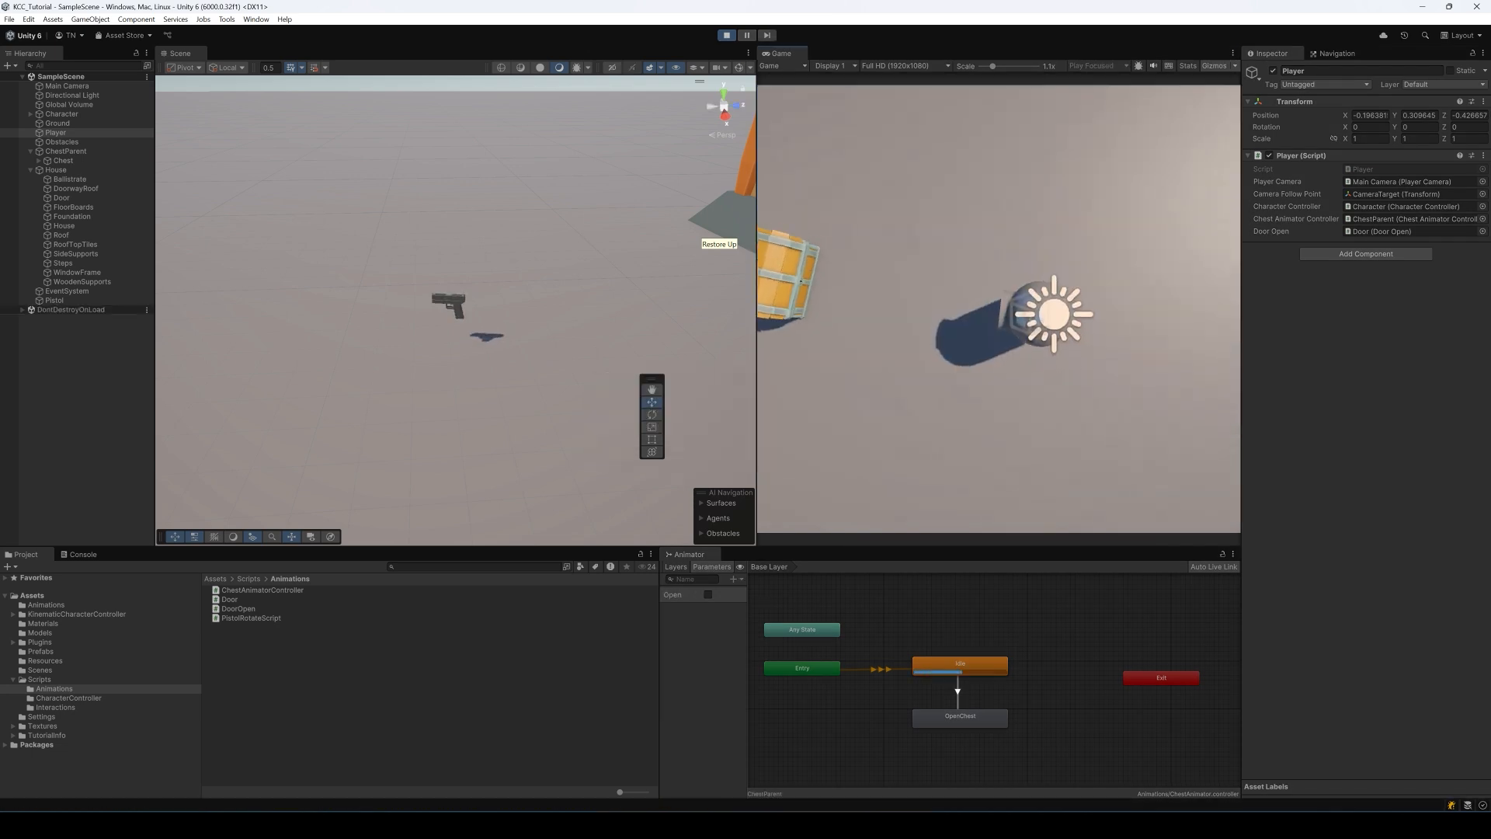
key("d")
key("w")
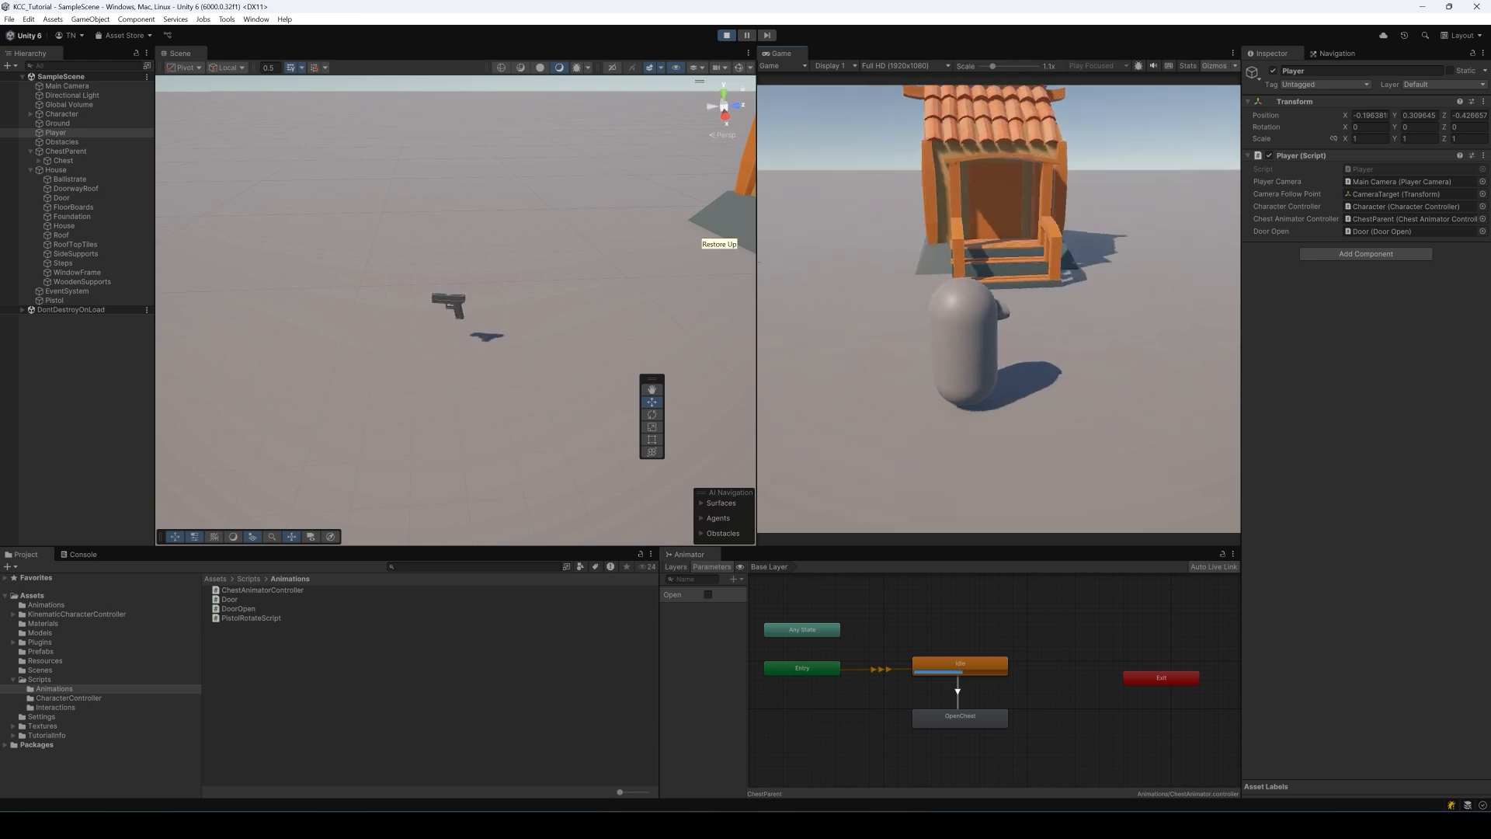
key("d")
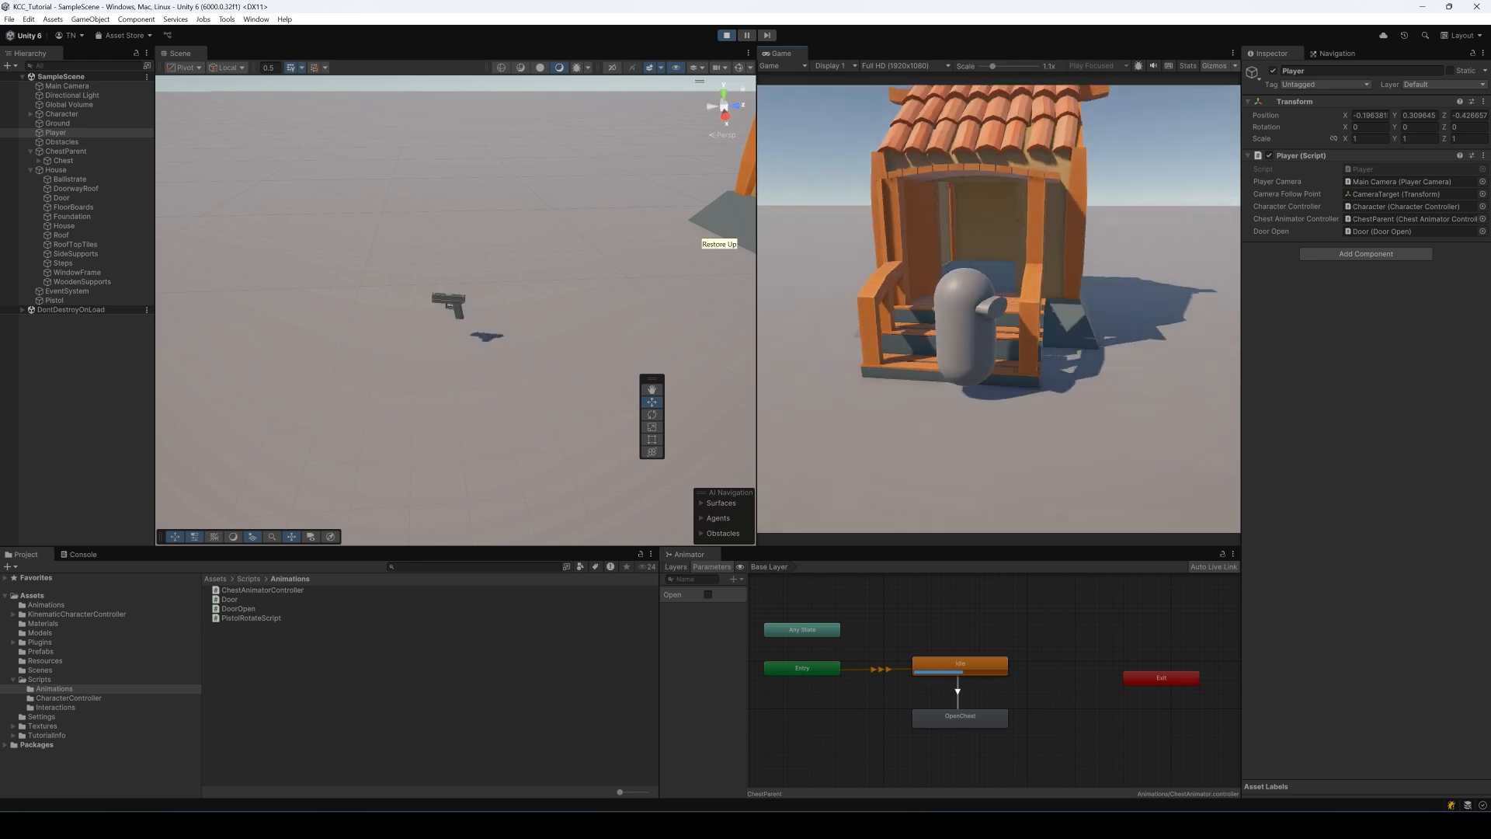
key("a")
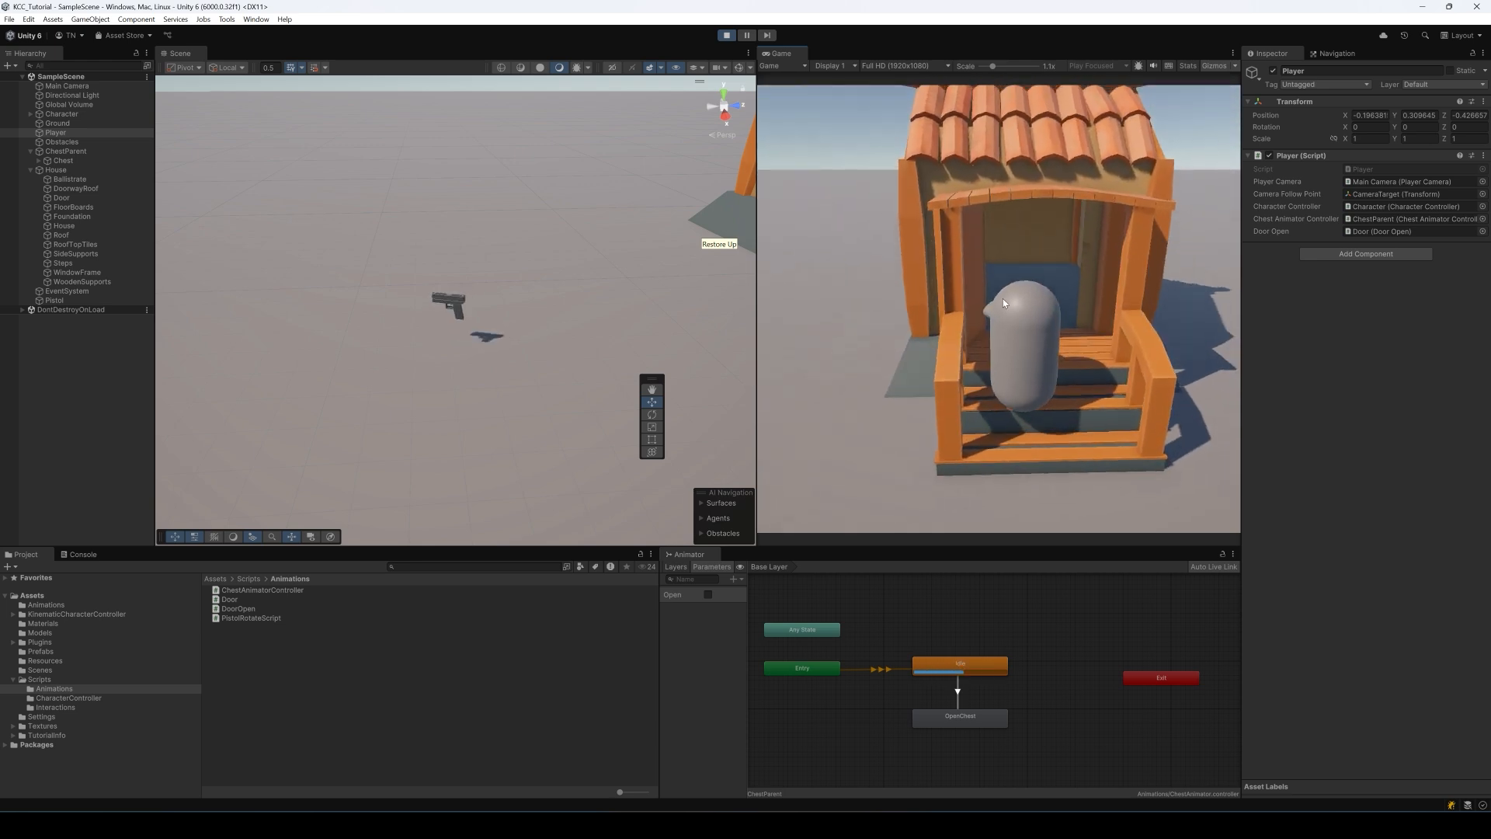
left_click(726, 35)
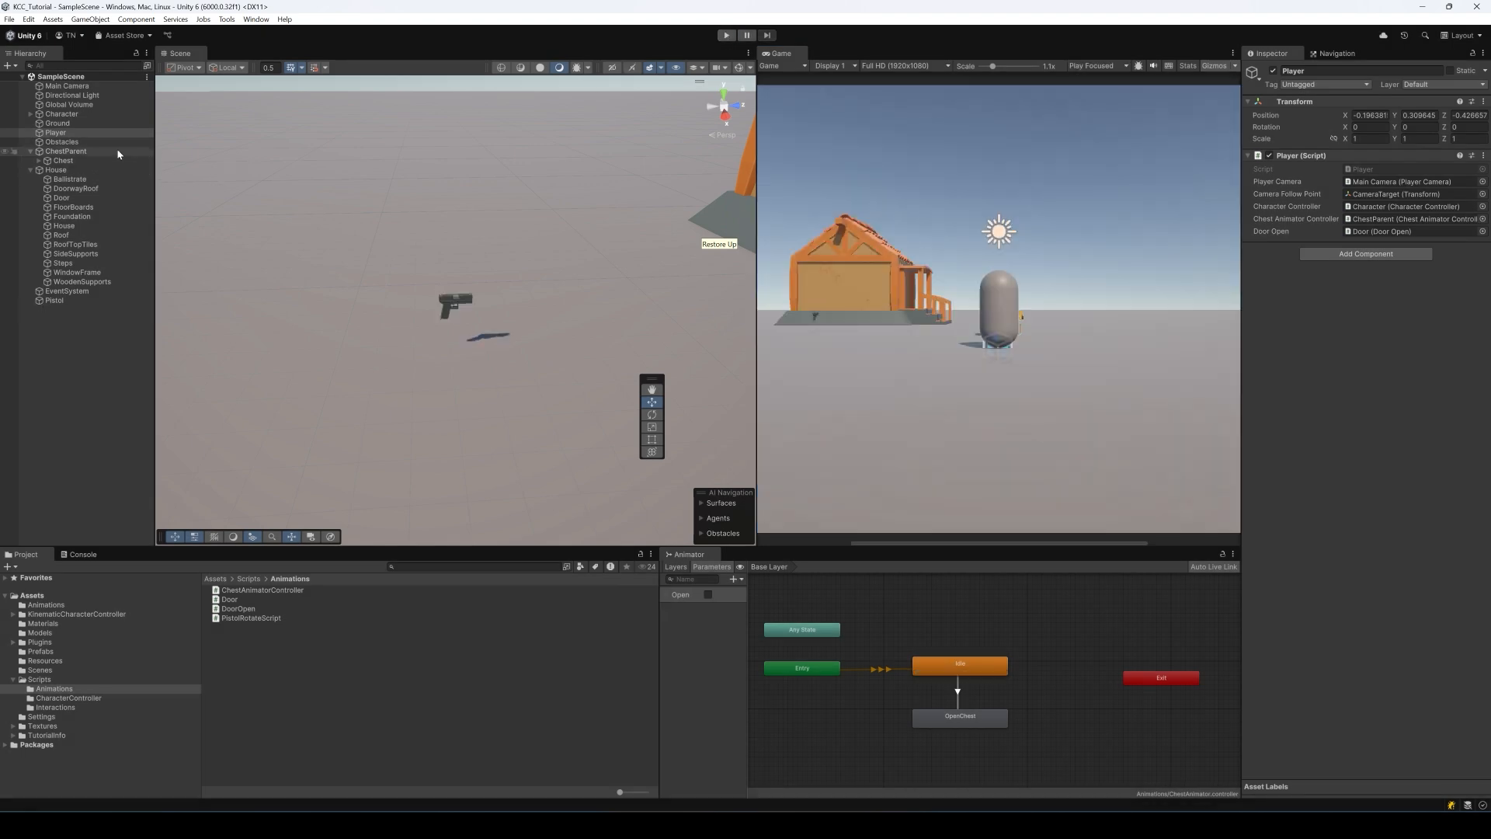
Set the Y value of the Door's Rotation Vector in the Door Open component to -110
left_click(61, 198)
left_click(1417, 523)
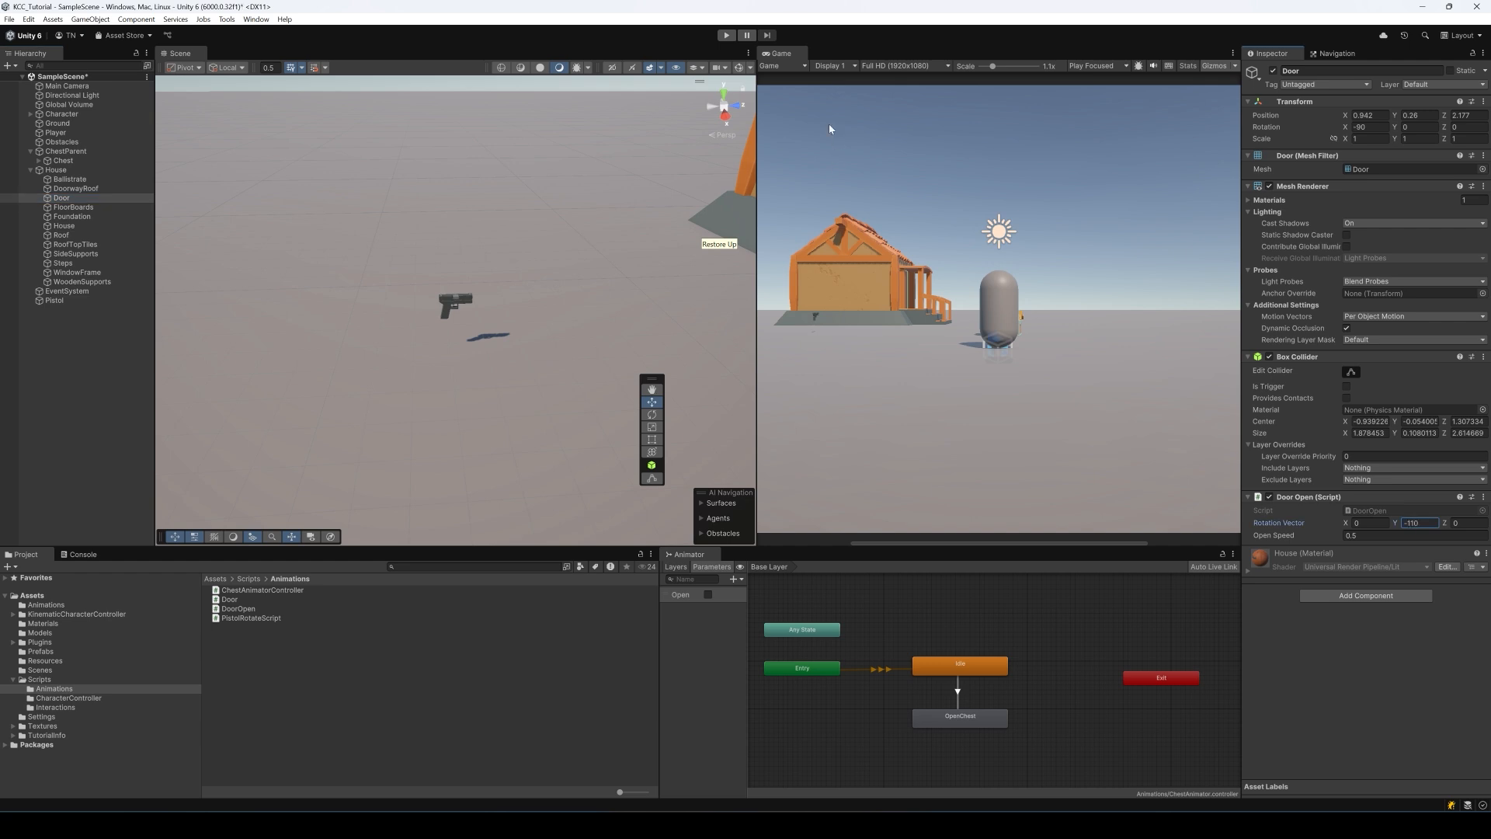
Play the scene again and walk up to the house to check the direction in which the door opens
left_click(724, 37)
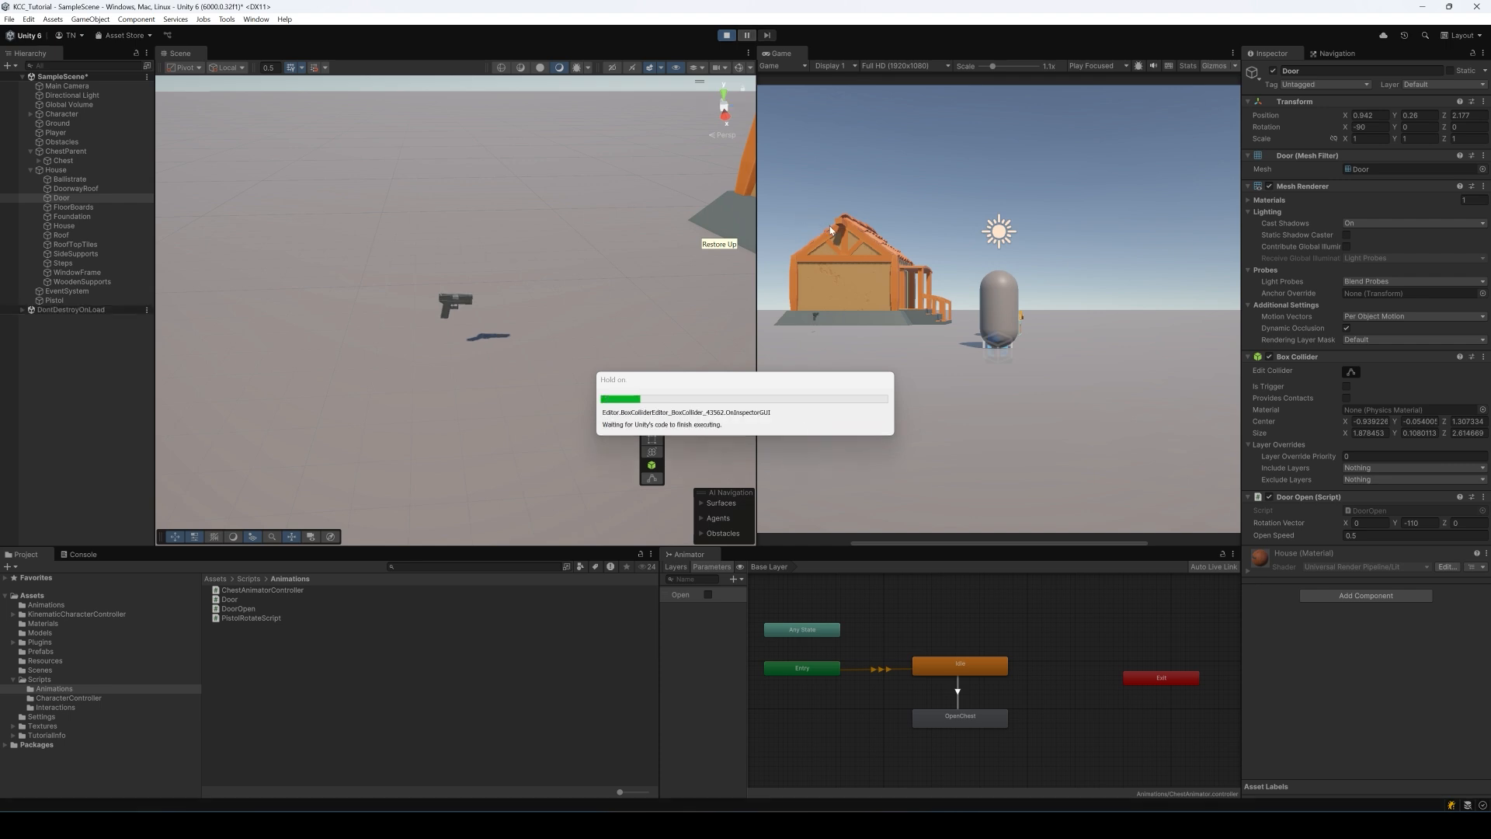
left_click(936, 240)
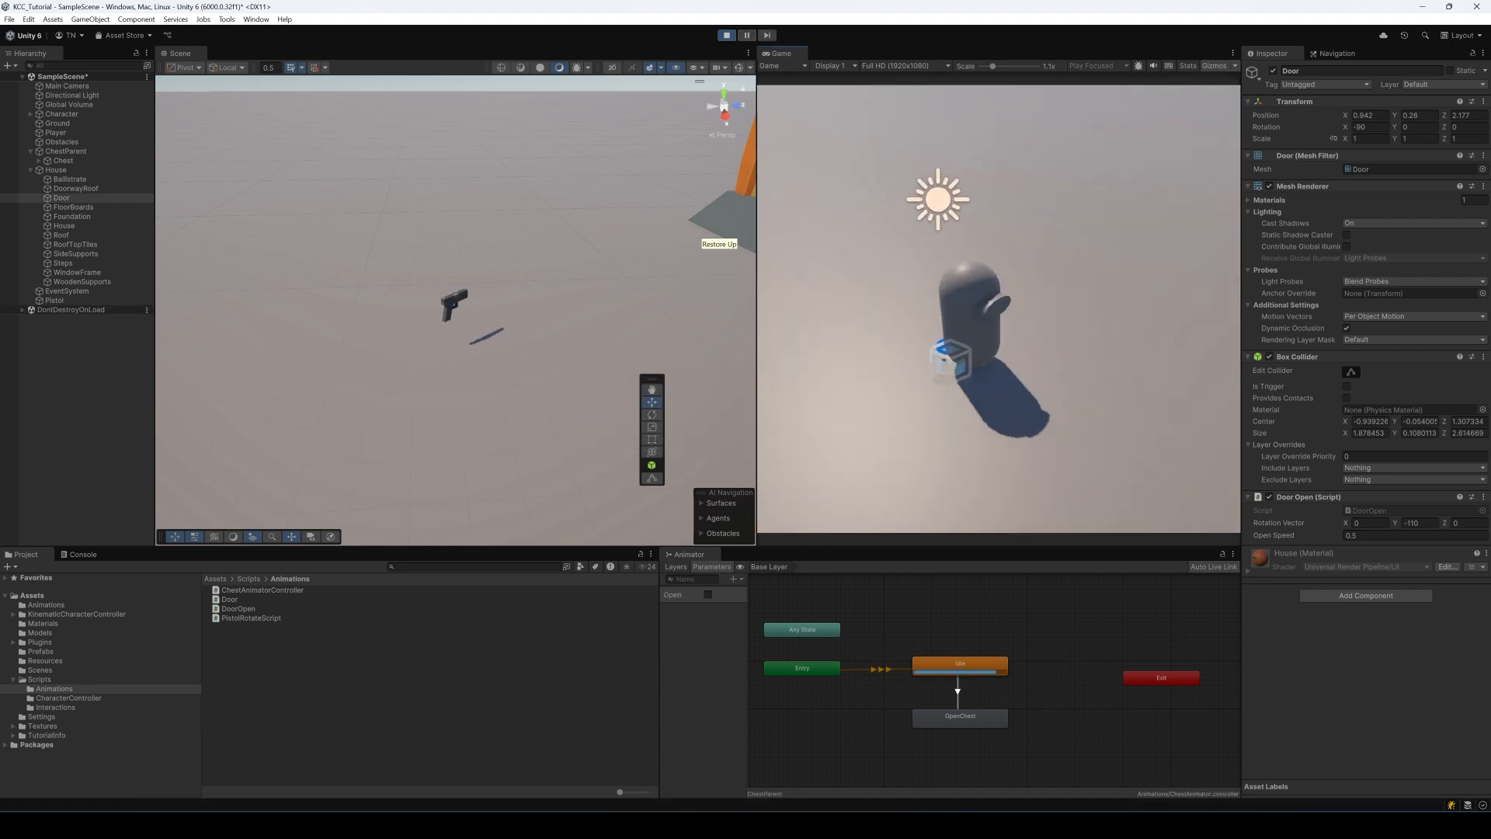
key("w")
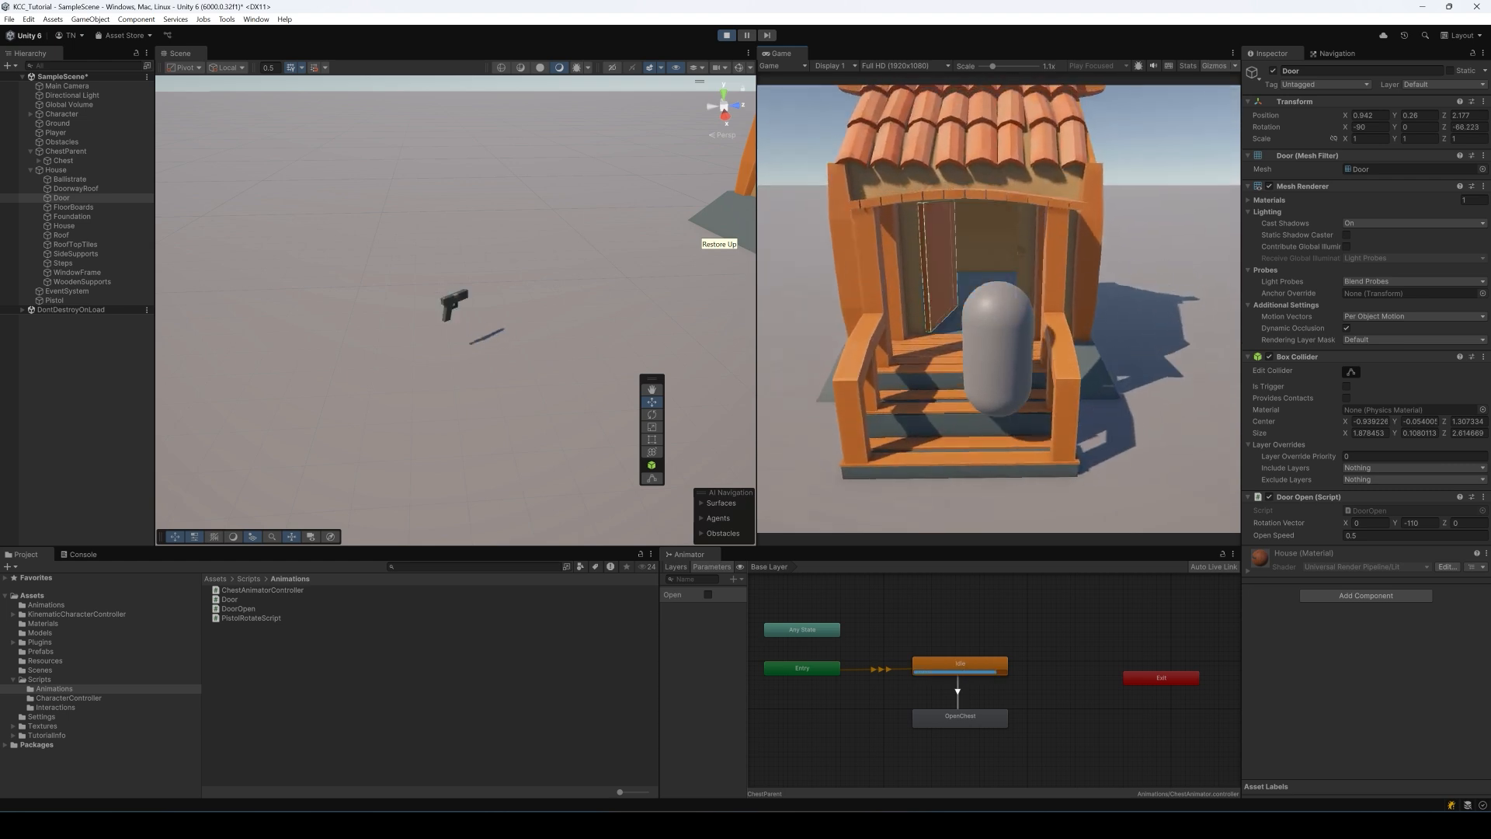
key("w")
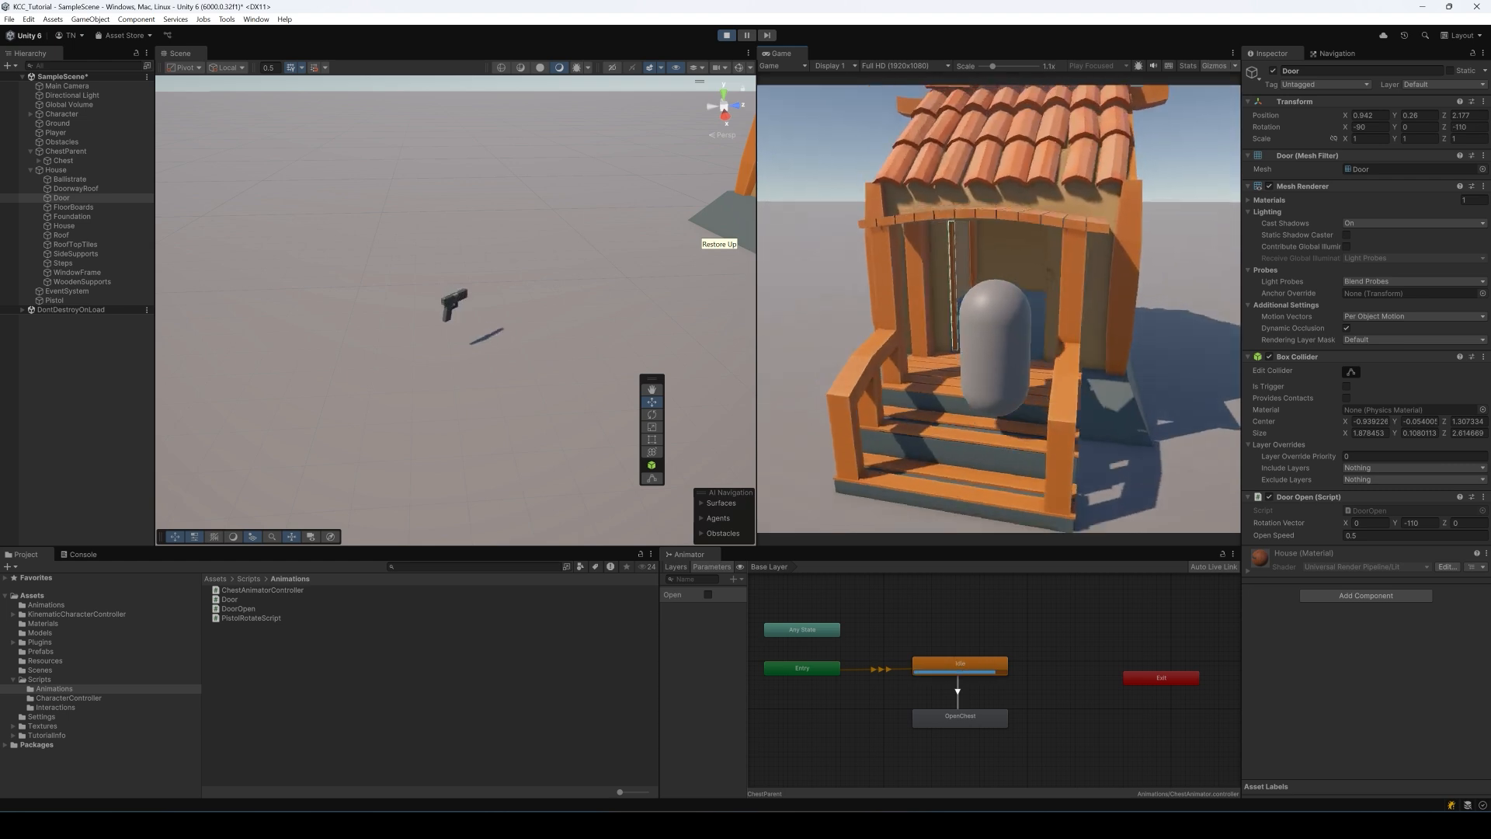
Walk the character to the chest to test its opening, and check the spinning pistol while moving and jumping around
key("w")
key("w")
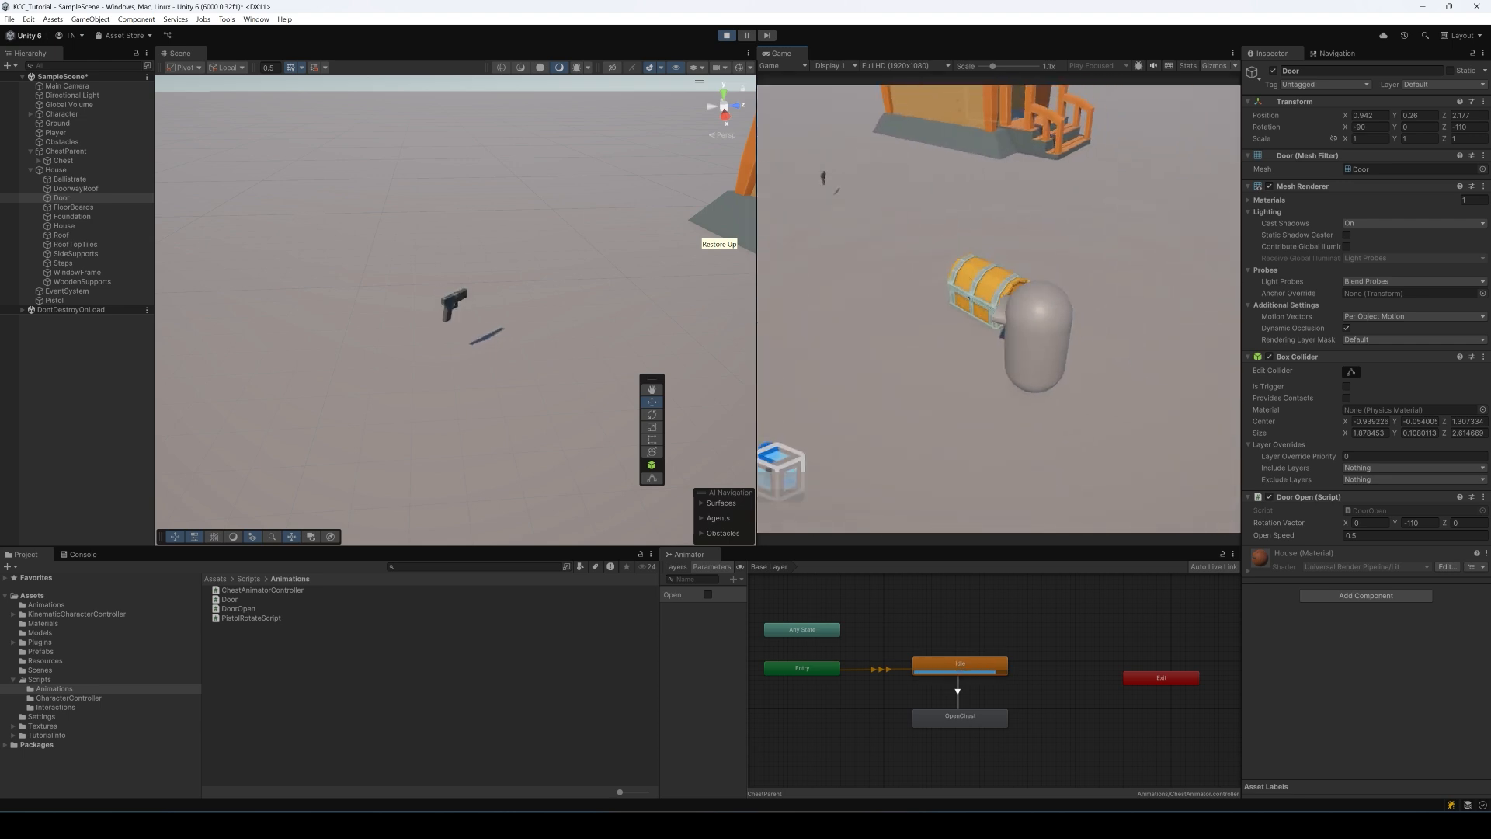
key("e")
key("w")
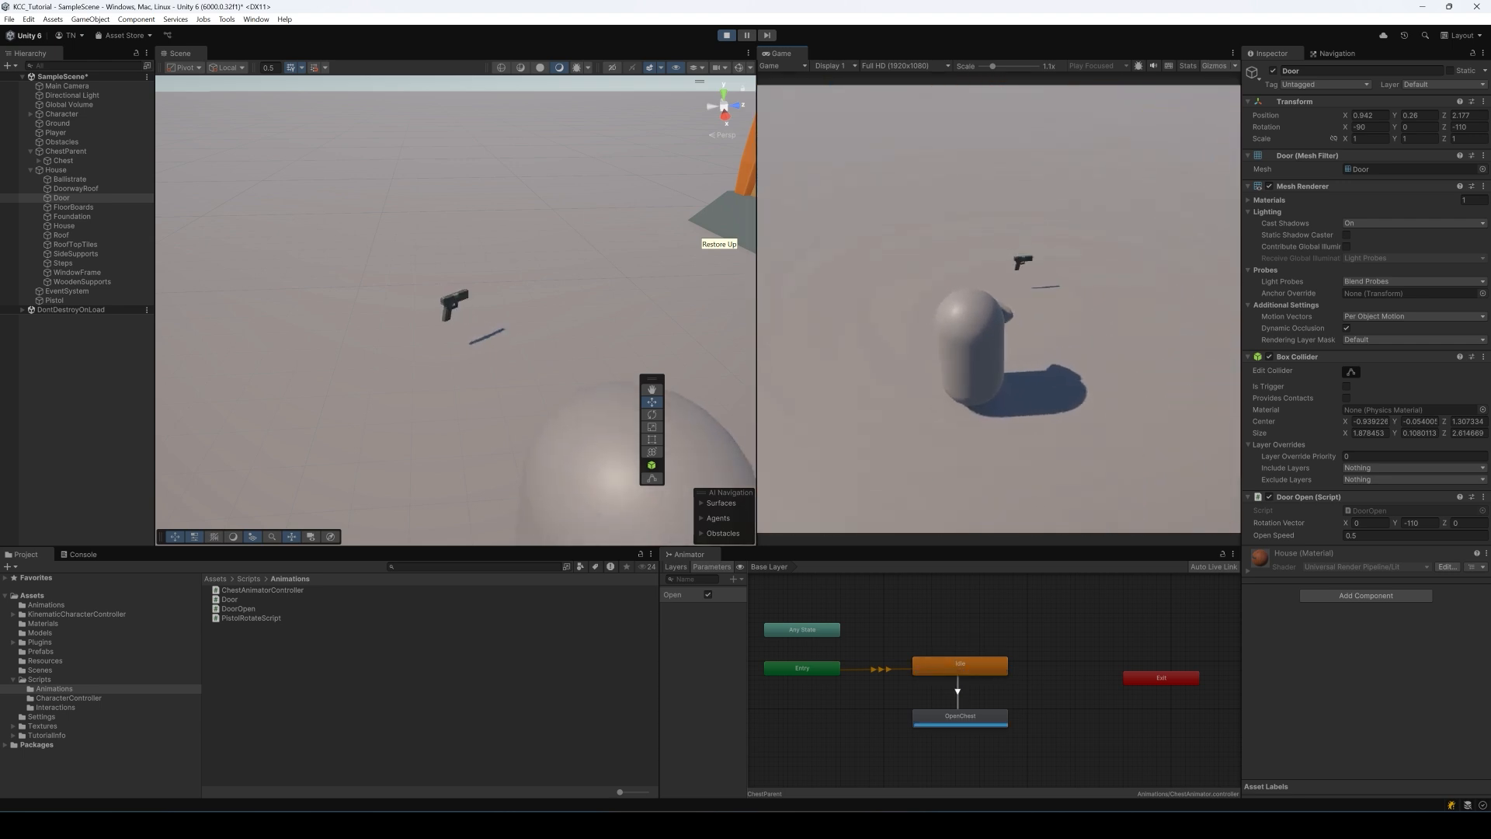
key("space")
key("space")
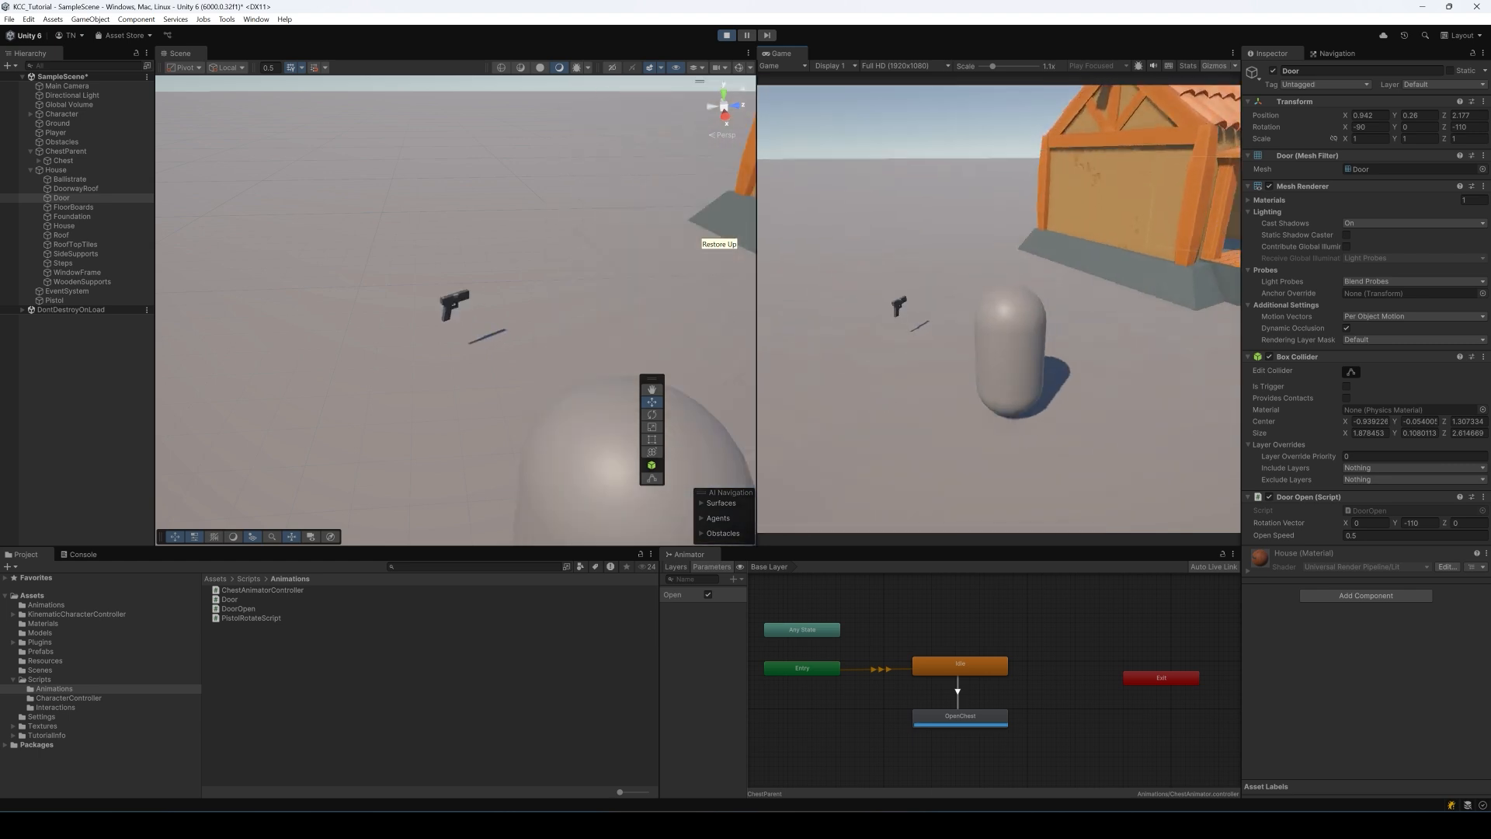